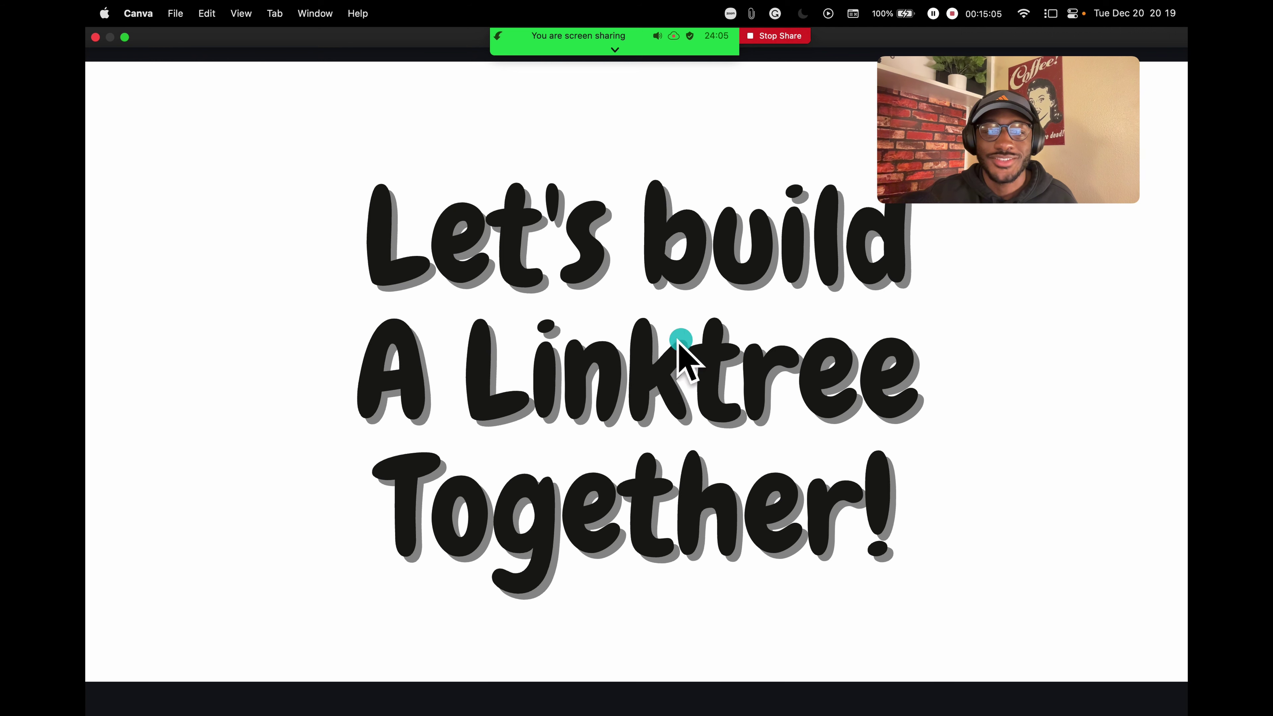
Step: Exit the full-screen presentation and clear the meeting's participants and chat windows from the desktop
left_click_drag(1051, 142, 306, 158)
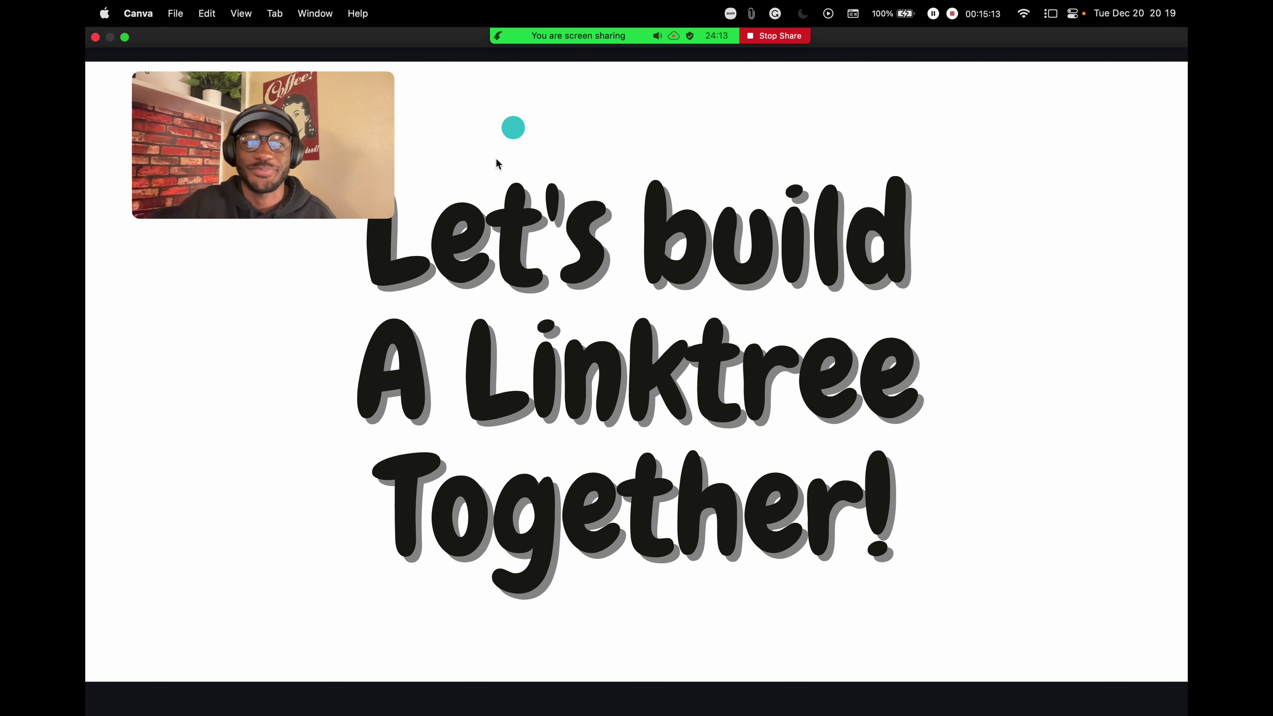
left_click(125, 37)
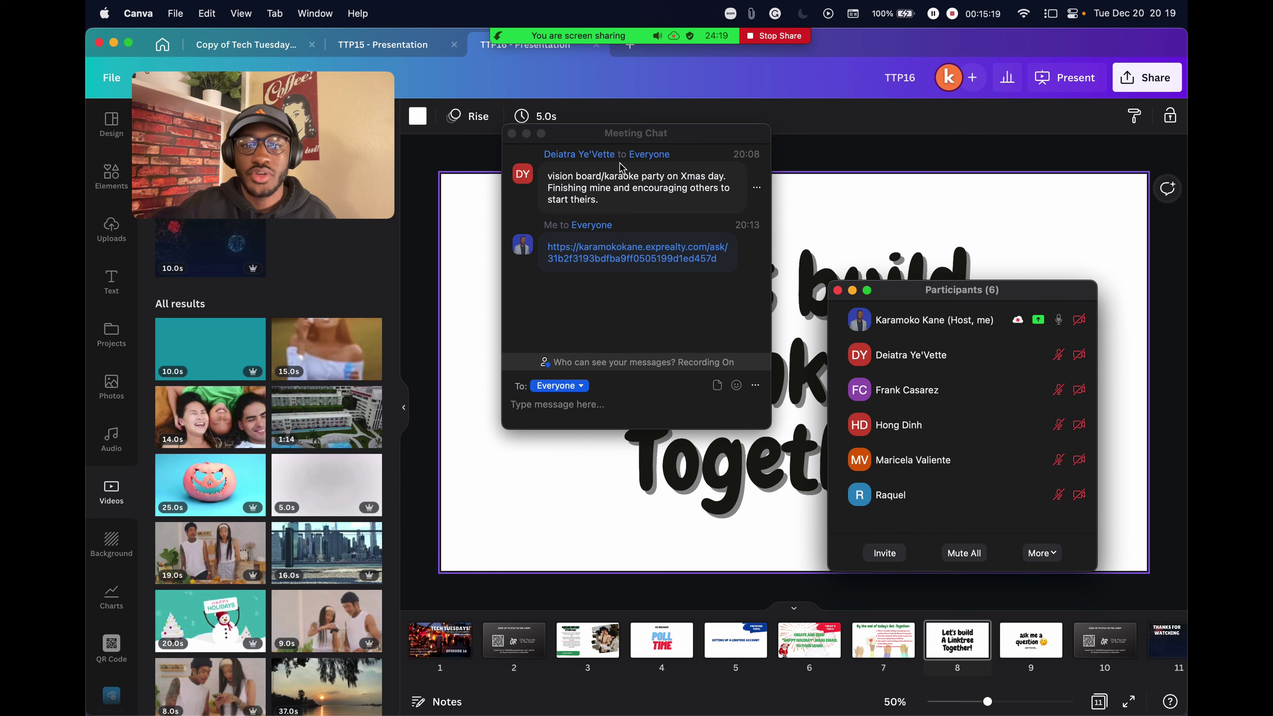
left_click(853, 291)
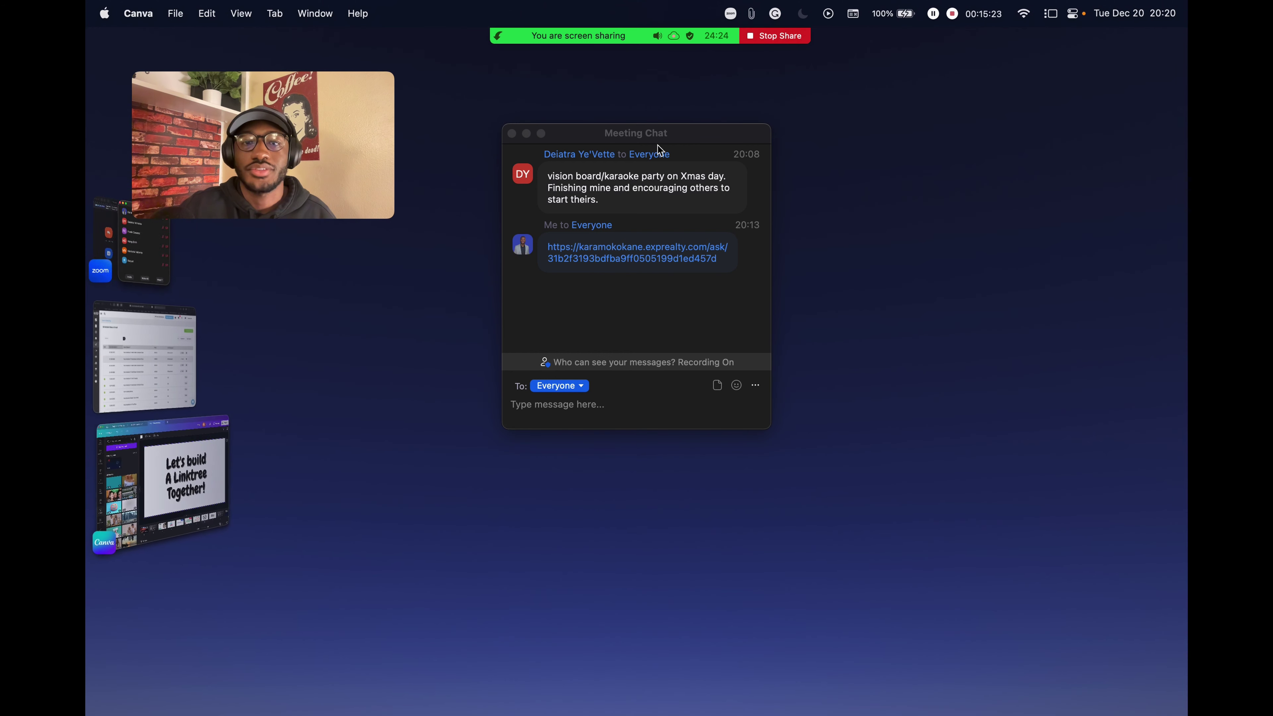
left_click(512, 134)
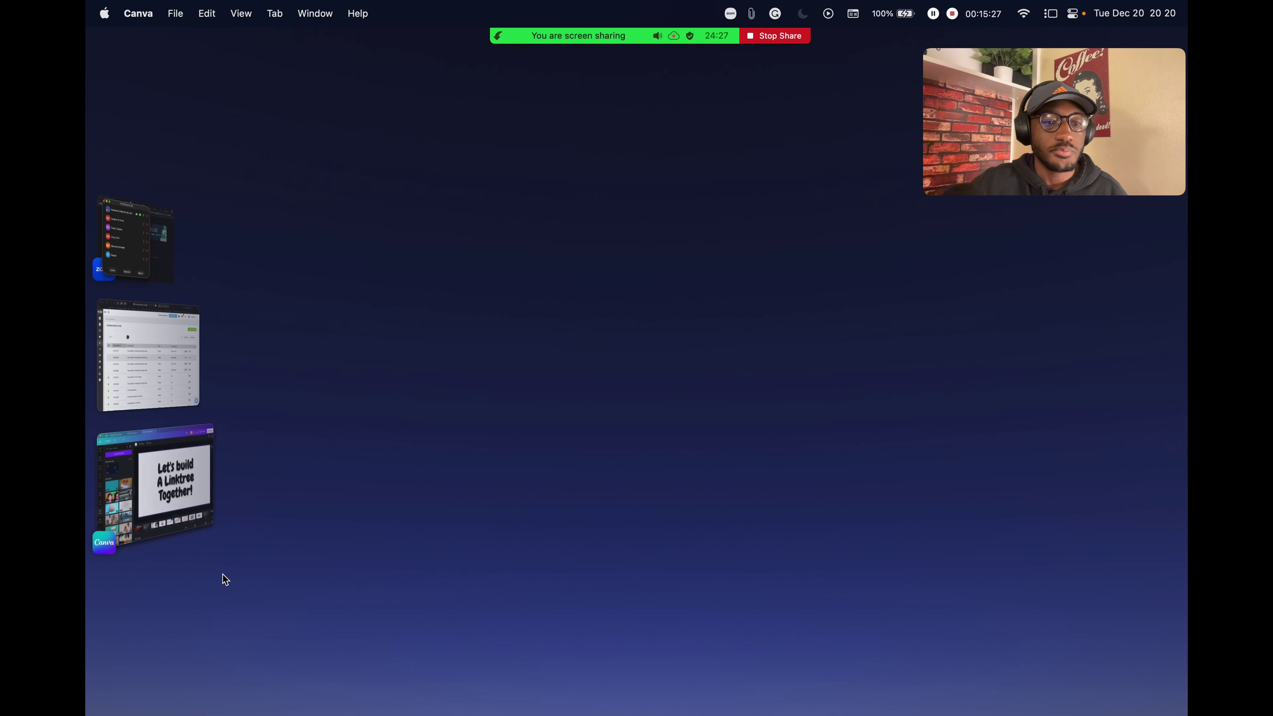
Step: Turn off Stage Manager to bring back the browser window, and close the meeting's participants window
left_click(172, 374)
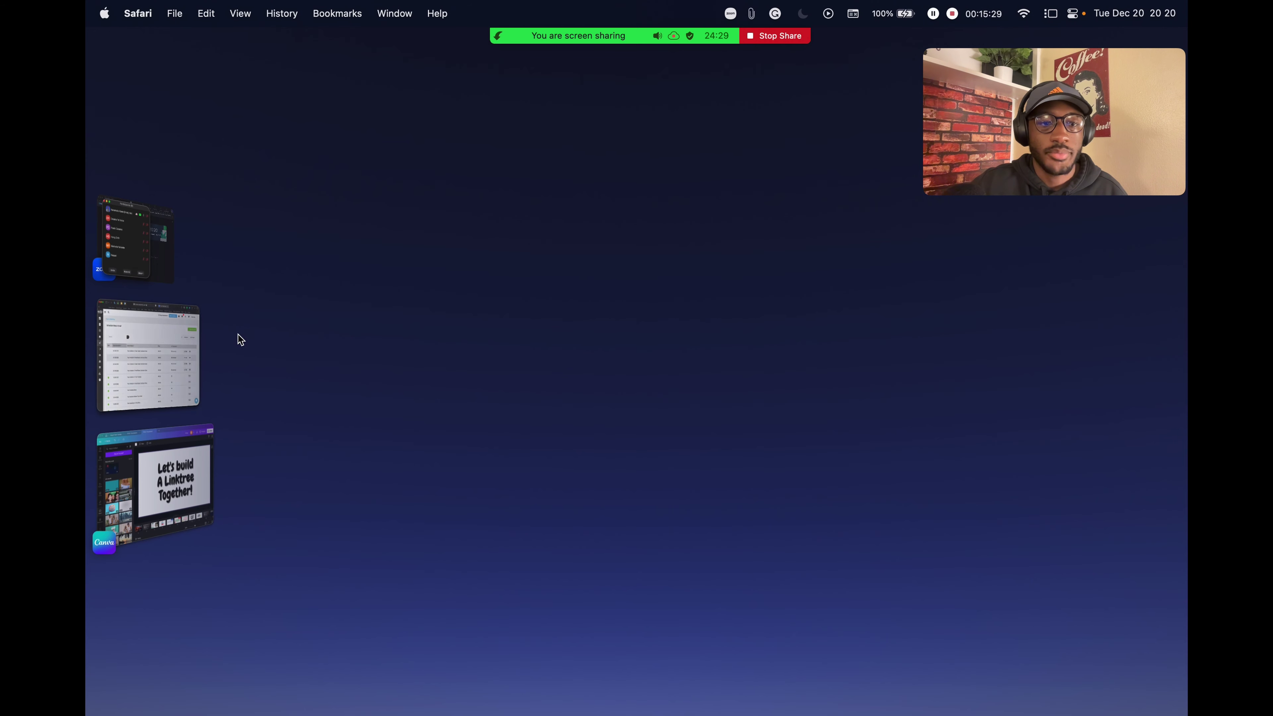
left_click(557, 262)
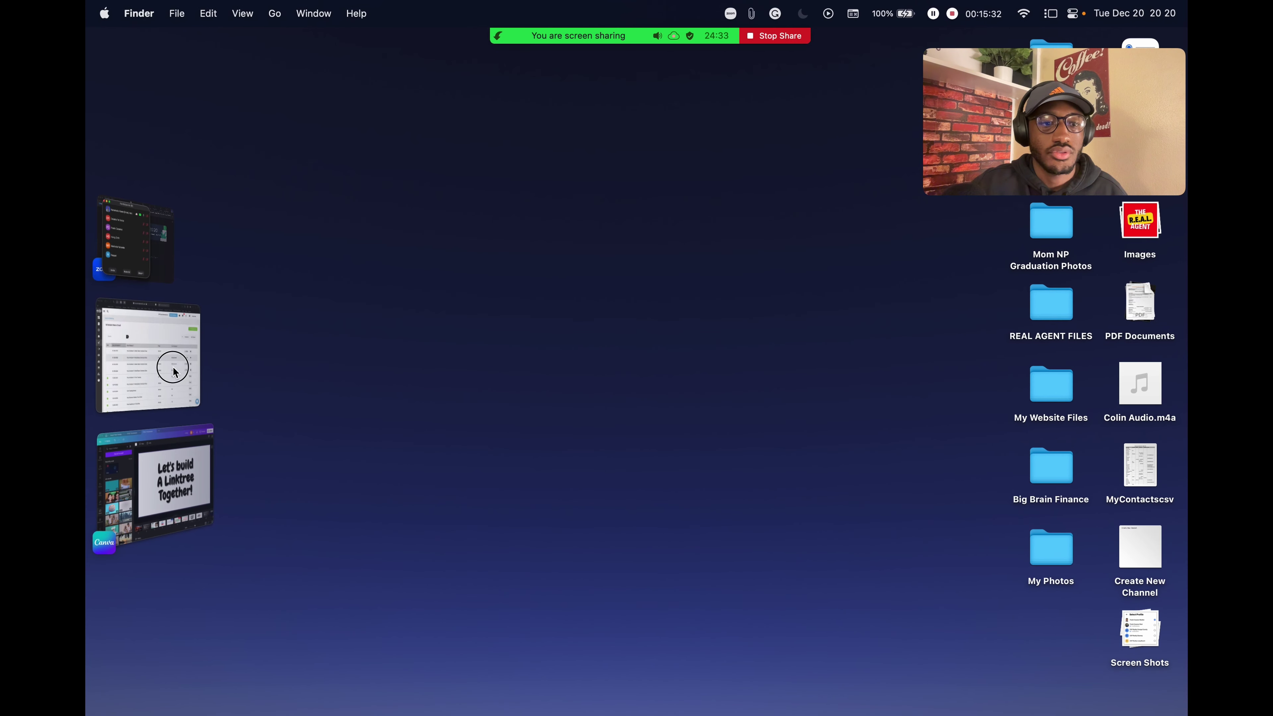
left_click(171, 371)
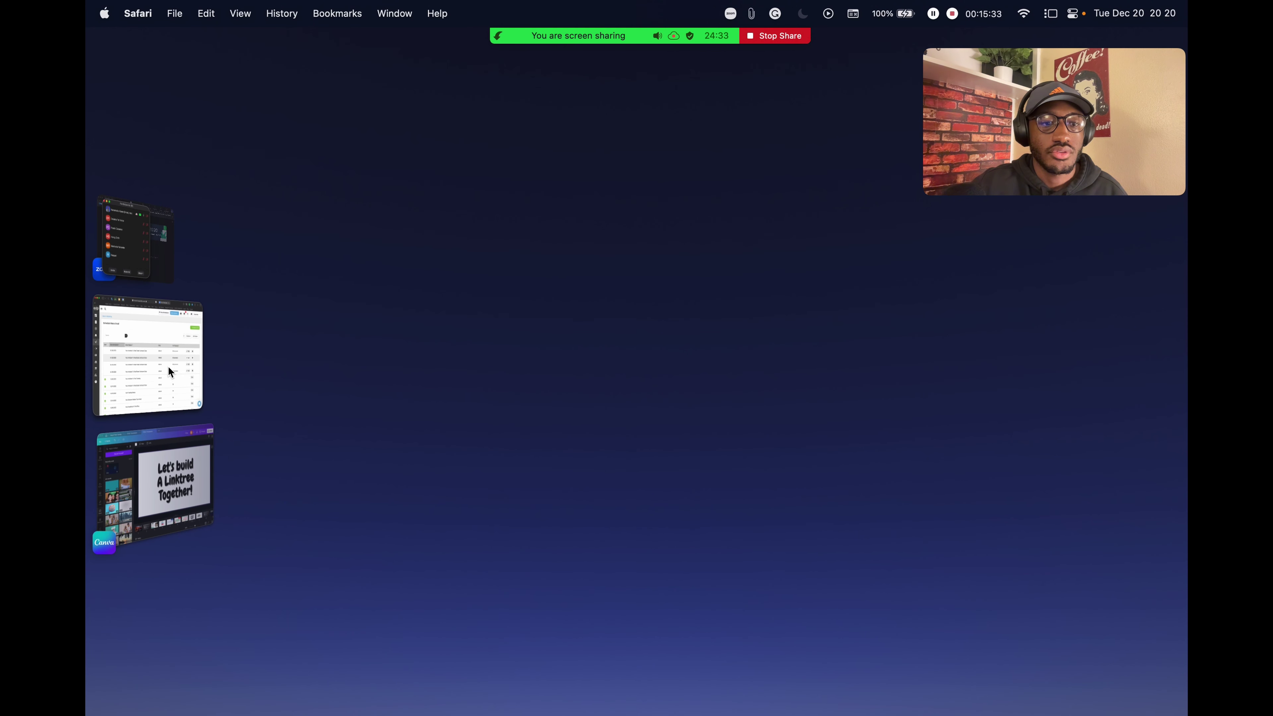
left_click(1050, 14)
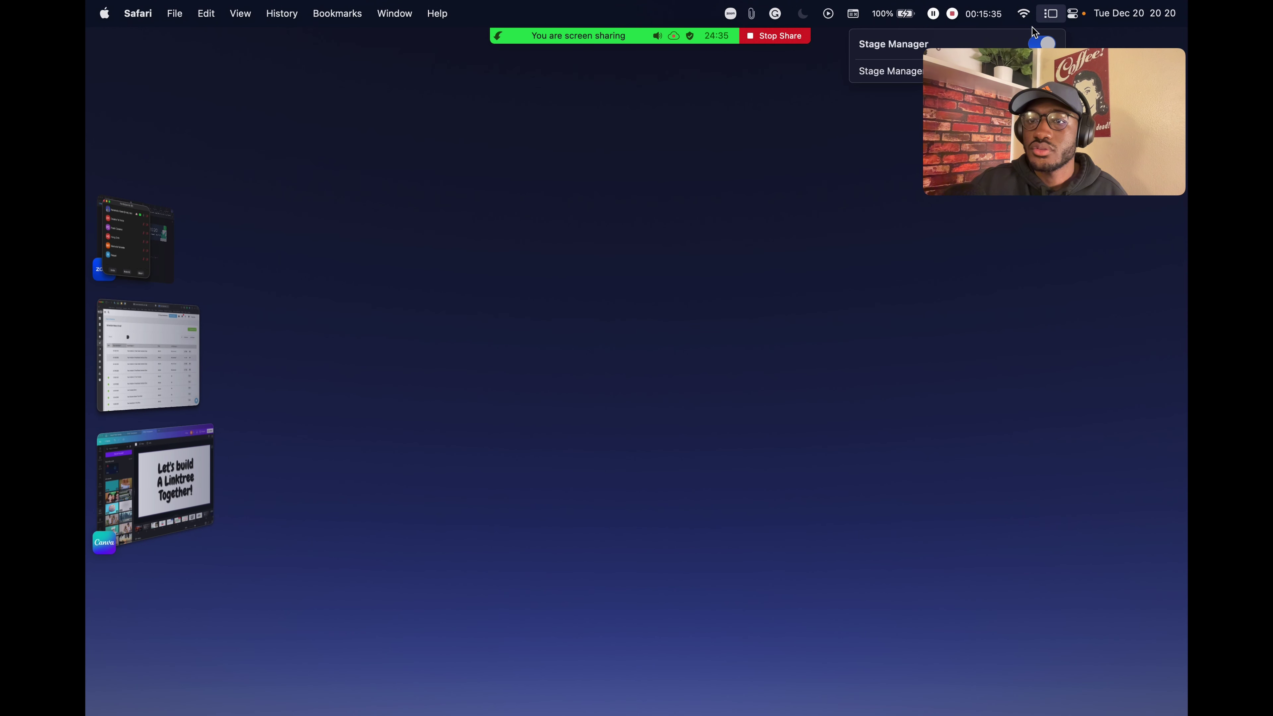
left_click(1050, 14)
left_click(1051, 14)
left_click(1046, 43)
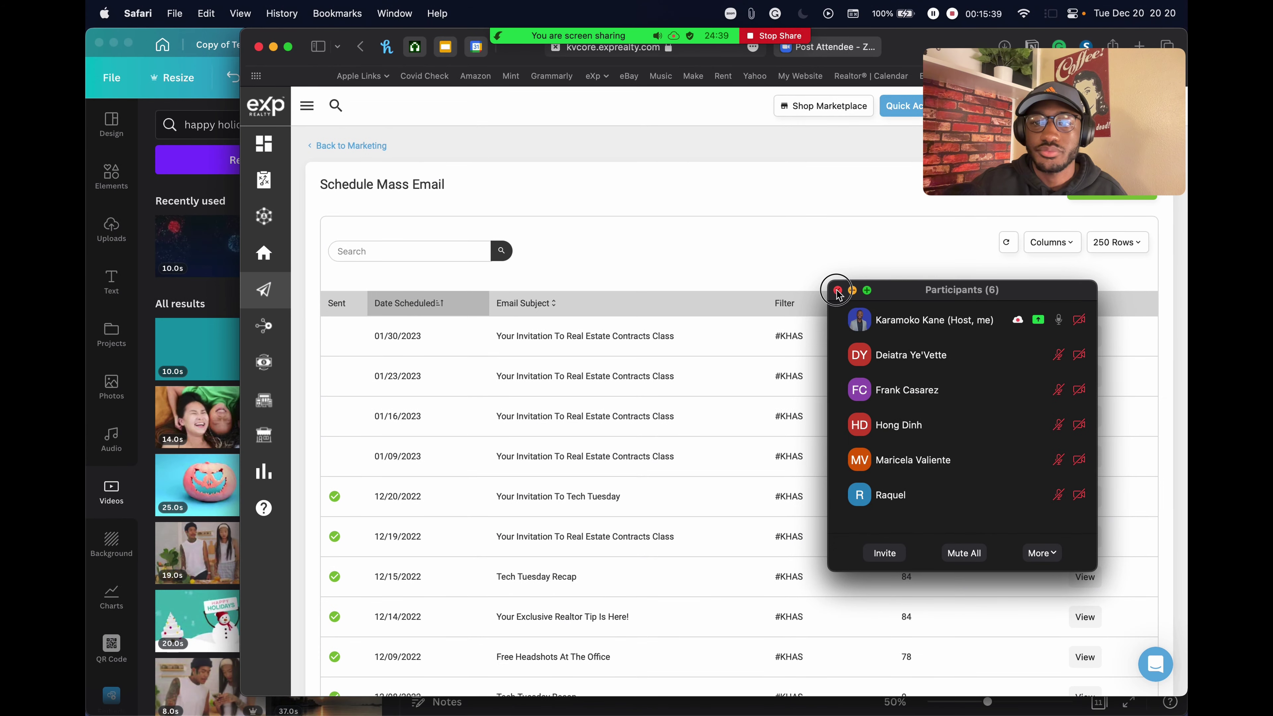
left_click(837, 291)
Step: Make the browser window full screen and move the meeting controls down away from the browser tabs
left_click(289, 46)
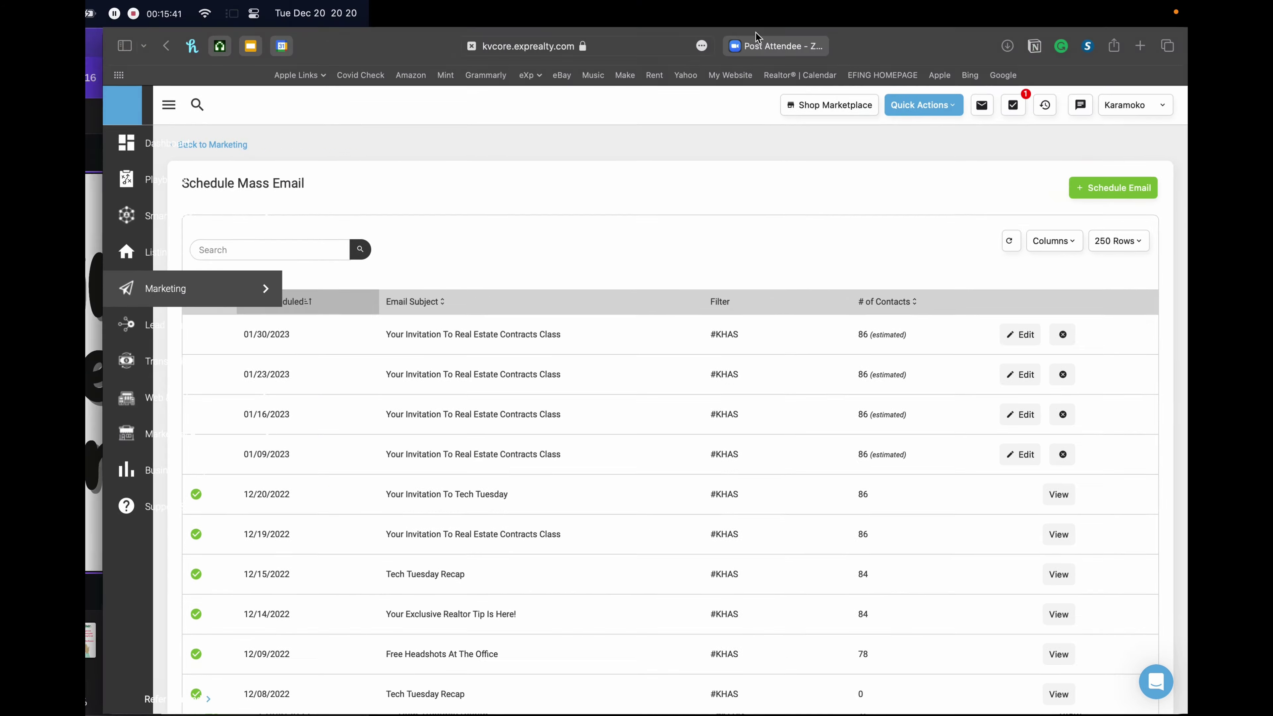
mouse_move(764, 29)
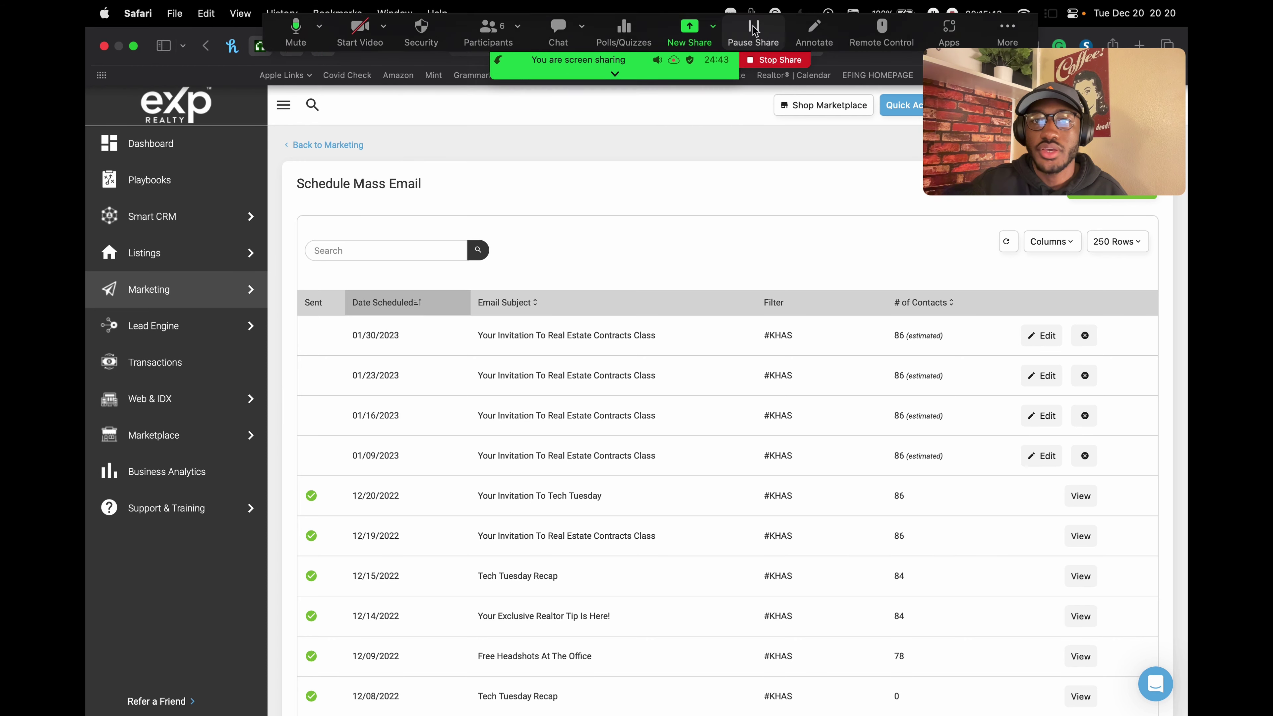
left_click_drag(985, 48, 835, 165)
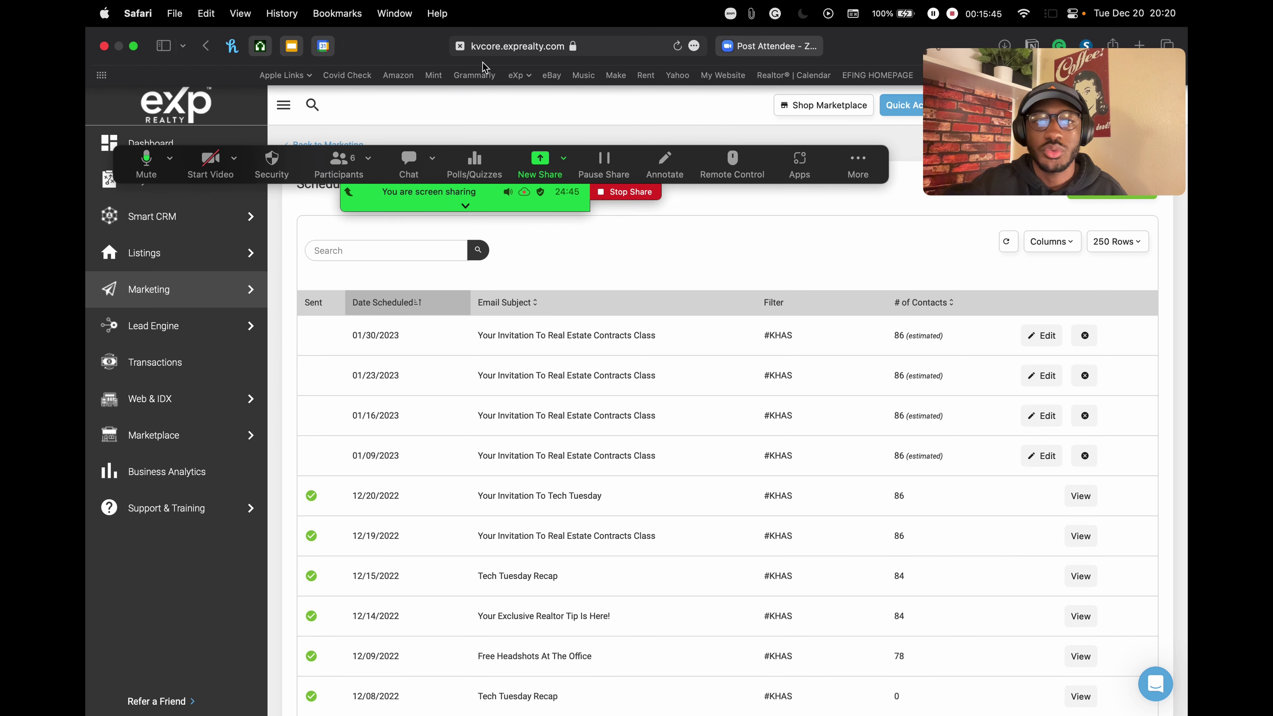
Step: Open google.com in a new browser tab and admit the person waiting to join the meeting
left_click(192, 103)
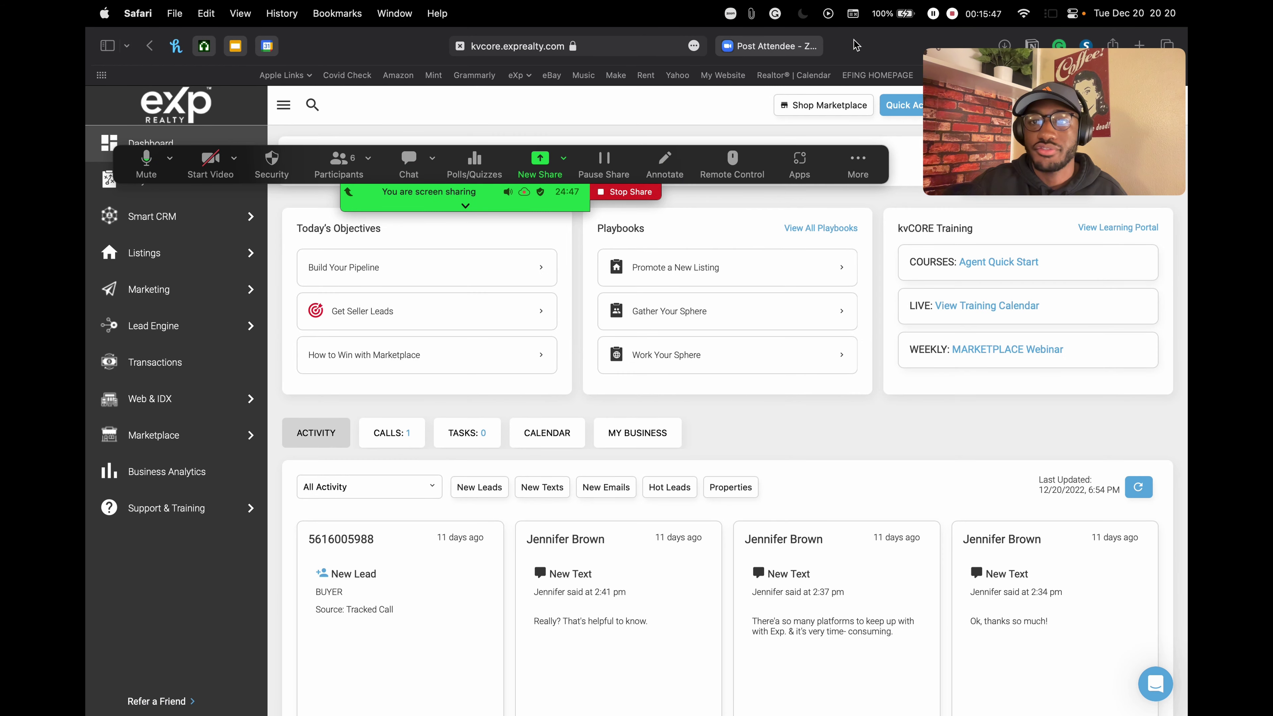
key("super+t")
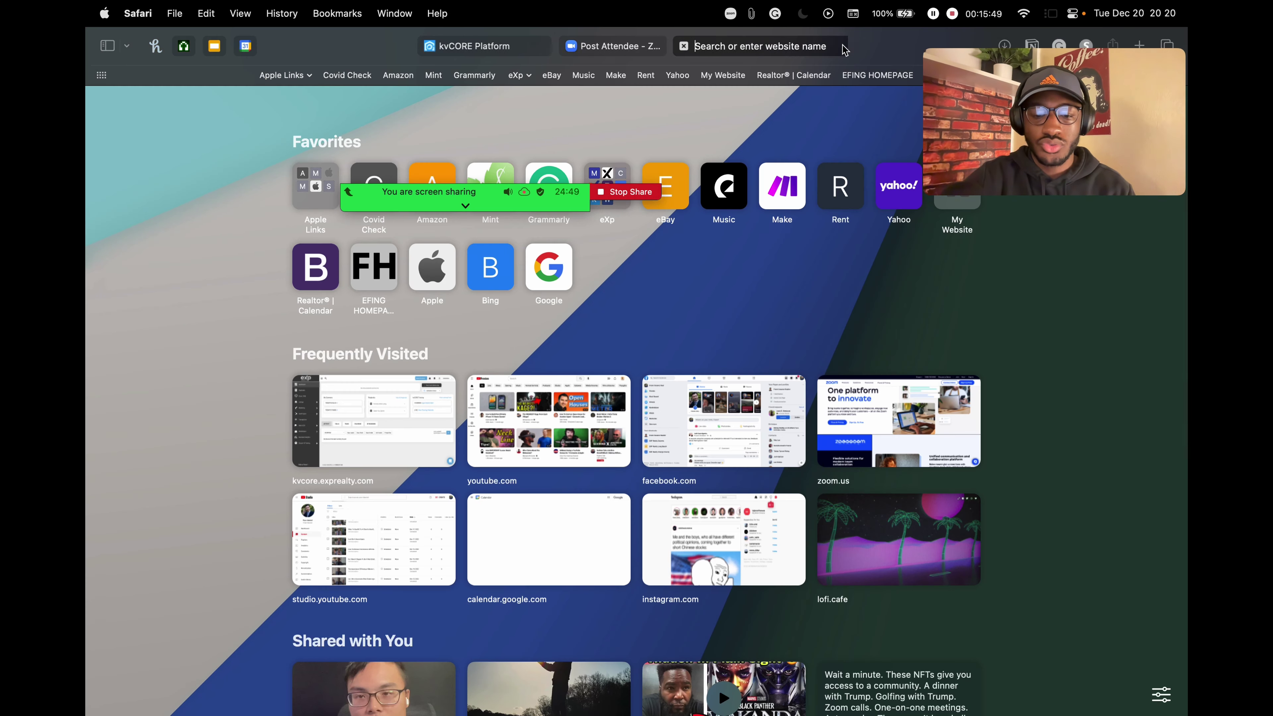
type("google")
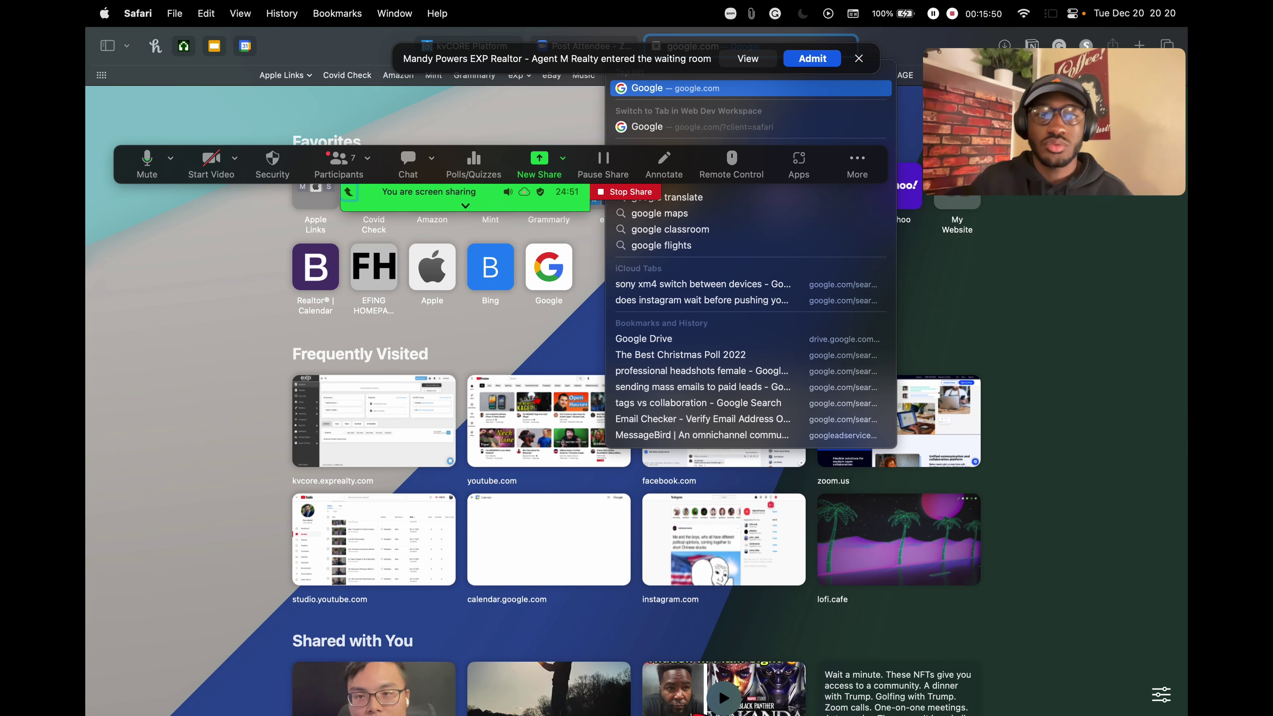
key("BackSpace")
key("BackSpace")
key("BackSpace")
left_click(825, 63)
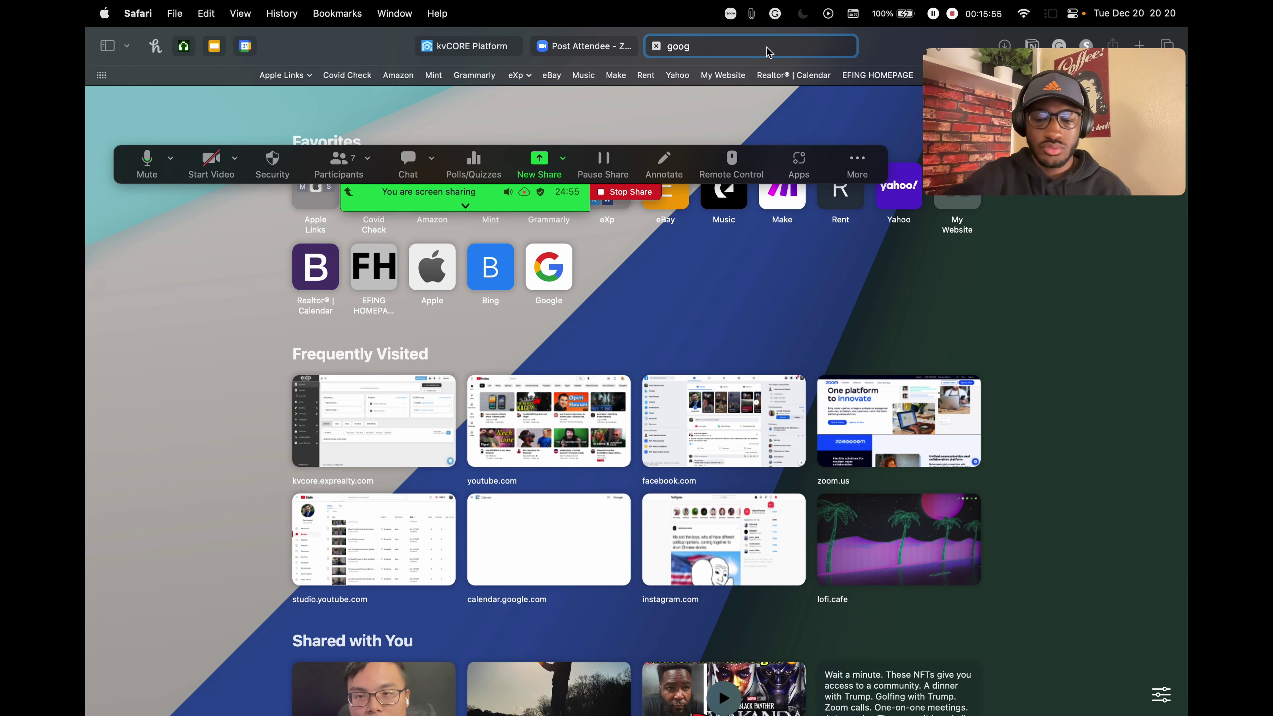
type("le.com")
key("Return")
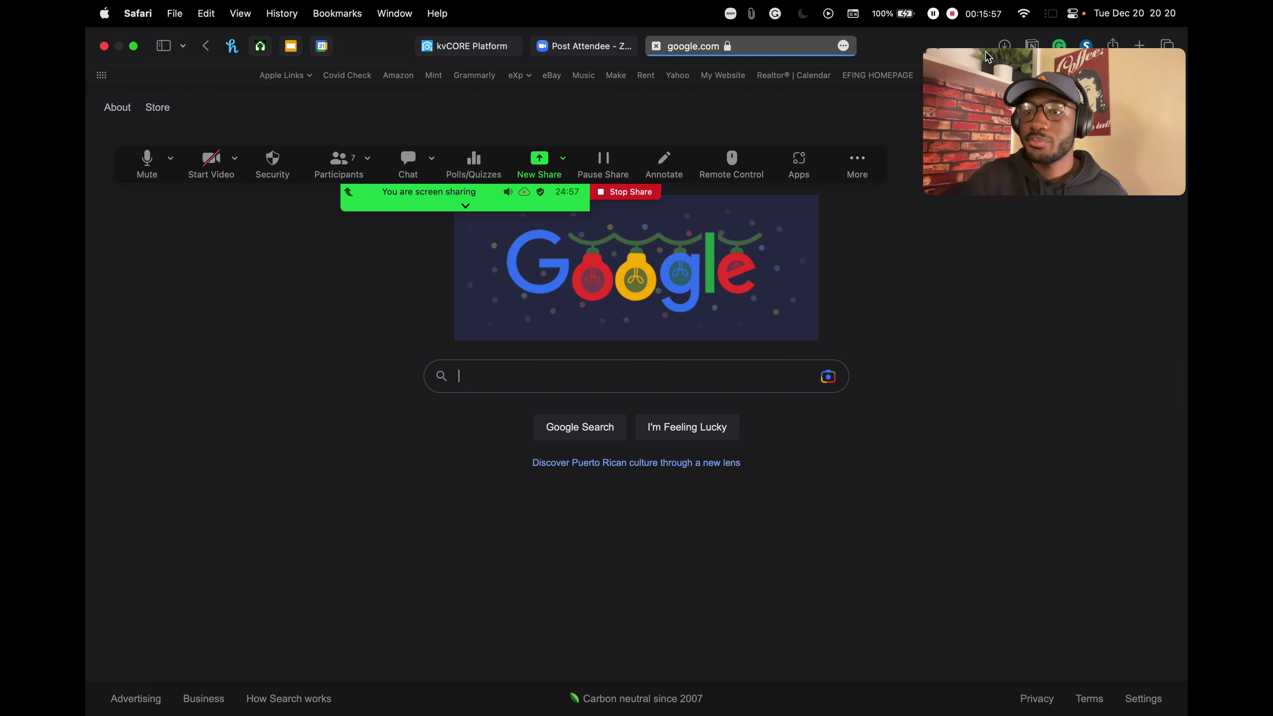
left_click_drag(986, 56, 190, 549)
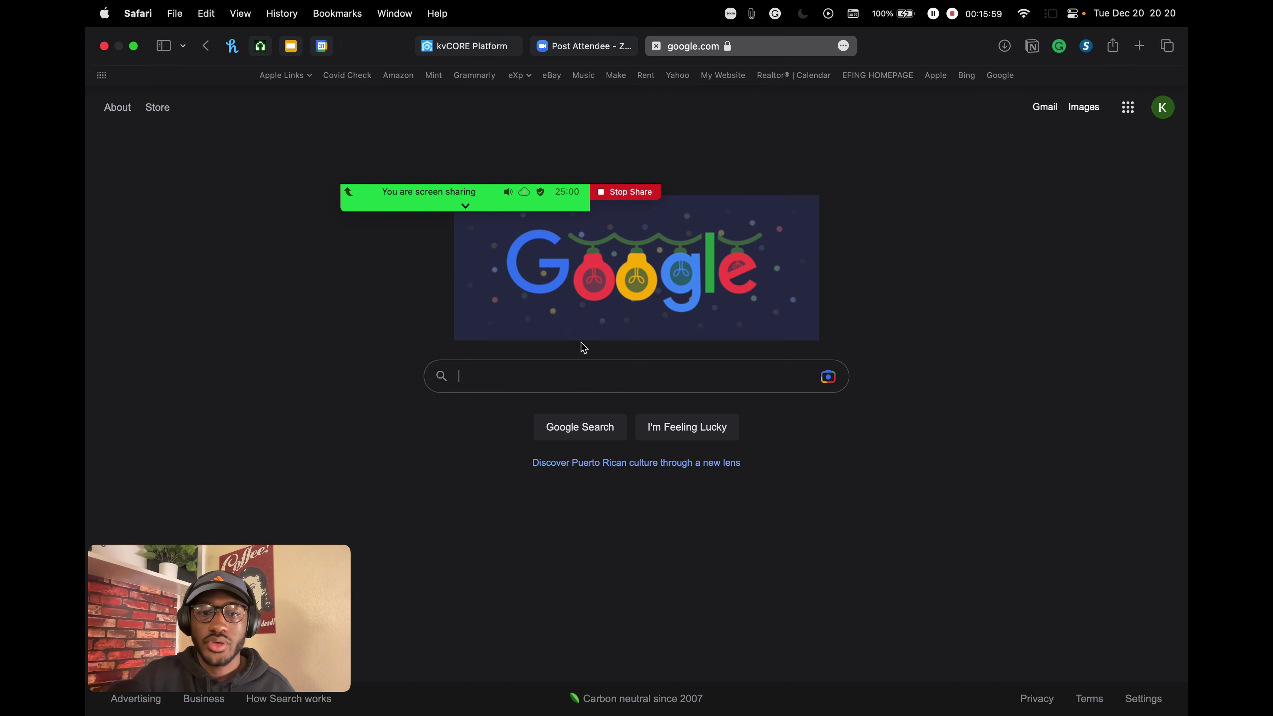
Step: Search Google for "canva" and open the canva.com website from the results
left_click(565, 366)
type("ca")
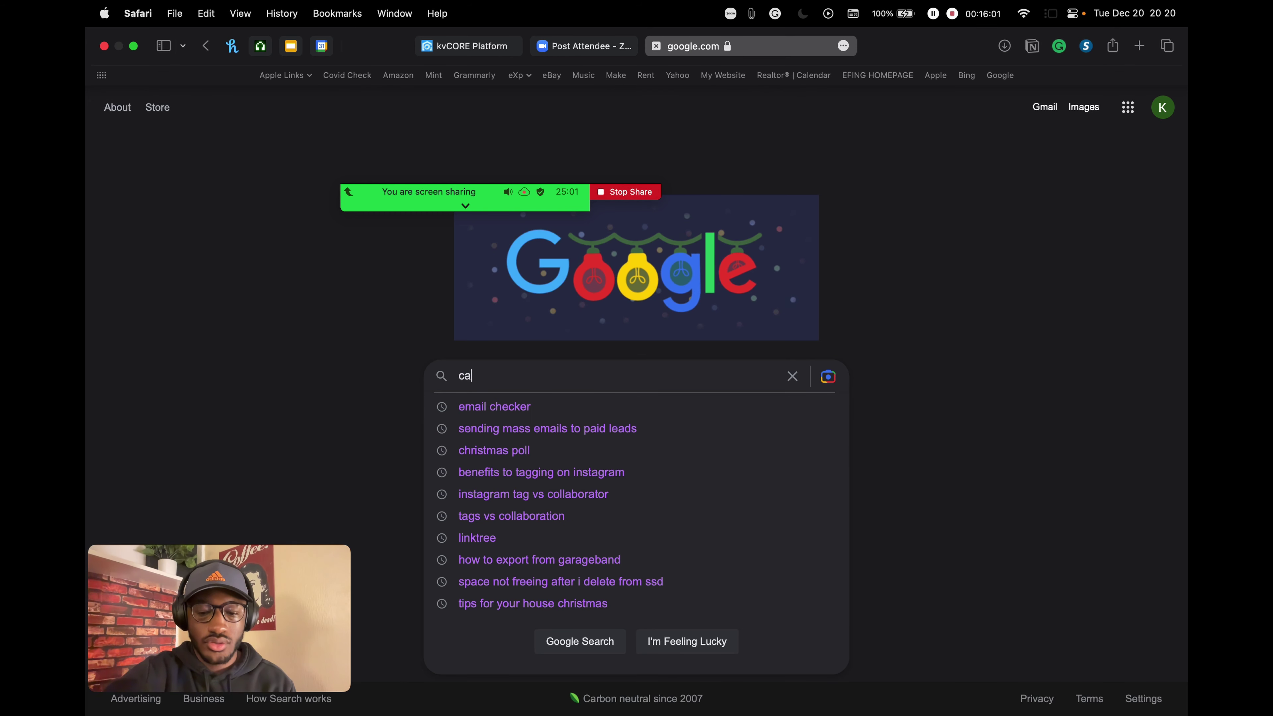
type("nva")
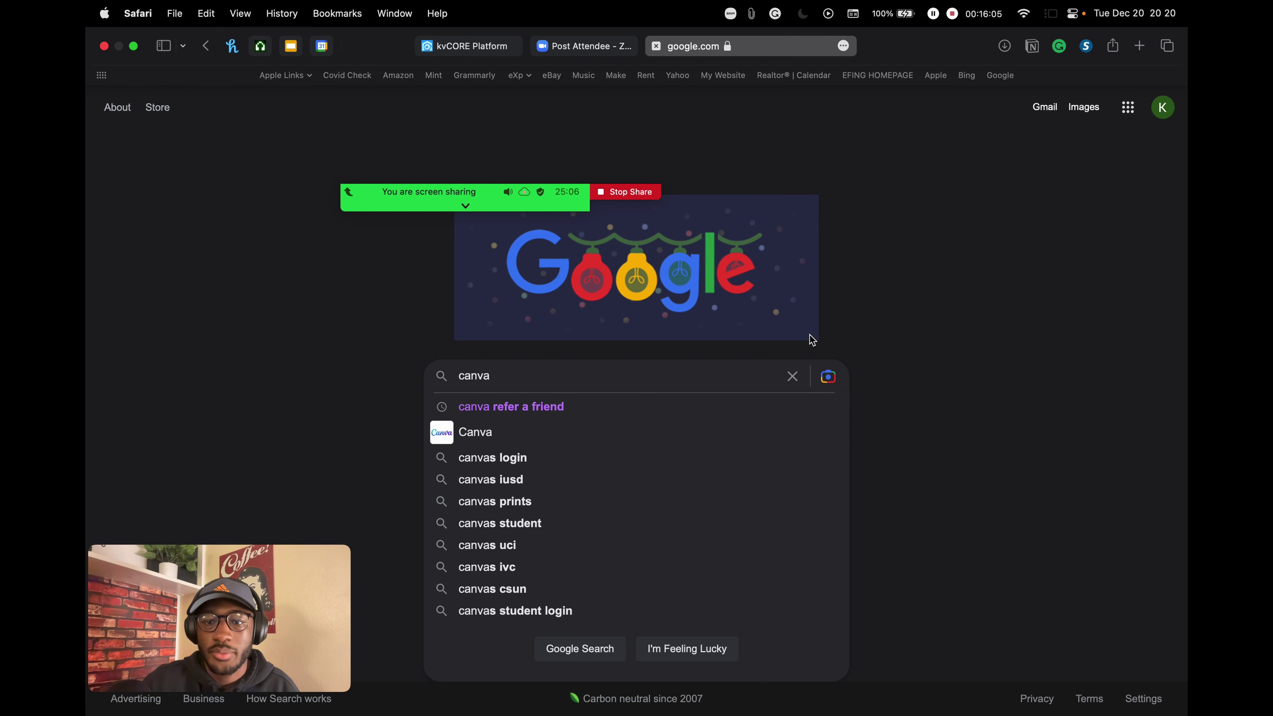
key("Return")
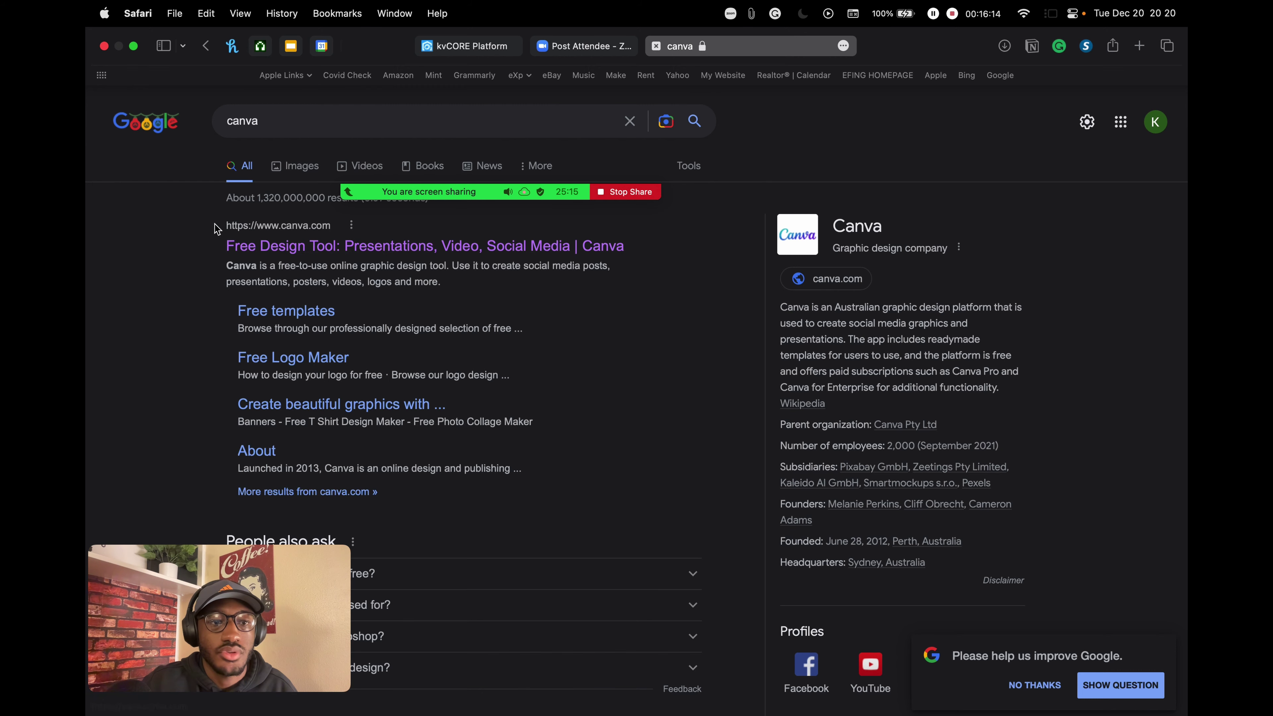
left_click_drag(216, 228, 310, 225)
left_click(174, 236)
left_click(300, 257)
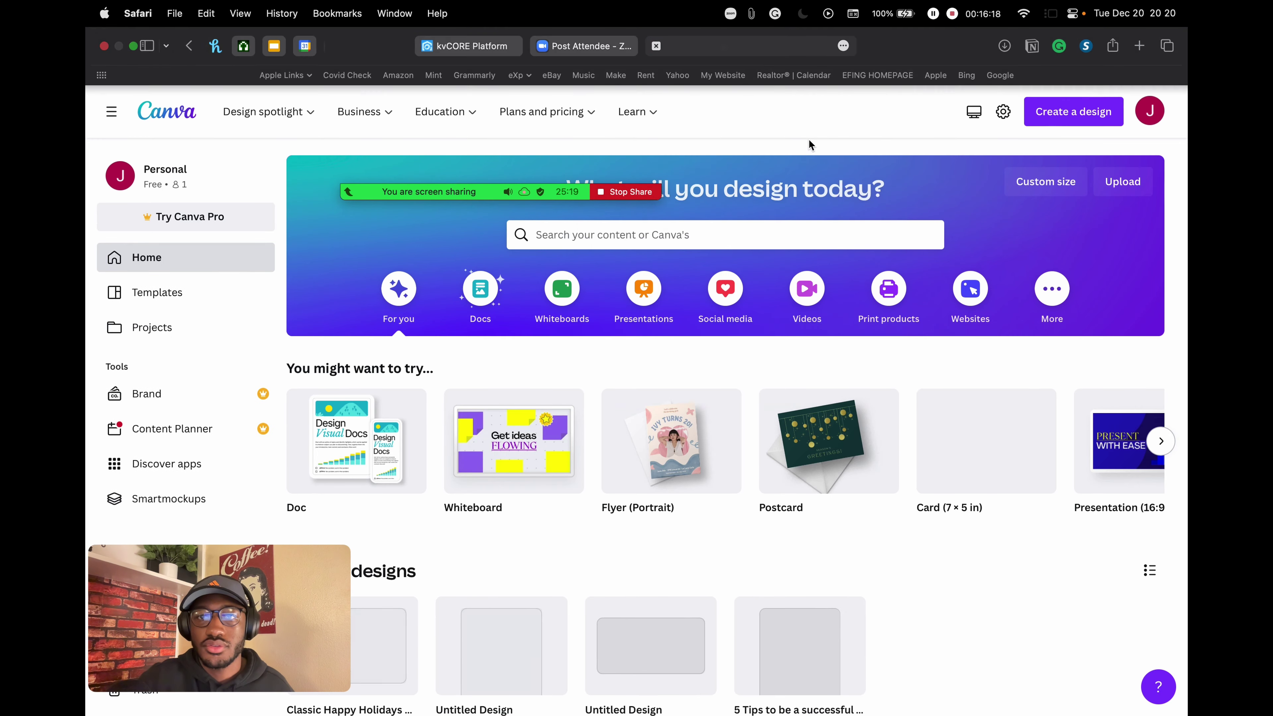
left_click(775, 49)
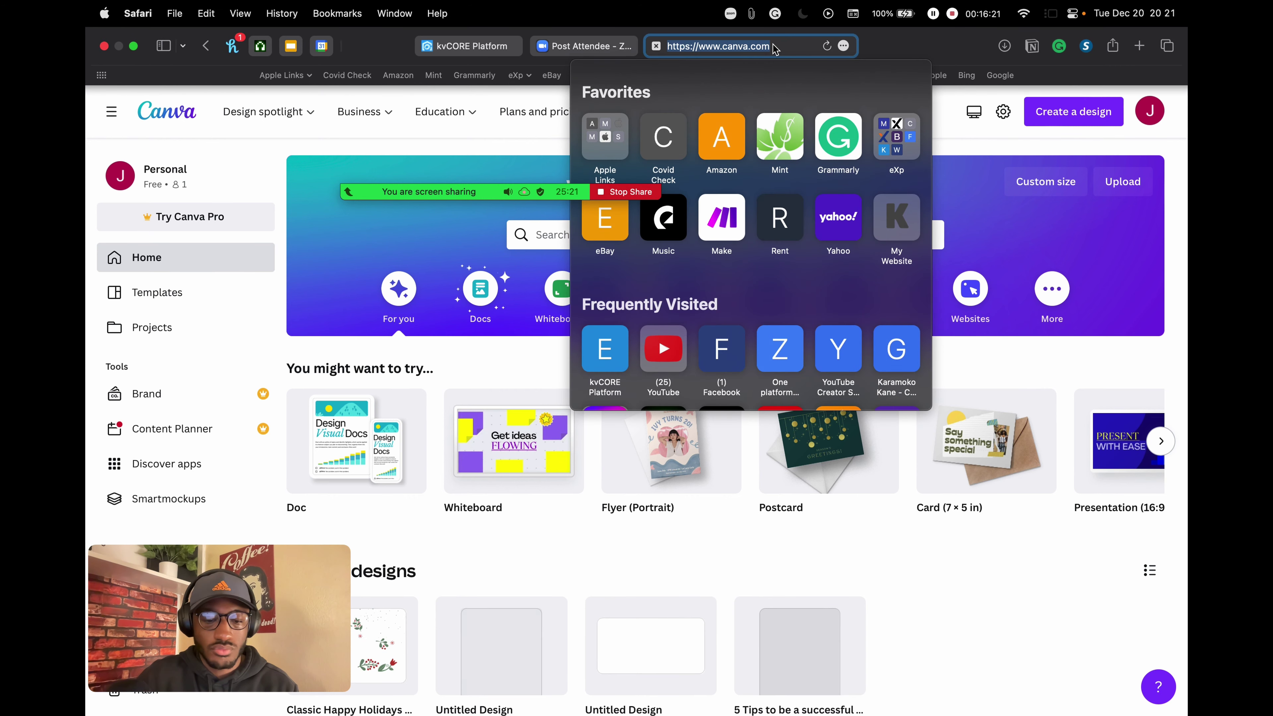
left_click(638, 169)
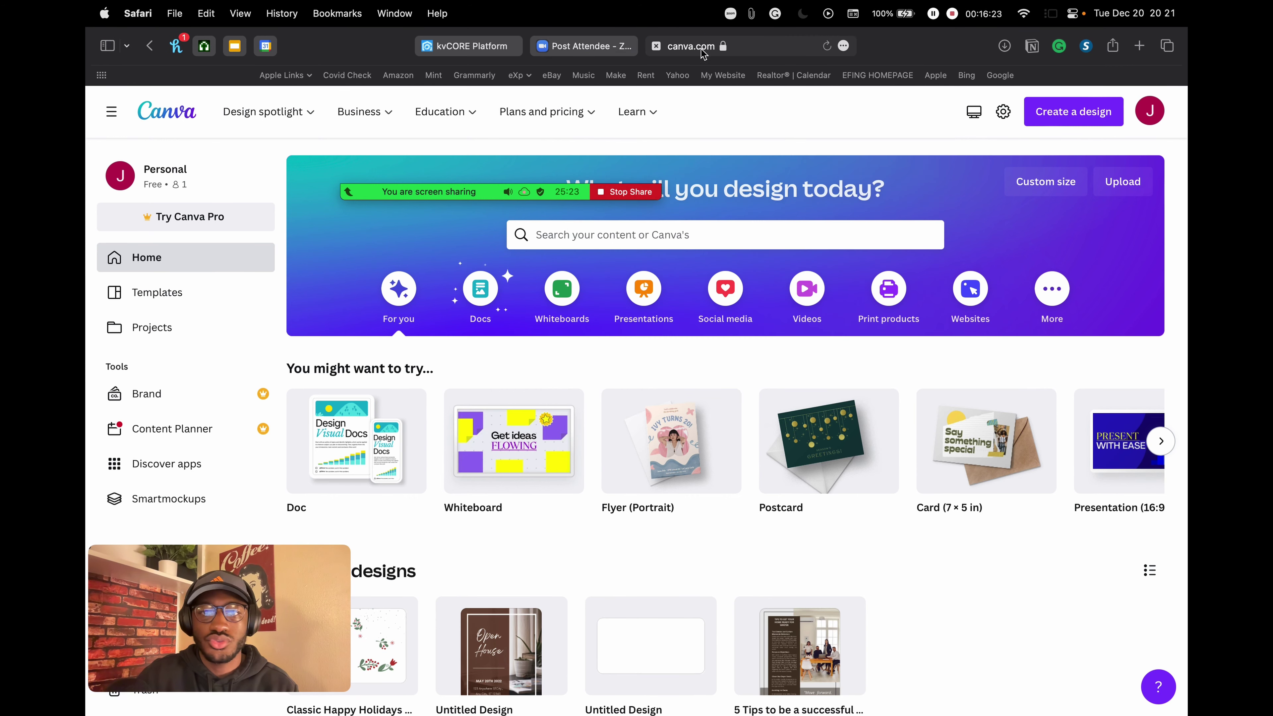
left_click(774, 53)
key("super+c")
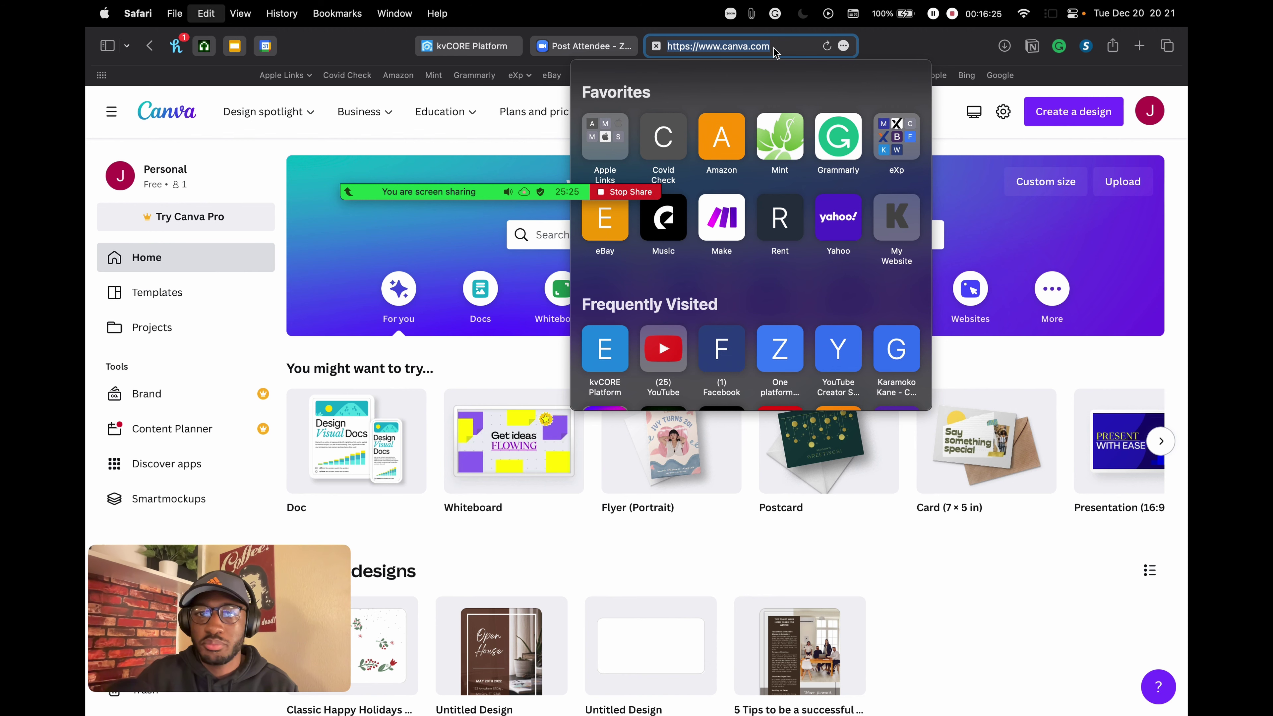
mouse_move(399, 192)
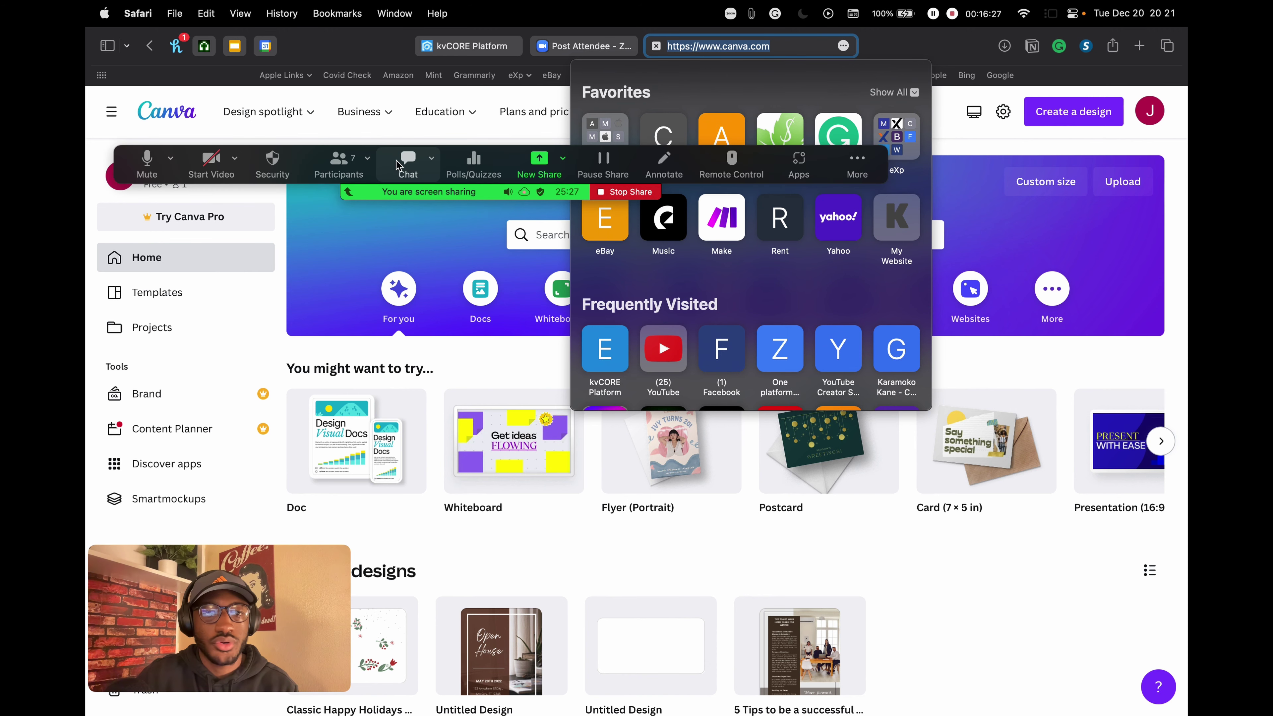
left_click(407, 156)
key("ctrl+Left")
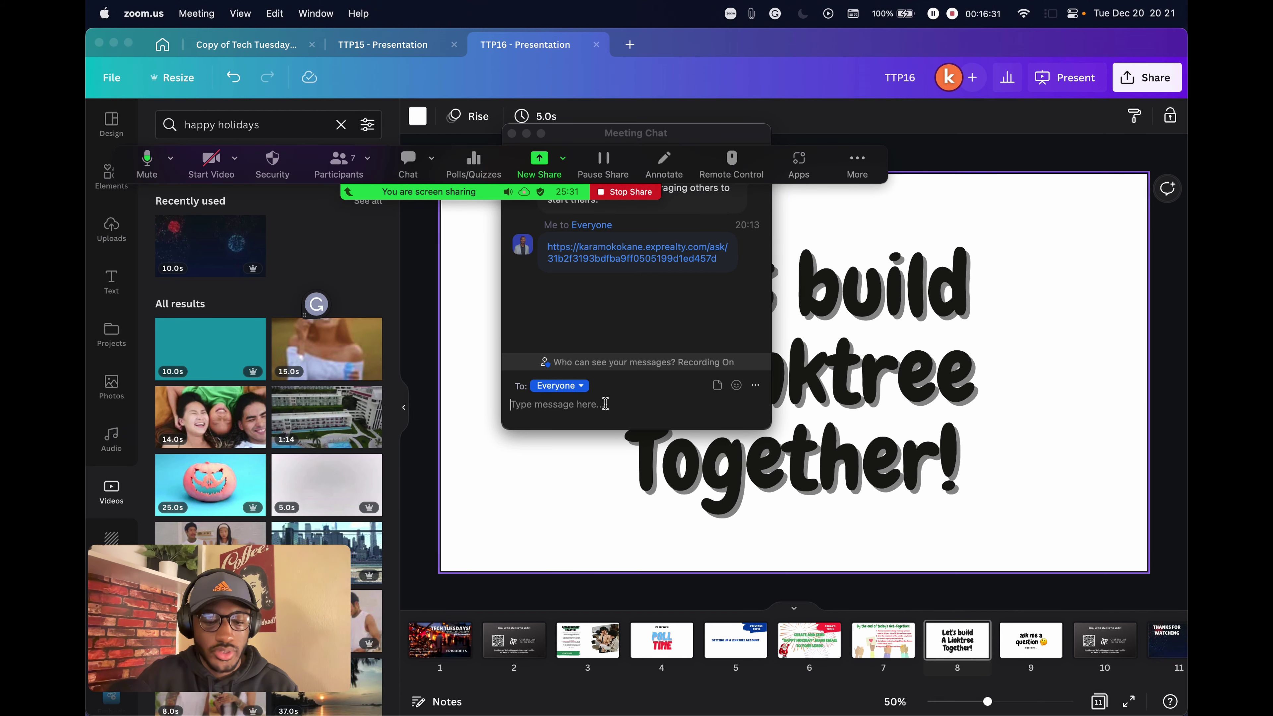
key("super+v")
key("Return")
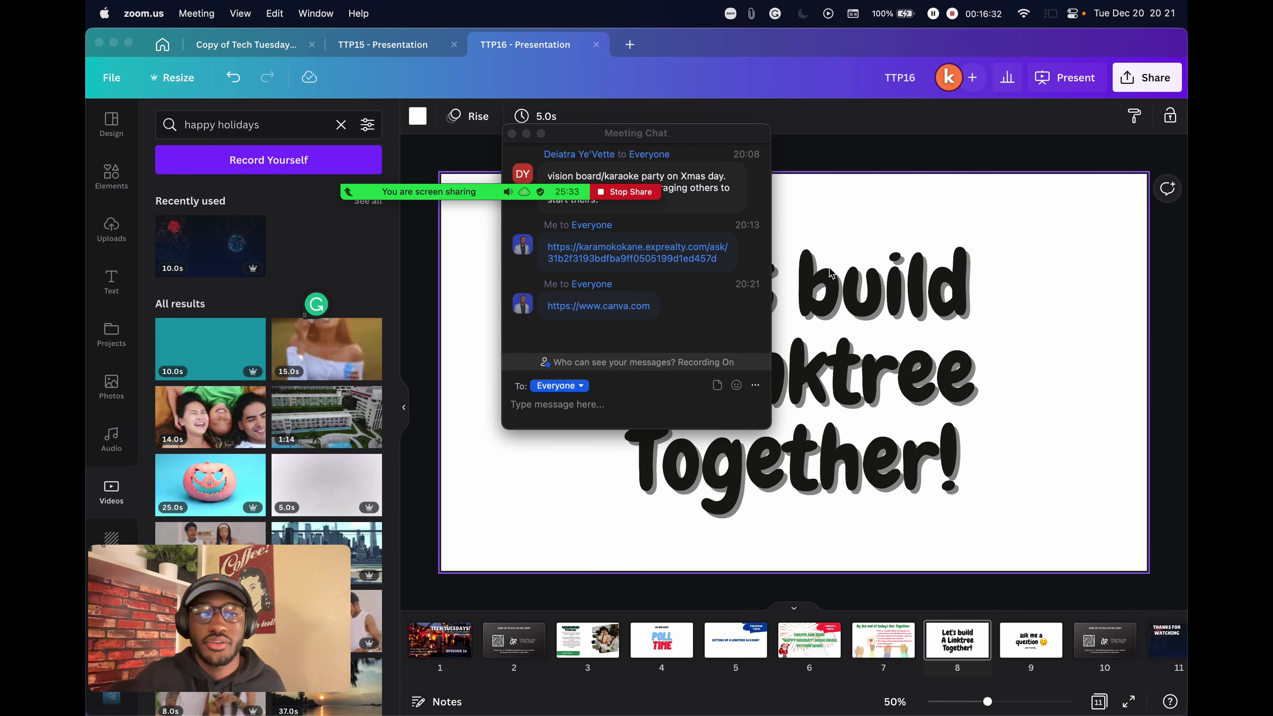
Step: Switch to the Canva desktop app and open its home page
key("ctrl+Right")
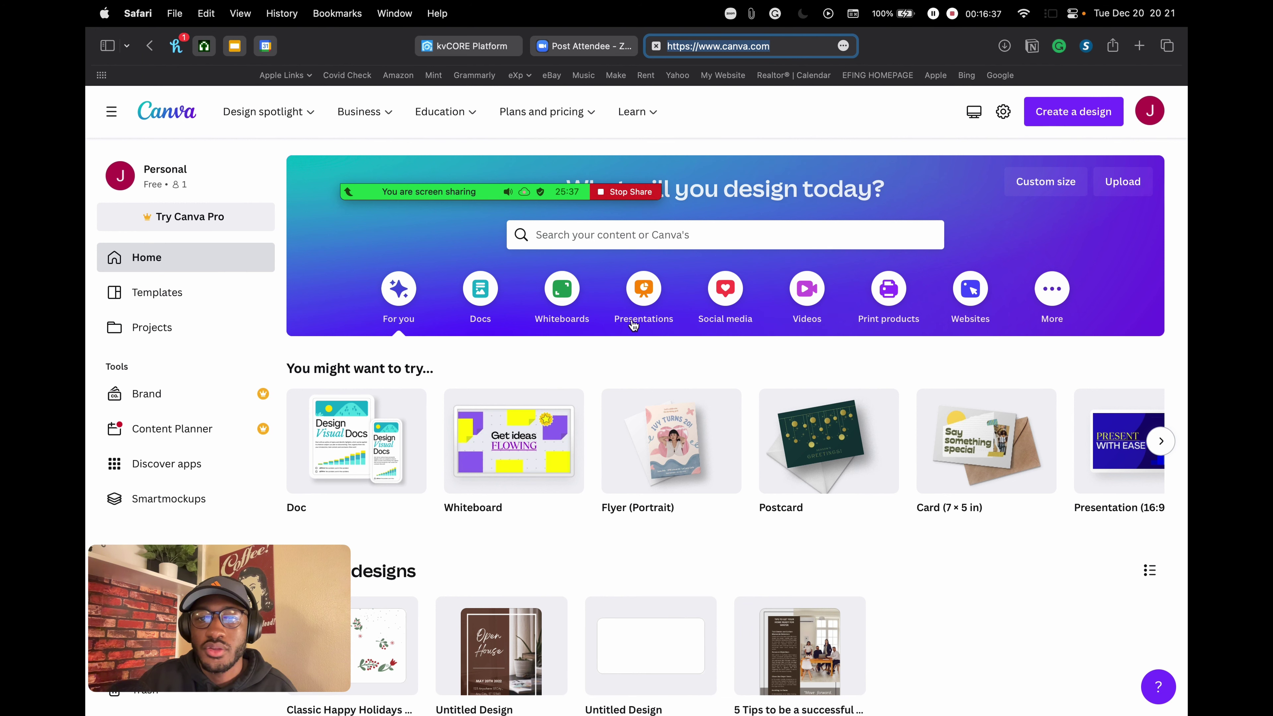
mouse_move(614, 694)
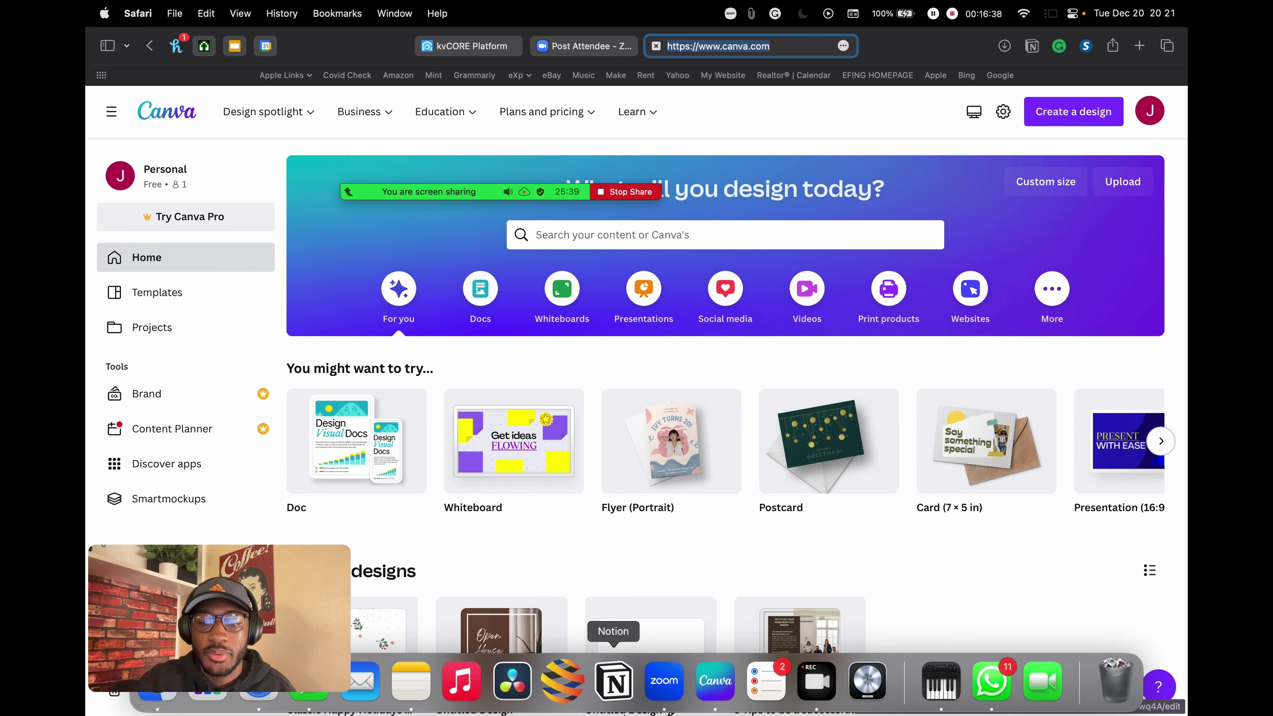
left_click(716, 692)
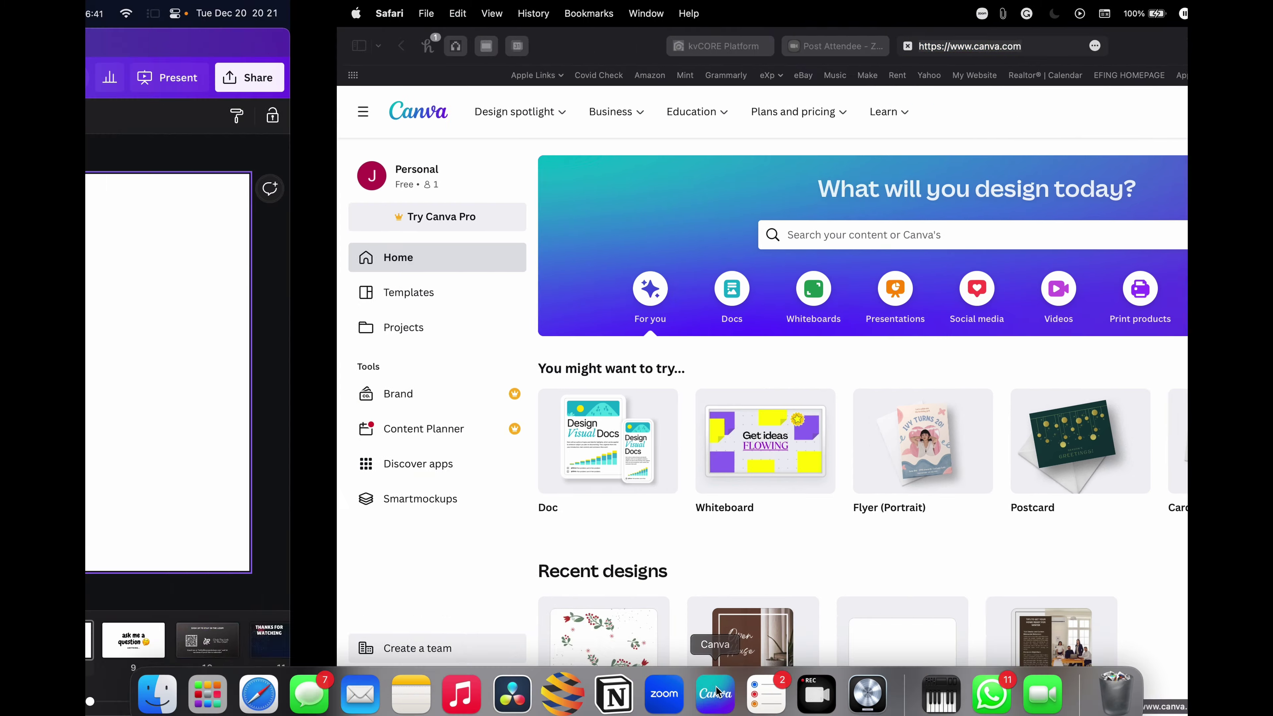
left_click(167, 43)
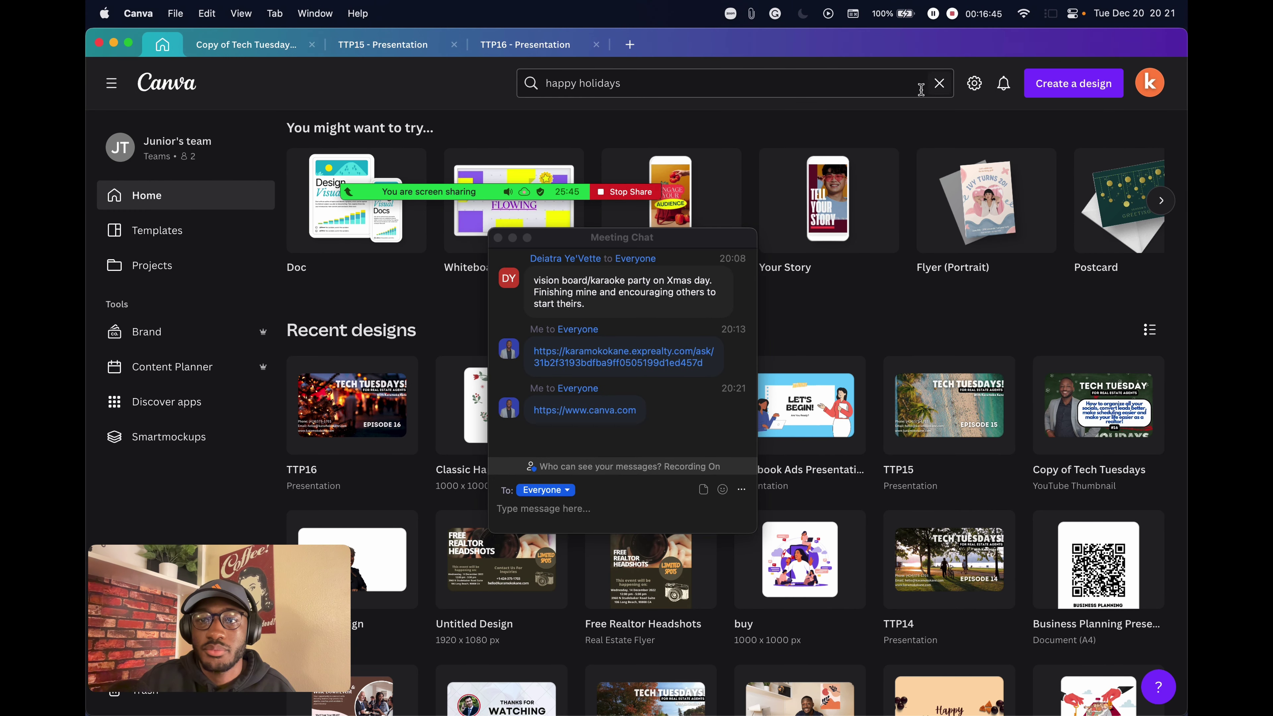
Step: Clear the "happy holidays" search and return to the start of the Canva home page
left_click(932, 85)
left_click(932, 85)
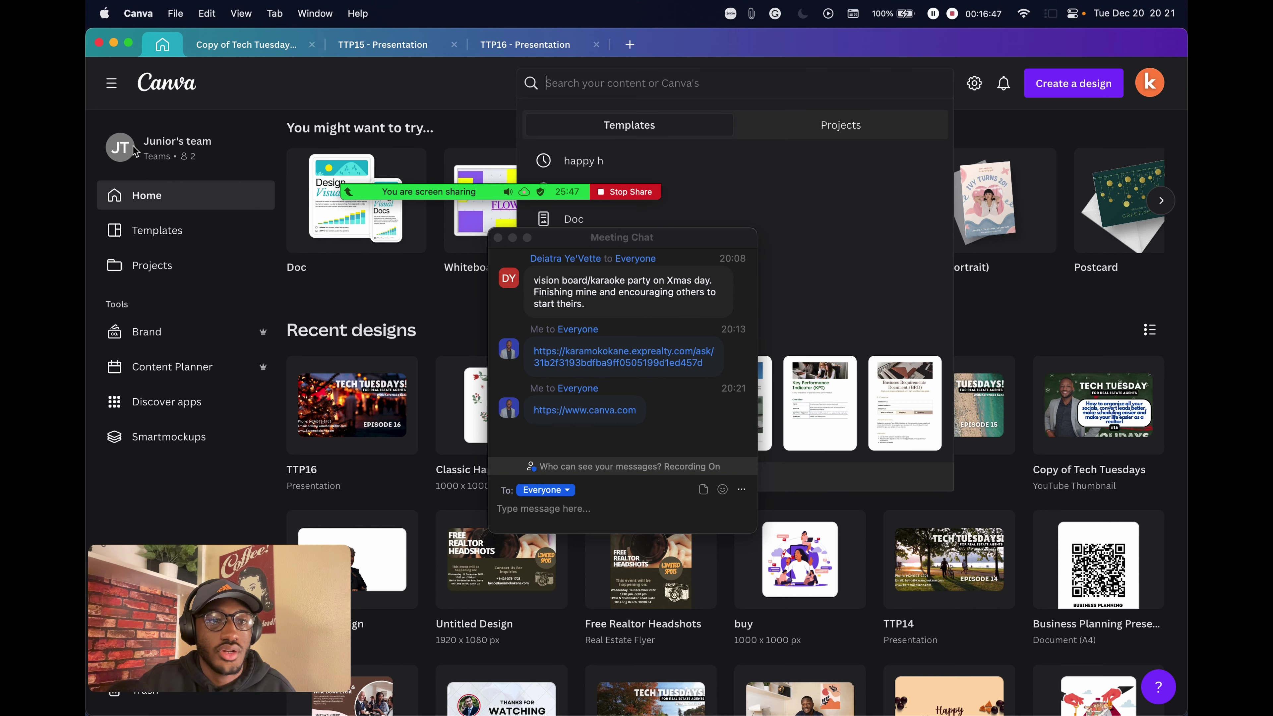
left_click(161, 89)
mouse_move(349, 188)
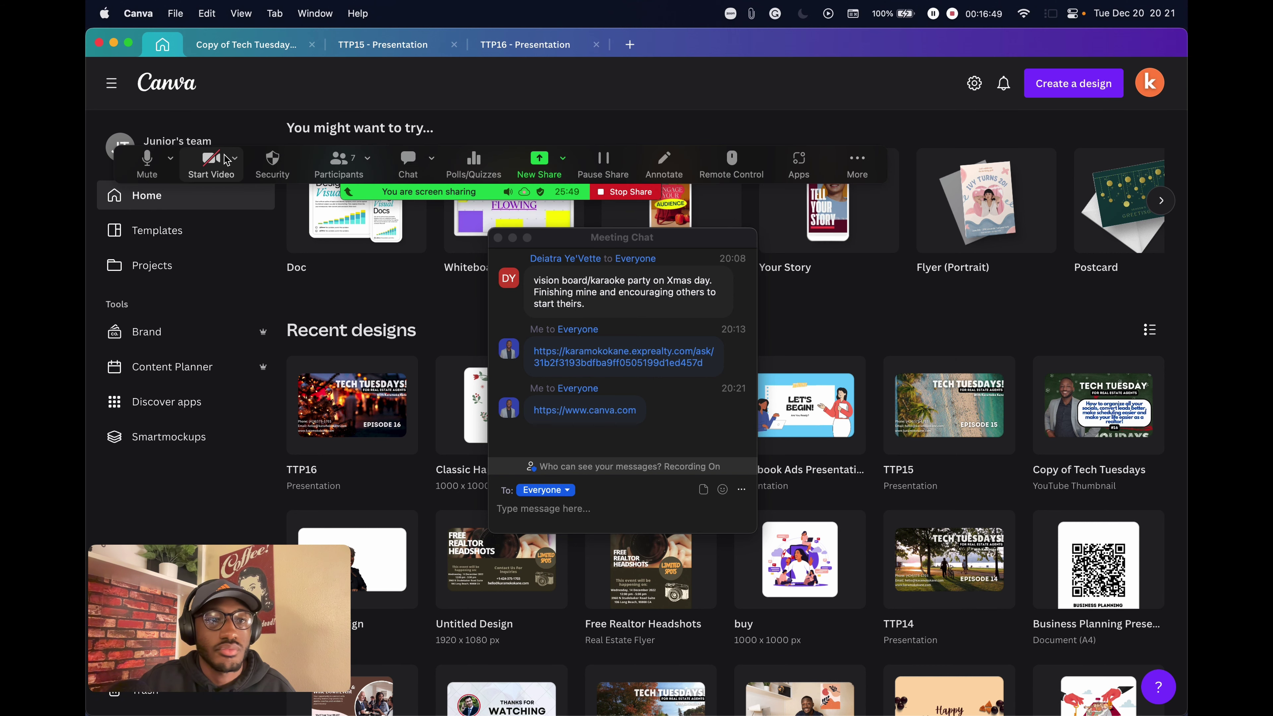
left_click(152, 205)
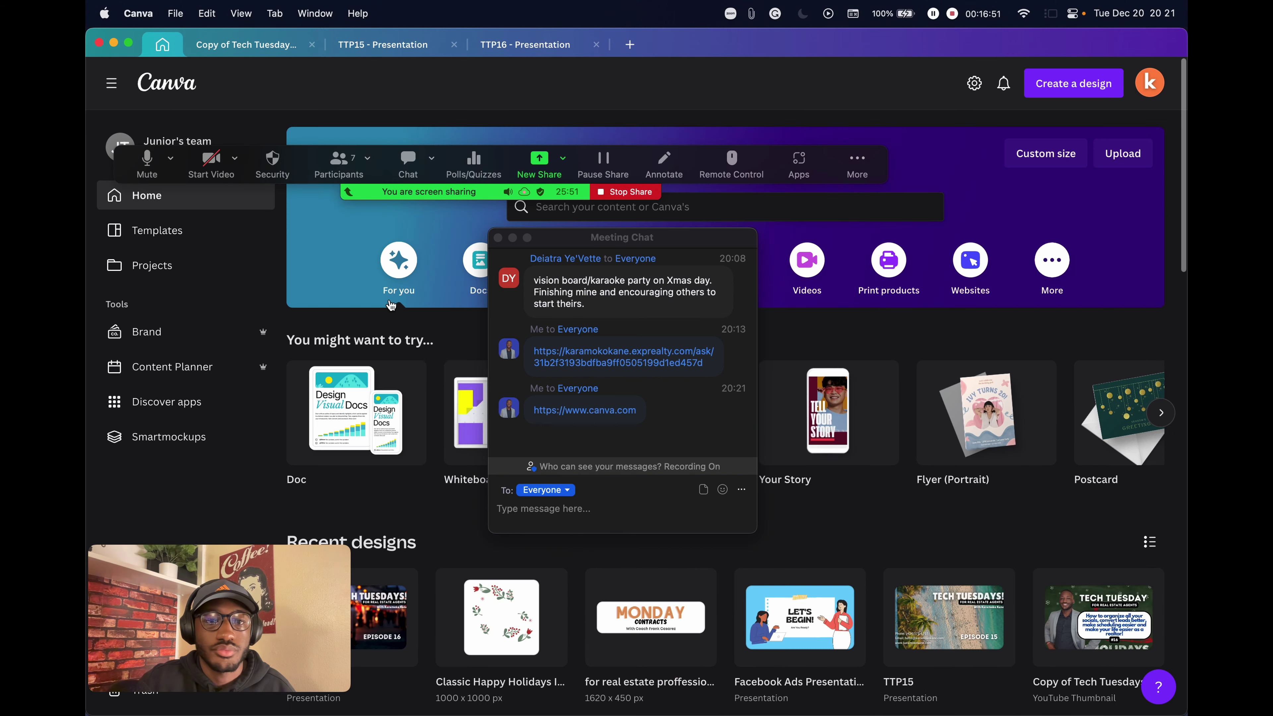
Step: Close the meeting chat and move the meeting controls off the template search field
left_click(498, 239)
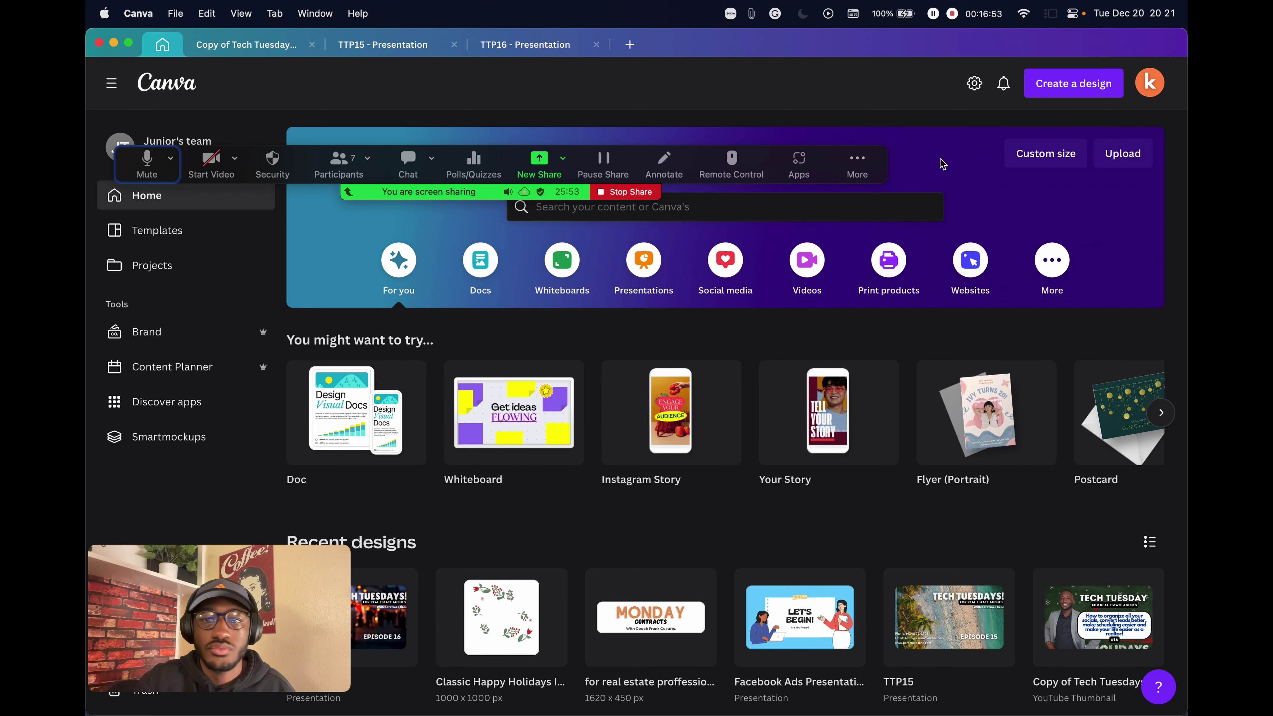
left_click_drag(884, 164, 942, 73)
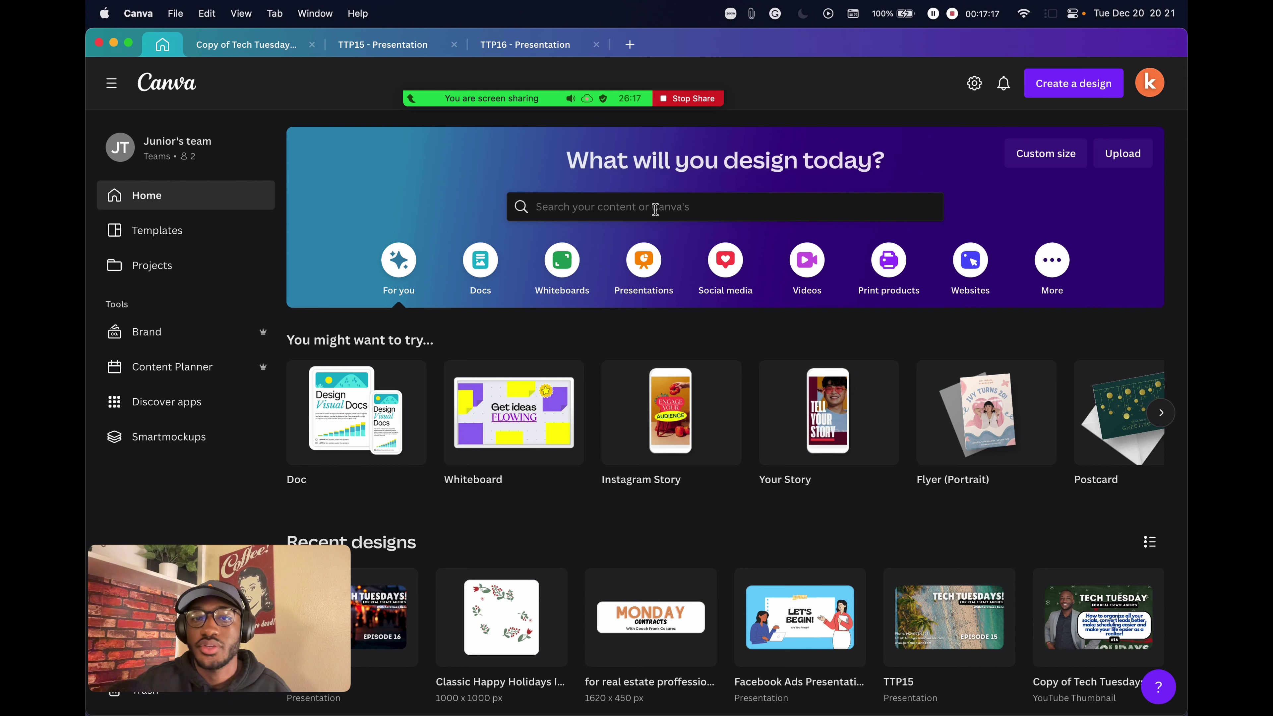
Step: Search the Canva templates for "happy holiday"
left_click(693, 206)
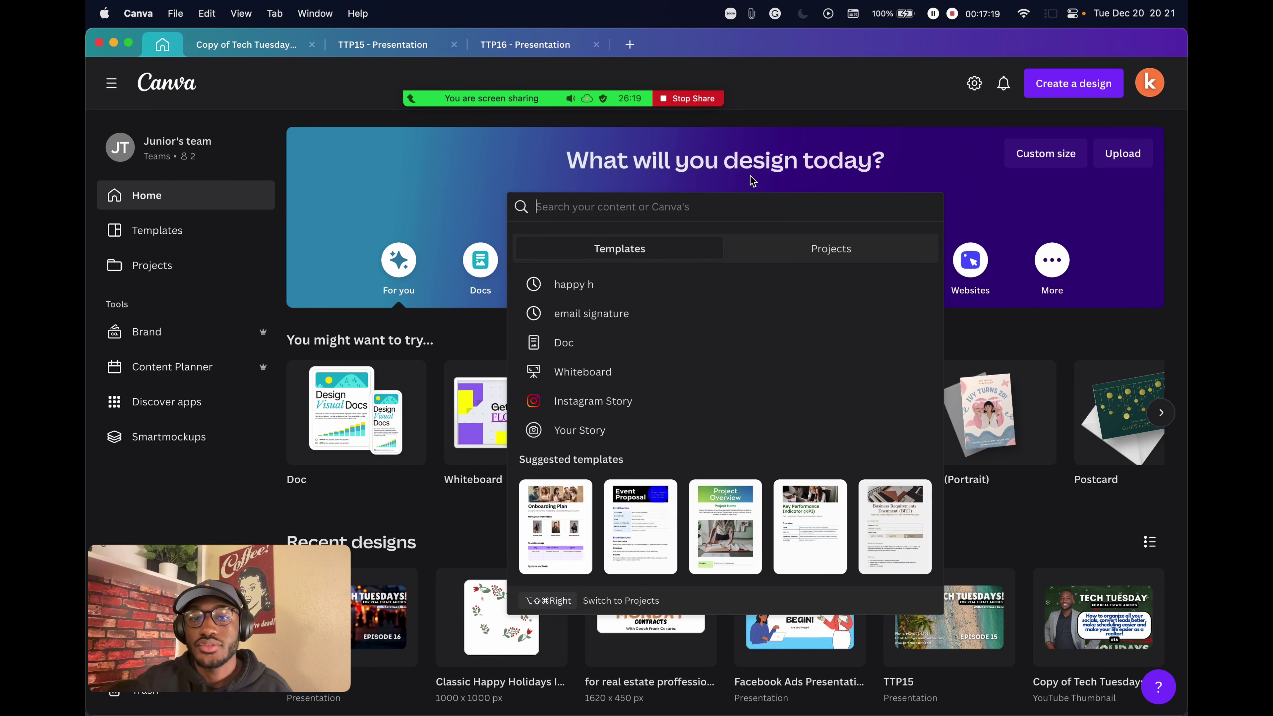
left_click(416, 210)
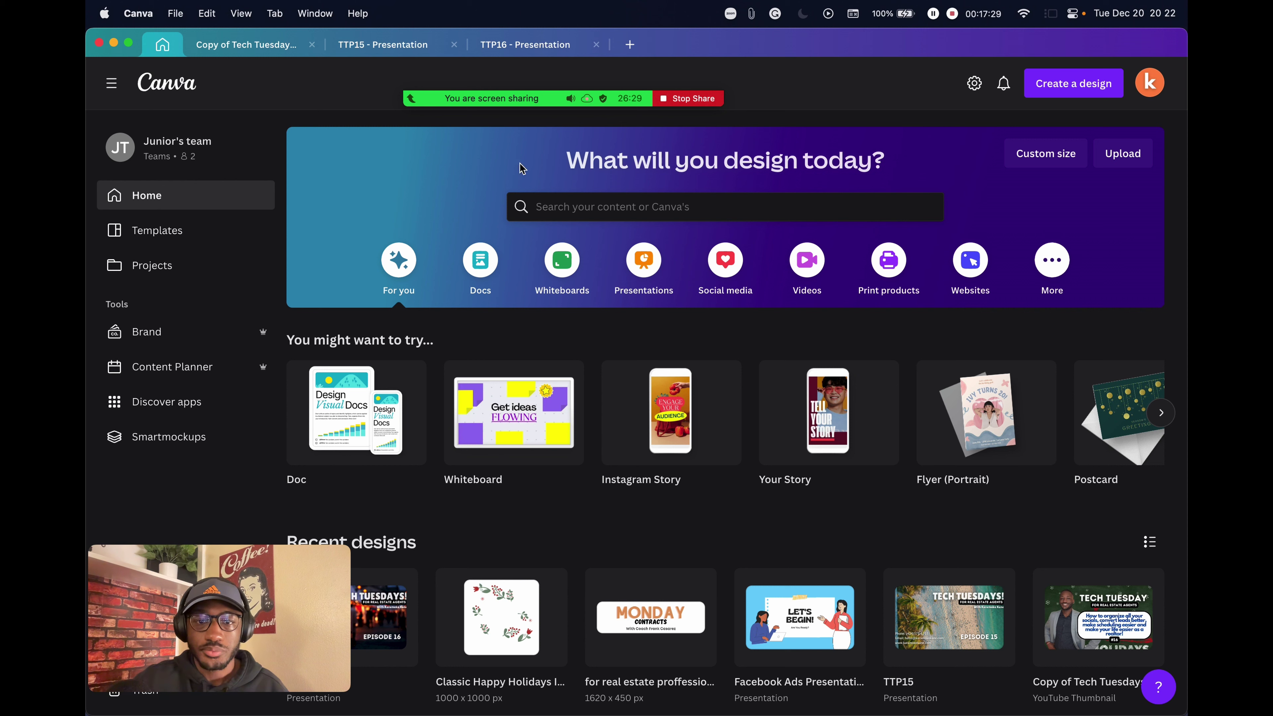
left_click(568, 206)
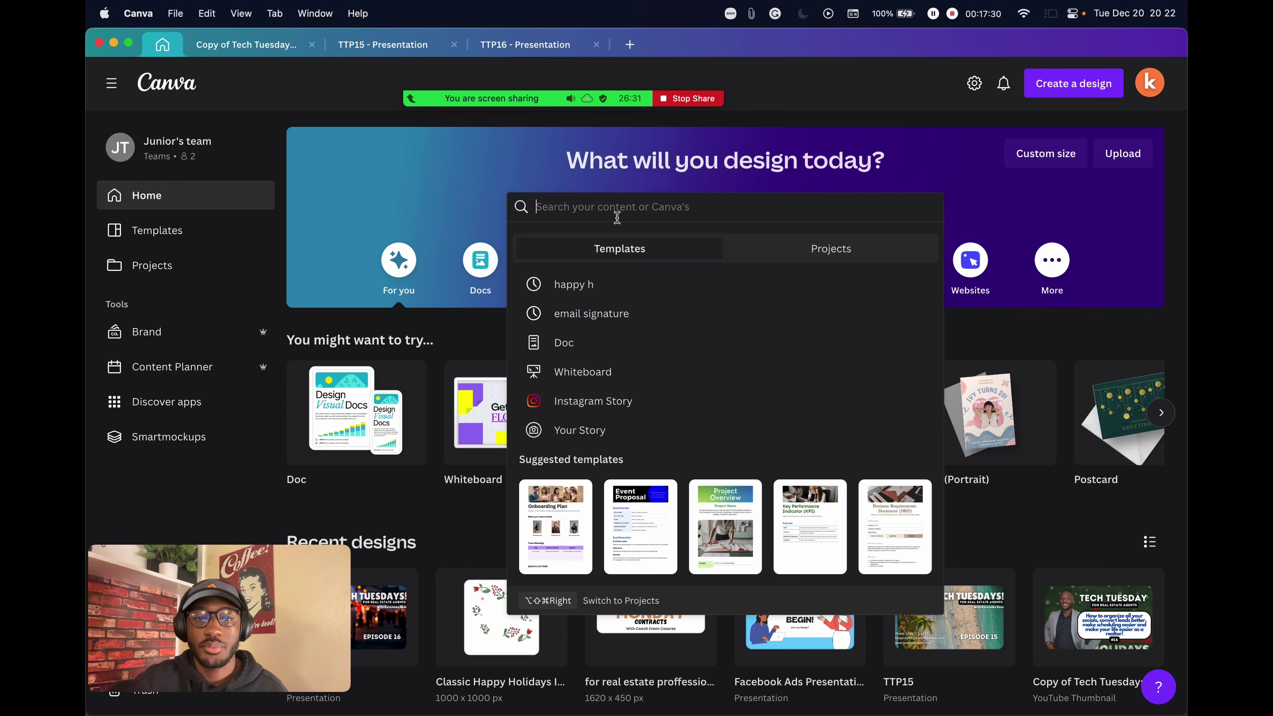
type("happ")
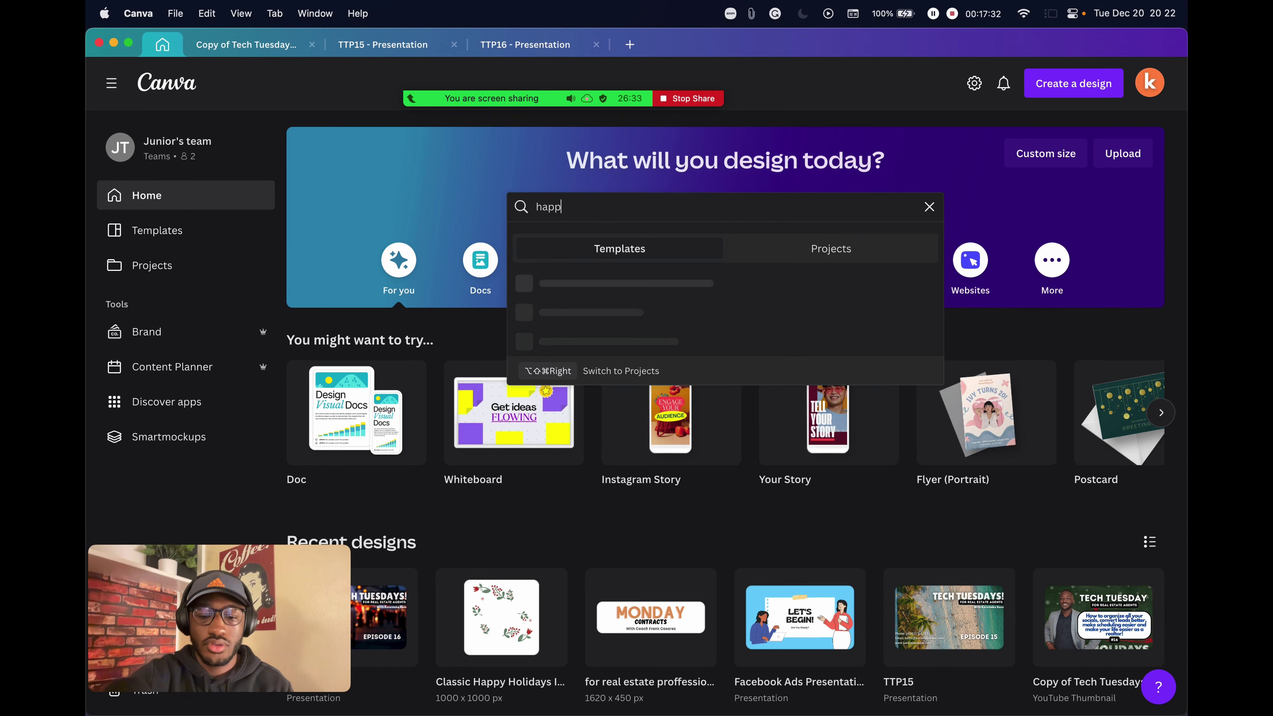
type("y holiday")
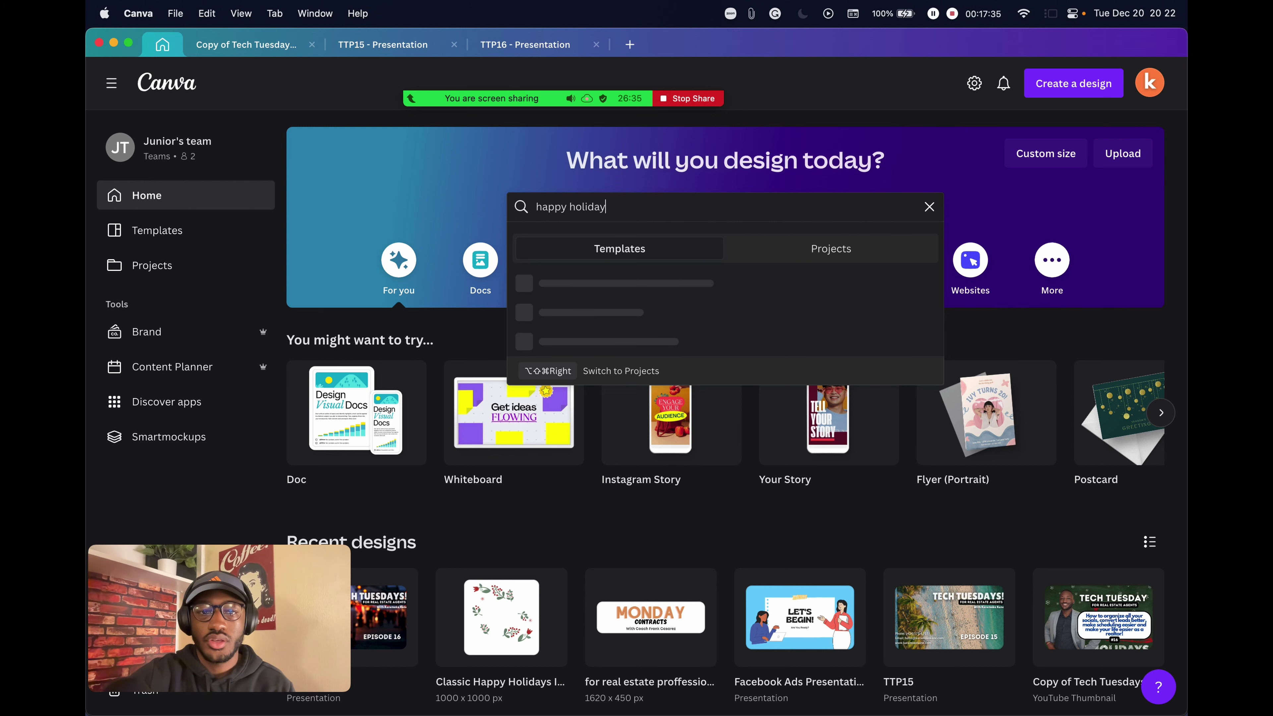
key("Return")
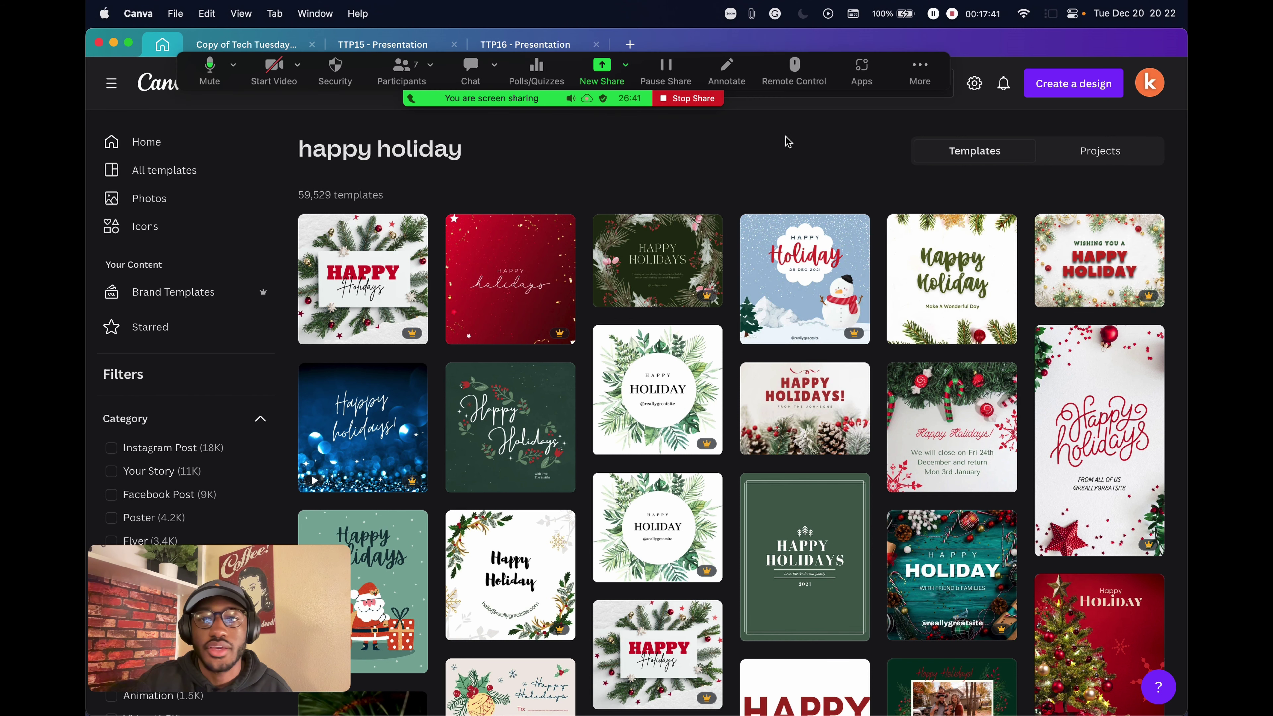
Step: Look through the happy holiday template results to compare the available designs
scroll(662, 379, "down", 3)
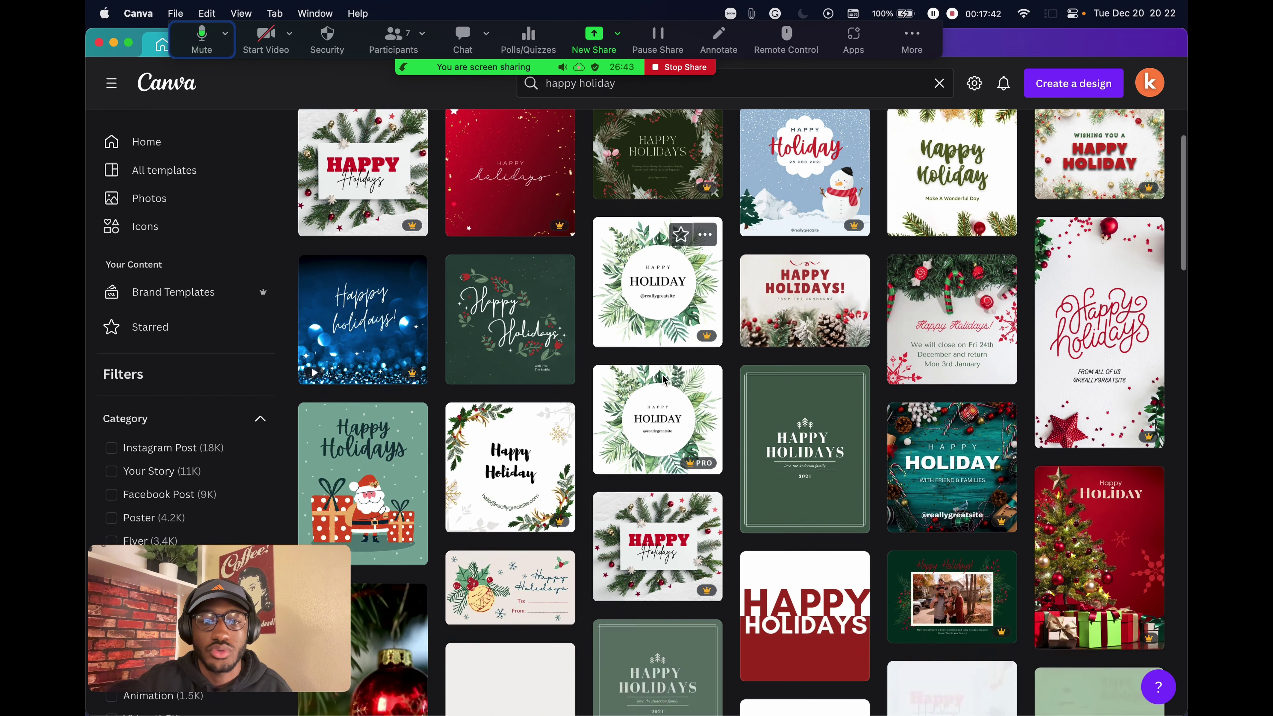
scroll(662, 380, "down", 2)
scroll(618, 387, "down", 5)
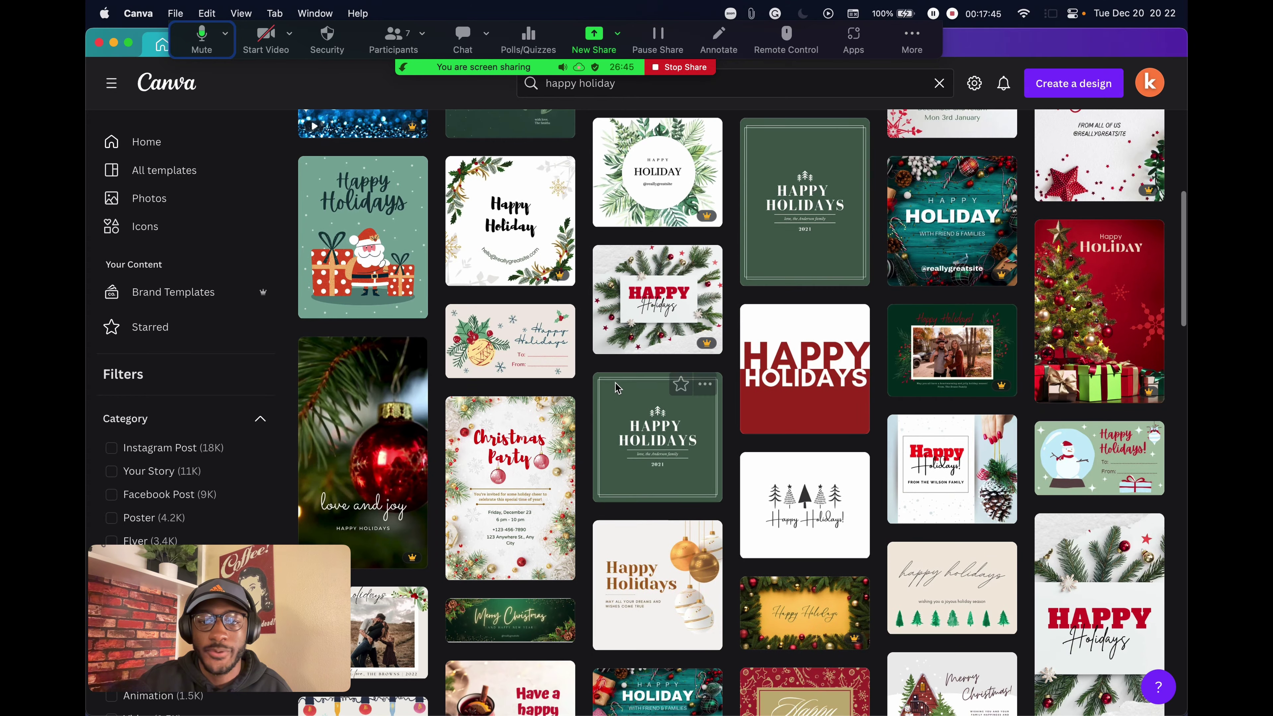
scroll(577, 321, "up", 10)
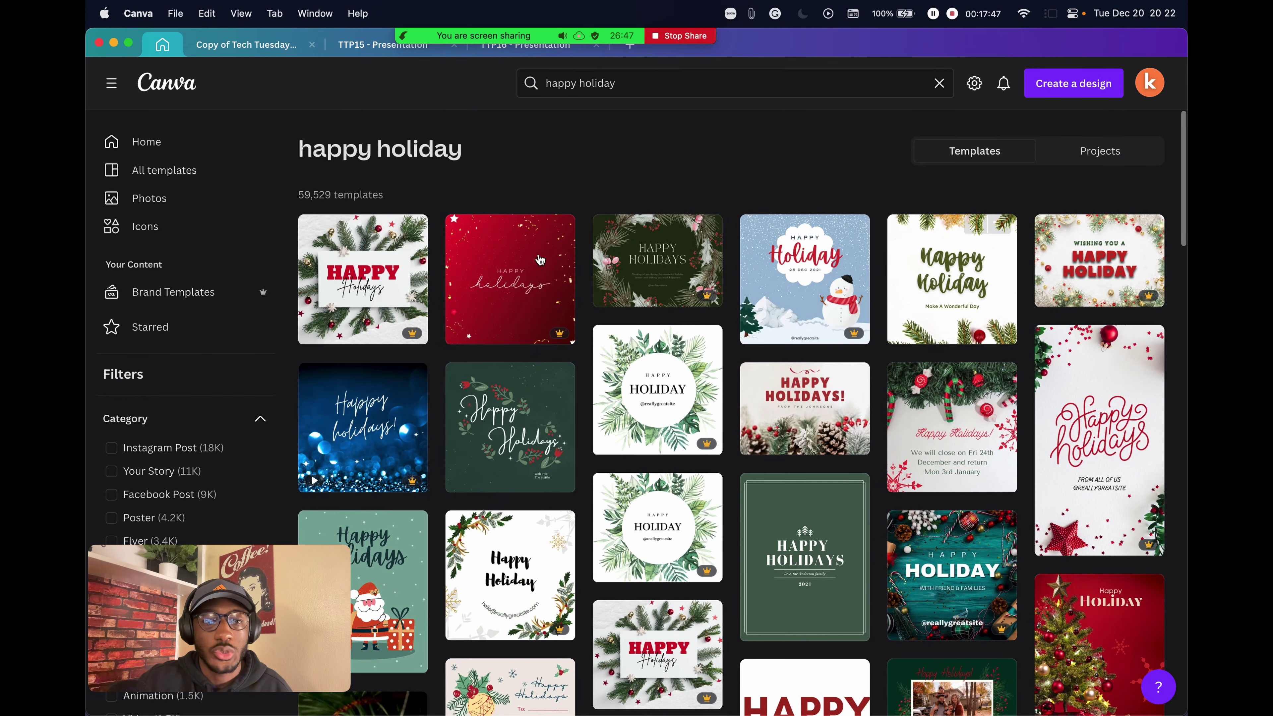
scroll(662, 330, "down", 15)
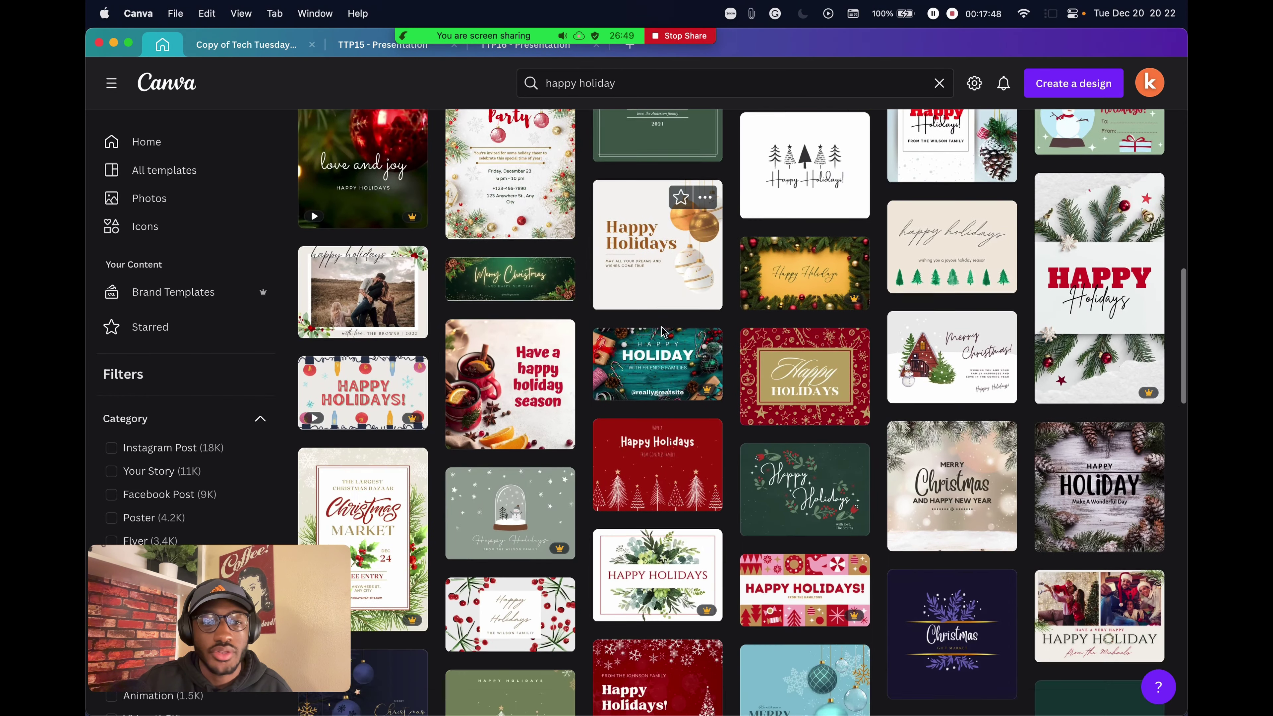
scroll(662, 331, "down", 15)
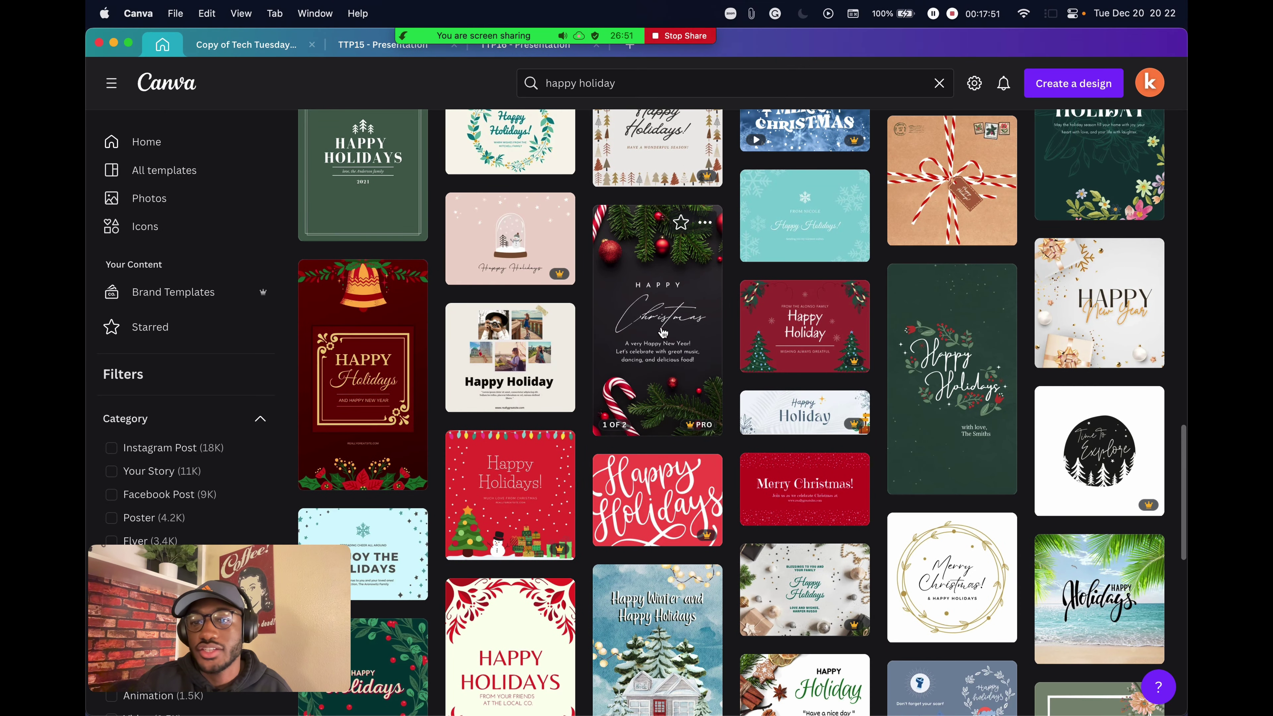
scroll(663, 331, "up", 3)
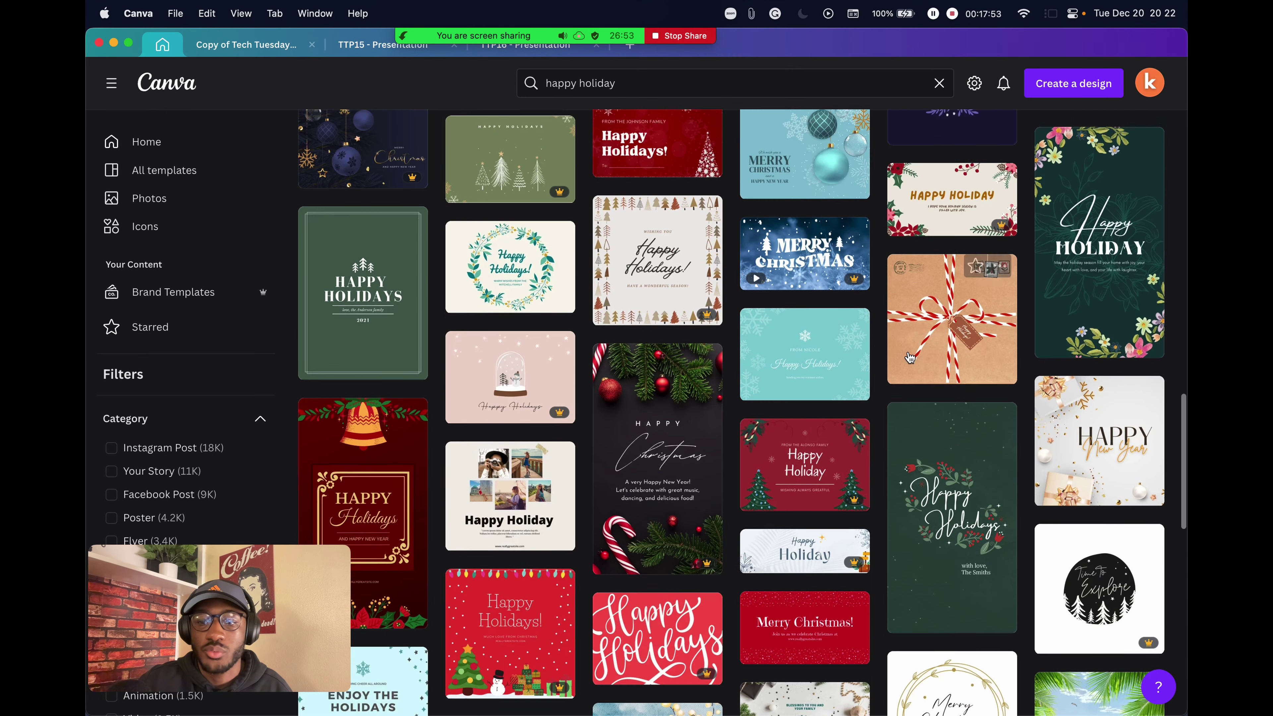
scroll(910, 357, "down", 1)
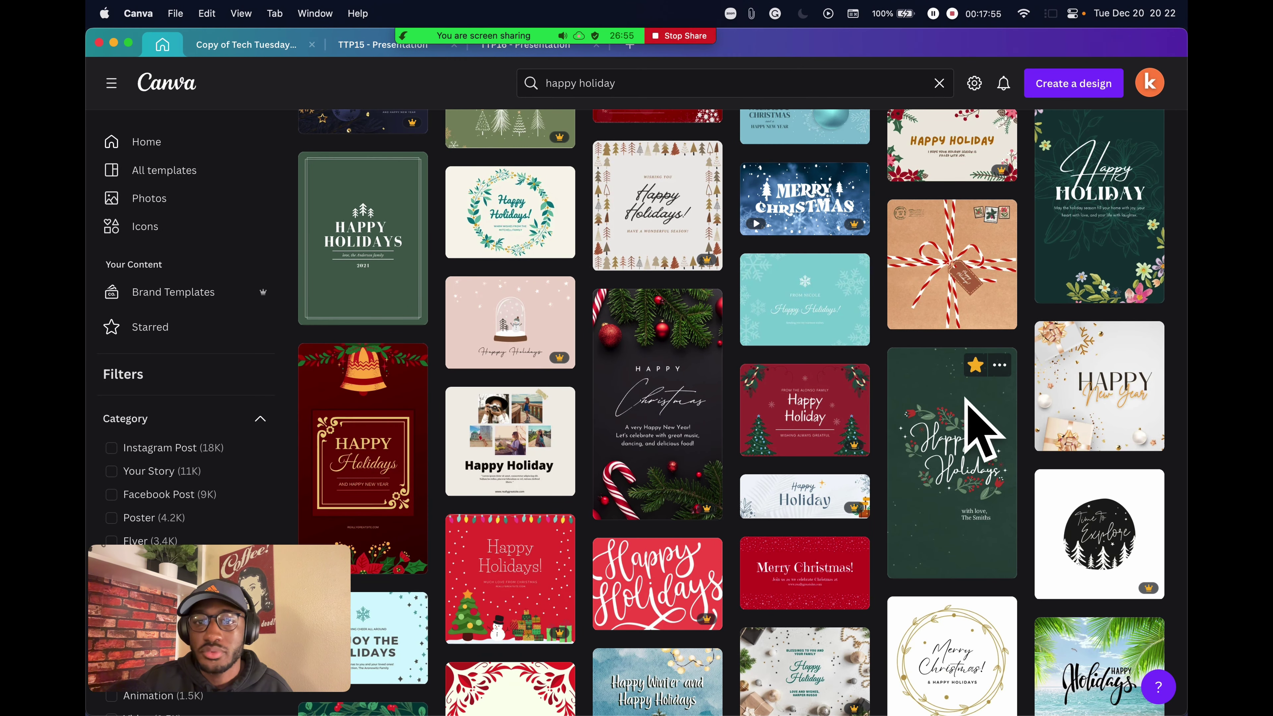
scroll(954, 466, "up", 2)
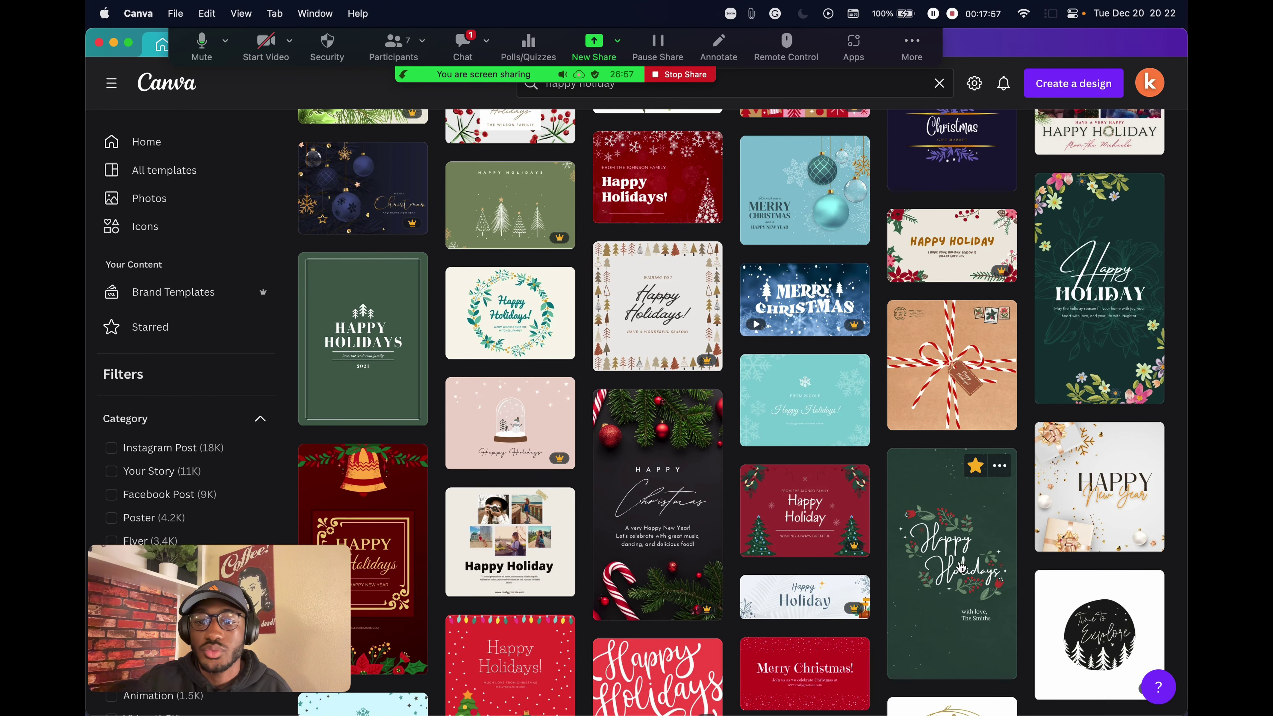
Step: Open the meeting chat to read the newest message and move its window aside
left_click(464, 46)
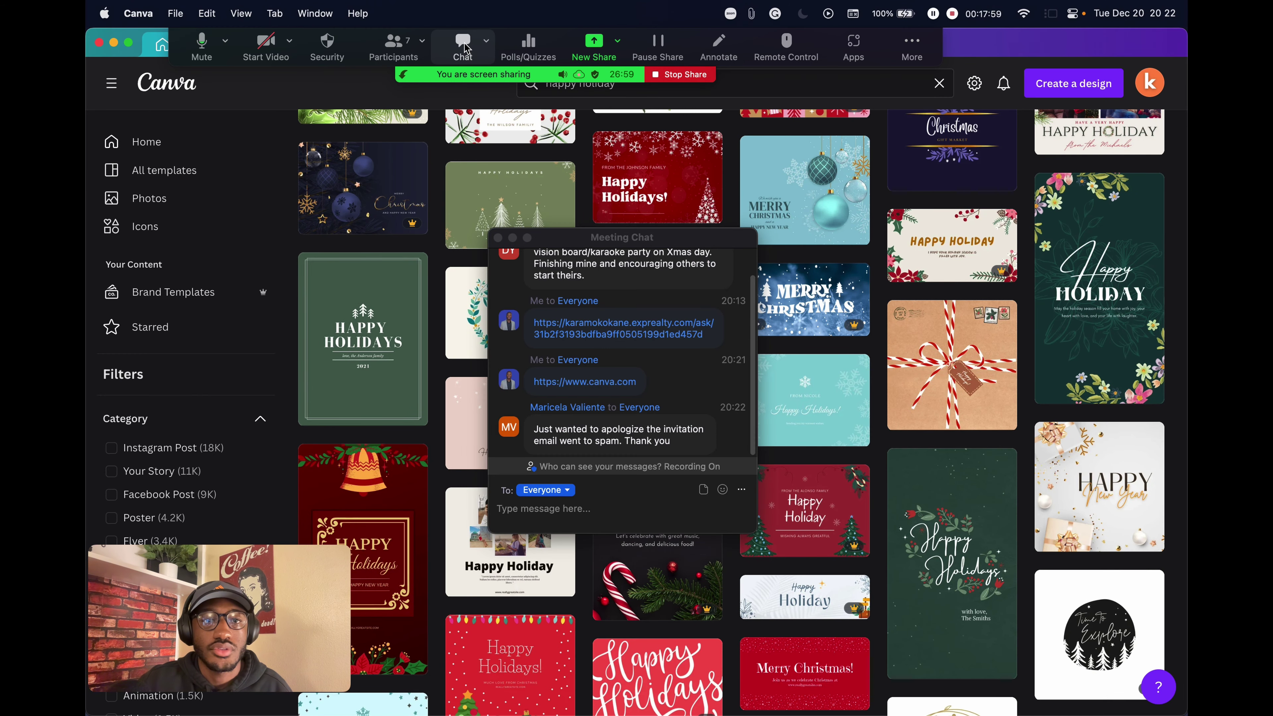
scroll(604, 441, "down", 1)
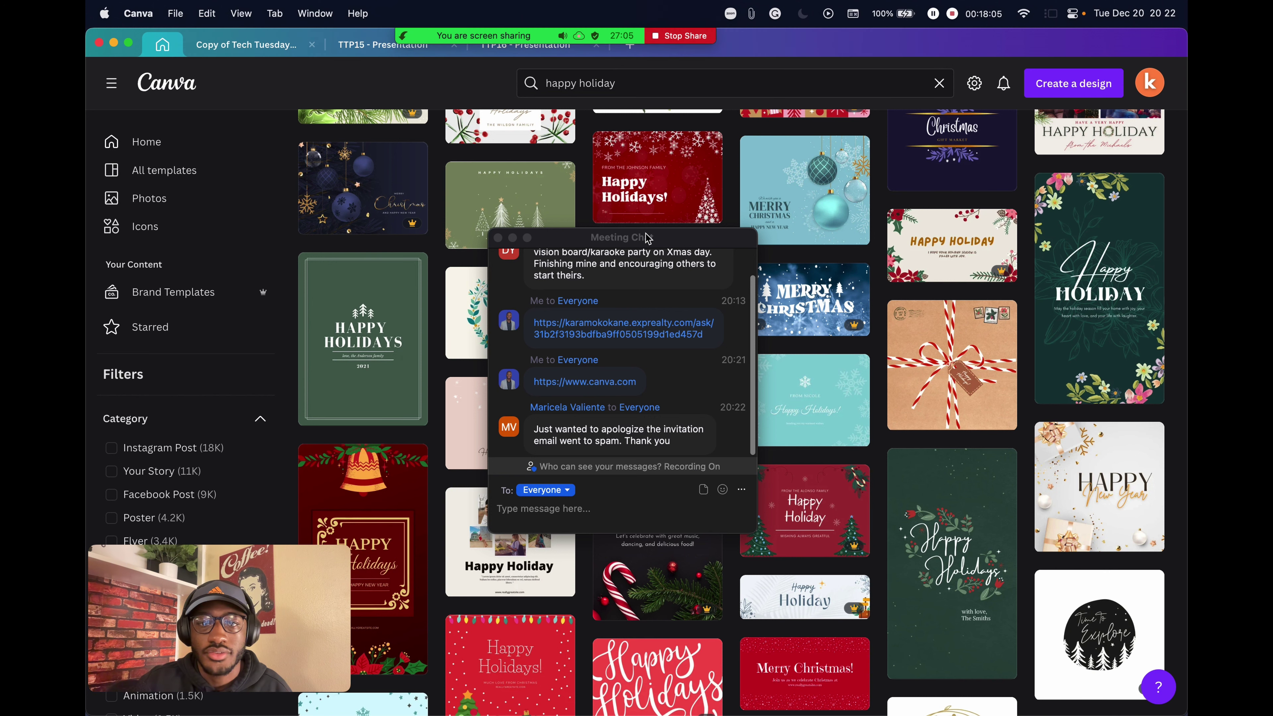
left_click_drag(647, 237, 329, 140)
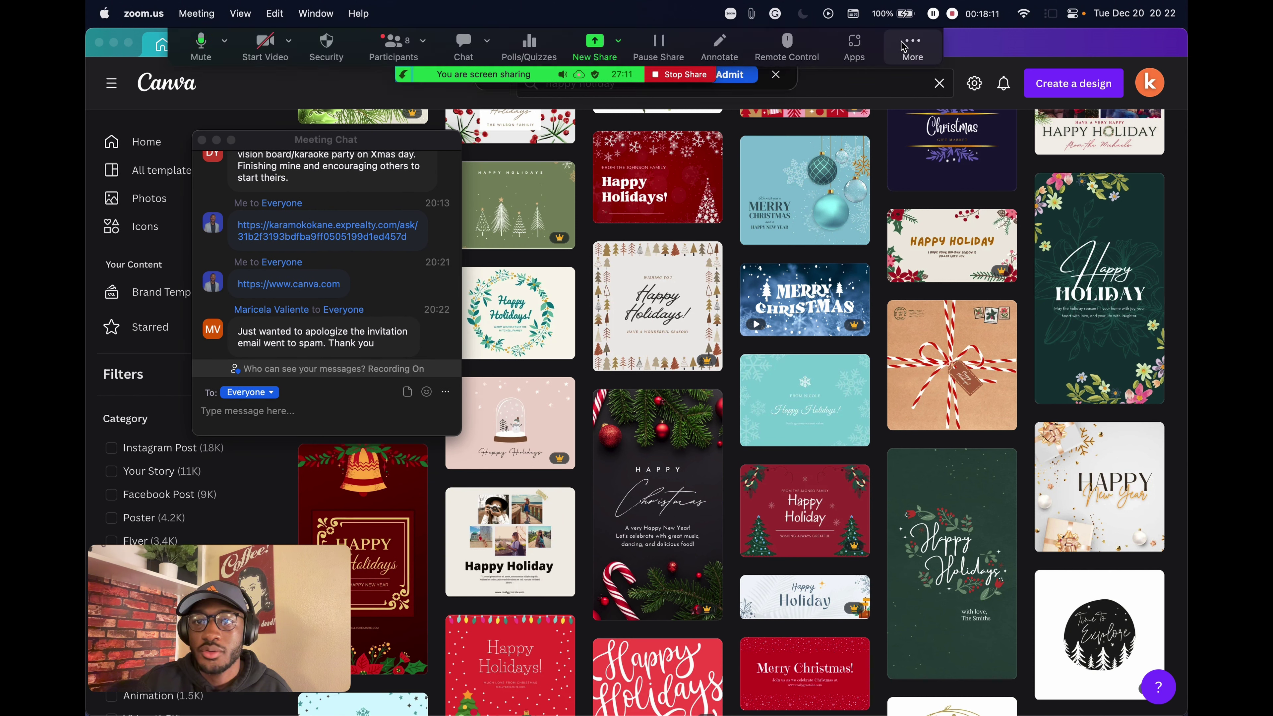
Step: Admit the waiting participant to the meeting, and clear the Zoom home window and meeting chat off the screen
left_click(740, 74)
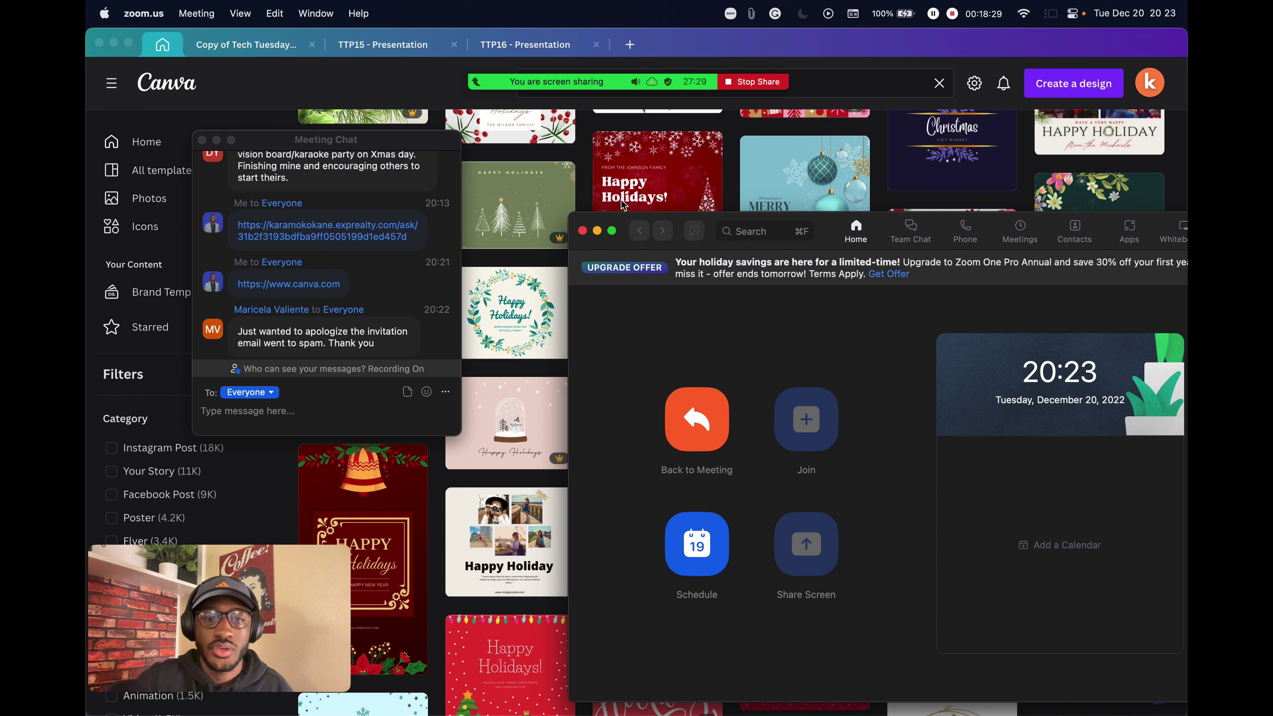
left_click(597, 233)
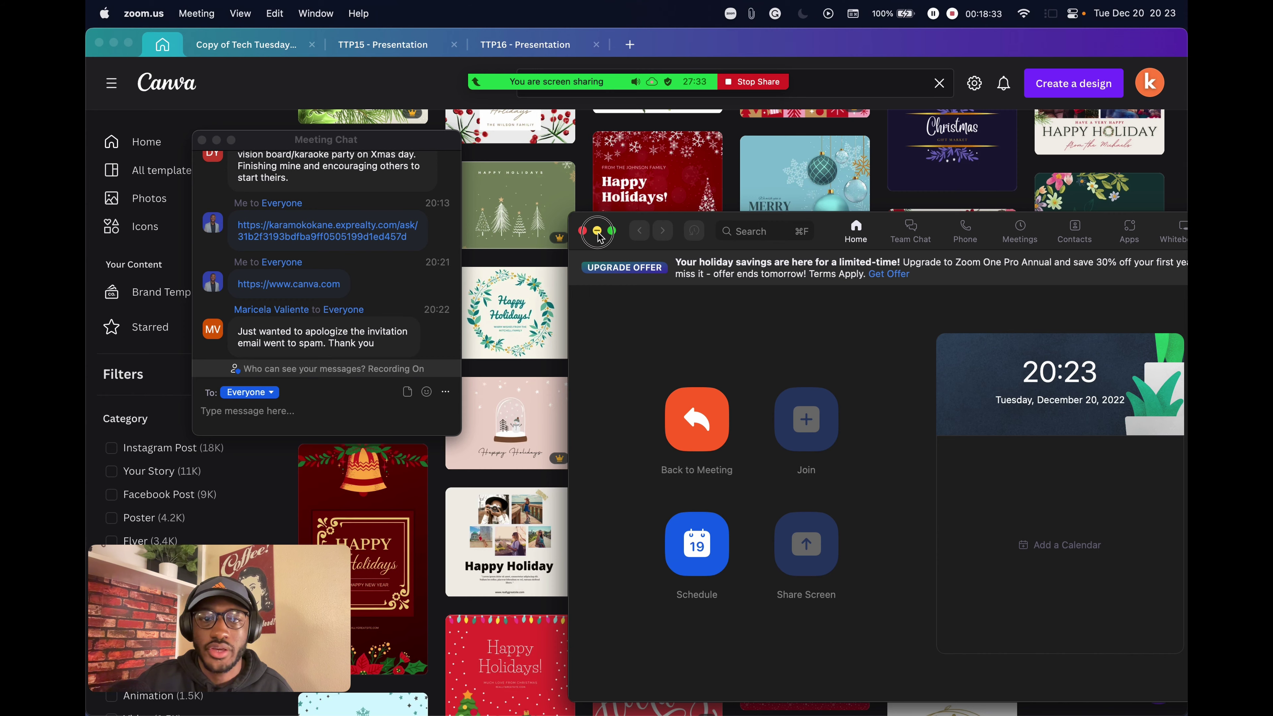
left_click(273, 142)
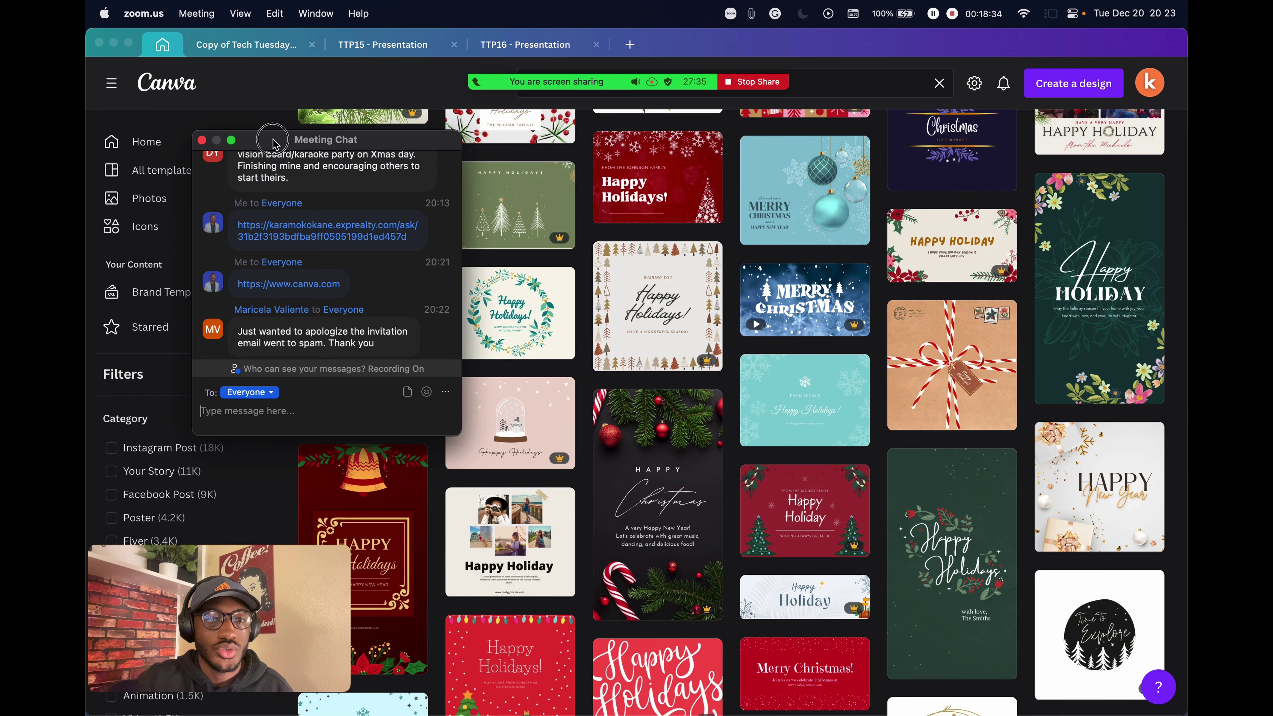
left_click(201, 139)
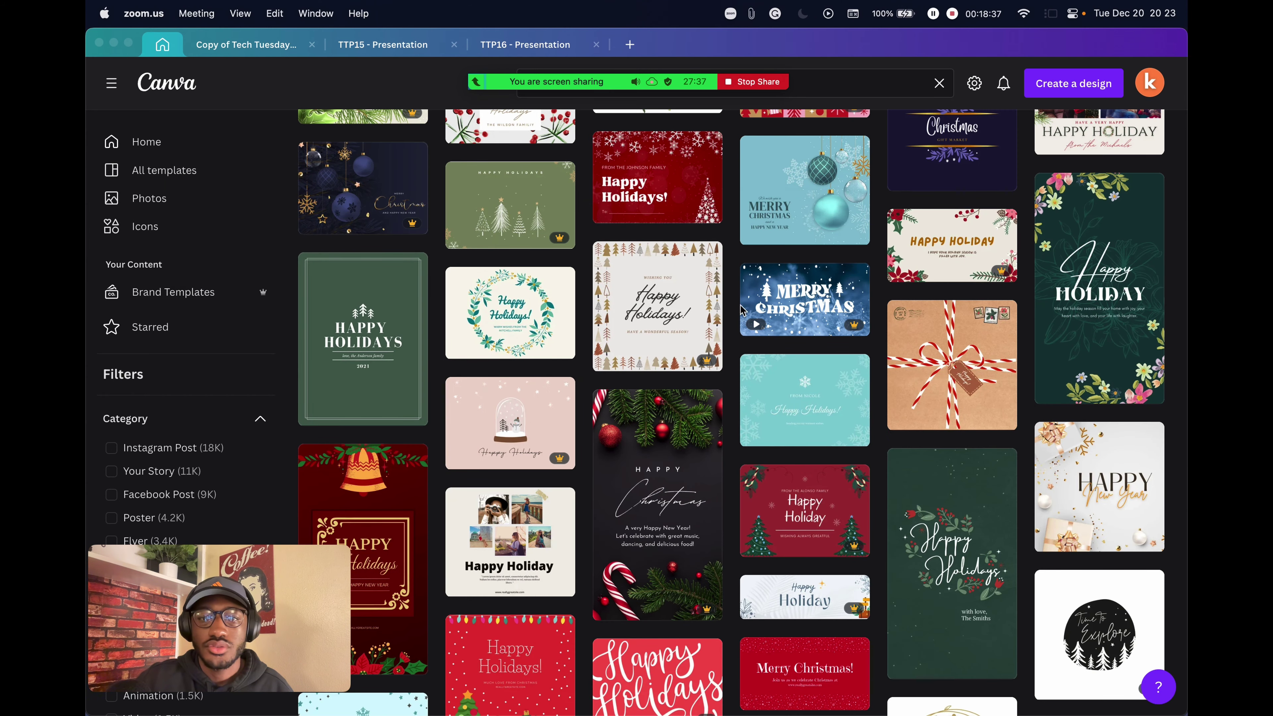
Step: Open the square dark green Happy Holidays template with red berries from the results as a new design
scroll(793, 337, "up", 10)
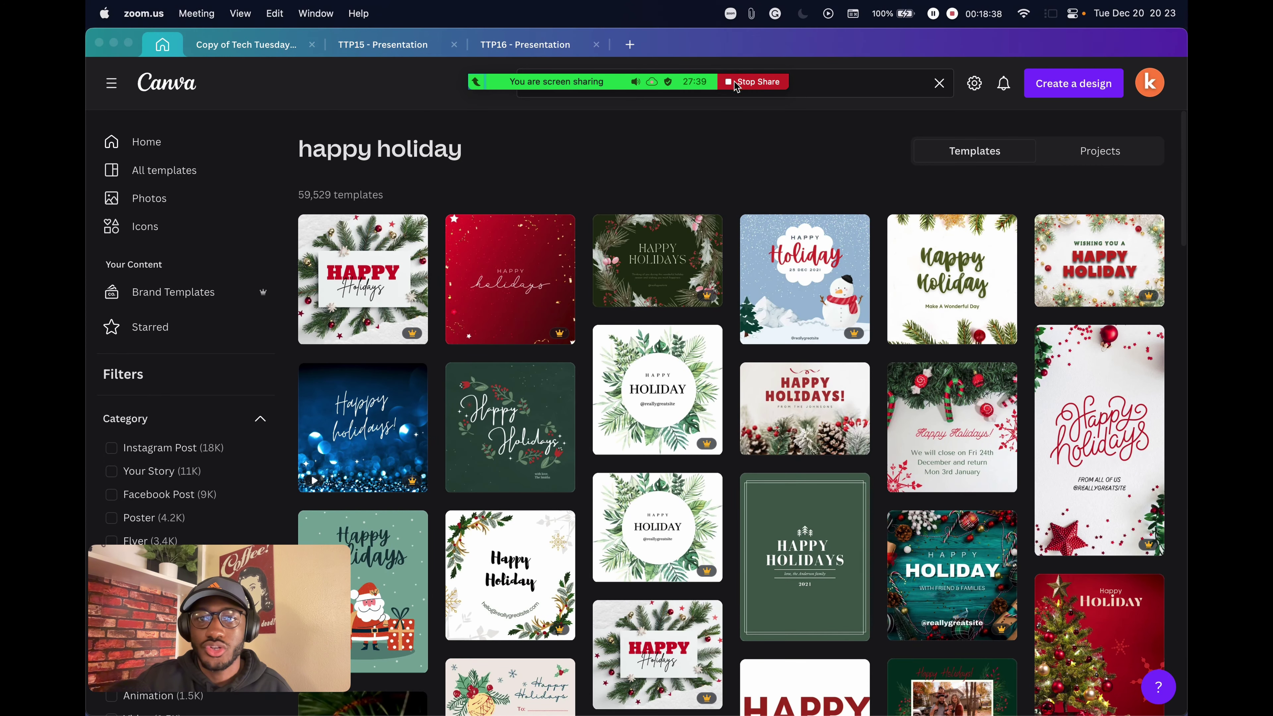
mouse_move(736, 60)
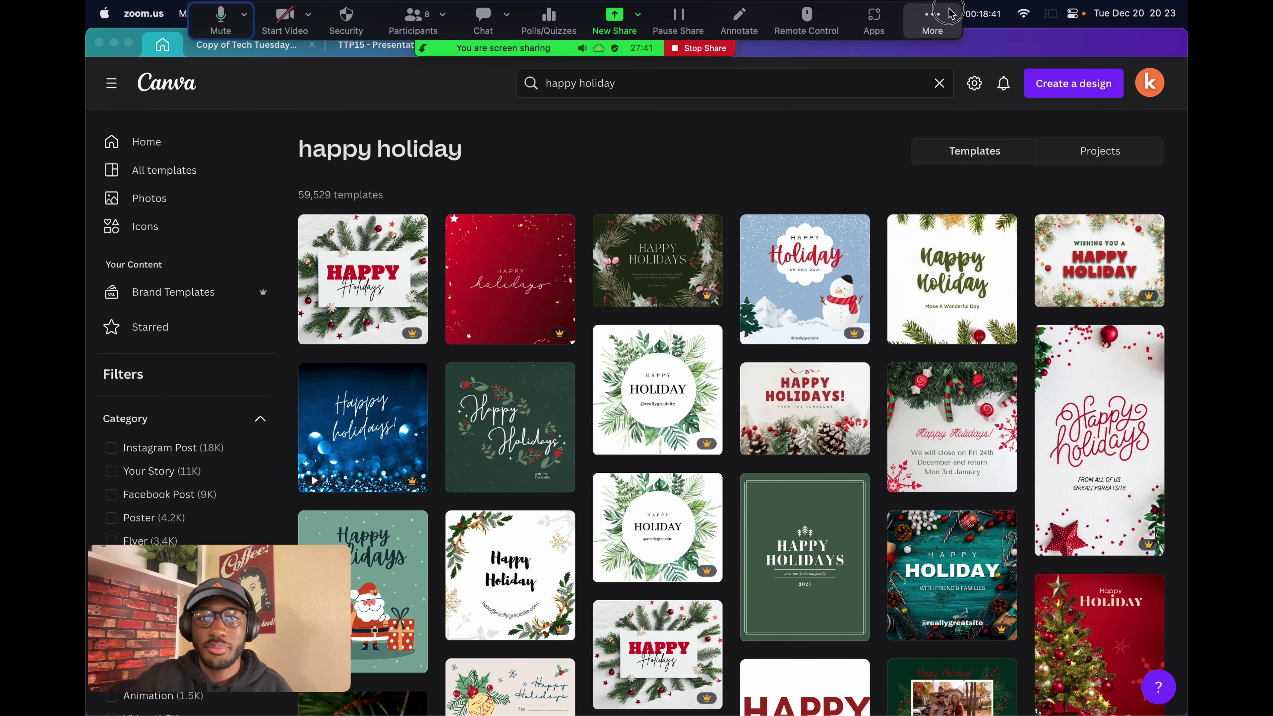
scroll(541, 292, "down", 3)
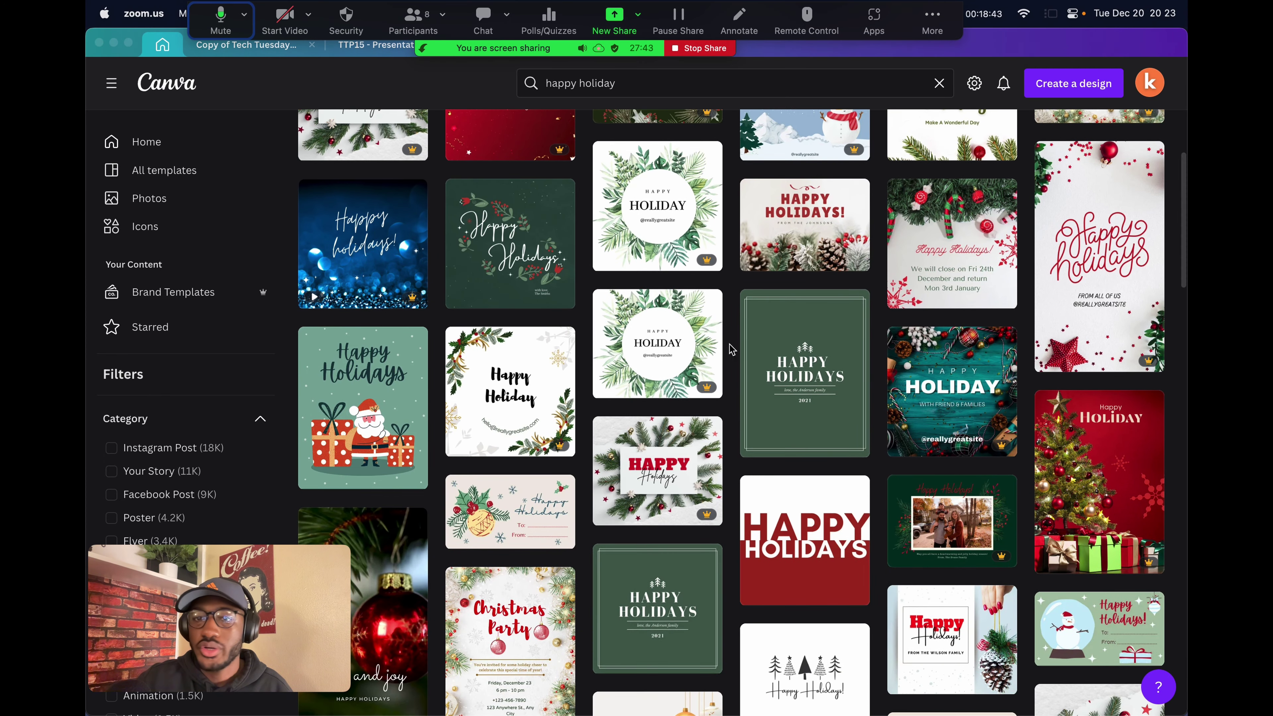
left_click(525, 242)
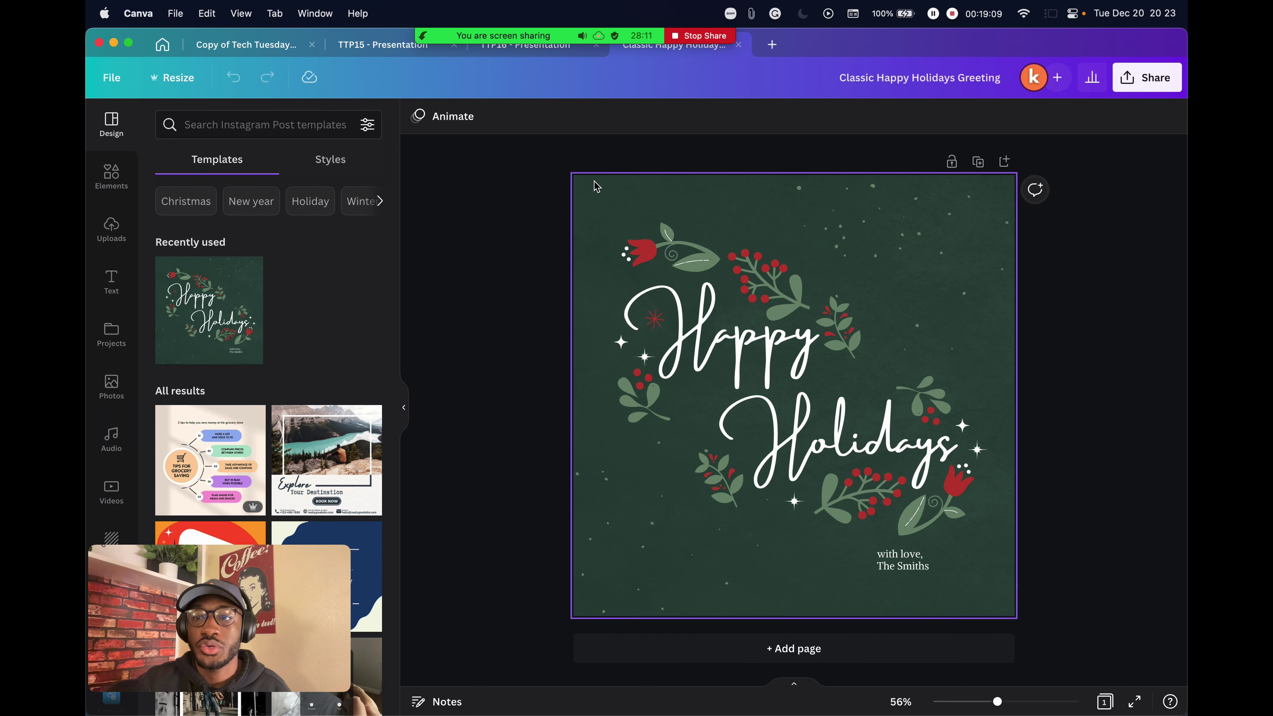
Step: Examine the download options in the design's sharing settings and close them
left_click(1151, 83)
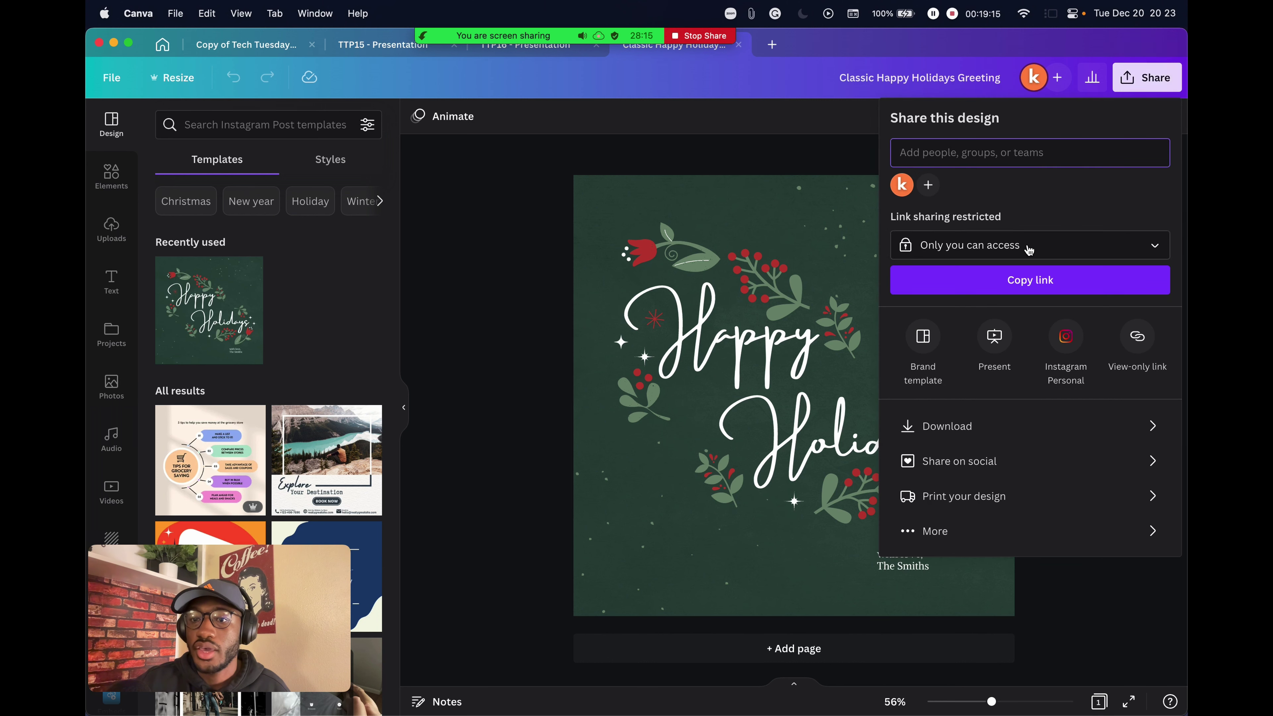
left_click(963, 427)
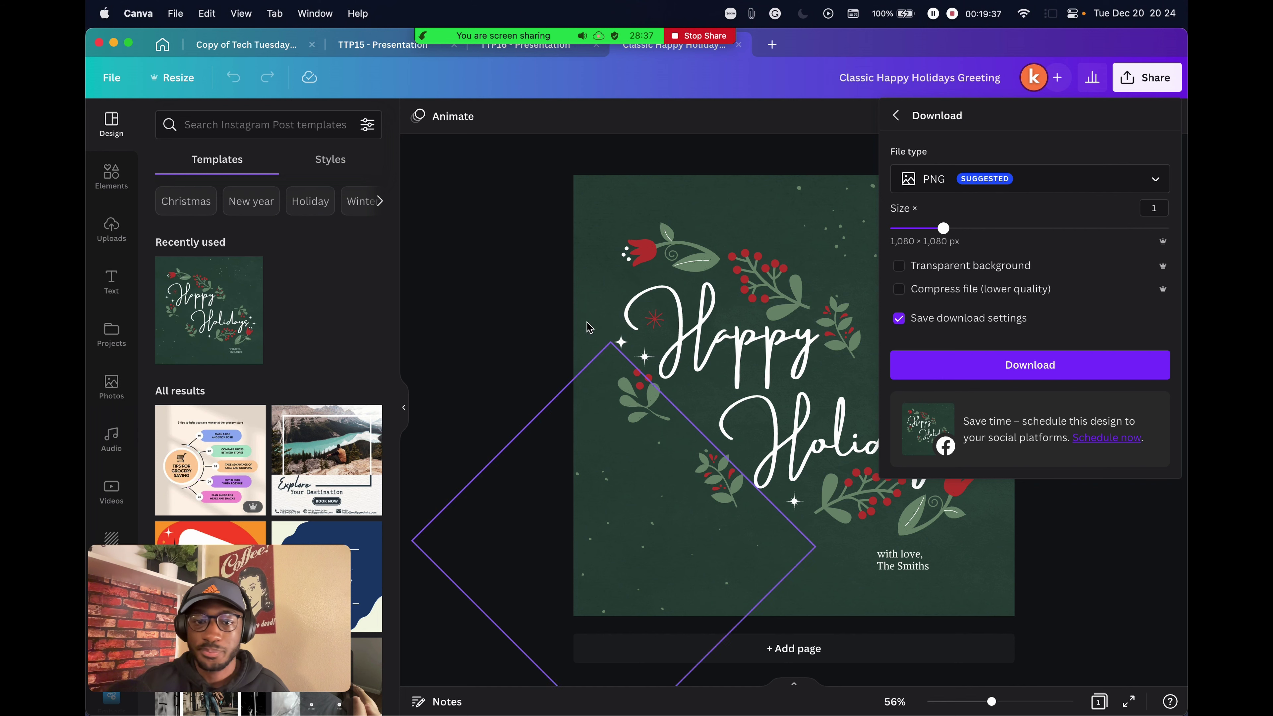
left_click(502, 320)
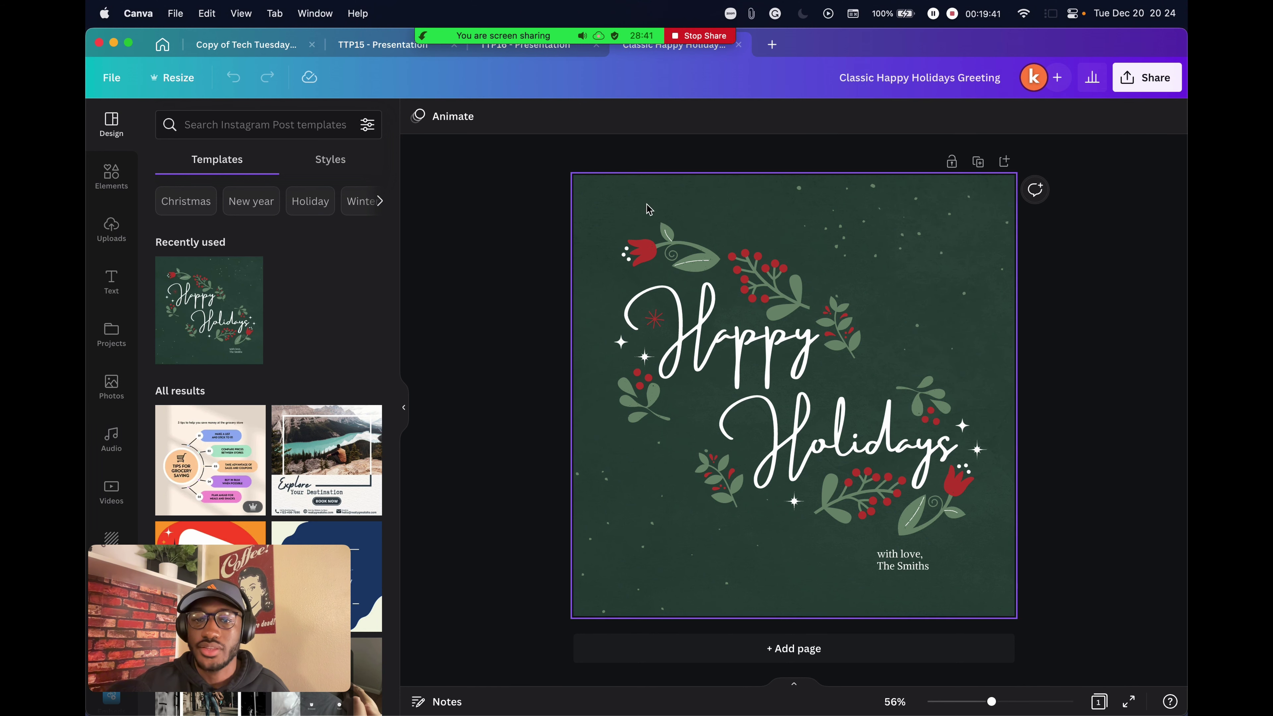
Step: Delete the textured background image from the page, try removing the green background colour as well, and undo that last removal
left_click(601, 195)
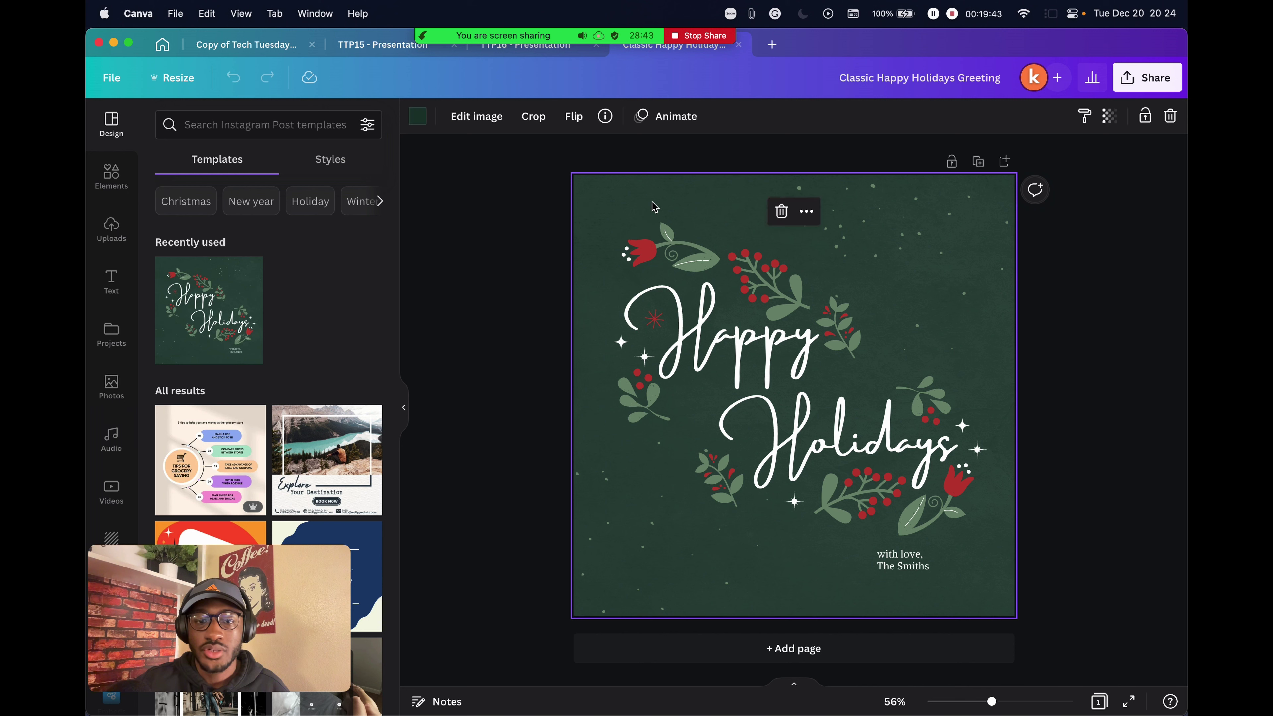
key("Delete")
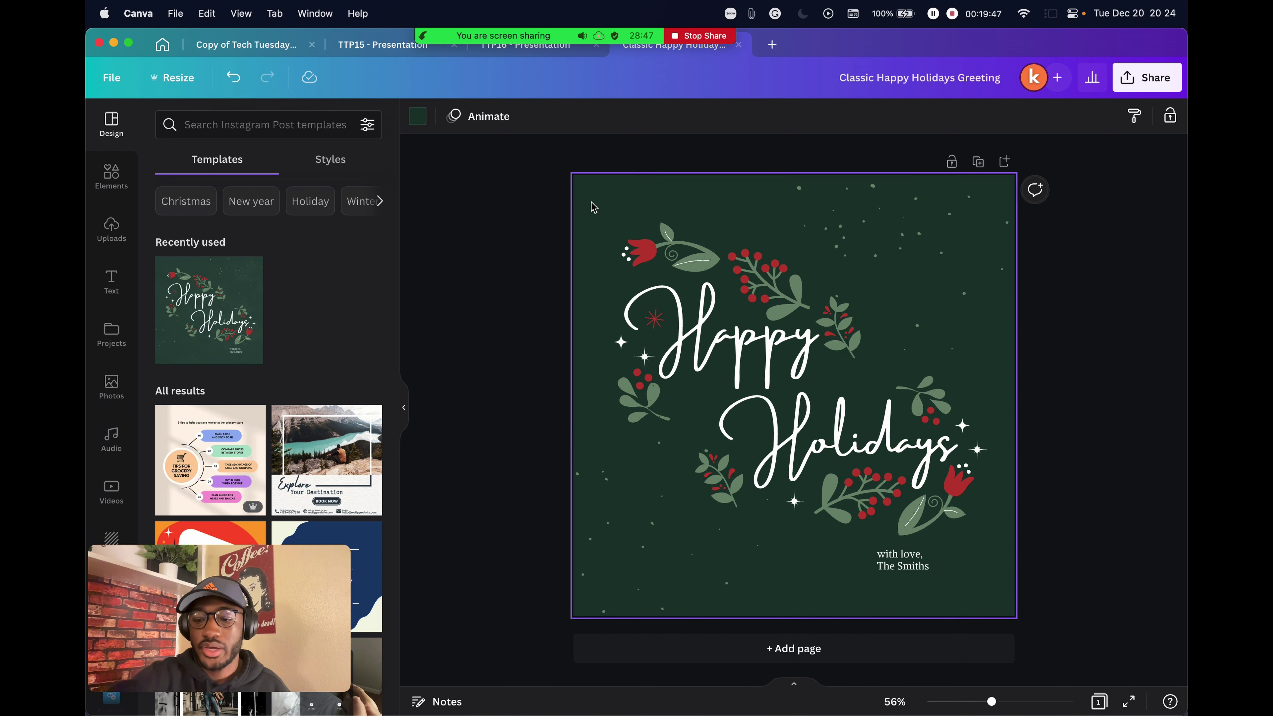
key("Delete")
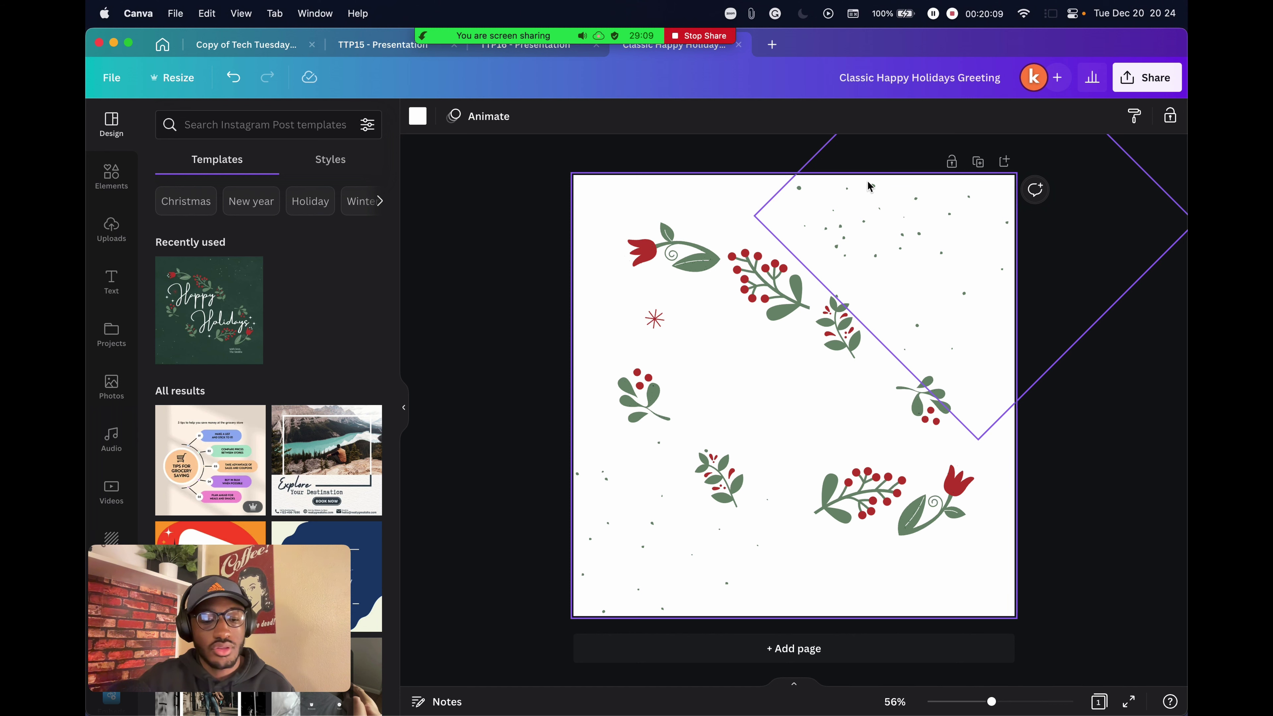
key("super+z")
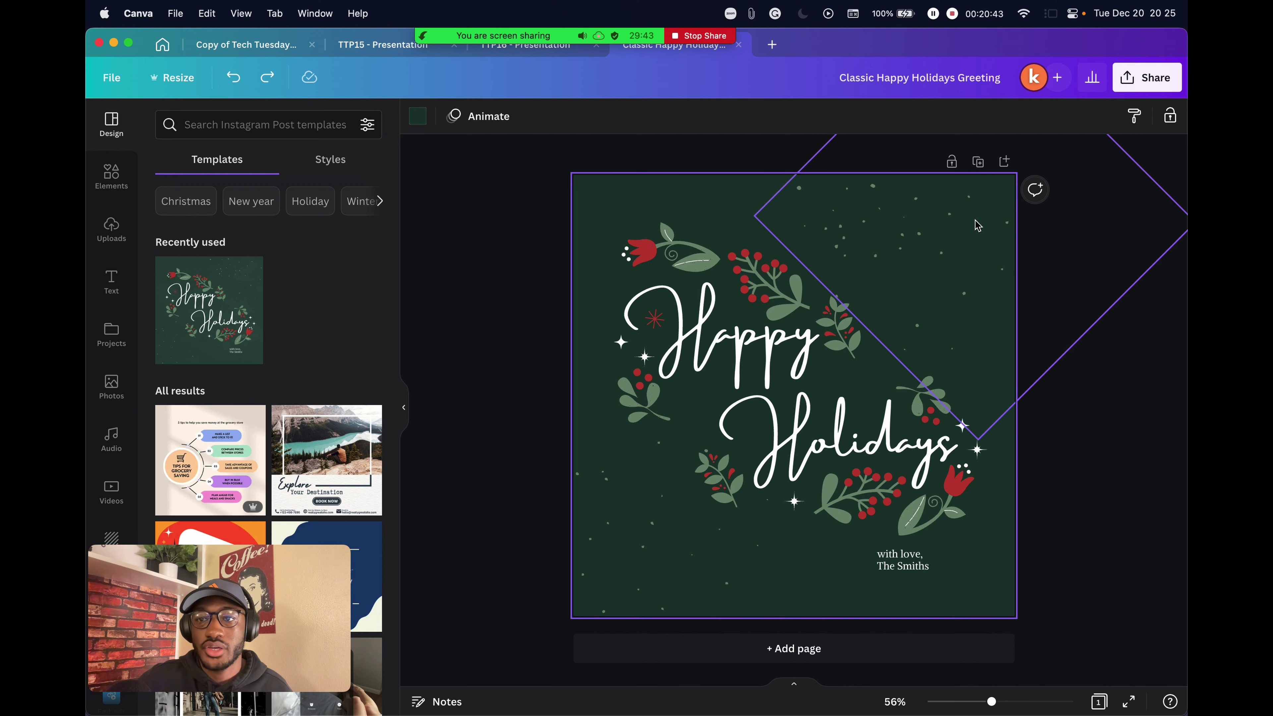
Step: Try downloading the Happy Holidays design as a JPG and cancel saving the file
left_click(1153, 77)
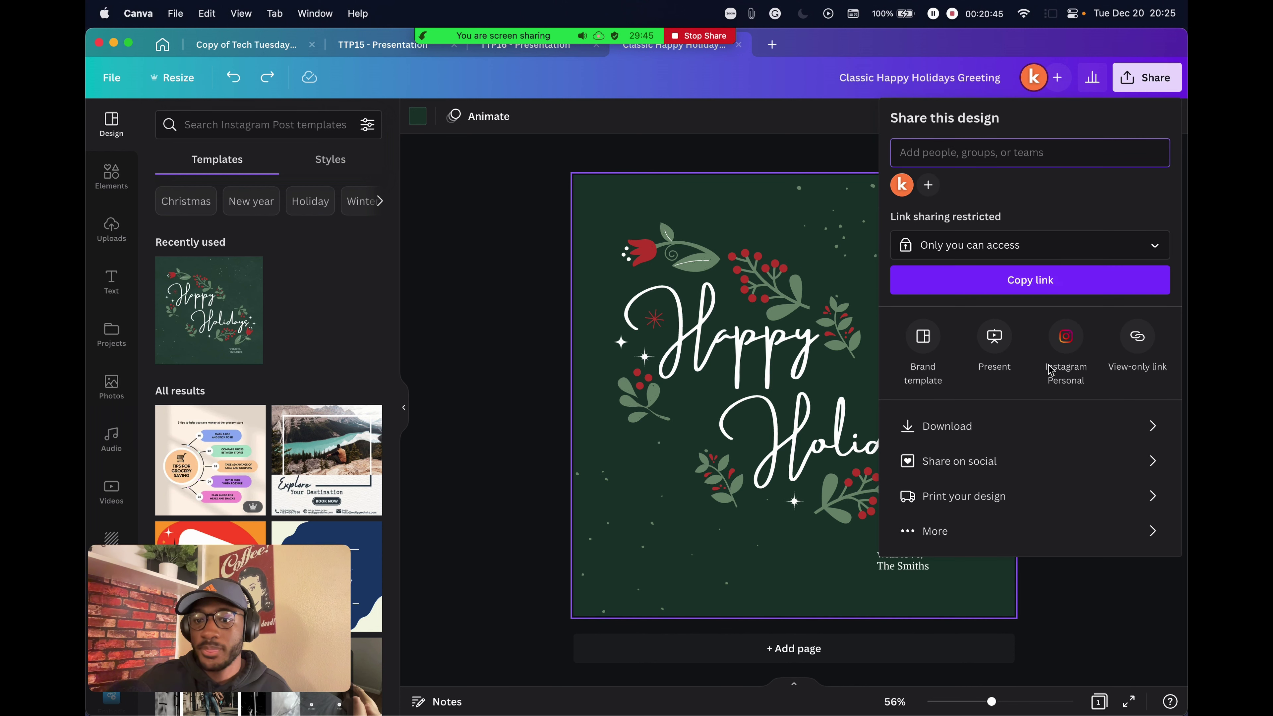
left_click(1000, 423)
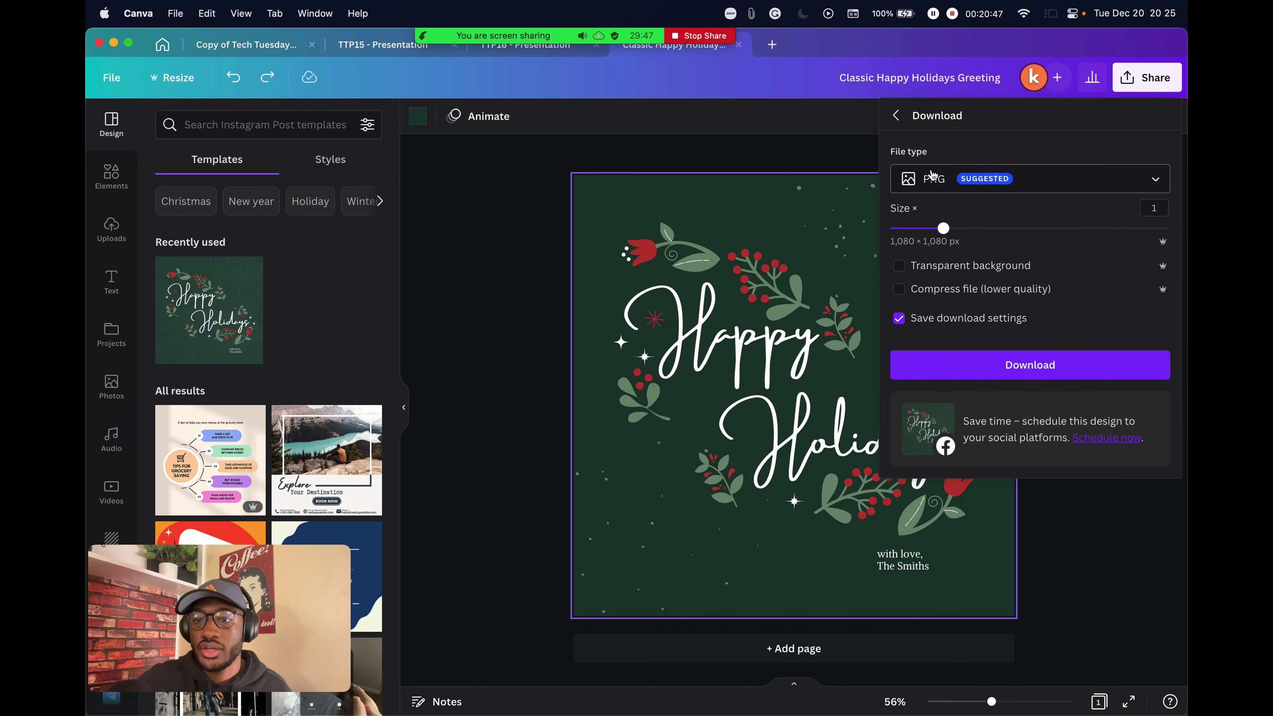
left_click(959, 181)
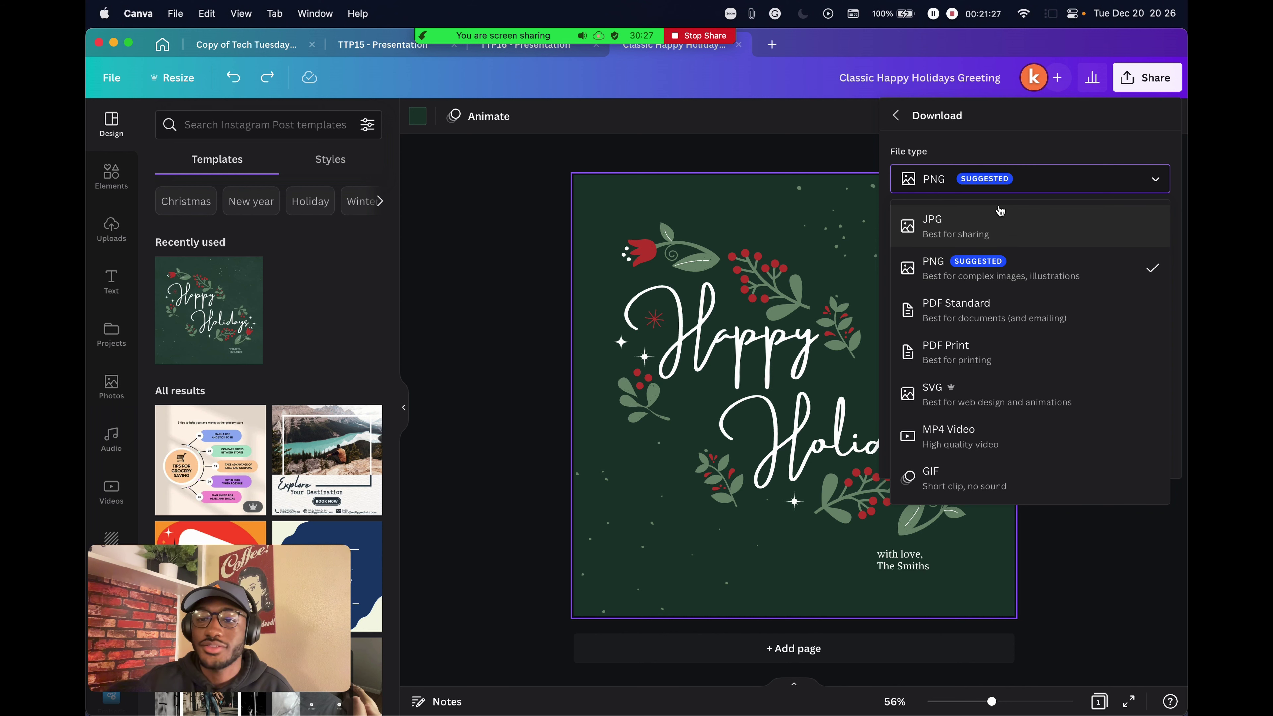
left_click(959, 229)
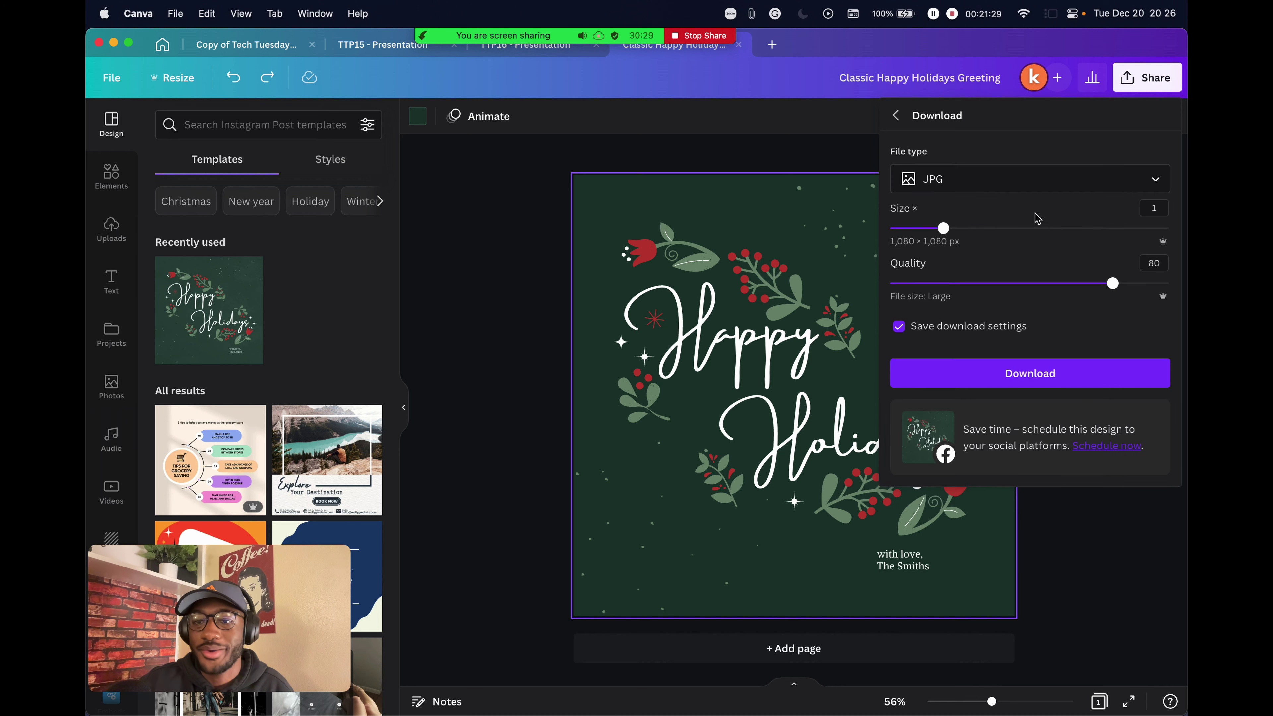
left_click(995, 379)
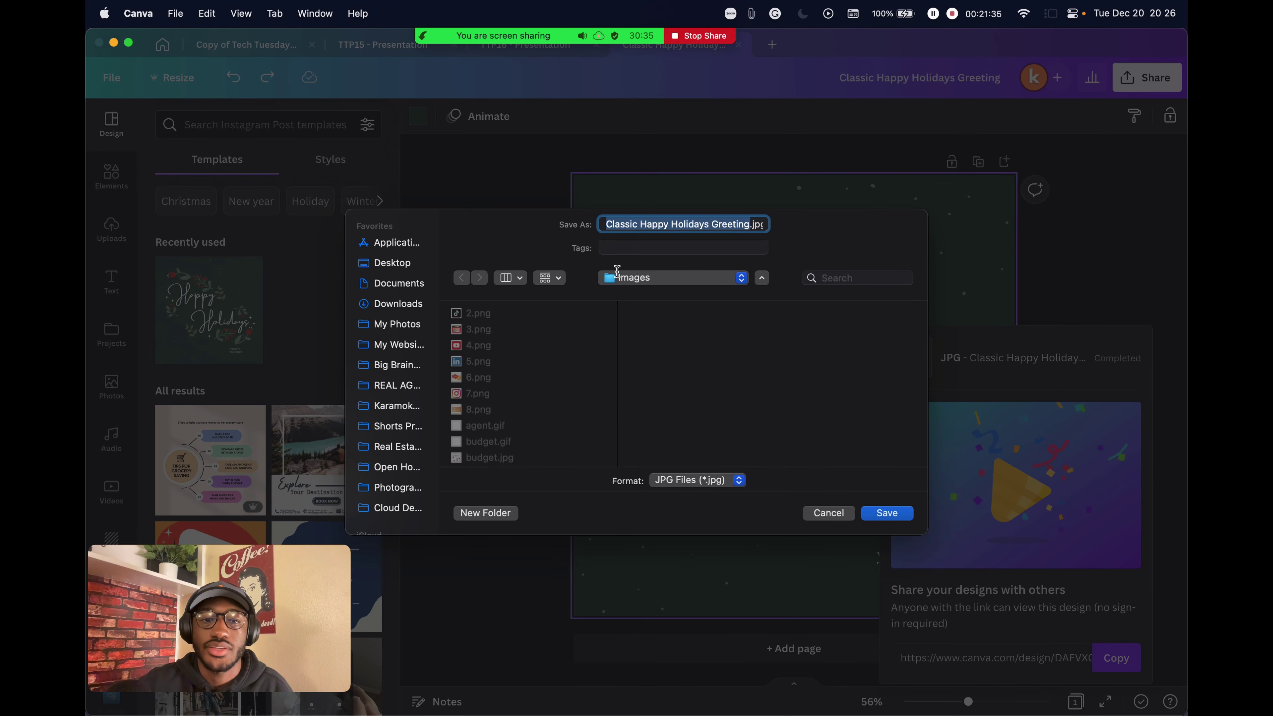
left_click(828, 513)
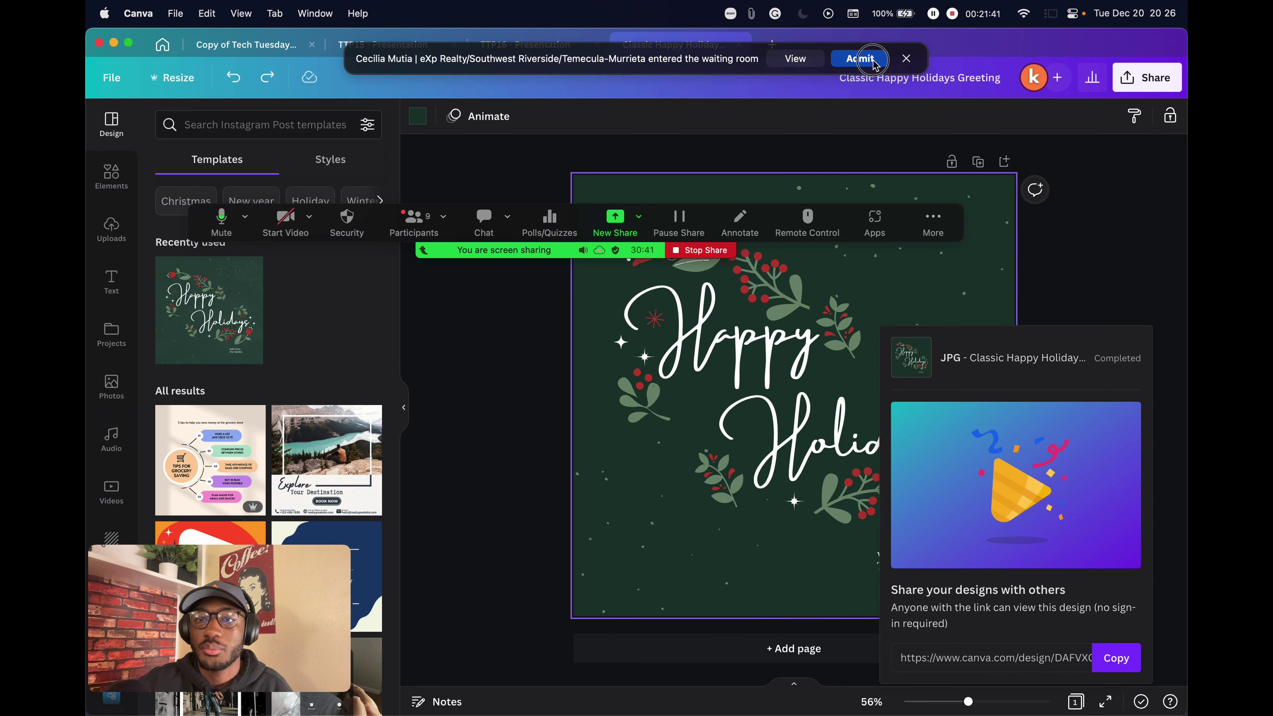
Step: Admit the waiting participant to the Zoom meeting and move the floating meeting controls off the design
left_click(859, 74)
left_click_drag(933, 220, 970, 89)
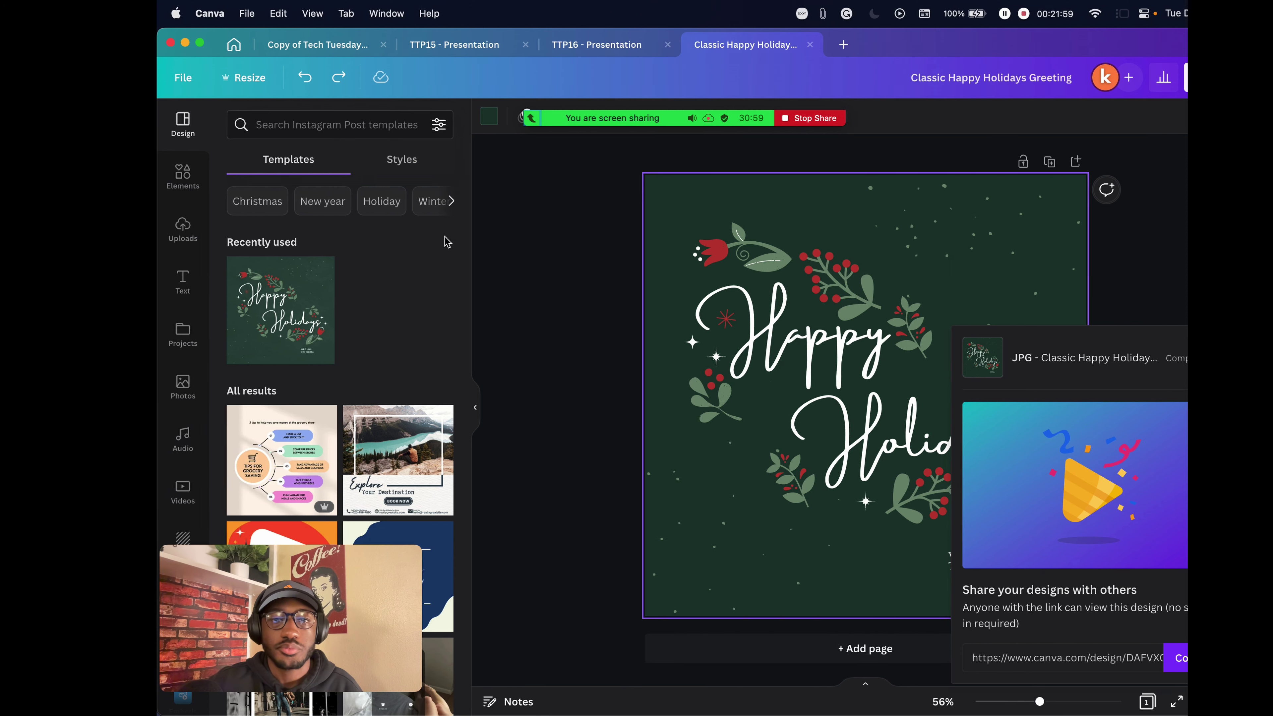
Step: Switch to Safari and bring up the kvCORE Platform dashboard
key("ctrl+Right")
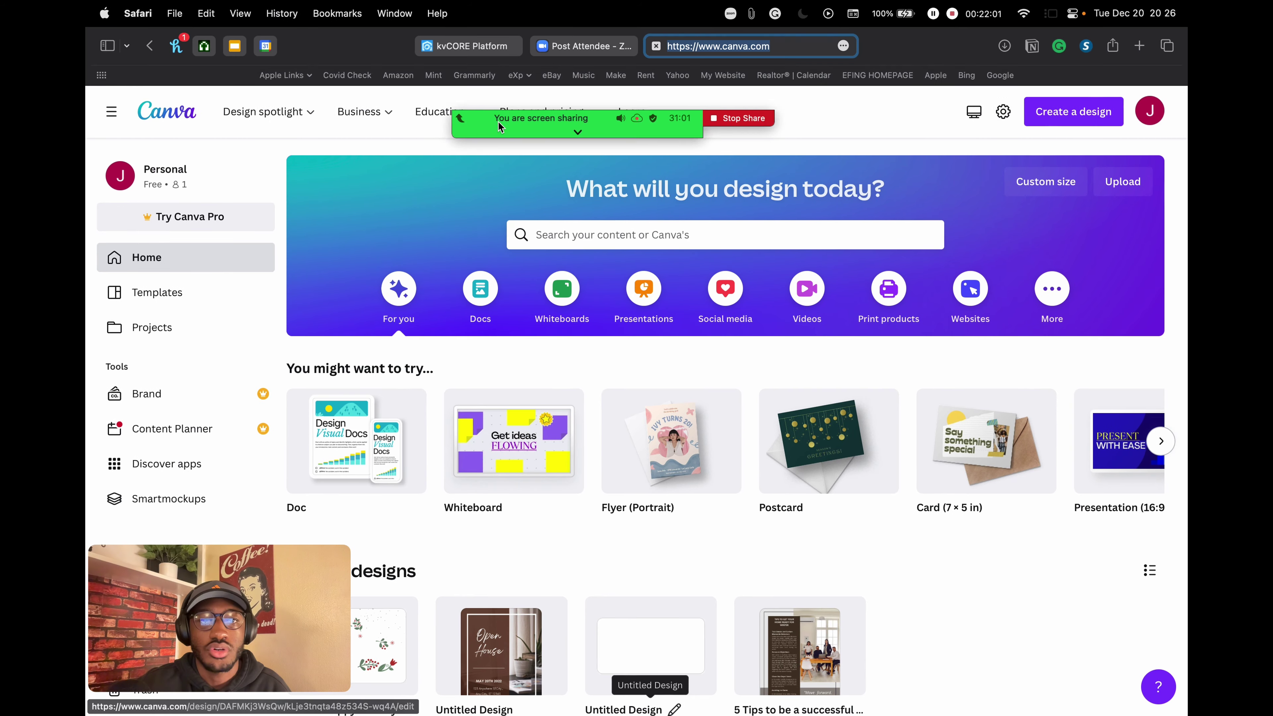
left_click(470, 45)
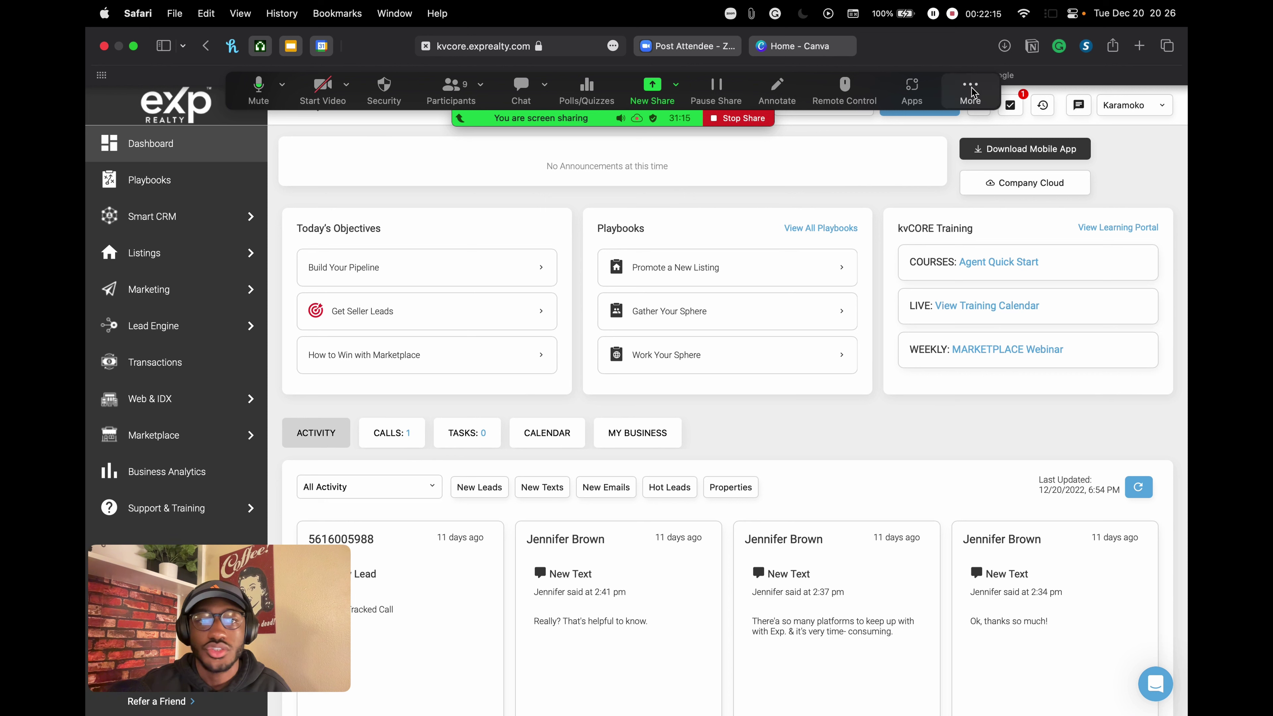
Step: Look through the meeting's participant list and minimize it
left_click(444, 89)
scroll(990, 456, "down", 3)
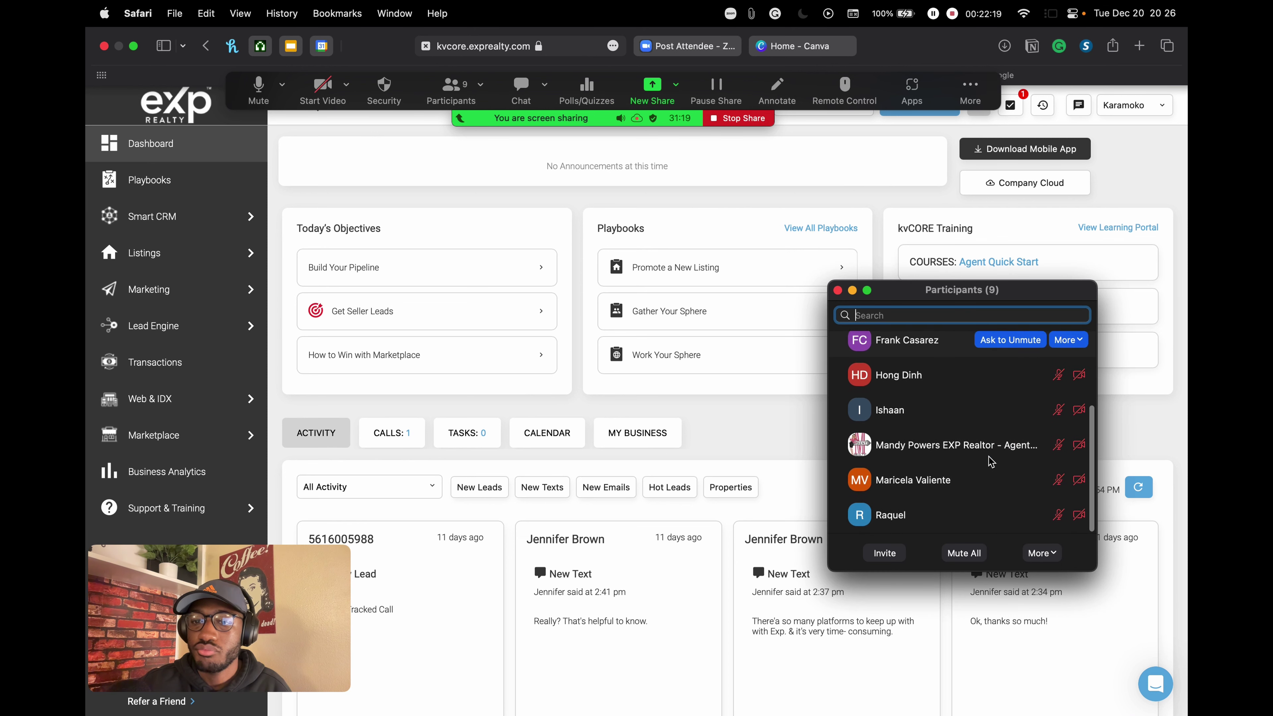
scroll(990, 461, "up", 2)
scroll(989, 456, "down", 2)
scroll(991, 454, "up", 3)
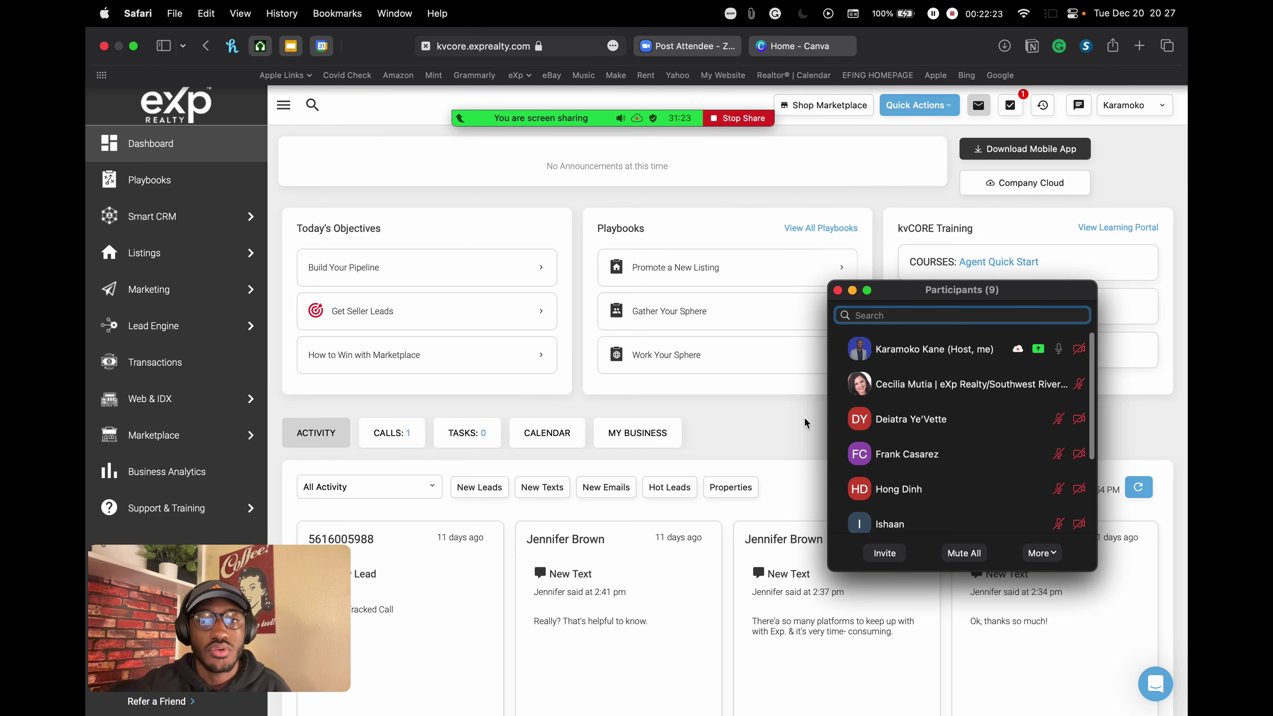
left_click(852, 291)
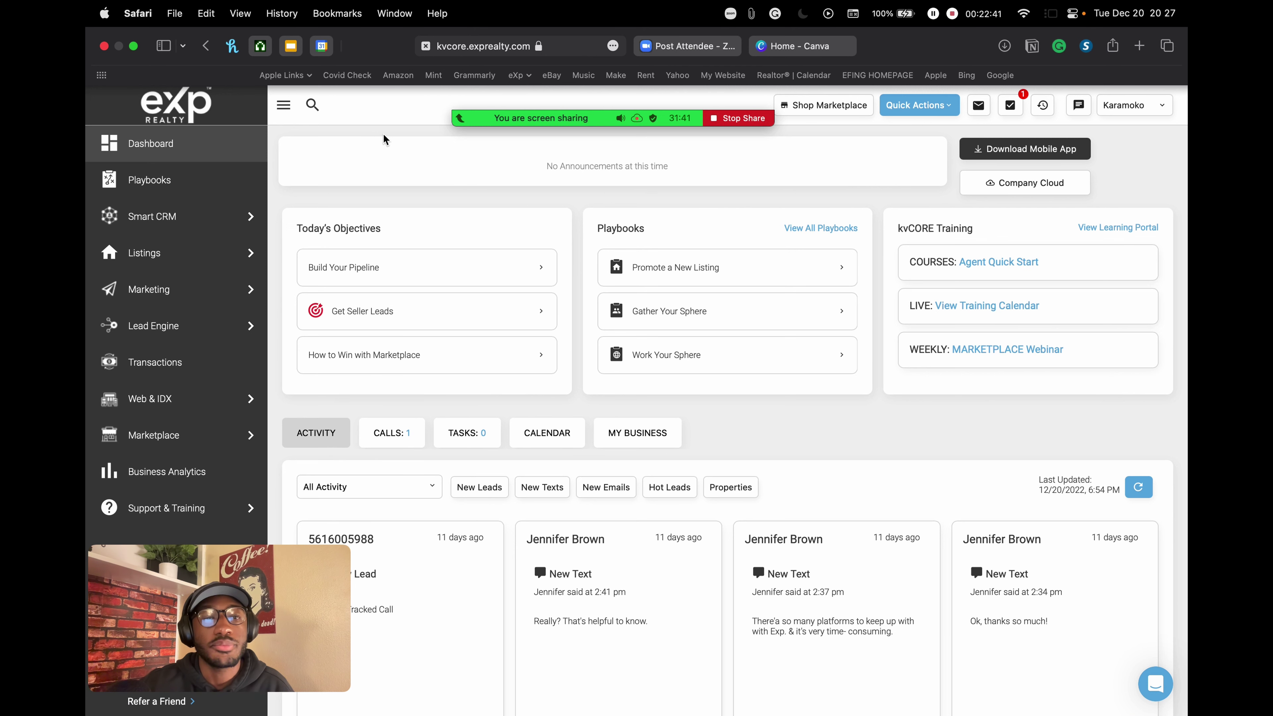
Step: Move the webcam window clear of the kvCORE navigation, shrink it, and open the Marketing page
left_click_drag(238, 617, 1074, 572)
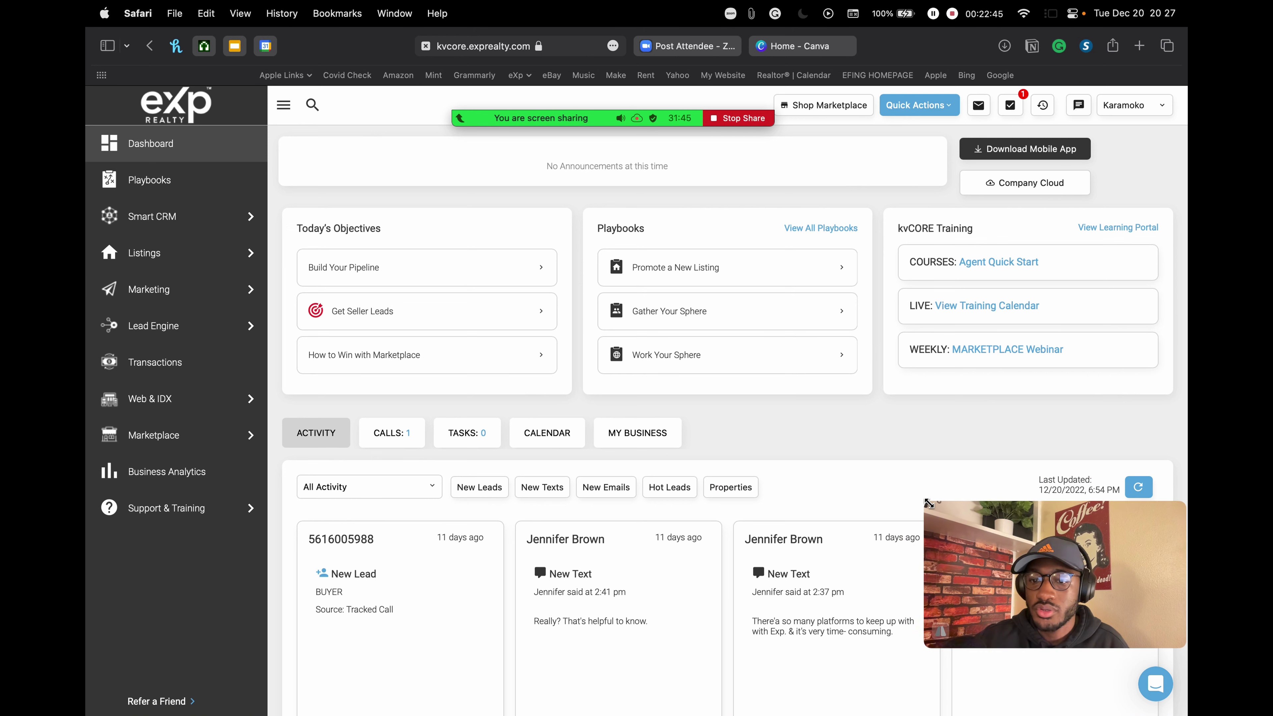
left_click_drag(931, 504, 981, 533)
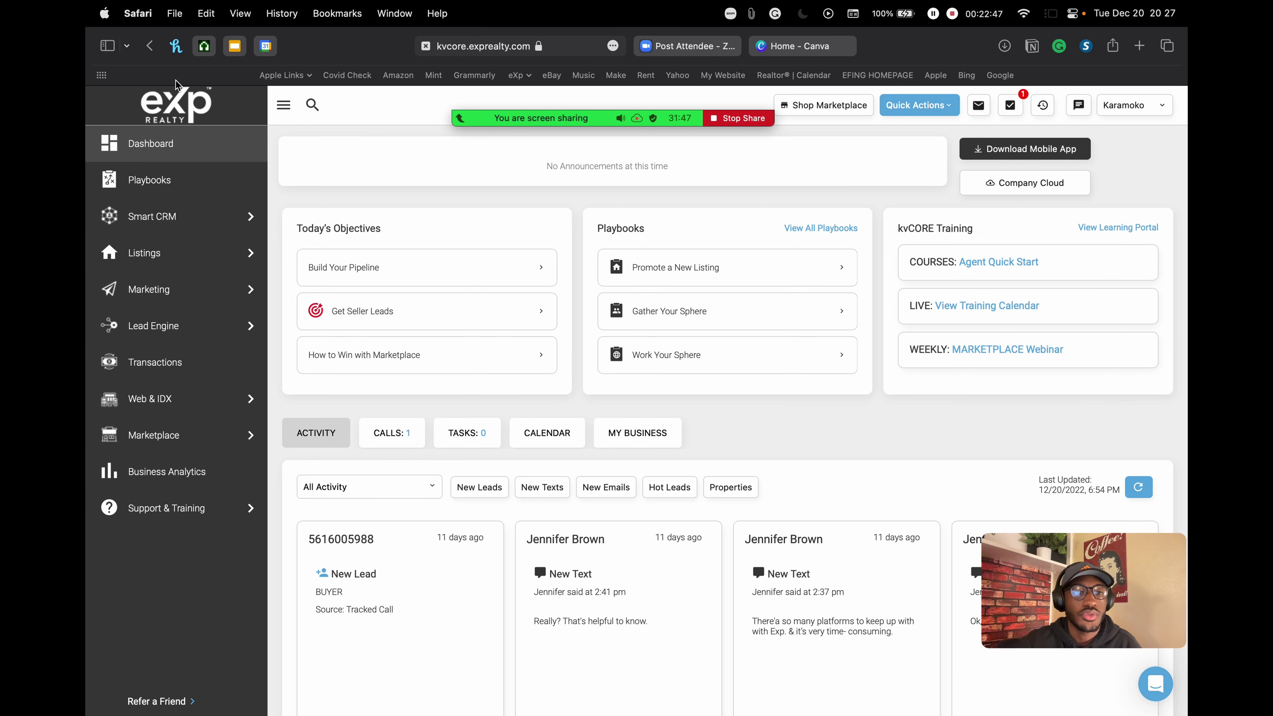
left_click(164, 293)
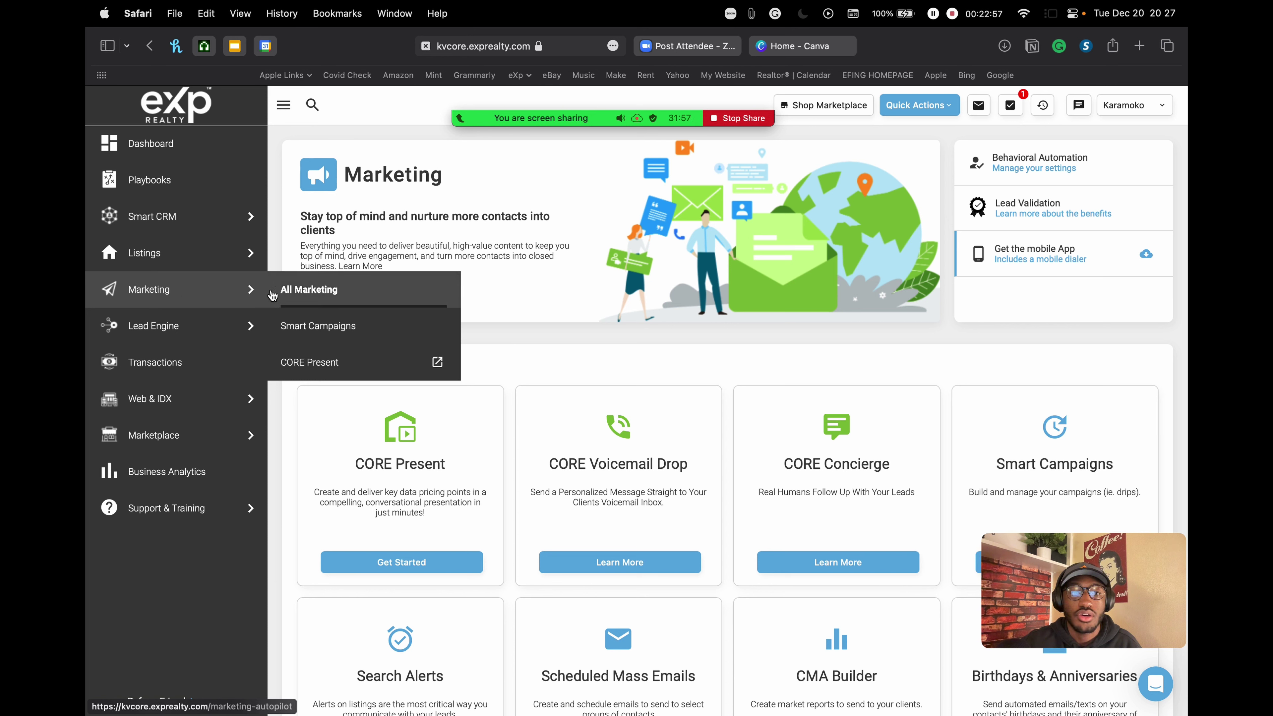
Step: Collapse the kvCORE navigation sidebar and expand it again
mouse_move(175, 249)
mouse_move(143, 293)
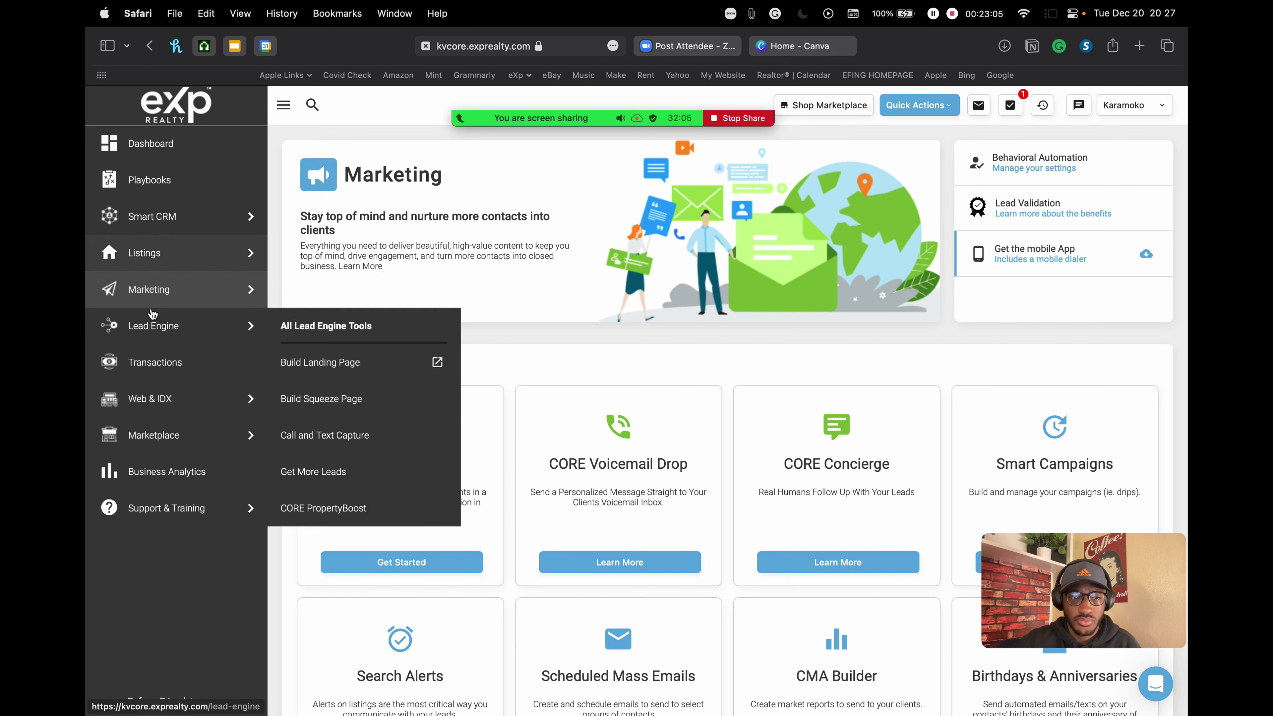
left_click(284, 106)
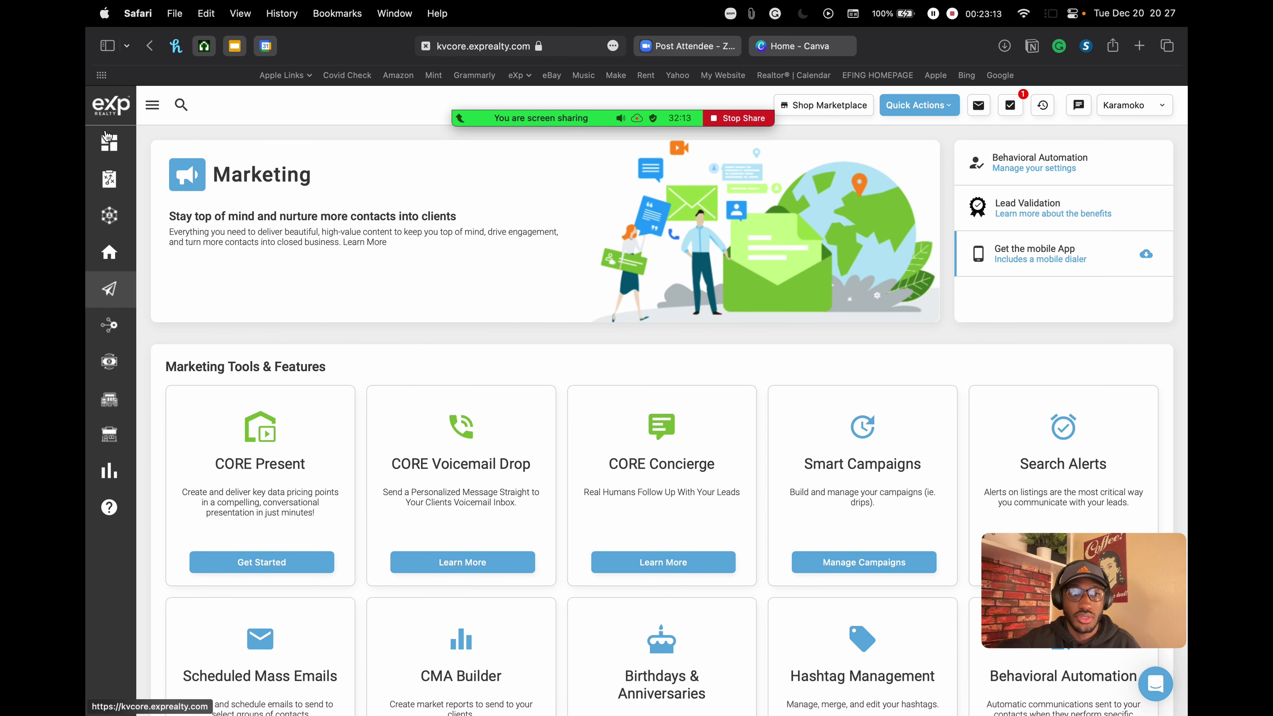
left_click(153, 105)
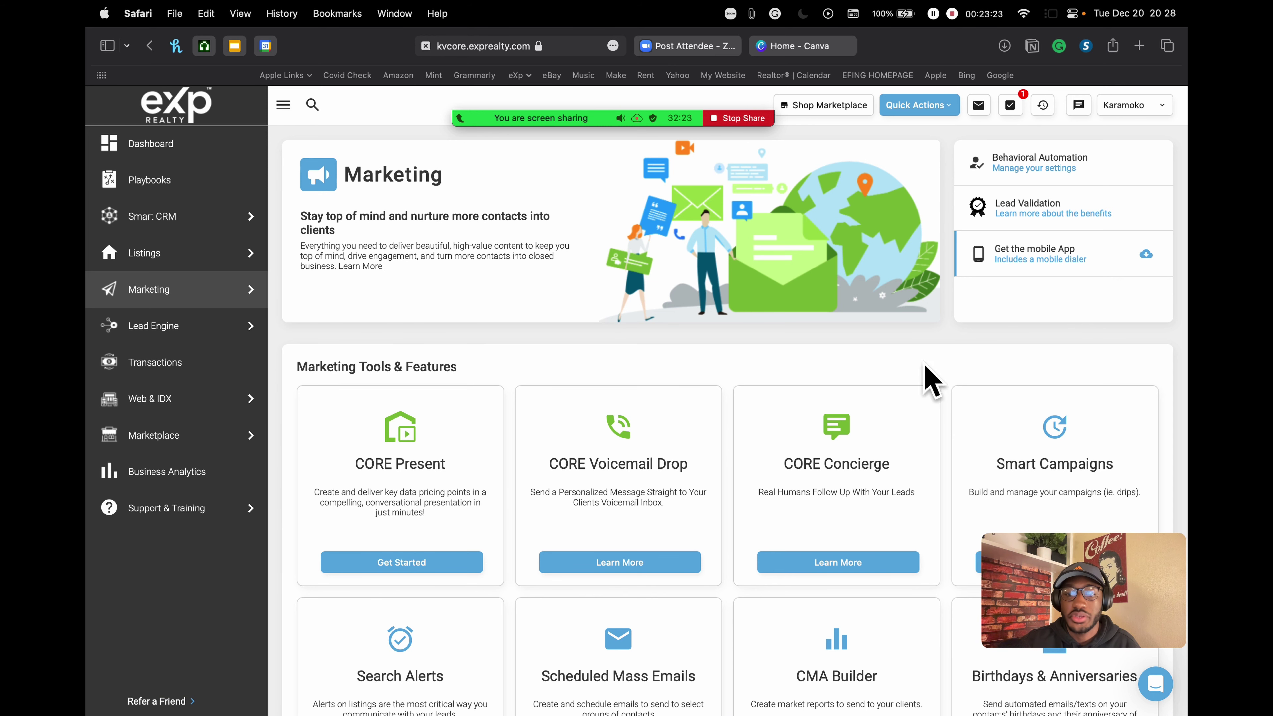
Step: Open the Smart Campaigns management from the Marketing tools and show its email templates
scroll(796, 343, "down", 3)
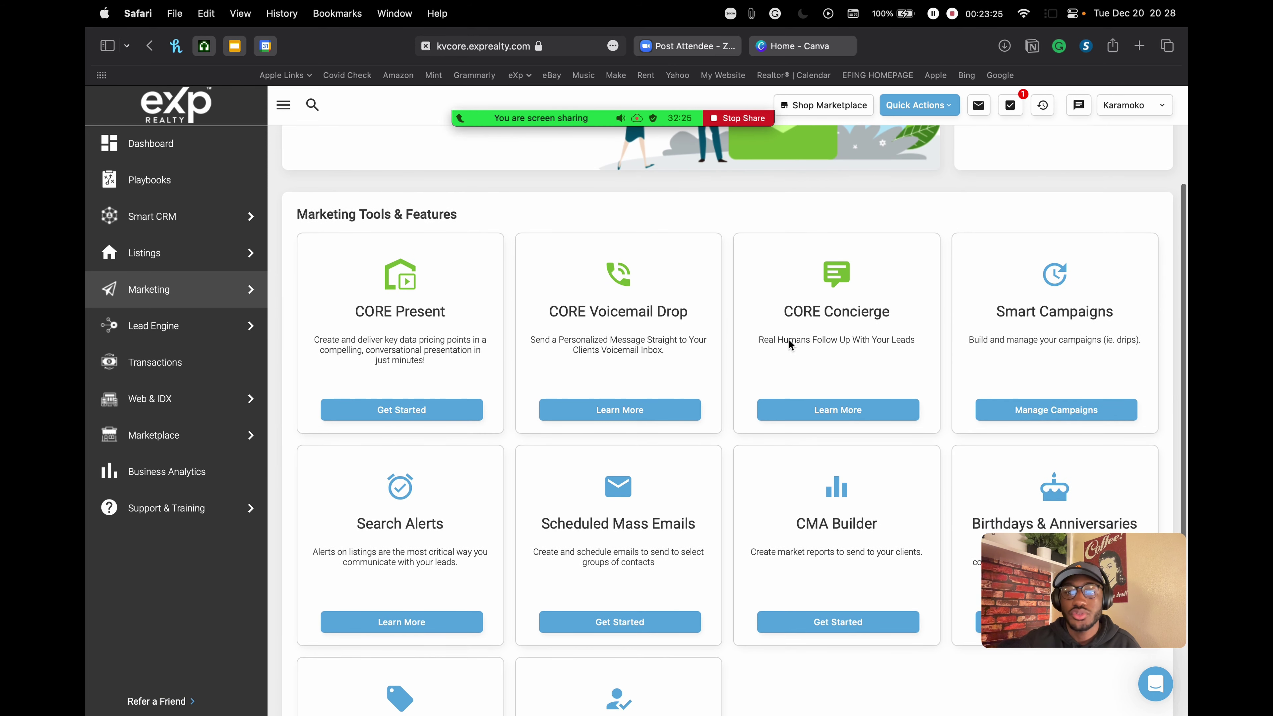
scroll(791, 337, "down", 2)
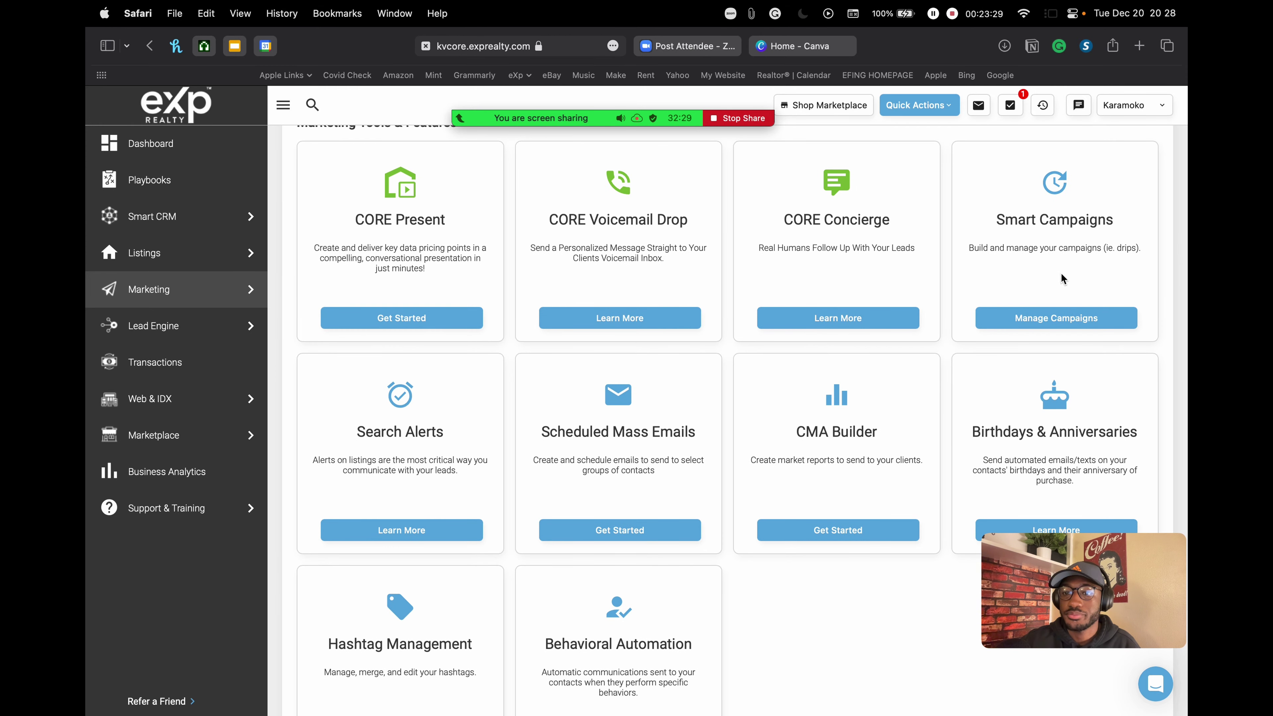
left_click(1042, 317)
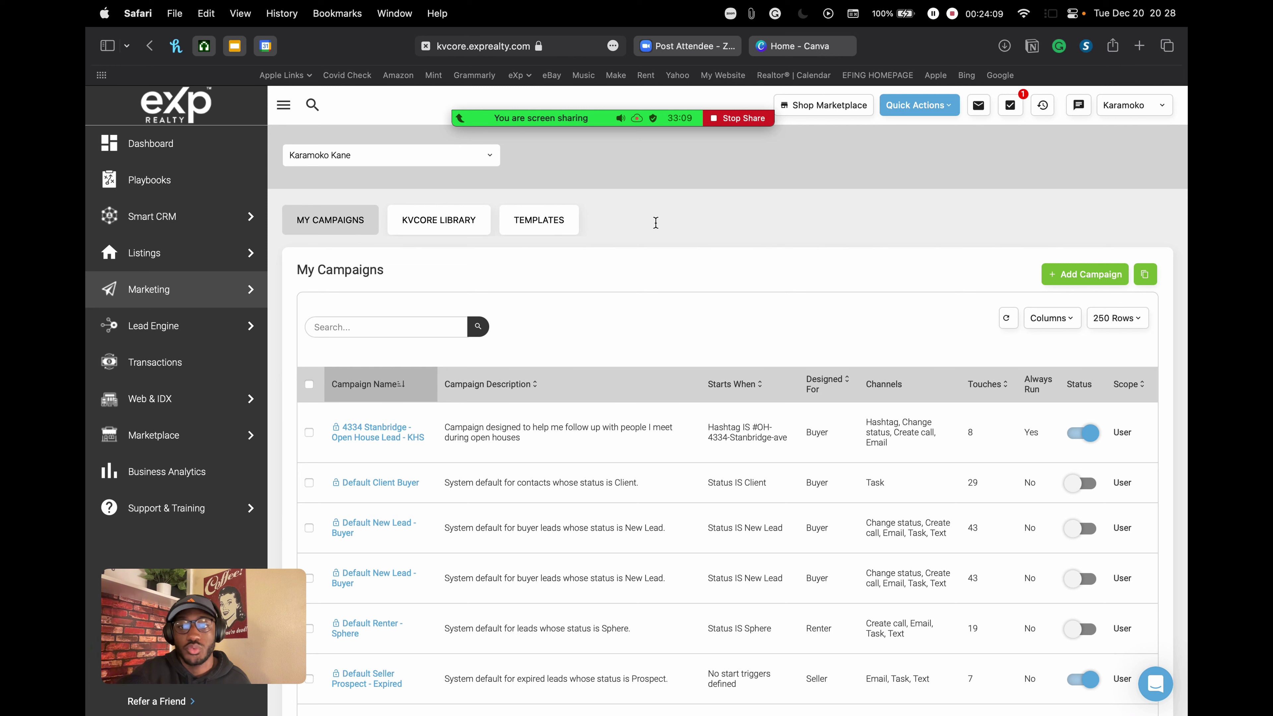
left_click(550, 224)
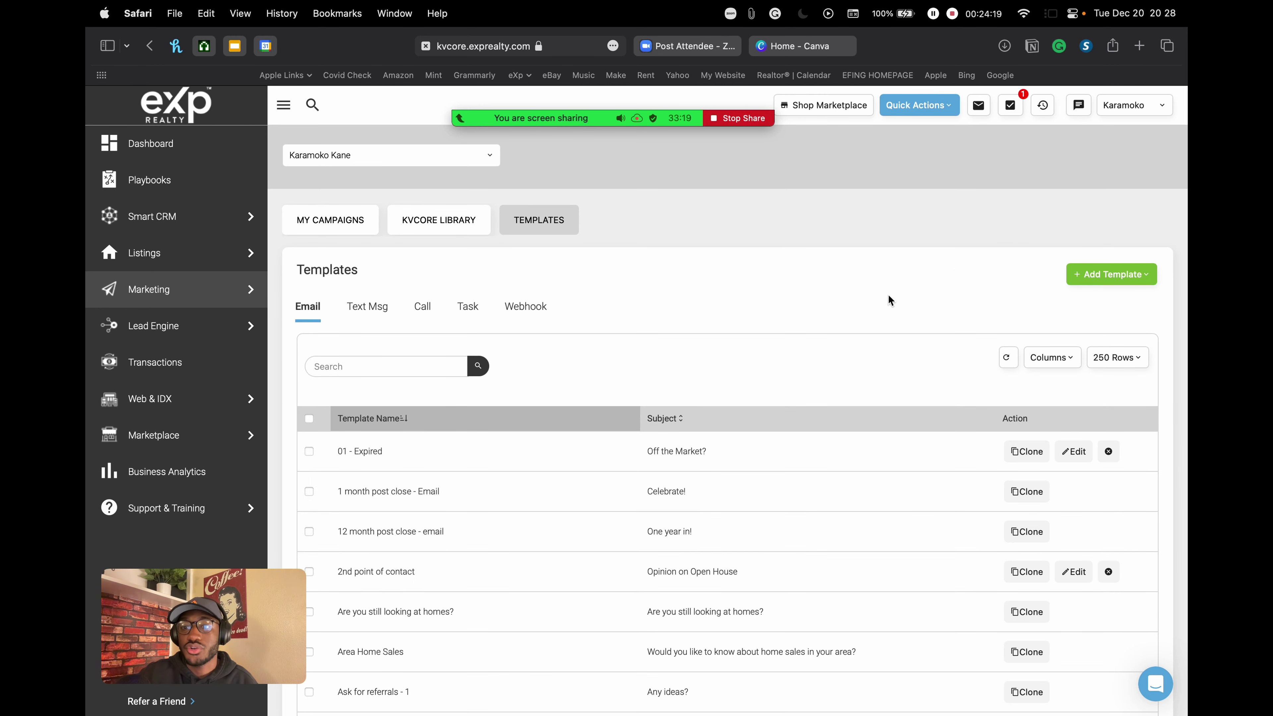
Step: Search the email templates for "holiday" and open the Happy Holidays template for editing
left_click(404, 366)
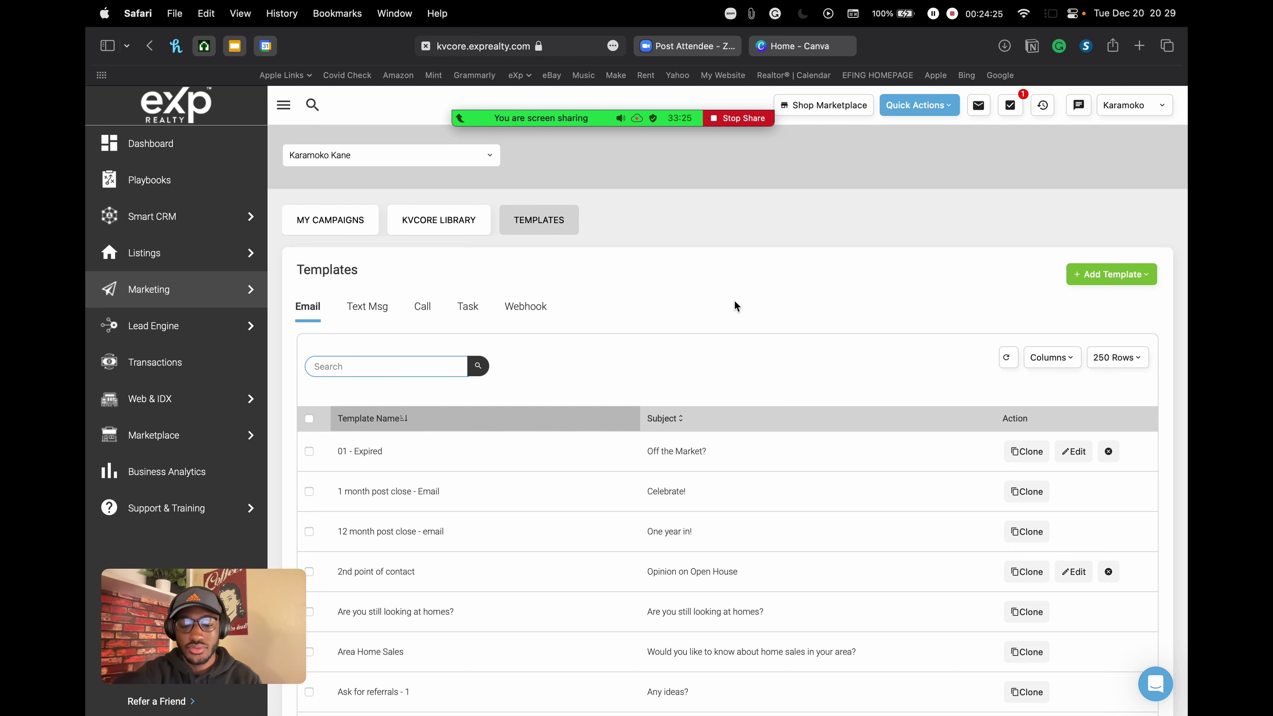
type("holid")
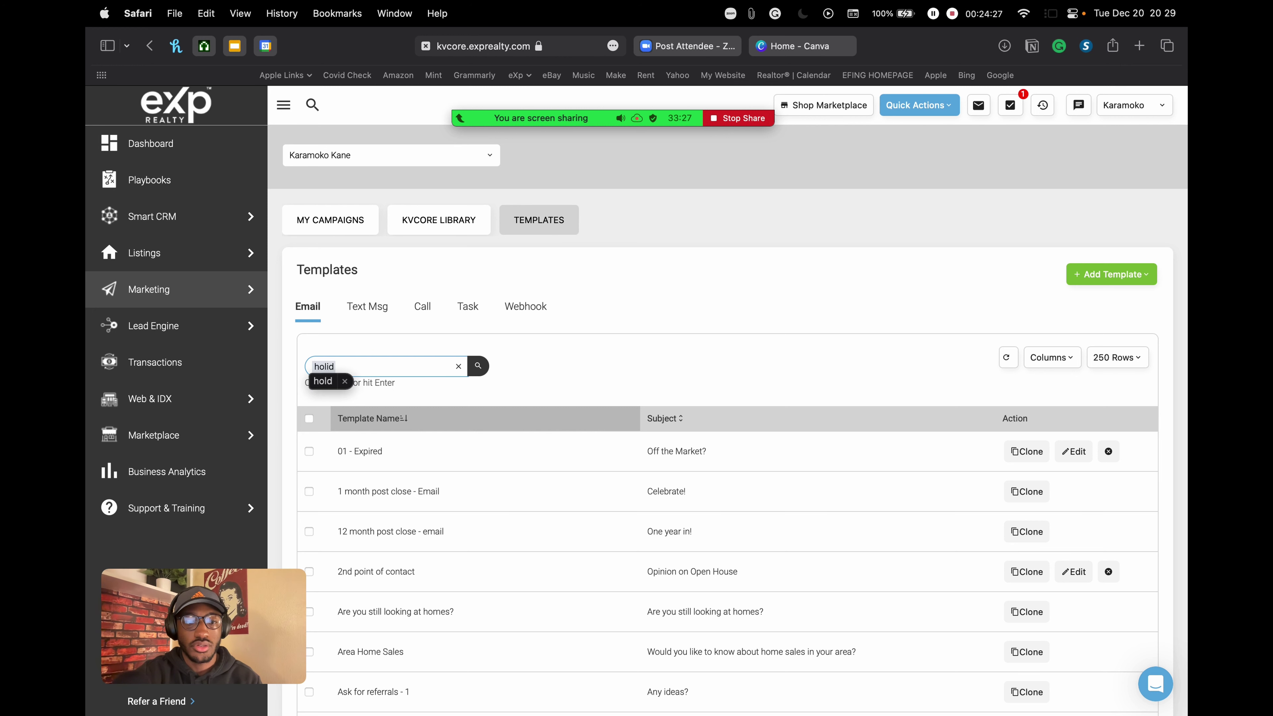
type("ay")
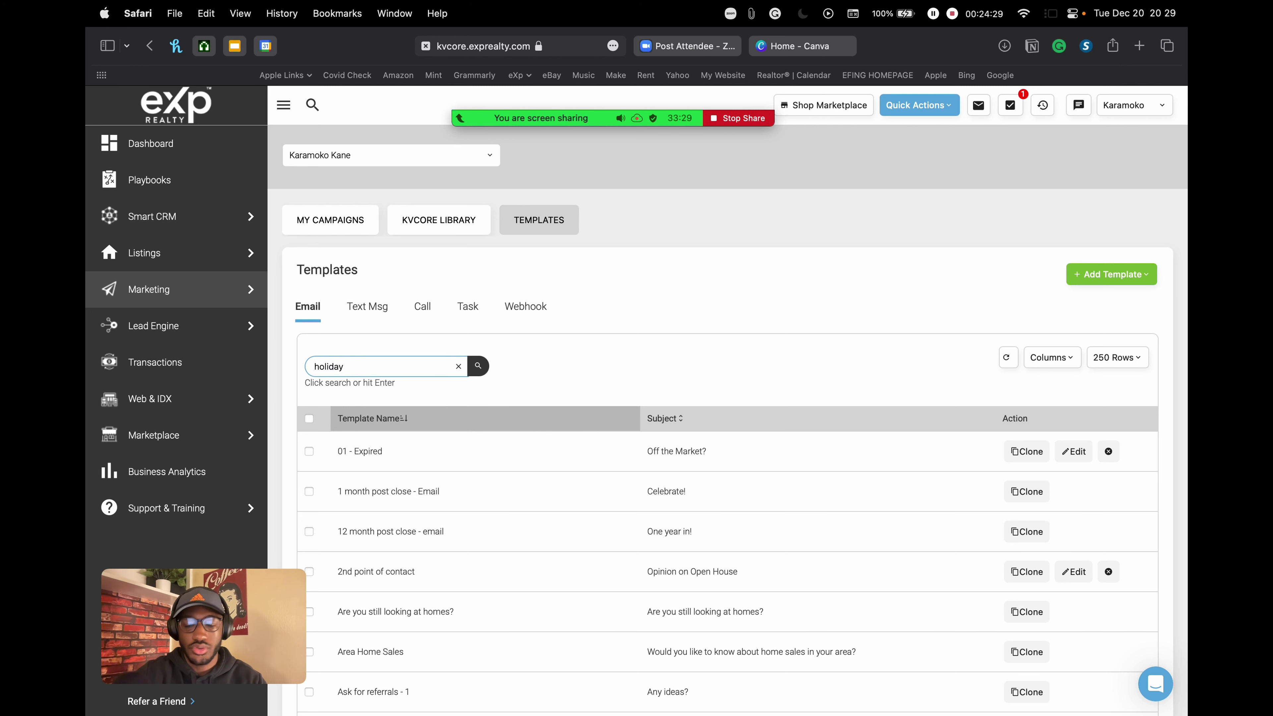
key("Return")
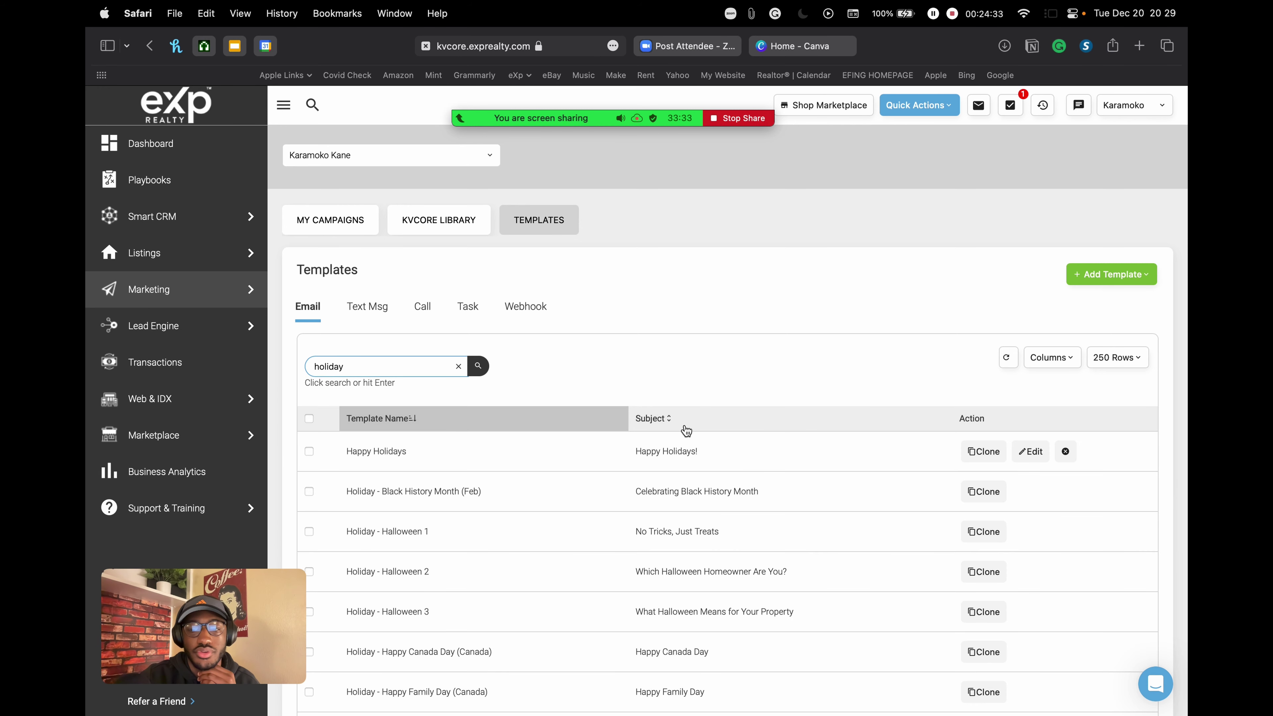
left_click(1032, 452)
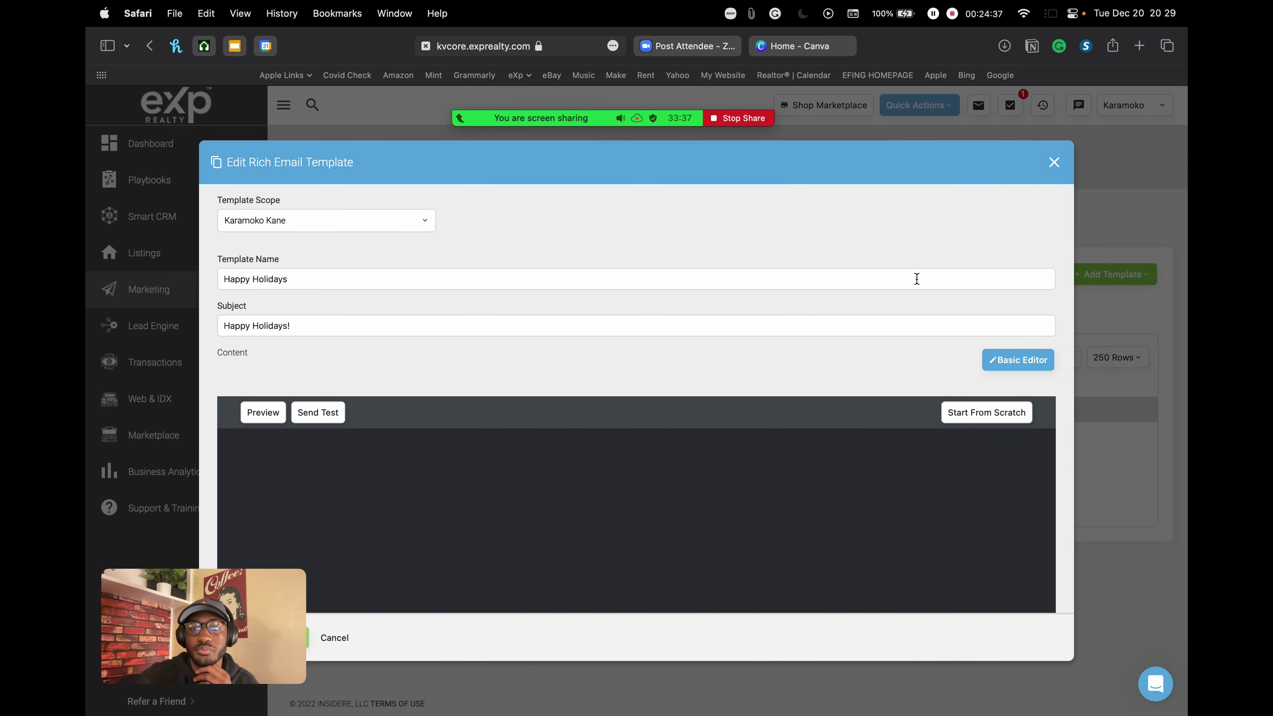
Step: Examine the Happy Holidays email's greeting, holiday image, closing message, home equity button and signature with its links
scroll(827, 241, "down", 2)
scroll(815, 229, "down", 3)
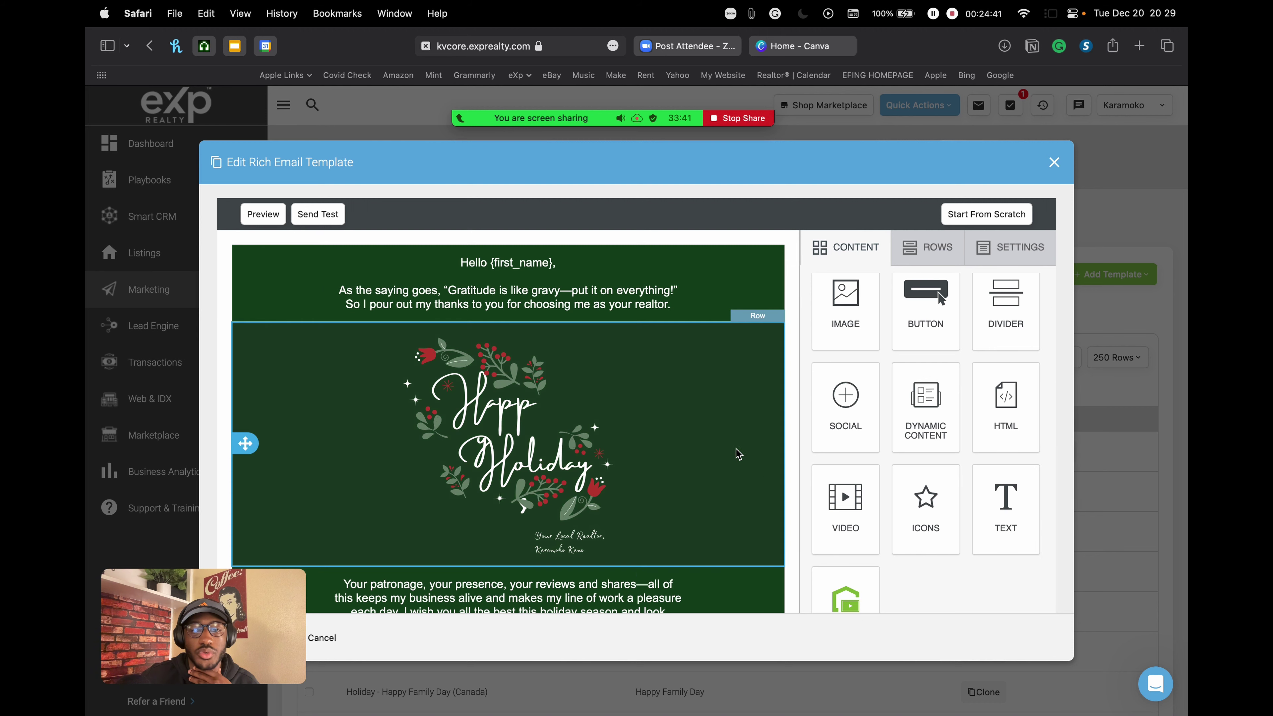
scroll(733, 449, "down", 1)
scroll(721, 432, "up", 1)
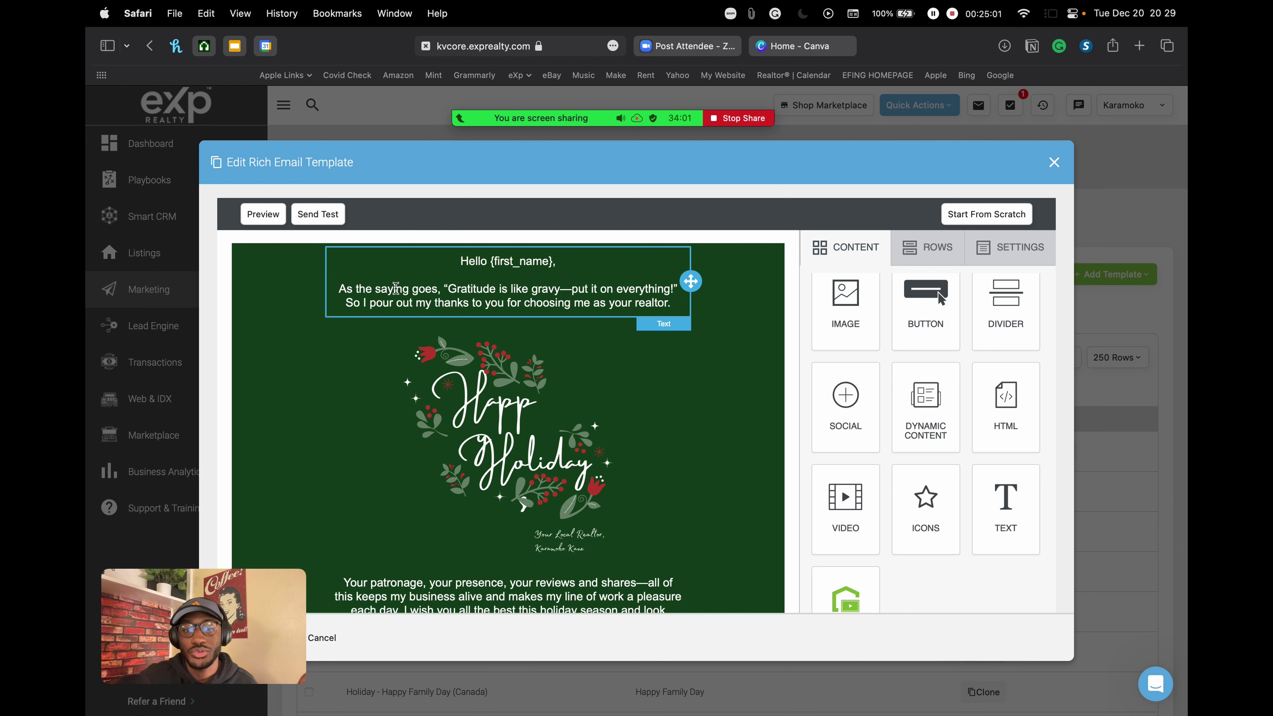
scroll(579, 294, "down", 5)
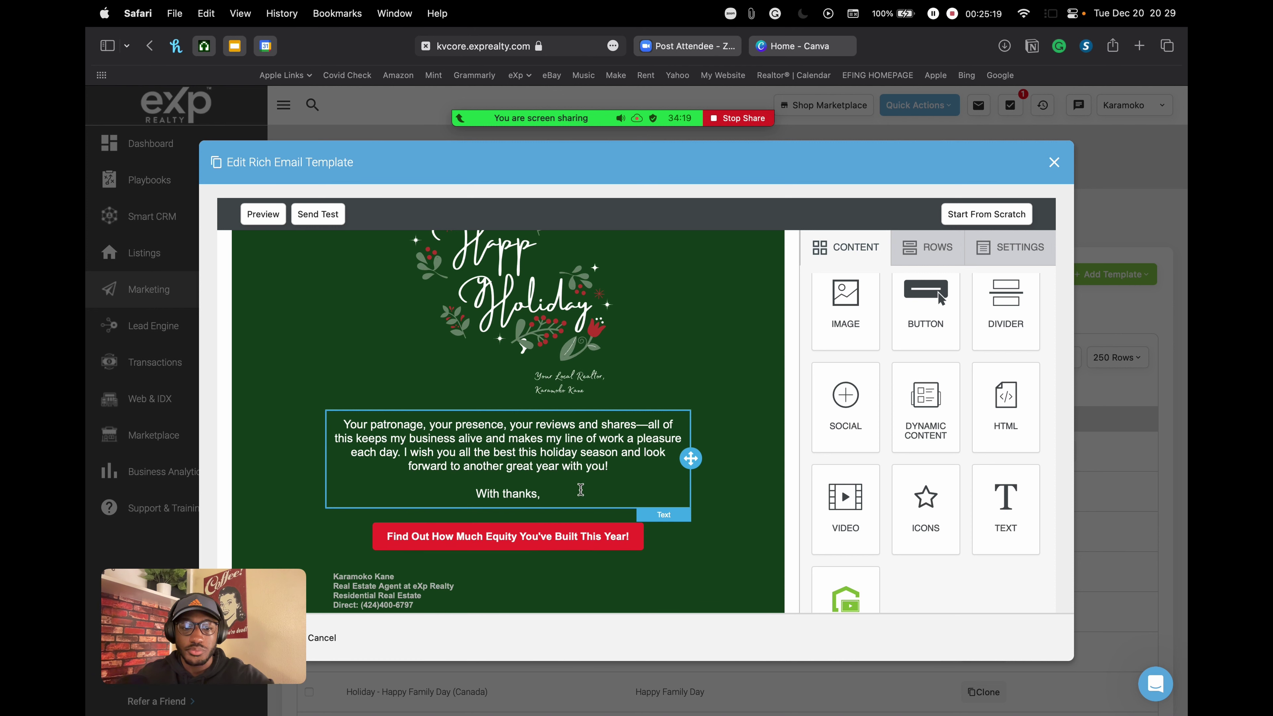
scroll(511, 441, "down", 4)
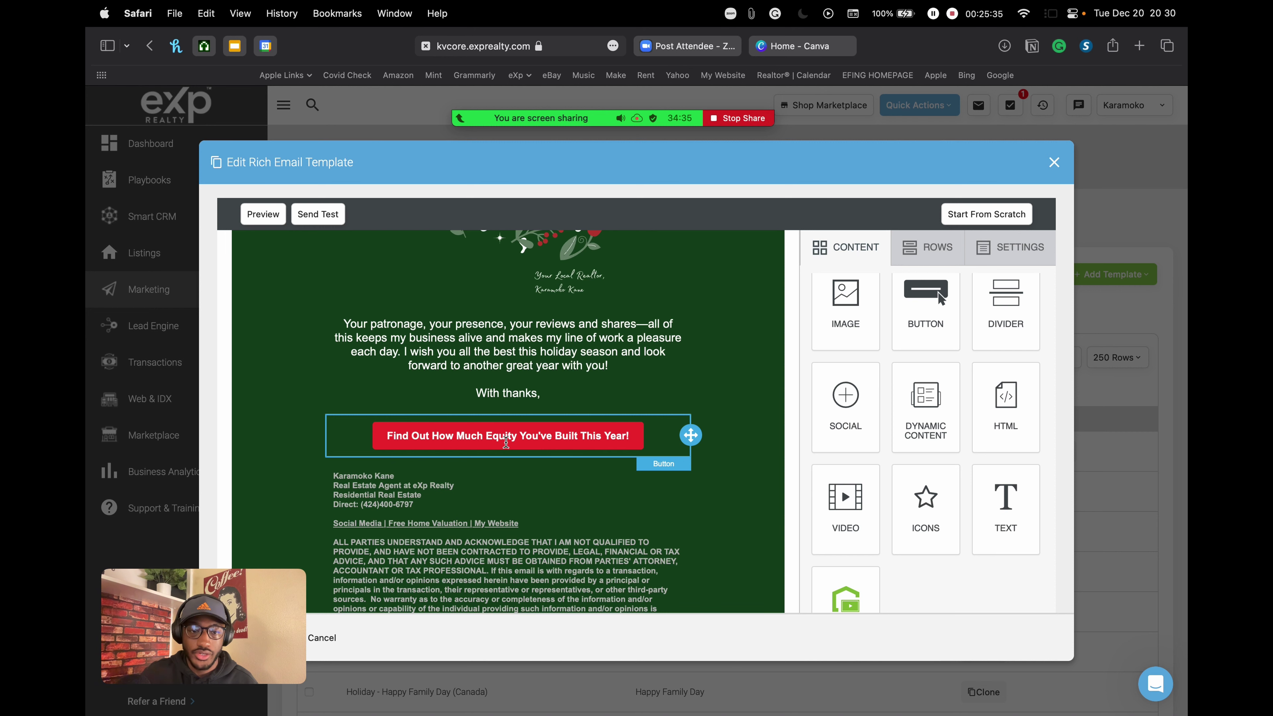
scroll(573, 427, "down", 3)
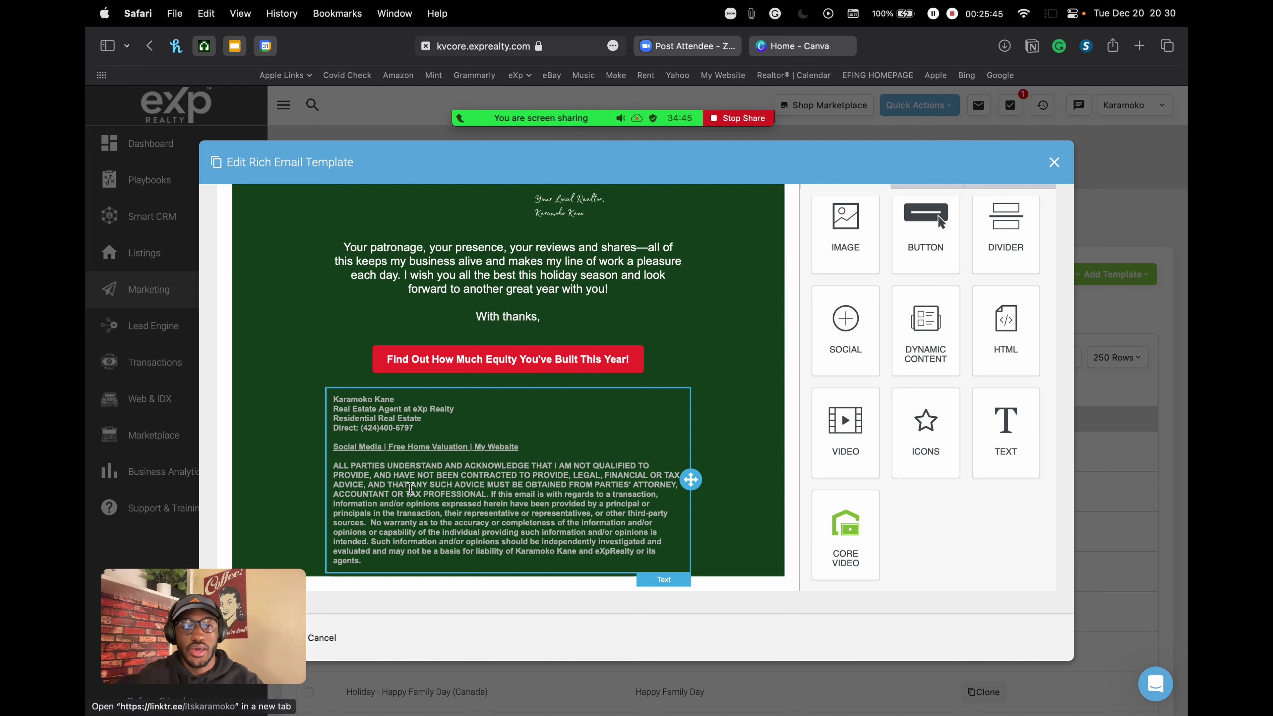
scroll(651, 299, "up", 5)
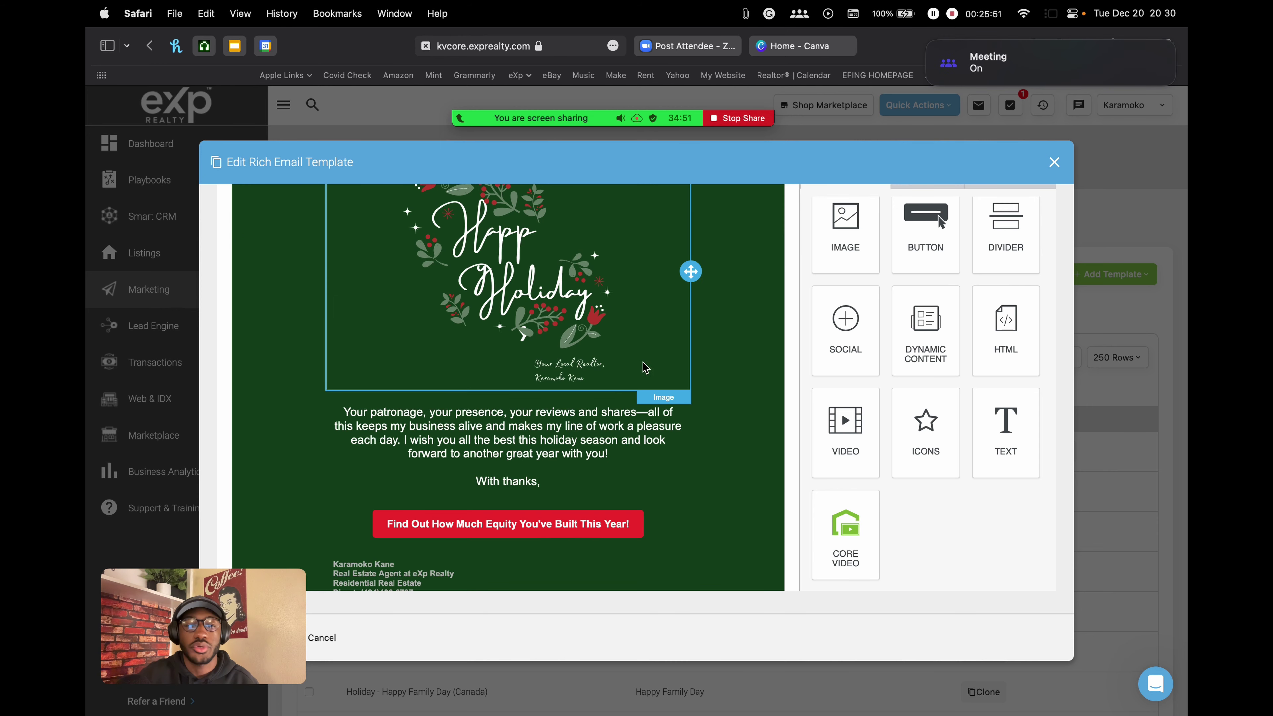
scroll(639, 351, "down", 3)
scroll(733, 404, "up", 10)
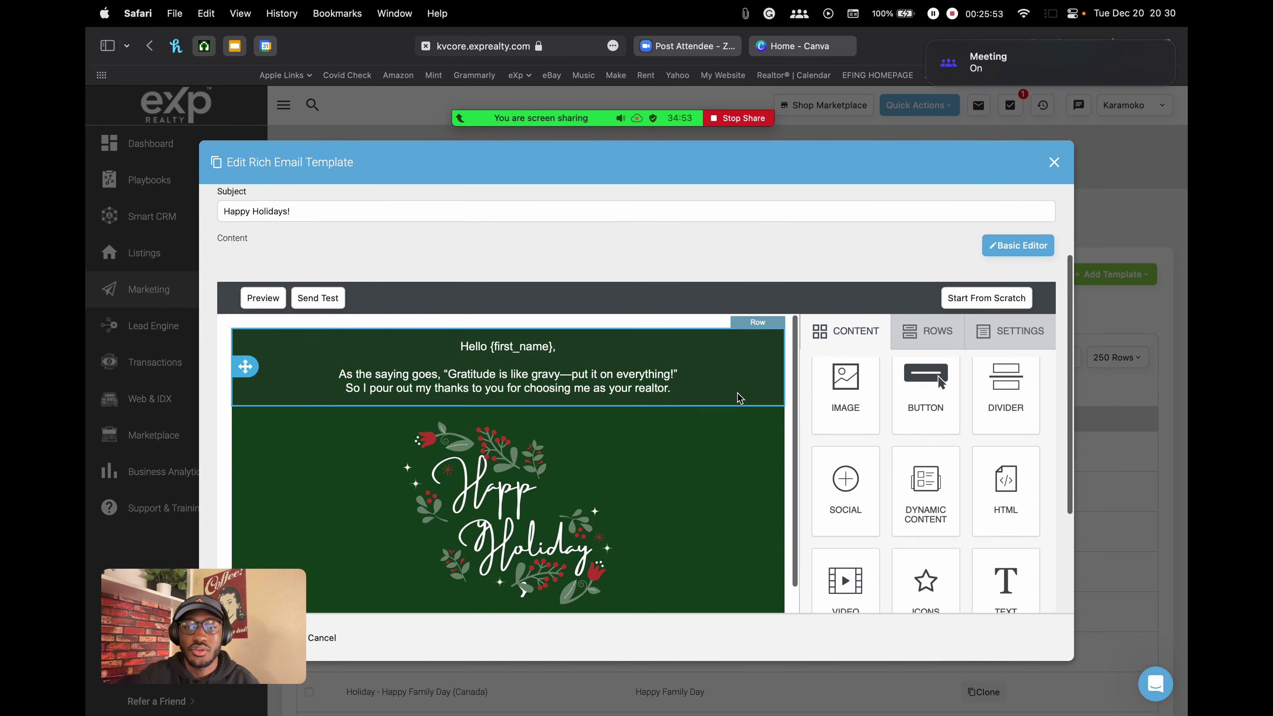
scroll(806, 301, "up", 4)
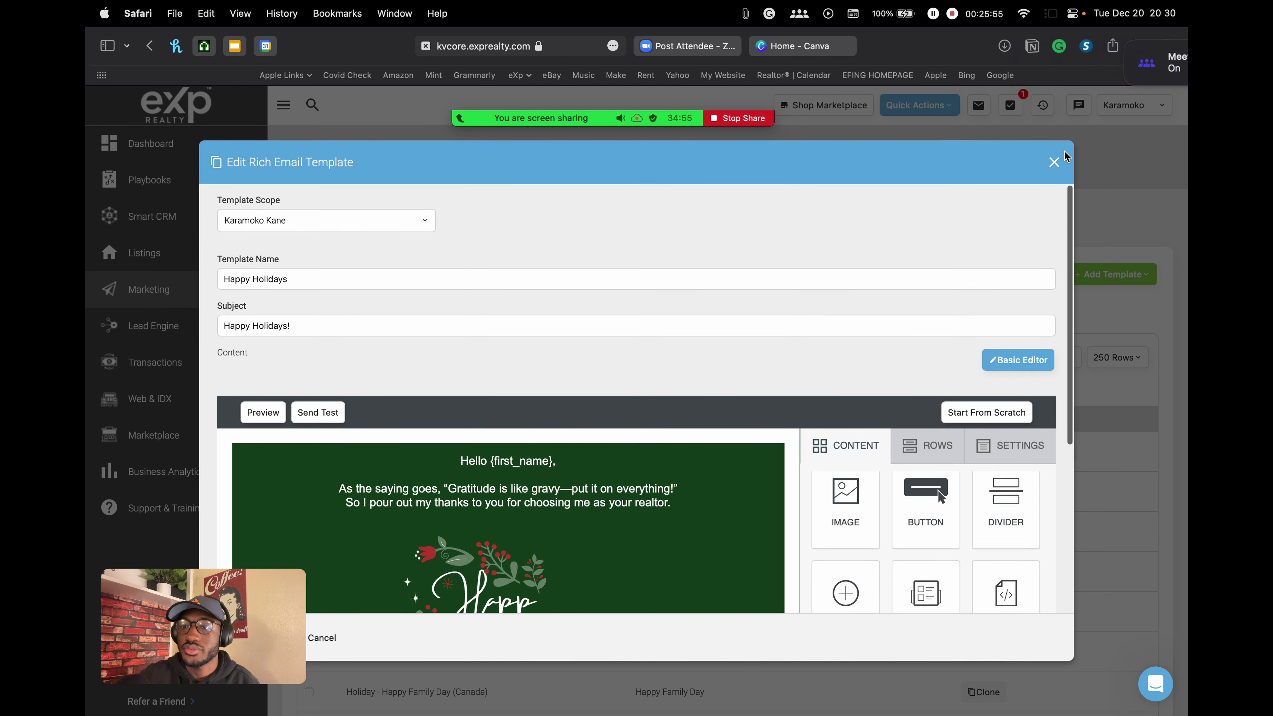
Step: Close the Happy Holidays template without saving changes and start adding a new email template
left_click(1053, 163)
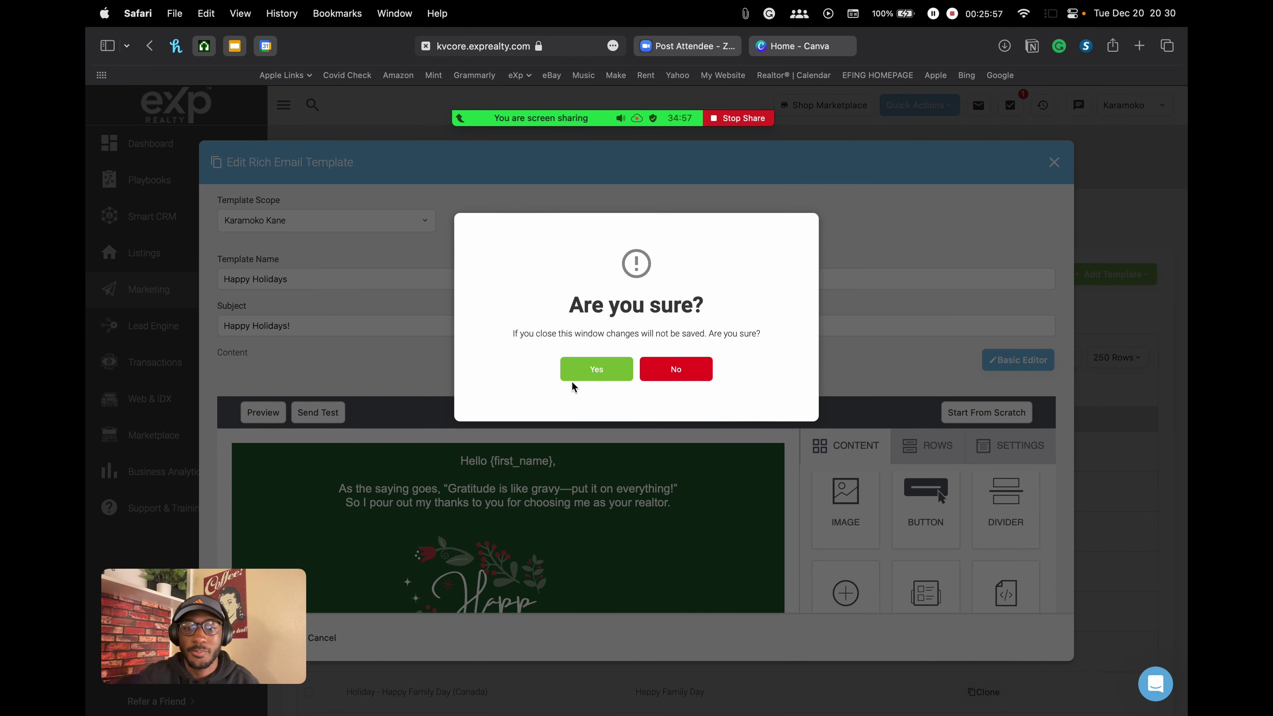
left_click(599, 374)
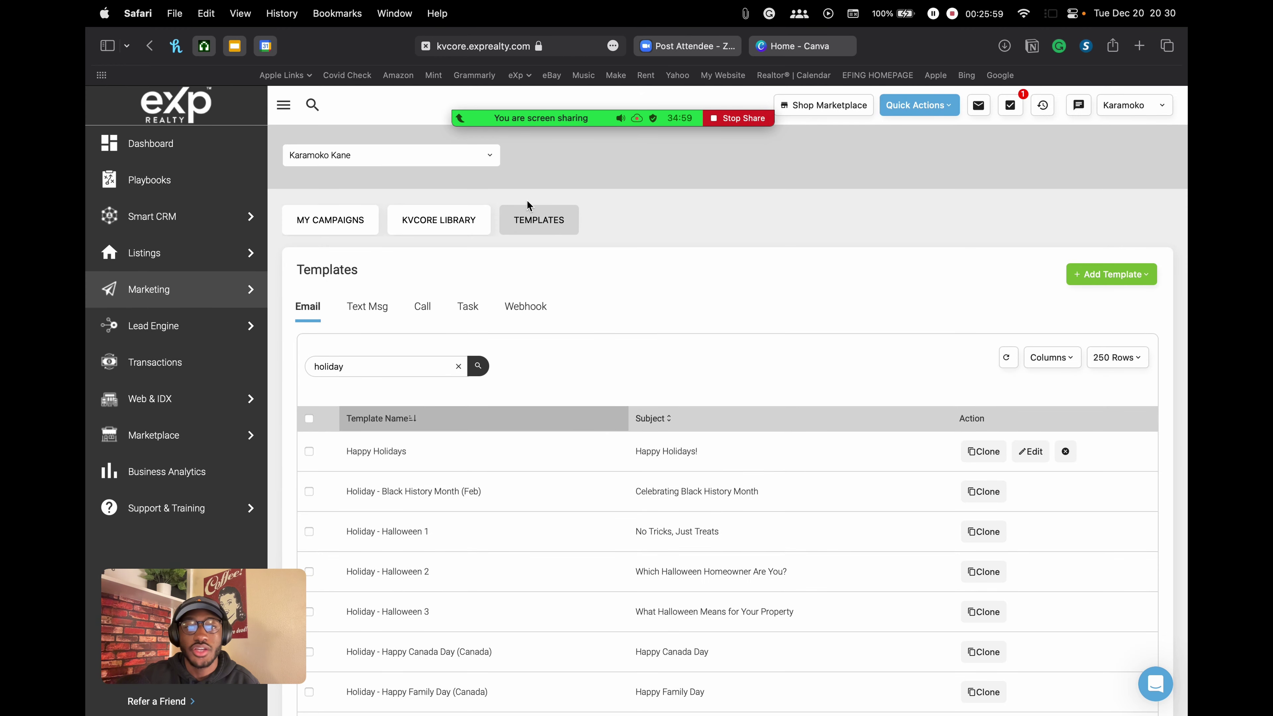
left_click(534, 219)
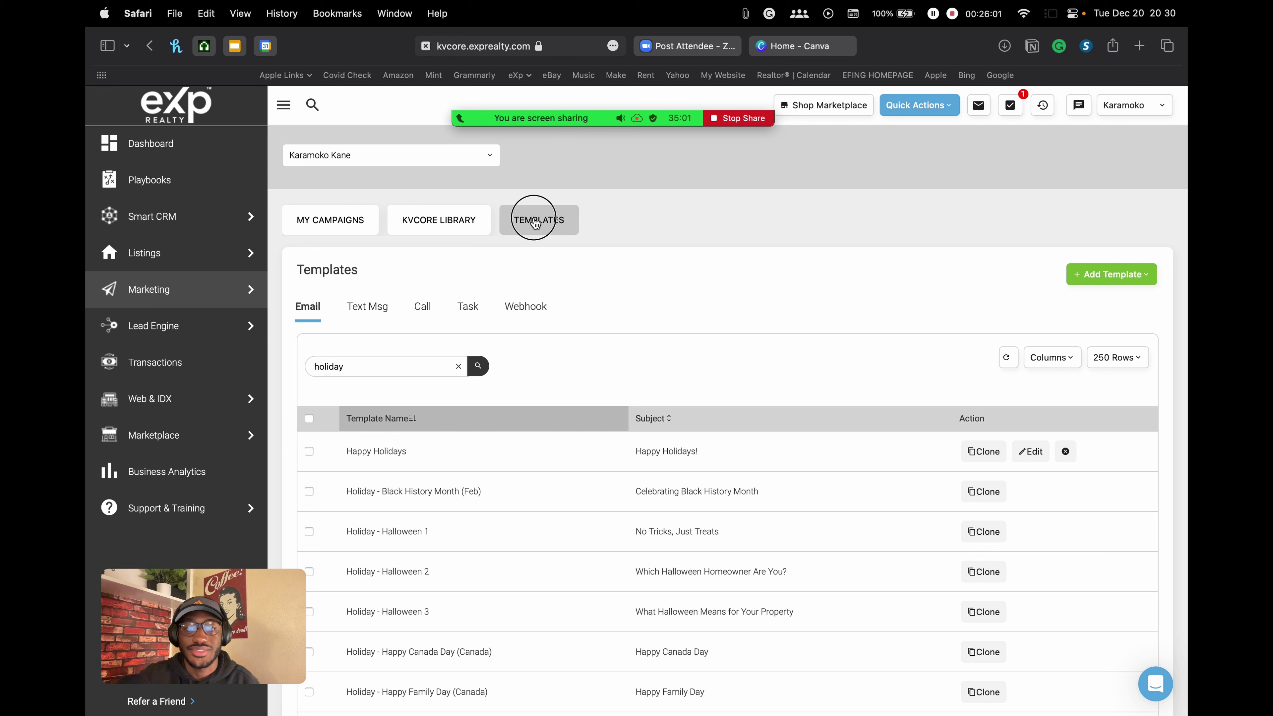
left_click(536, 219)
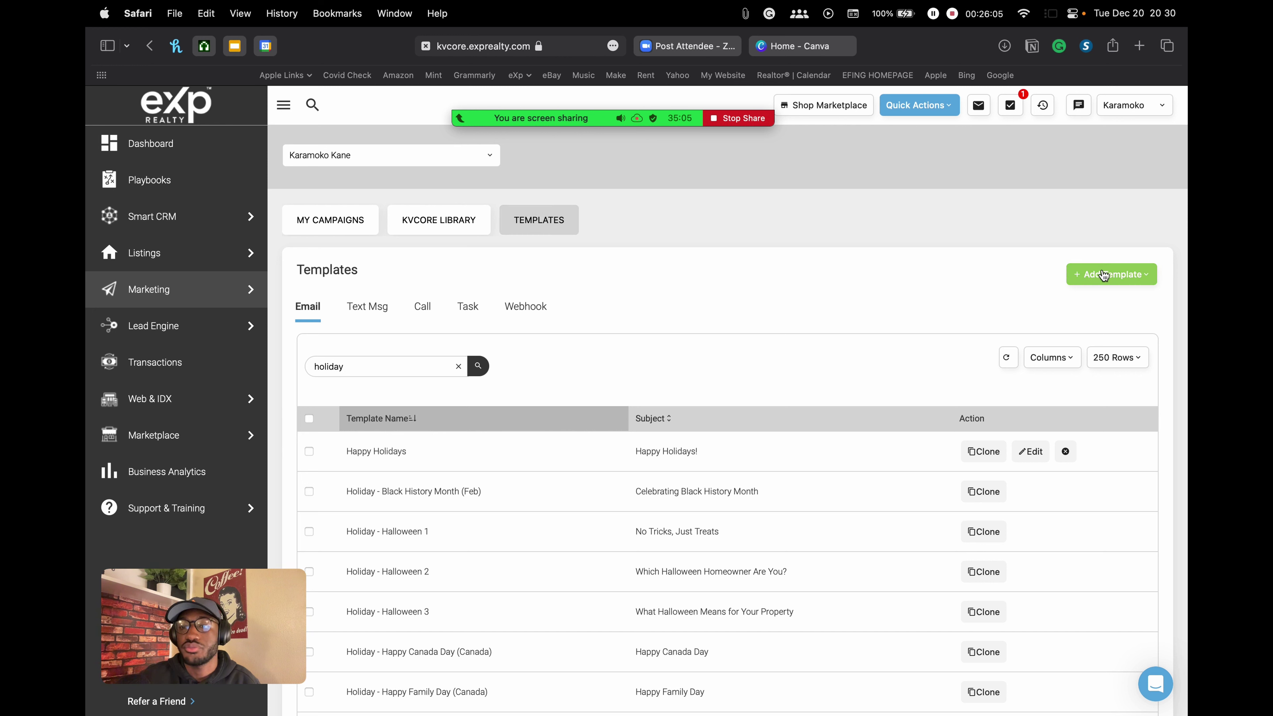
left_click(1142, 276)
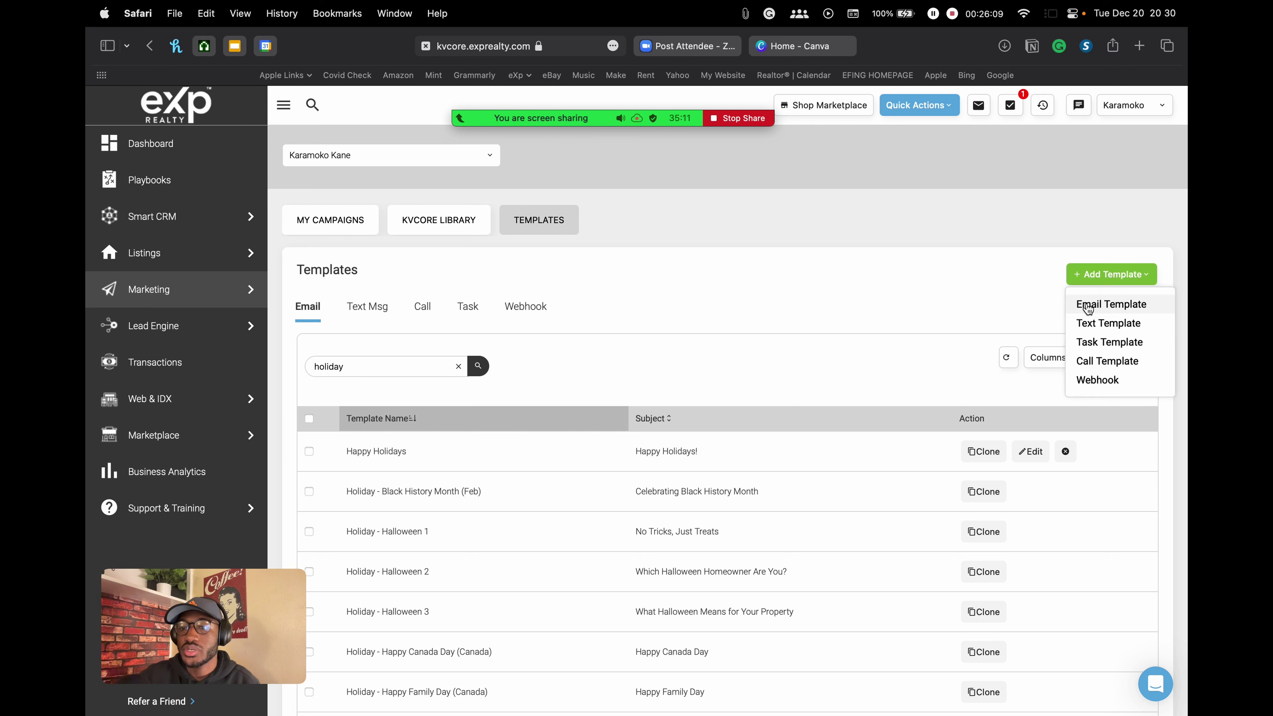
left_click(1120, 303)
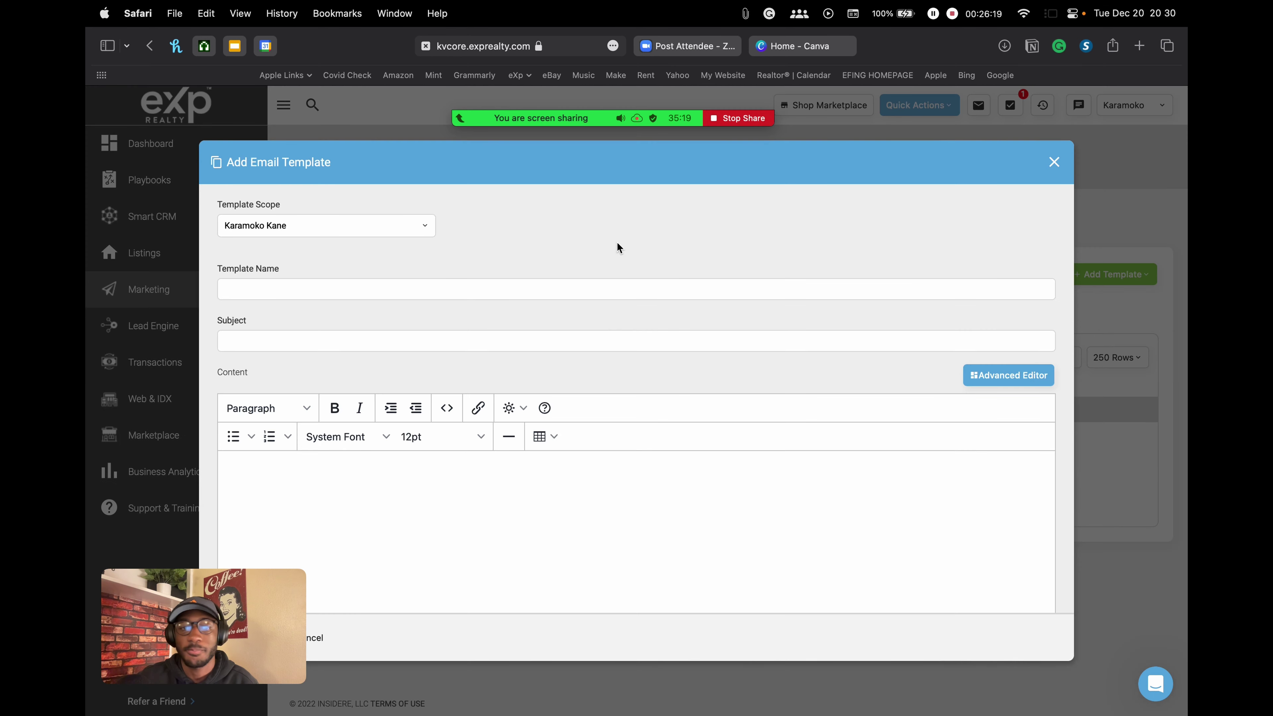
left_click_drag(204, 606, 1000, 155)
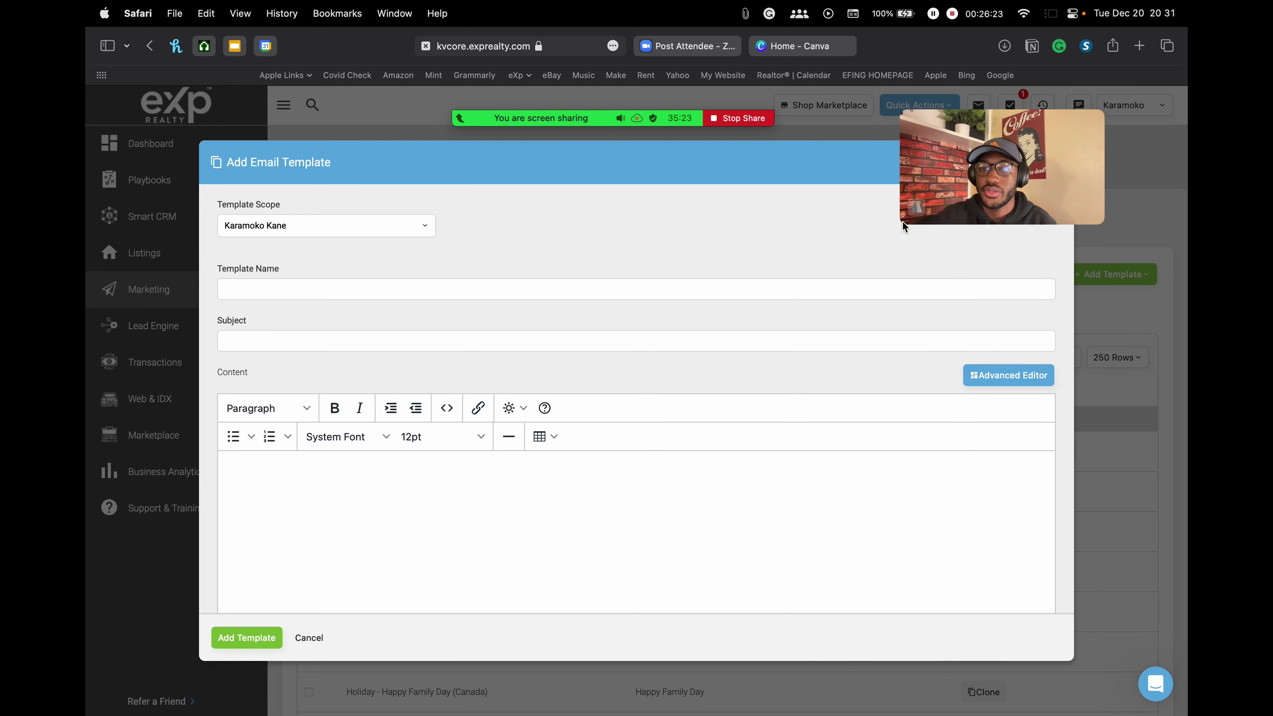
left_click_drag(900, 223, 794, 275)
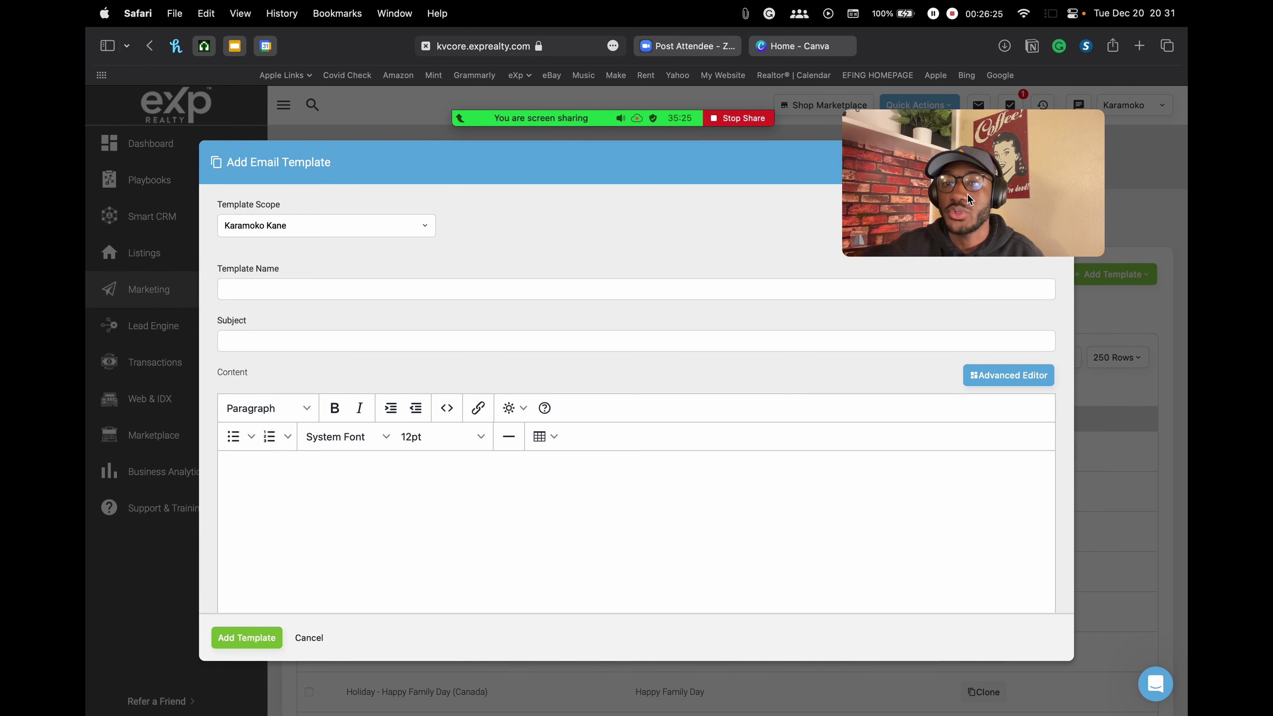
left_click_drag(966, 193, 1041, 151)
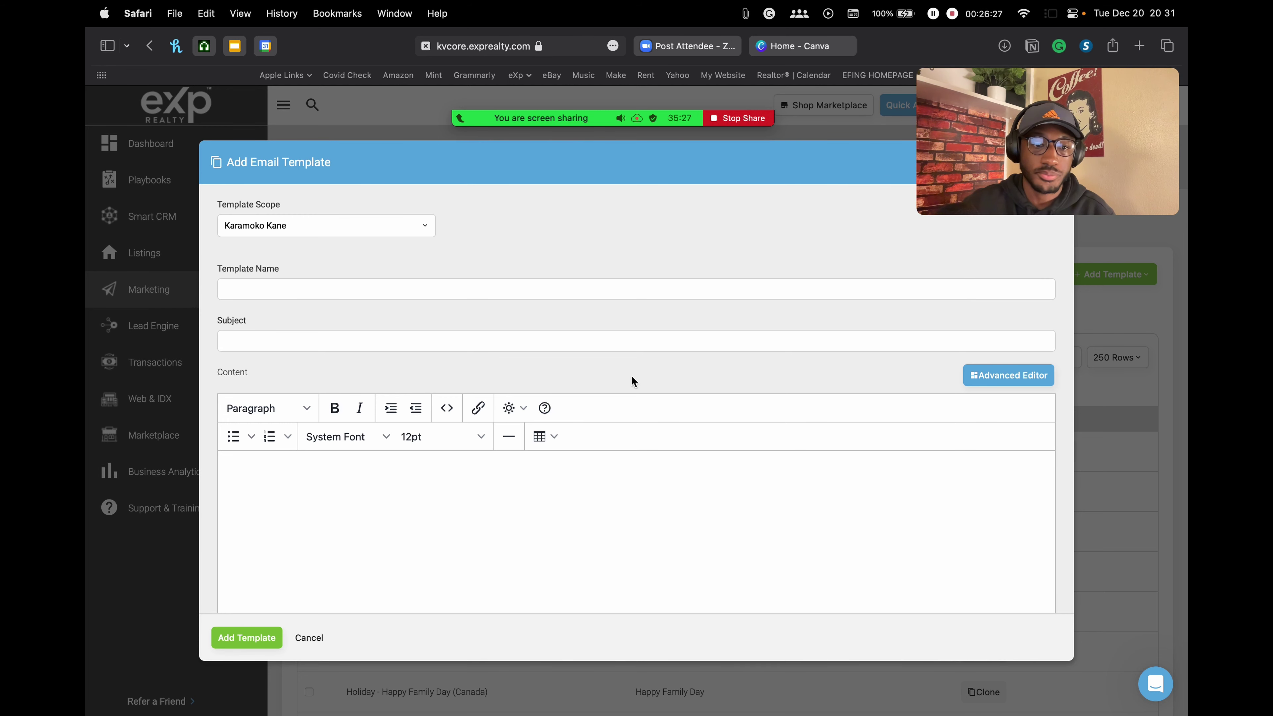
Step: Enter random sample text in the basic editor's content area and delete it again
scroll(597, 381, "down", 4)
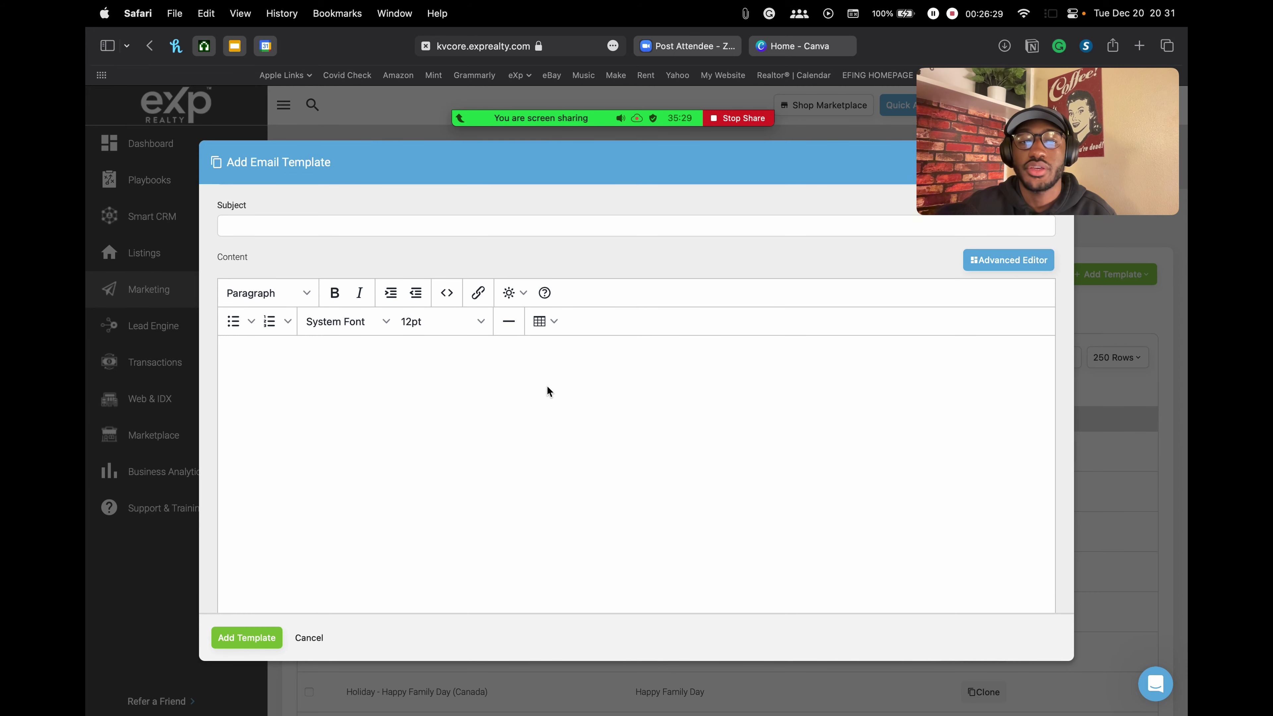
scroll(581, 376, "up", 2)
scroll(580, 376, "down", 1)
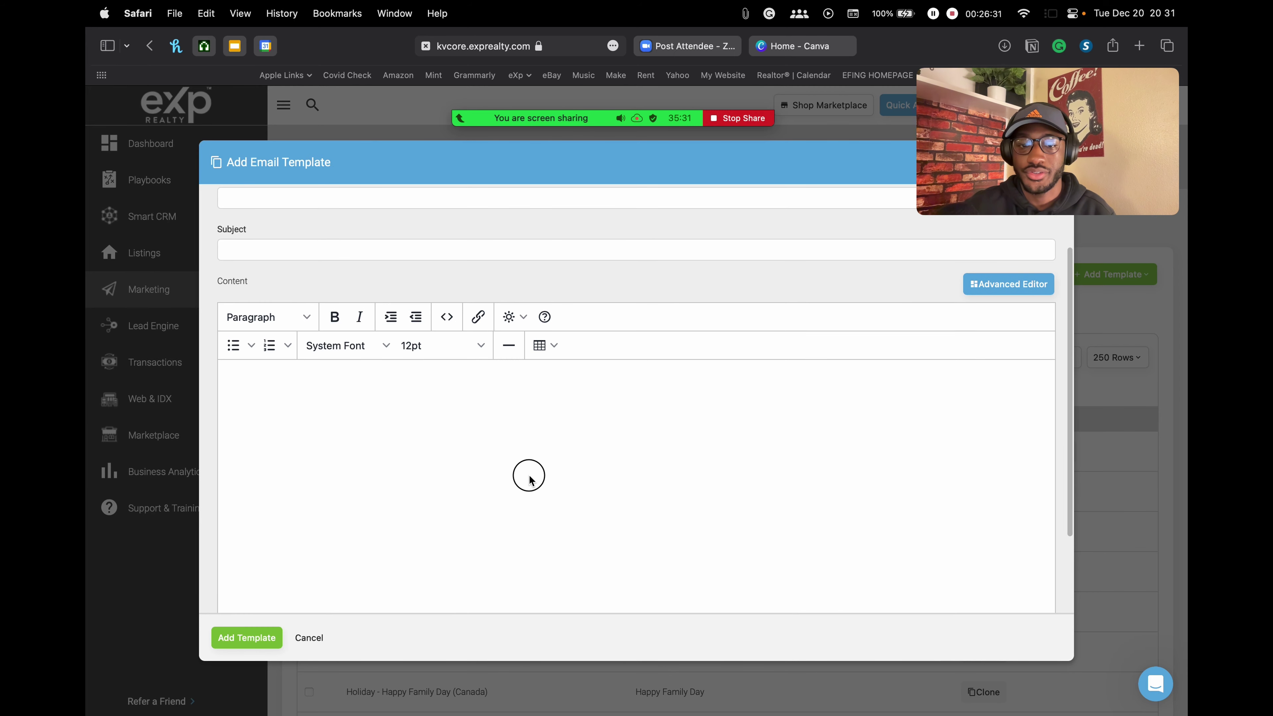
left_click(525, 429)
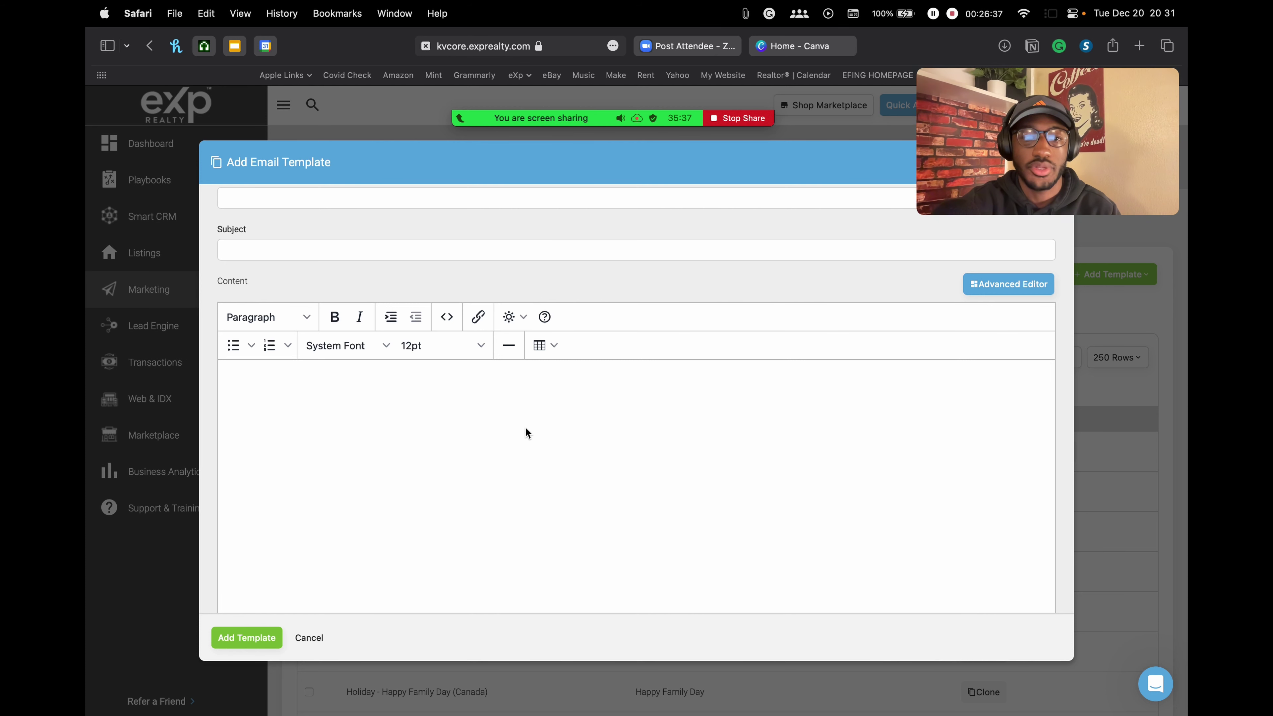
type("hwicwijcwivniweviwvwv")
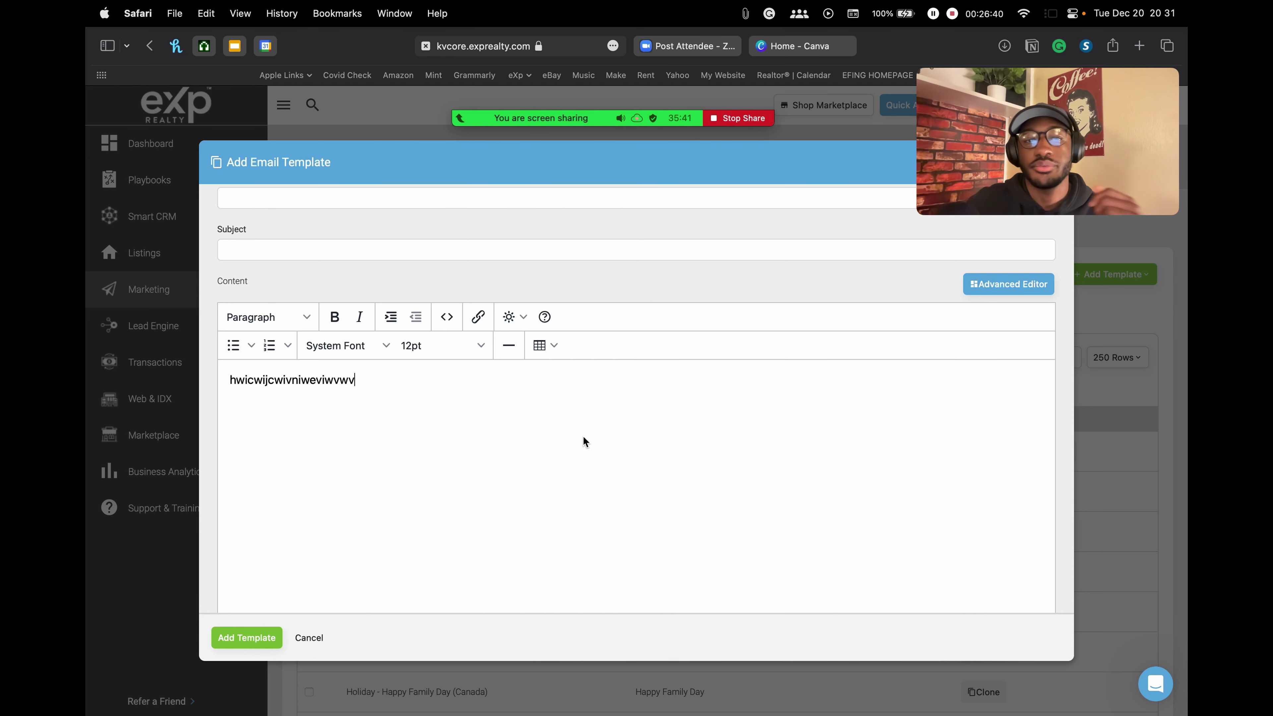
key("super+a")
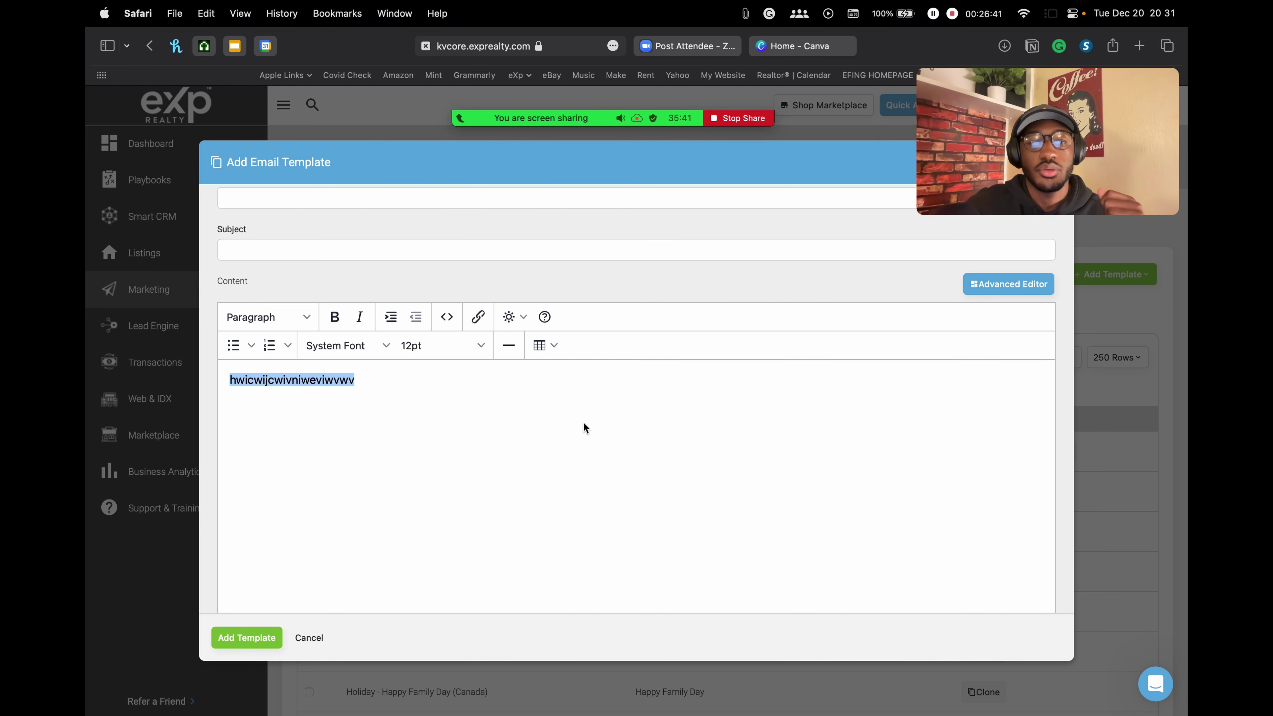
key("BackSpace")
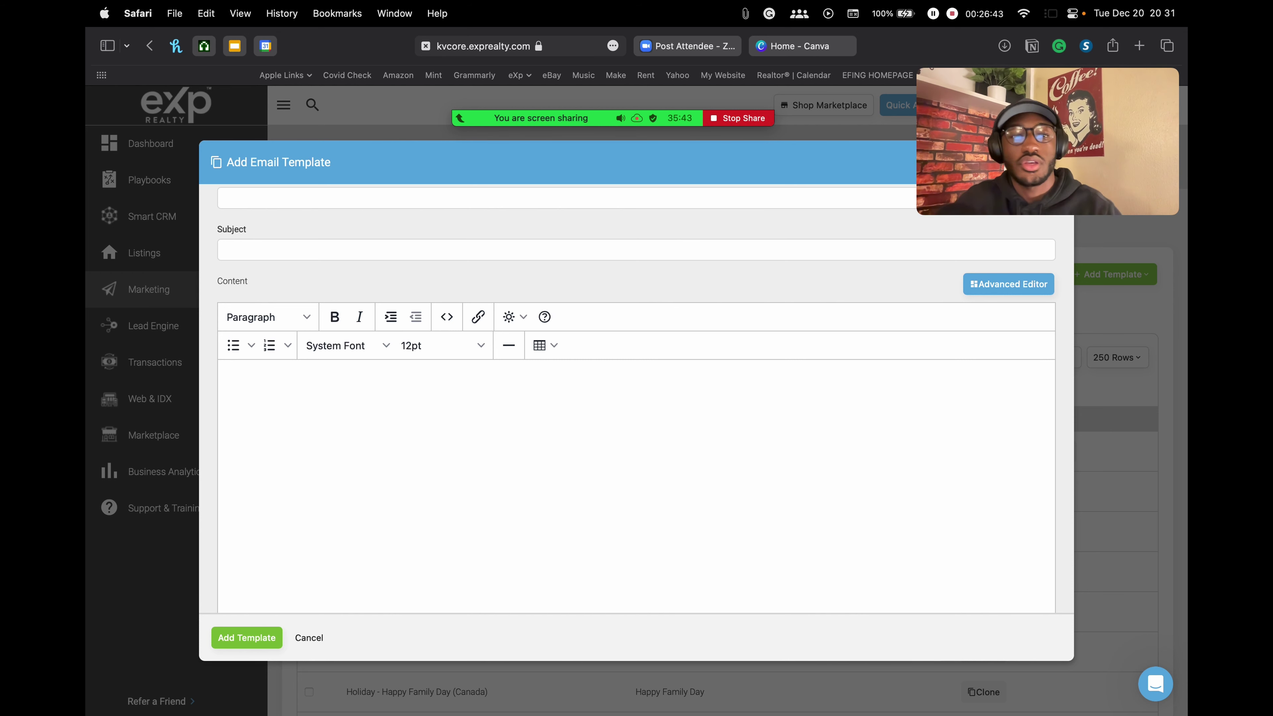
Step: Switch the new email template to the Advanced Editor and look over its available content blocks
scroll(596, 425, "up", 3)
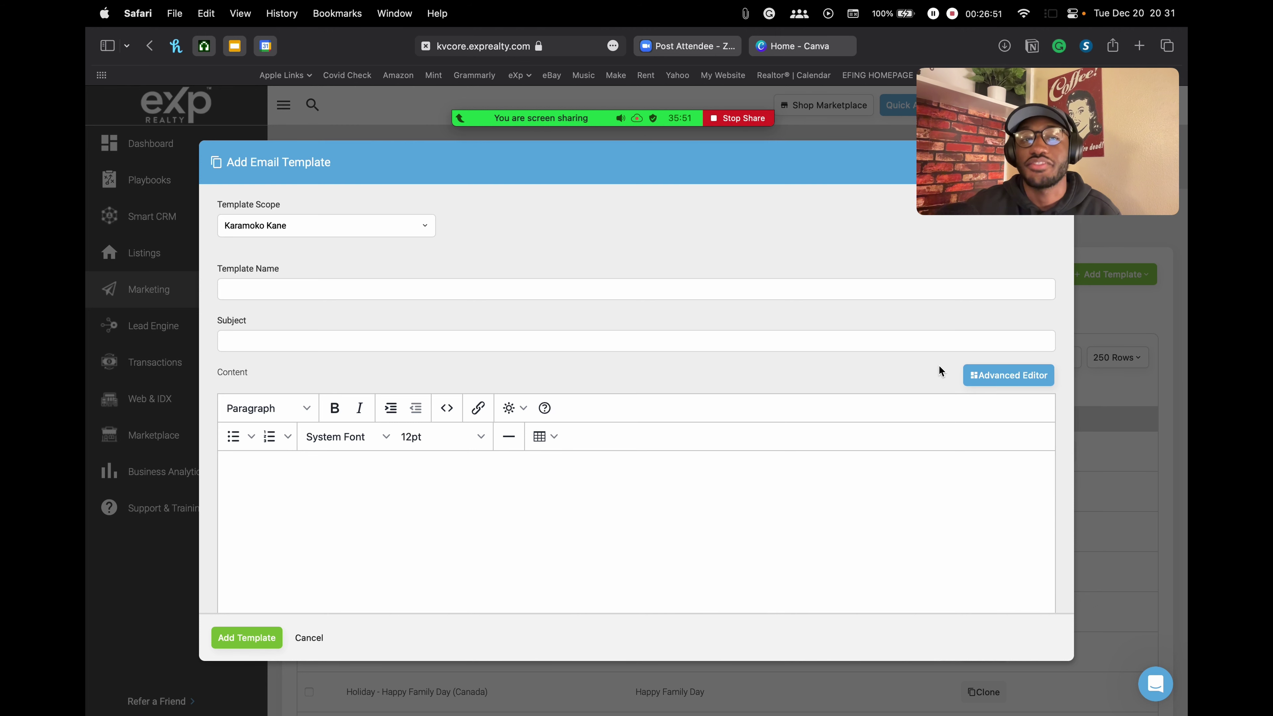
left_click(1011, 381)
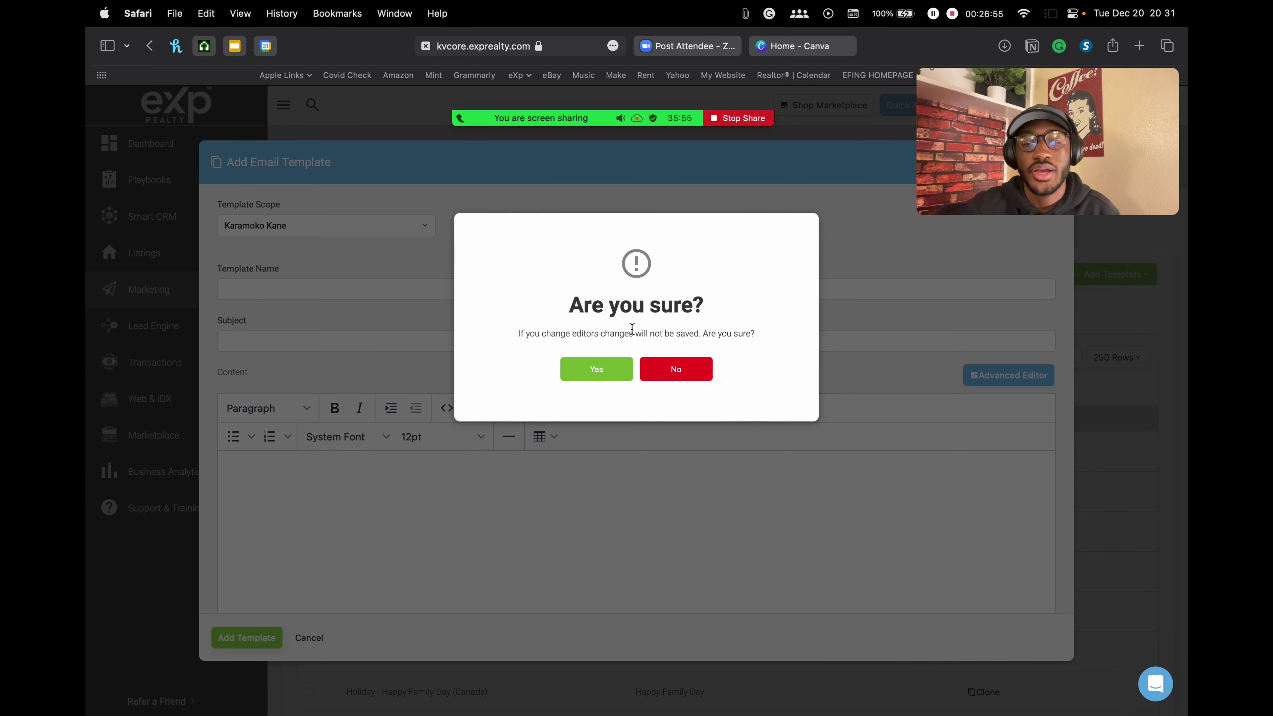
left_click(592, 373)
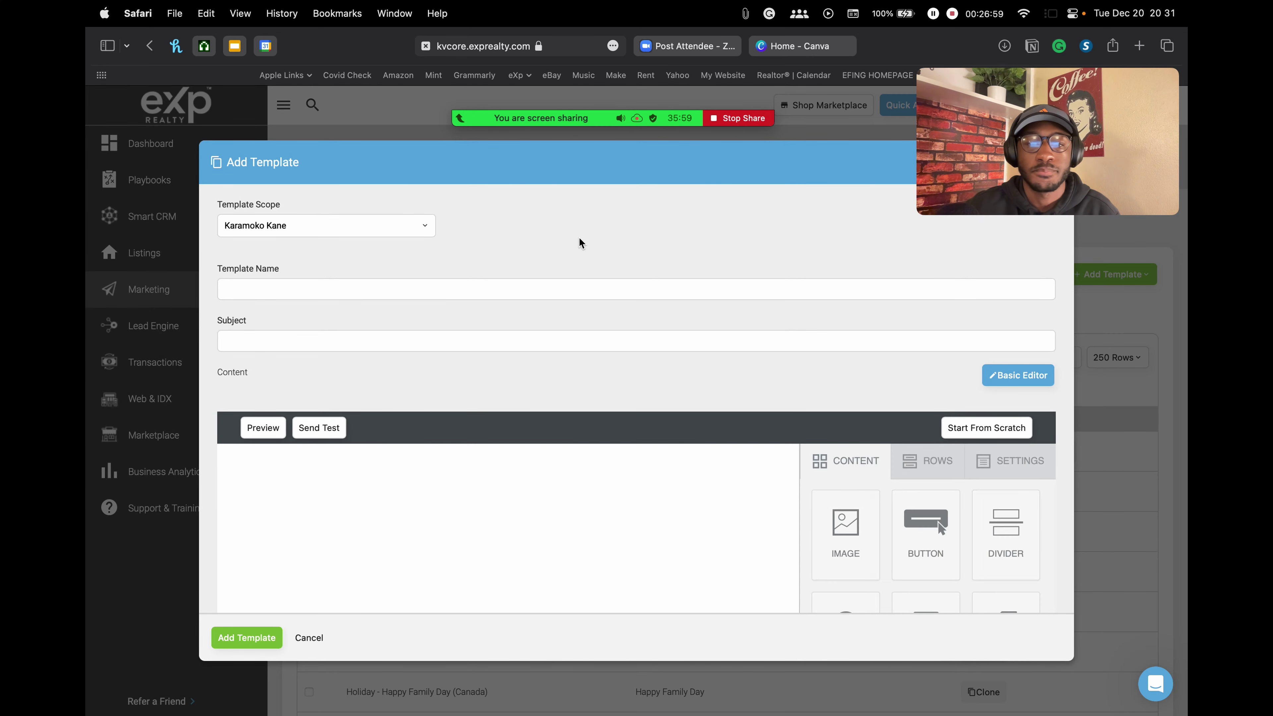
scroll(579, 236, "down", 3)
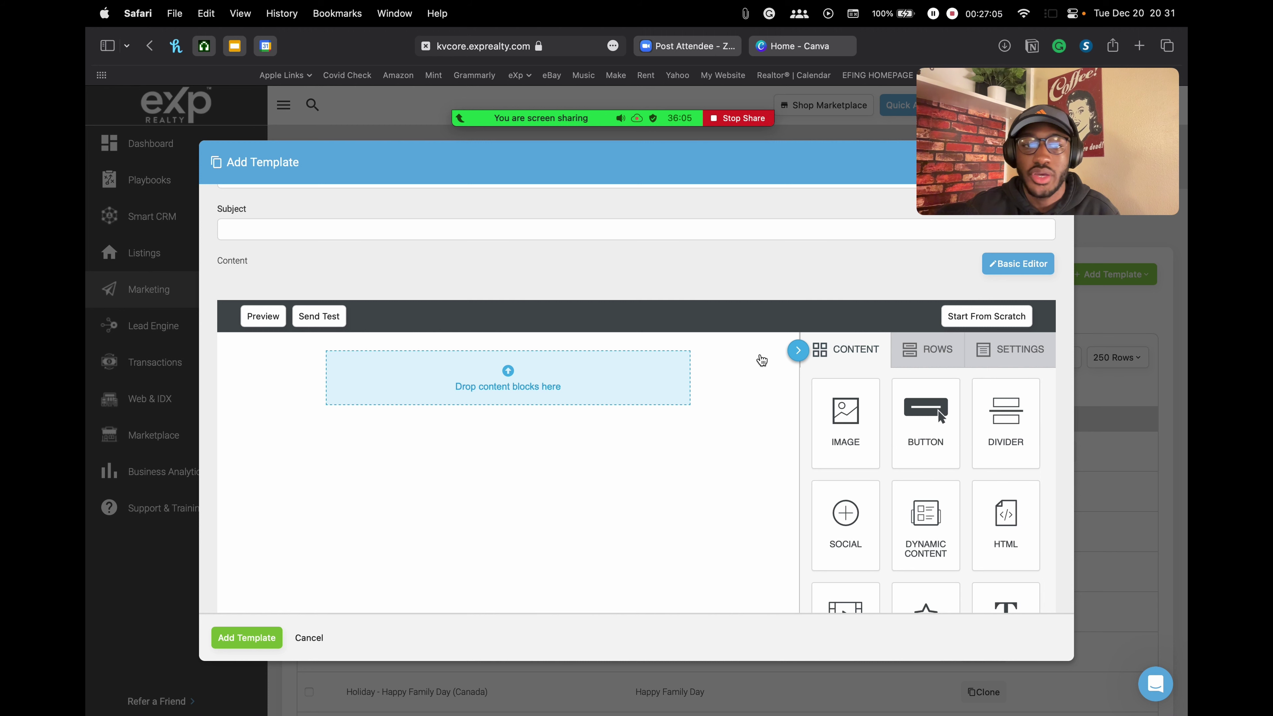
scroll(533, 397, "down", 4)
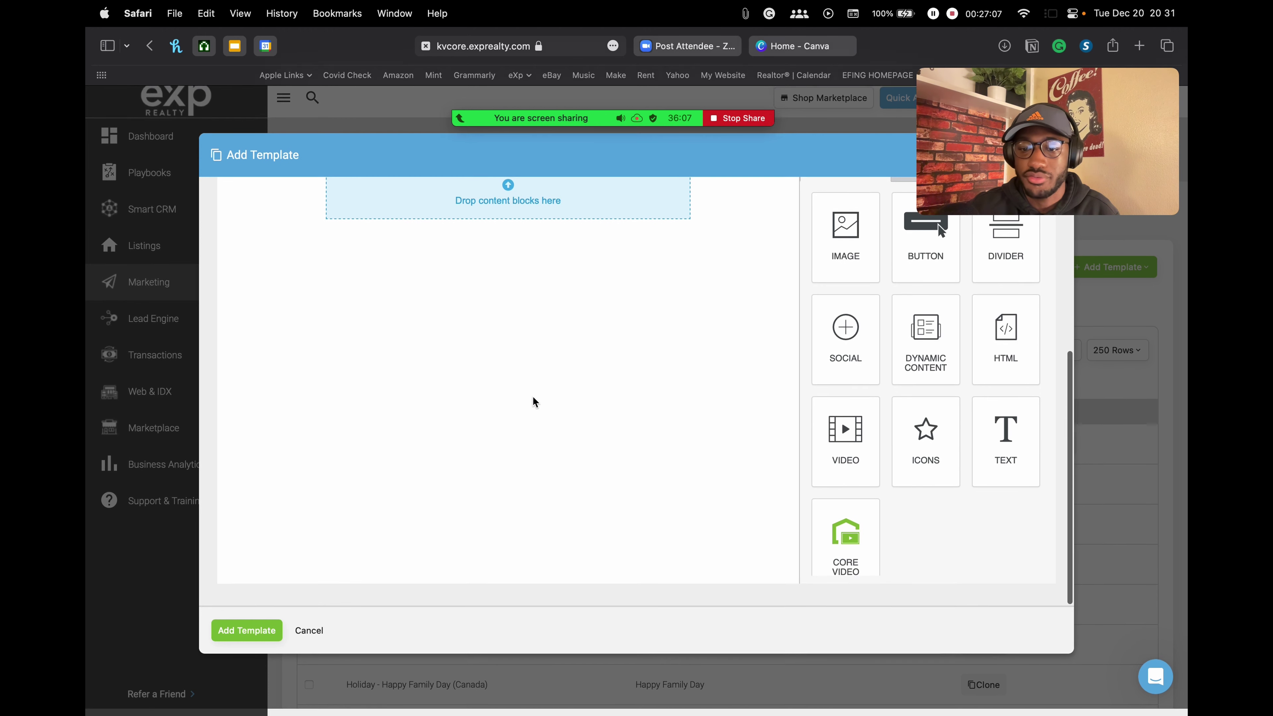
scroll(532, 399, "up", 6)
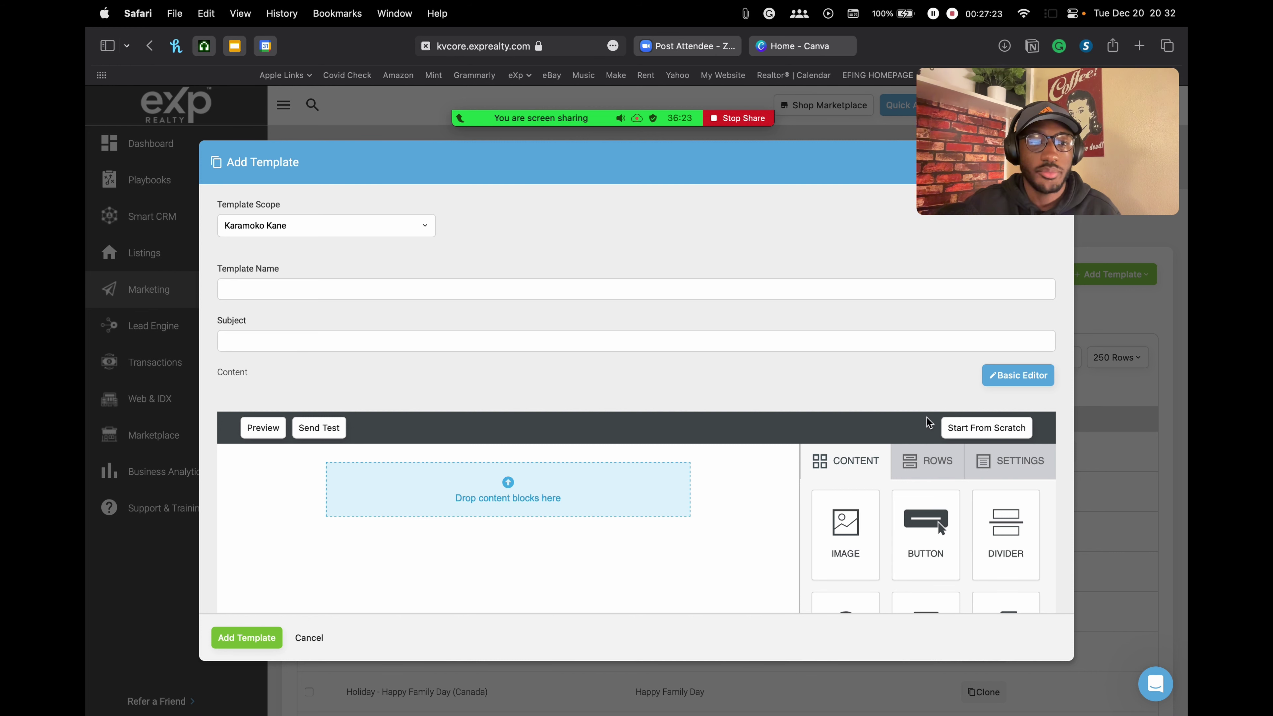
Step: Name the new email template "Happy Holiday"
left_click(635, 280)
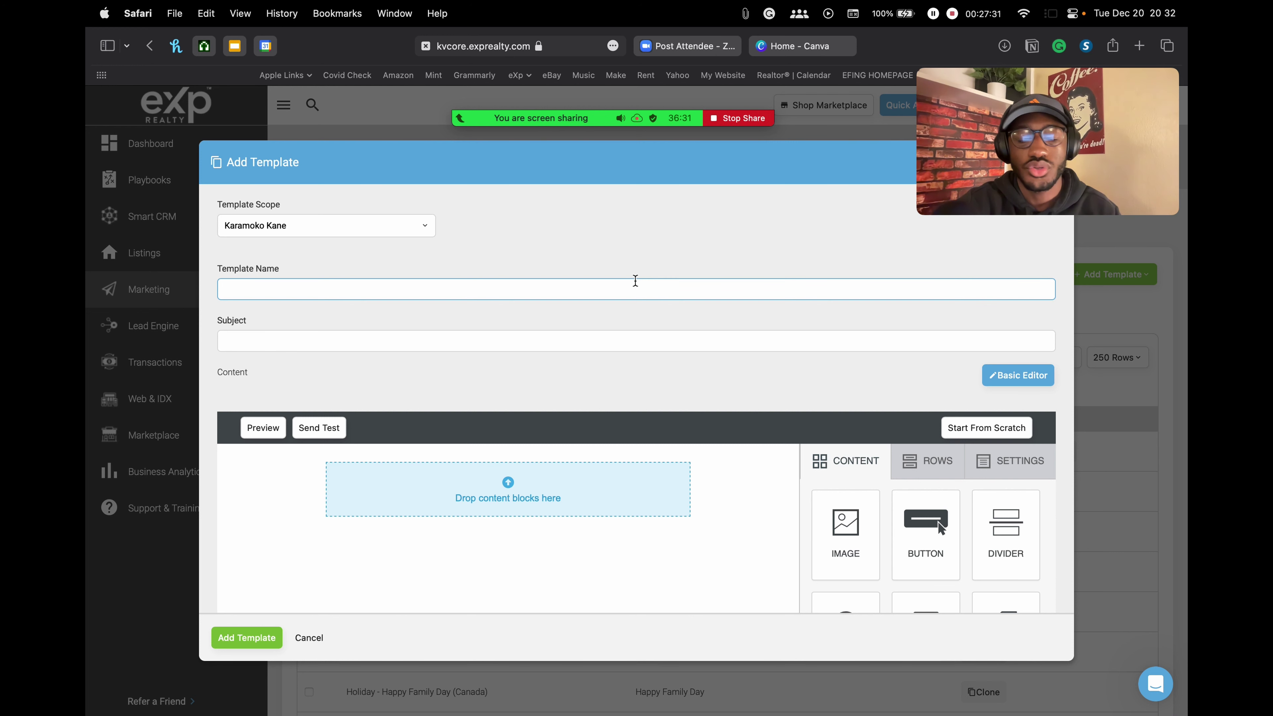
type("Hol")
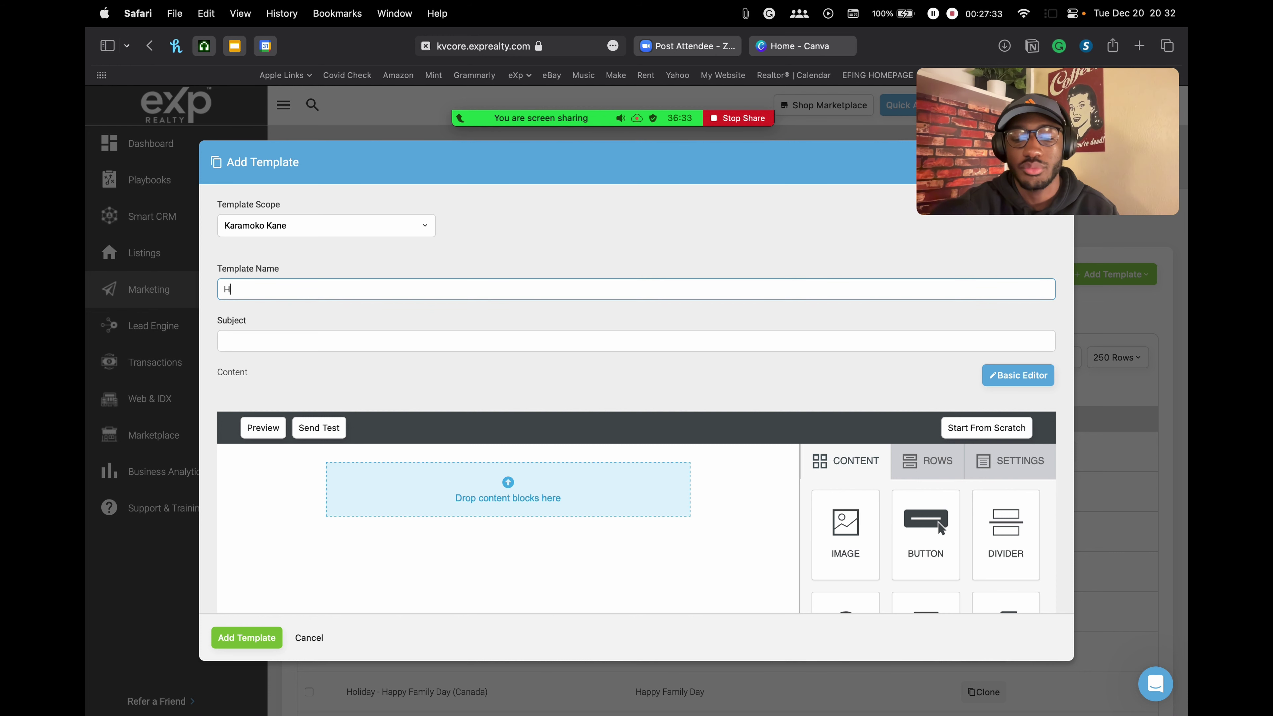
key("BackSpace")
key("BackSpace")
key("BackSpace")
type("Ha")
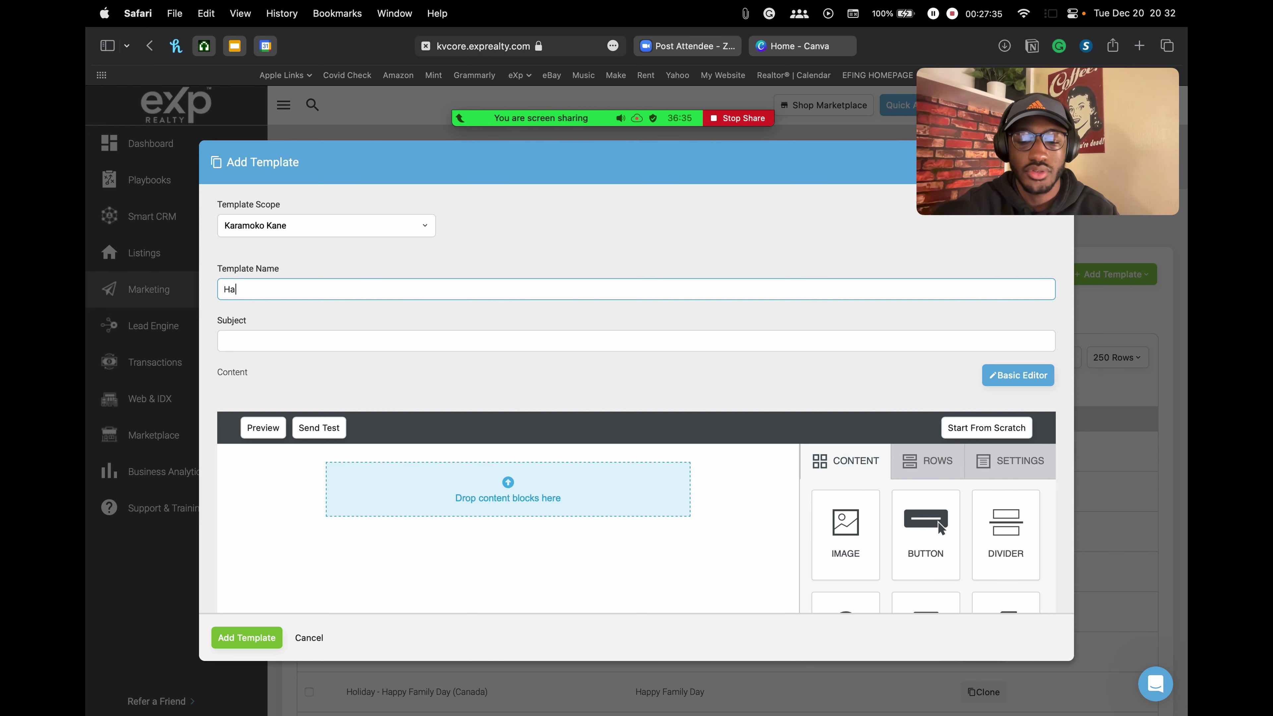
type("ppy Holiday")
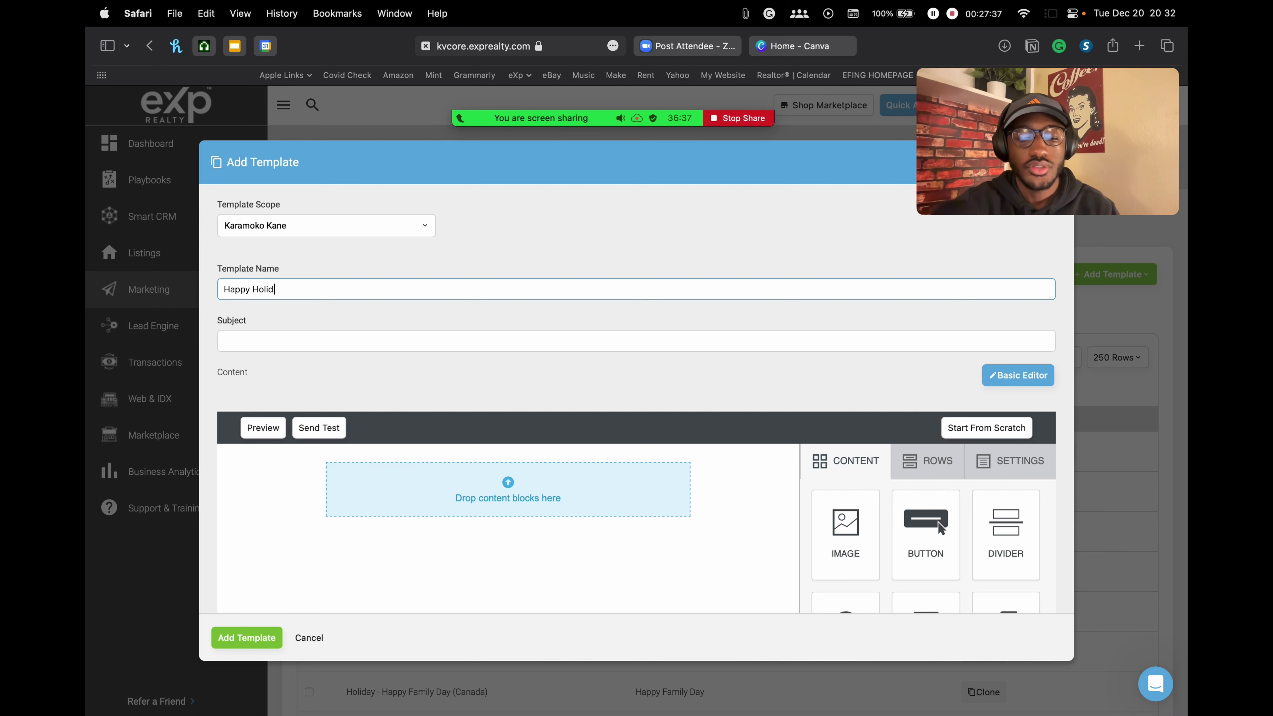
left_click(640, 317)
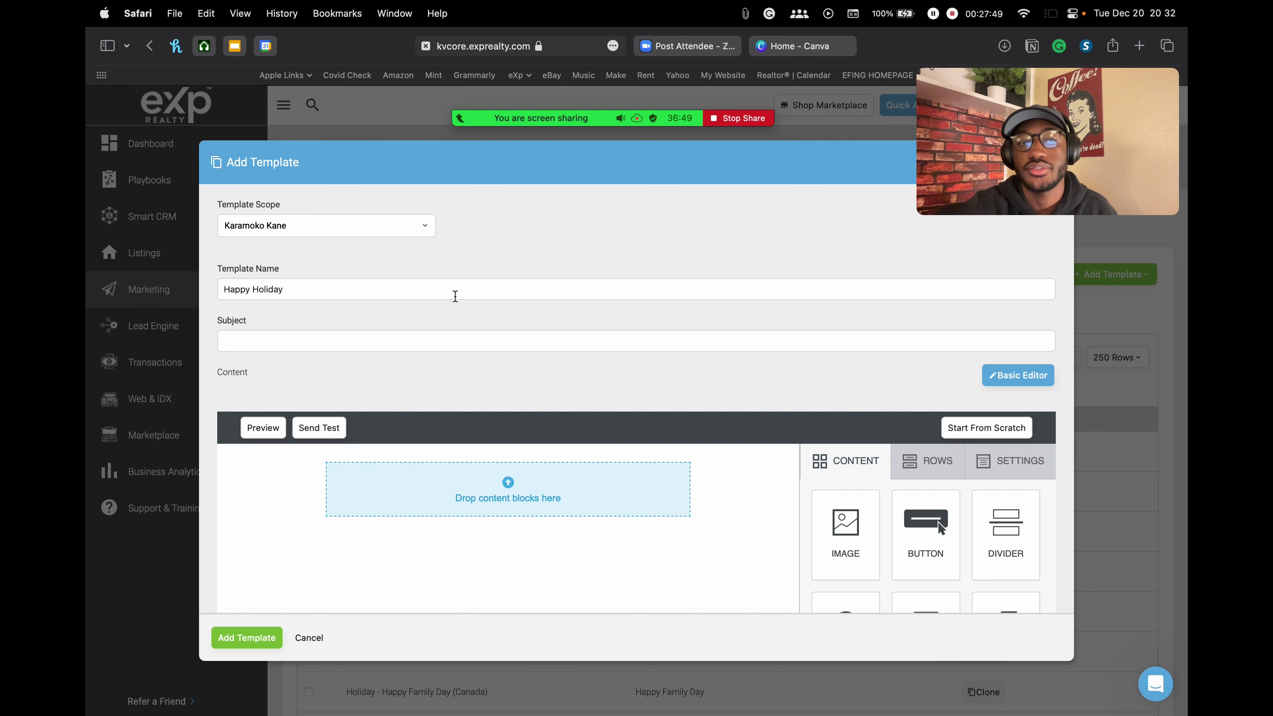
left_click_drag(231, 289, 312, 290)
left_click(298, 290)
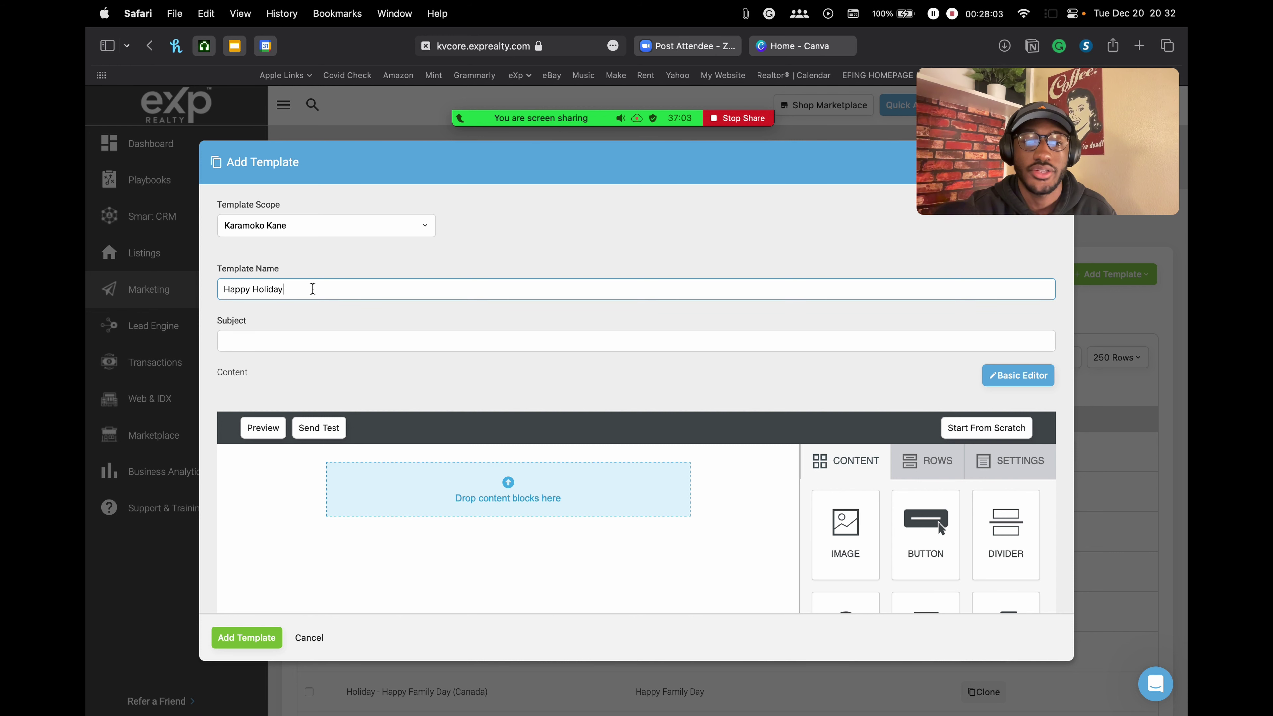
Step: Set the new email template's subject to "Happy Holidays"
scroll(494, 376, "down", 2)
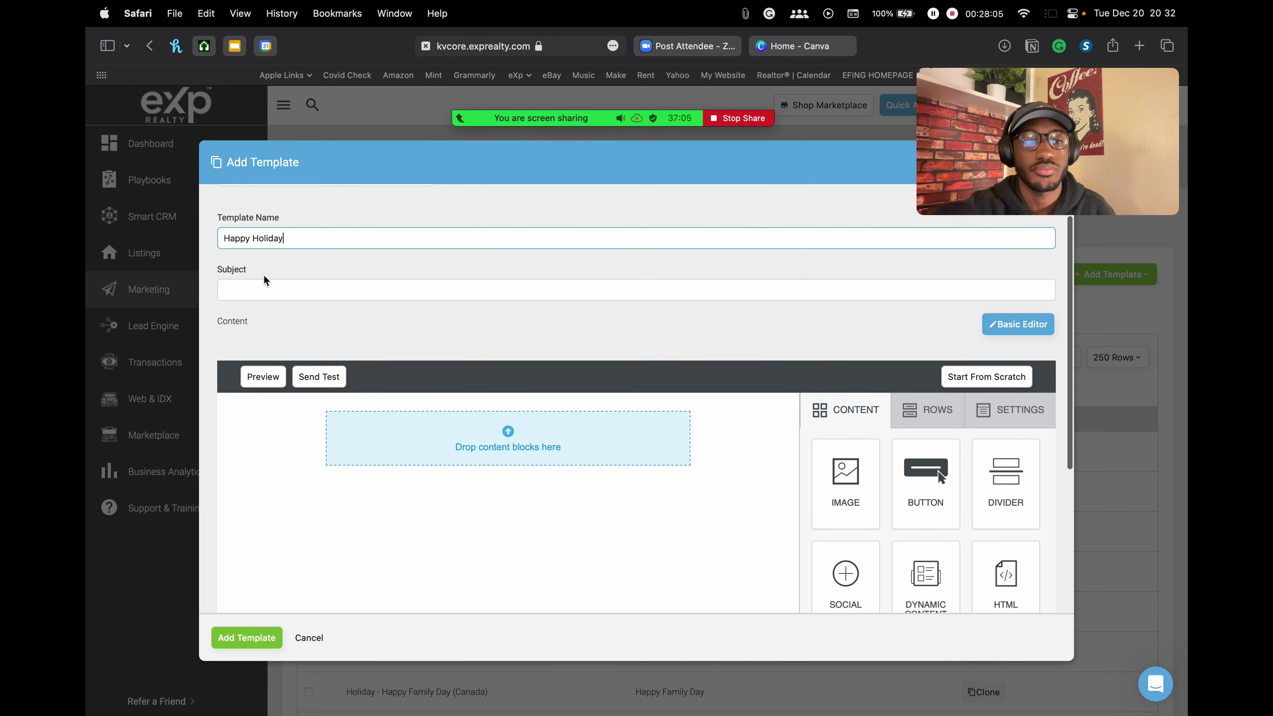
left_click(326, 289)
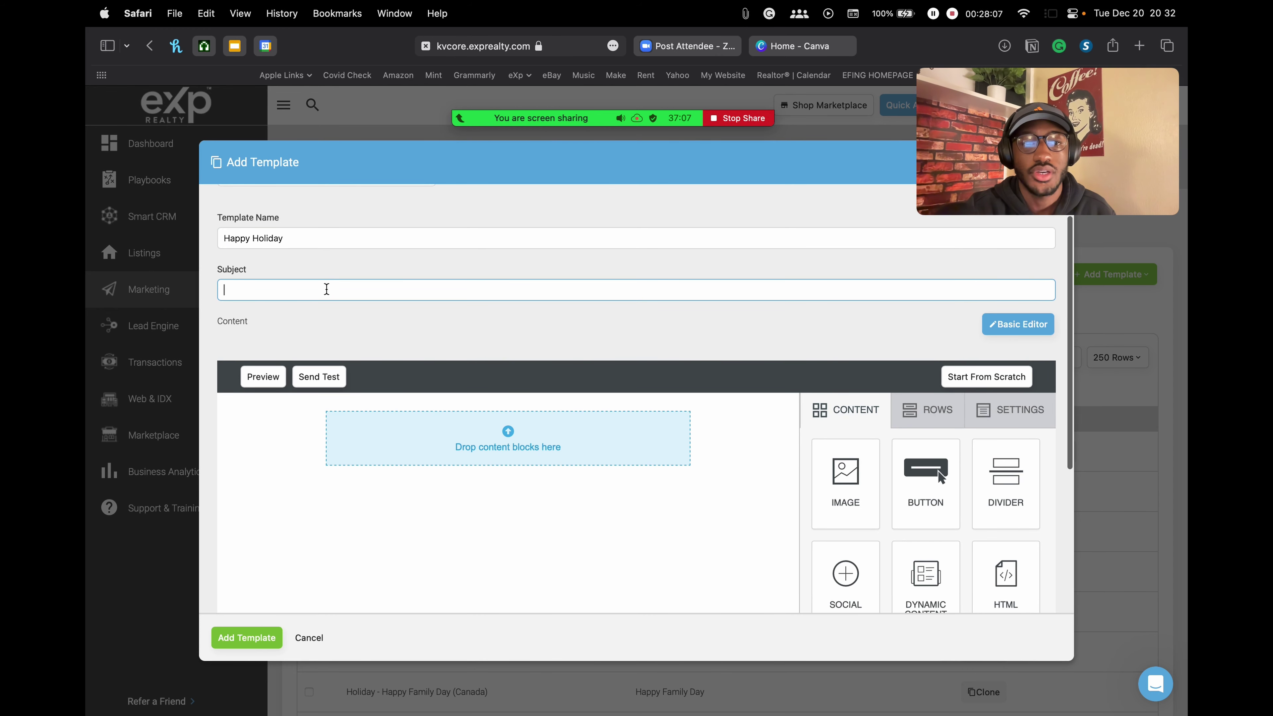
scroll(326, 289, "down", 1)
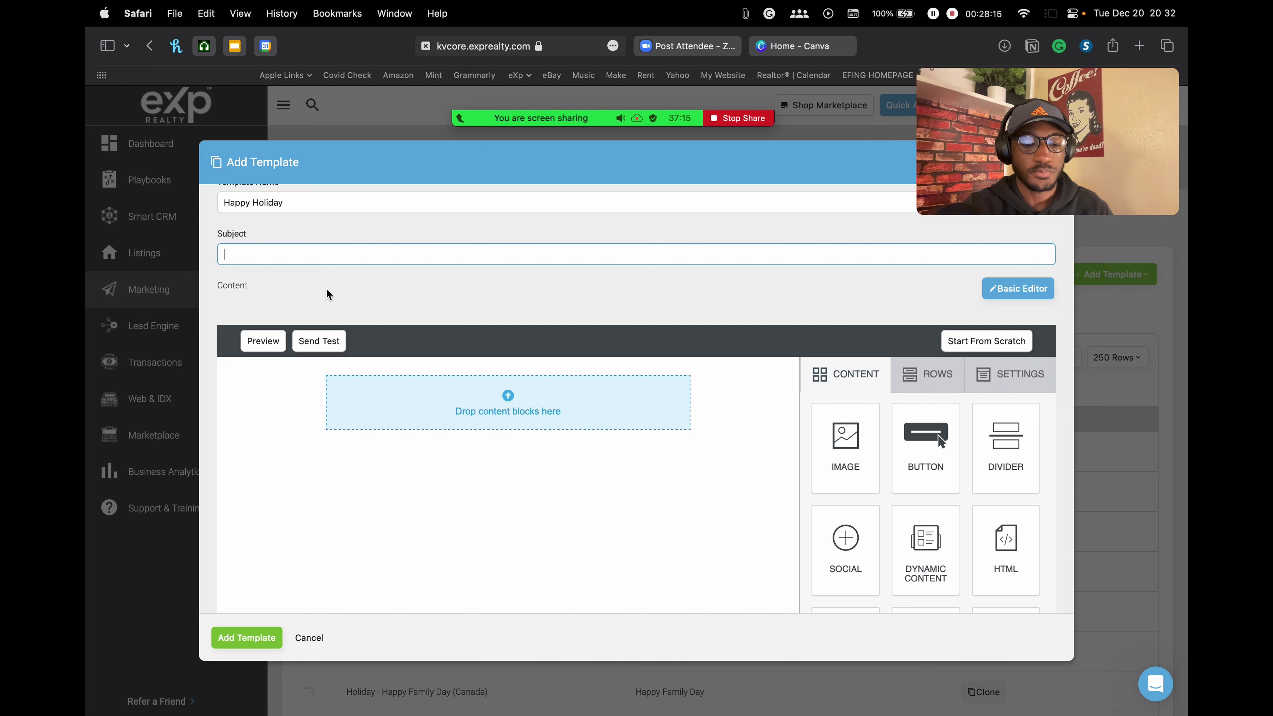
type("Happy")
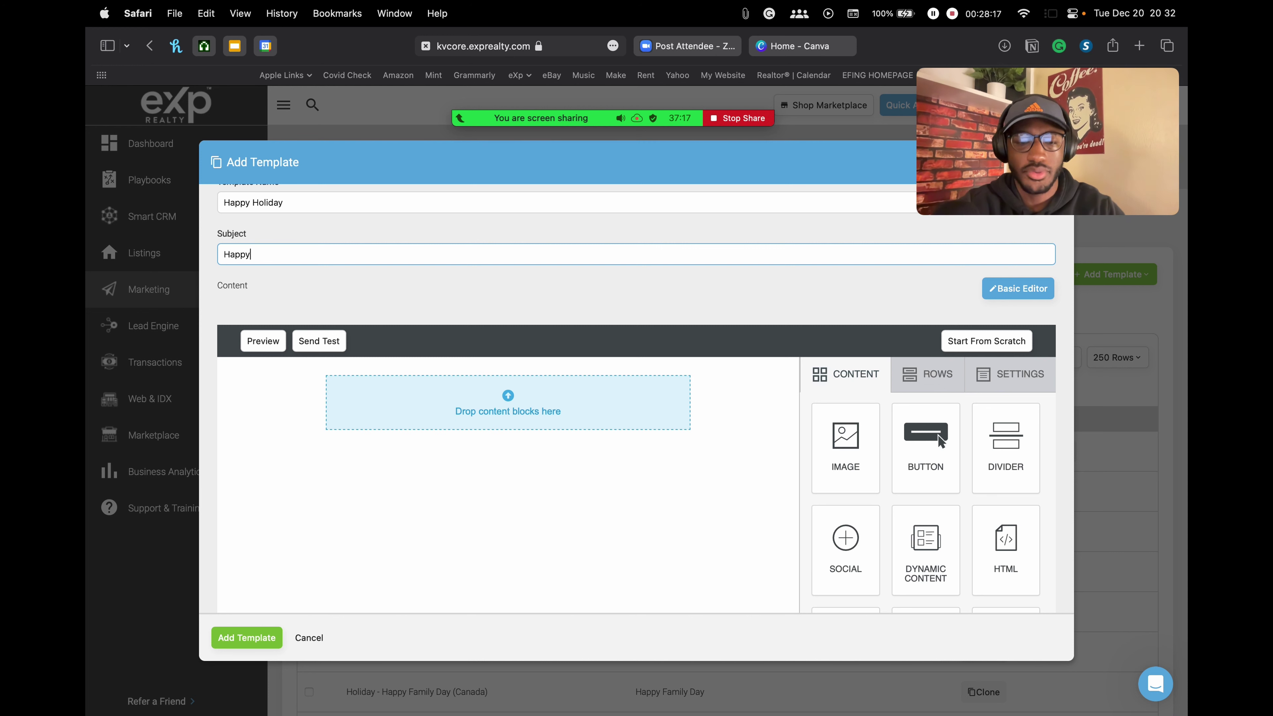
type(" Holidays")
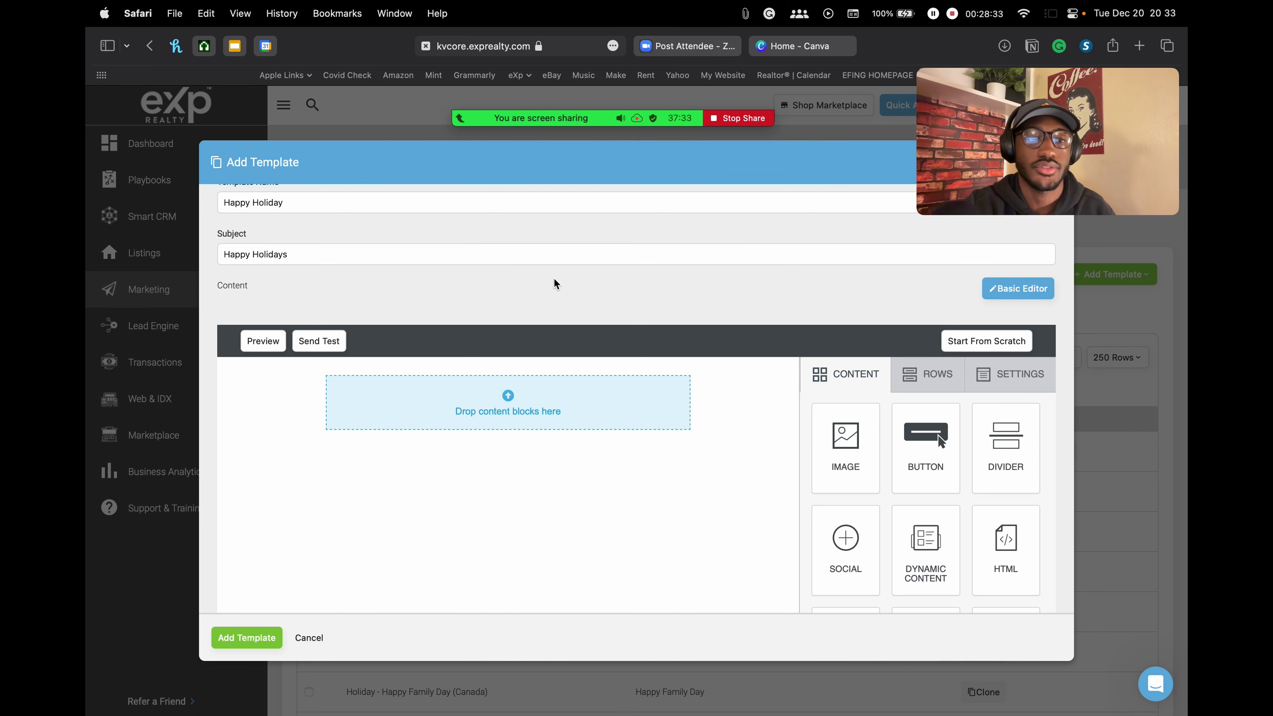
scroll(594, 274, "down", 3)
scroll(595, 281, "up", 6)
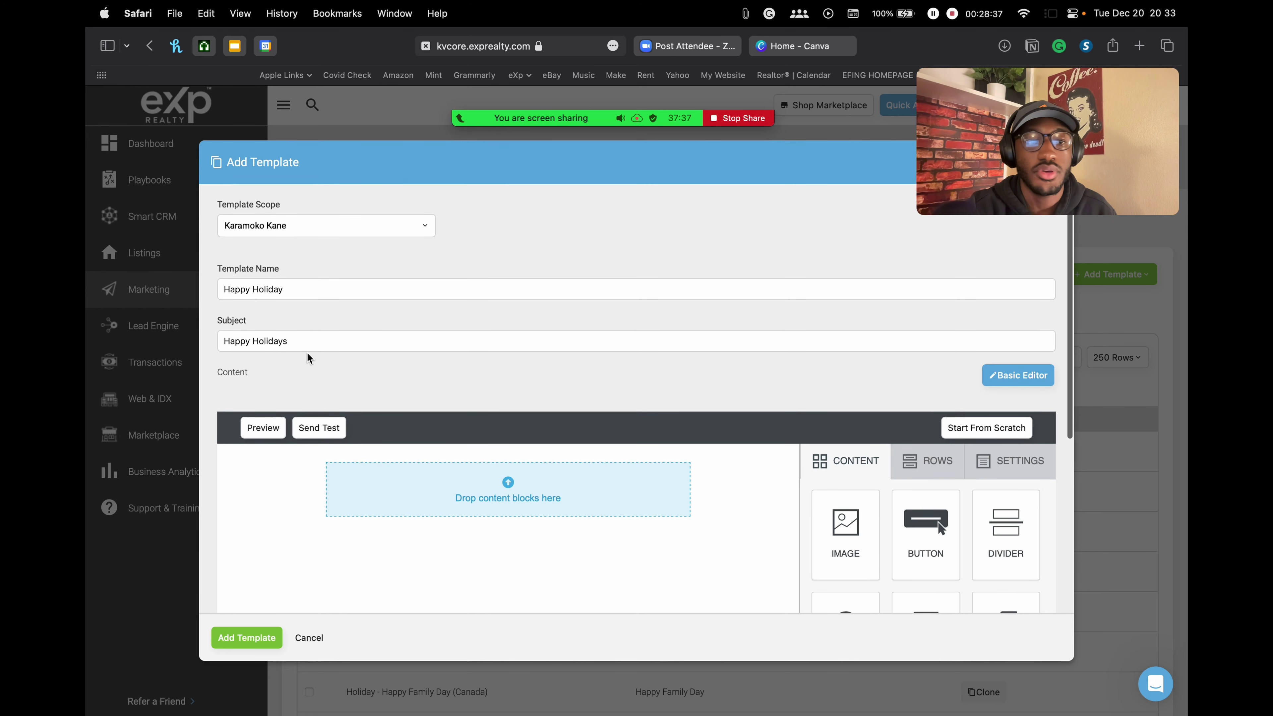
scroll(373, 354, "down", 10)
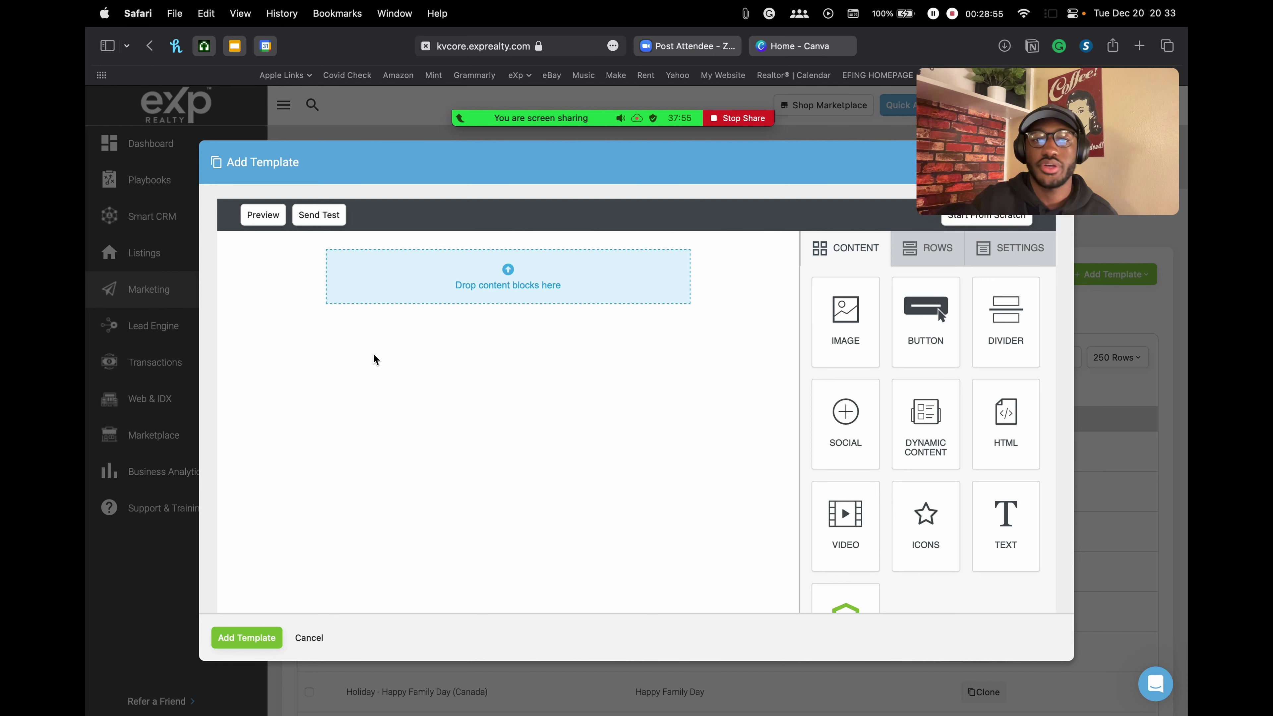
left_click_drag(1069, 116, 1023, 572)
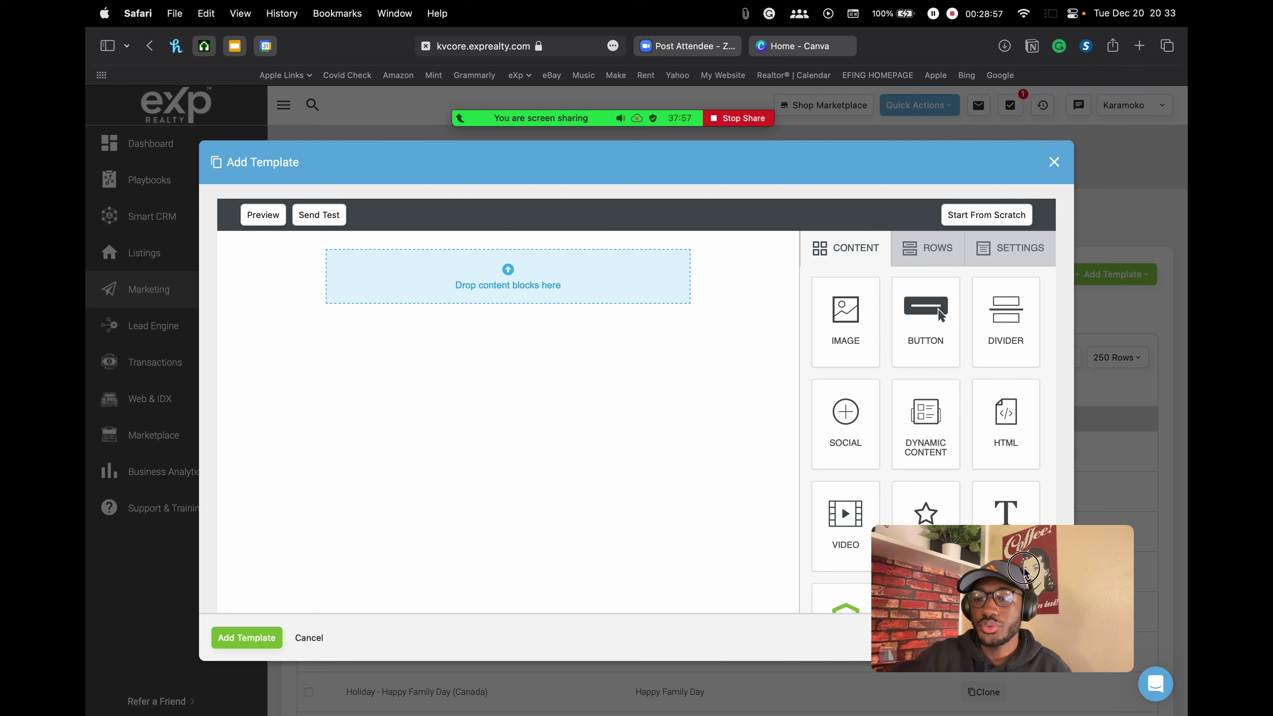
Step: Look over the Advanced Editor's content blocks and try to place an image block in the empty drop area
scroll(554, 295, "up", 2)
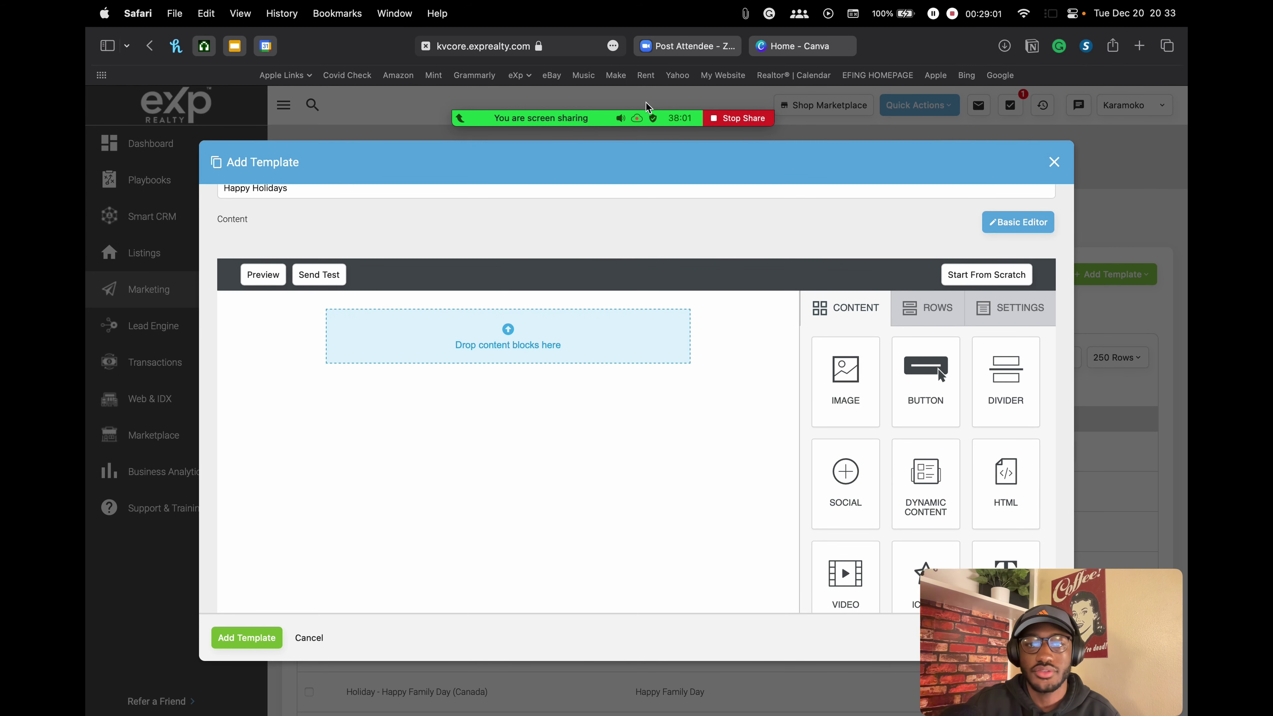
mouse_move(639, 119)
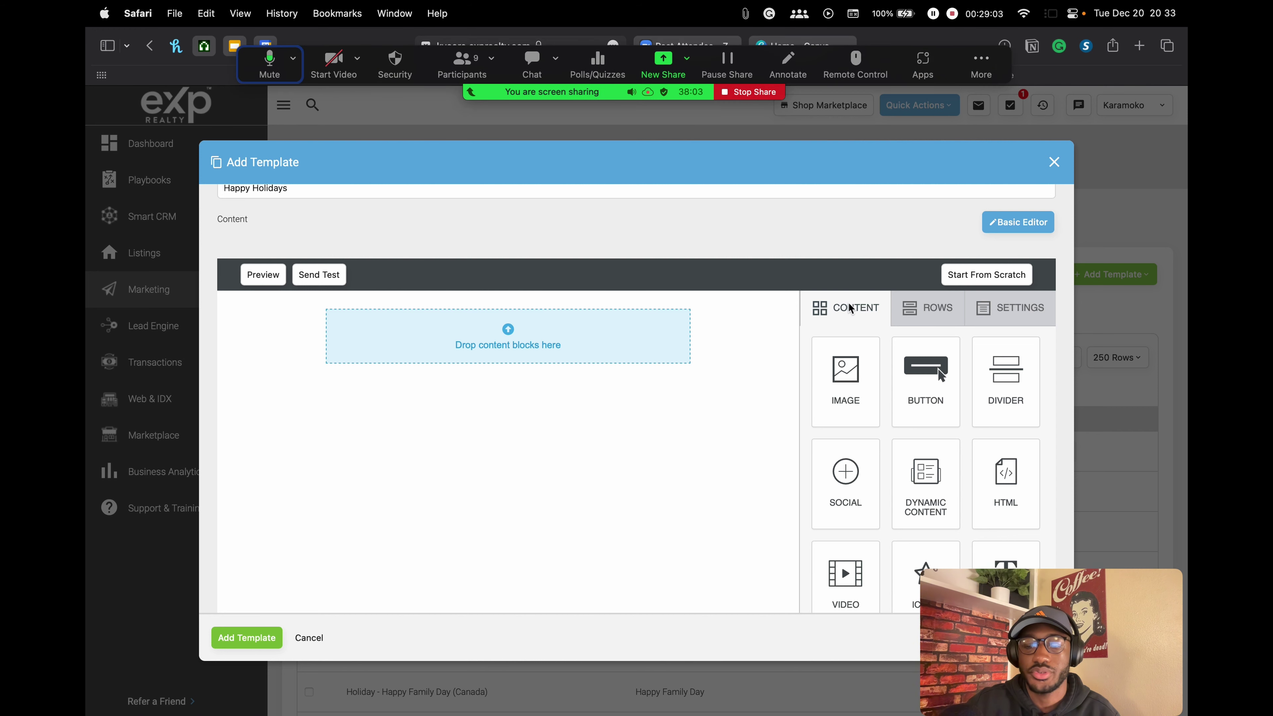
scroll(851, 275, "up", 2)
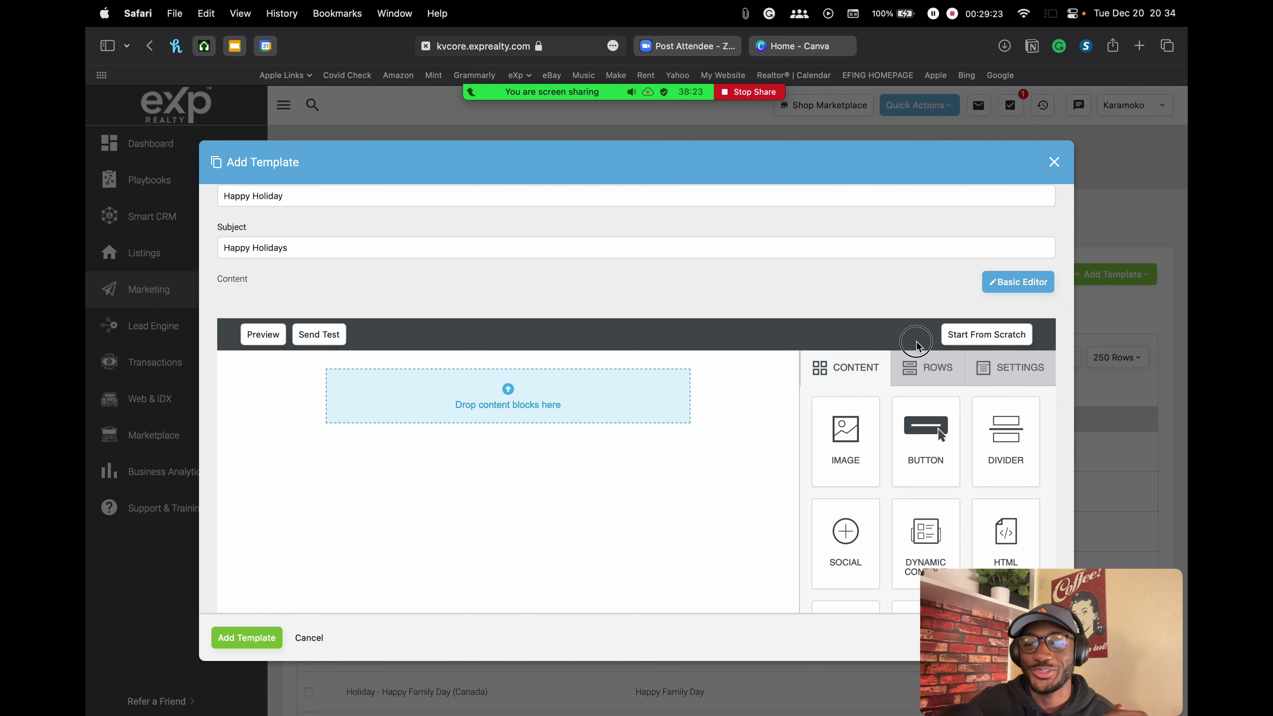
scroll(863, 320, "down", 3)
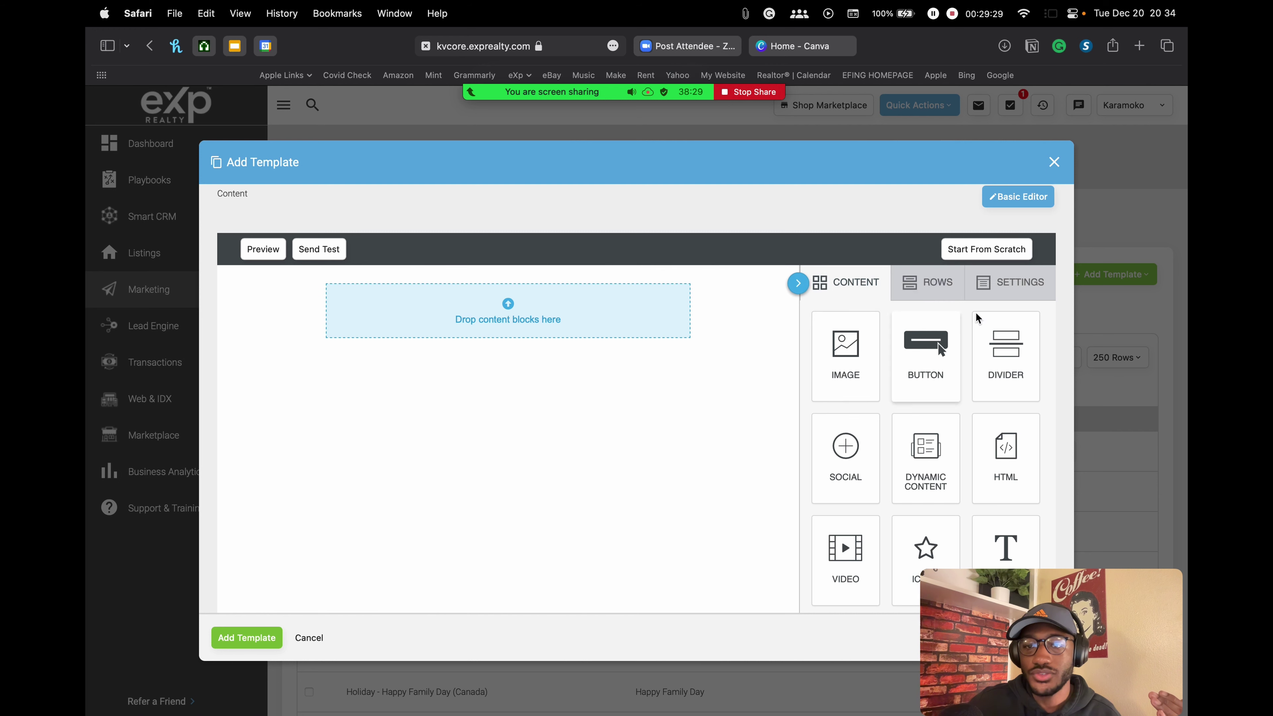
scroll(935, 361, "down", 1)
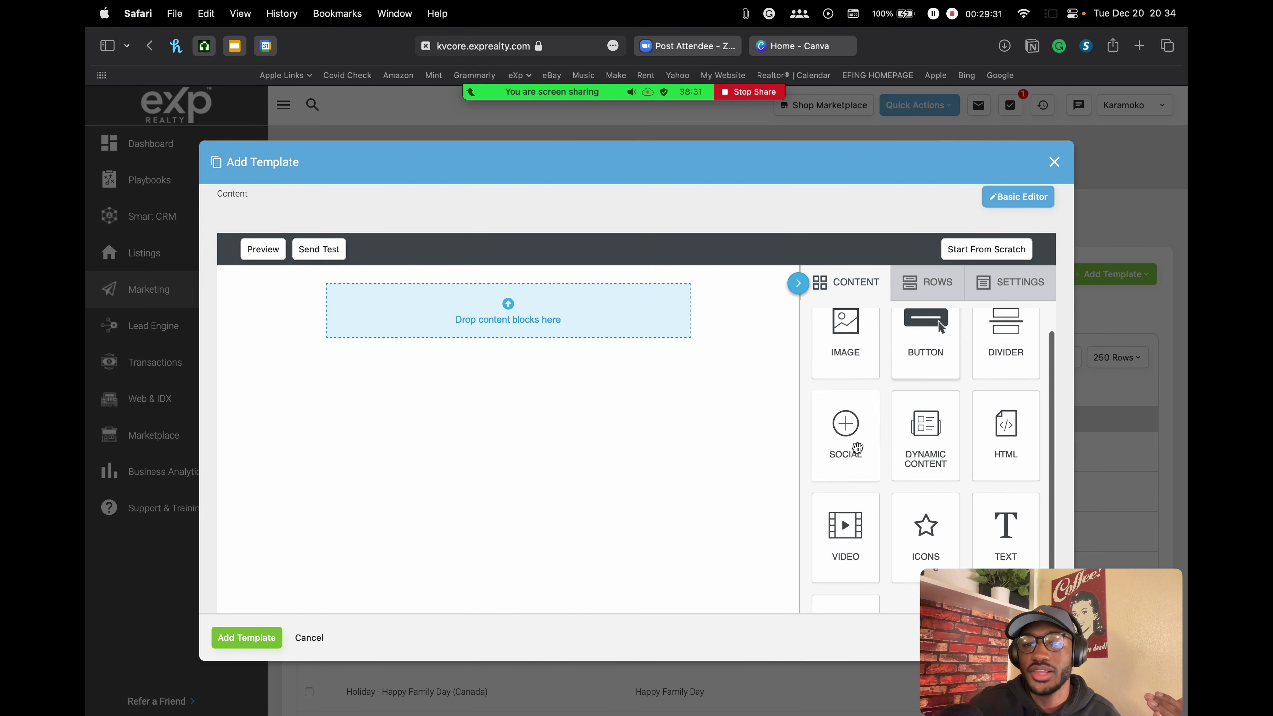
scroll(932, 374, "up", 1)
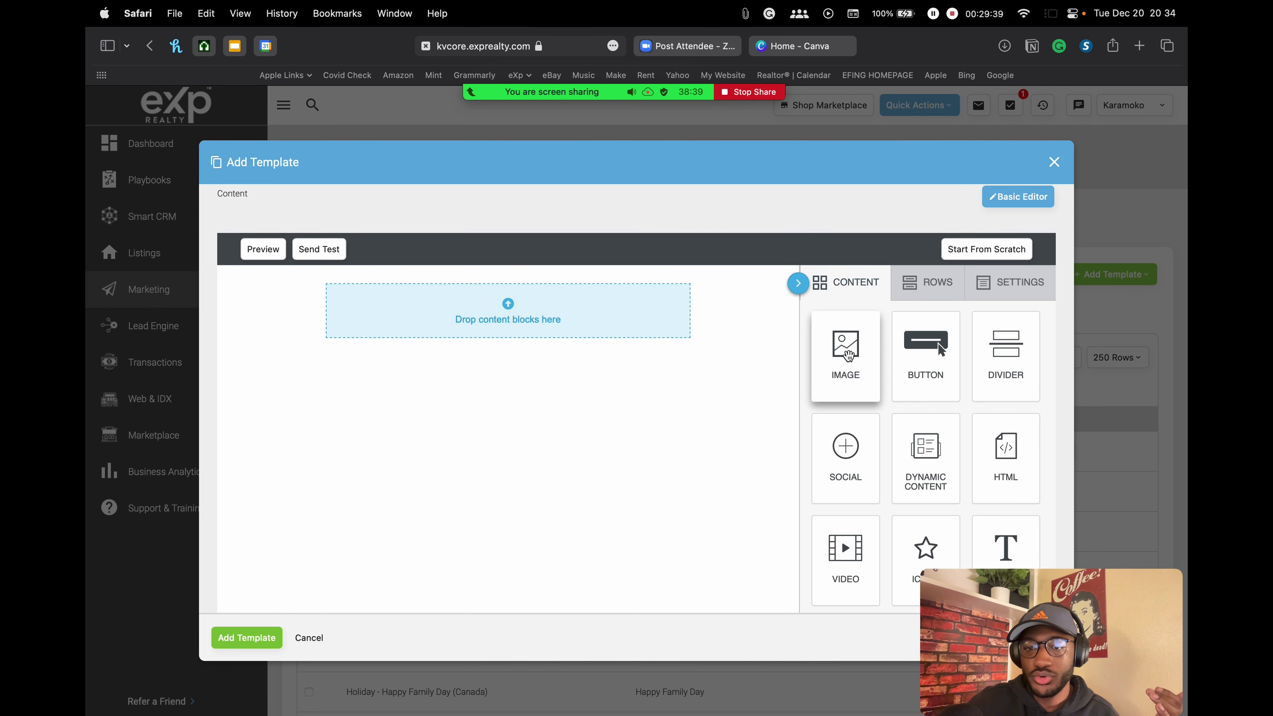
left_click_drag(861, 355, 537, 320)
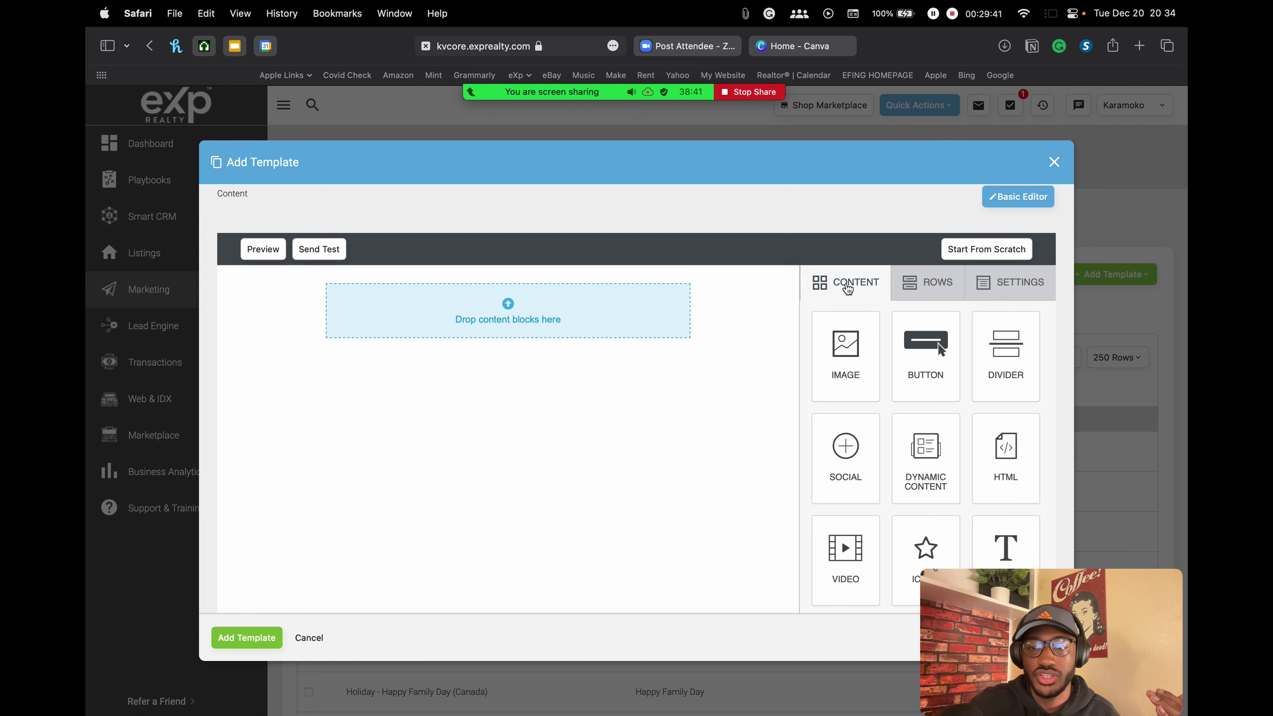
Step: Browse the row layouts and insert a row with two equal columns above the single-column row
left_click(934, 290)
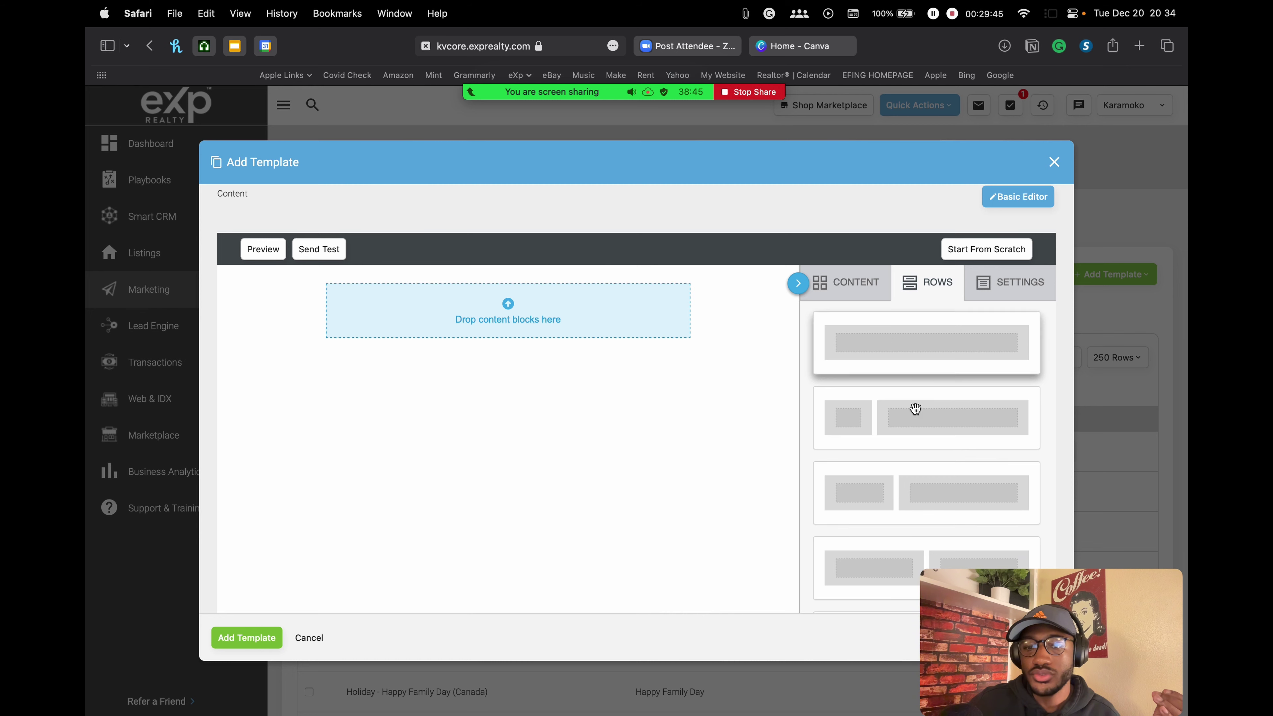
scroll(907, 381, "down", 2)
scroll(904, 360, "up", 2)
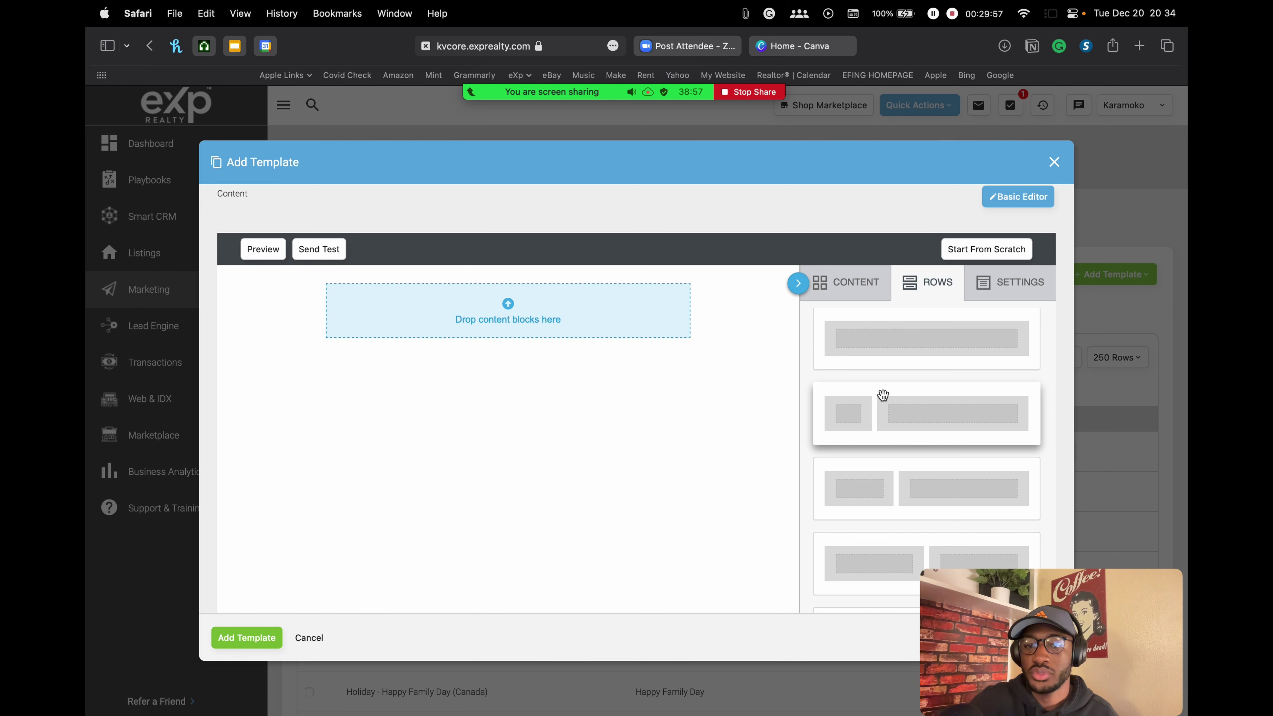
scroll(905, 425, "down", 3)
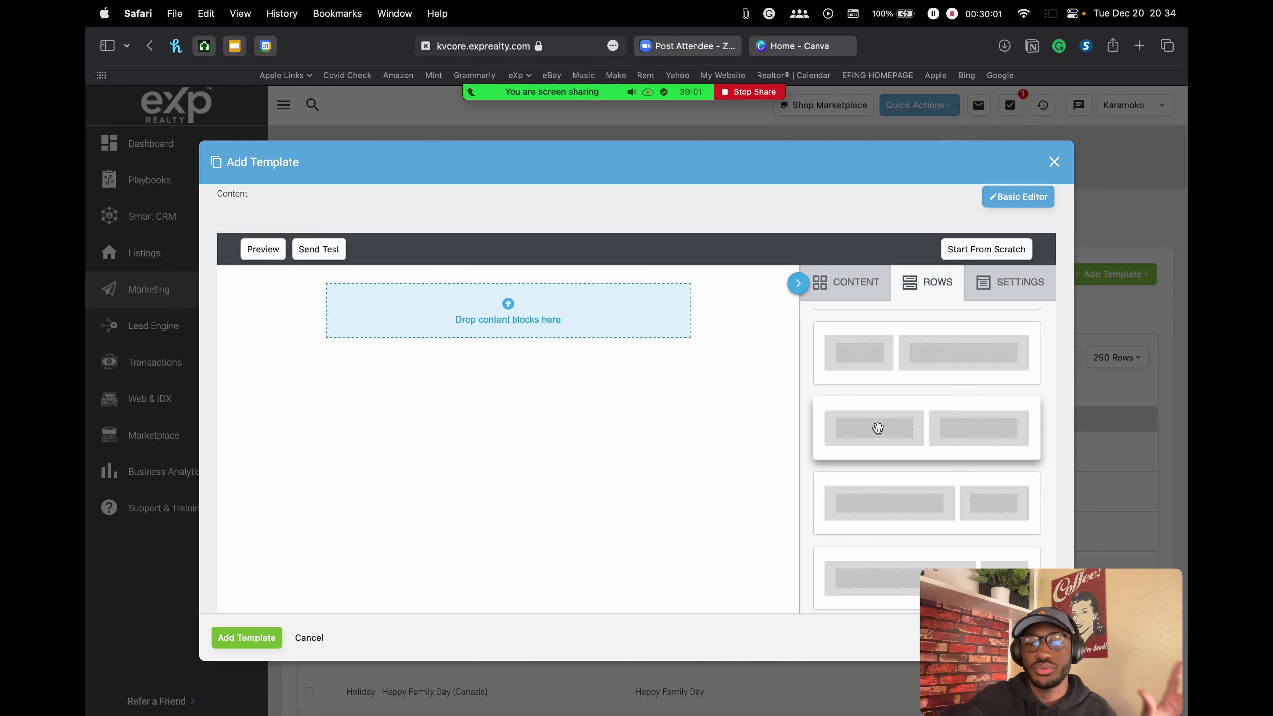
left_click_drag(947, 428, 484, 306)
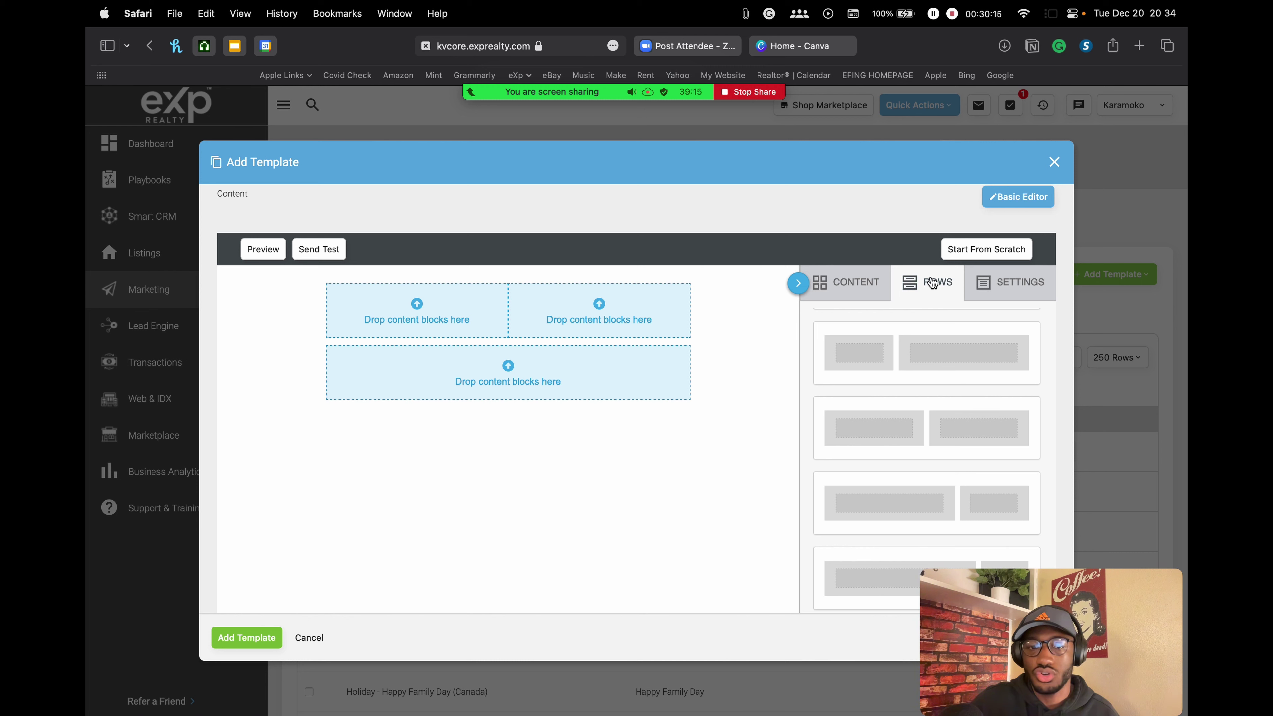
Step: Add a two-column row with a wide left column and a narrow right column below the single-column row
left_click(852, 288)
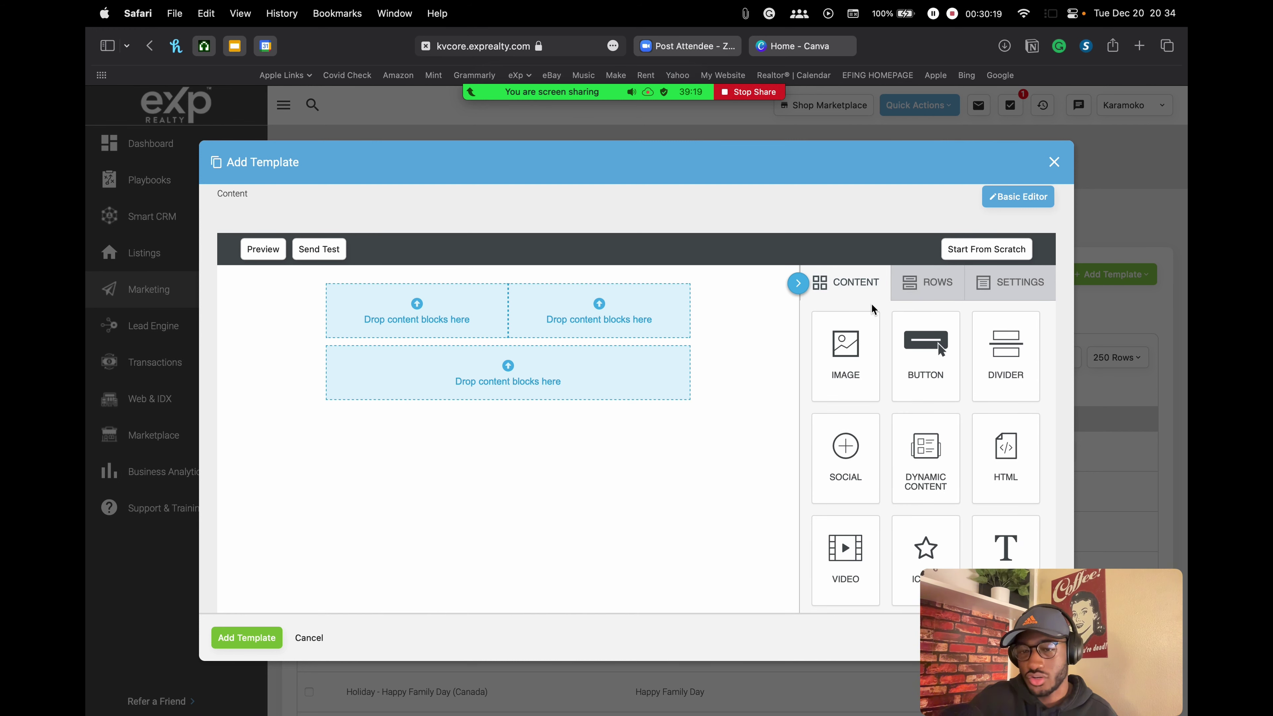
scroll(1046, 487, "down", 1)
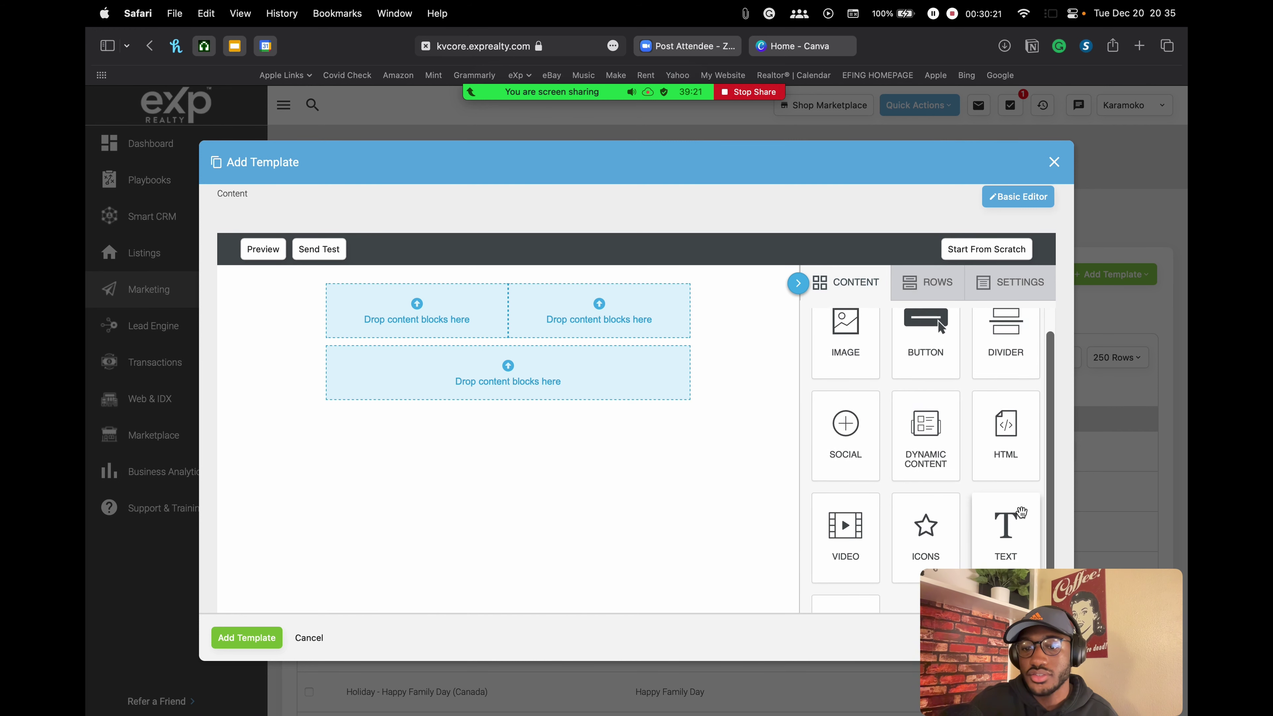
scroll(849, 545, "up", 1)
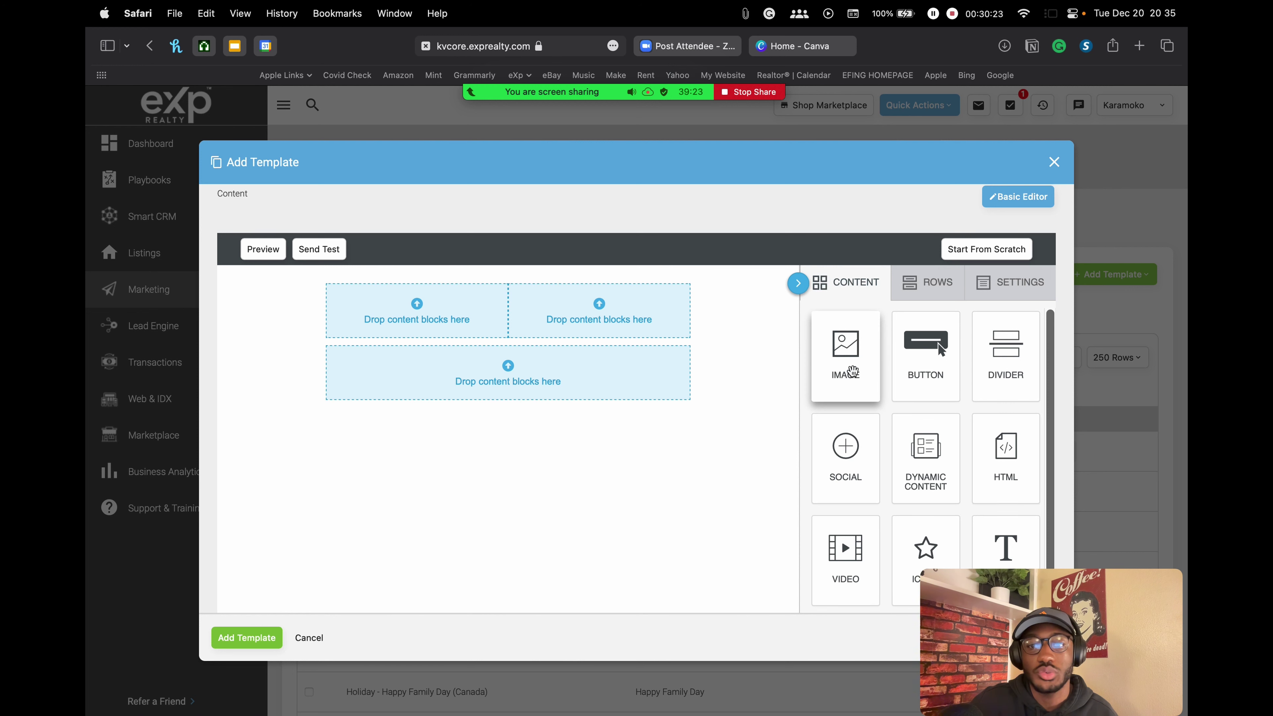
left_click(927, 281)
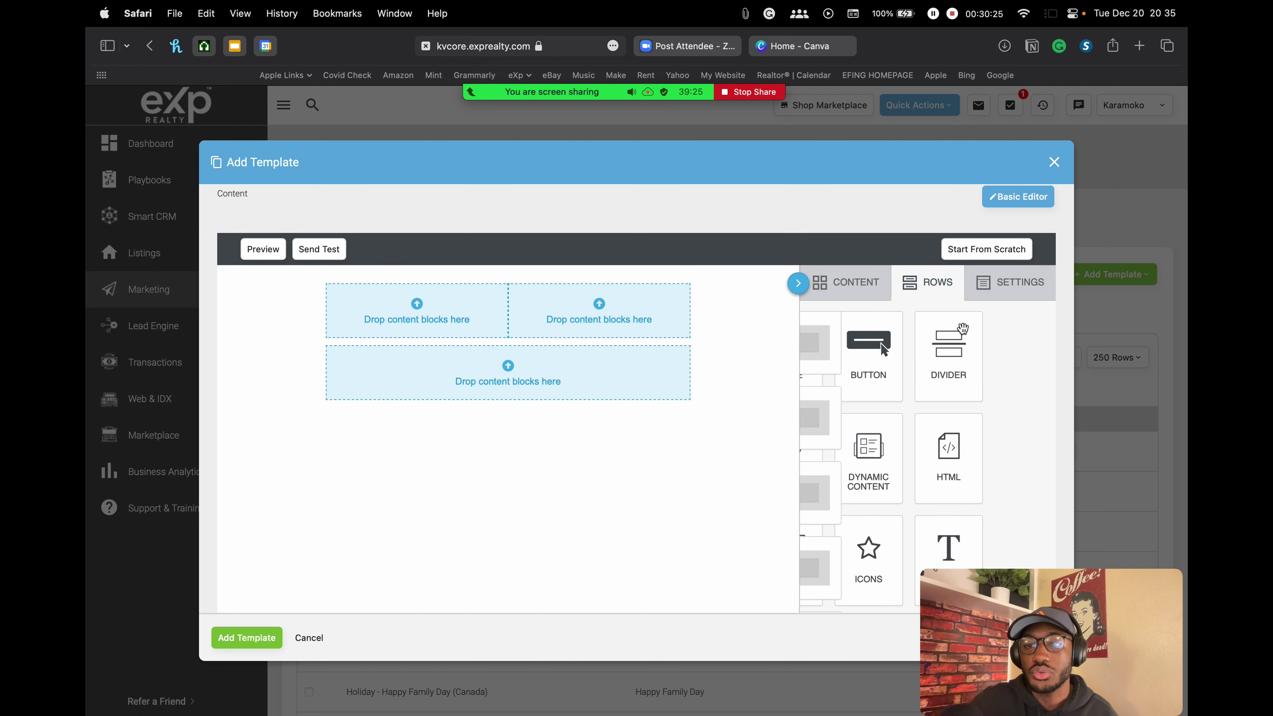
scroll(957, 394, "down", 5)
left_click_drag(957, 434, 524, 401)
Step: Add two rows of three equal columns each at the end of the template layout
scroll(923, 446, "down", 3)
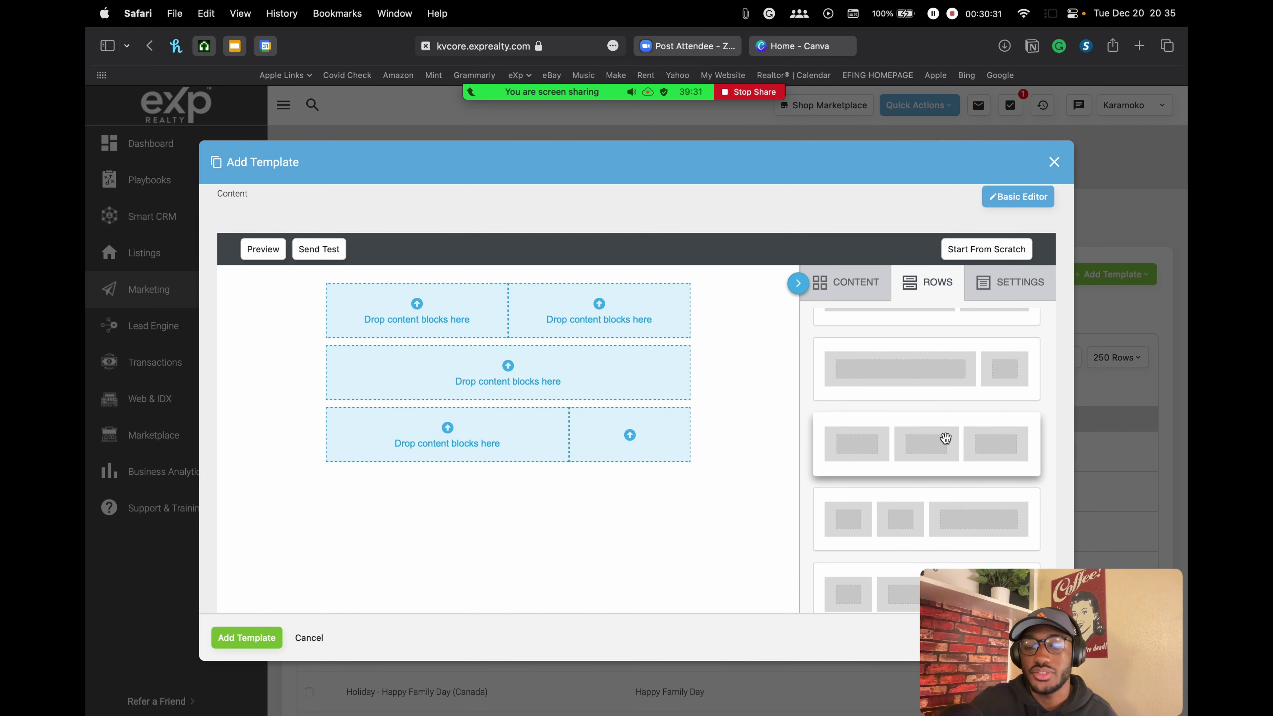
left_click_drag(952, 443, 568, 451)
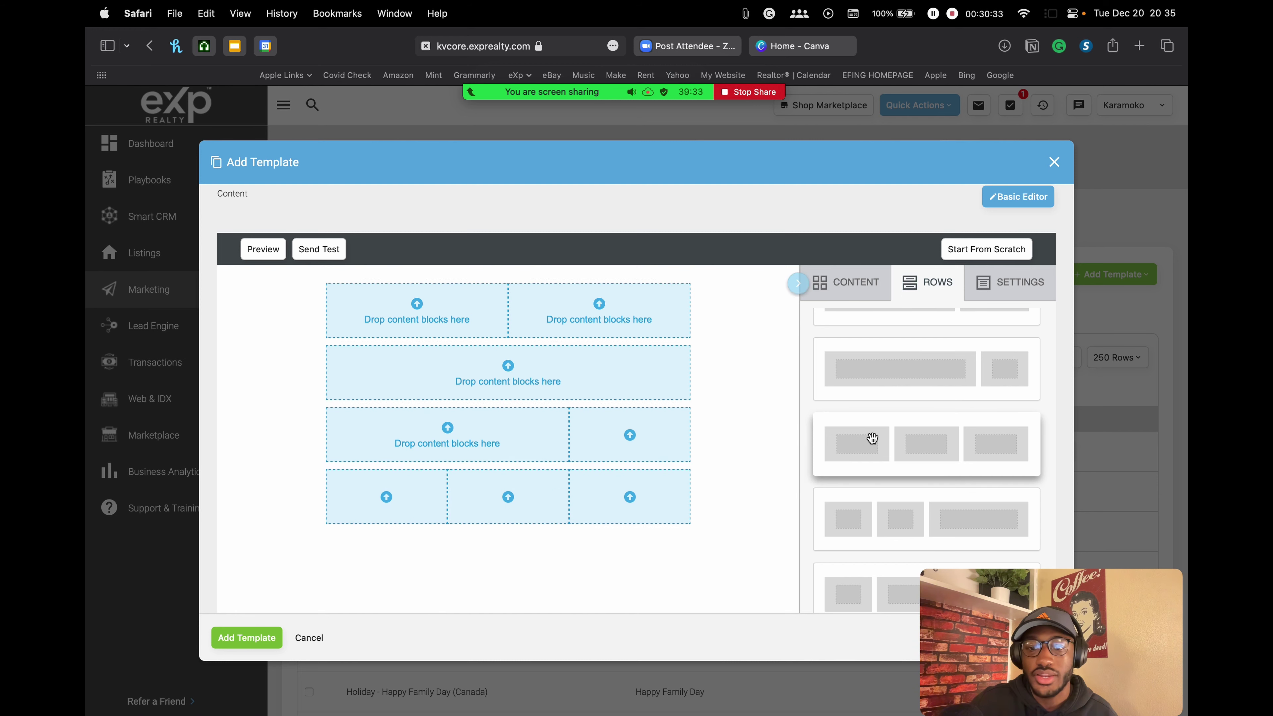
left_click_drag(853, 441, 534, 512)
Step: Add a three-column row with a wide middle column between two narrow ones at the end of the layout
scroll(881, 449, "down", 3)
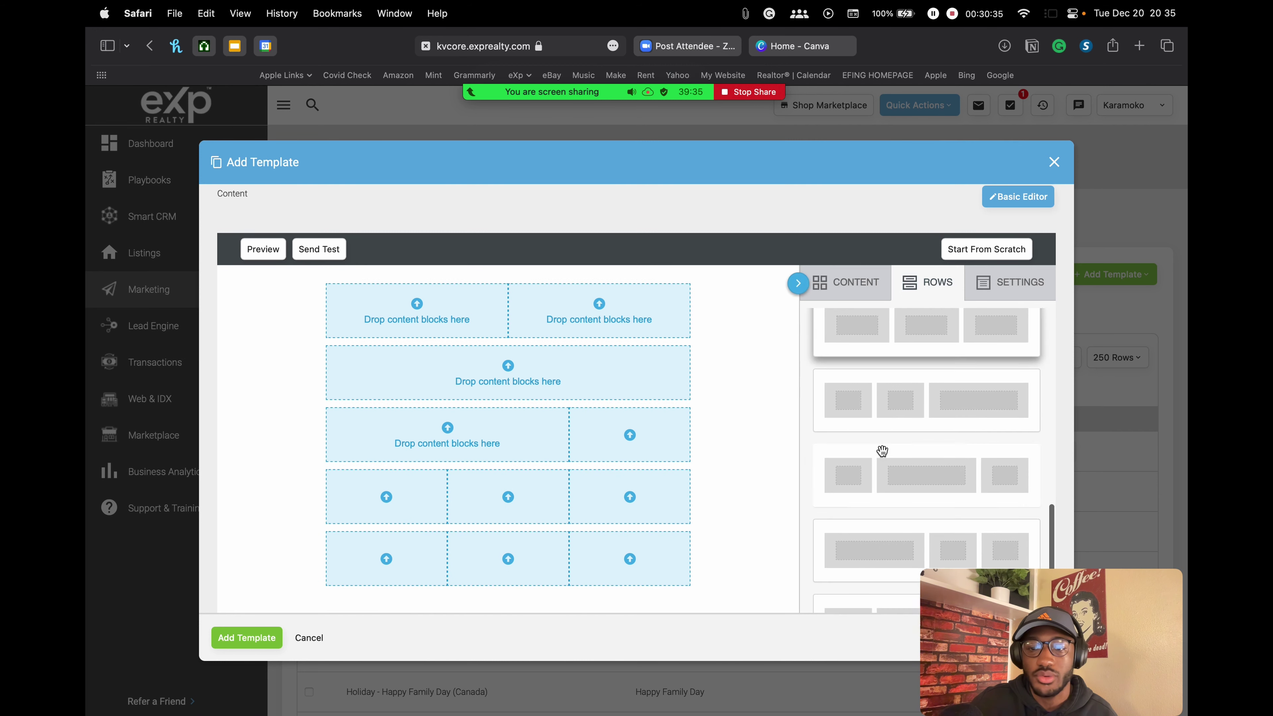
left_click_drag(951, 483, 559, 569)
scroll(534, 481, "down", 3)
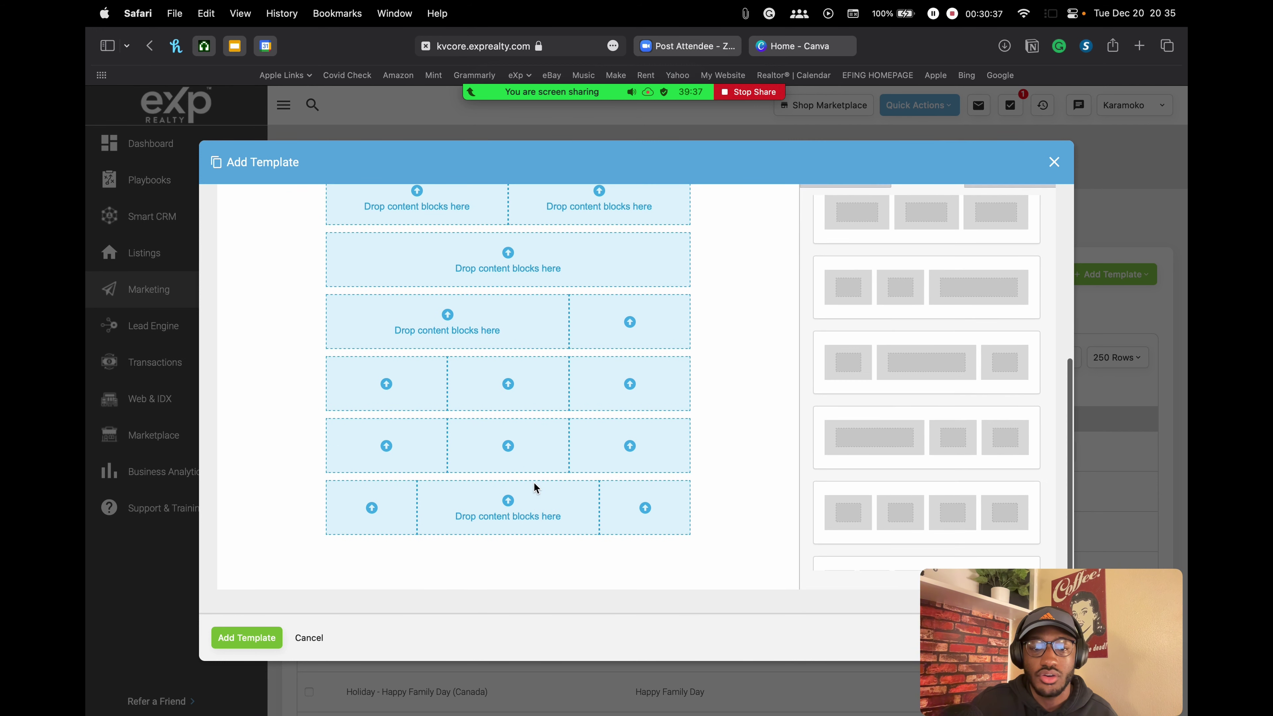
scroll(618, 451, "up", 4)
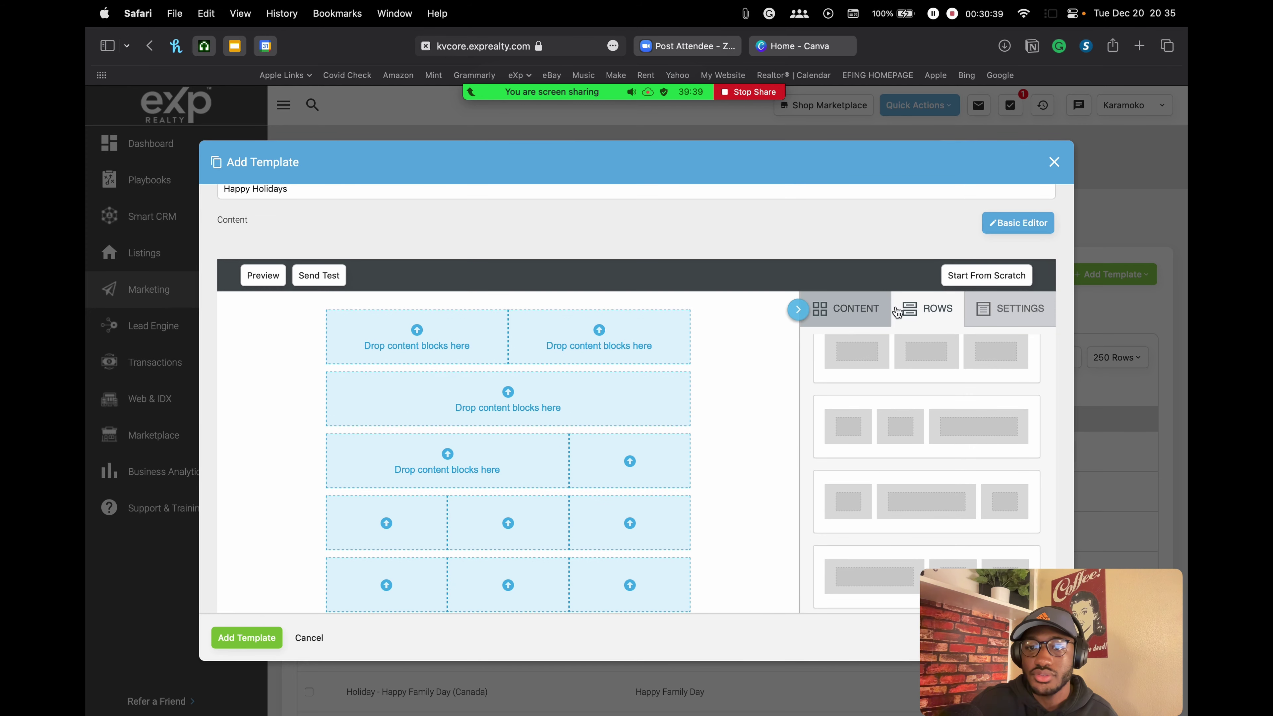
scroll(532, 391, "down", 5)
scroll(627, 358, "up", 3)
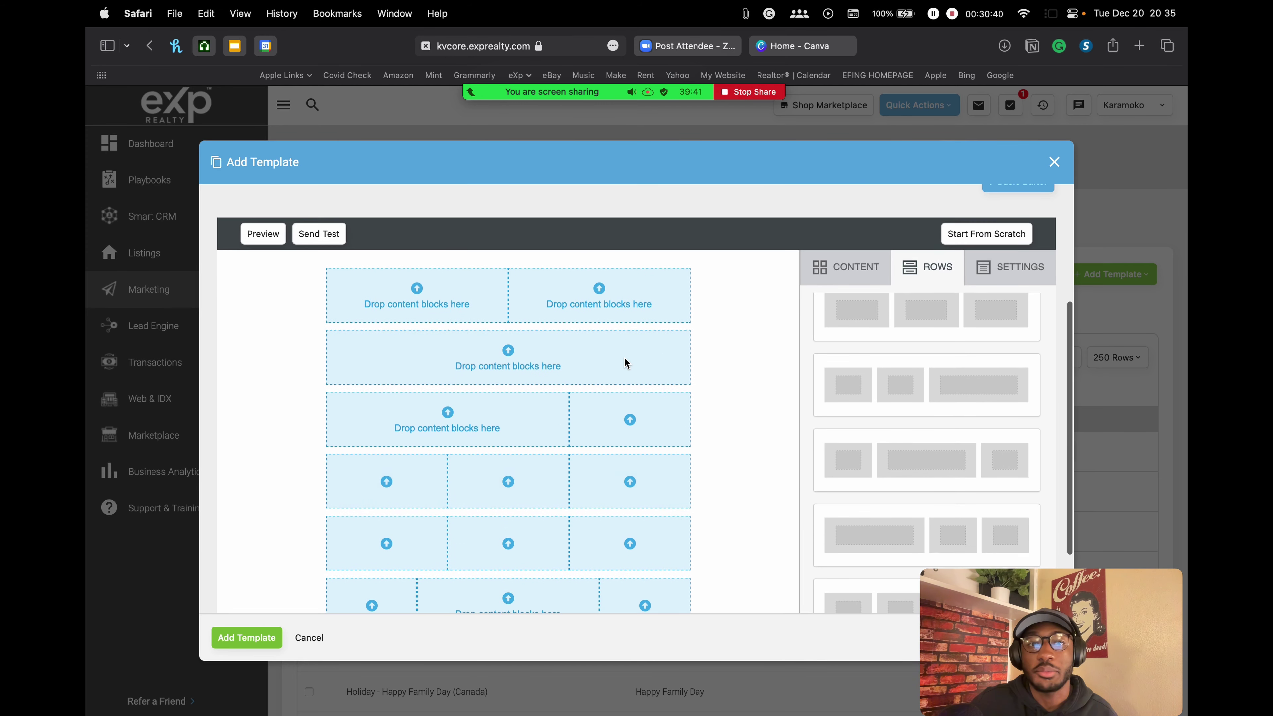
Step: Place an image block in the first row's left column and a button block in its right column
left_click(842, 271)
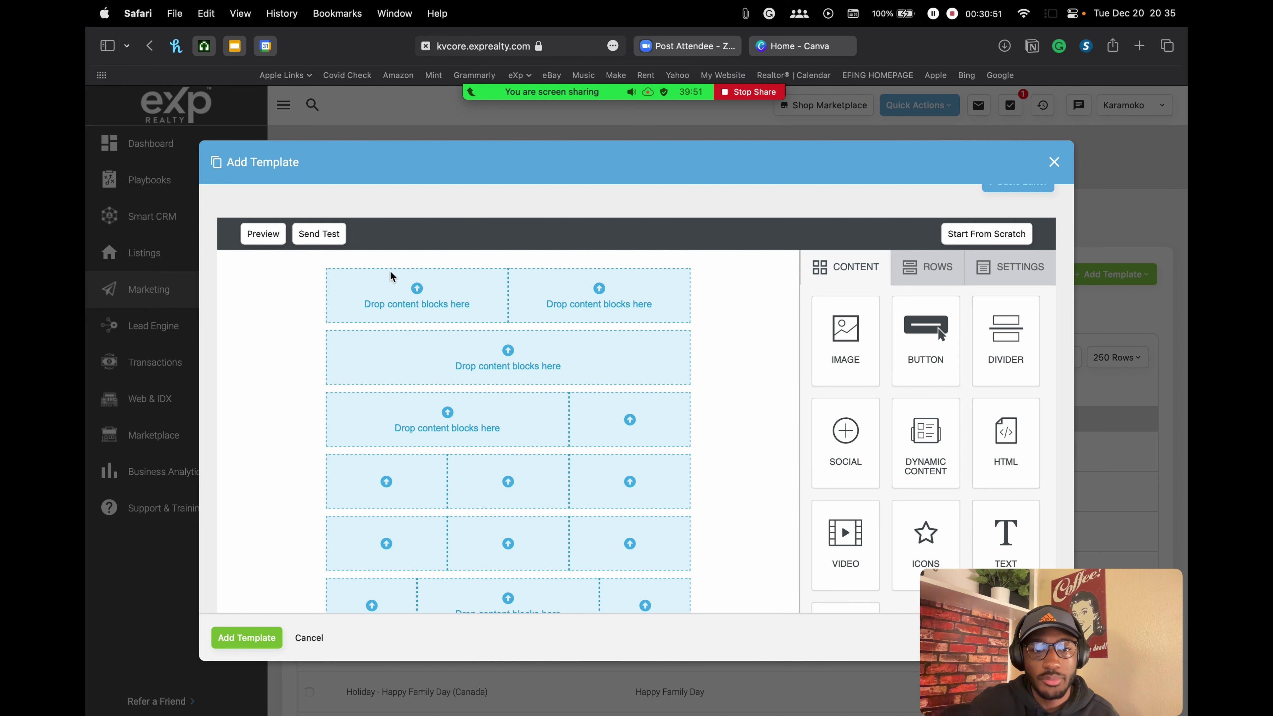
left_click_drag(845, 333, 419, 295)
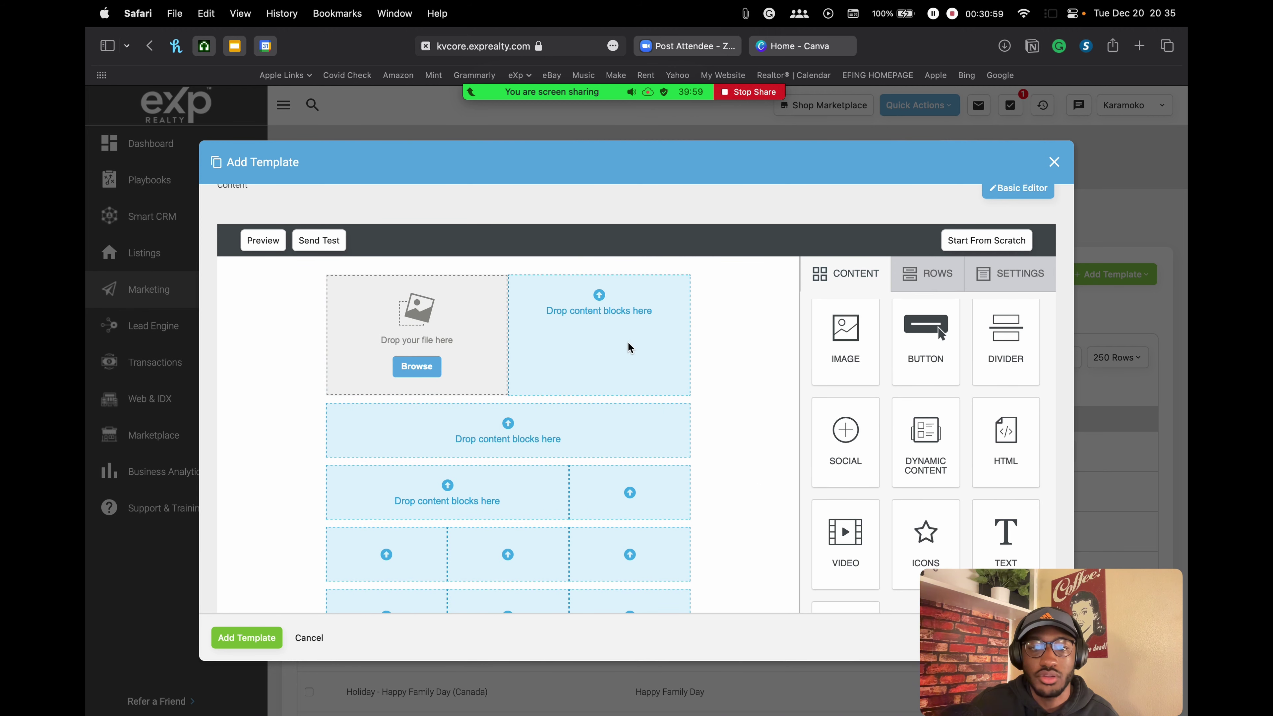
left_click_drag(924, 346, 581, 334)
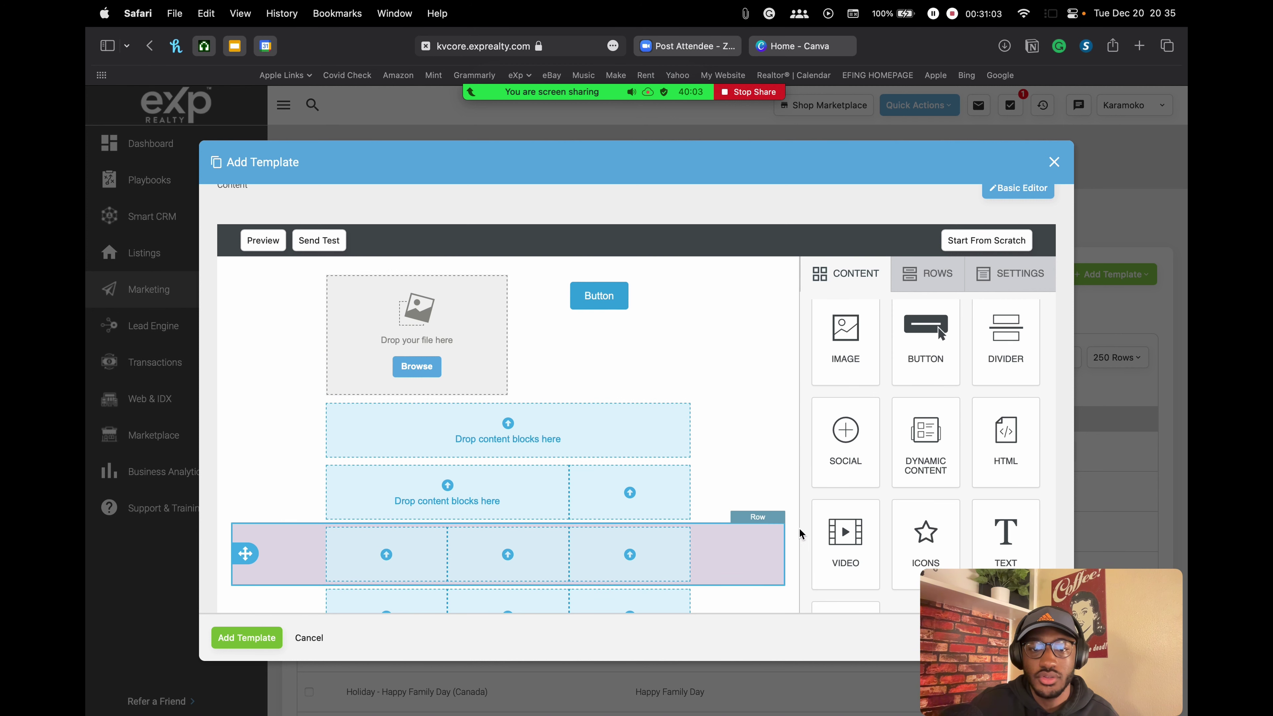
Step: Place a video block in the wide left column of the third row
scroll(925, 441, "down", 1)
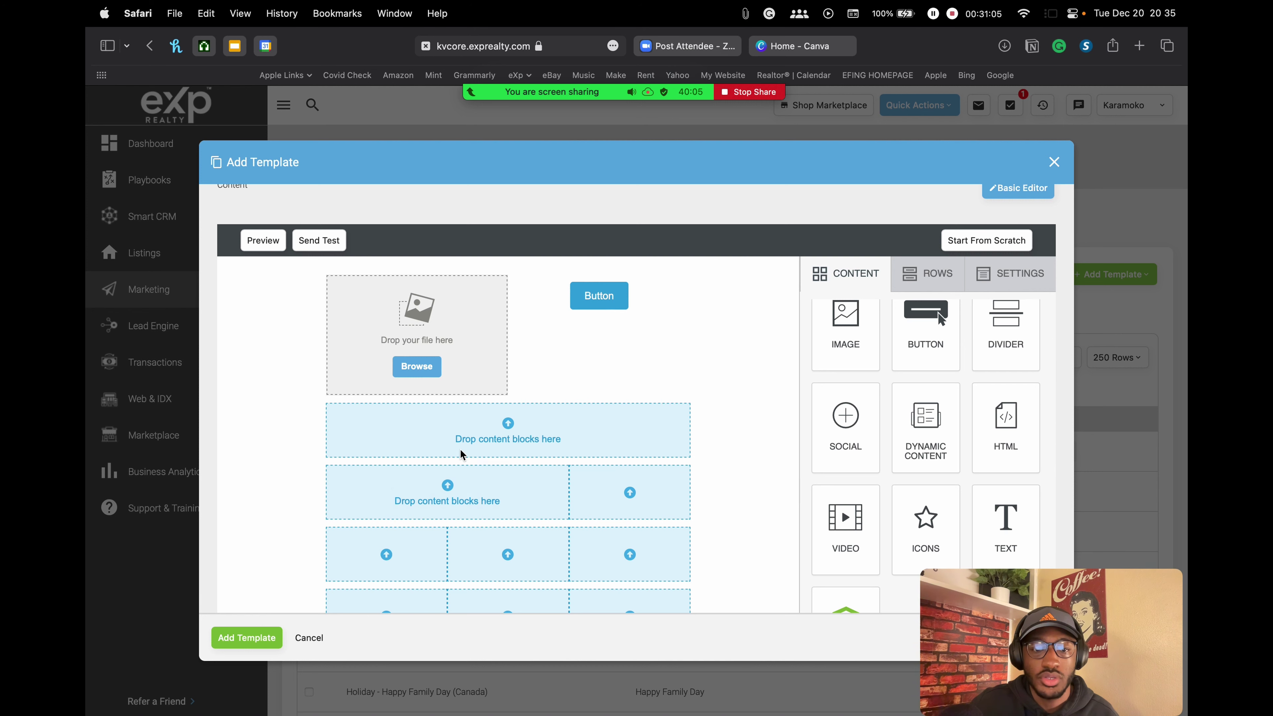
left_click_drag(845, 521, 554, 550)
scroll(554, 550, "down", 3)
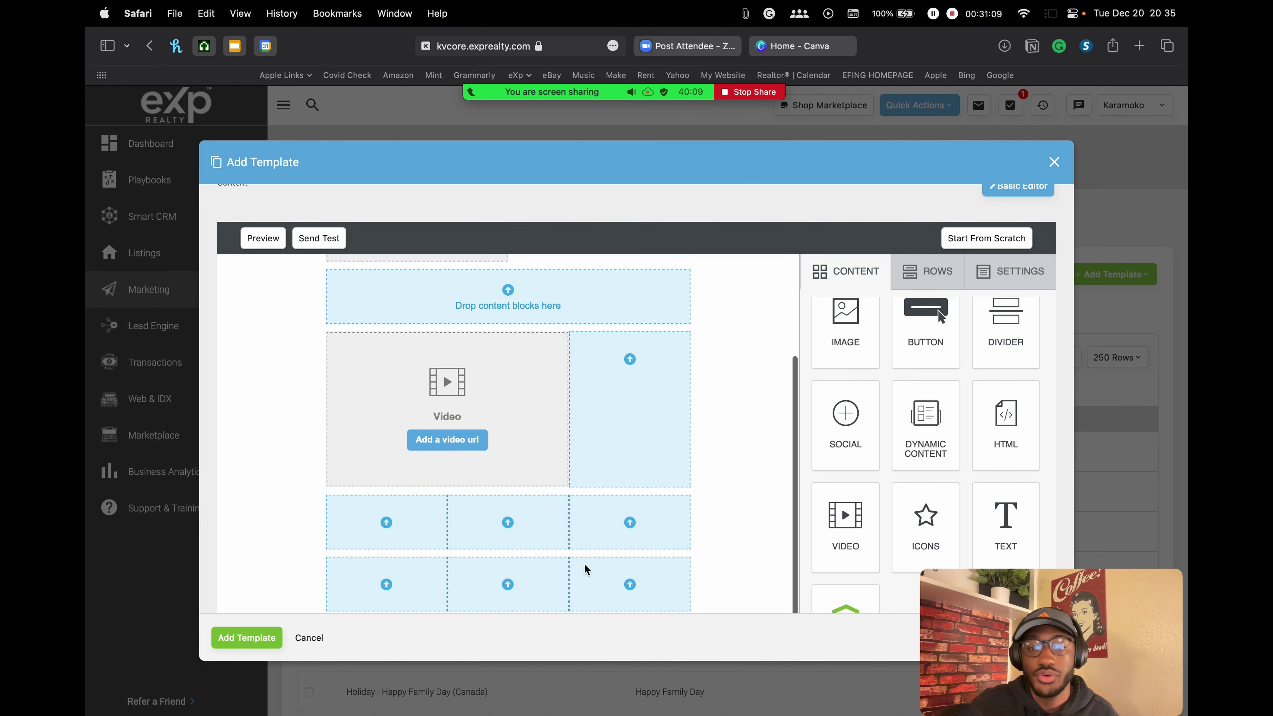
scroll(754, 443, "up", 3)
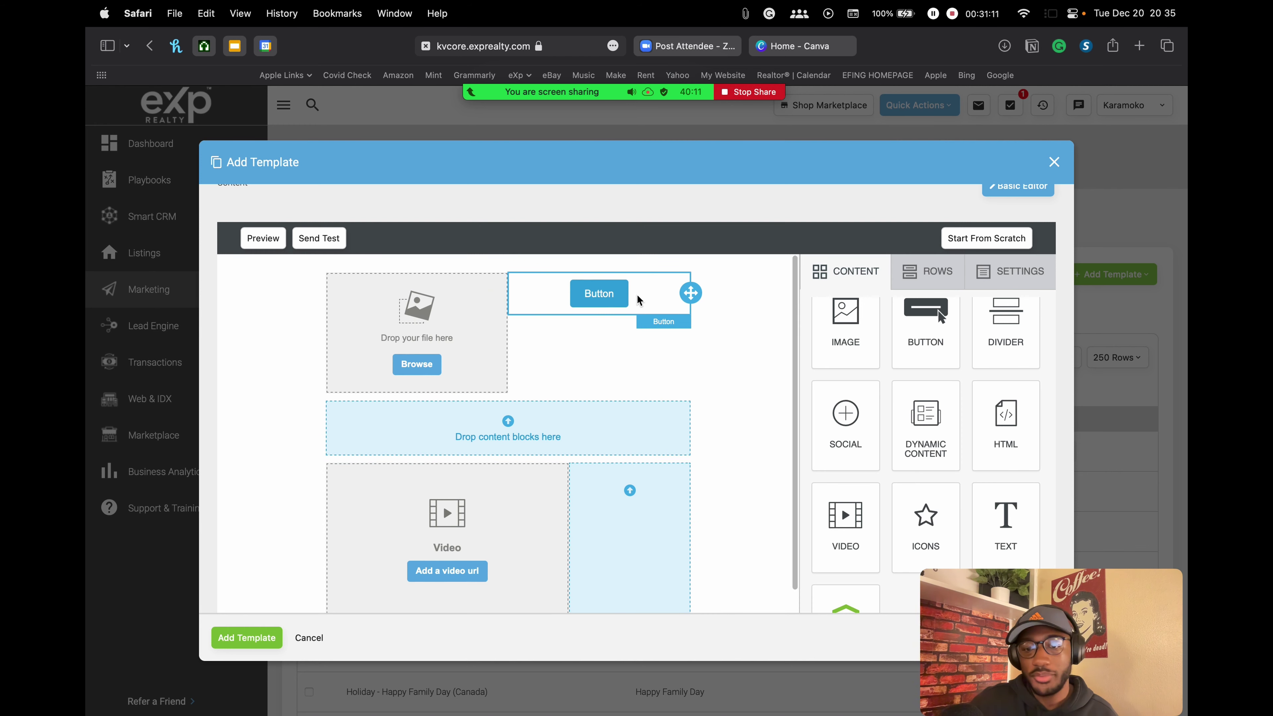
scroll(753, 385, "down", 3)
scroll(753, 384, "up", 4)
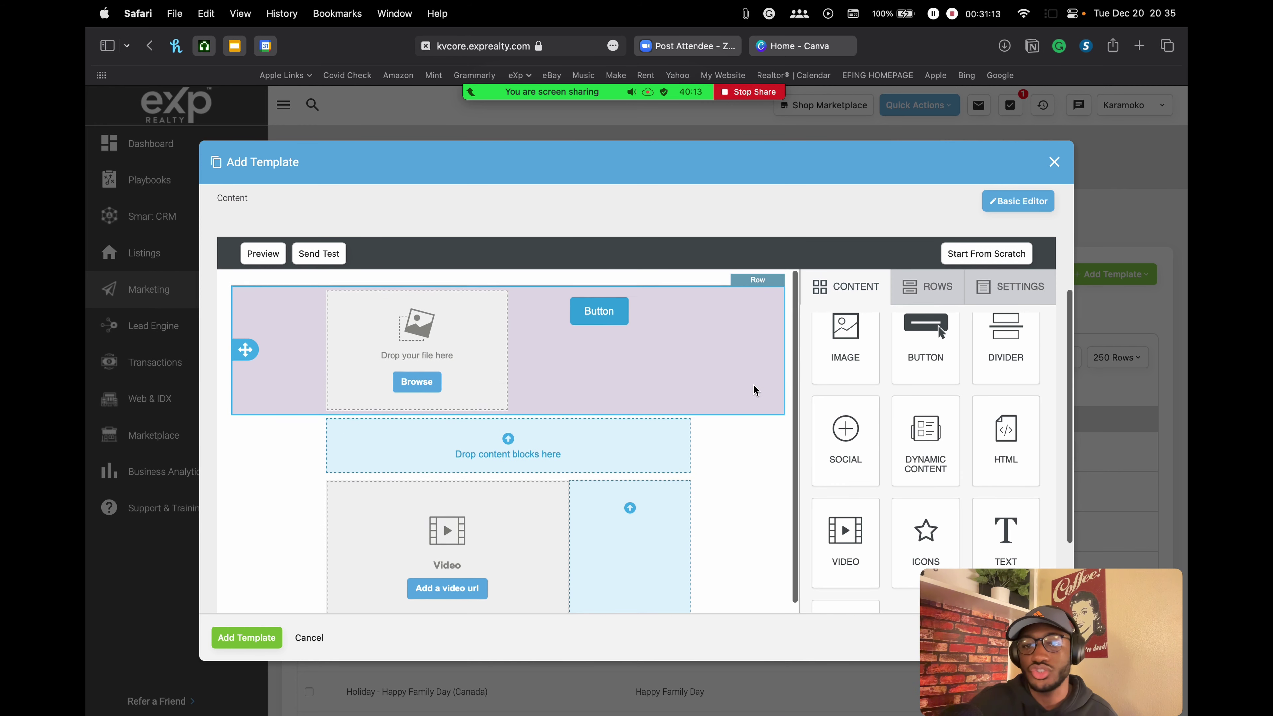
left_click(929, 286)
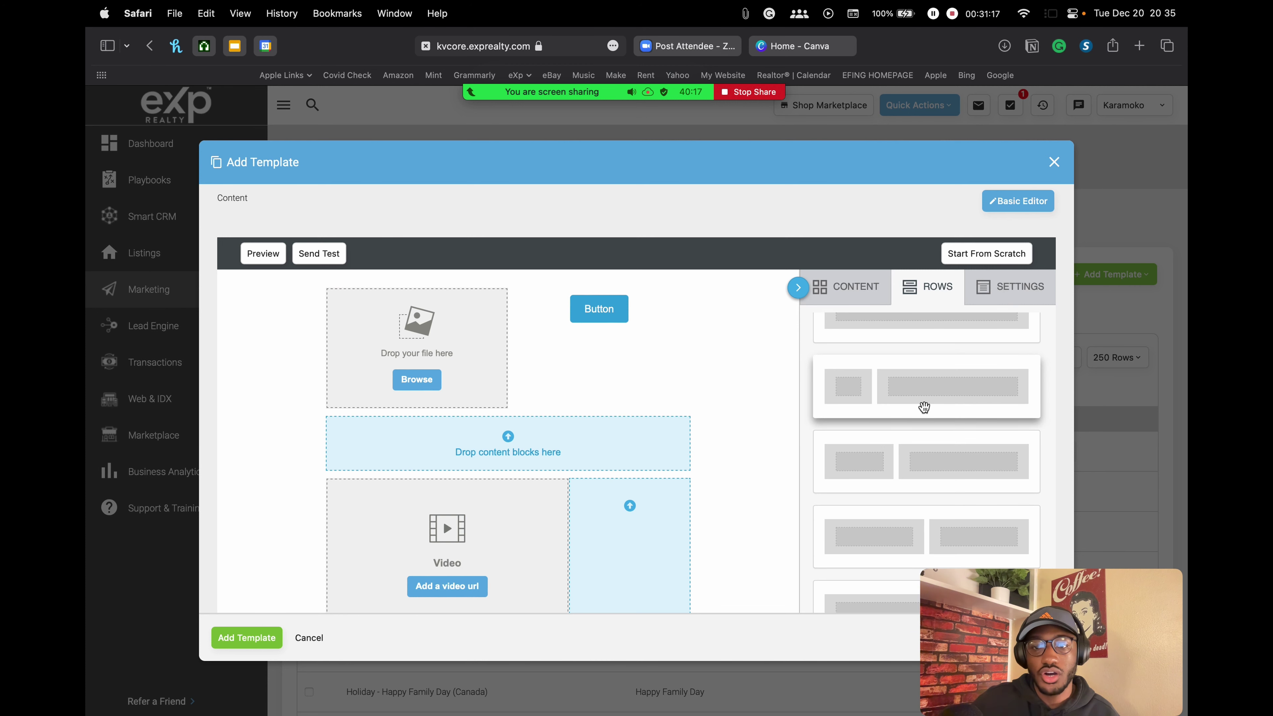
left_click(849, 287)
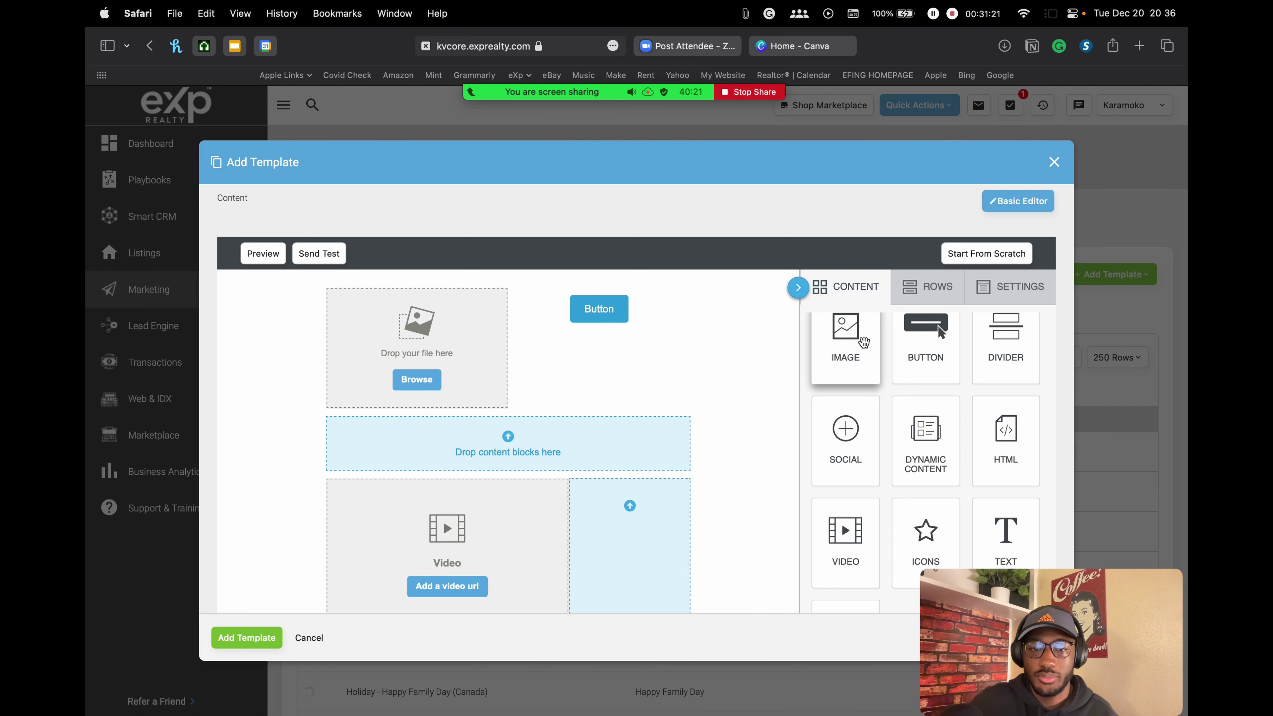
Step: Delete the last row, the one with a wide middle column between two narrow columns
scroll(605, 455, "down", 3)
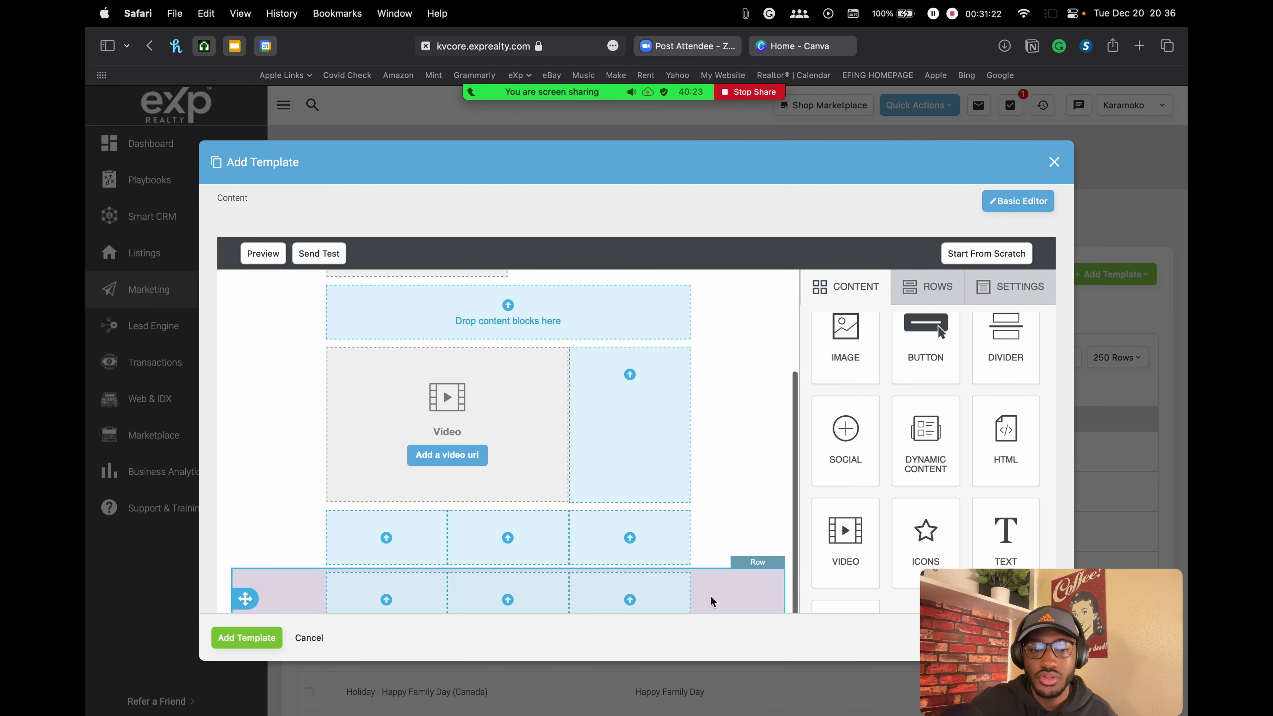
scroll(711, 469, "down", 3)
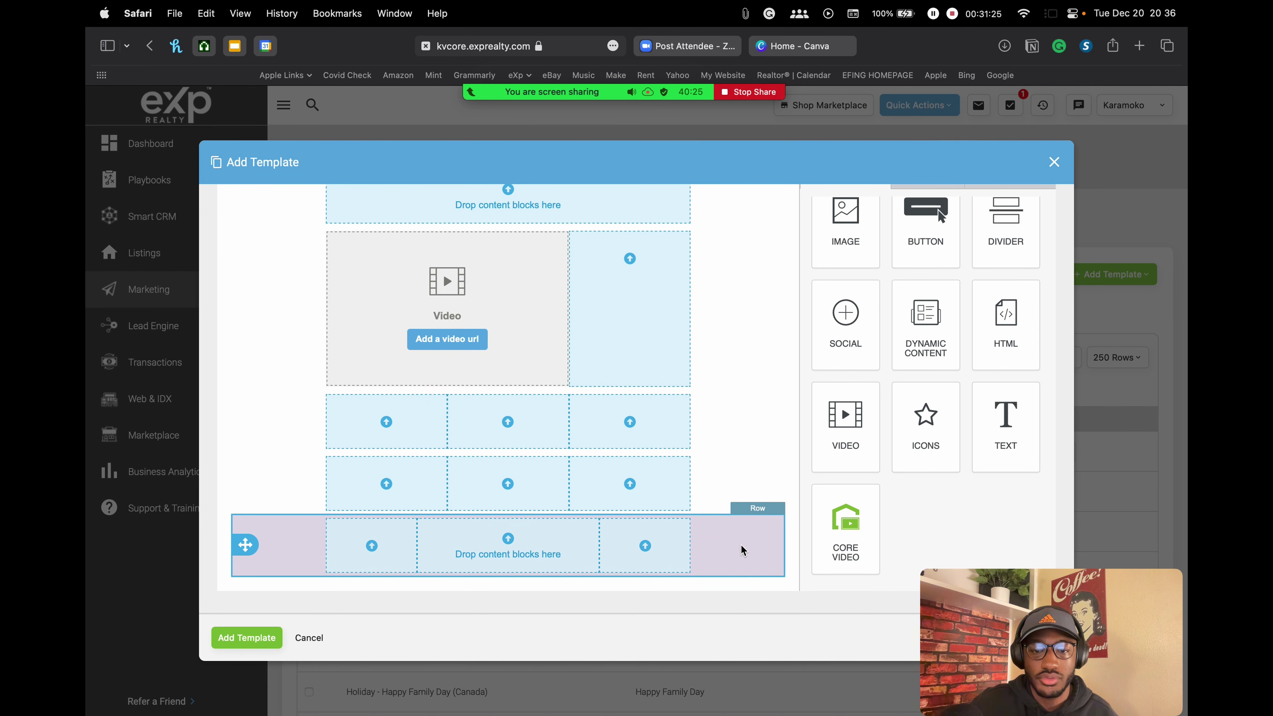
left_click(750, 551)
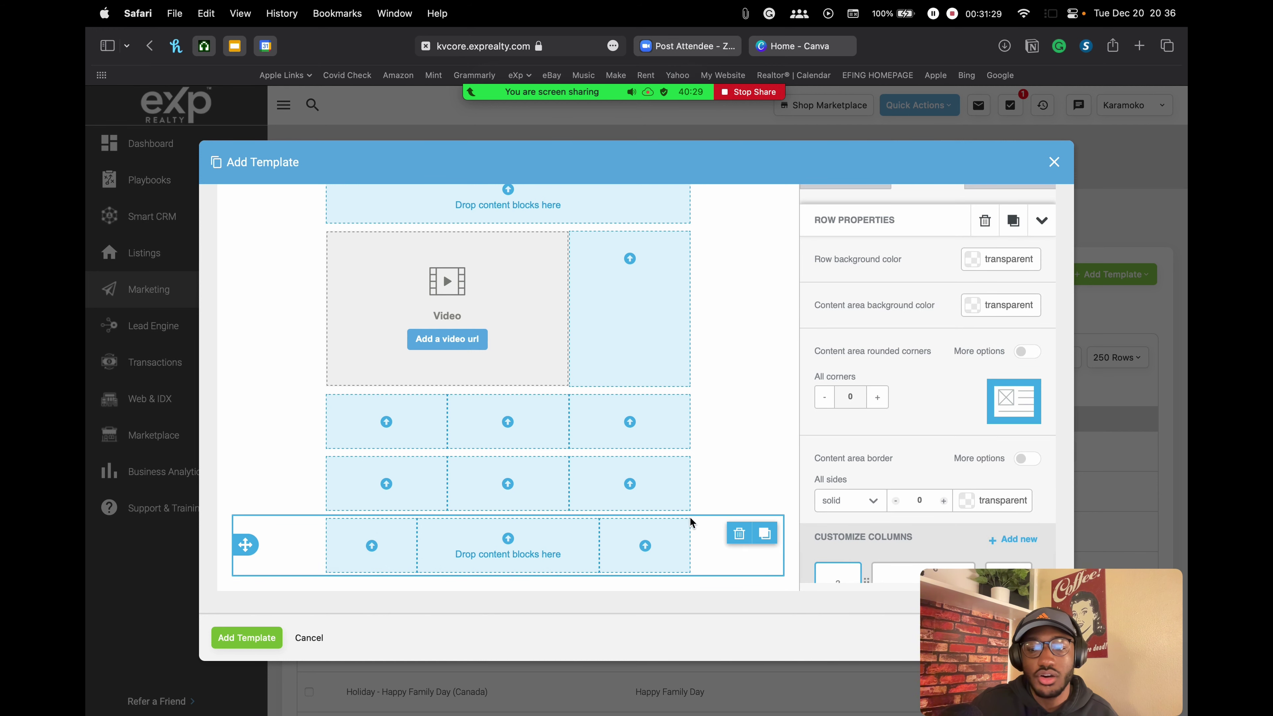
left_click(738, 532)
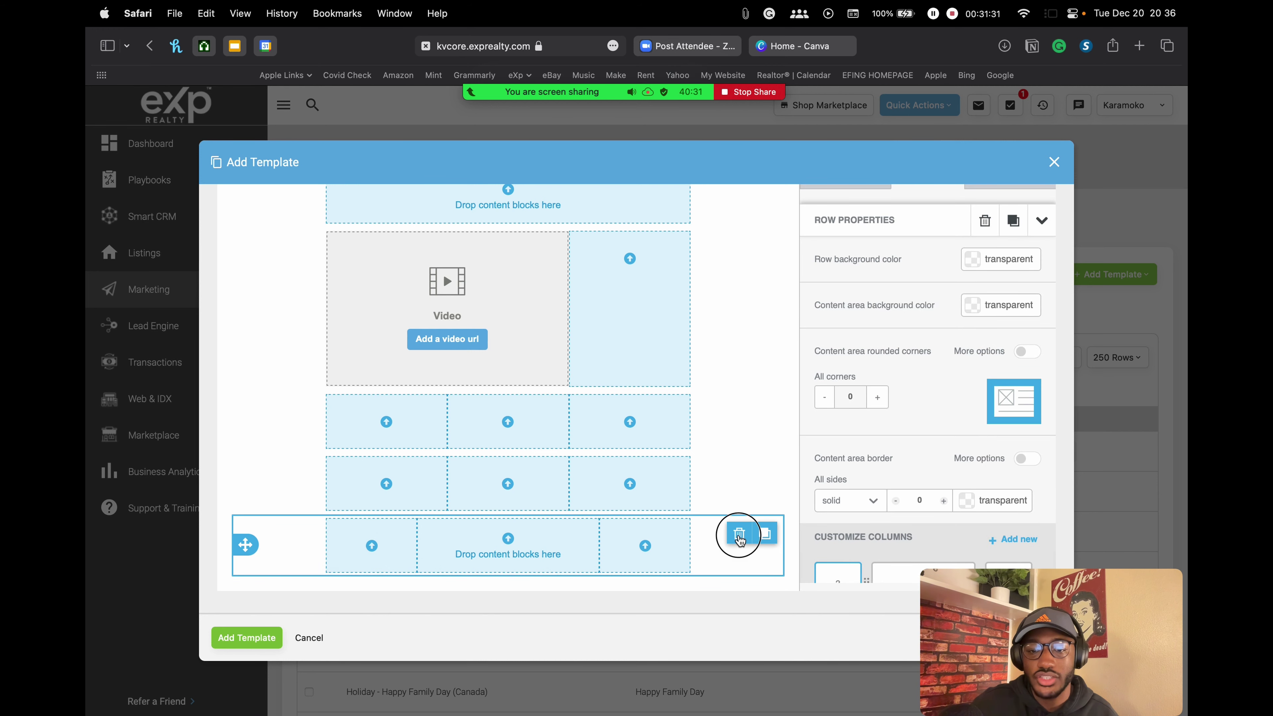
left_click(683, 446)
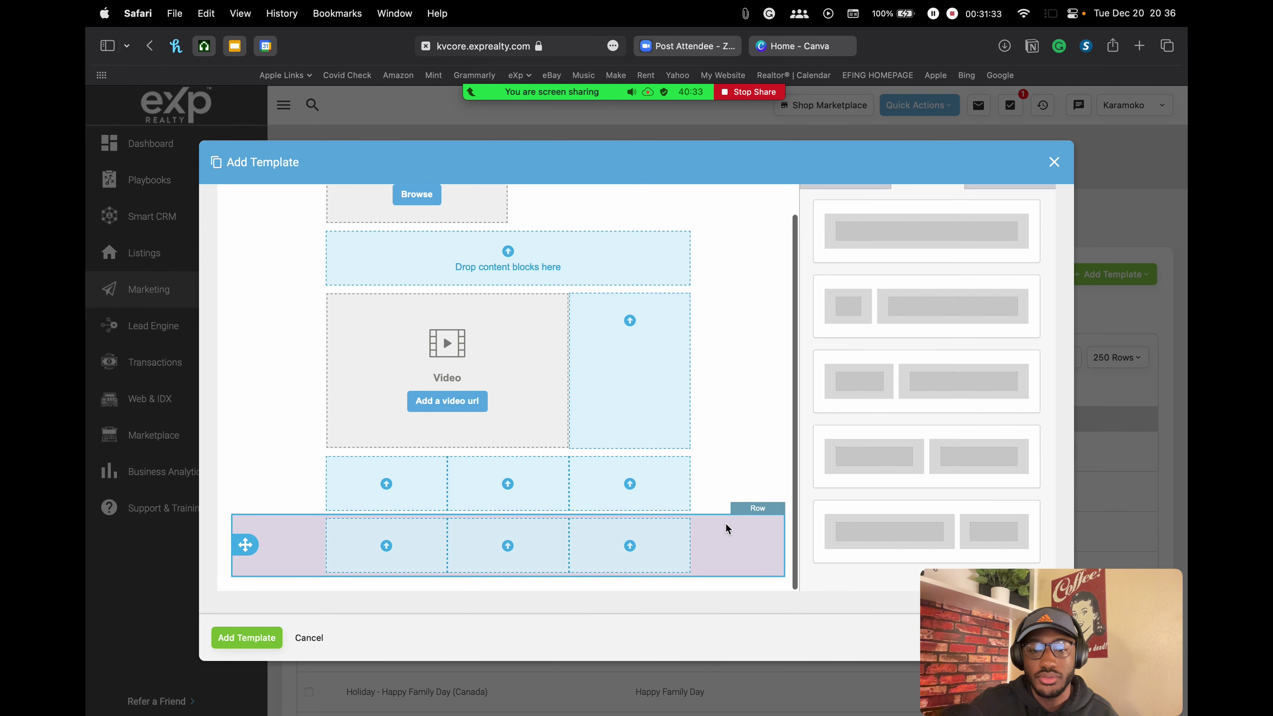
Step: Delete the two three-column rows at the end of the layout
left_click(734, 536)
left_click(736, 533)
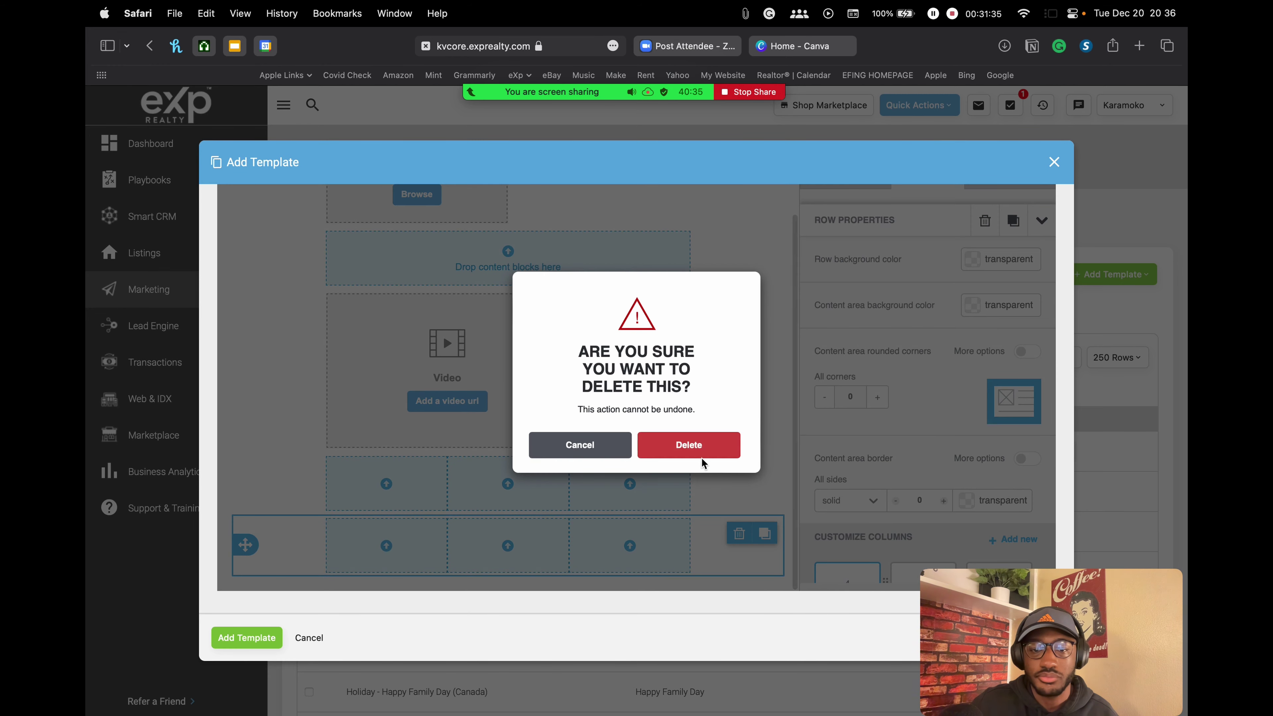
left_click(695, 443)
left_click(741, 543)
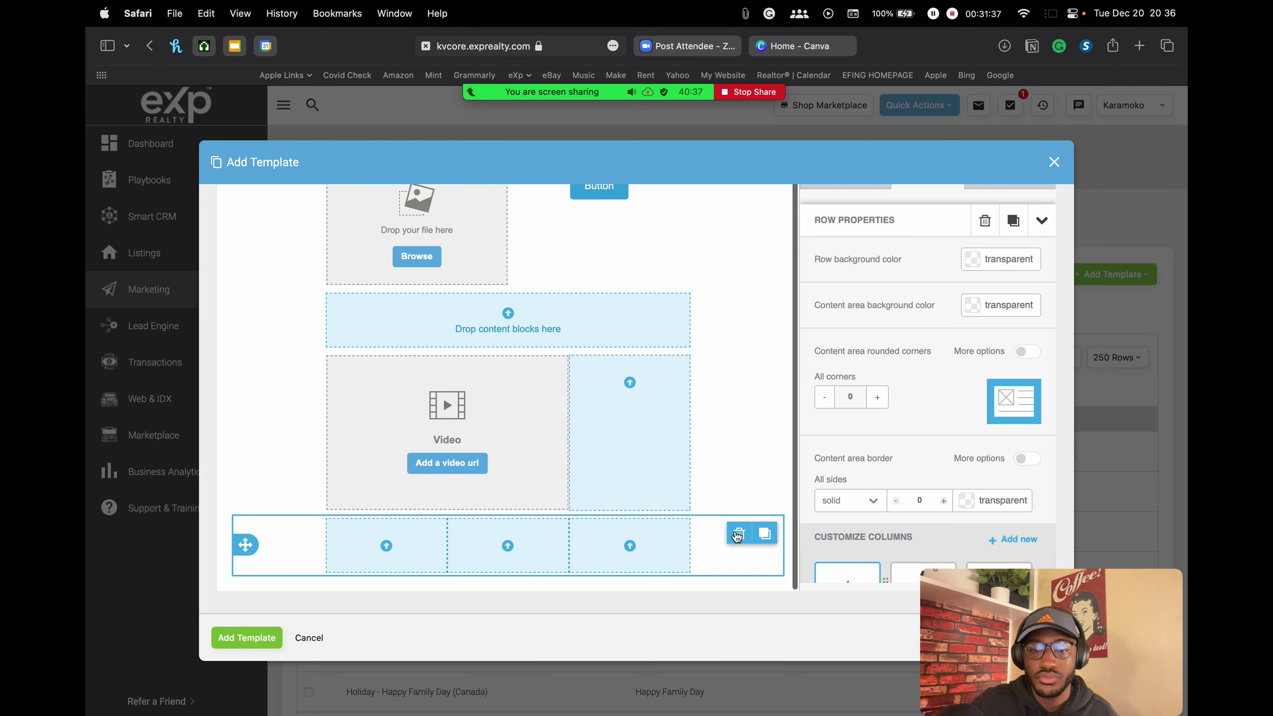
left_click(738, 533)
left_click(688, 451)
Step: Delete all remaining rows from the layout: the video row, the empty single-column row and the image-and-button row
left_click(716, 405)
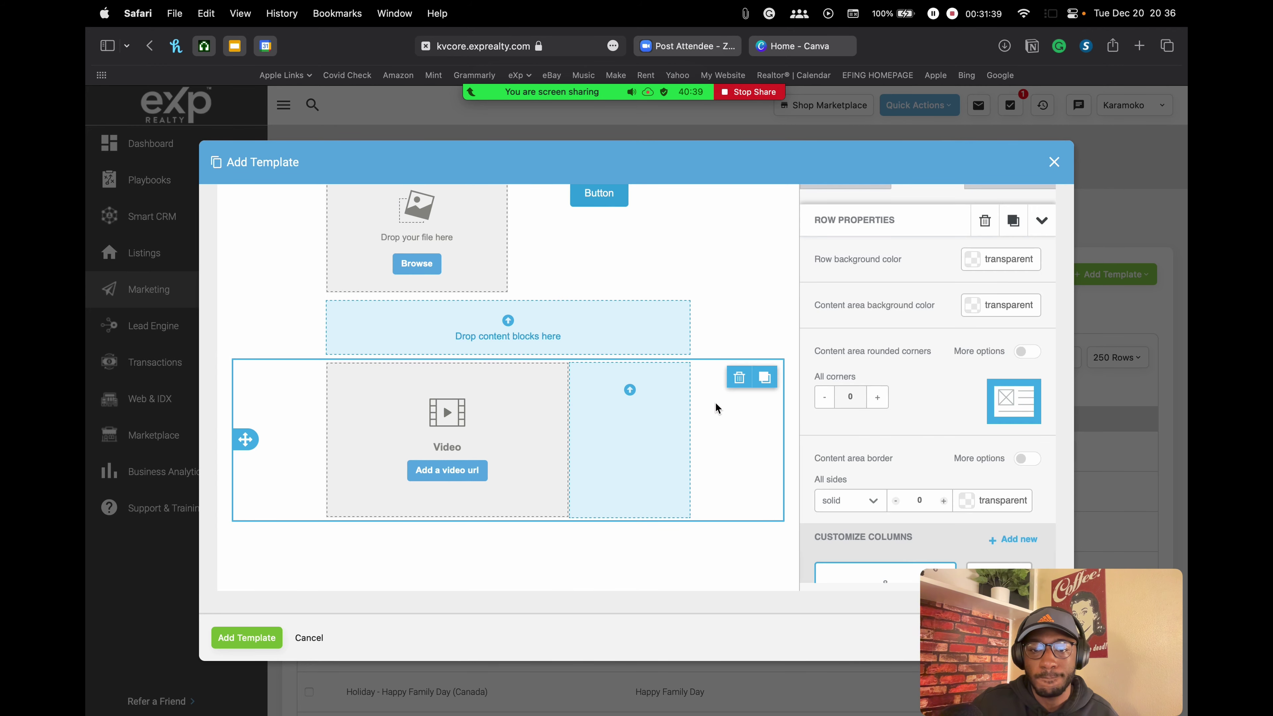
left_click(737, 377)
left_click(674, 447)
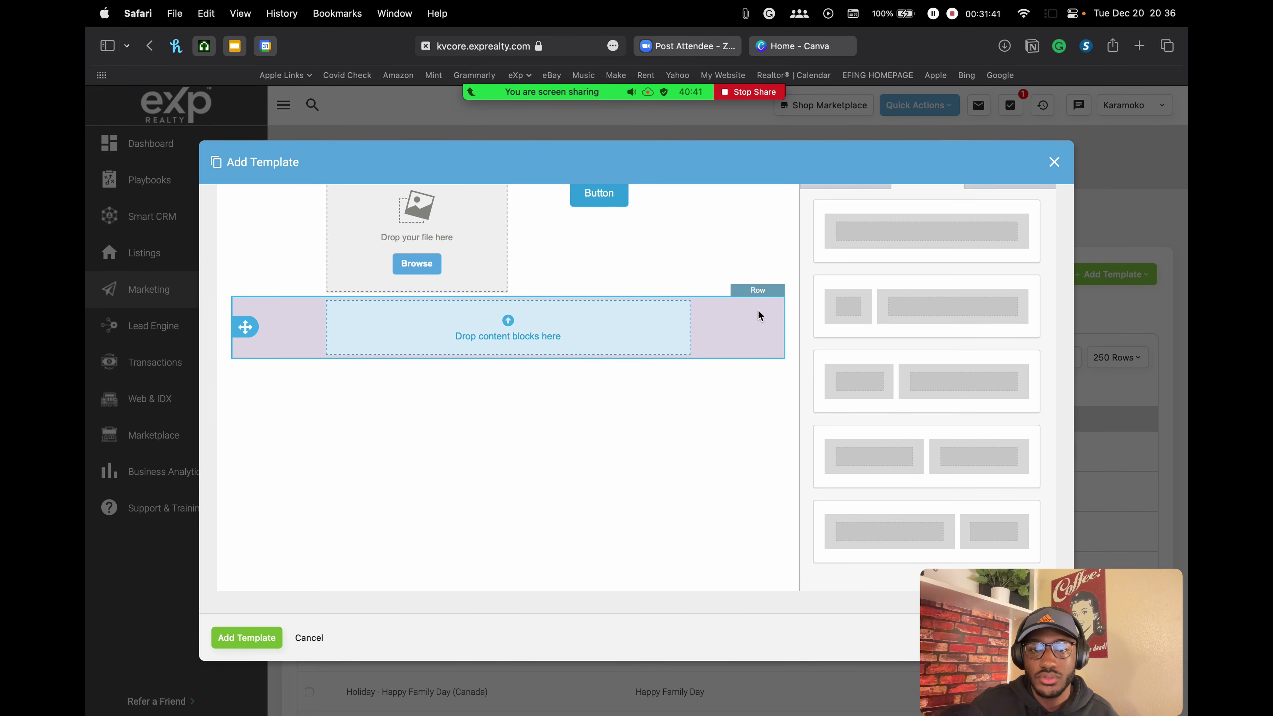
left_click(734, 336)
left_click(738, 315)
left_click(721, 448)
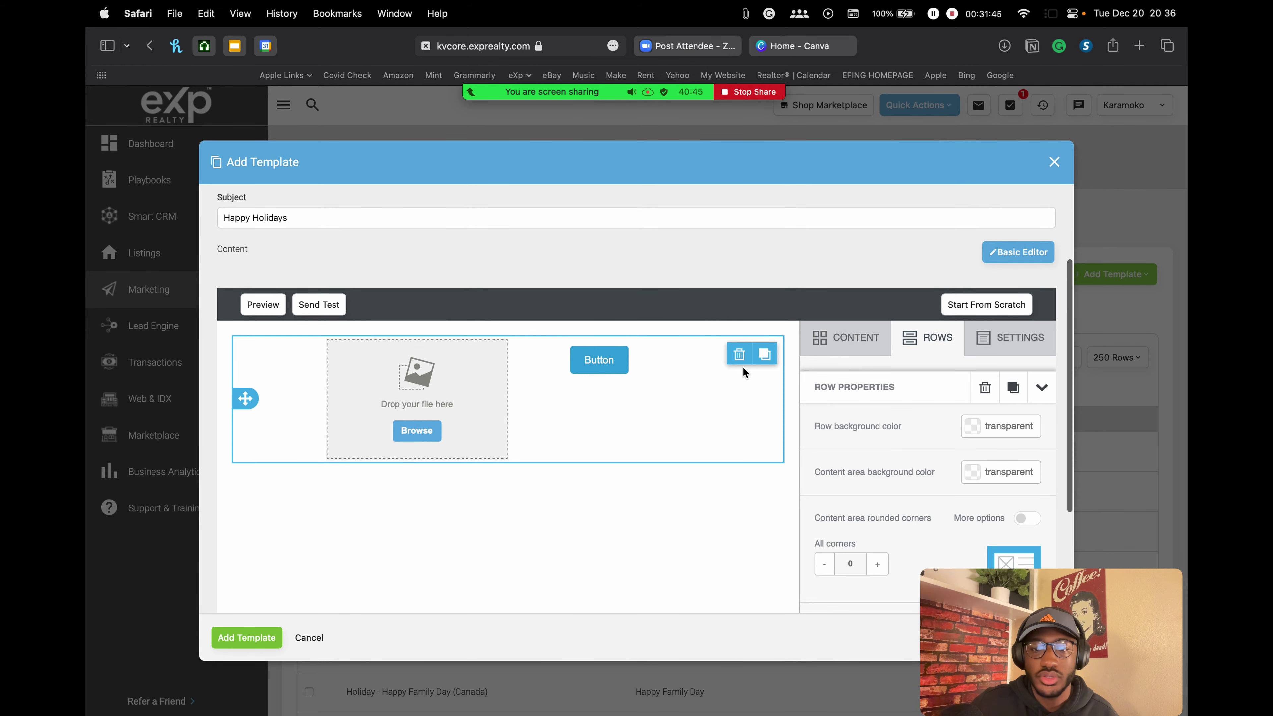
left_click(739, 357)
left_click(673, 607)
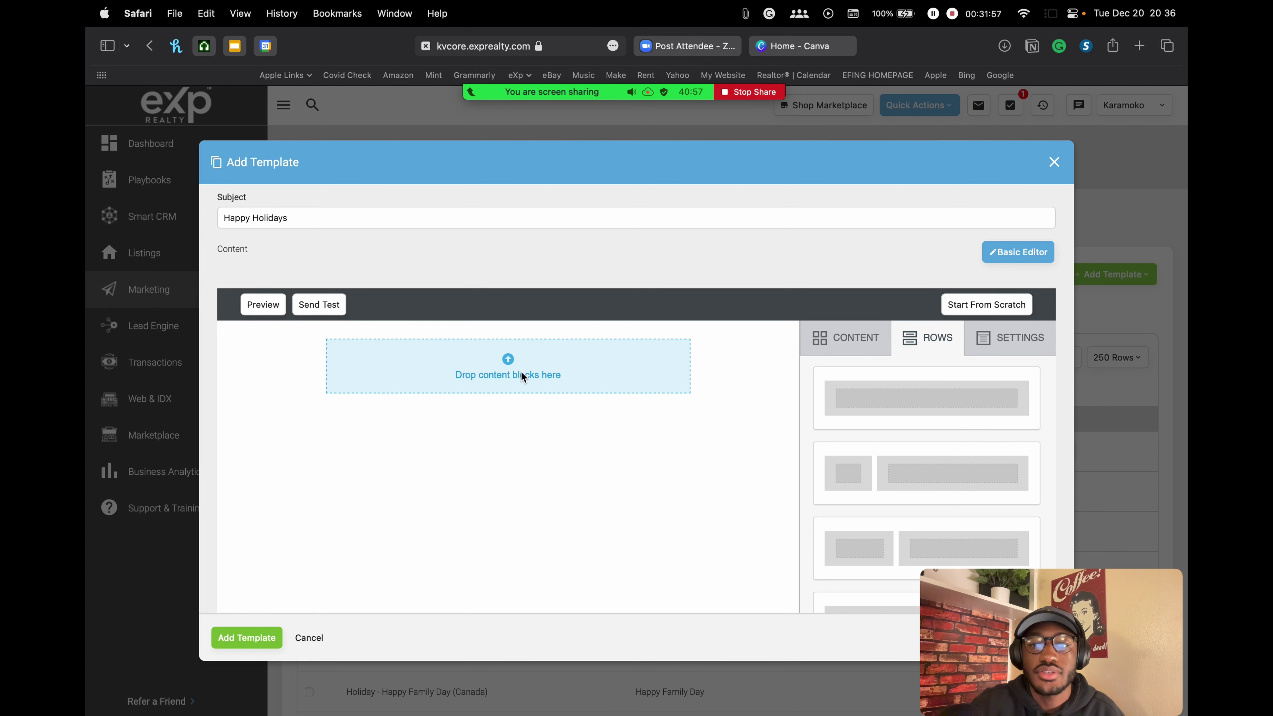
Step: Place a text block in the layout's empty single-column row
left_click(843, 344)
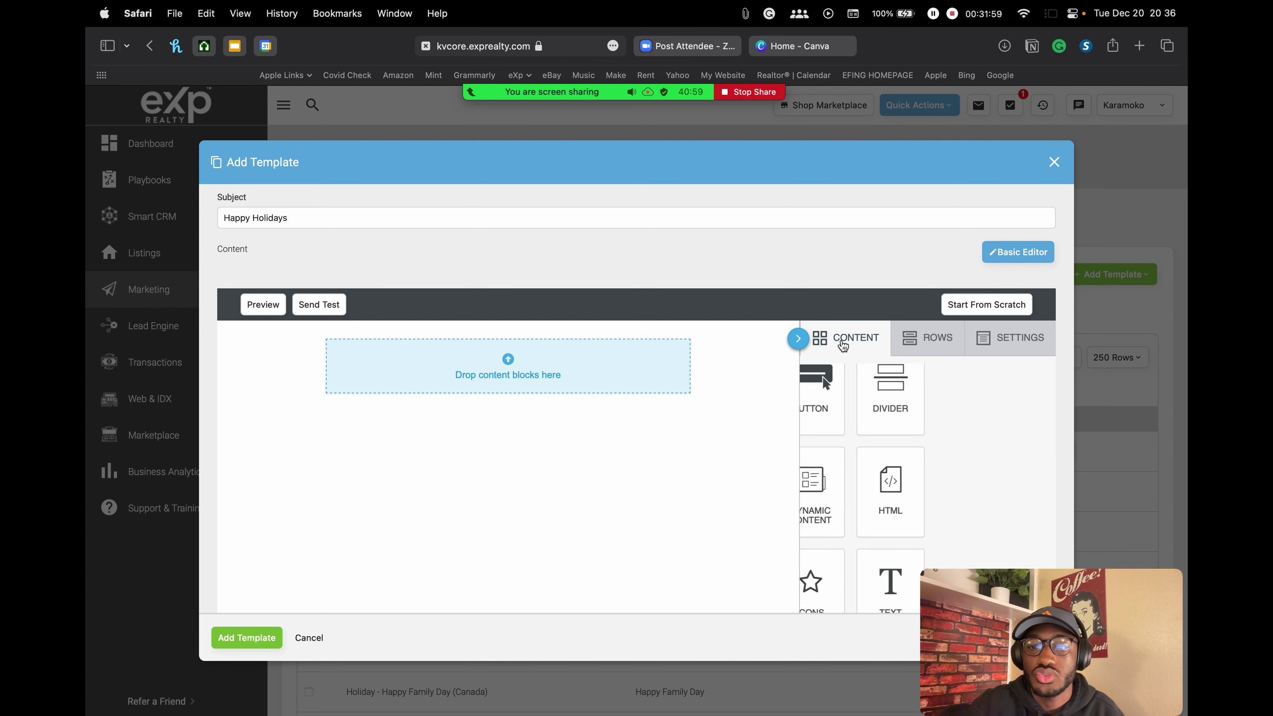
scroll(926, 196, "down", 2)
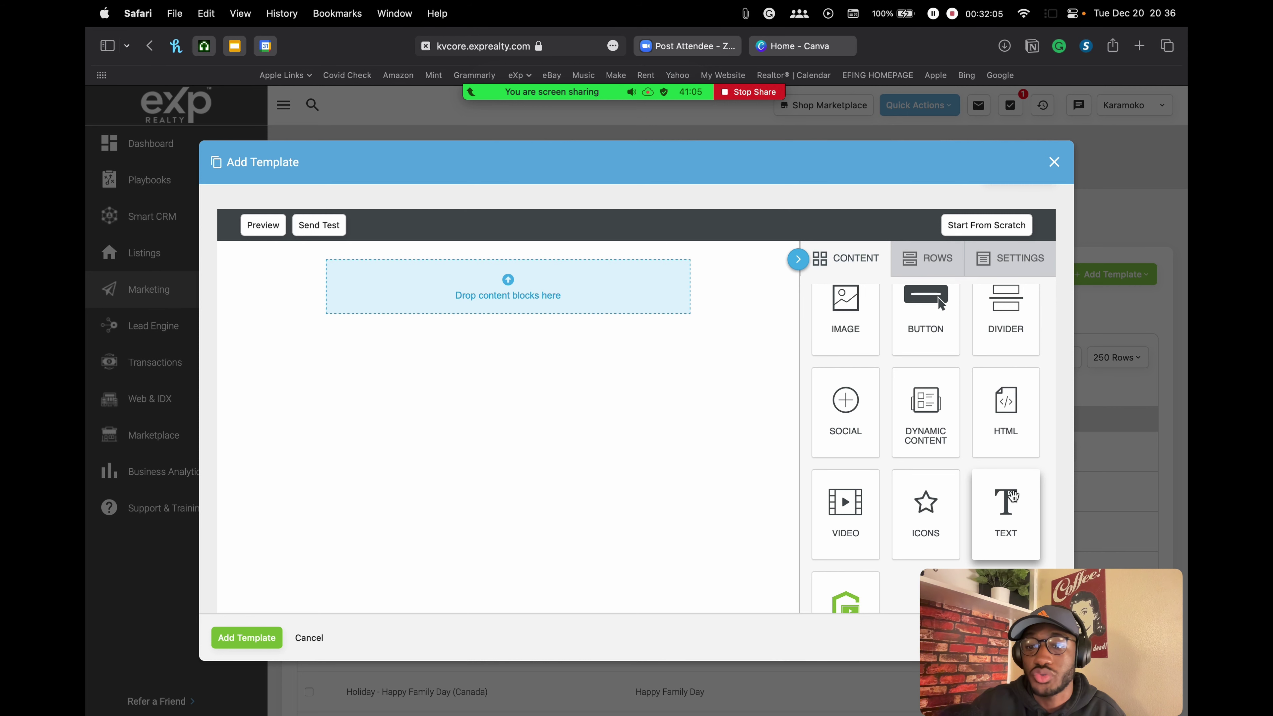
scroll(1002, 510, "down", 1)
left_click(1002, 510)
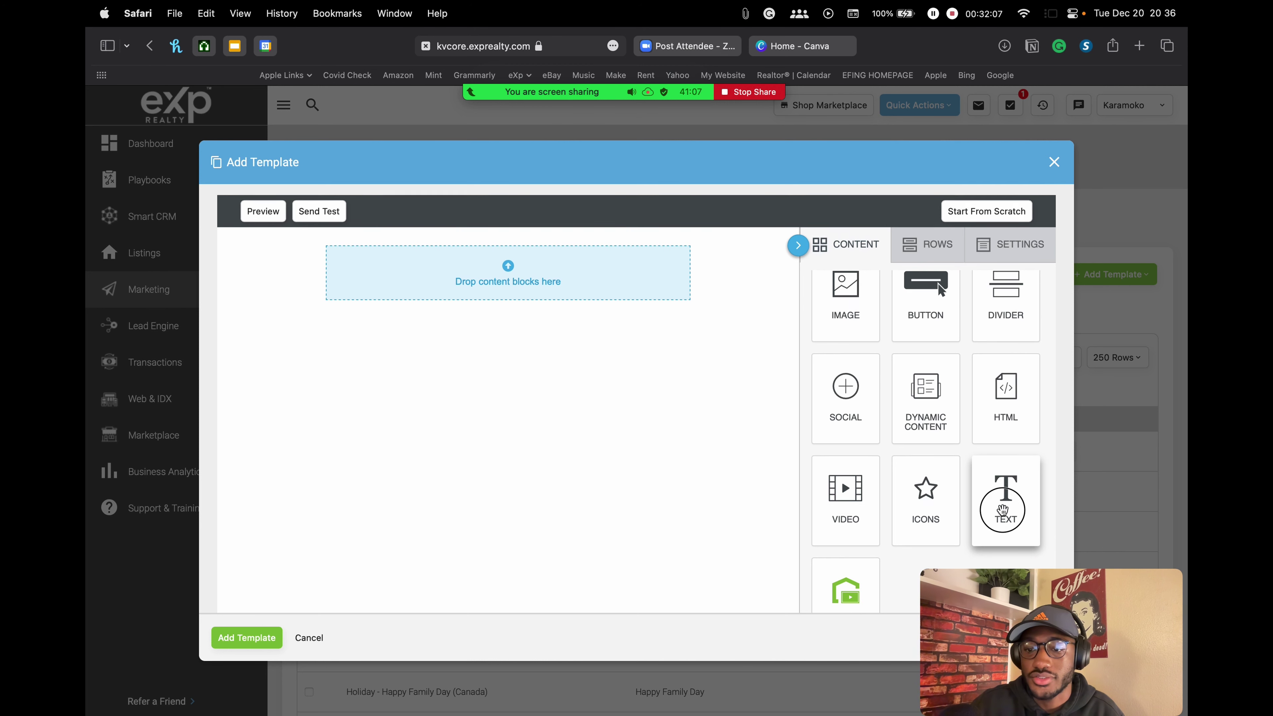
left_click_drag(1002, 509, 502, 261)
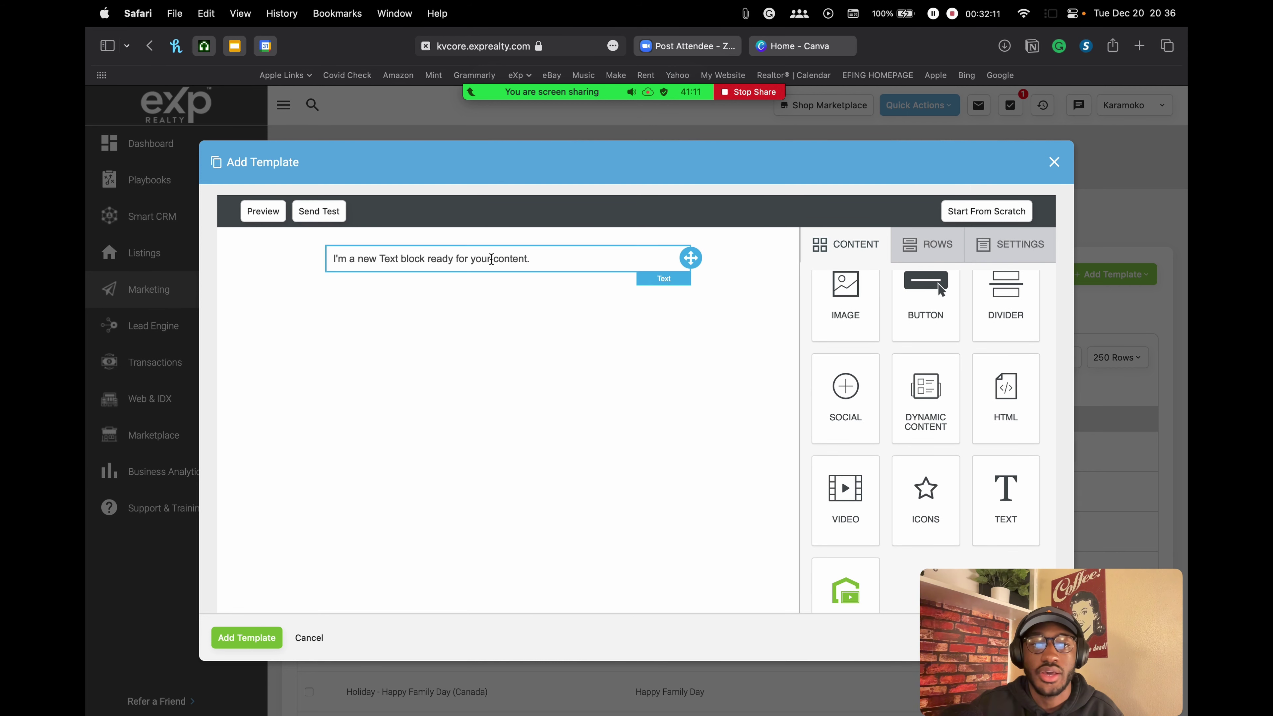
Step: Replace the text block's placeholder with "Hello " followed by the First Name merge tag
left_click(437, 260)
triple_click(437, 260)
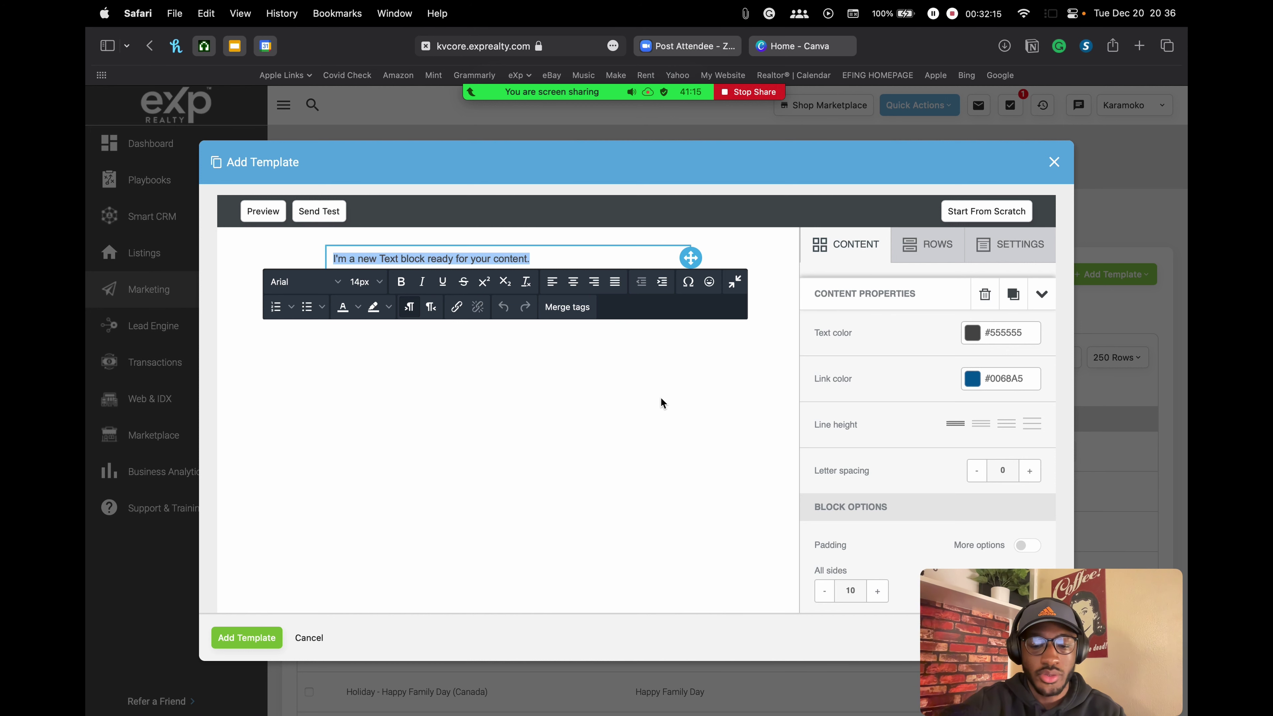
type("Hello")
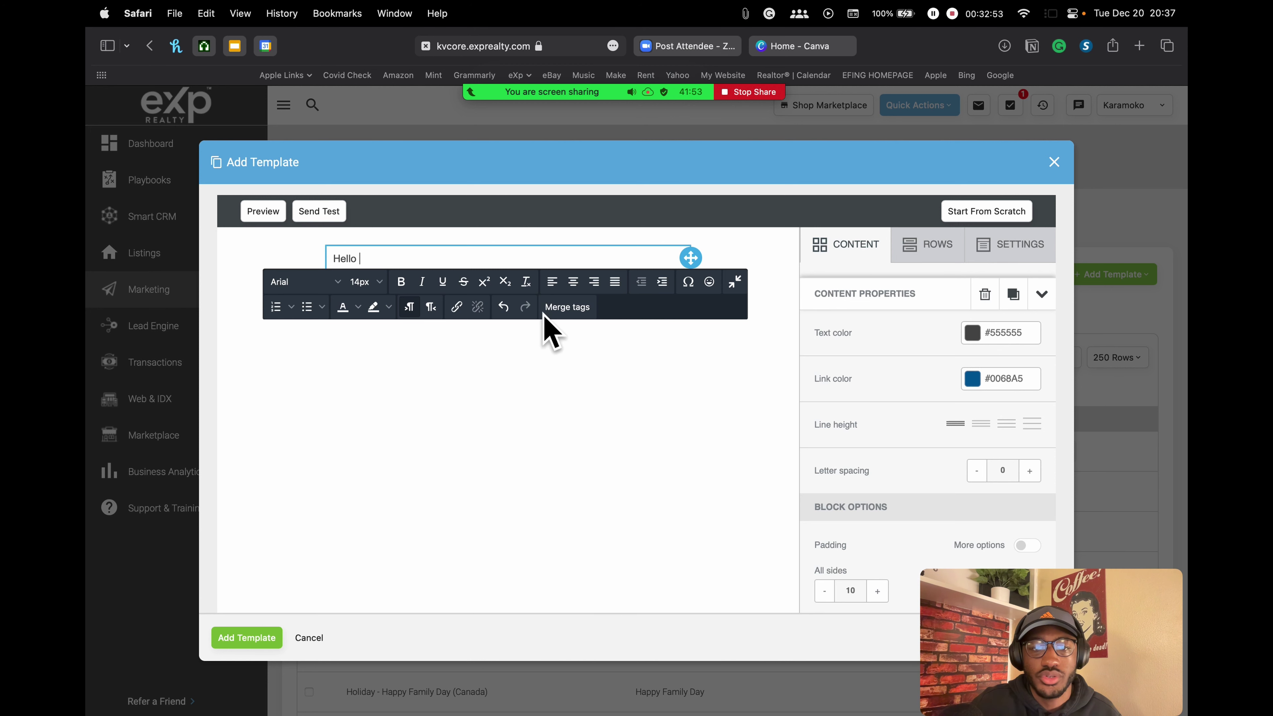
left_click(574, 311)
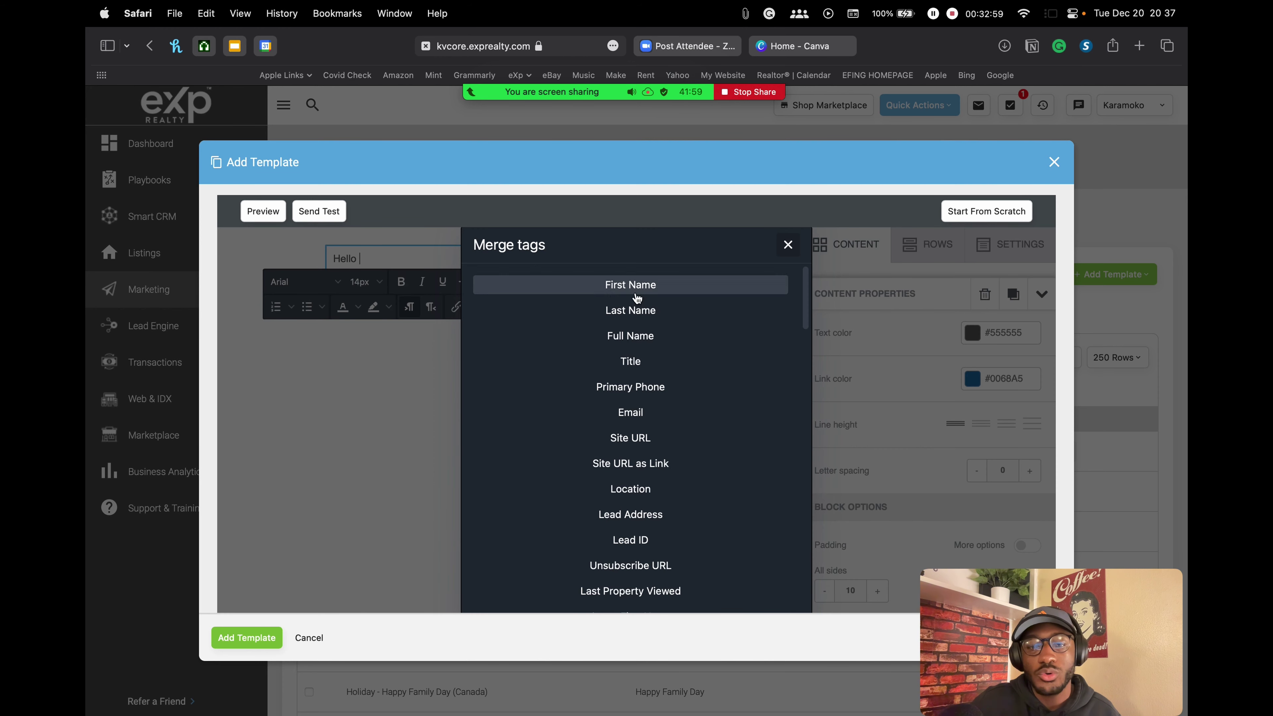
scroll(622, 477, "down", 2)
scroll(626, 427, "up", 2)
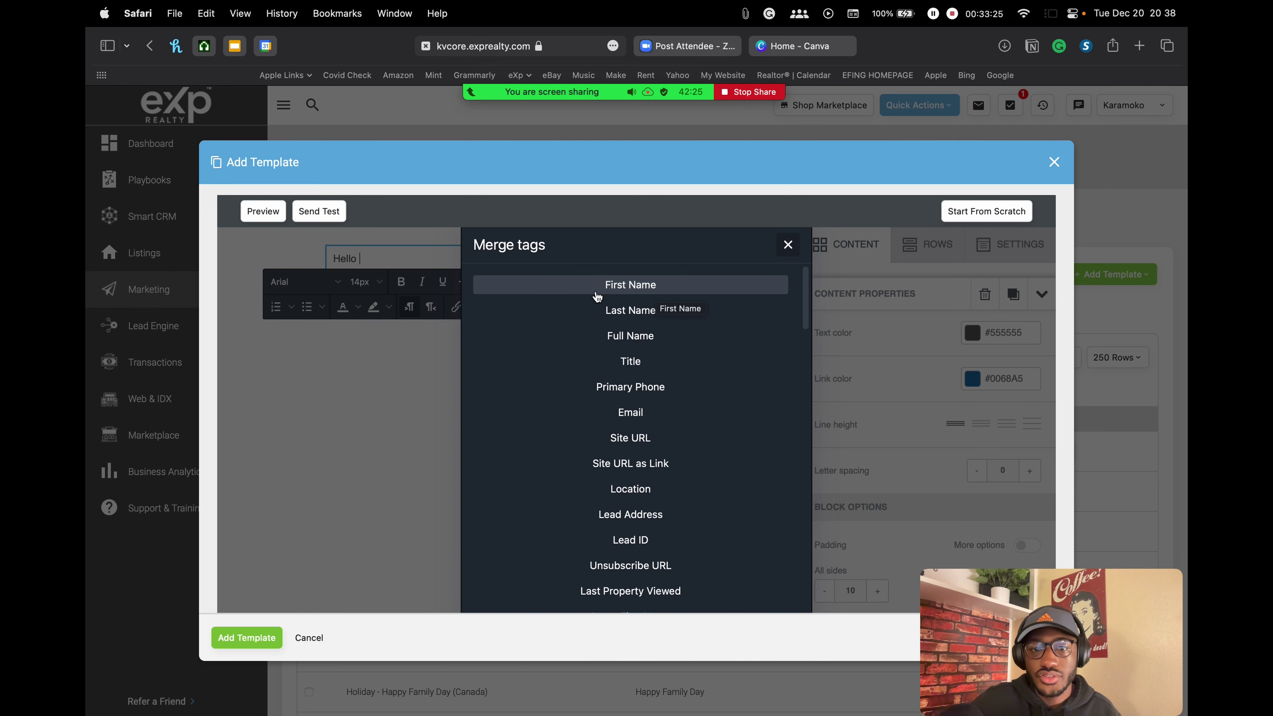
left_click(632, 285)
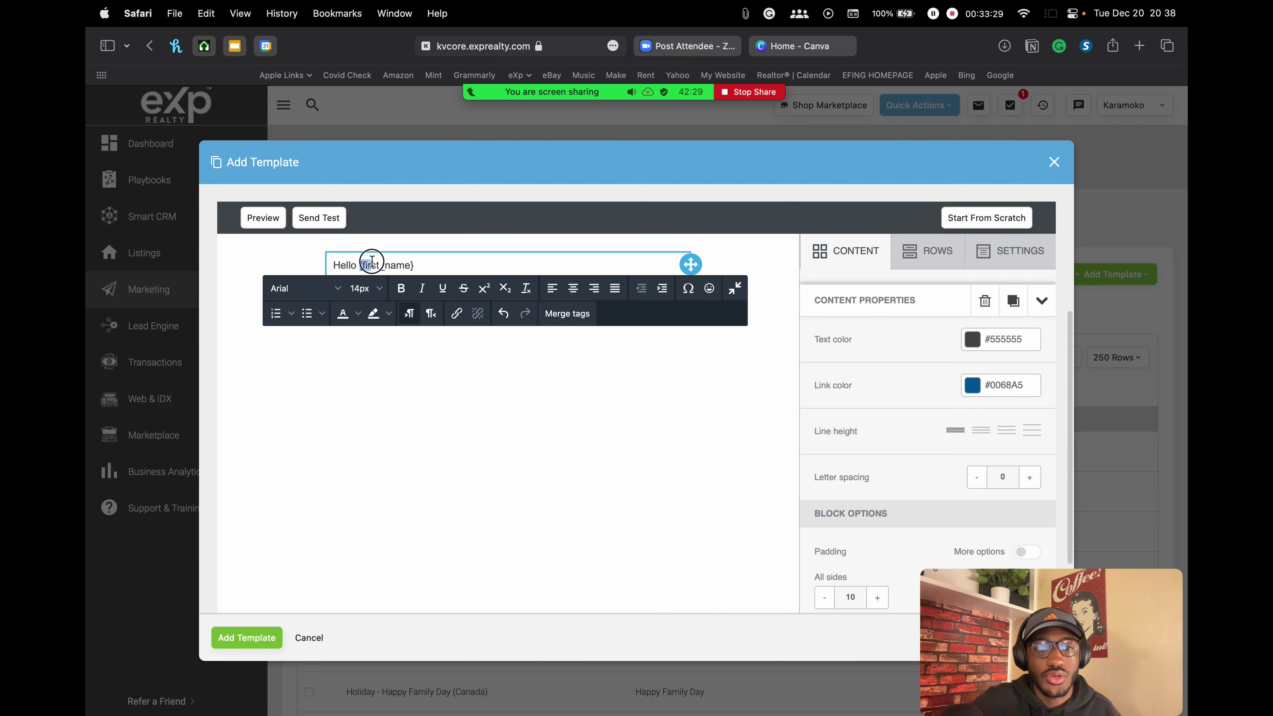
Step: Replace the {first_name} tag in the greeting with the Full Name merge tag
left_click_drag(360, 264, 426, 263)
left_click(443, 266)
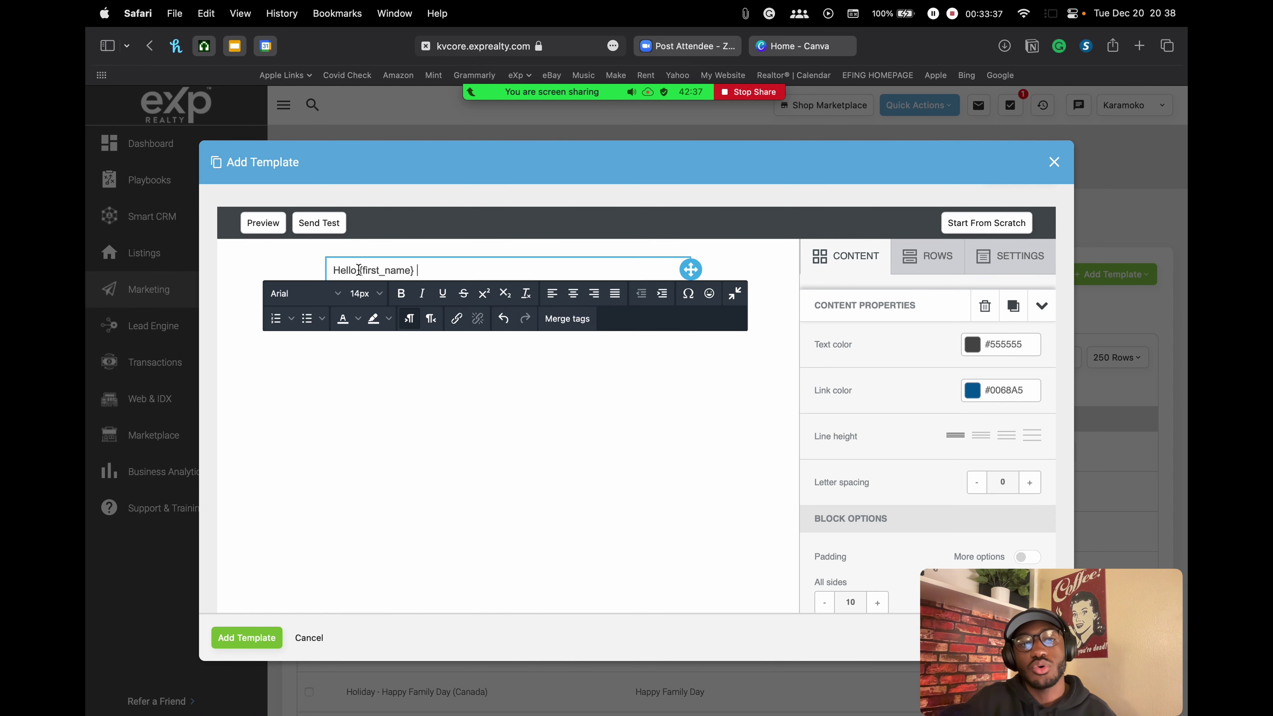
left_click_drag(361, 263, 441, 257)
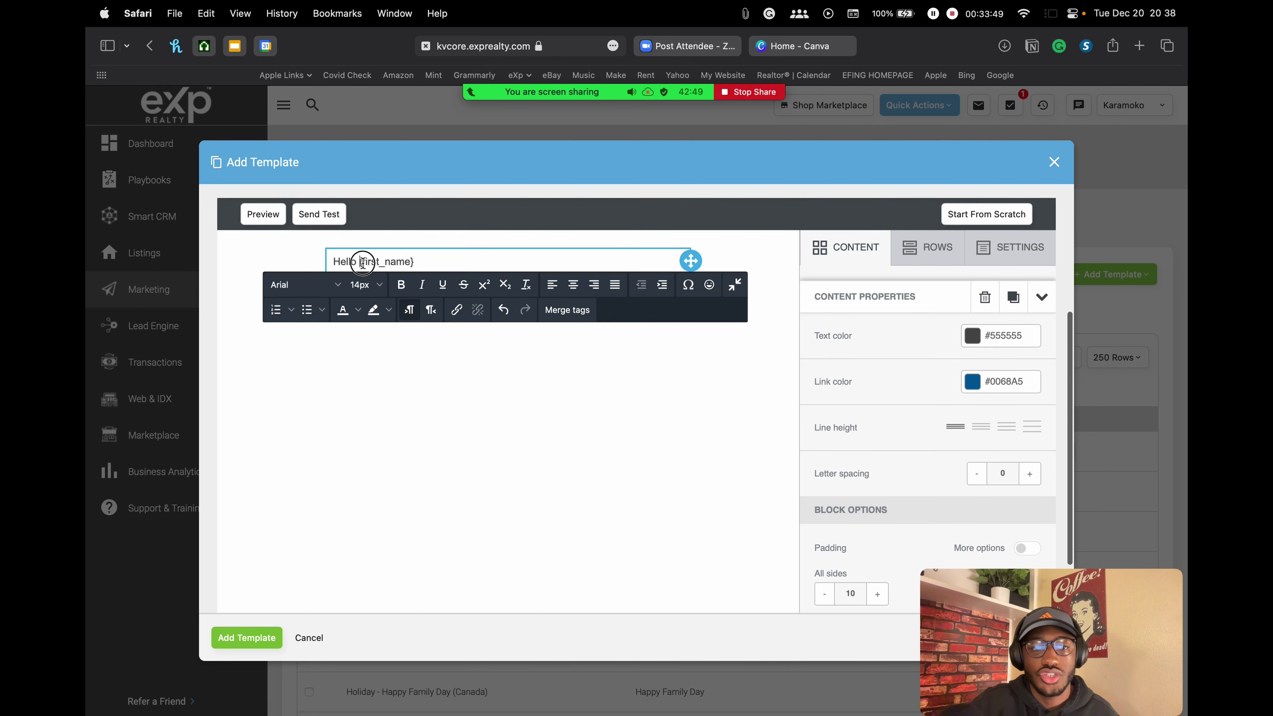
scroll(421, 260, "up", 1)
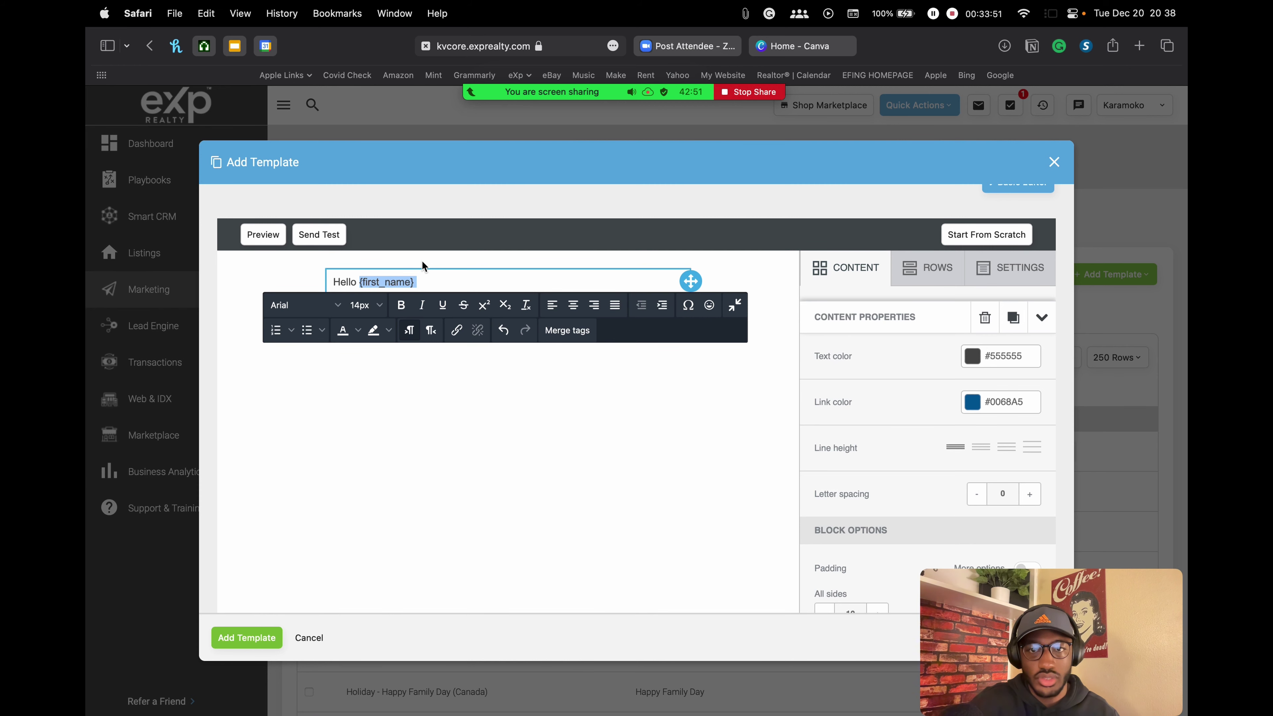
mouse_move(359, 281)
left_mouse_down()
mouse_move(440, 278)
mouse_move(359, 283)
left_mouse_up()
left_click(446, 282)
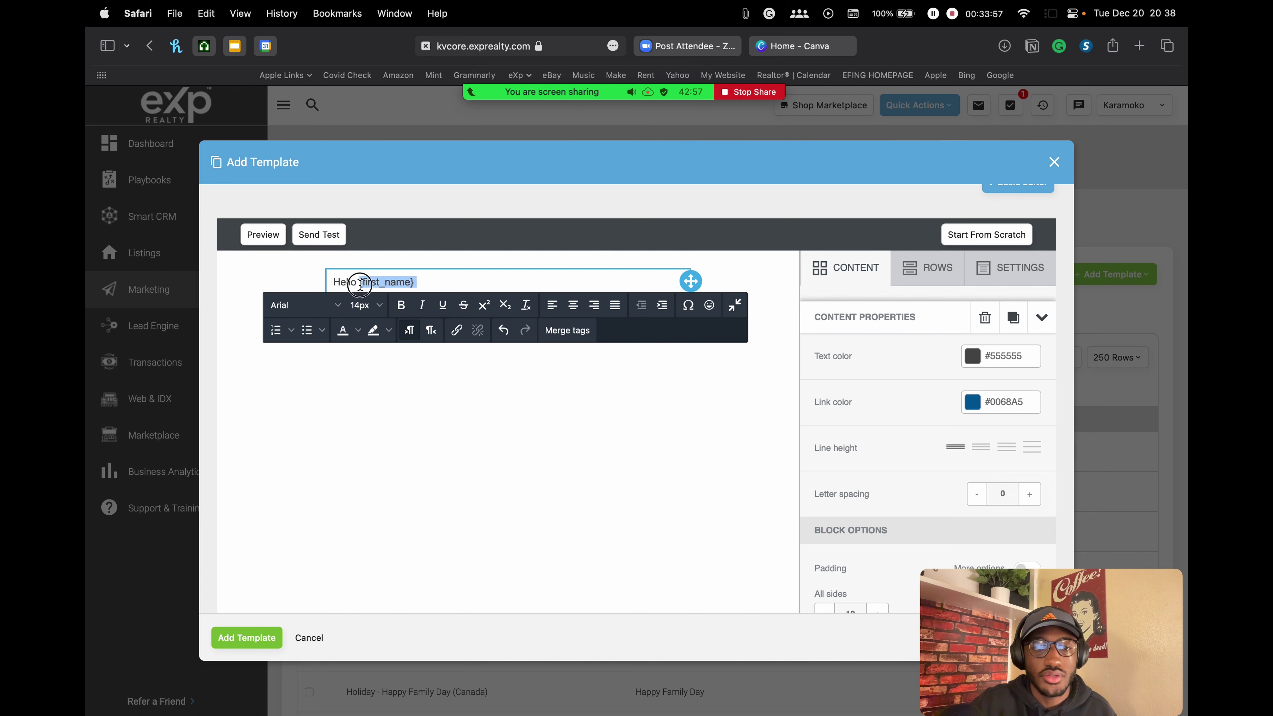
key("BackSpace")
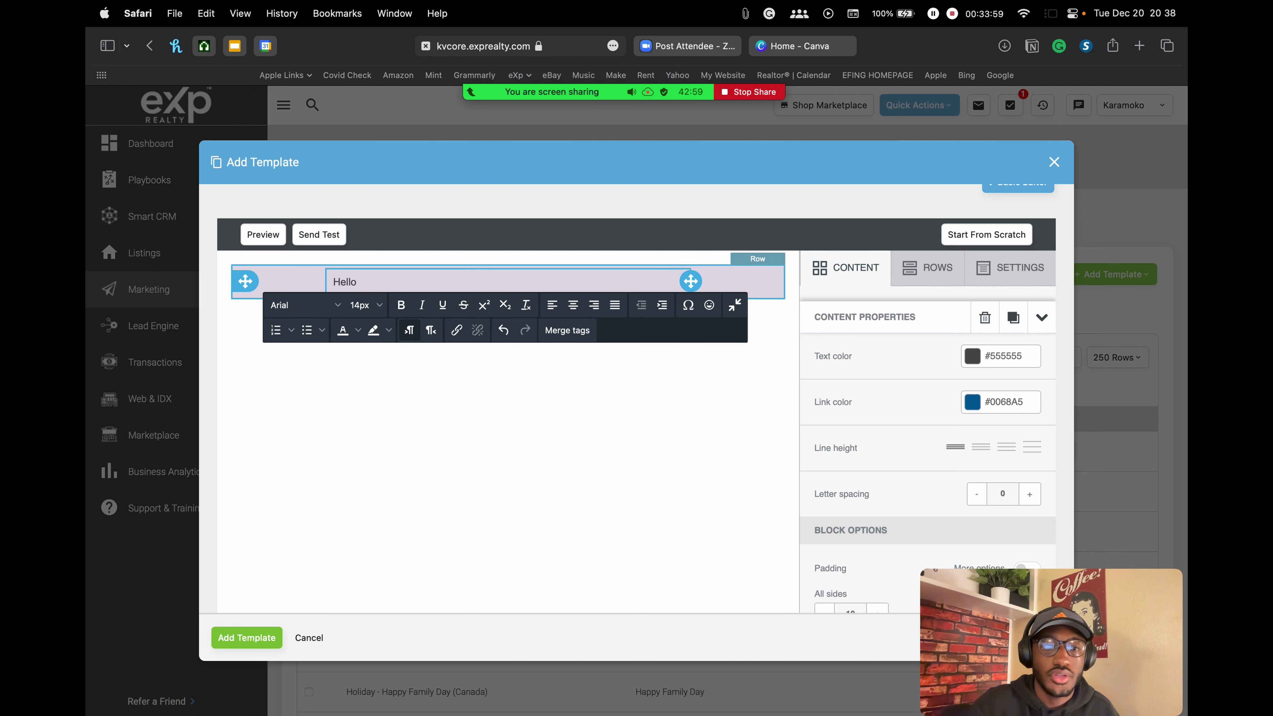
left_click(567, 331)
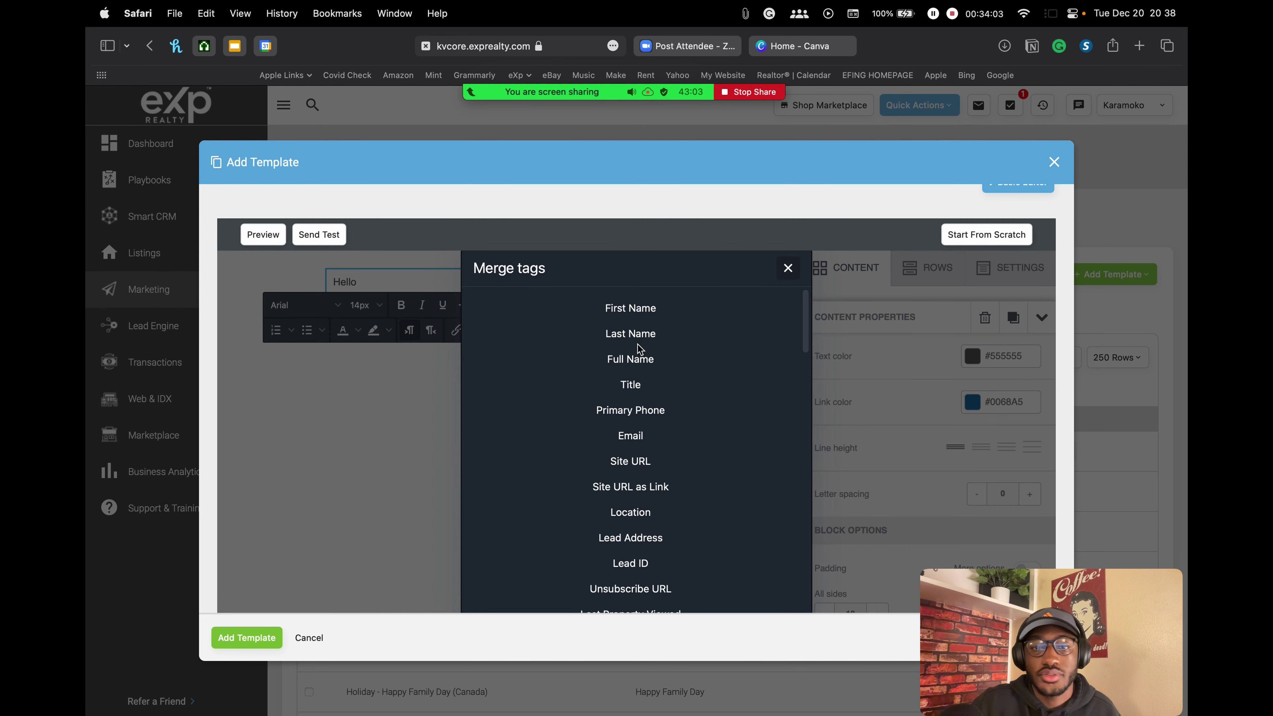
left_click(653, 362)
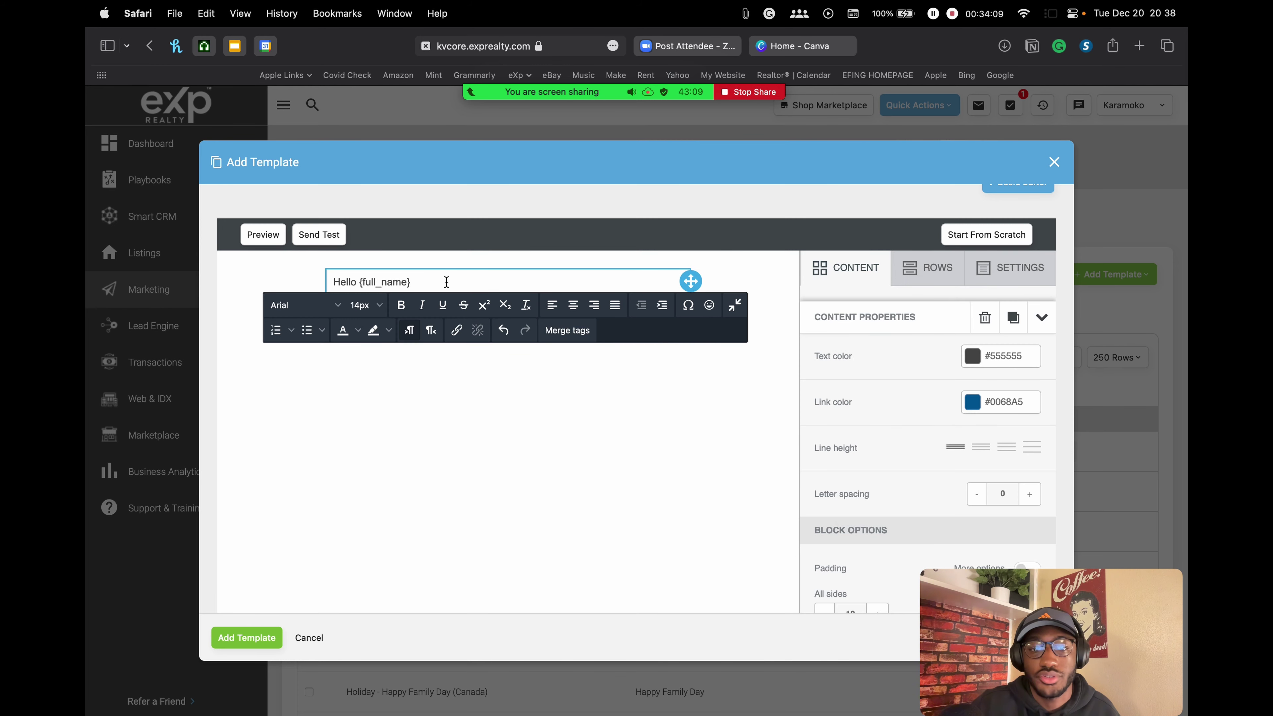
Step: Look through the available merge tags, insert First Name in the greeting and remove the {full_name} tag
left_click(571, 330)
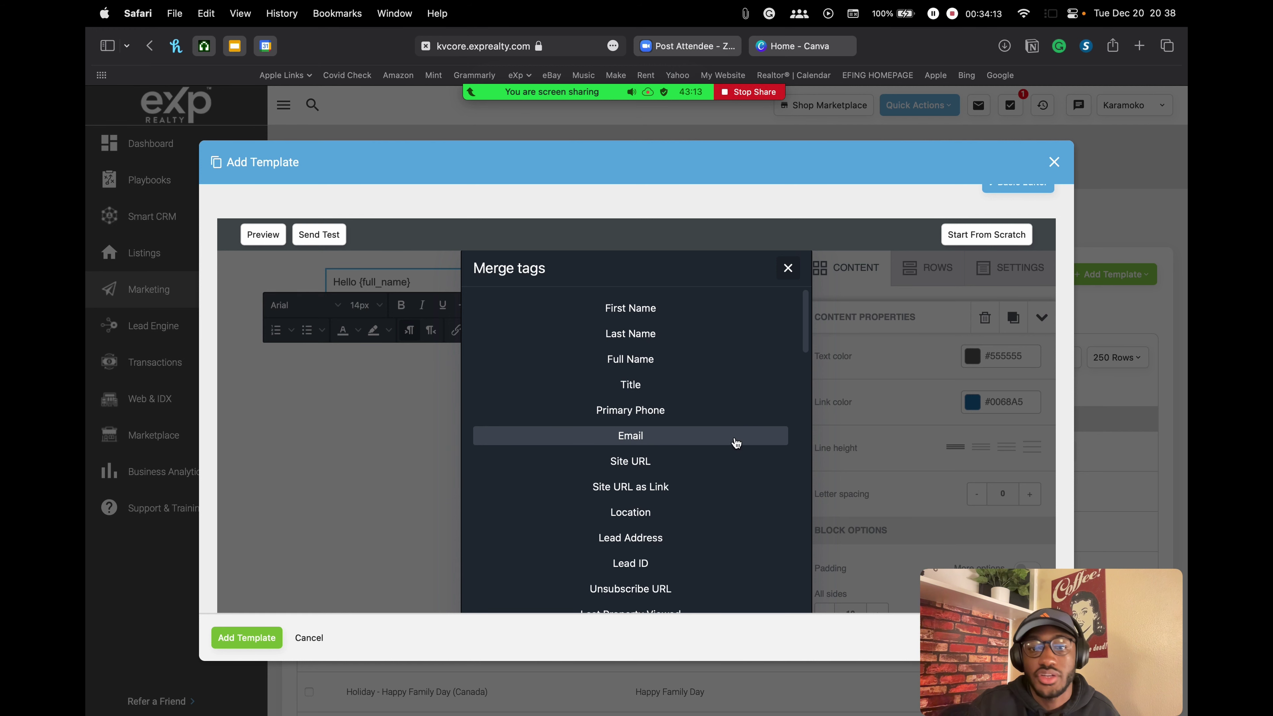
scroll(736, 443, "down", 5)
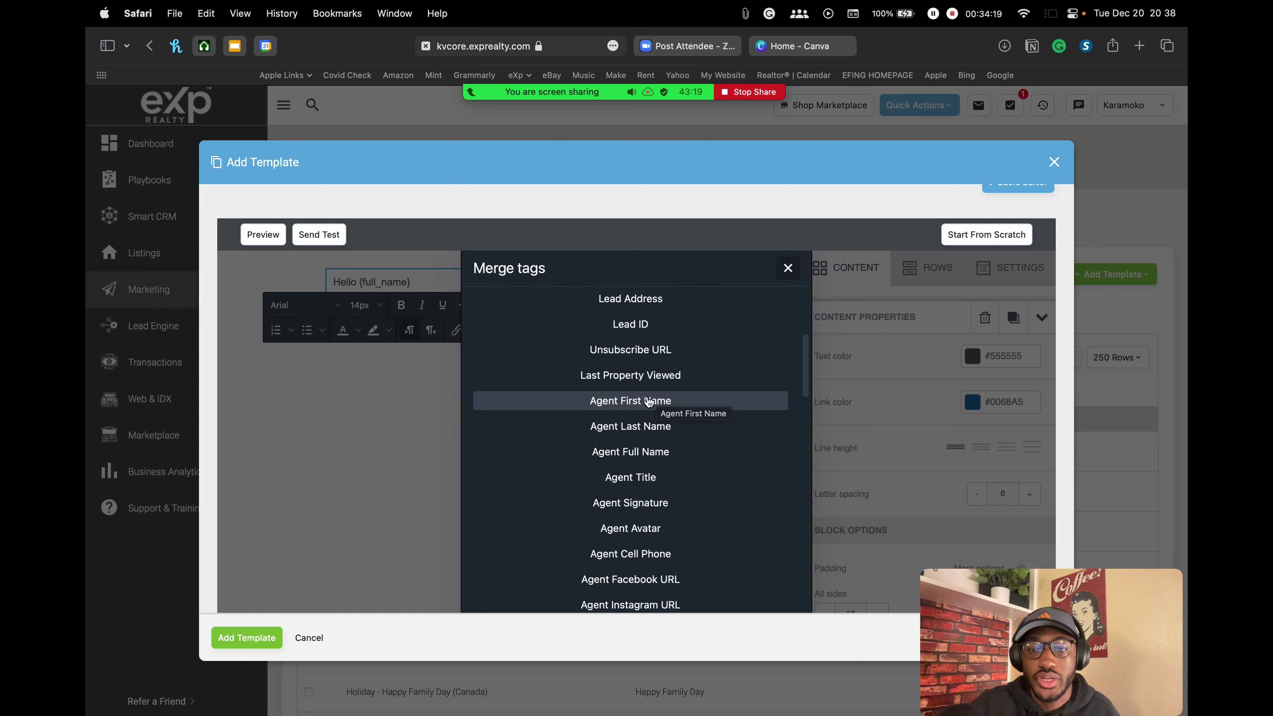
scroll(651, 416, "down", 8)
scroll(646, 445, "down", 5)
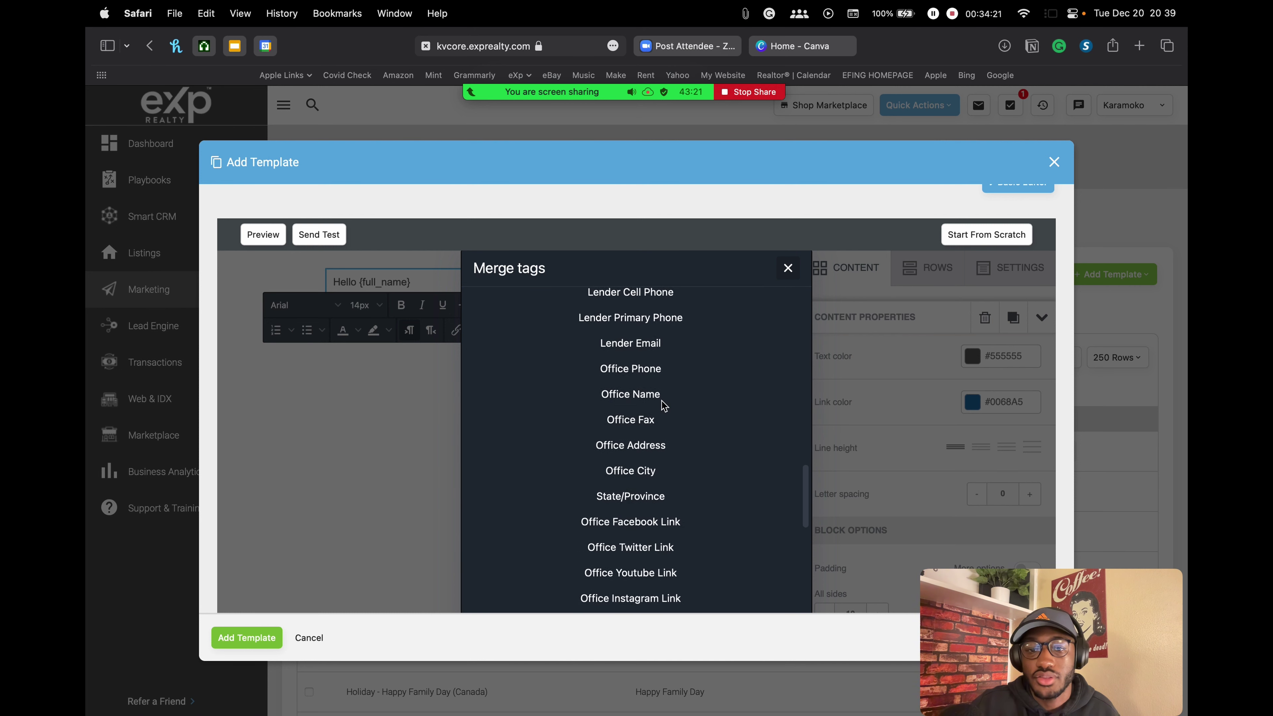
scroll(636, 411, "down", 8)
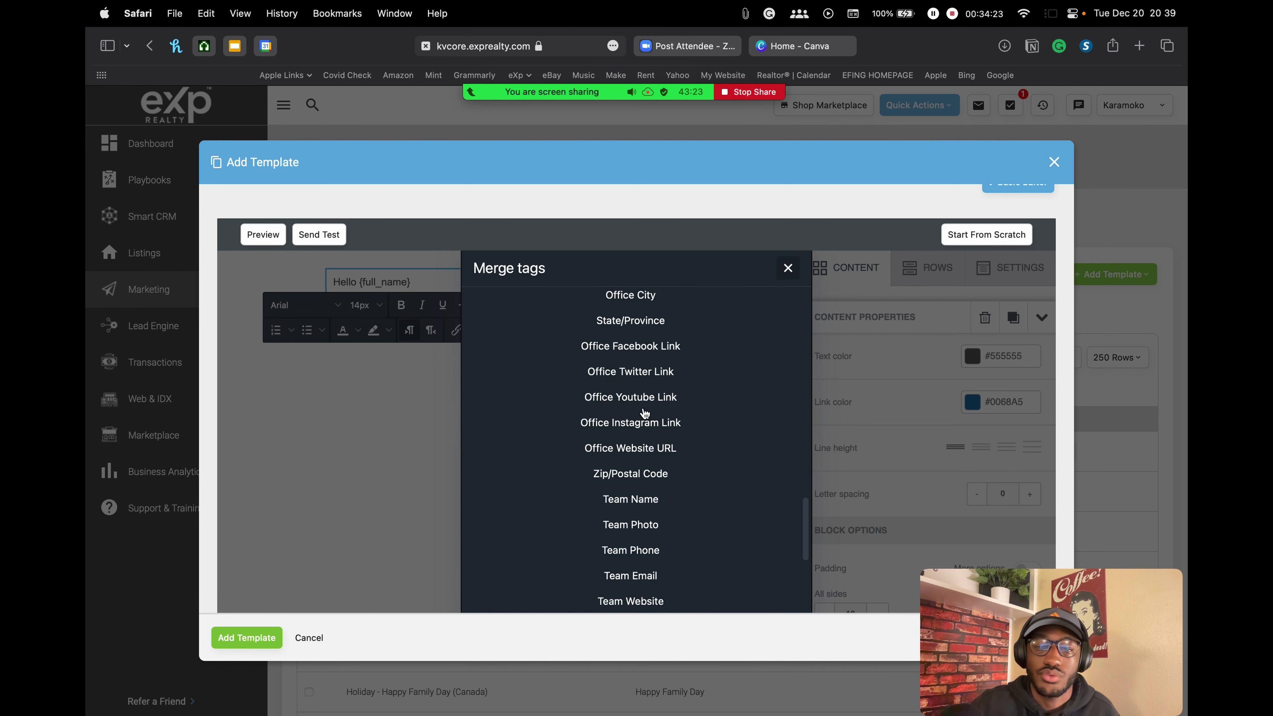
scroll(645, 411, "up", 20)
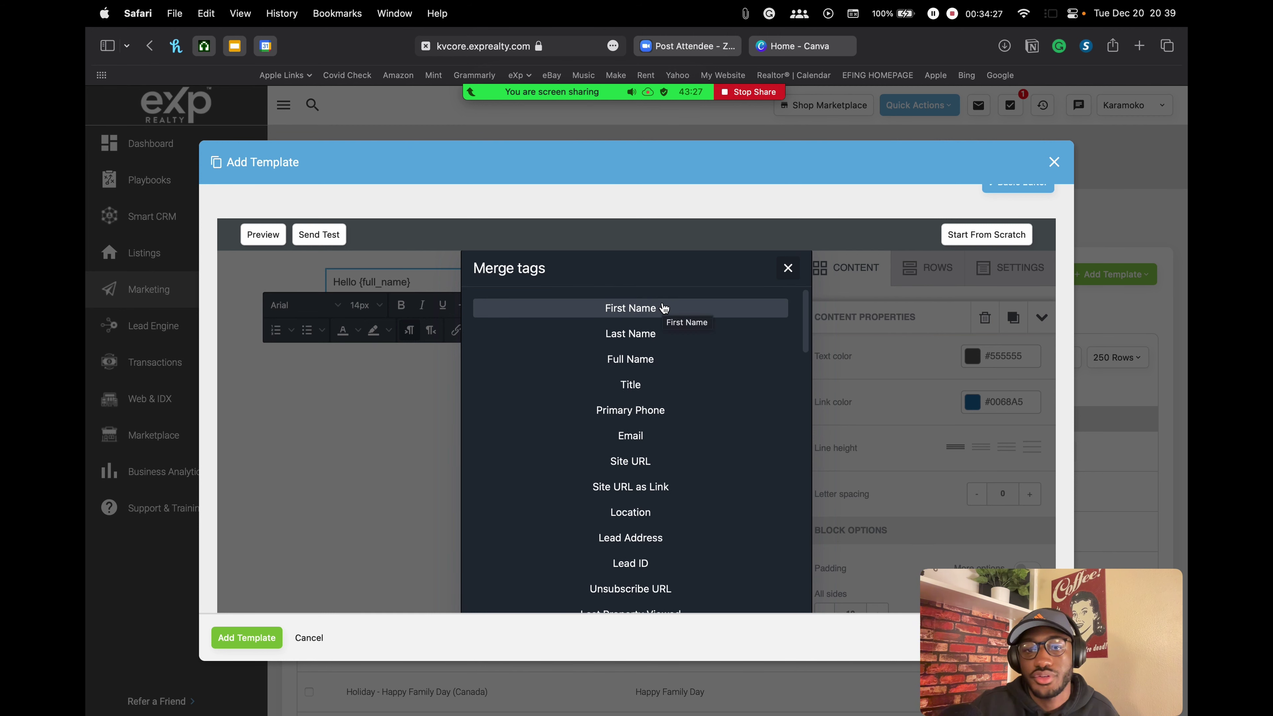
left_click(642, 316)
left_click_drag(412, 283, 358, 283)
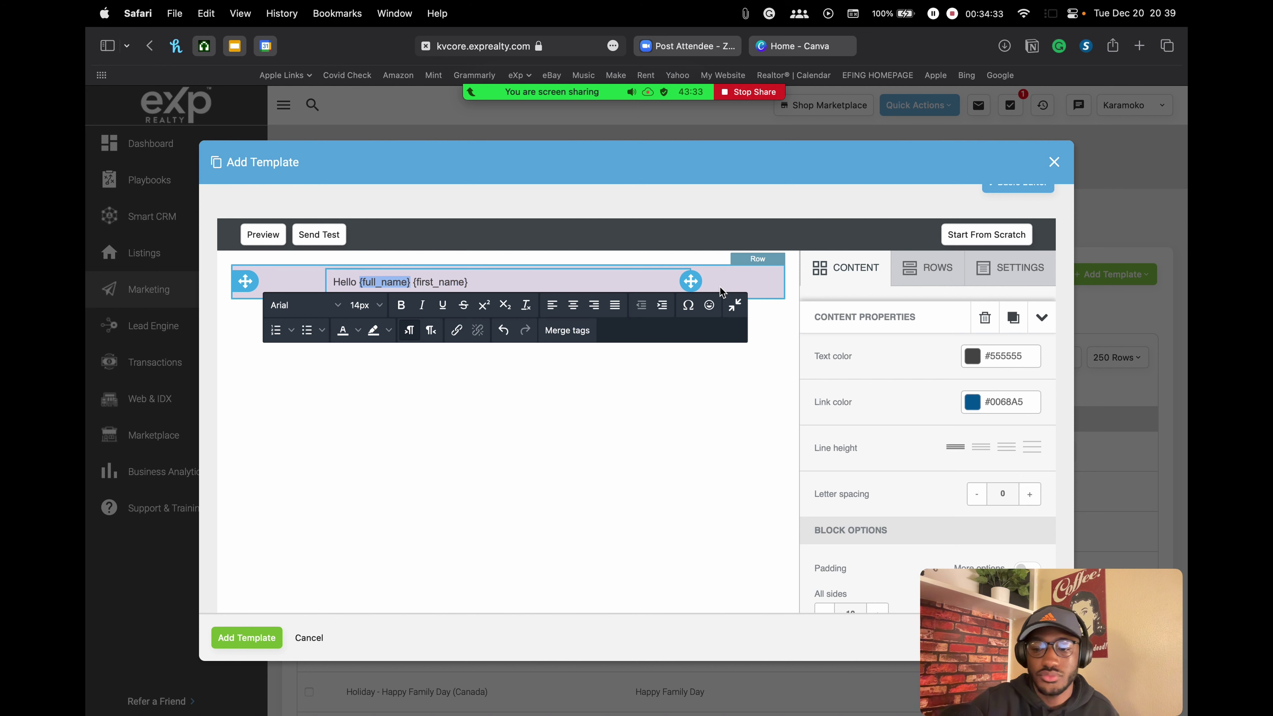
key("BackSpace")
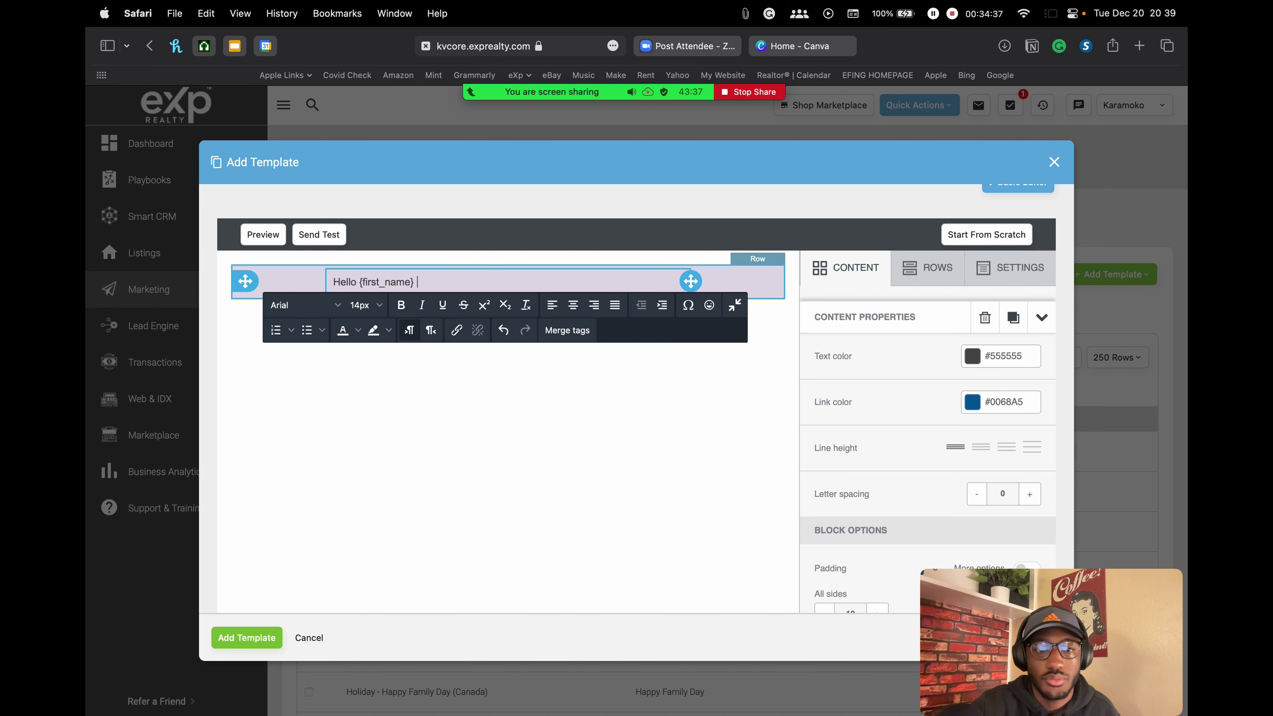
Step: End the greeting with a comma and paste the copied gratitude message beneath it
type(",")
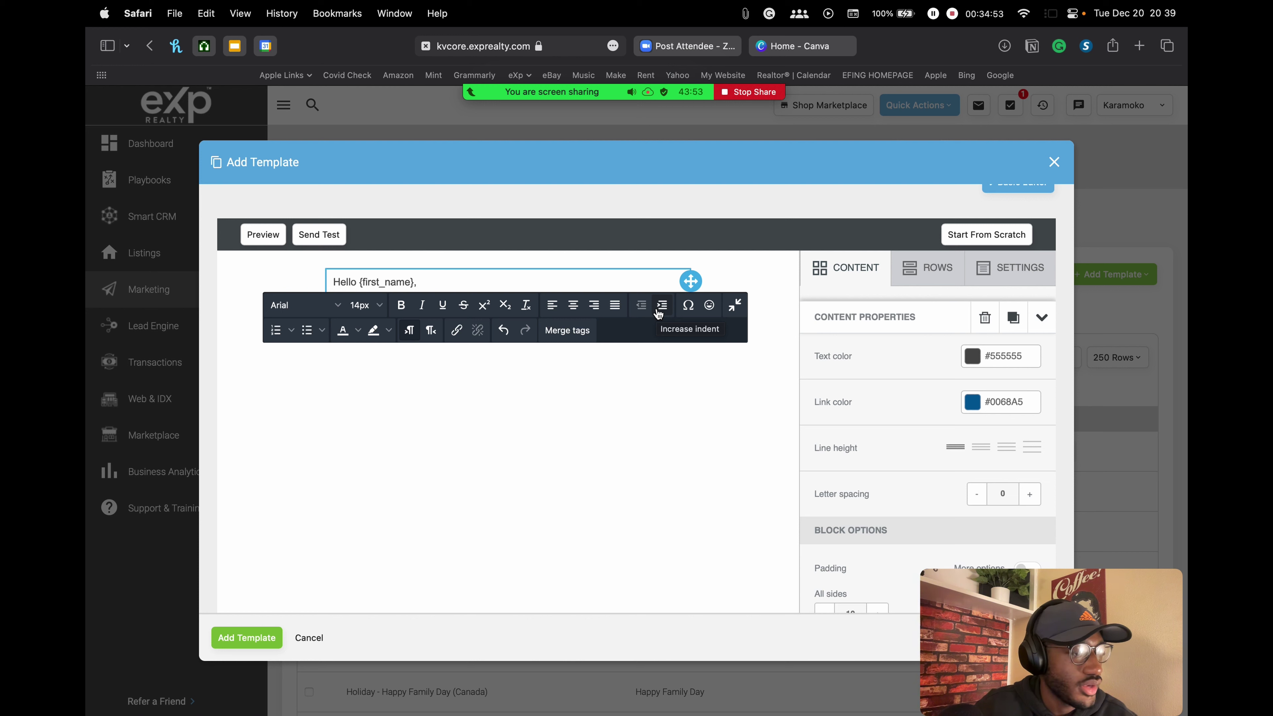
key("super+v")
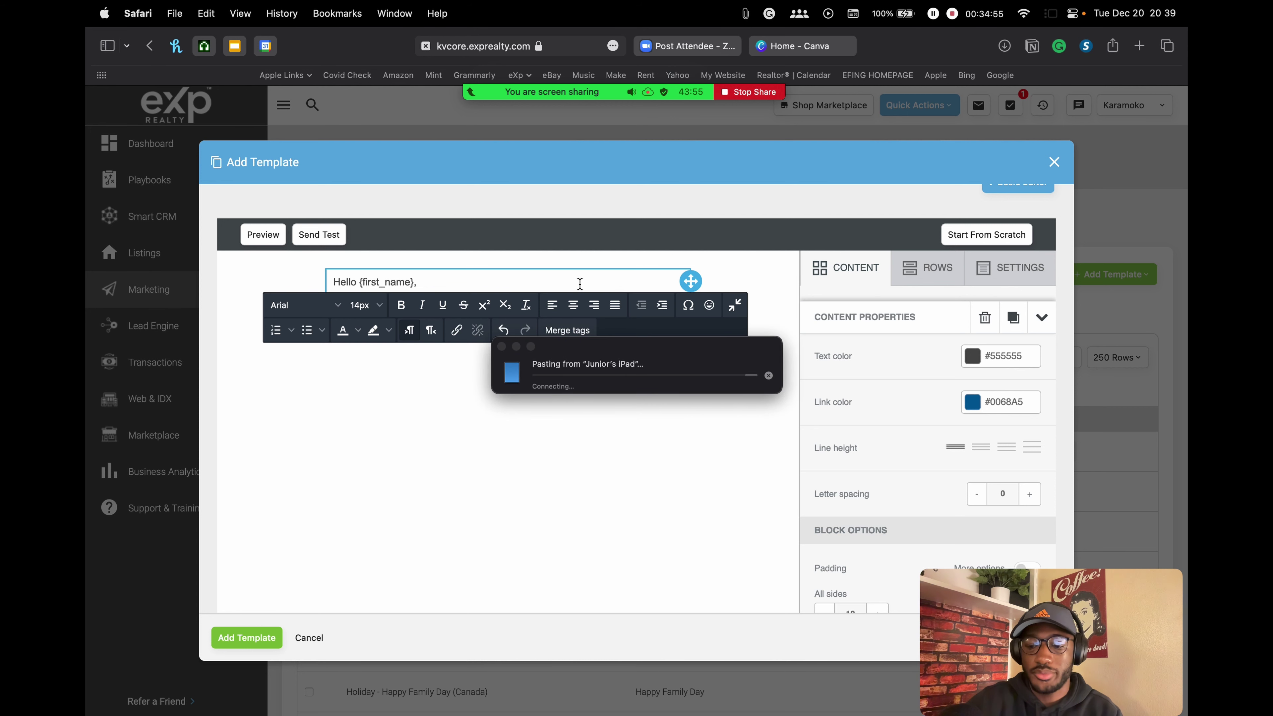
key("Return")
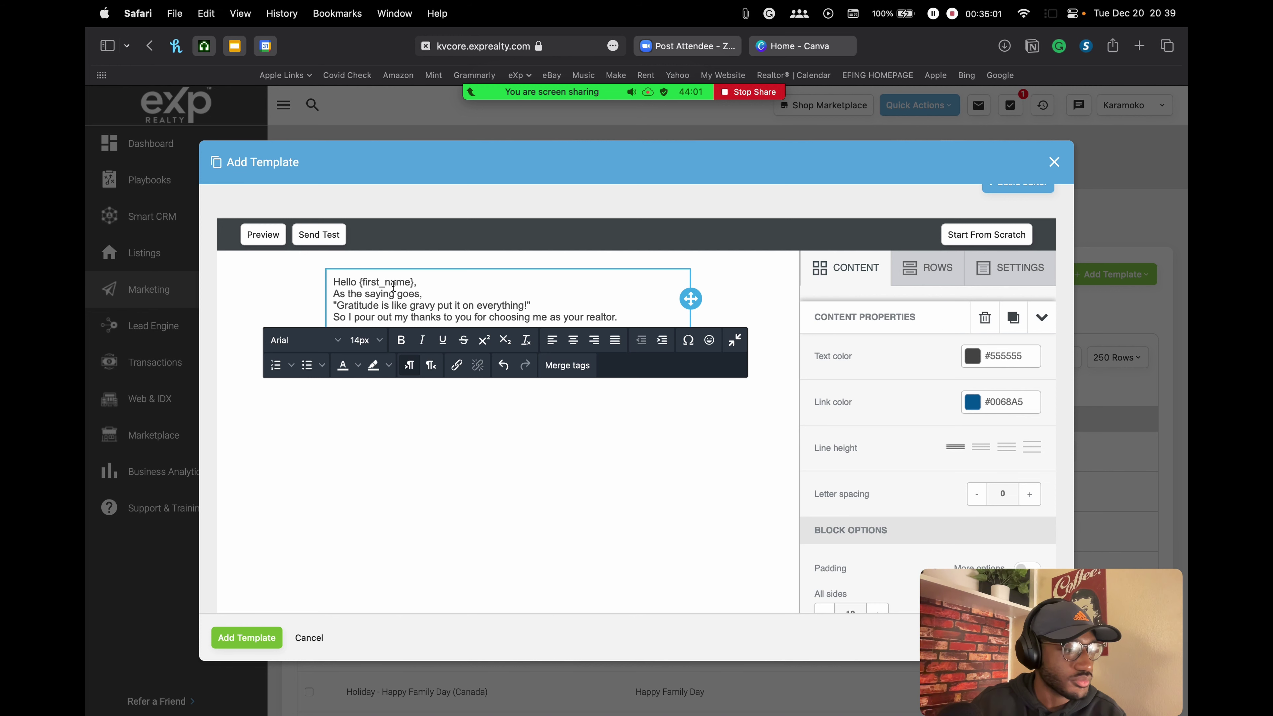
Step: Join the "Gratitude is like gravy put it on everything!" quote onto the "As the saying goes," line and place the cursor after the last sentence
left_click(334, 305)
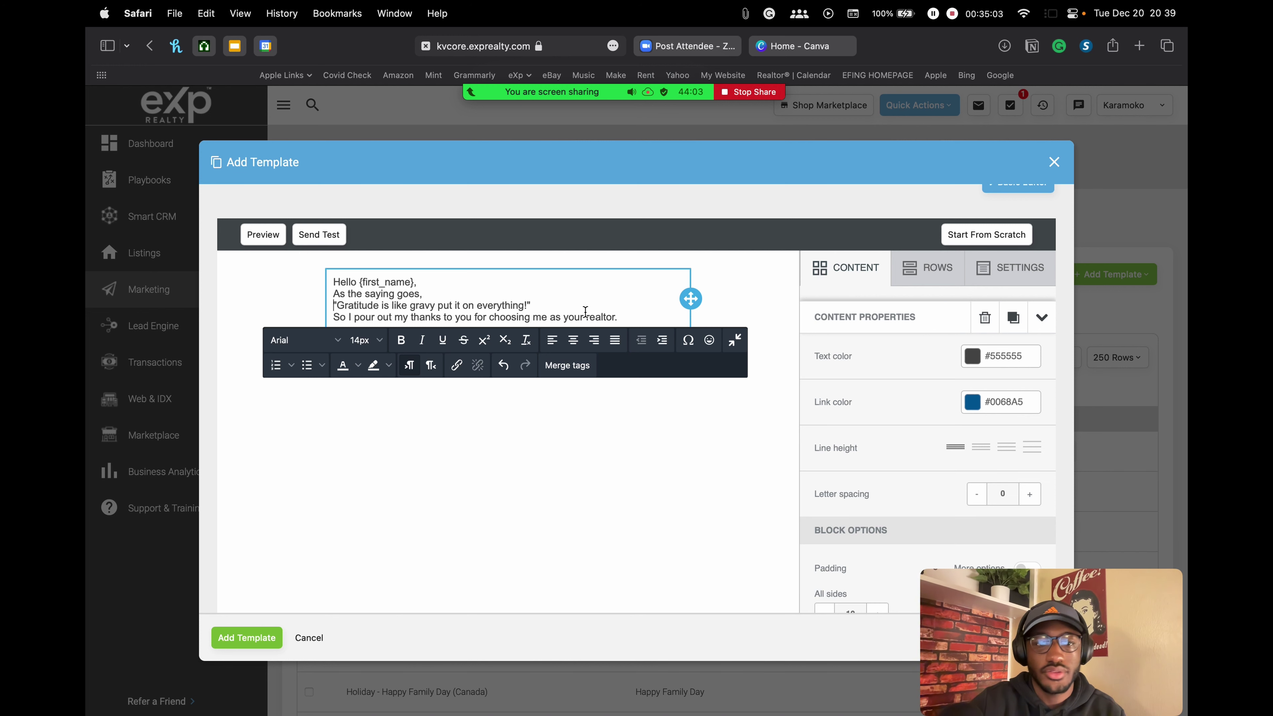
key("BackSpace")
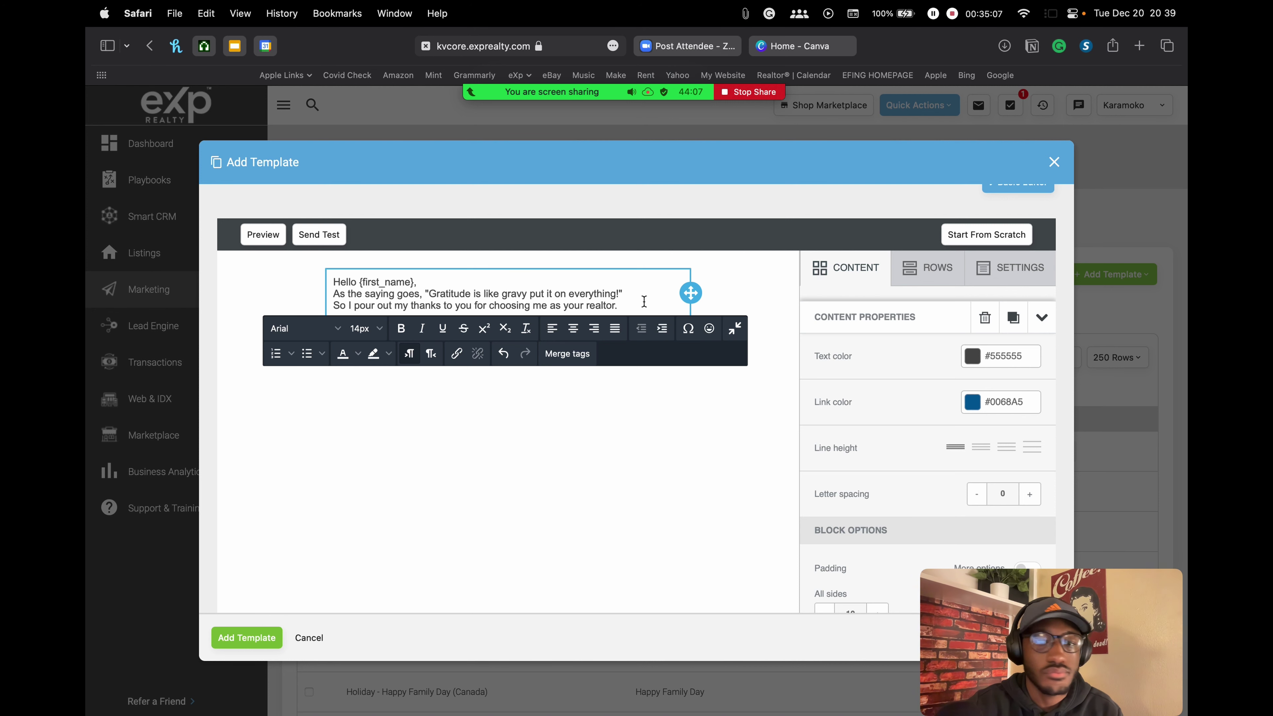
left_click(634, 311)
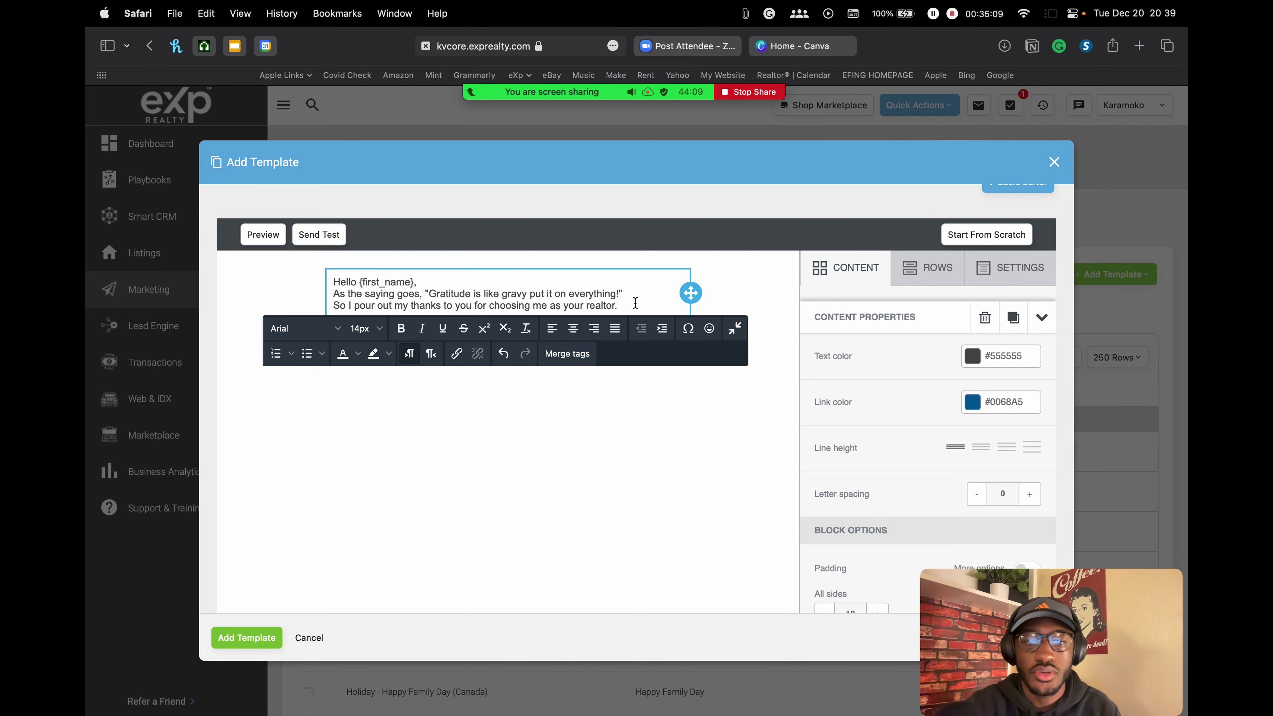
Step: Centre-align the whole greeting and message, and add a blank line between the greeting and the saying
left_click_drag(633, 311, 325, 273)
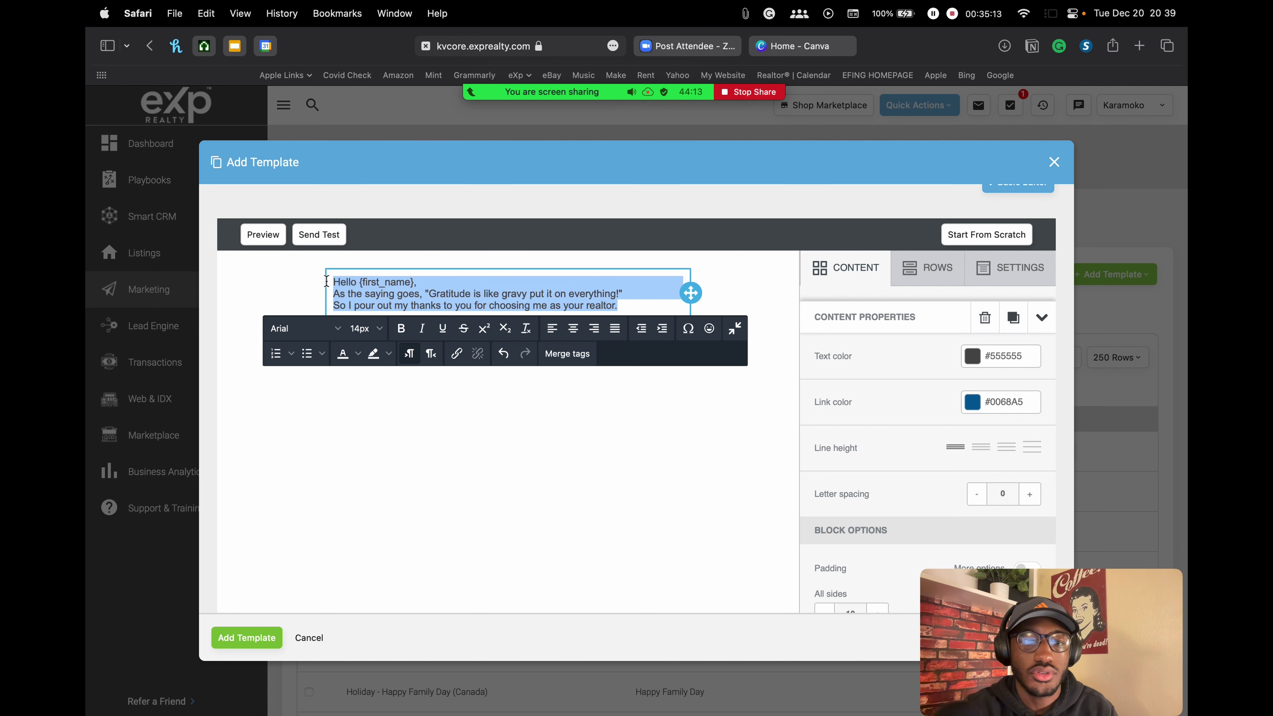
left_click(575, 331)
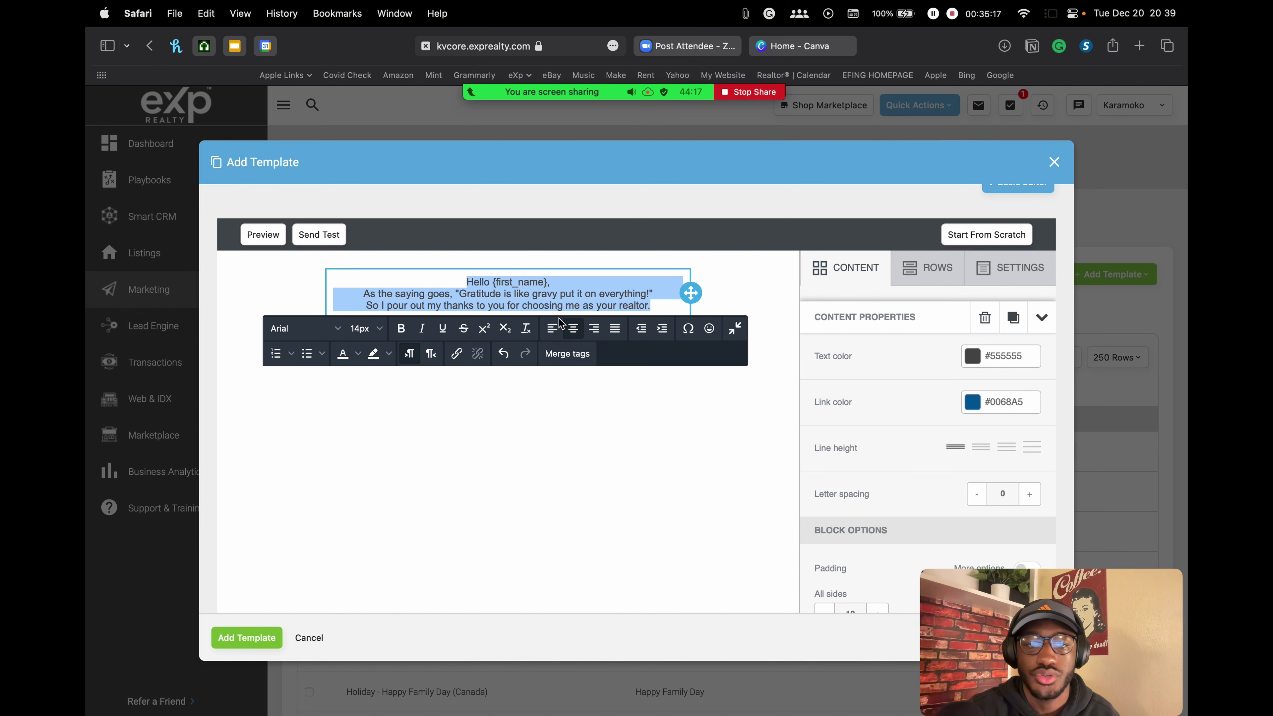
left_click(553, 329)
left_click(591, 331)
left_click(574, 329)
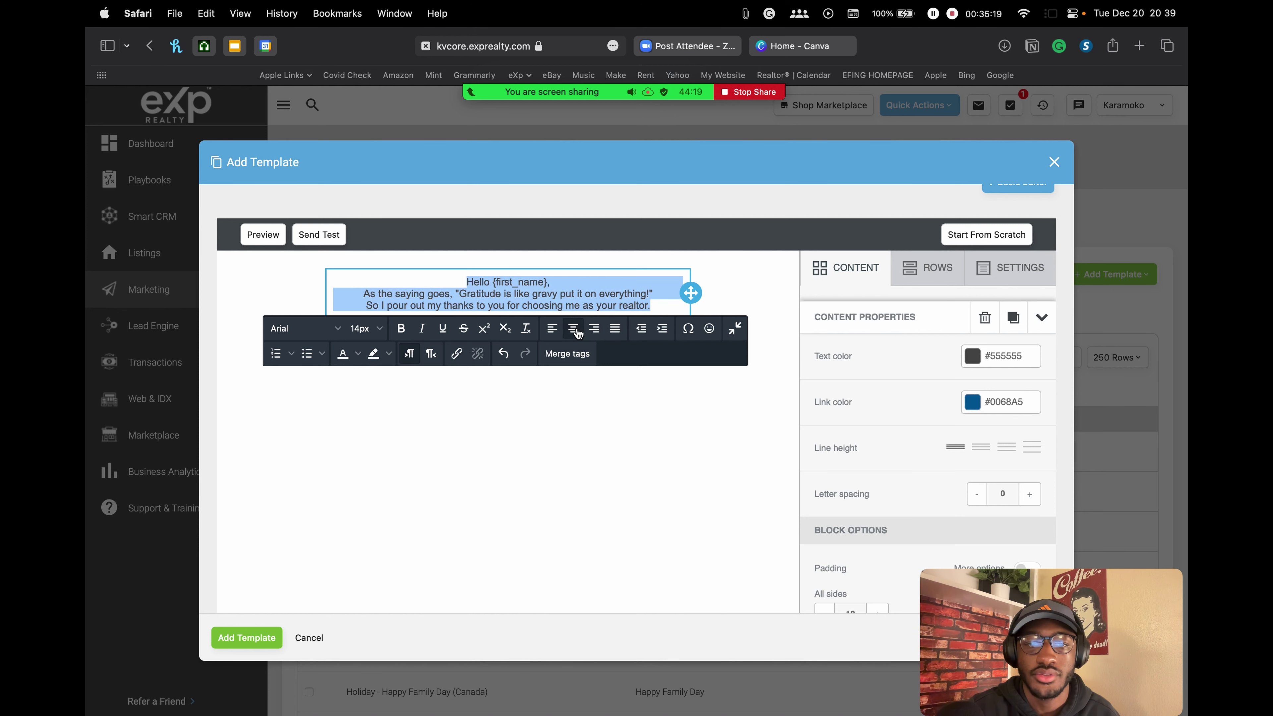
left_click(594, 282)
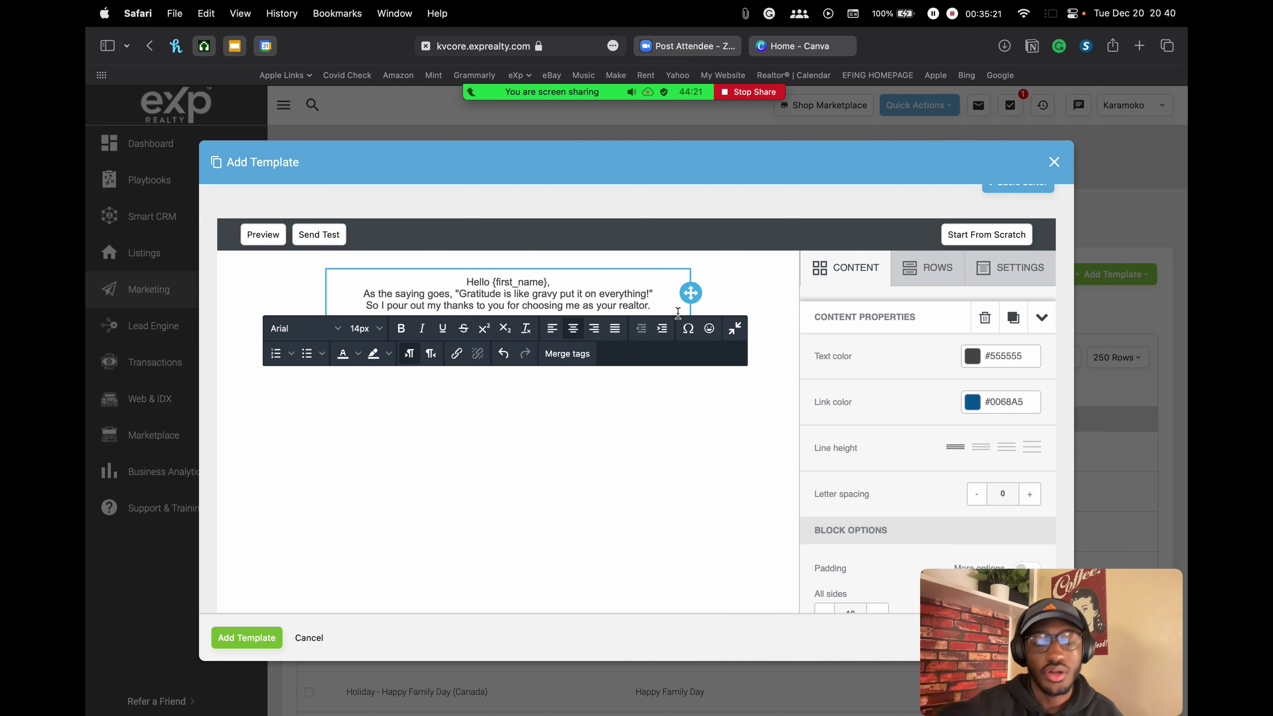
key("Return")
left_click(696, 426)
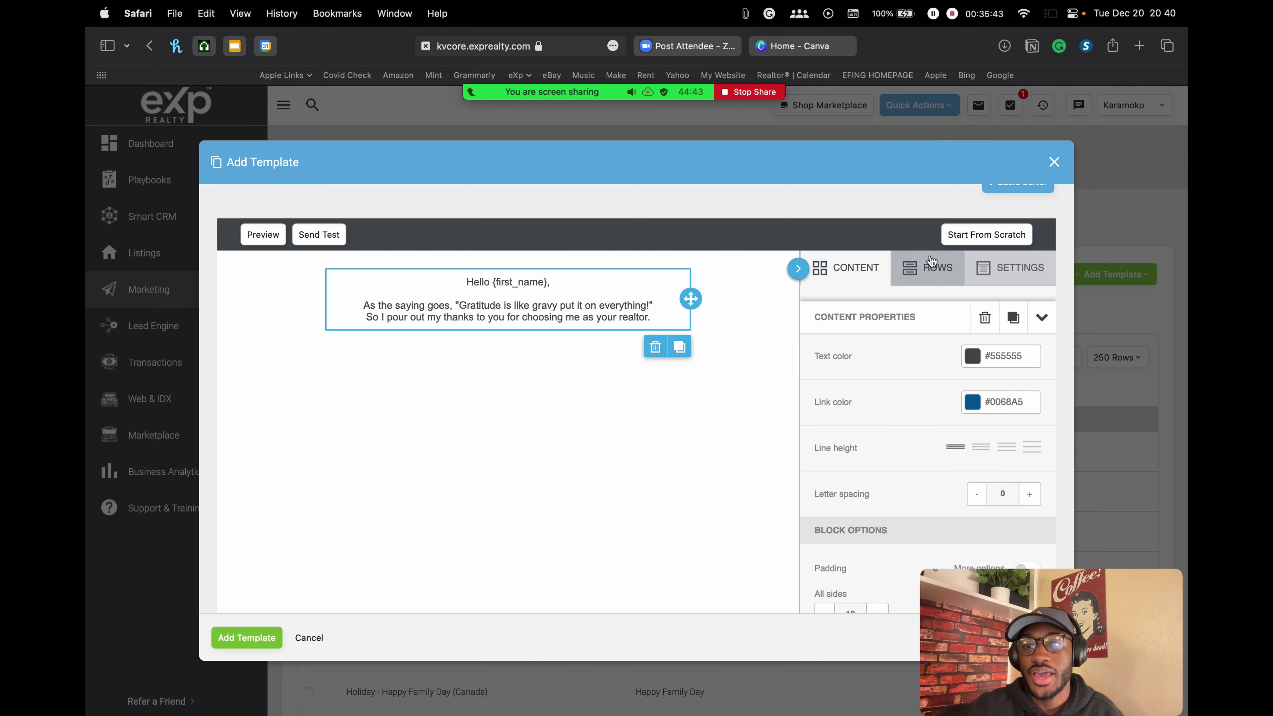
Step: Add a single-column row beneath the message and place an image block in it
left_click(935, 272)
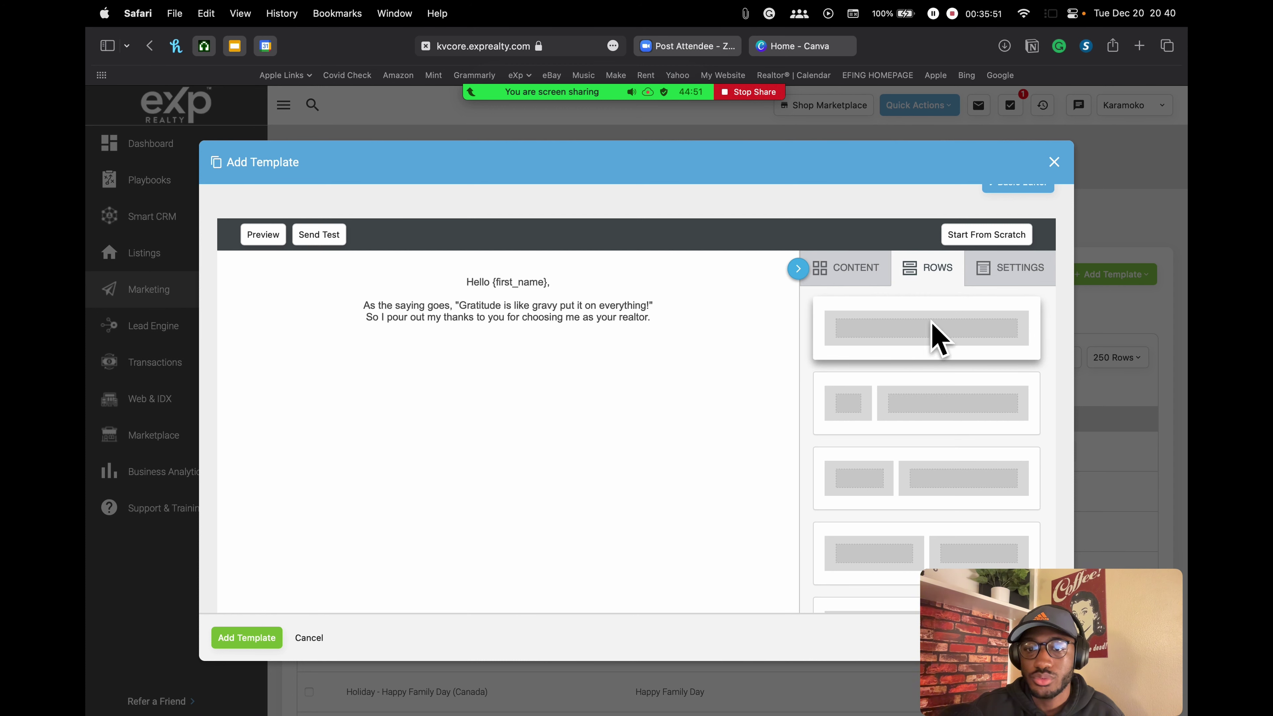
left_click_drag(932, 335, 506, 333)
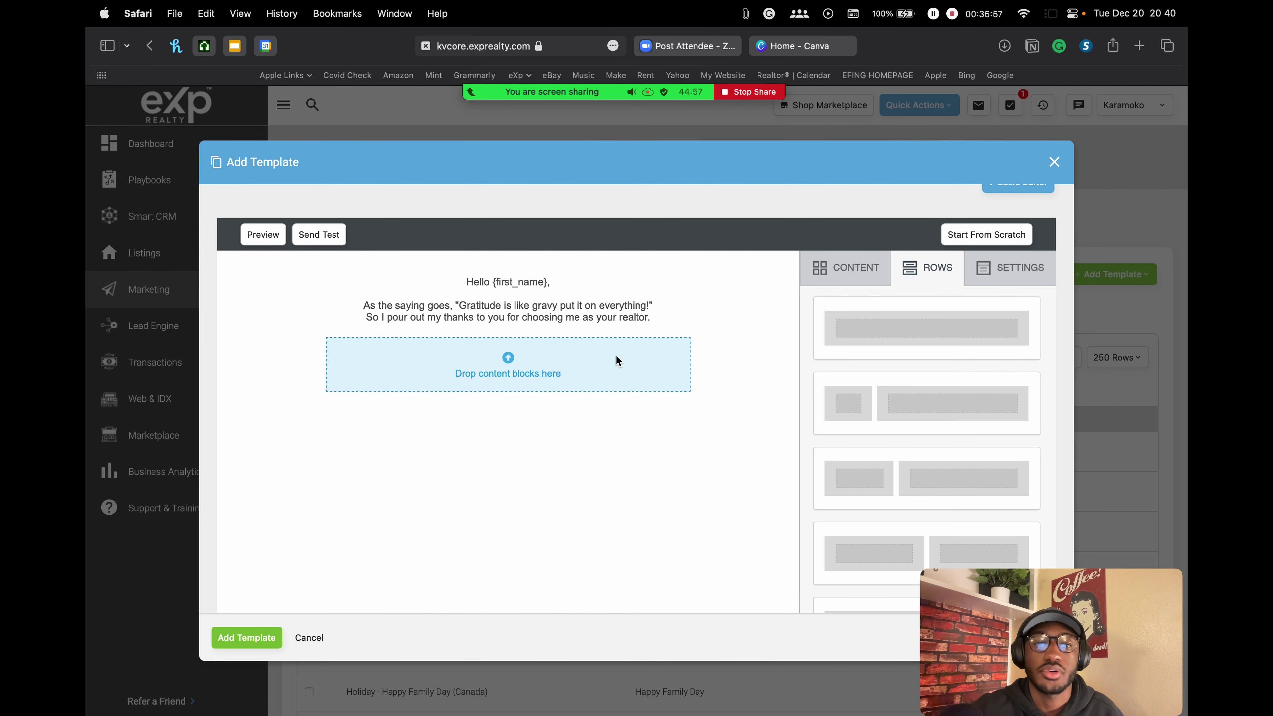
left_click(842, 271)
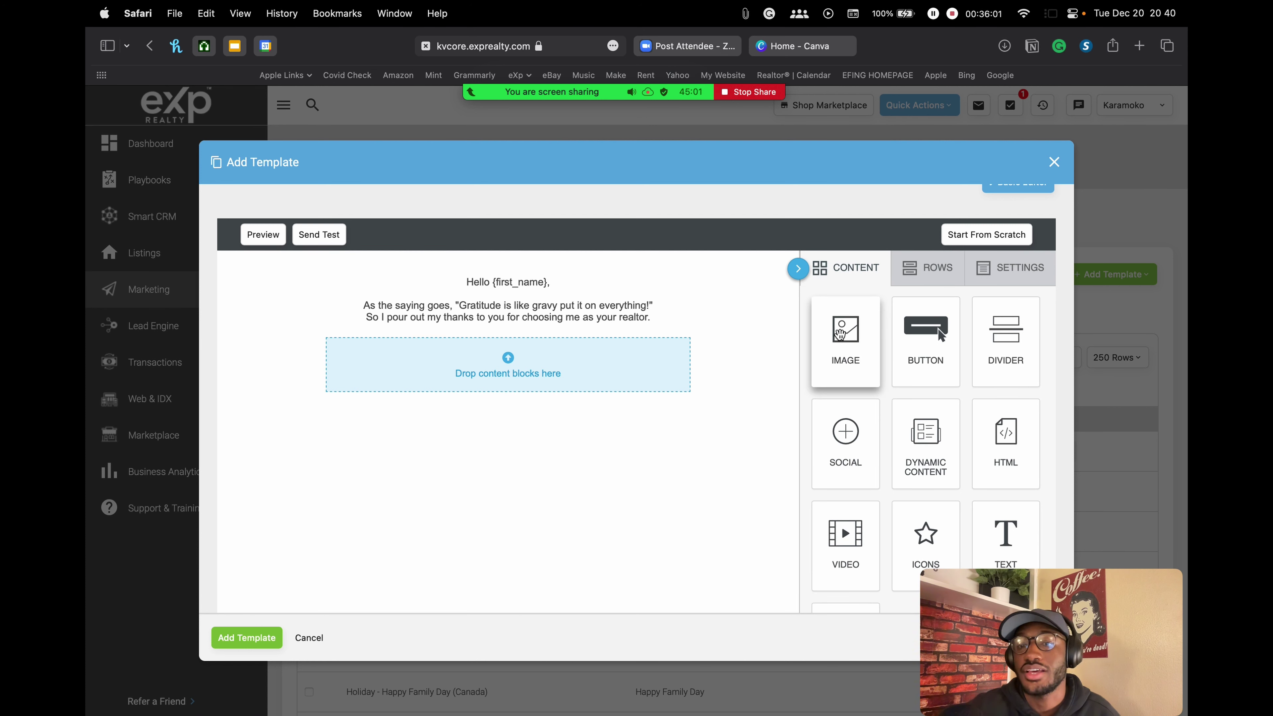
left_click_drag(840, 333, 446, 363)
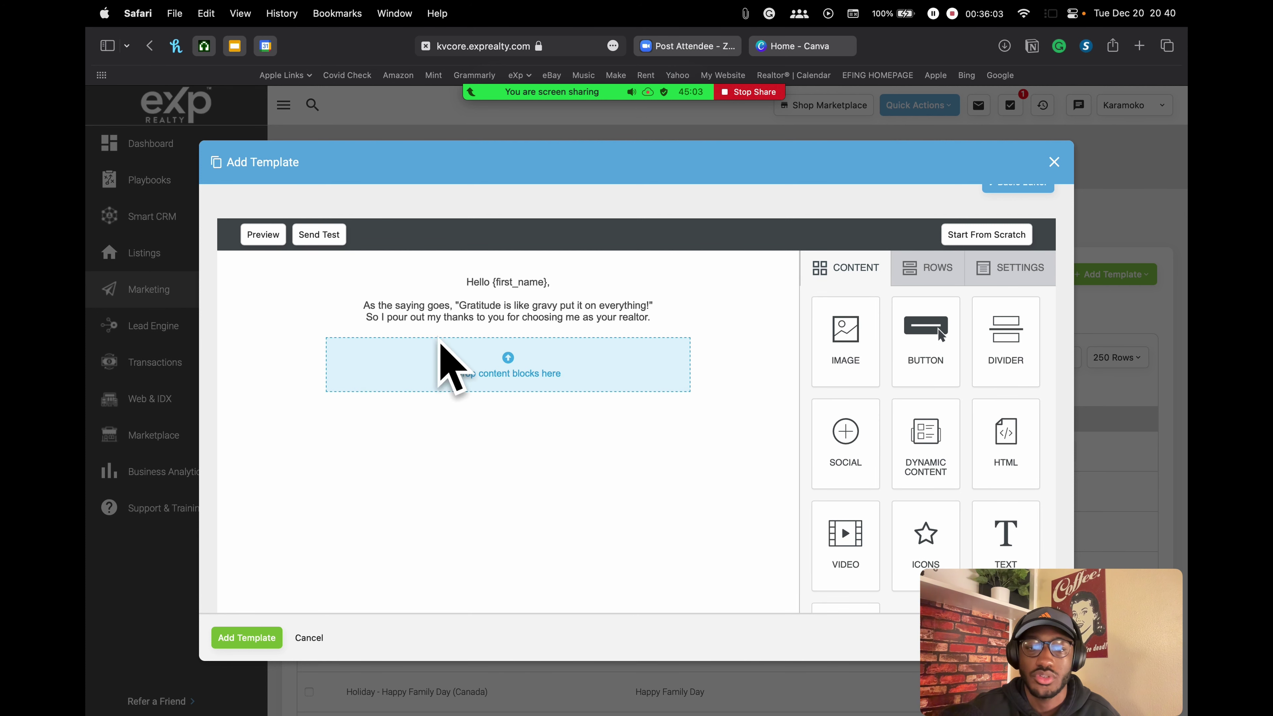
scroll(826, 355, "down", 1)
left_click_drag(840, 321, 495, 368)
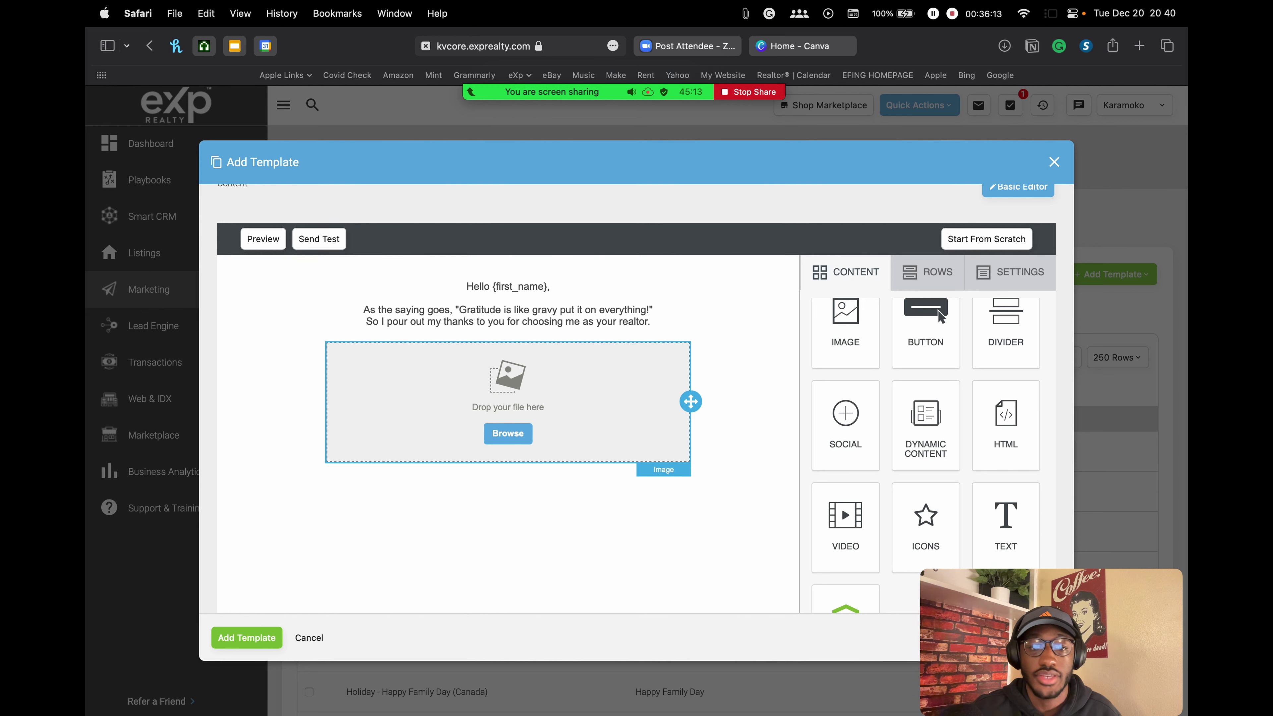
Step: Open the file manager for the image block and look through the stored images
left_click(501, 441)
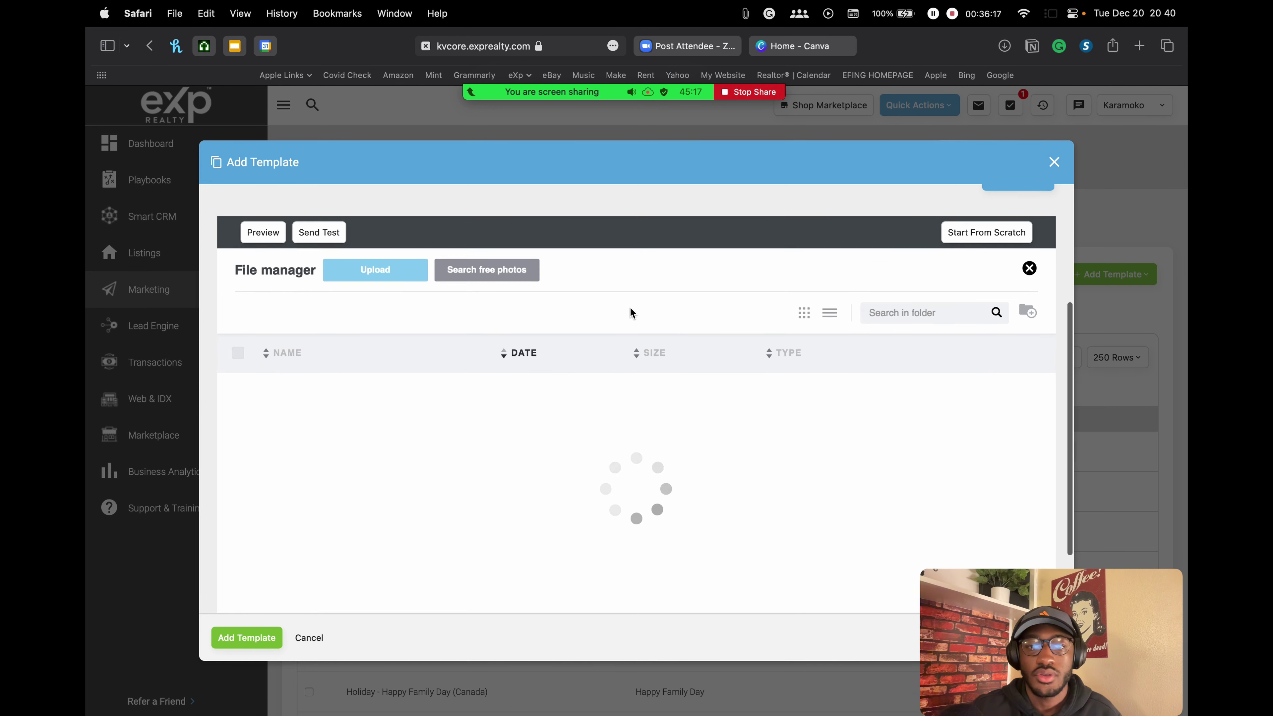
scroll(630, 309, "down", 2)
scroll(630, 309, "up", 1)
scroll(624, 274, "up", 1)
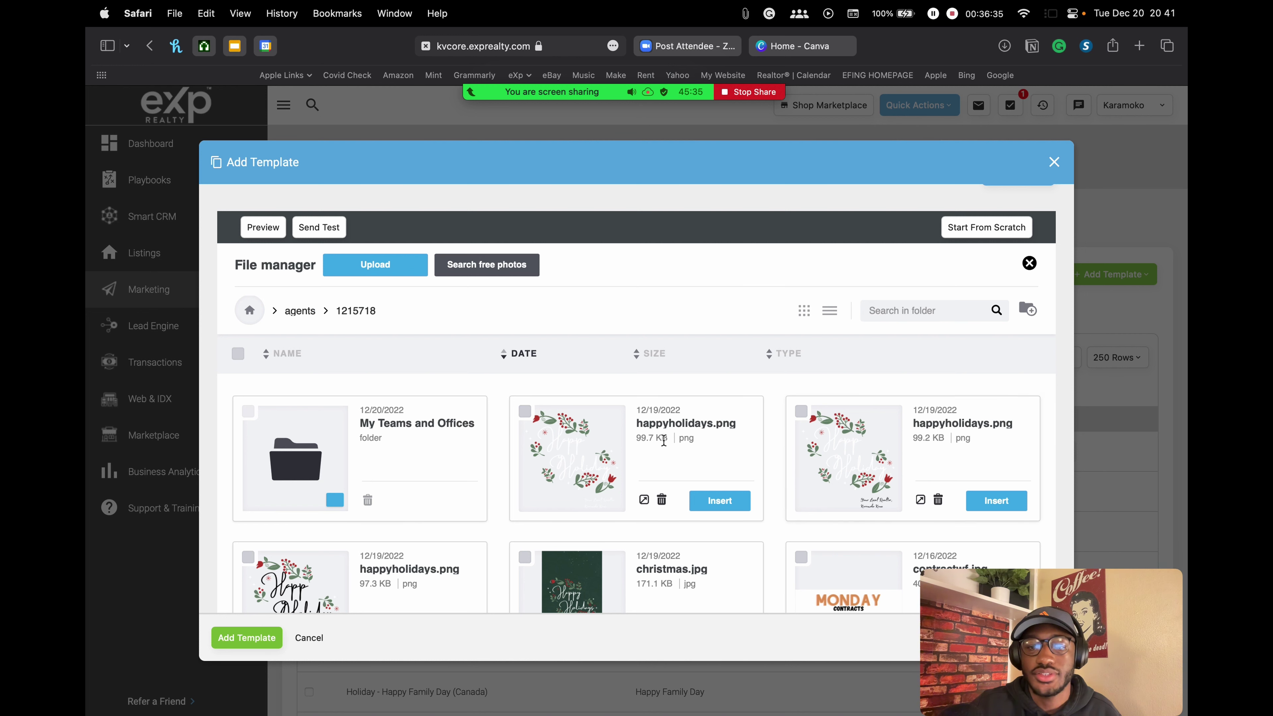
scroll(508, 297, "up", 2)
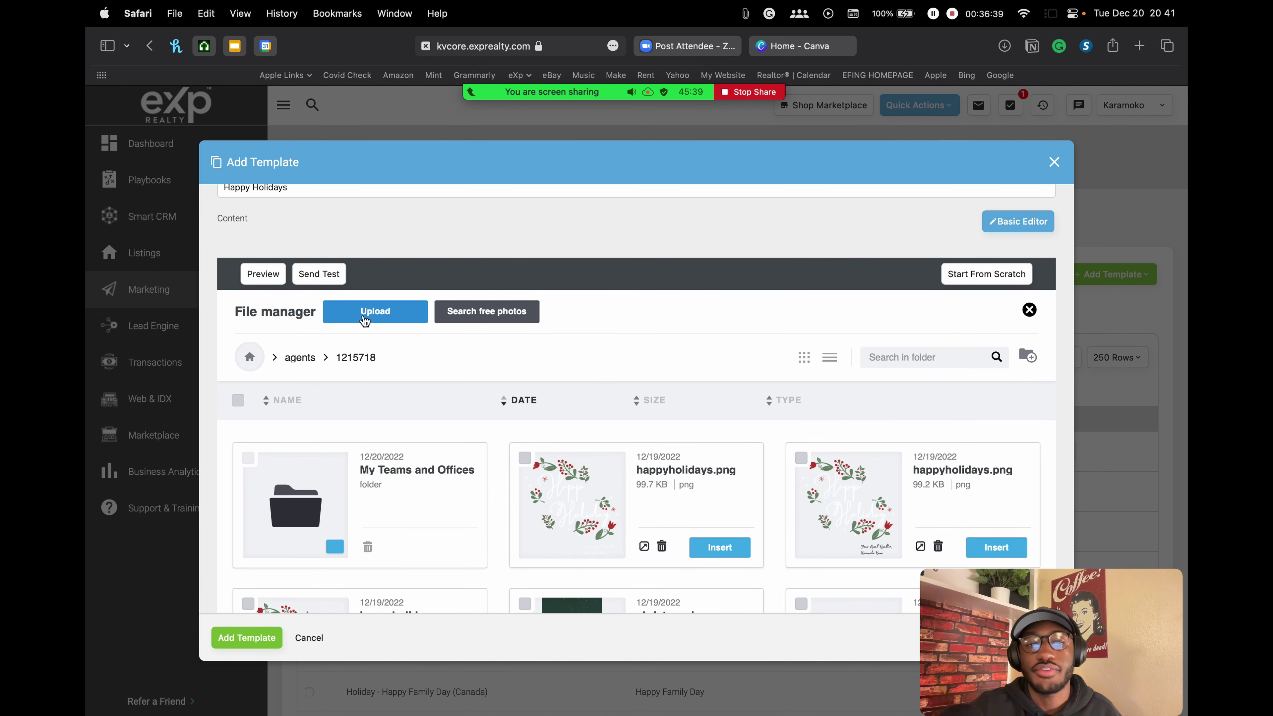
left_click(381, 317)
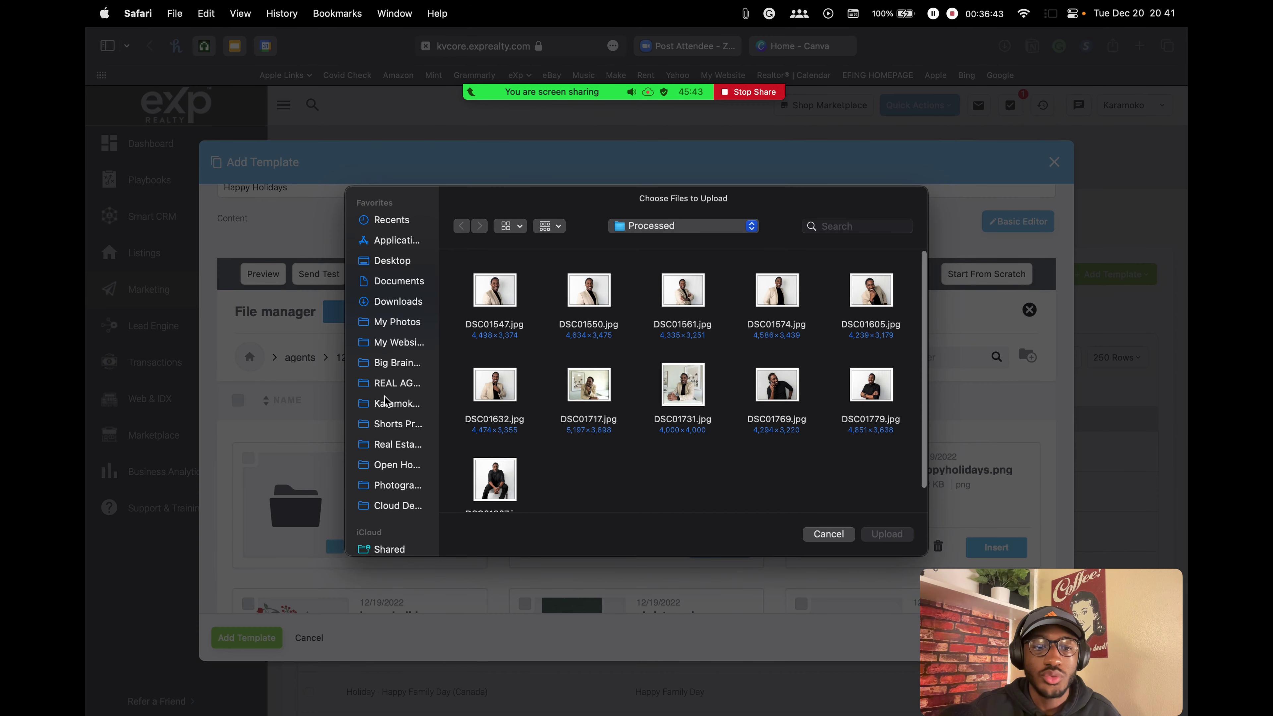
left_click(404, 409)
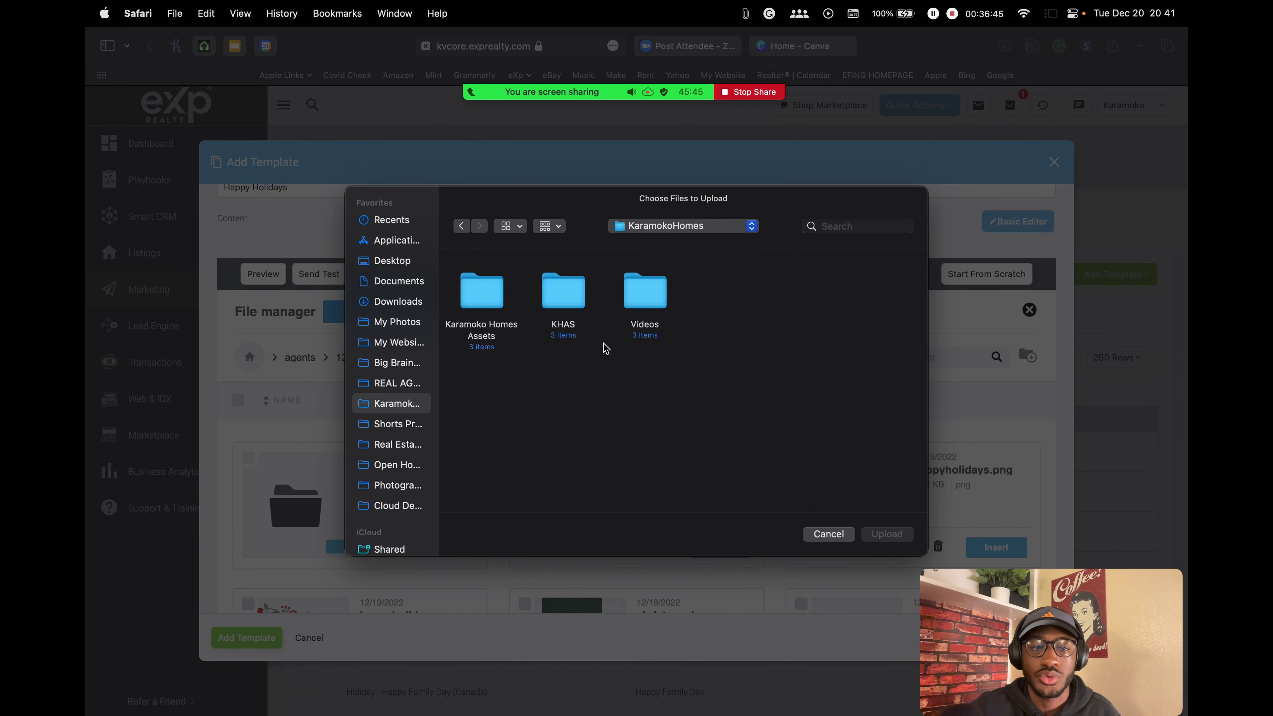
double_click(493, 304)
left_click(481, 295)
double_click(481, 295)
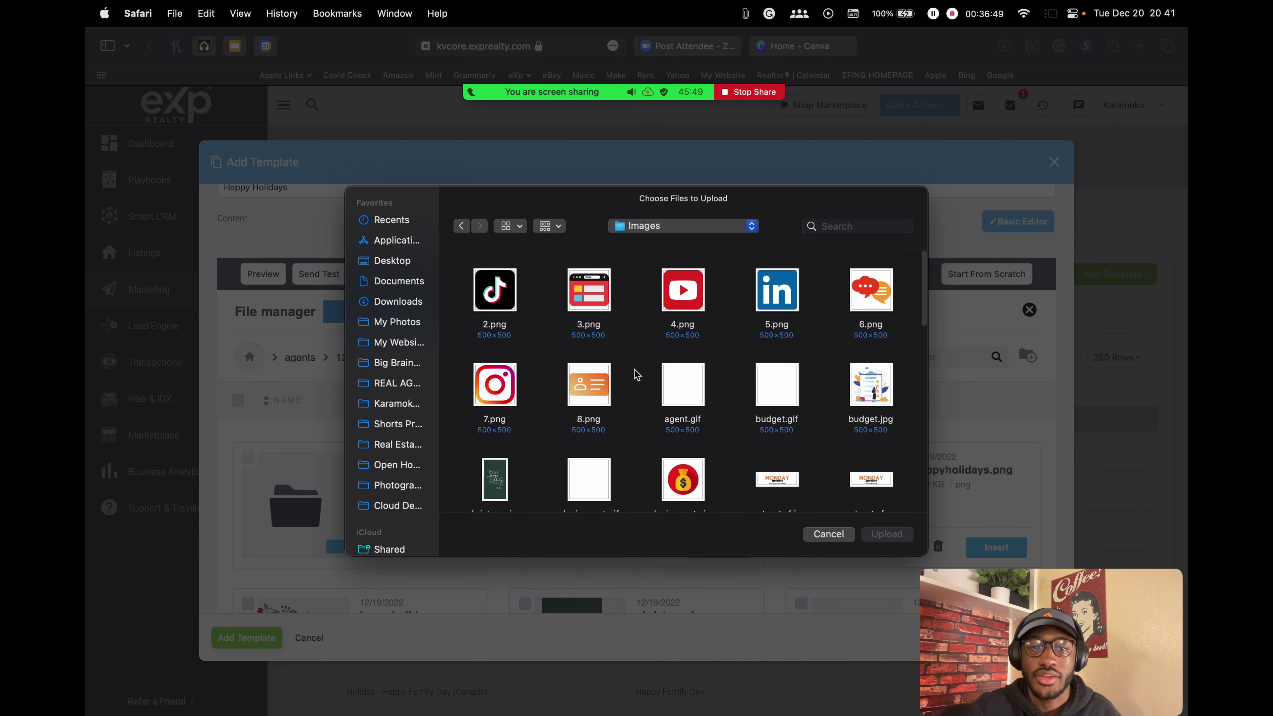
scroll(631, 372, "down", 10)
scroll(721, 220, "down", 5)
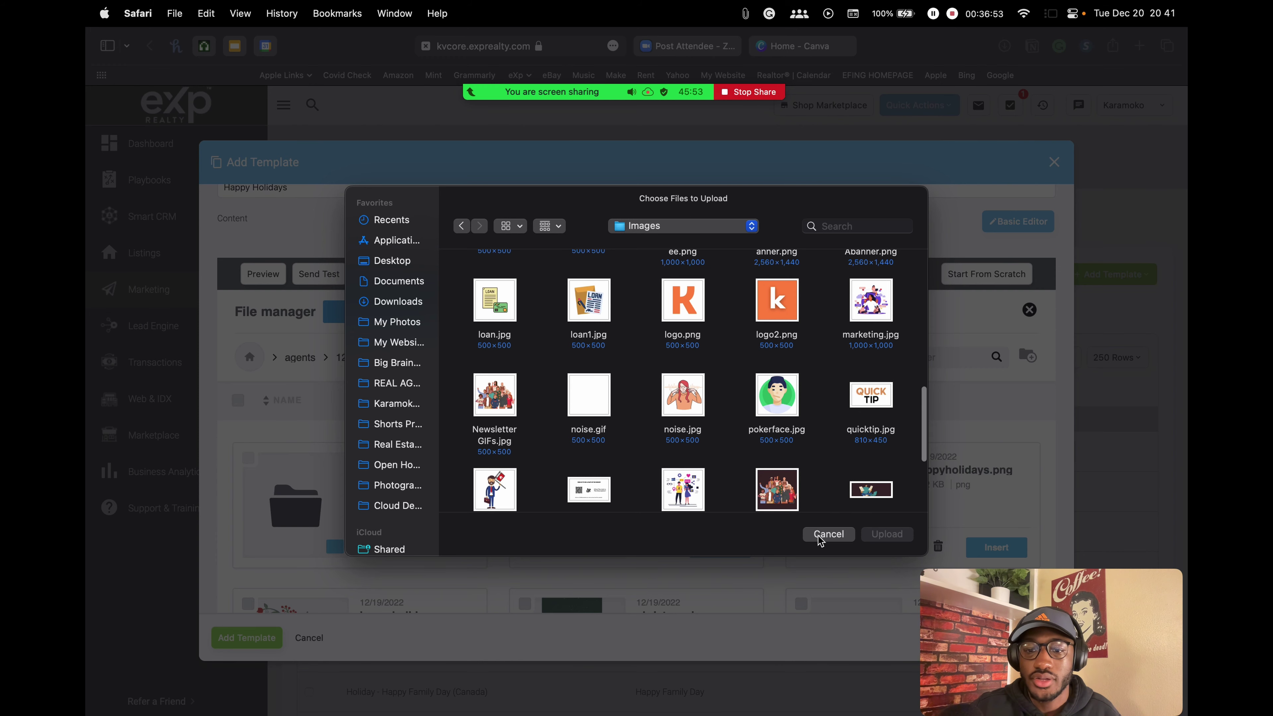
left_click(827, 534)
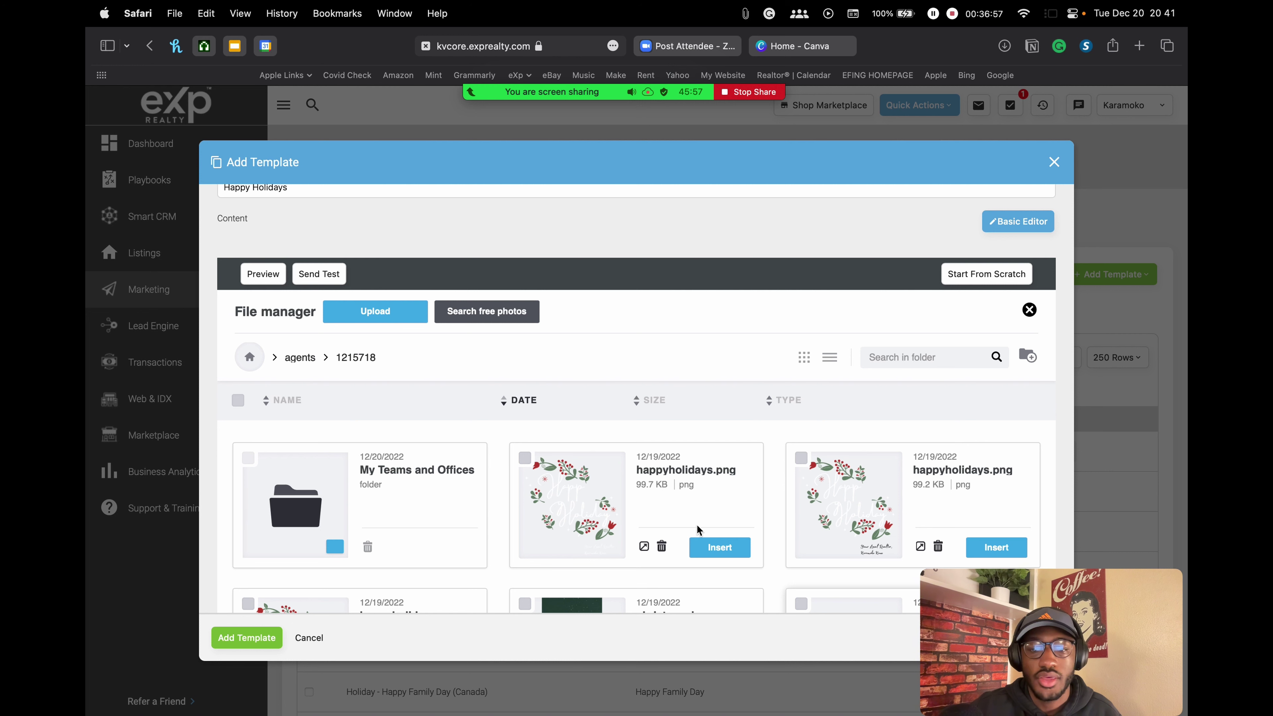
Step: Insert the 99.7 KB happyholidays.png from the file manager into the image block and check it in the email
left_click(730, 550)
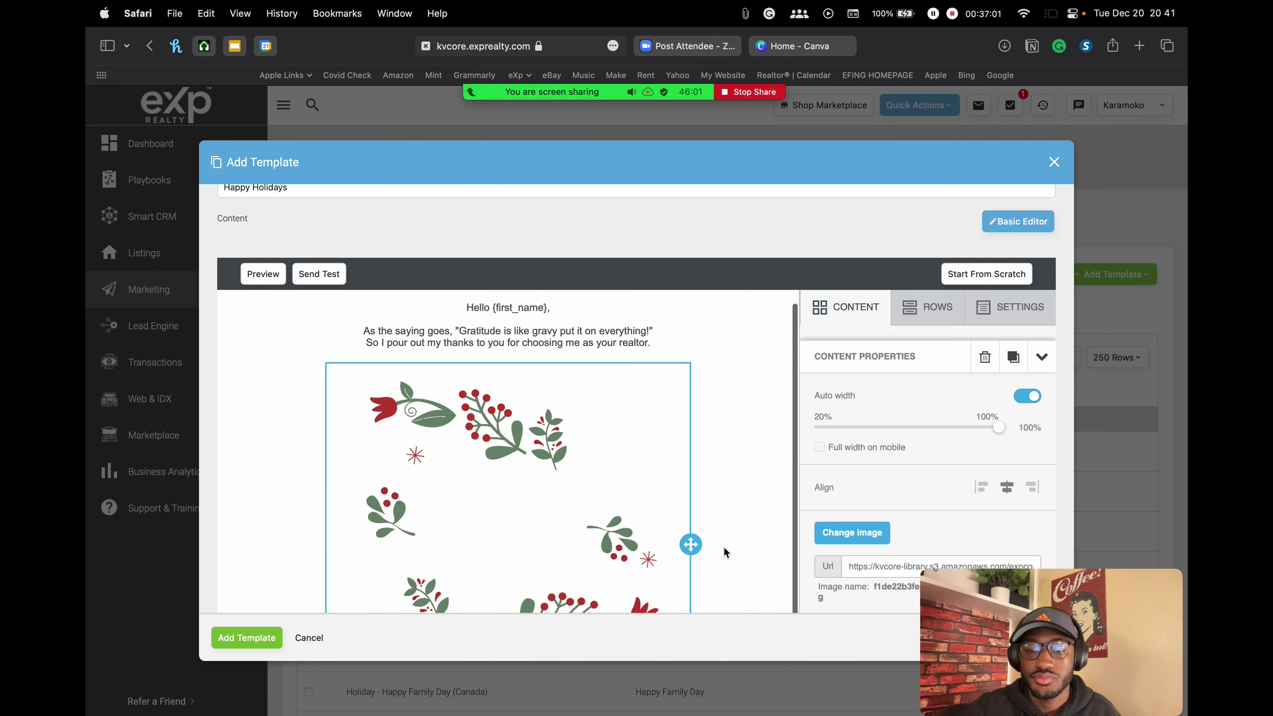
scroll(627, 480, "down", 5)
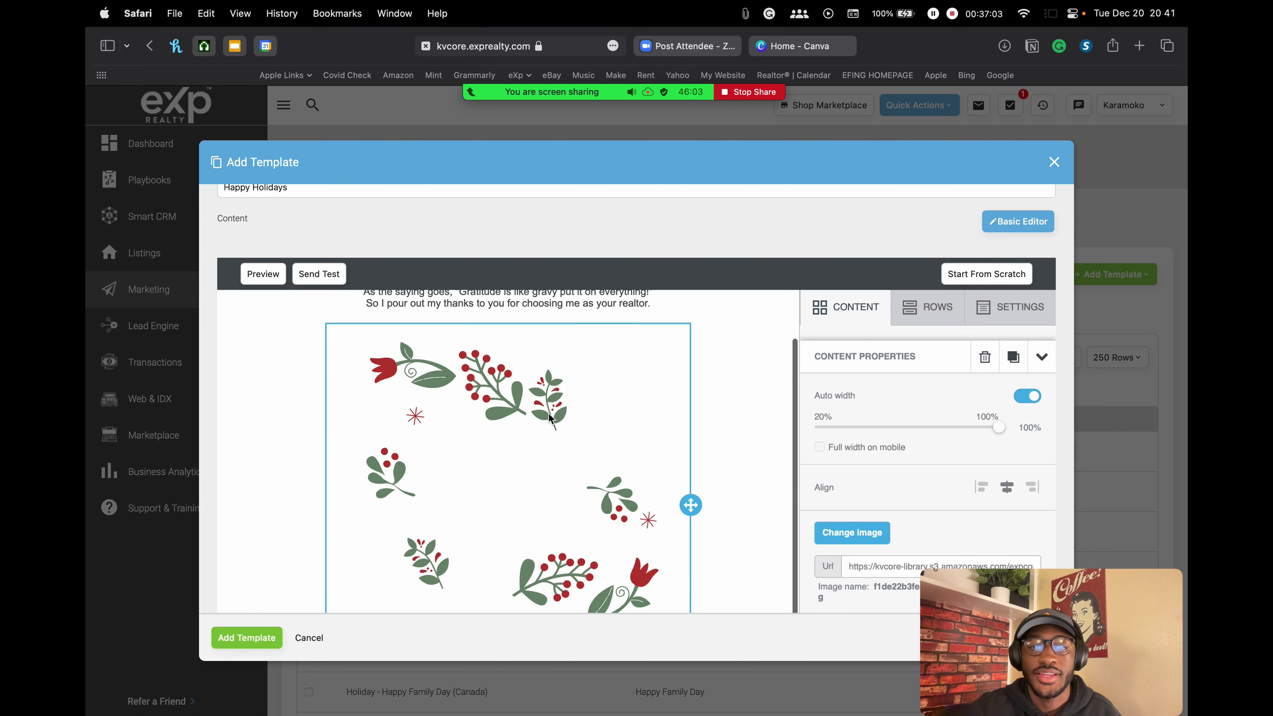
scroll(705, 349, "up", 2)
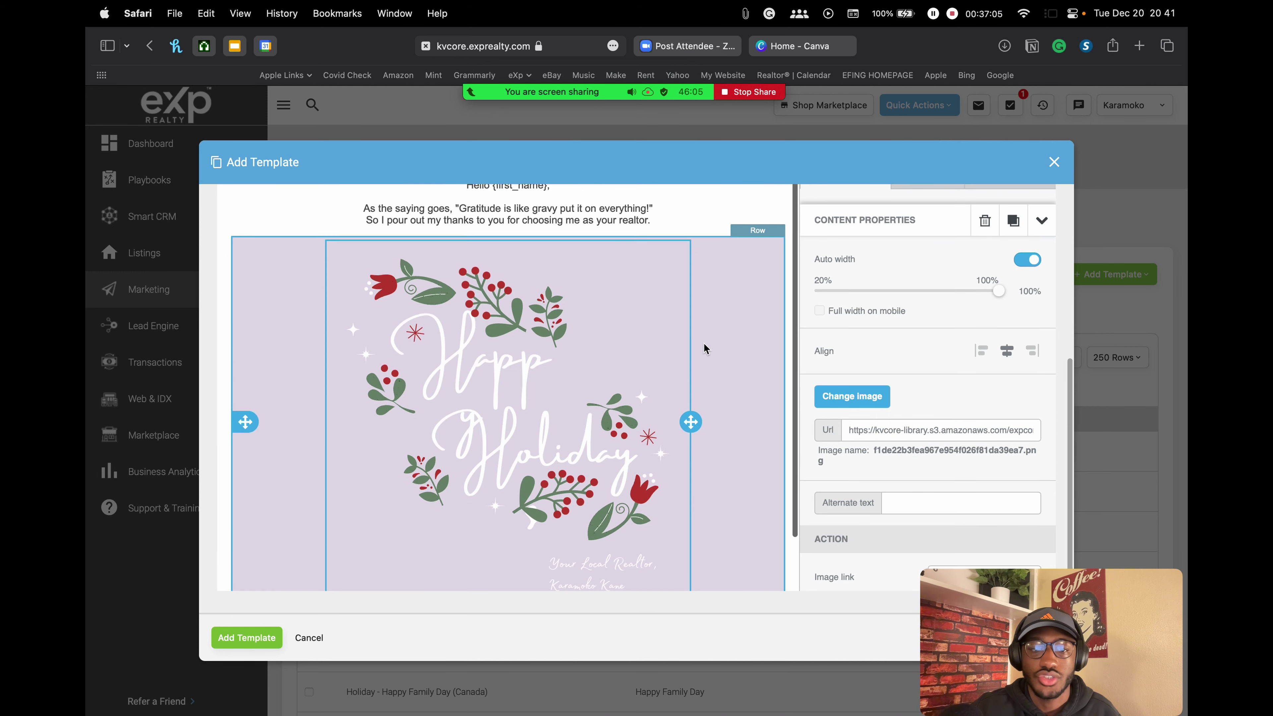
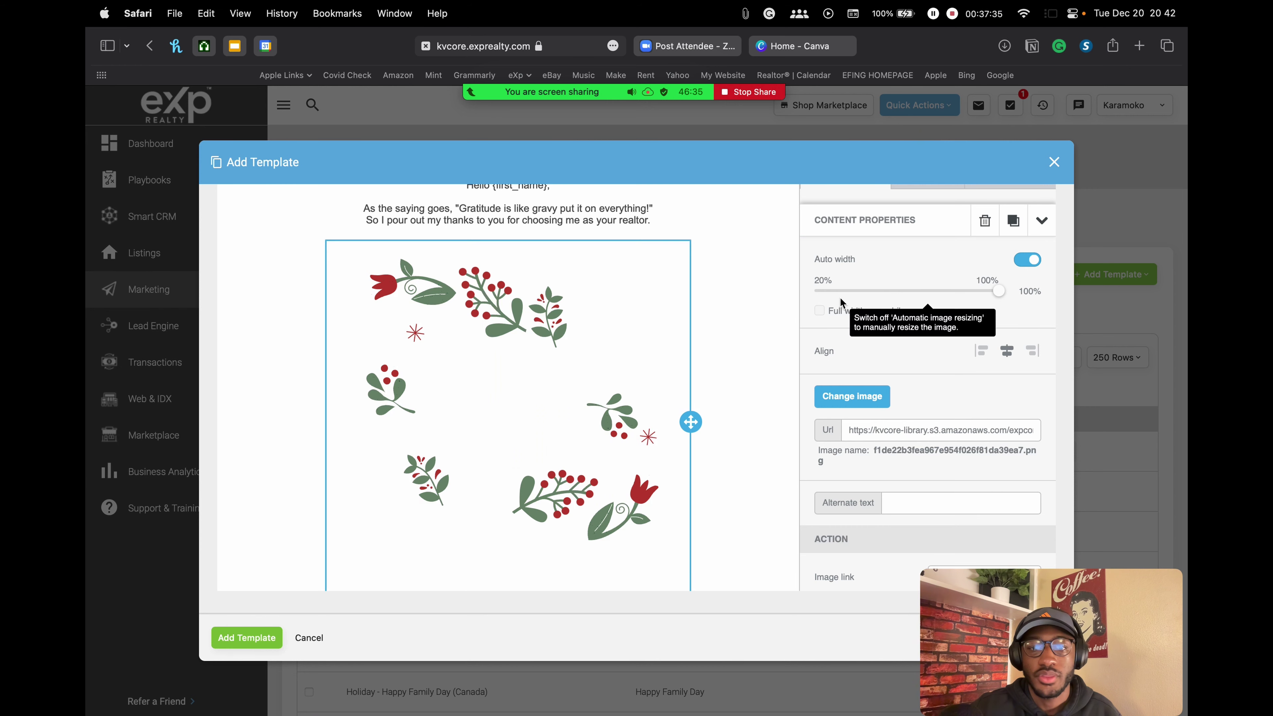
scroll(852, 280, "up", 3)
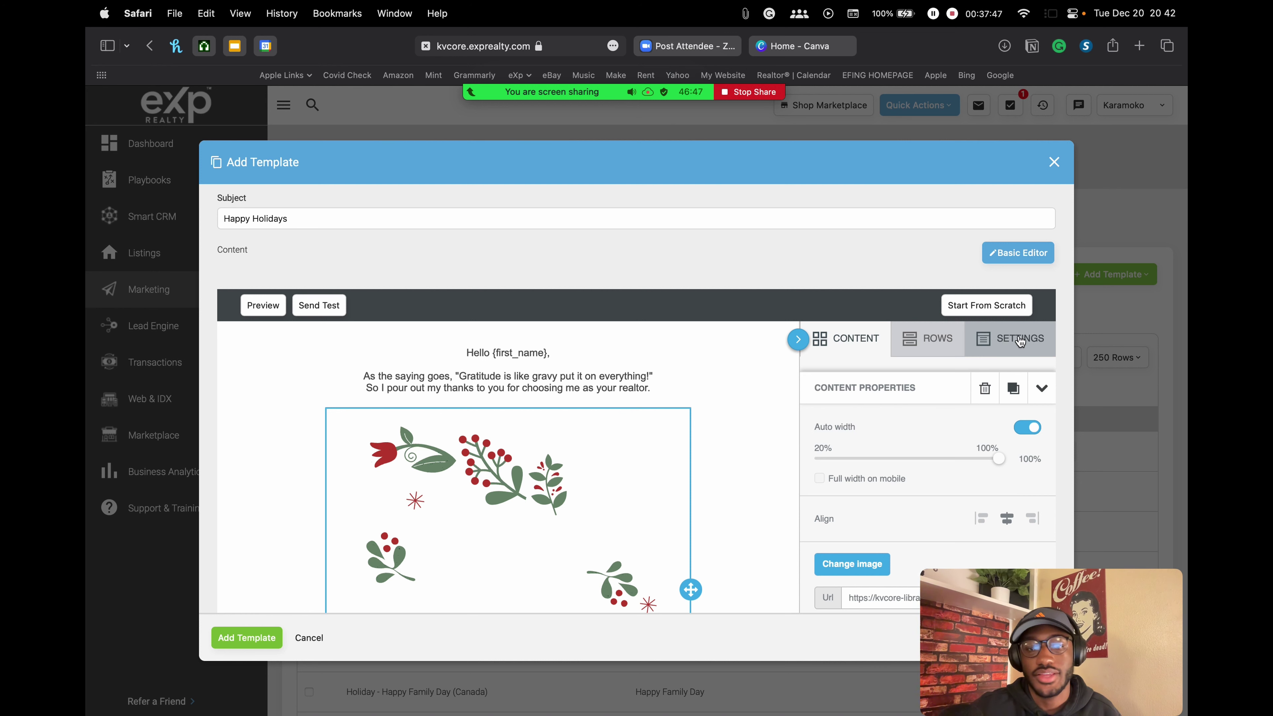
Step: Set the email's general background color to dark green, #184d21
left_click(1010, 350)
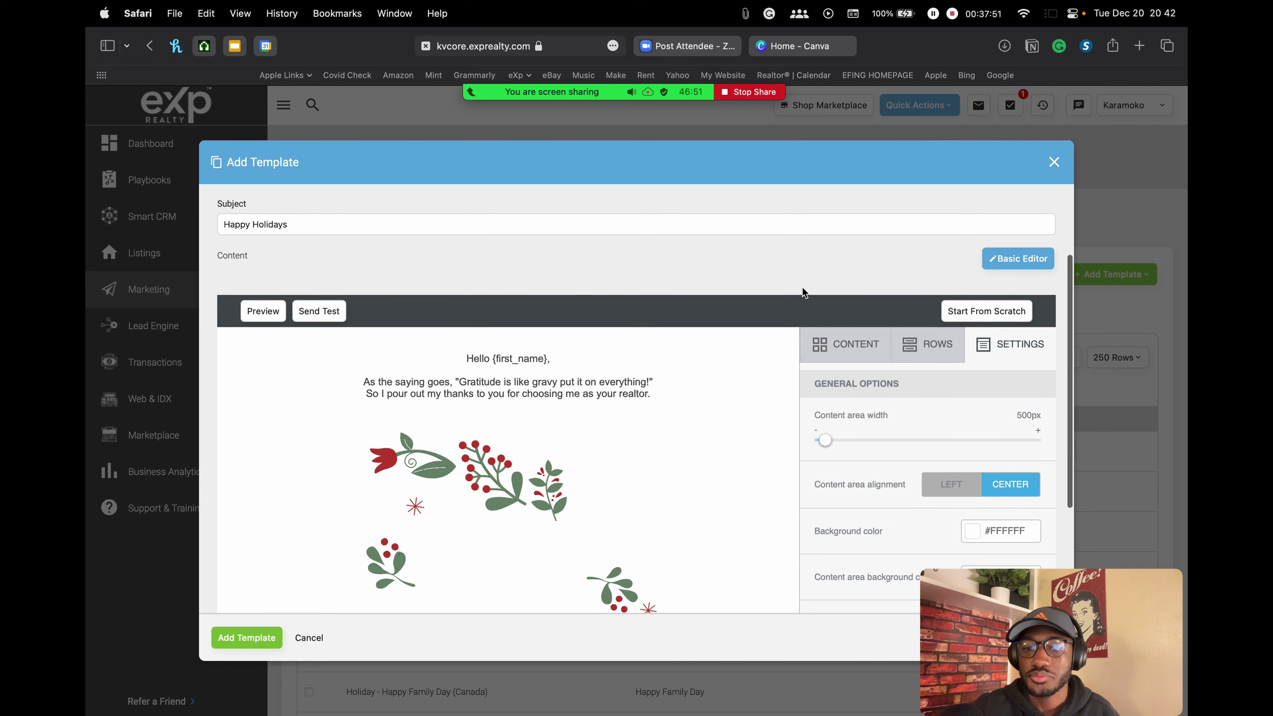
scroll(832, 300, "down", 3)
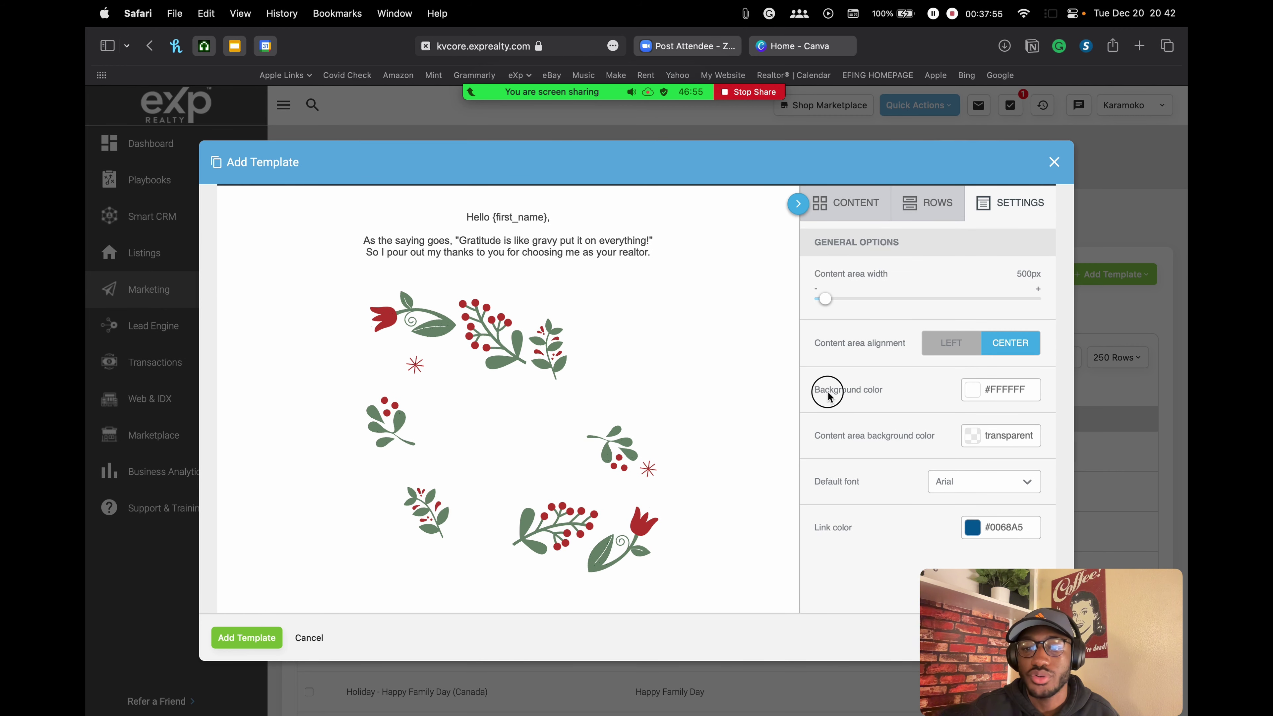
scroll(825, 390, "up", 1)
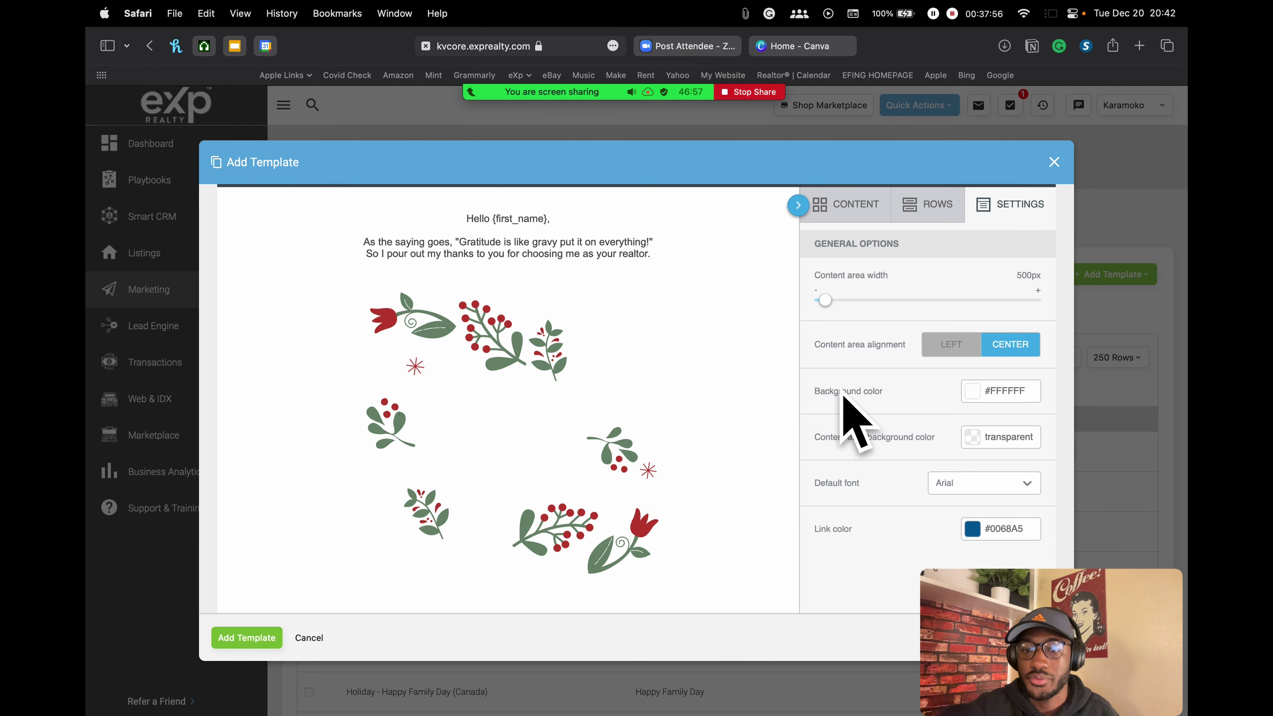
left_click(972, 394)
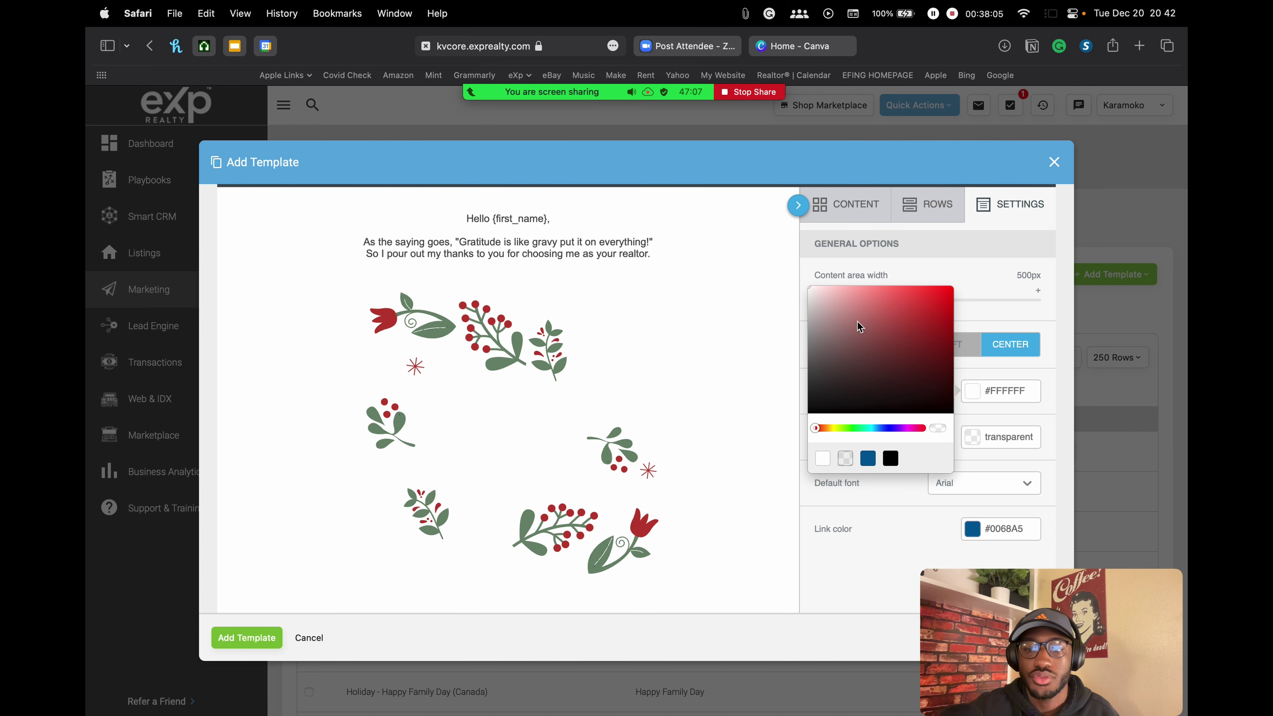
mouse_move(860, 326)
left_mouse_down()
mouse_move(846, 352)
mouse_move(881, 332)
mouse_move(841, 361)
mouse_move(892, 317)
mouse_move(924, 346)
mouse_move(942, 290)
mouse_move(873, 301)
left_mouse_up()
left_click_drag(816, 428, 855, 428)
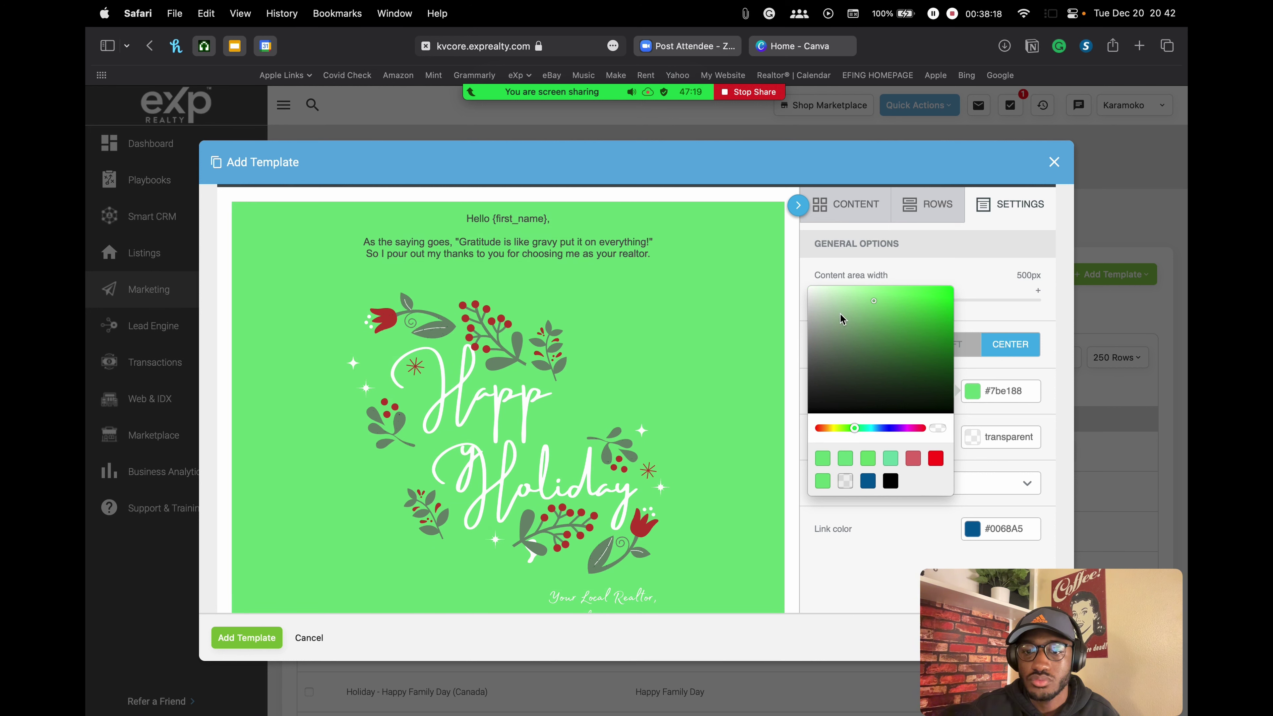
left_click_drag(875, 302, 910, 381)
left_click_drag(909, 379, 908, 376)
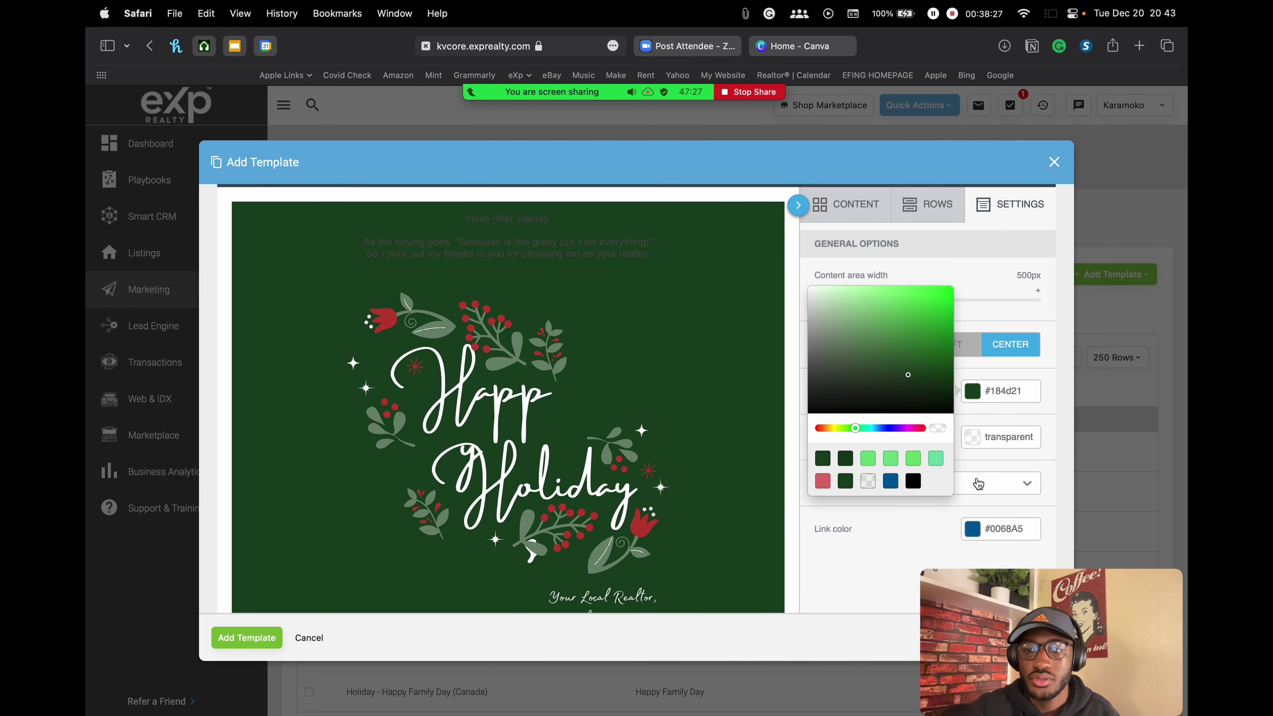
left_click(881, 557)
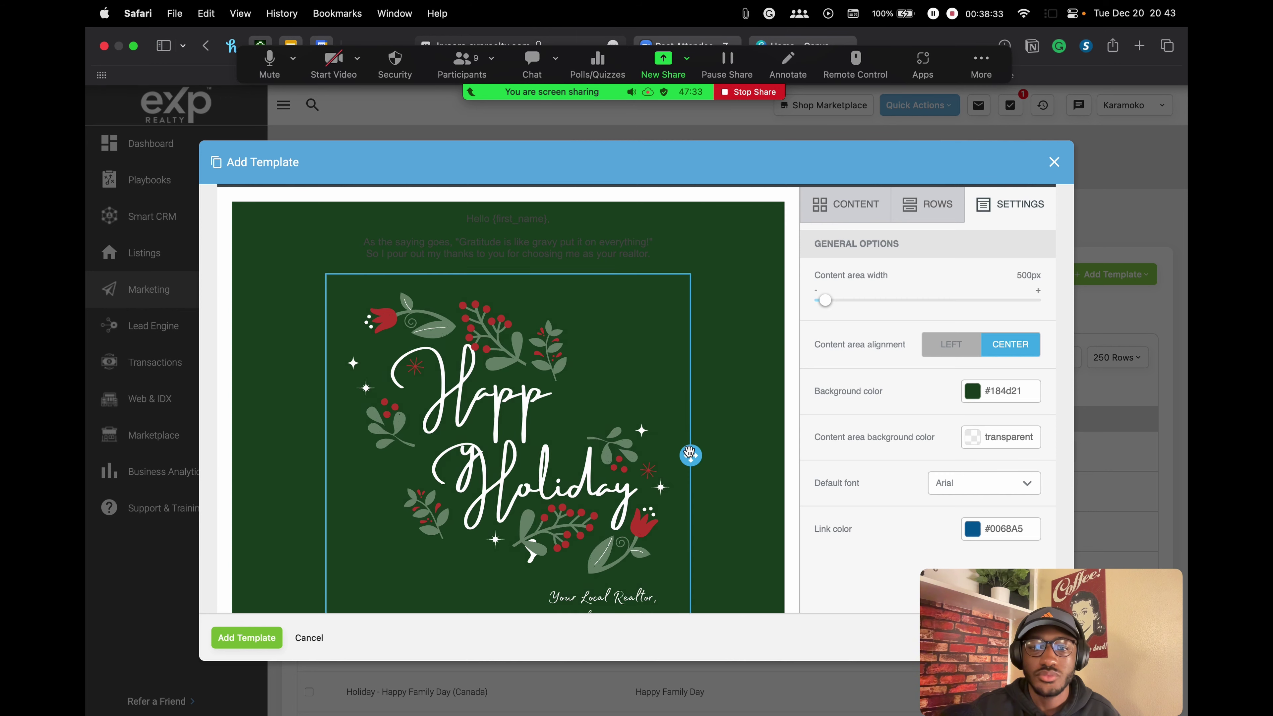
Step: Change the text color of the entire greeting and gratitude message to white
scroll(692, 453, "down", 2)
scroll(743, 430, "up", 2)
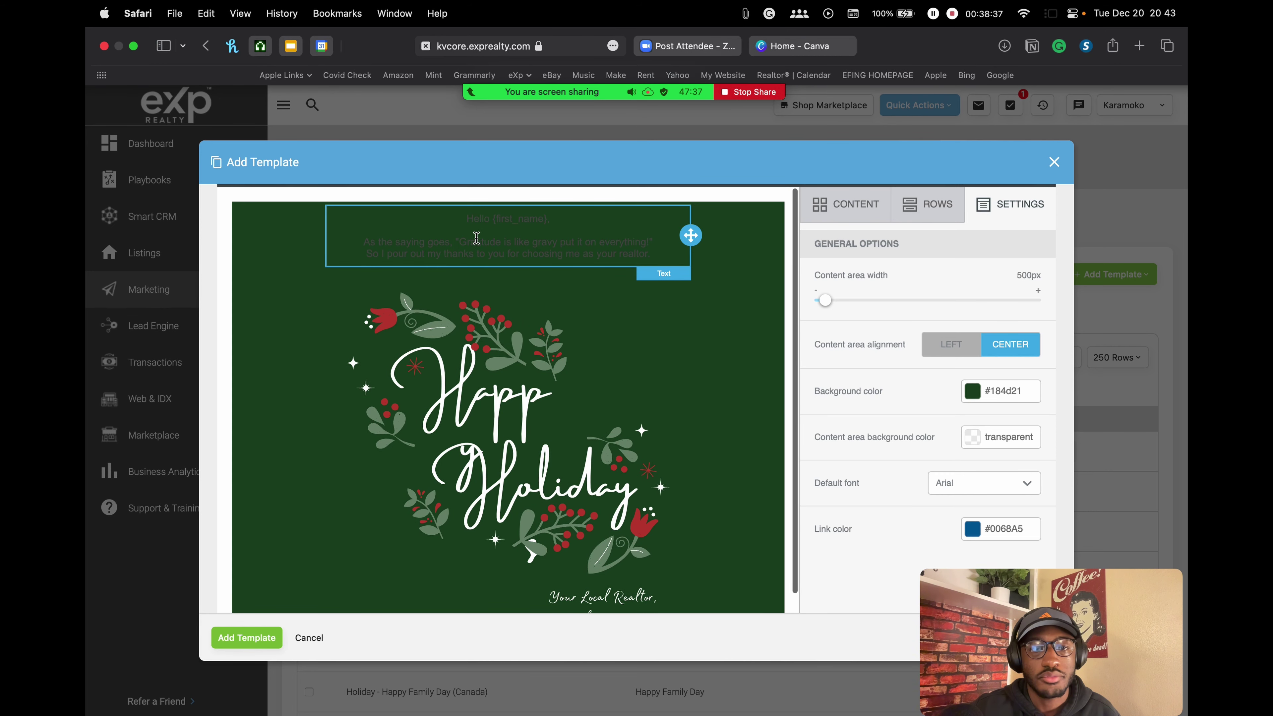
left_click(427, 237)
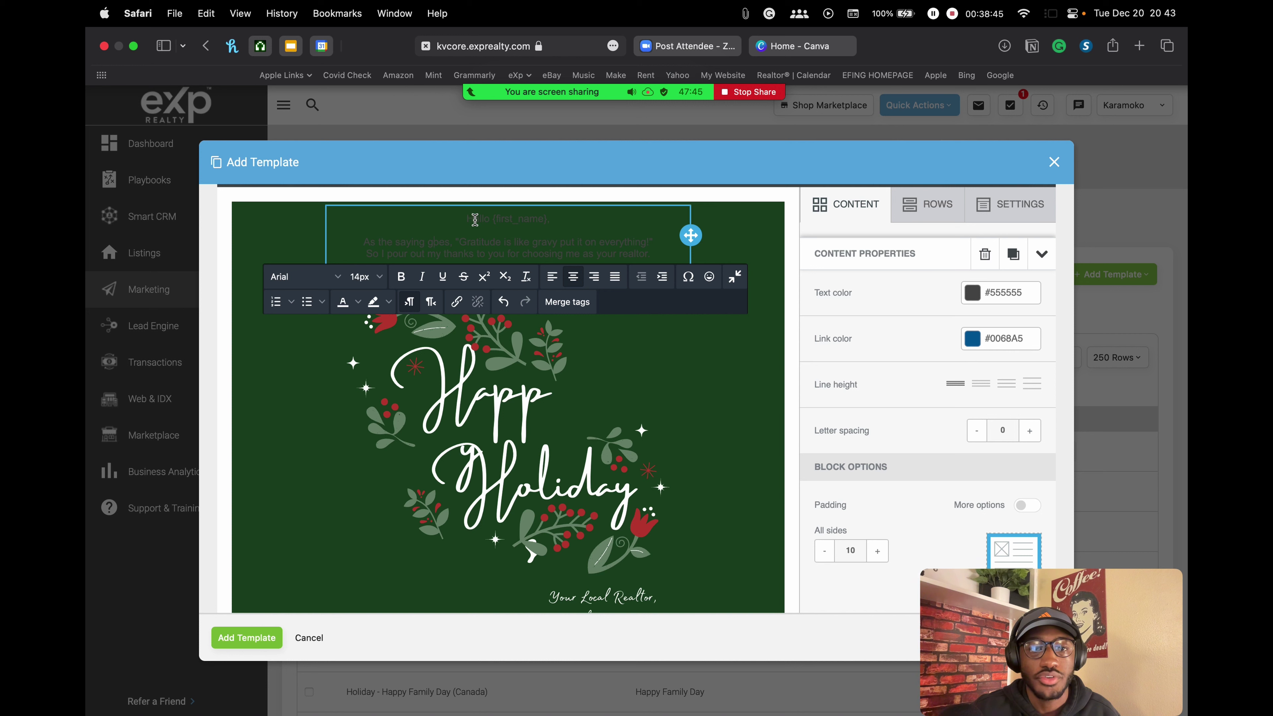
left_click_drag(474, 220, 630, 241)
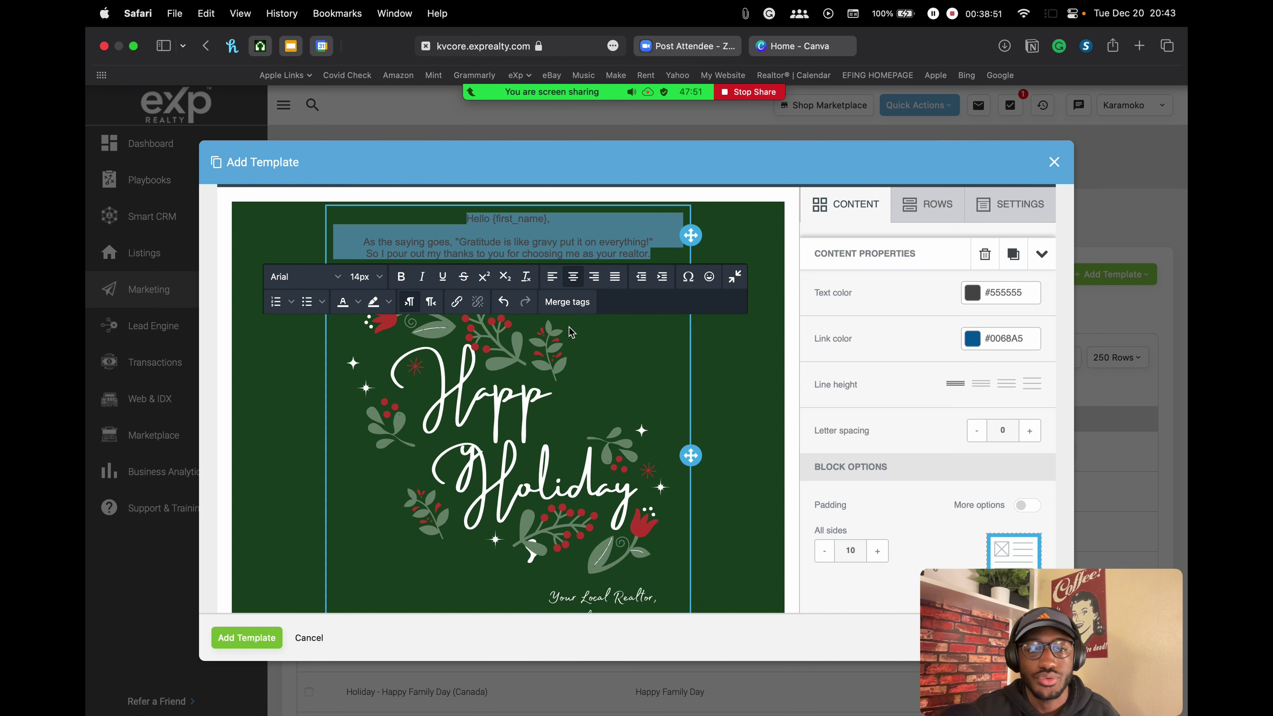
left_click(359, 303)
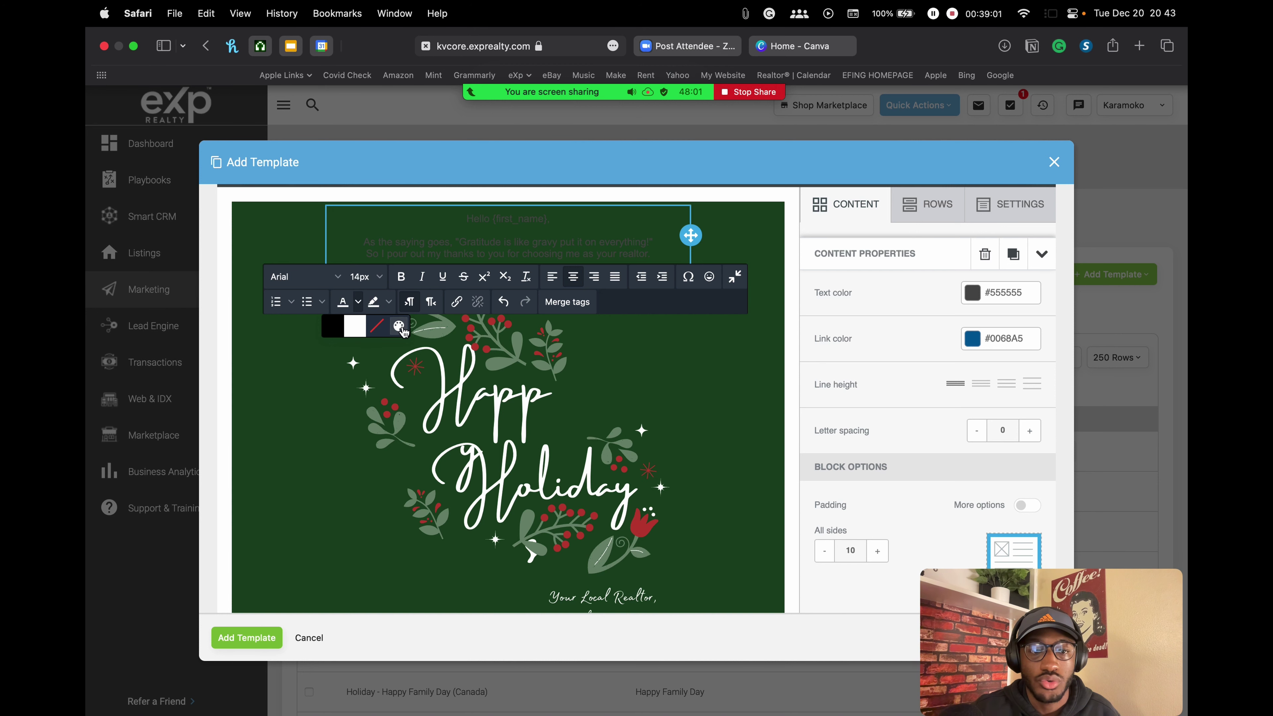
left_click(355, 327)
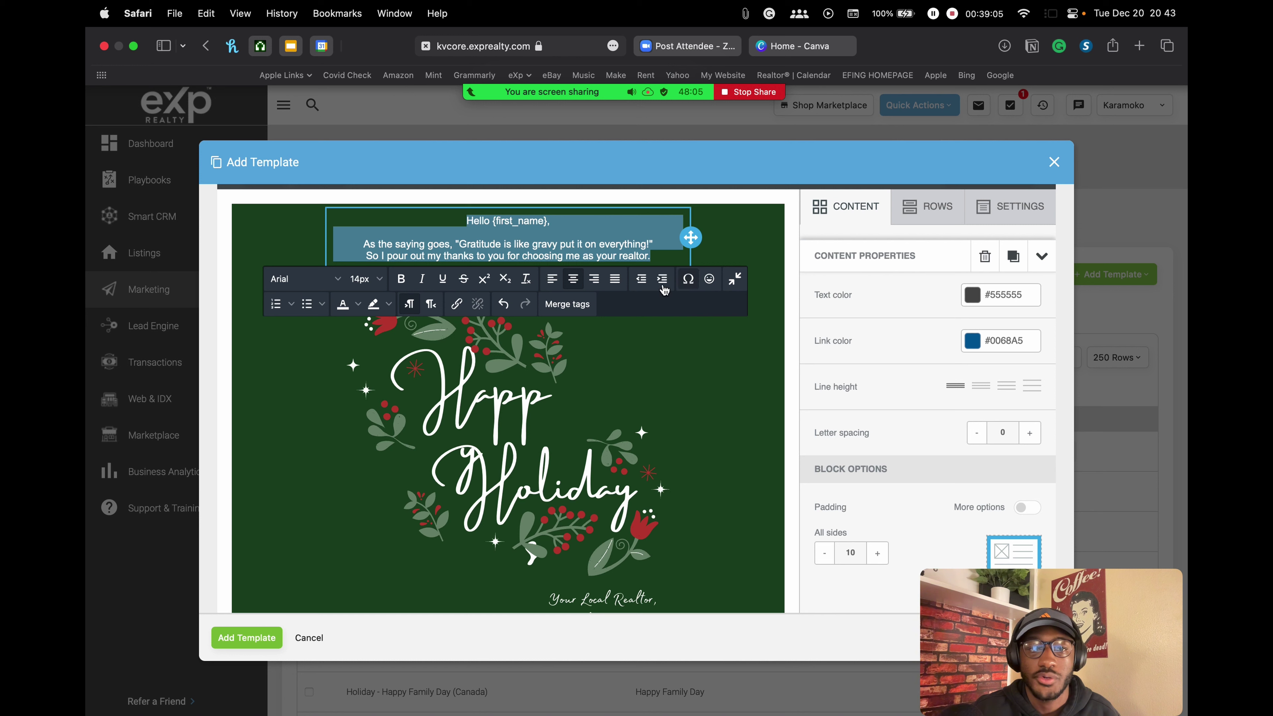
Step: Set the font size of the greeting and gratitude message above the holiday image to 16px
left_click(379, 280)
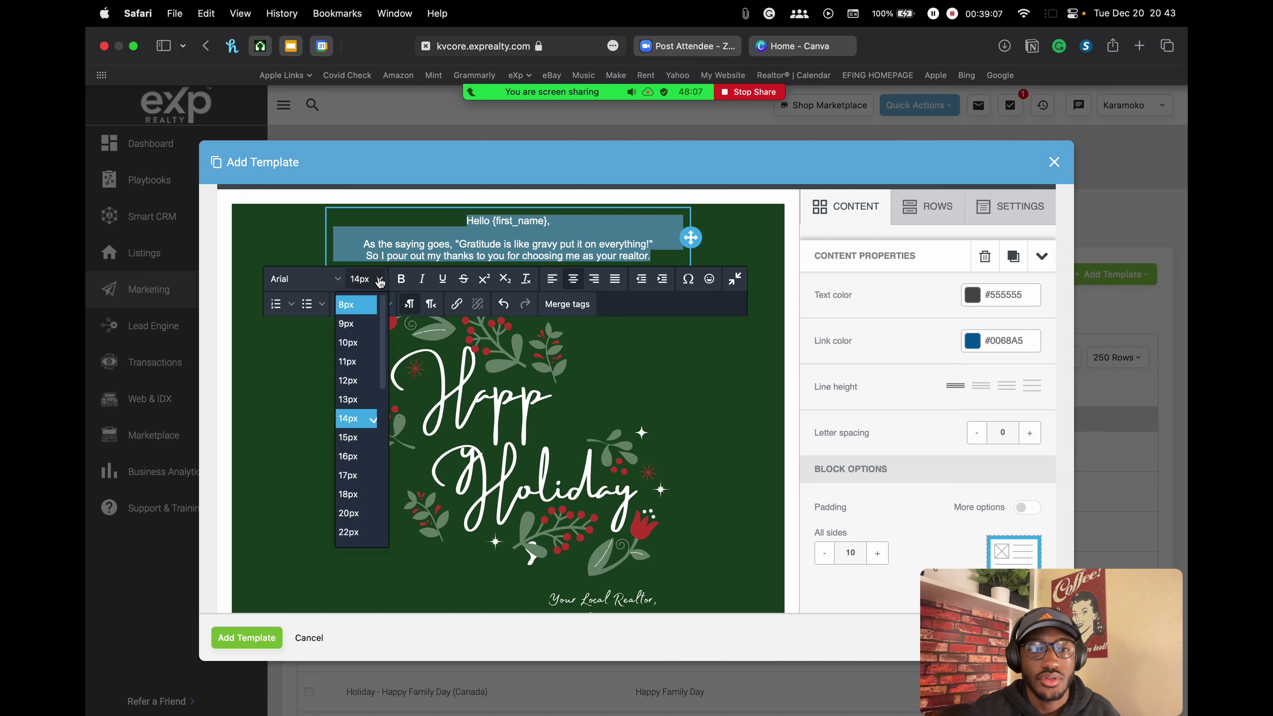
left_click(348, 456)
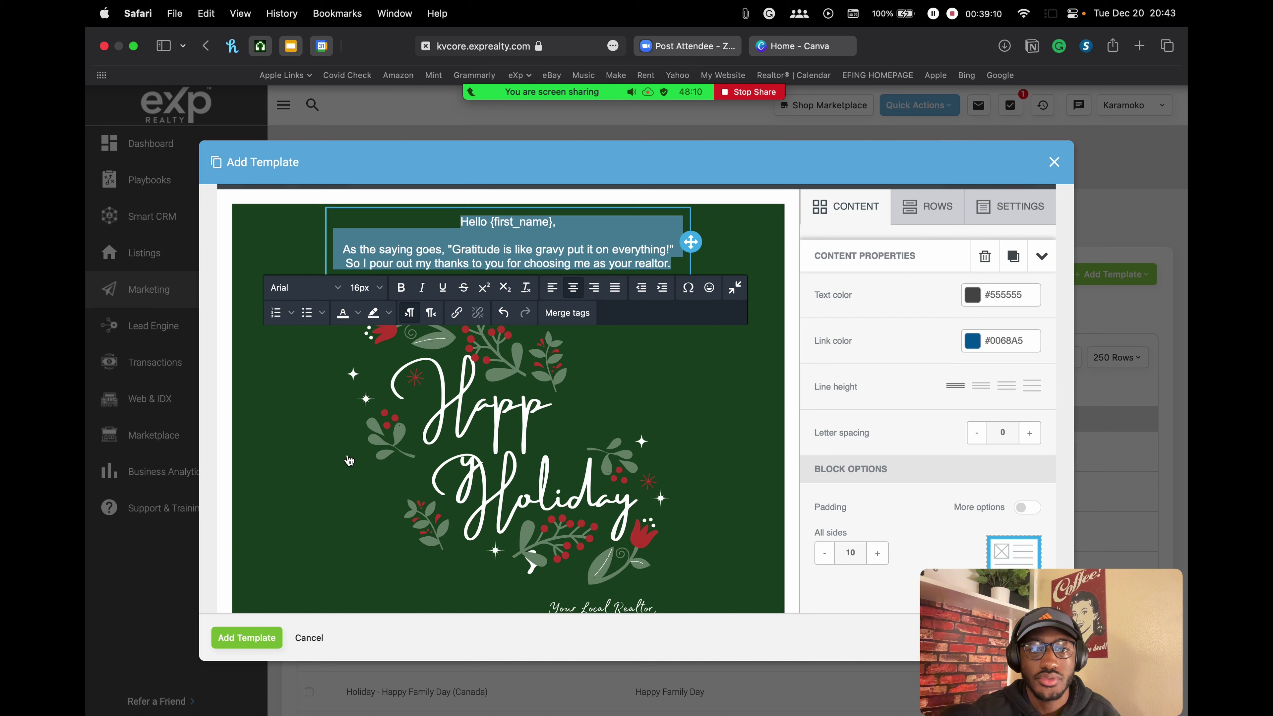
left_click(729, 249)
Step: Review the email layout from the greeting down to the realtor signature in the holiday image
scroll(660, 393, "down", 1)
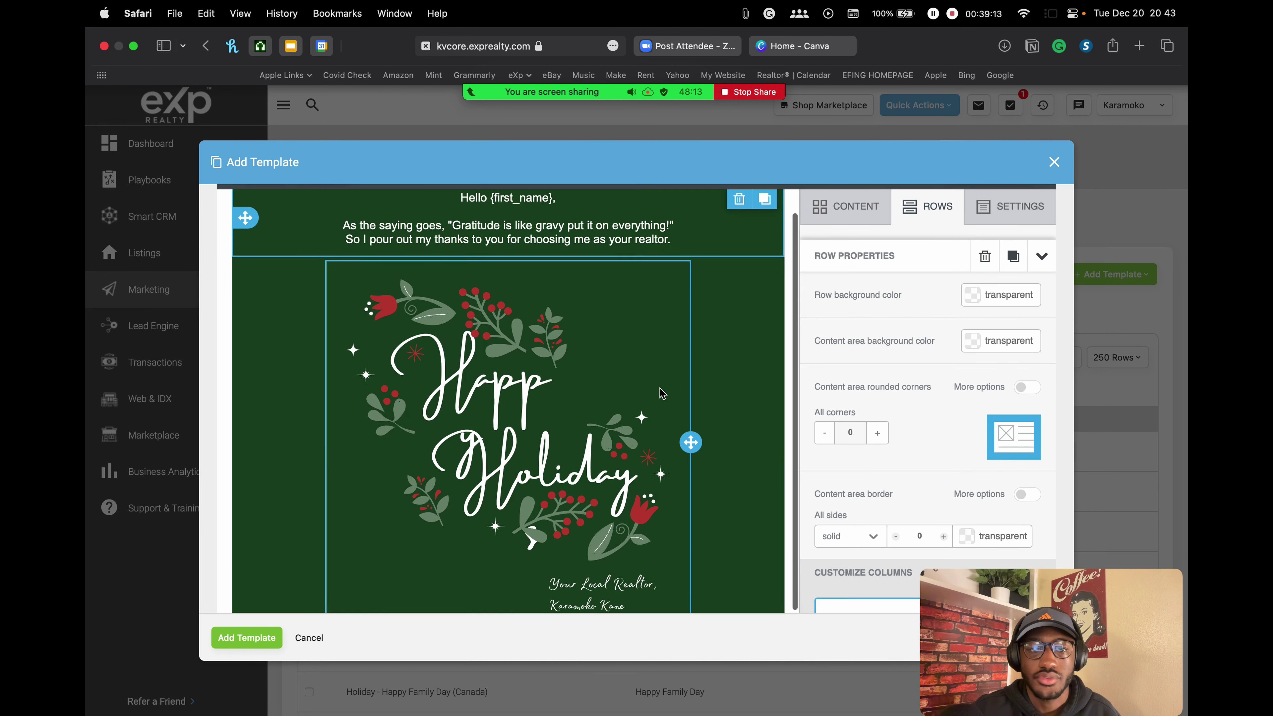
scroll(660, 393, "up", 1)
scroll(627, 385, "down", 2)
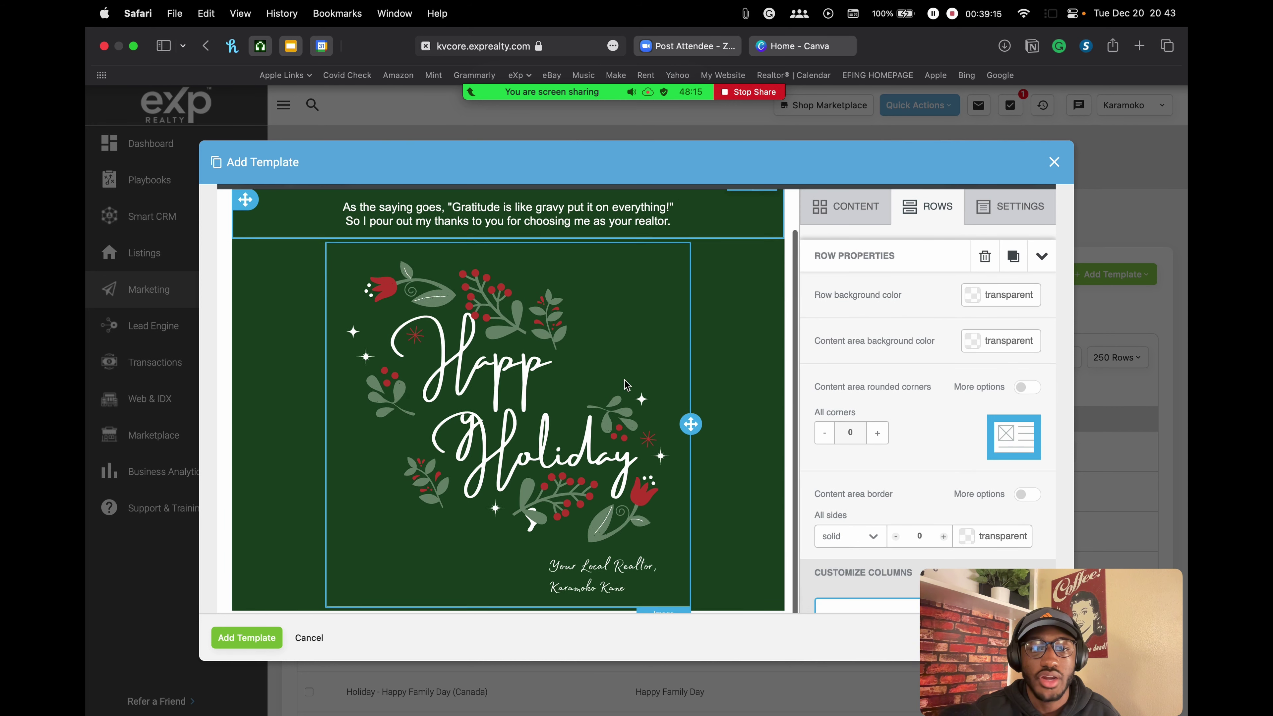
scroll(626, 385, "down", 2)
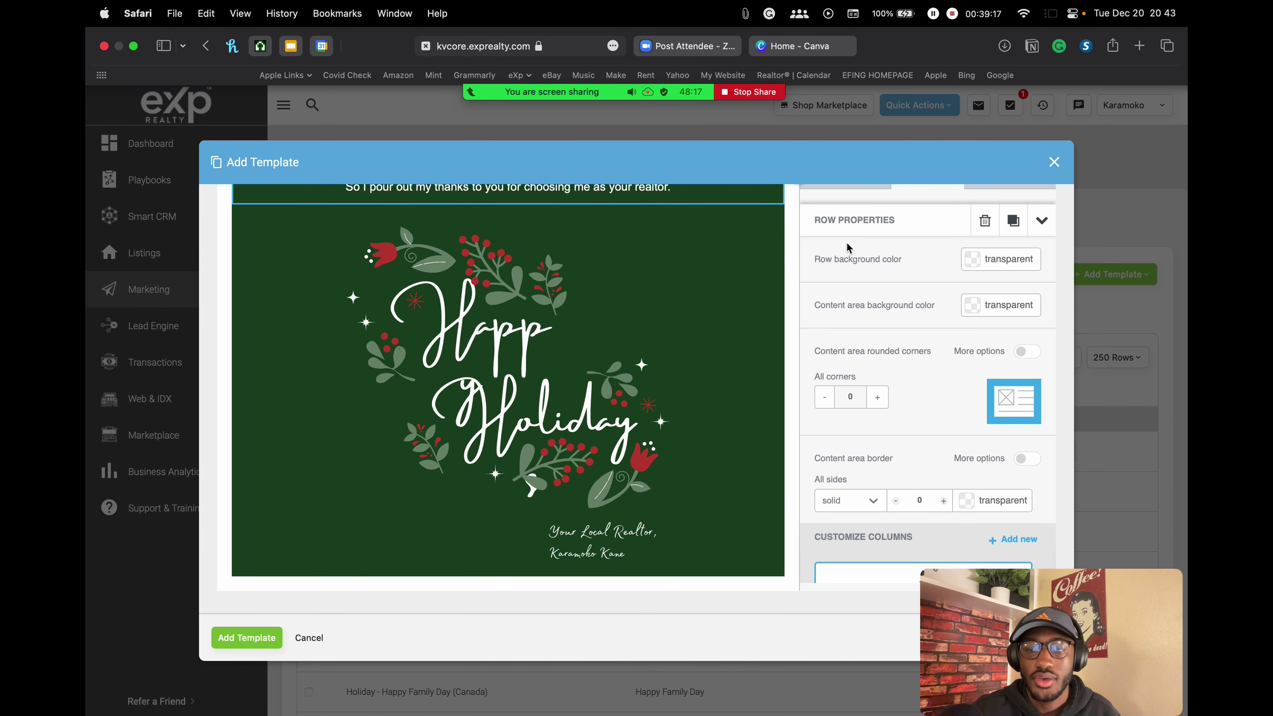
scroll(846, 246, "up", 2)
scroll(642, 339, "up", 1)
scroll(645, 350, "down", 1)
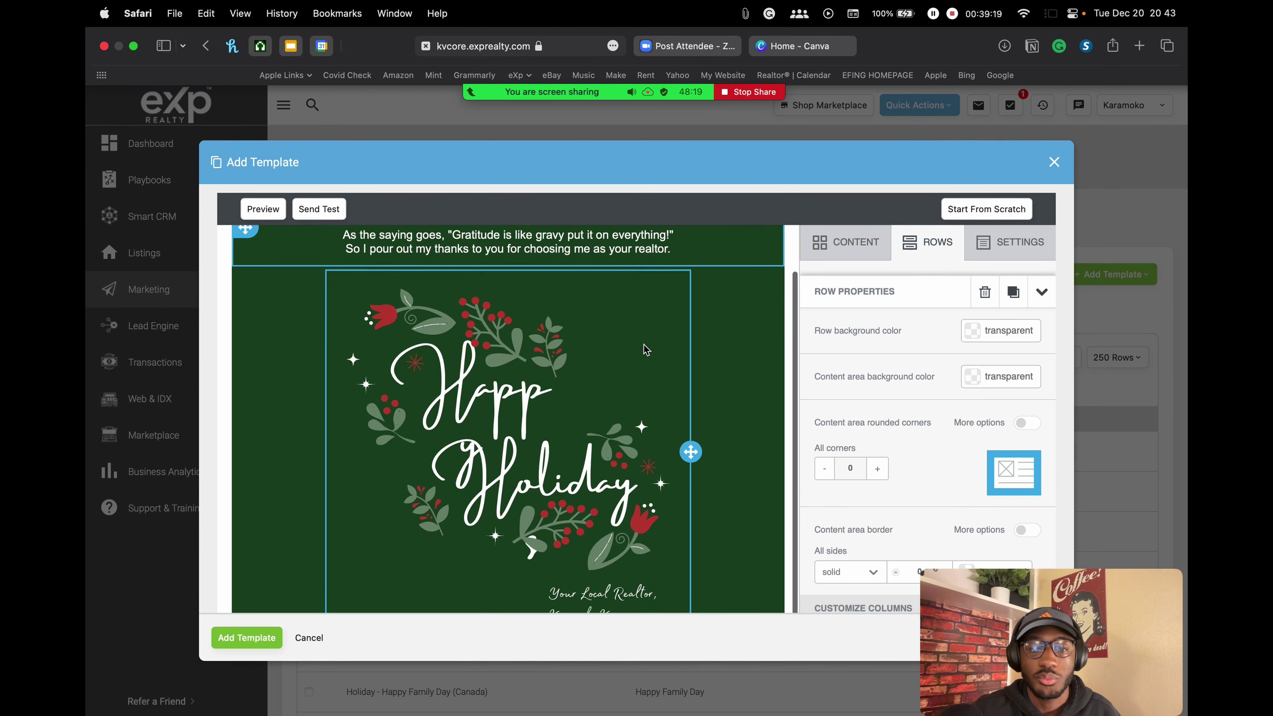
scroll(645, 349, "down", 2)
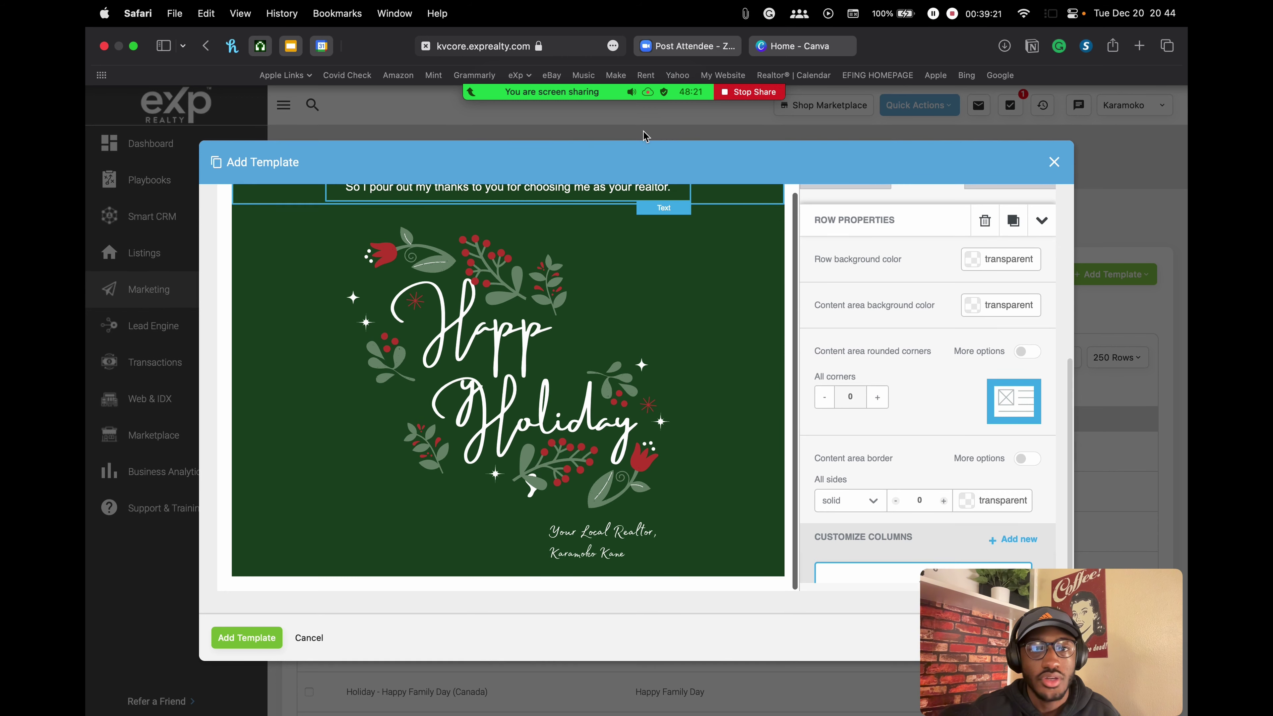
mouse_move(596, 63)
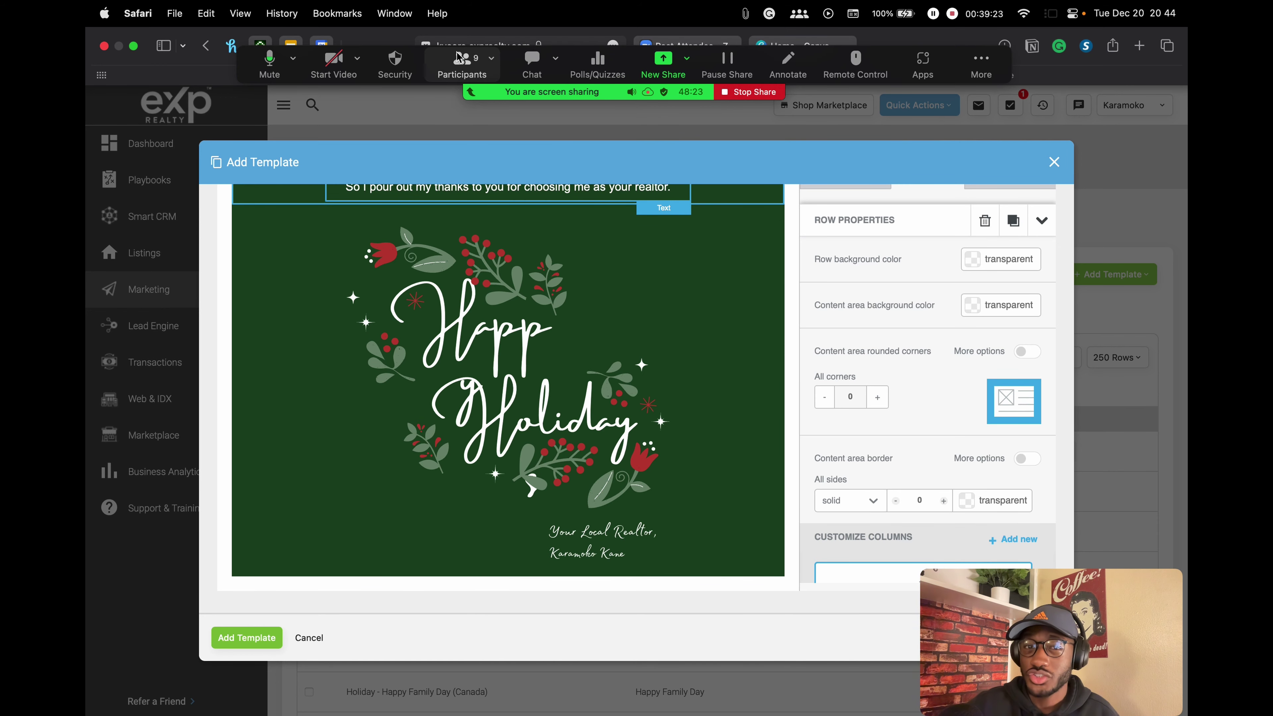
scroll(851, 242, "up", 4)
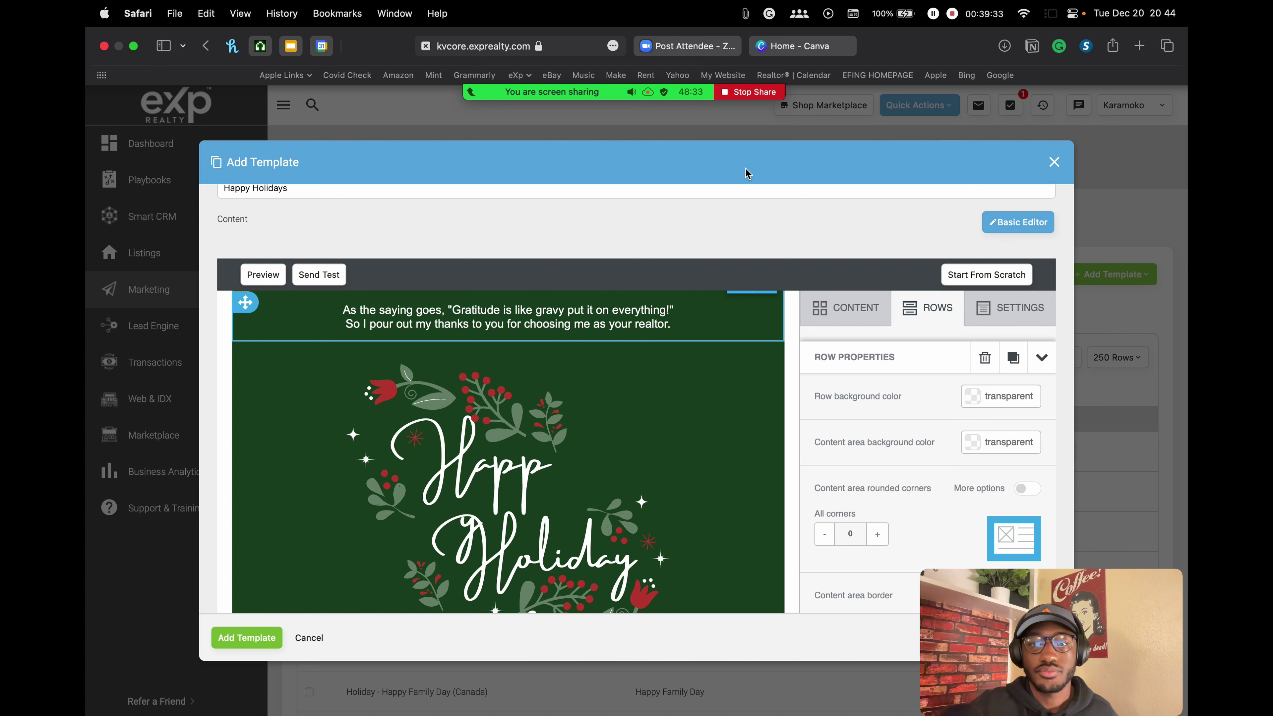
Step: Open the Zoom meeting's participant list, look through the attendees, and close it
mouse_move(641, 92)
left_click(462, 66)
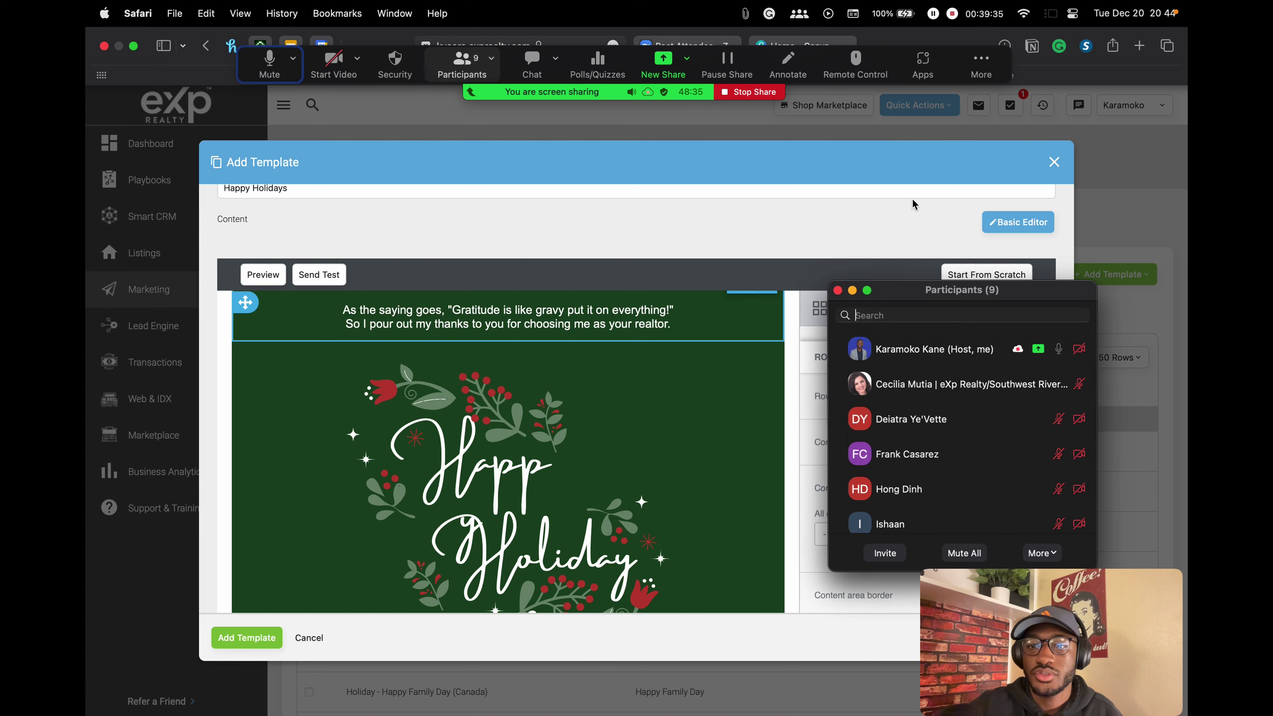
left_click_drag(981, 296, 914, 192)
scroll(922, 352, "down", 3)
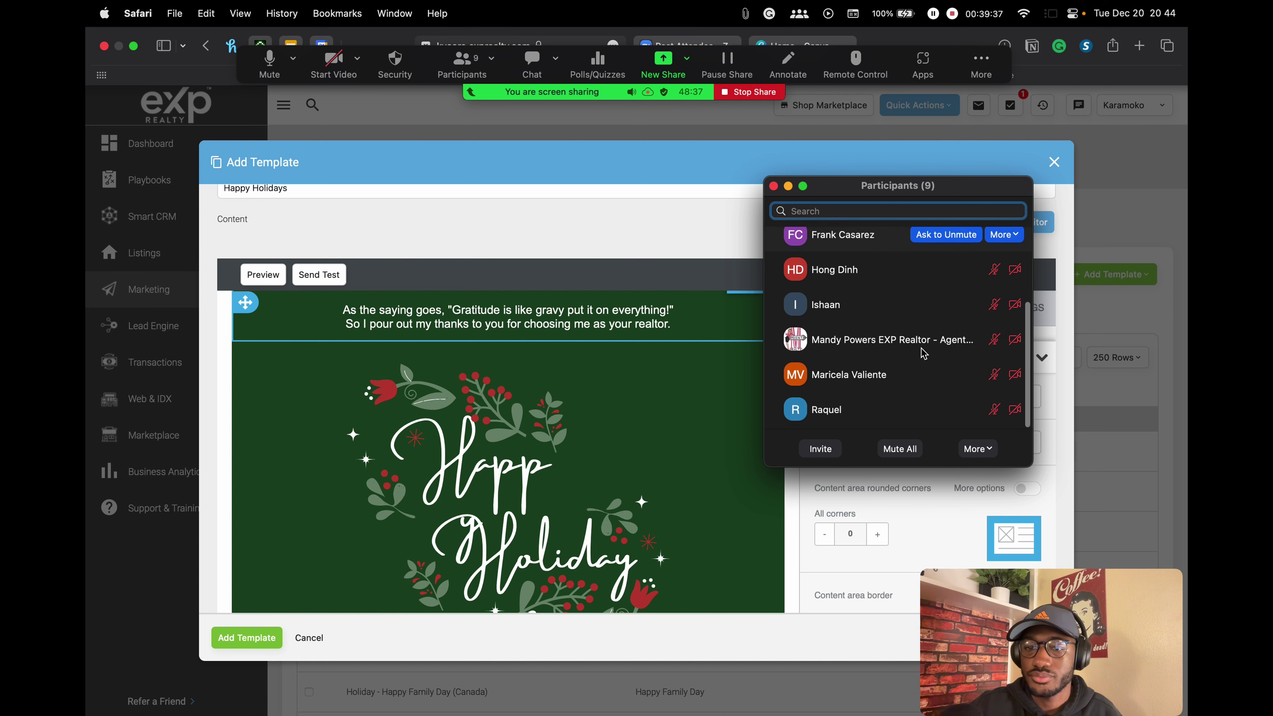
scroll(924, 353, "up", 3)
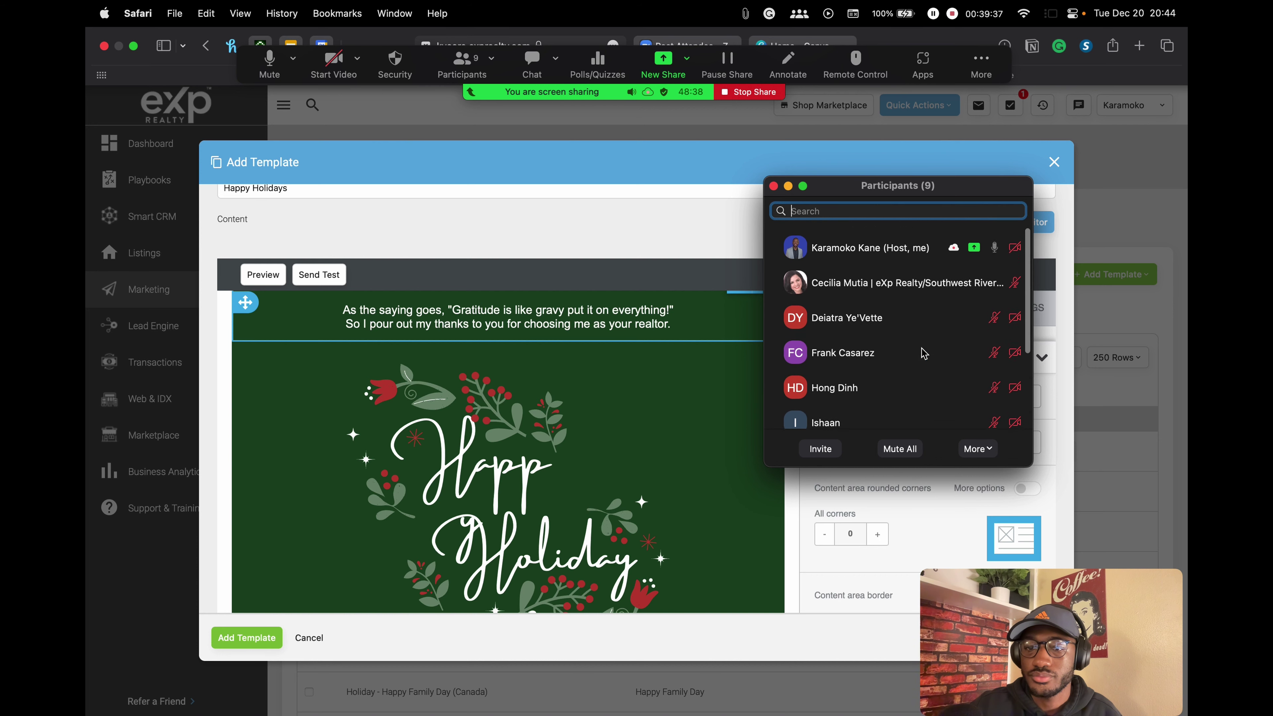
left_click(774, 187)
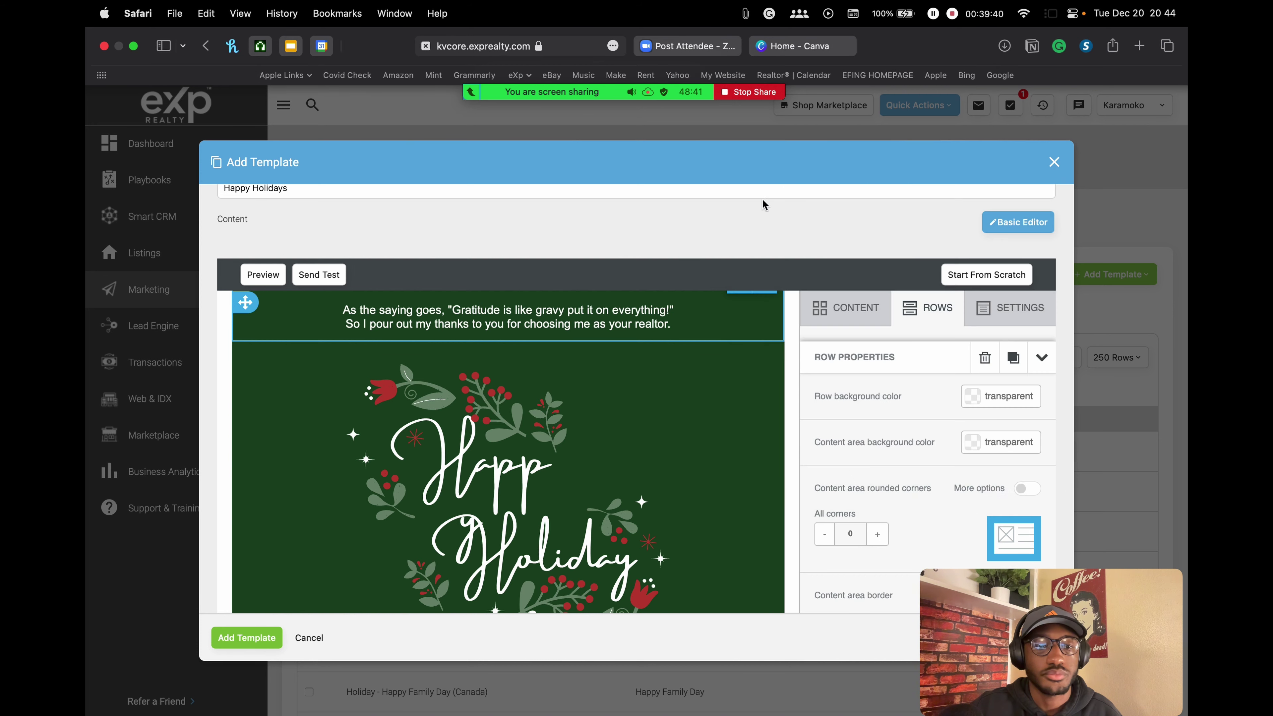
Step: Check the latest messages in the Zoom meeting chat and return to the email template in Safari
scroll(629, 405, "up", 2)
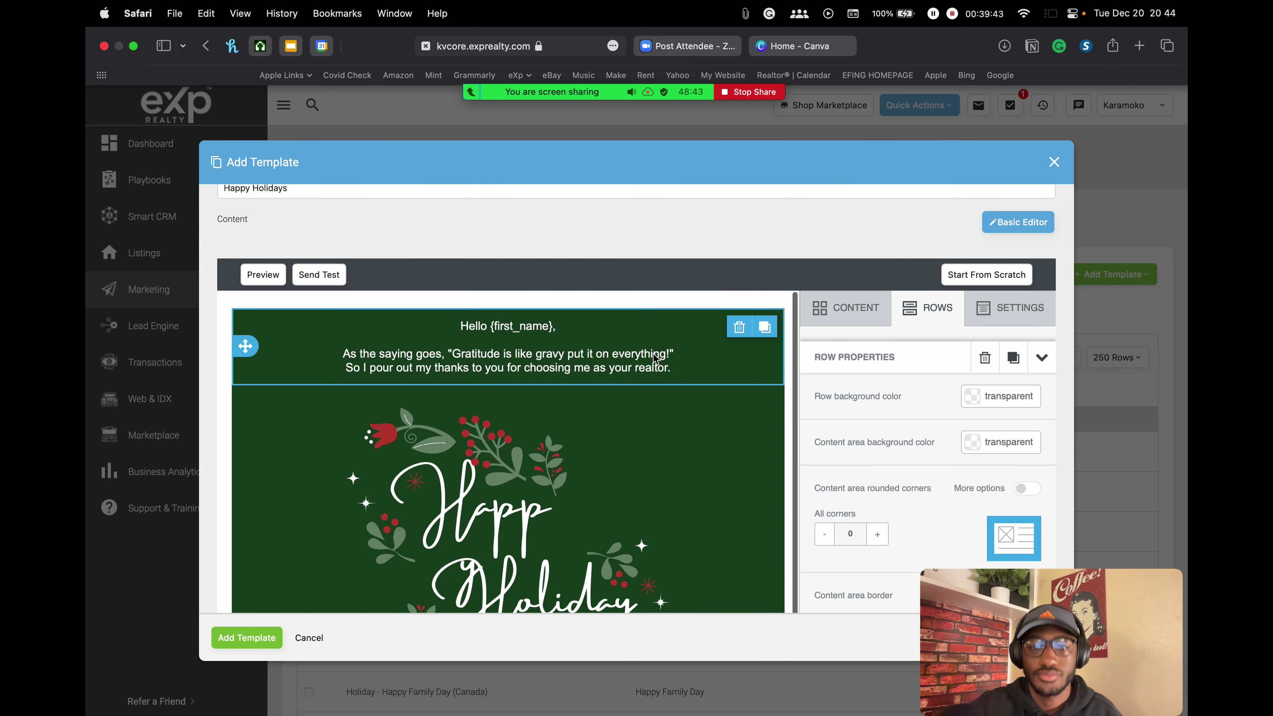
scroll(725, 336, "down", 3)
left_click(524, 63)
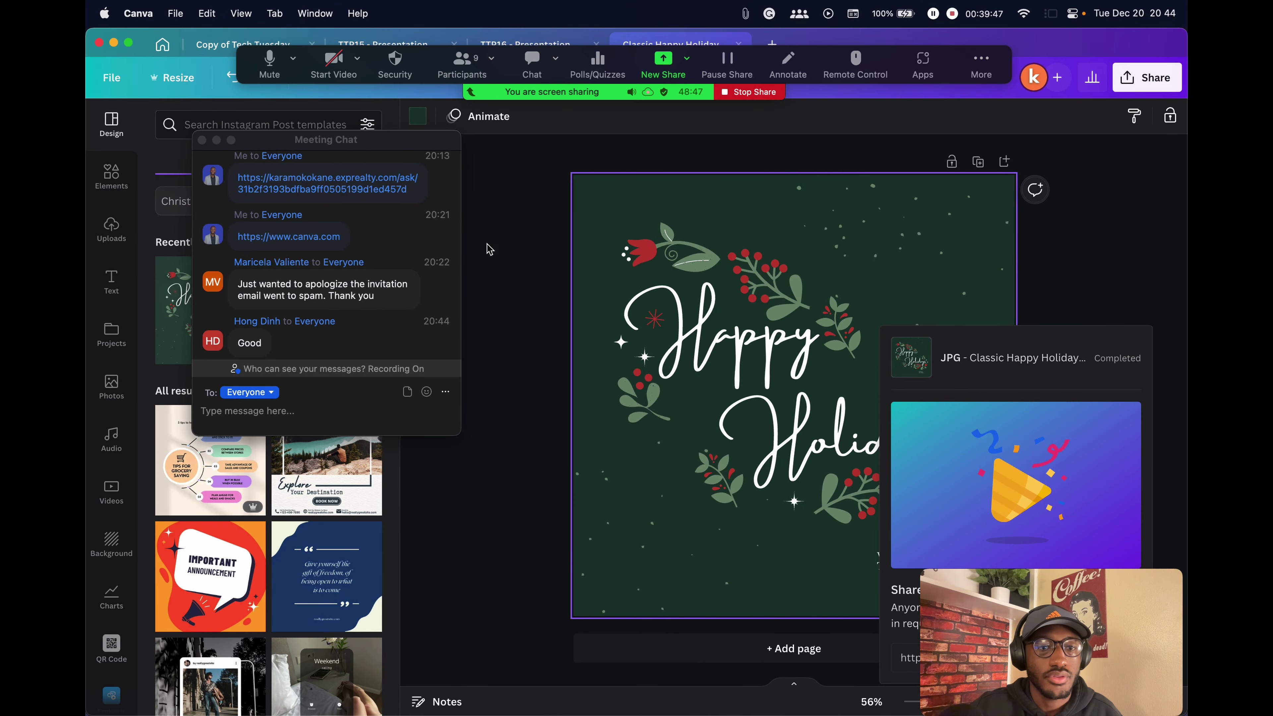
key("ctrl+Right")
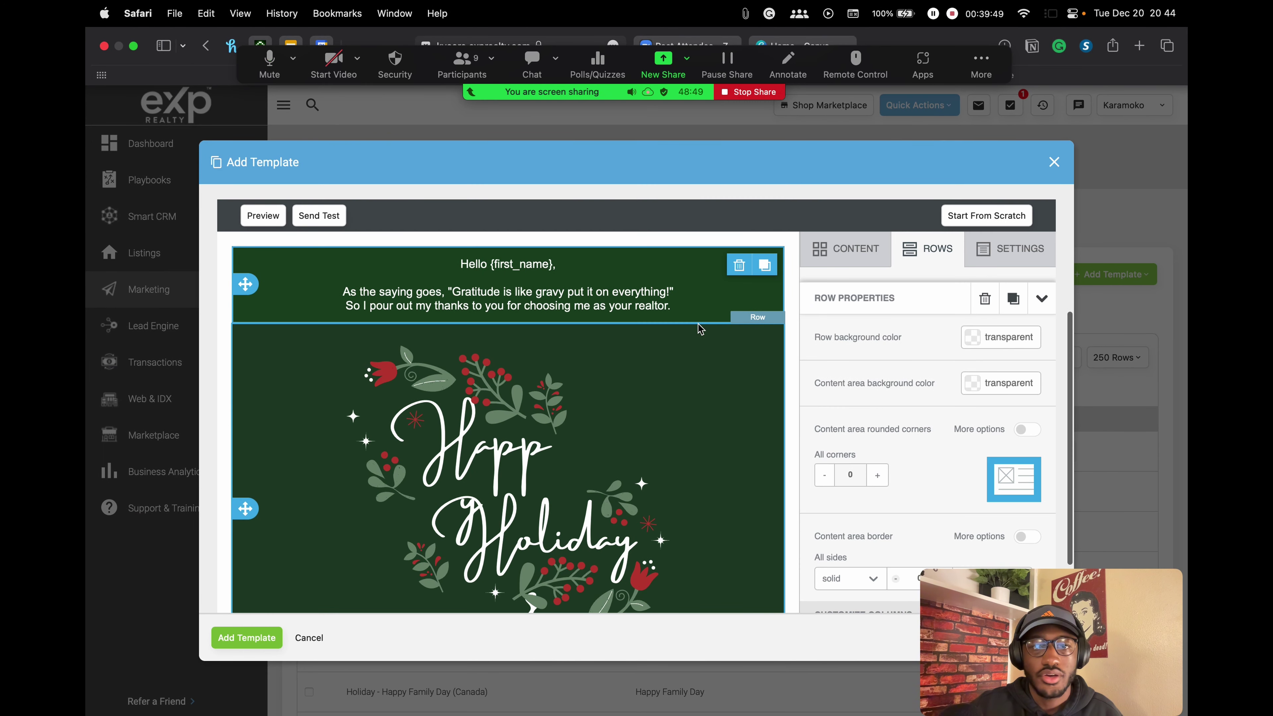
scroll(524, 374, "down", 1)
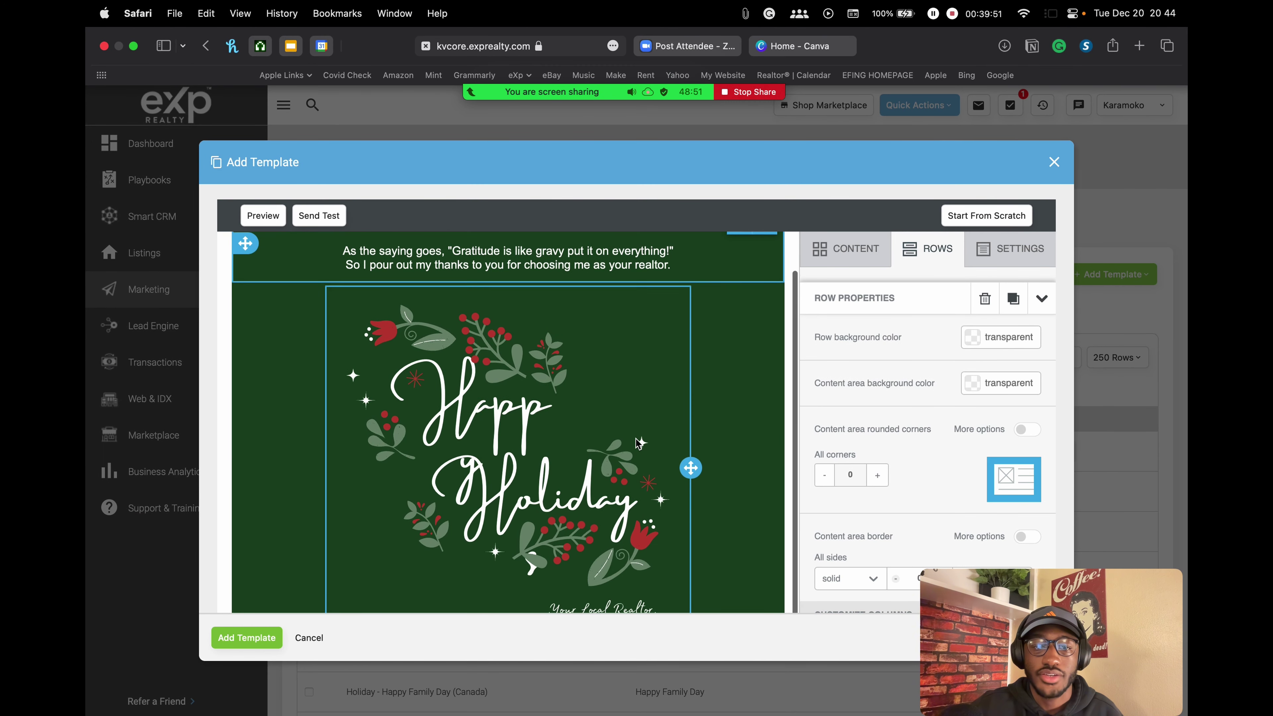
scroll(524, 373, "down", 2)
scroll(702, 341, "up", 2)
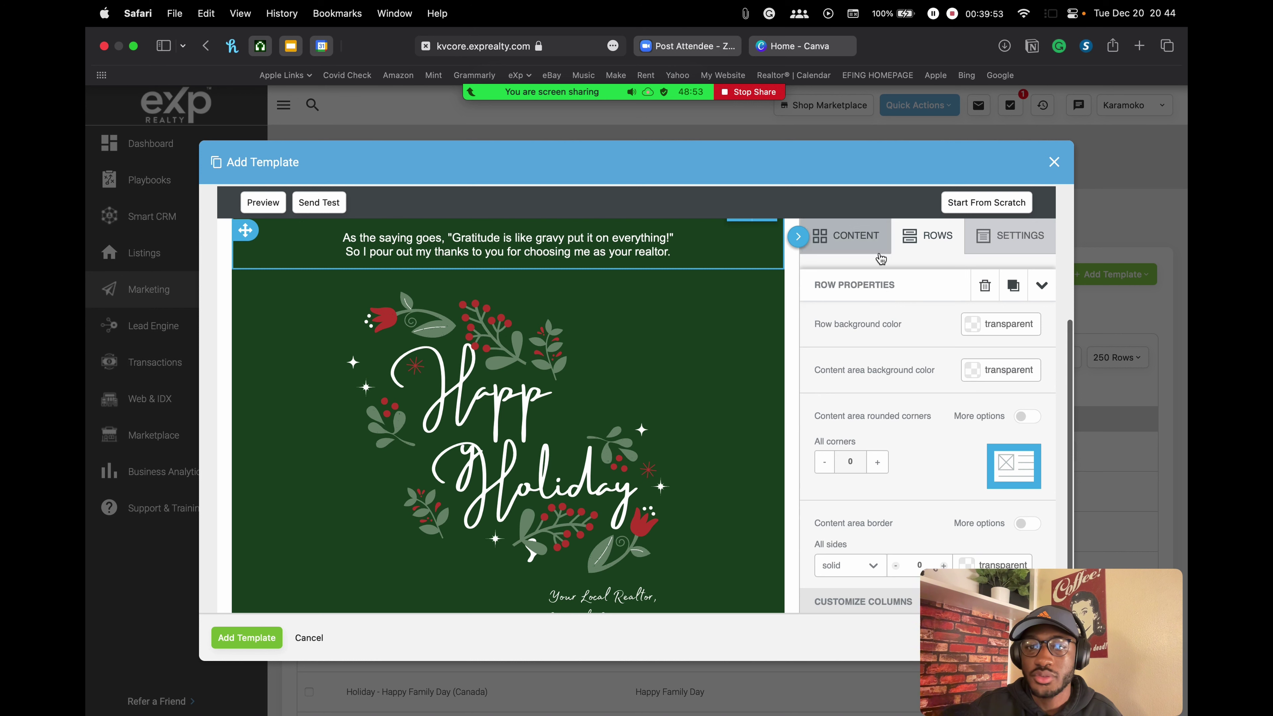
Step: Add a single-column row below the holiday image as a demonstration and delete it again
left_click(940, 238)
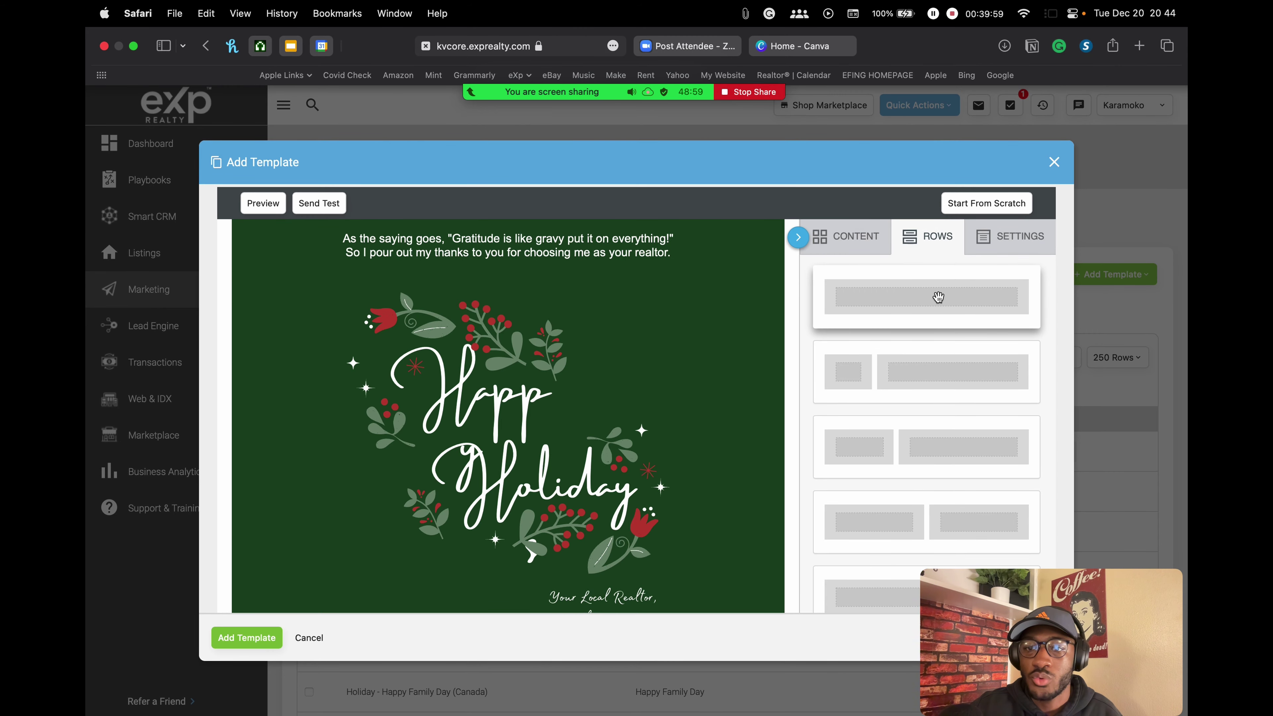
left_click_drag(942, 301, 515, 605)
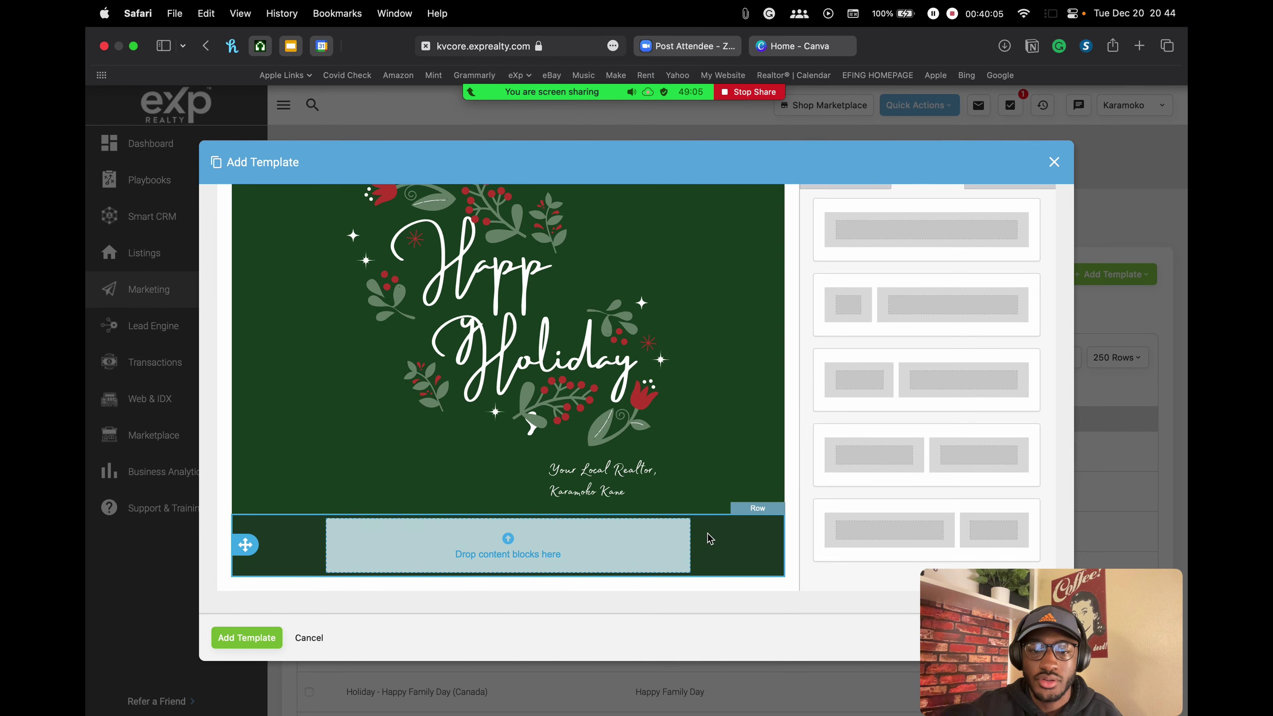
left_click(718, 544)
left_click(738, 532)
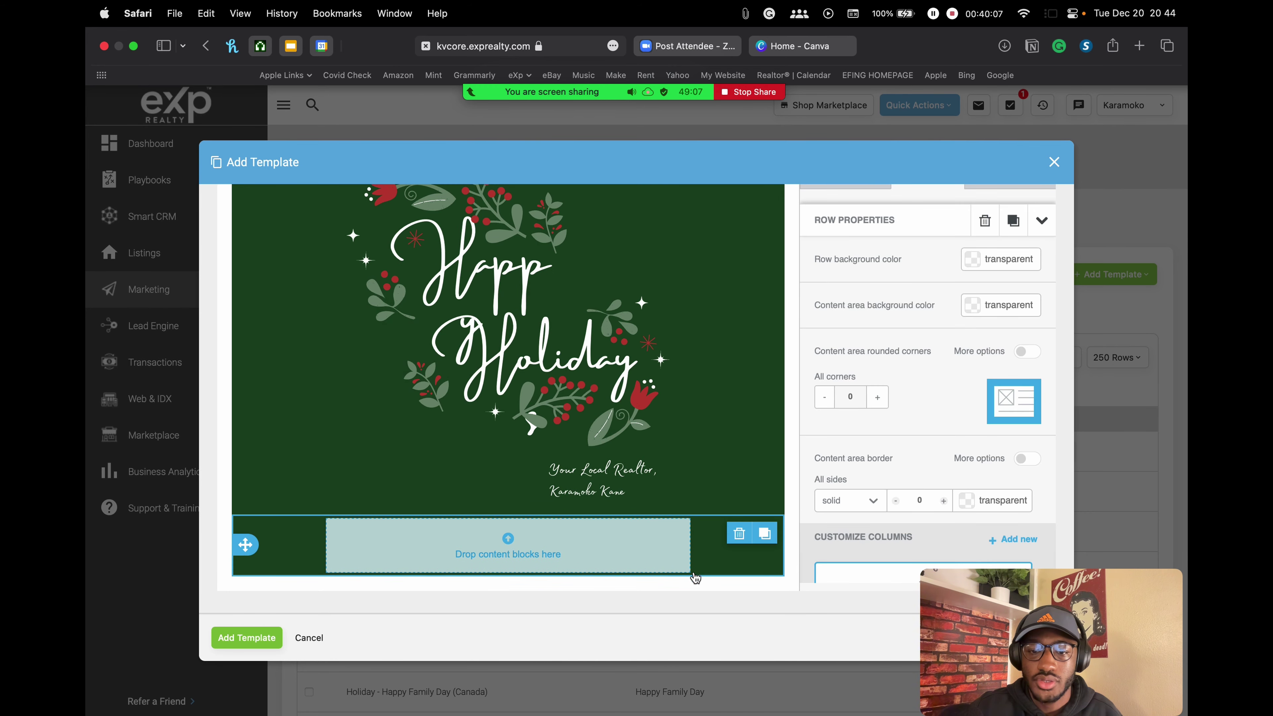
left_click(689, 445)
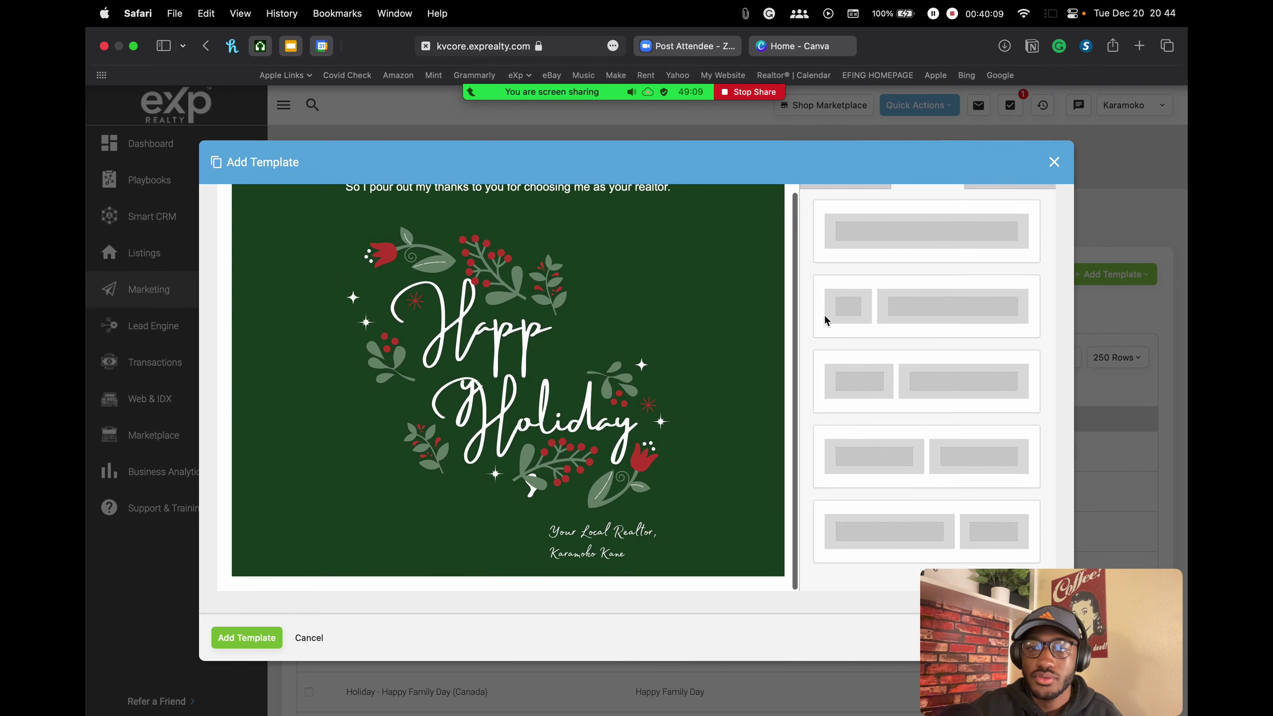
Step: Add a single-column row below the holiday image and place a text block in it
scroll(892, 261, "down", 2)
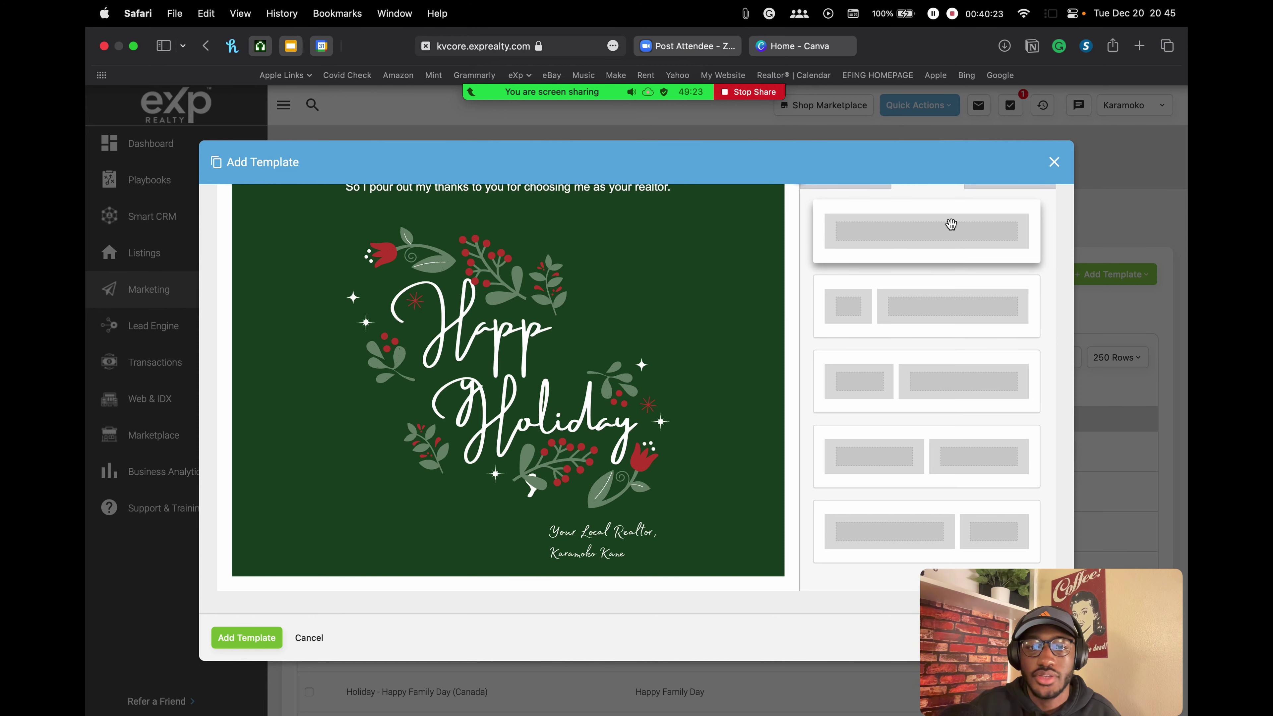
left_click_drag(966, 230, 507, 573)
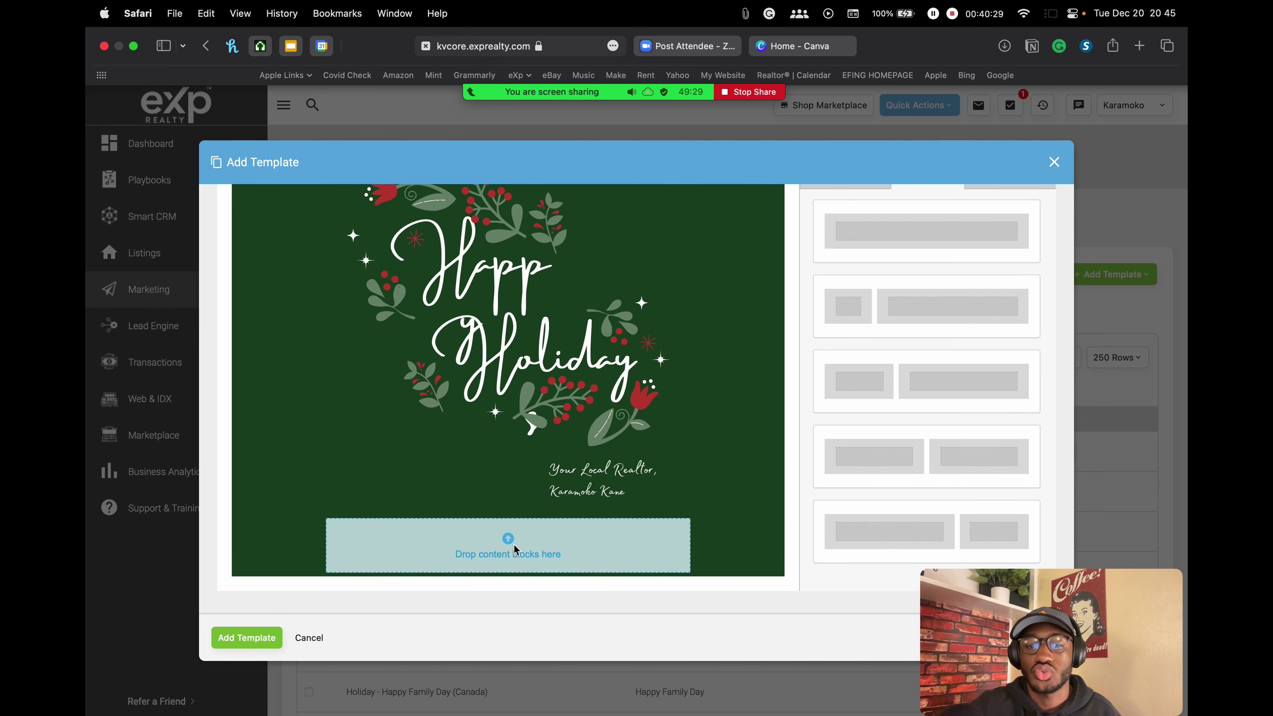
scroll(670, 513, "up", 3)
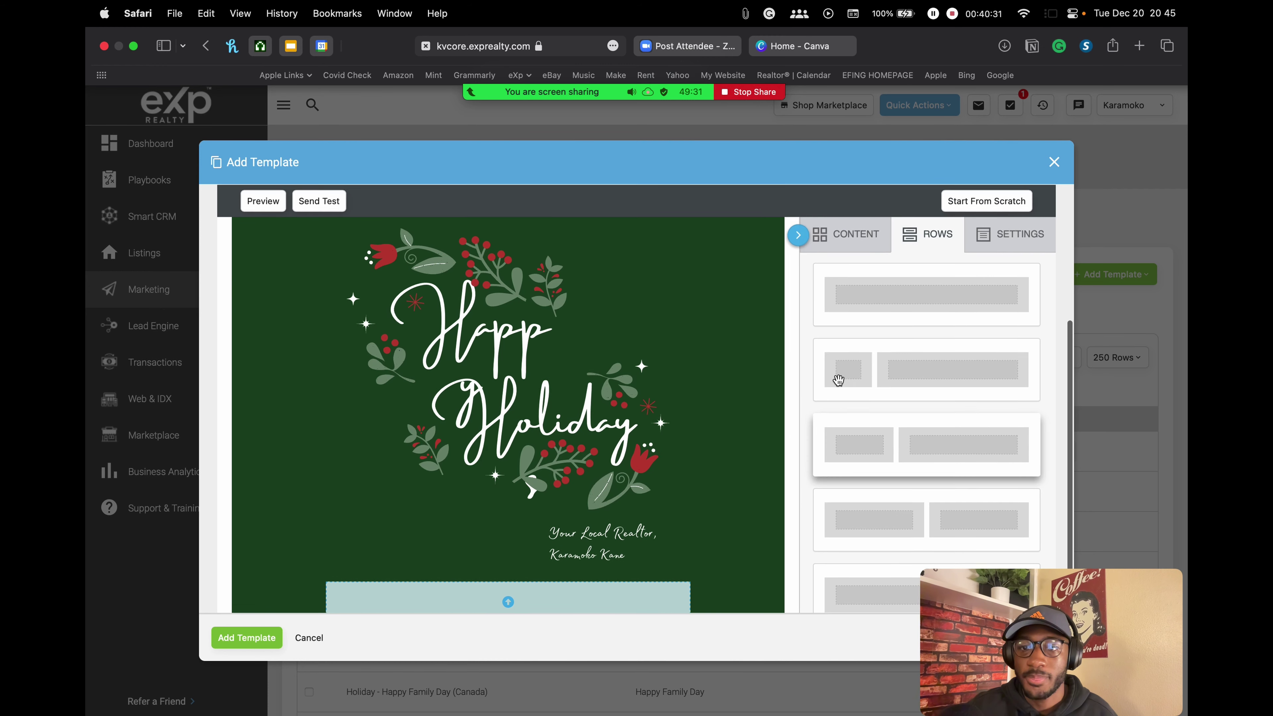
left_click(857, 251)
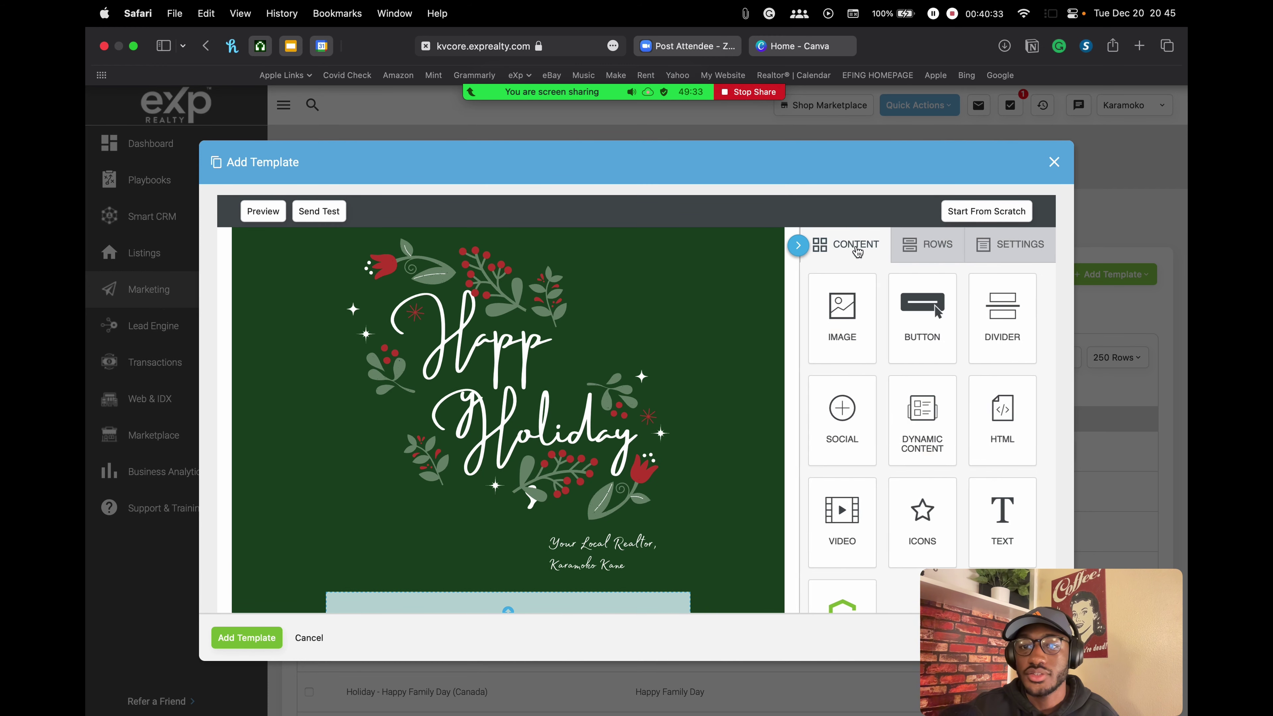
scroll(702, 441, "down", 3)
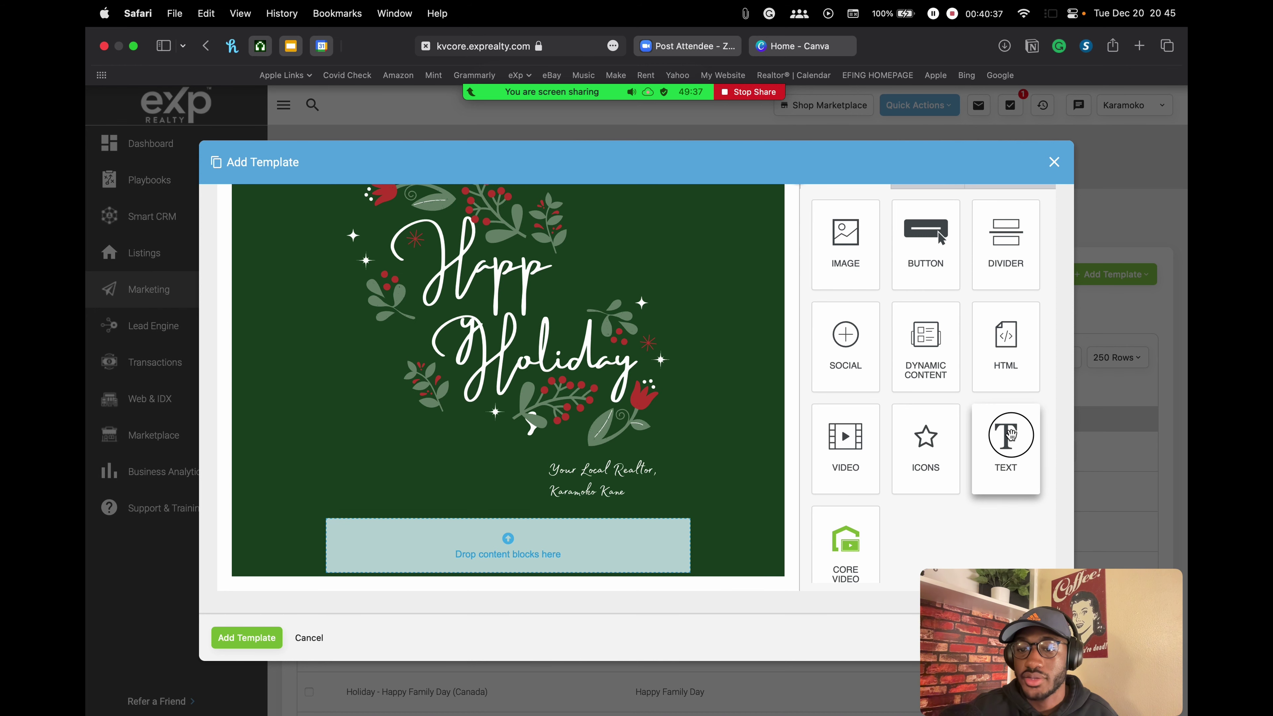
left_click_drag(1009, 434, 488, 547)
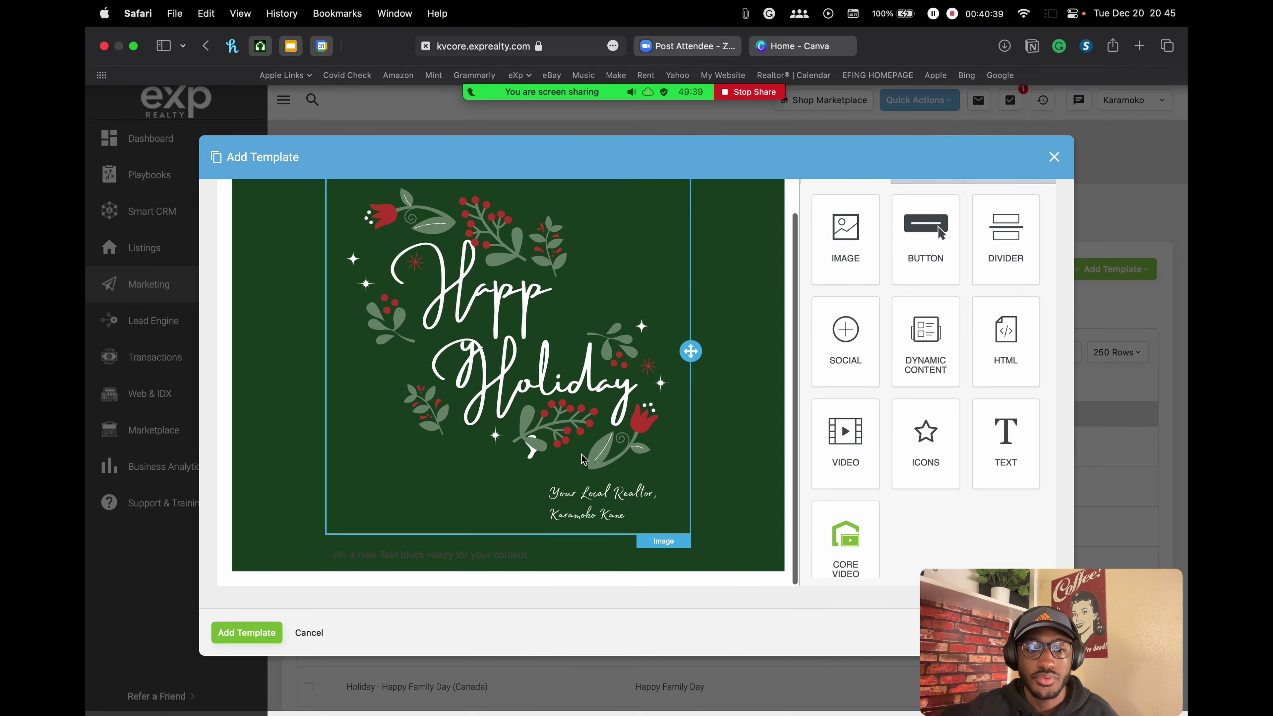
Step: Replace the new text block's placeholder with the copied closing message, from "Your patronage, your presence, your reviews and shares" to "With thanks,"
triple_click(478, 560)
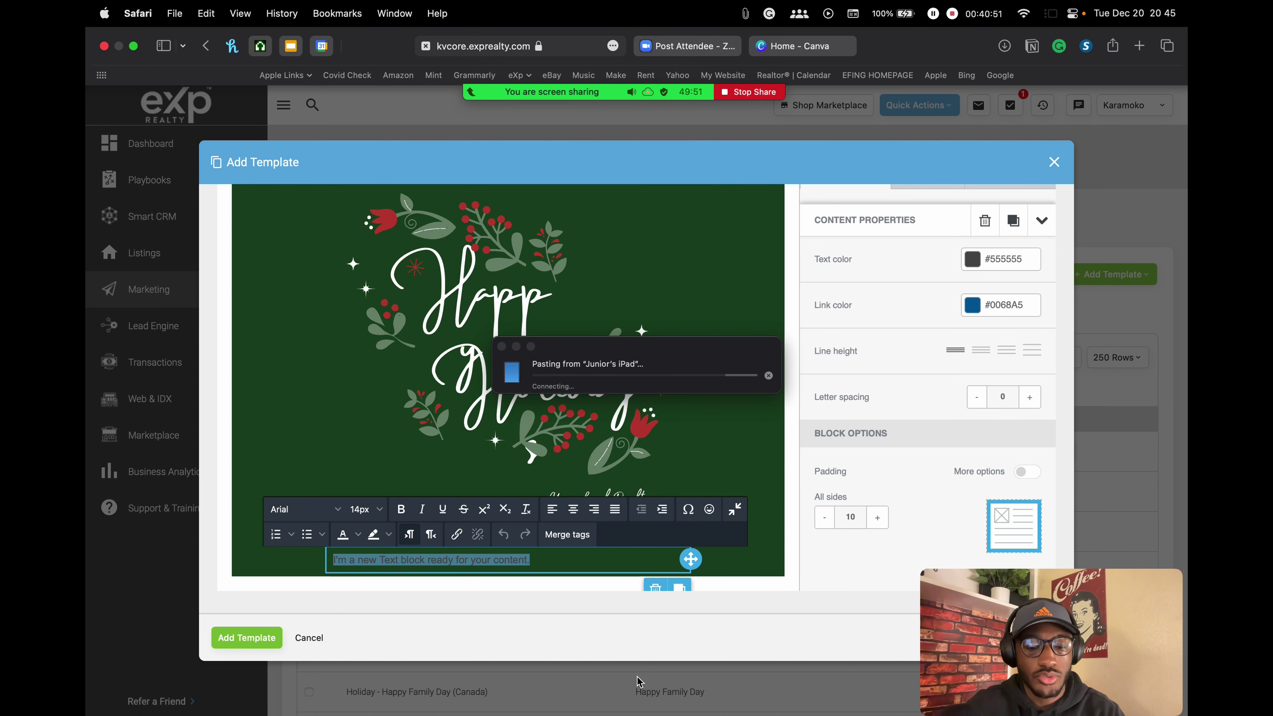
type("Your patronage, your presence, your reviews and shares—all of this keeps my business alive and makes my line of work a pleasure each day. I wish you all the best this holiday season and look forward to another great year with you! With thanks,")
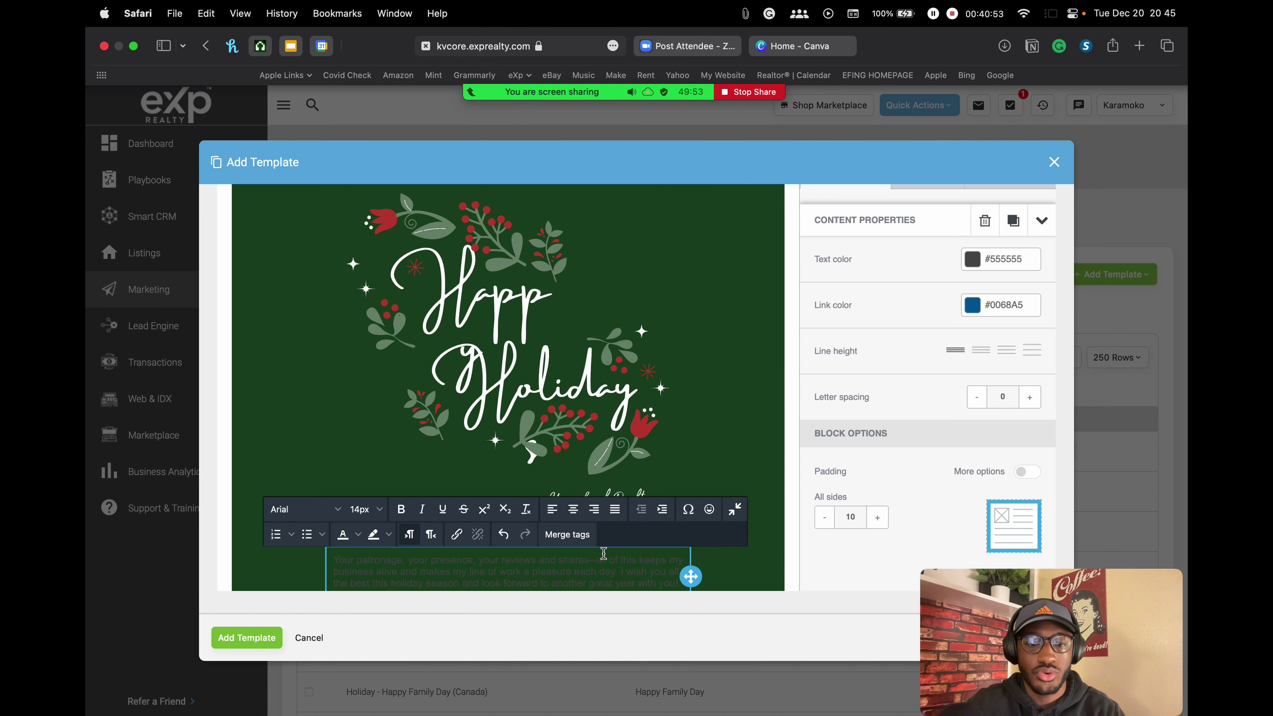
scroll(593, 532, "down", 2)
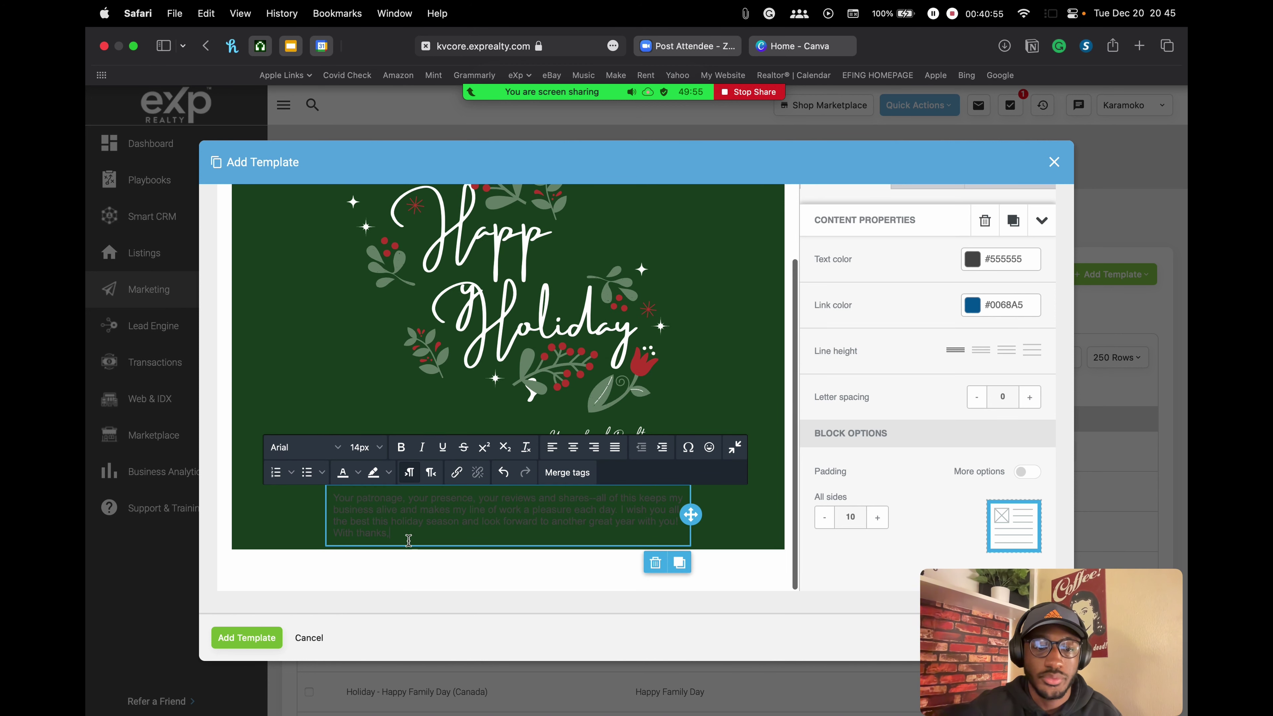
left_click(669, 422)
scroll(668, 422, "down", 5)
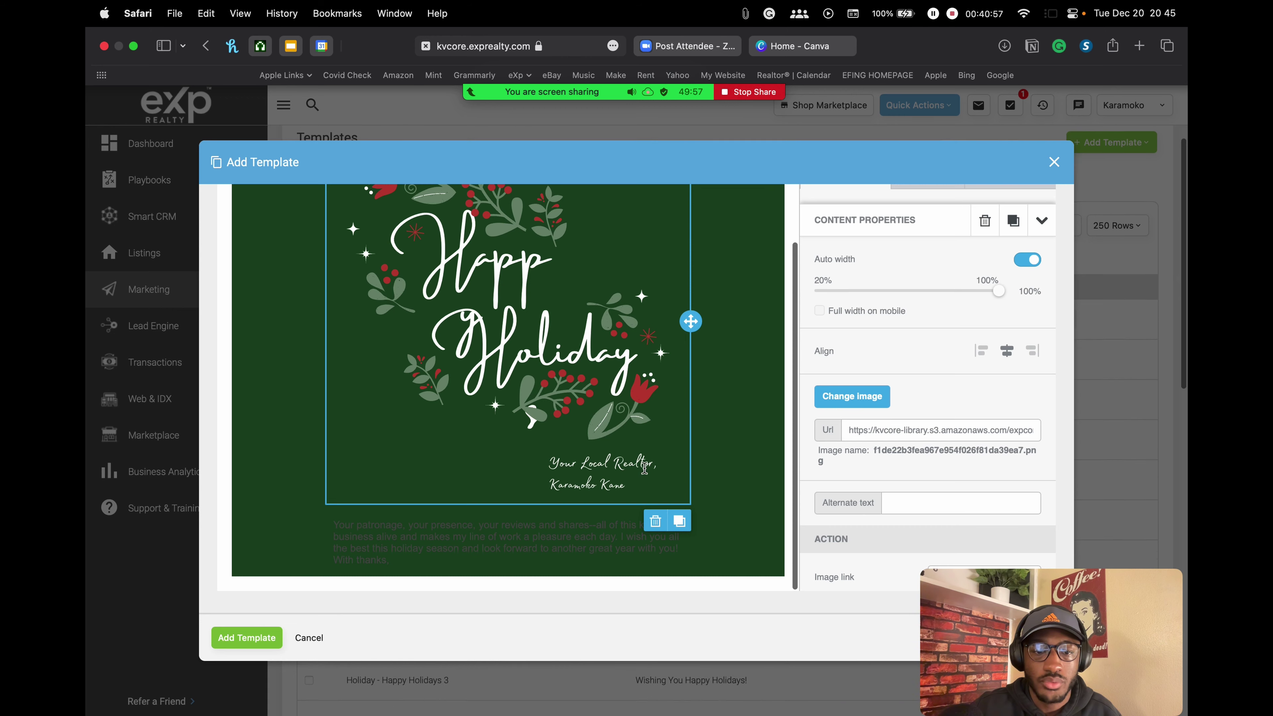
Step: Change the text color of the entire closing message below the image to white
left_click(468, 540)
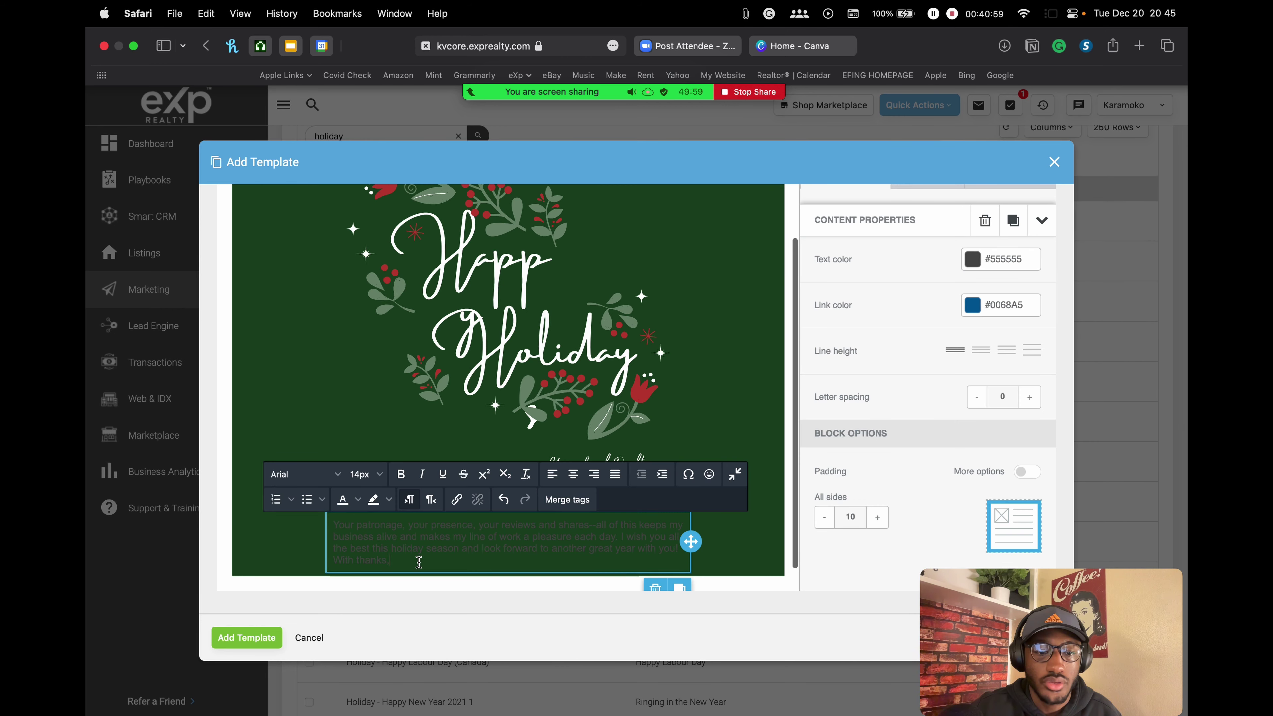
left_click_drag(419, 561, 322, 510)
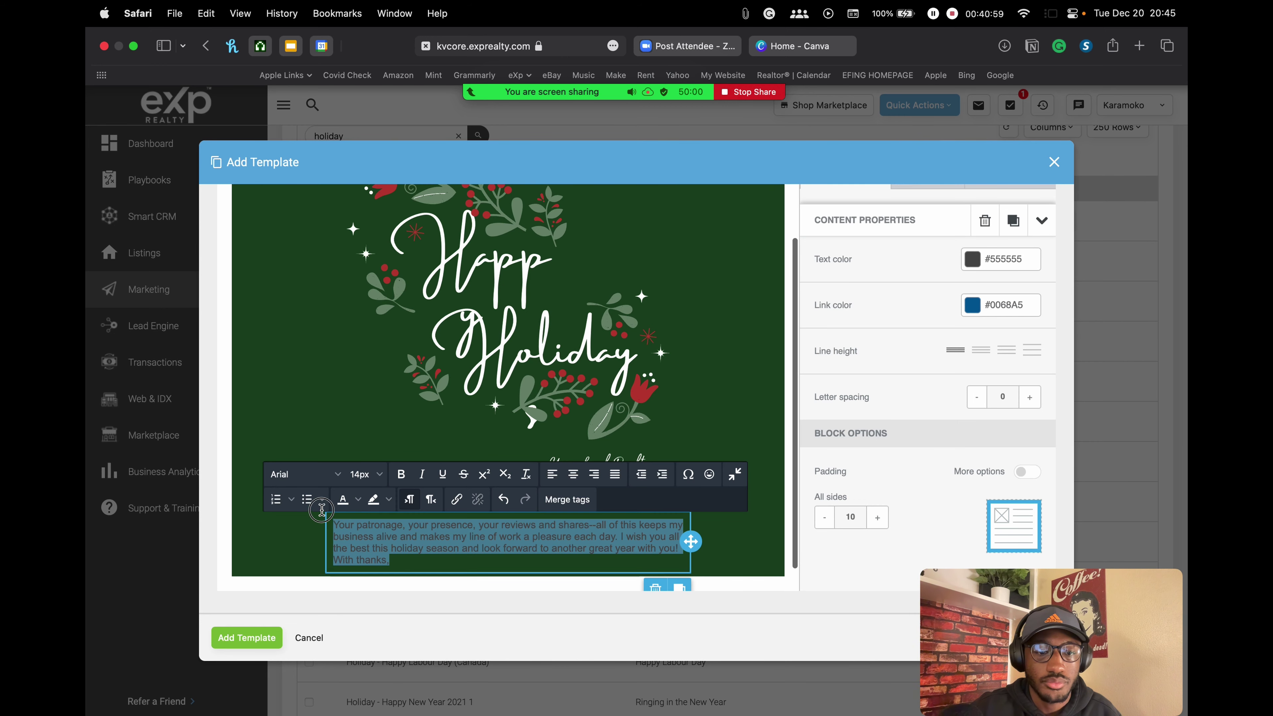
left_click(357, 499)
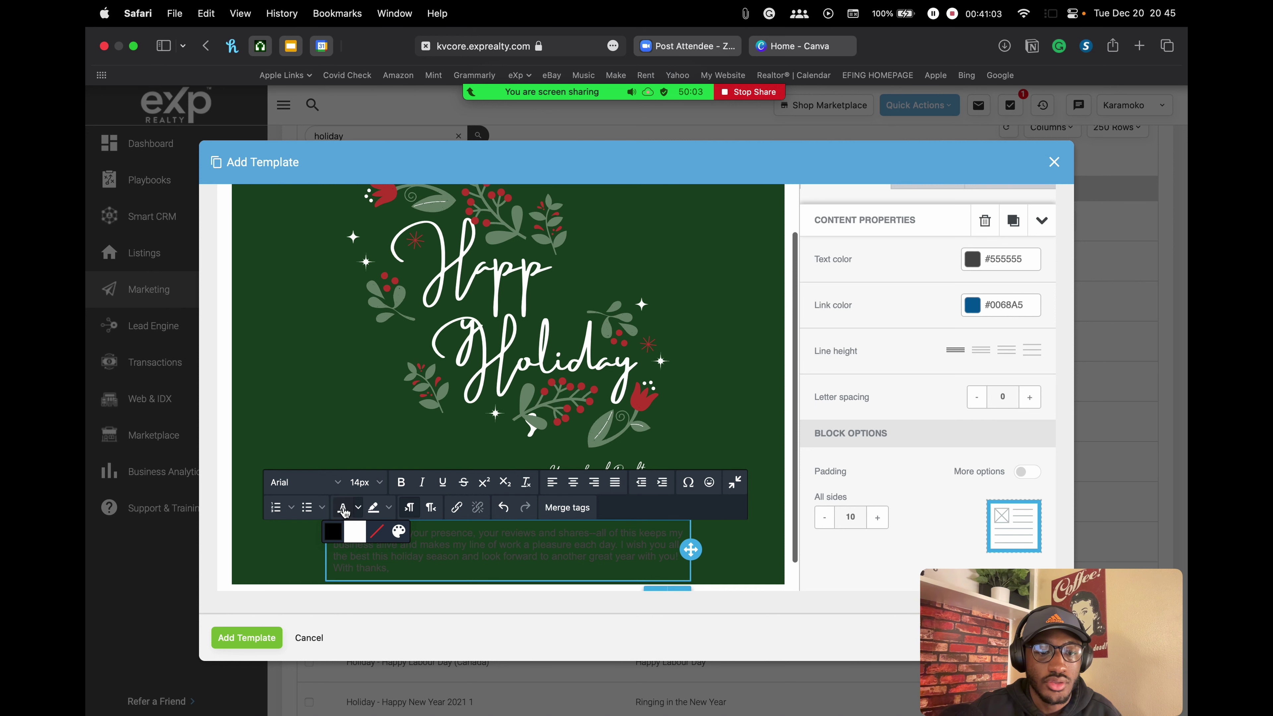
left_click(354, 536)
left_click(419, 566)
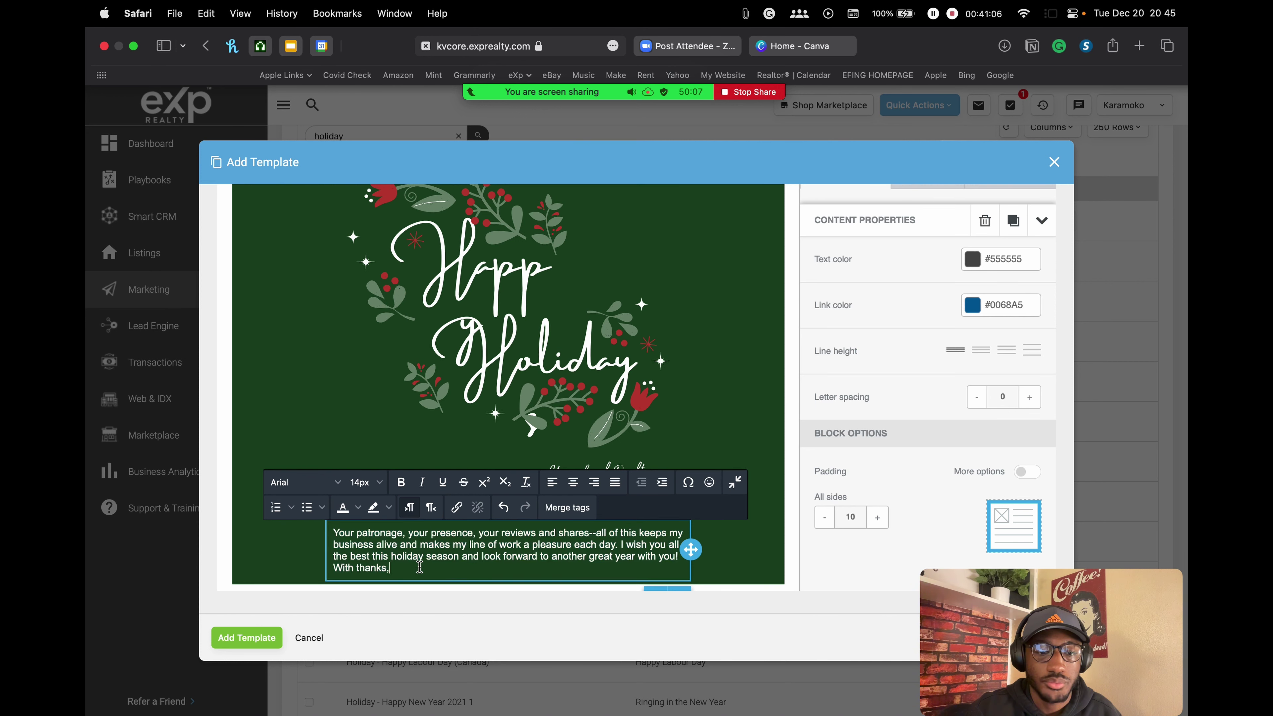
Step: Set the closing message's font size to 16px and center its text
triple_click(395, 560)
left_click(365, 488)
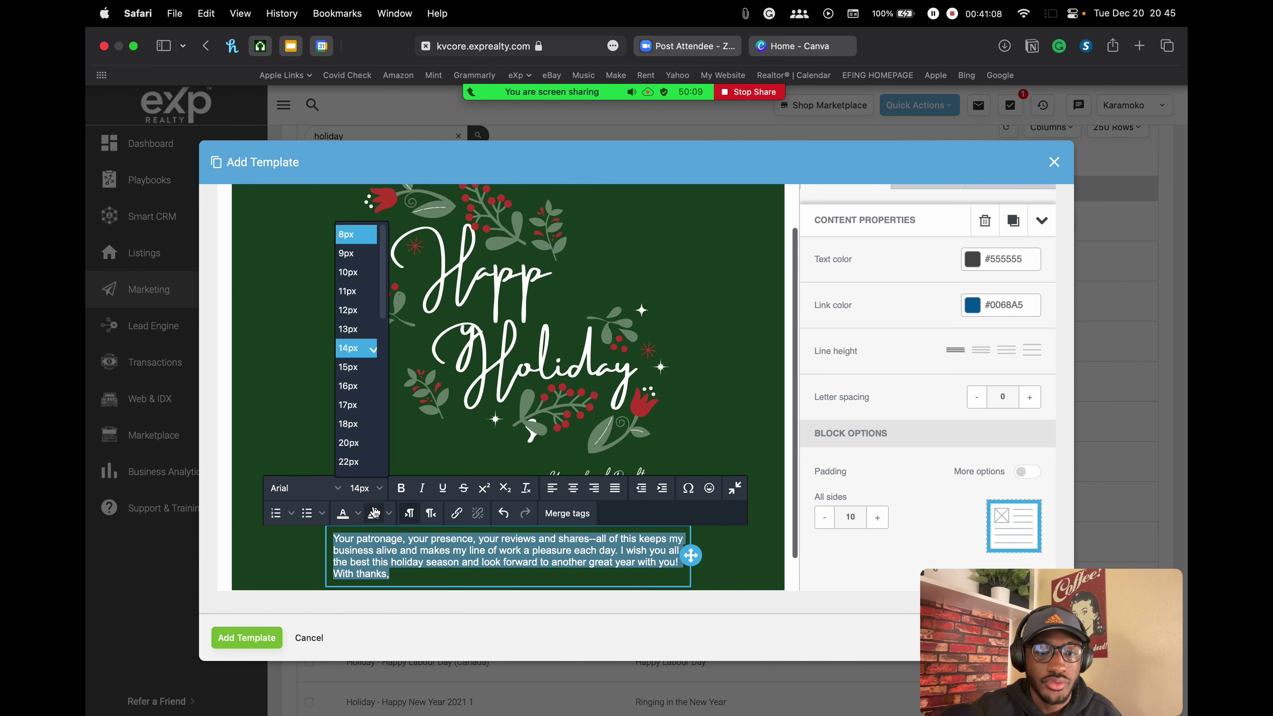
left_click(355, 386)
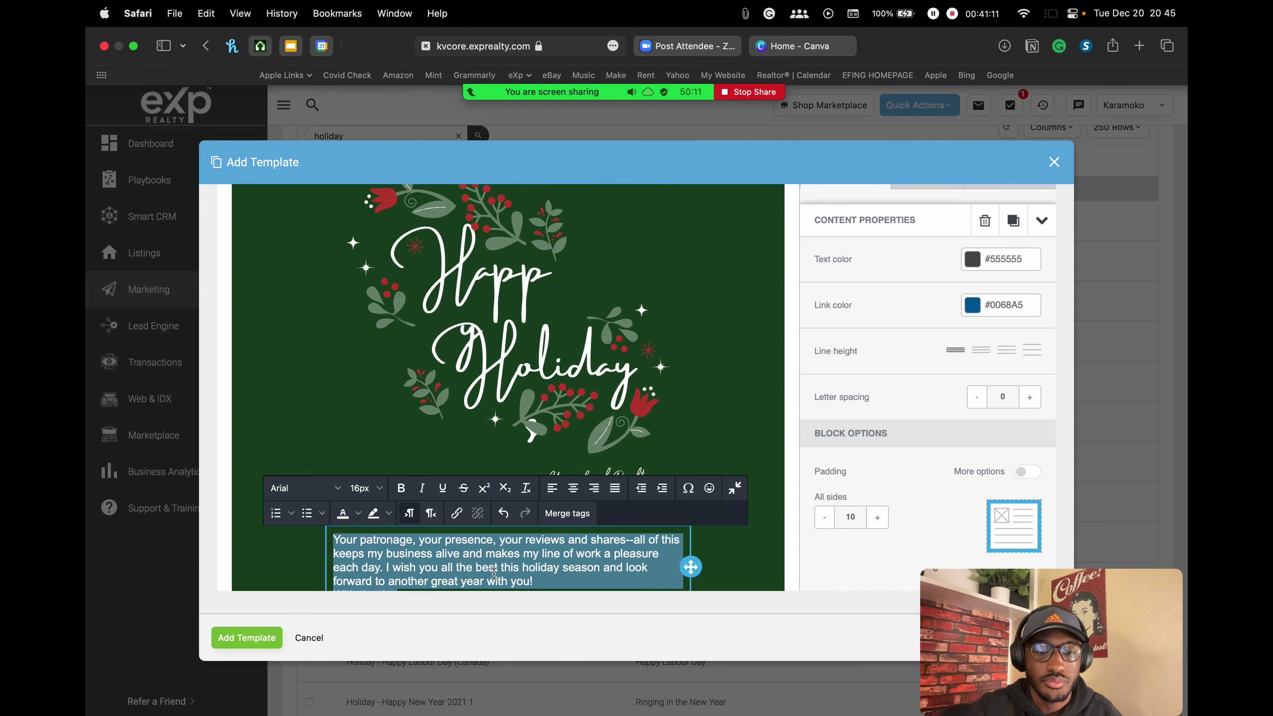
left_click(572, 489)
Step: Insert a blank line between the closing message's last sentence and "With thanks,"
scroll(535, 328, "down", 2)
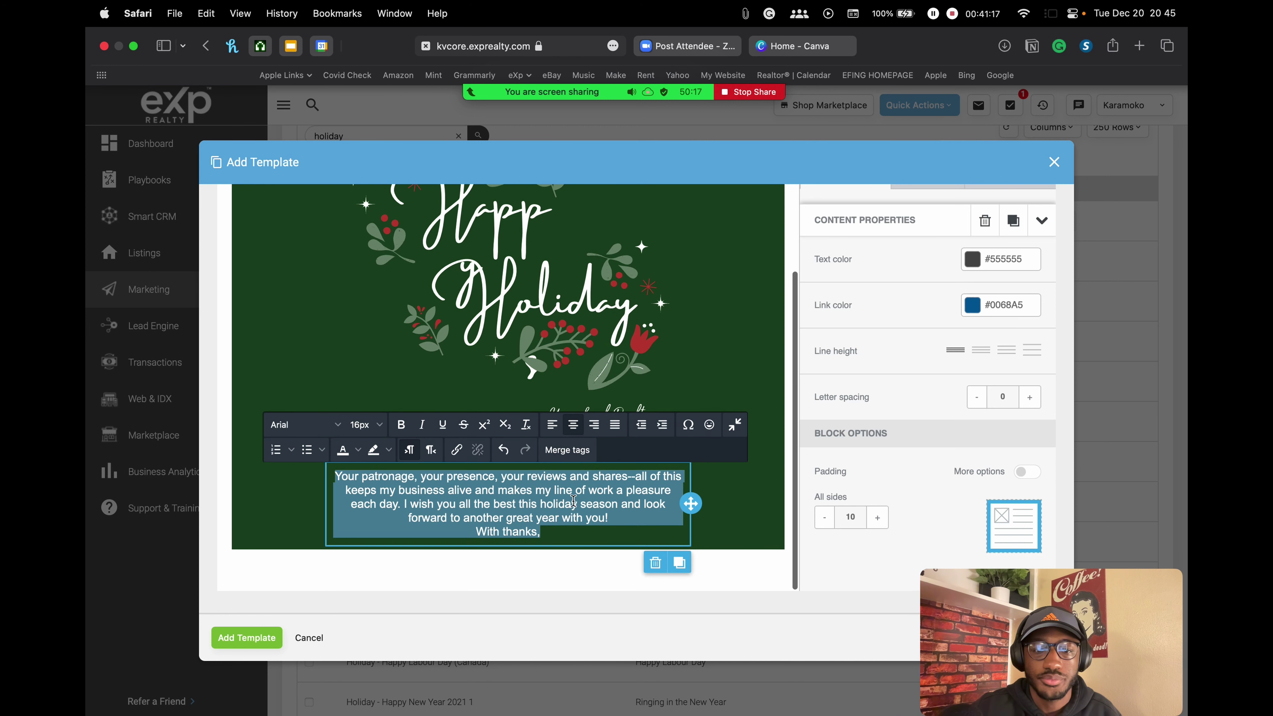
left_click(592, 515)
key("Return")
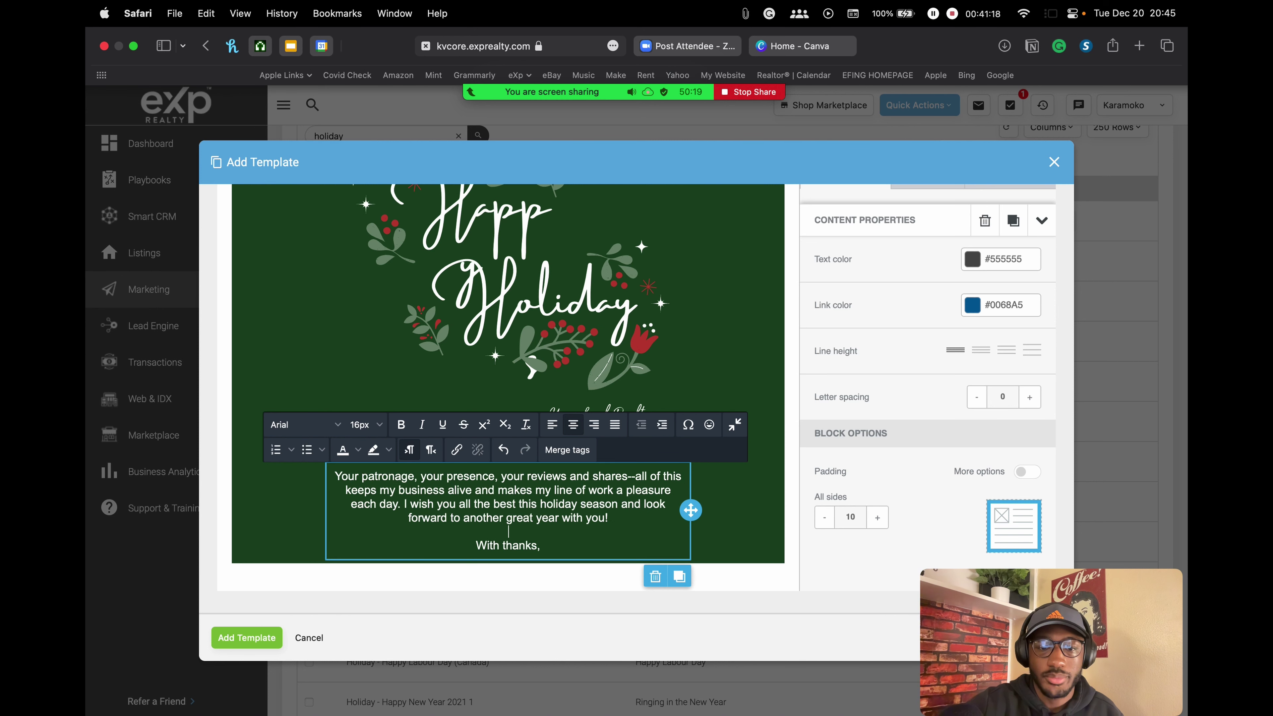
Step: Review the holiday email template from the greeting through the Happy Holidays image to the closing message, inspecting the image and text block properties
left_click(738, 378)
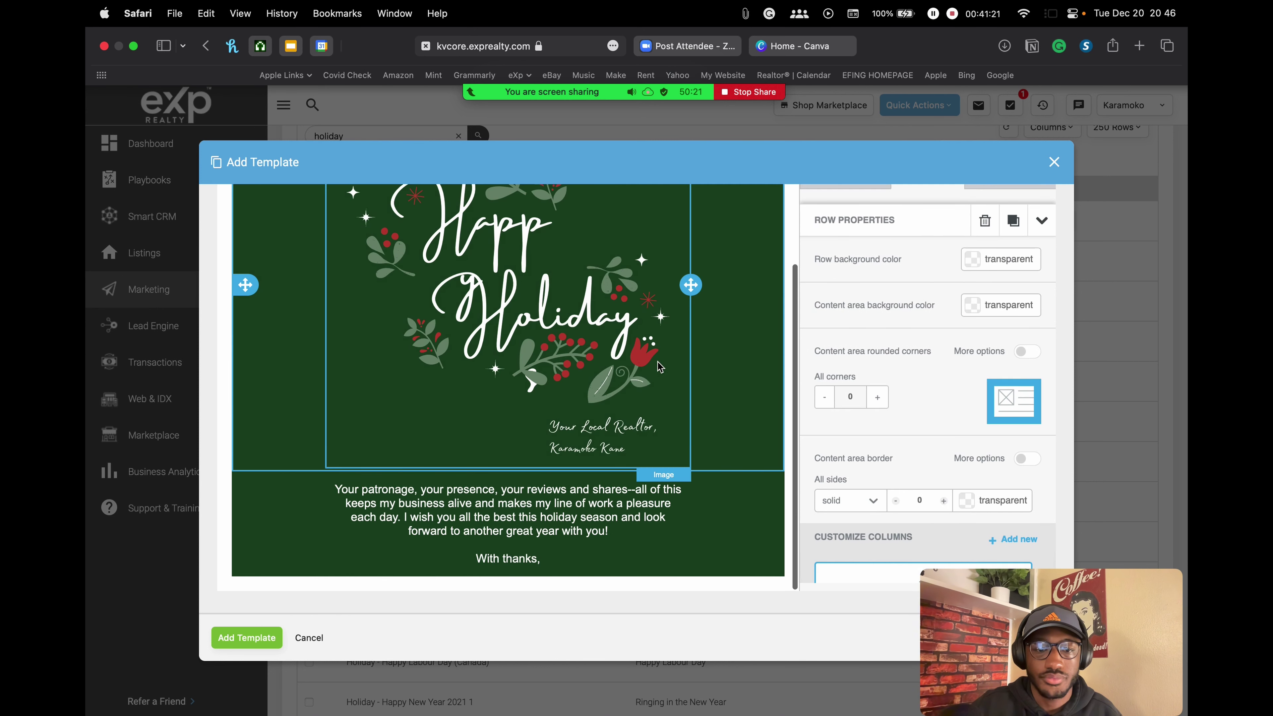
scroll(576, 331, "up", 5)
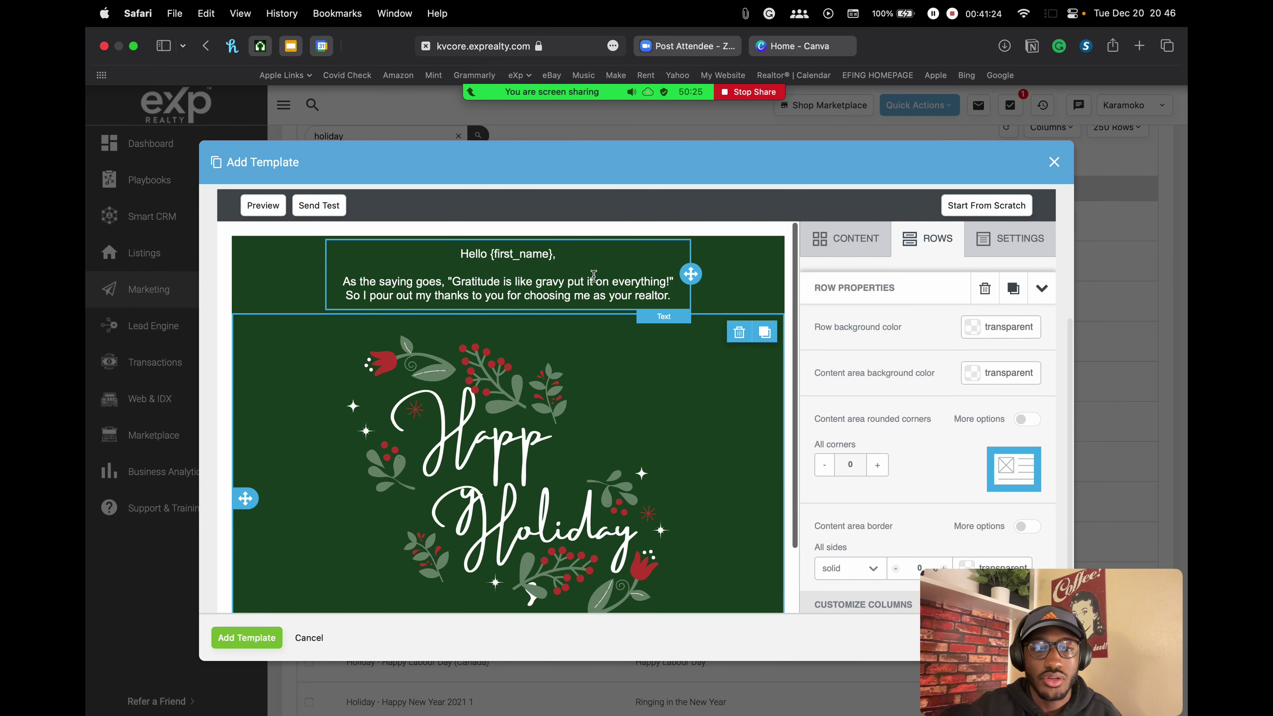
scroll(587, 429, "down", 3)
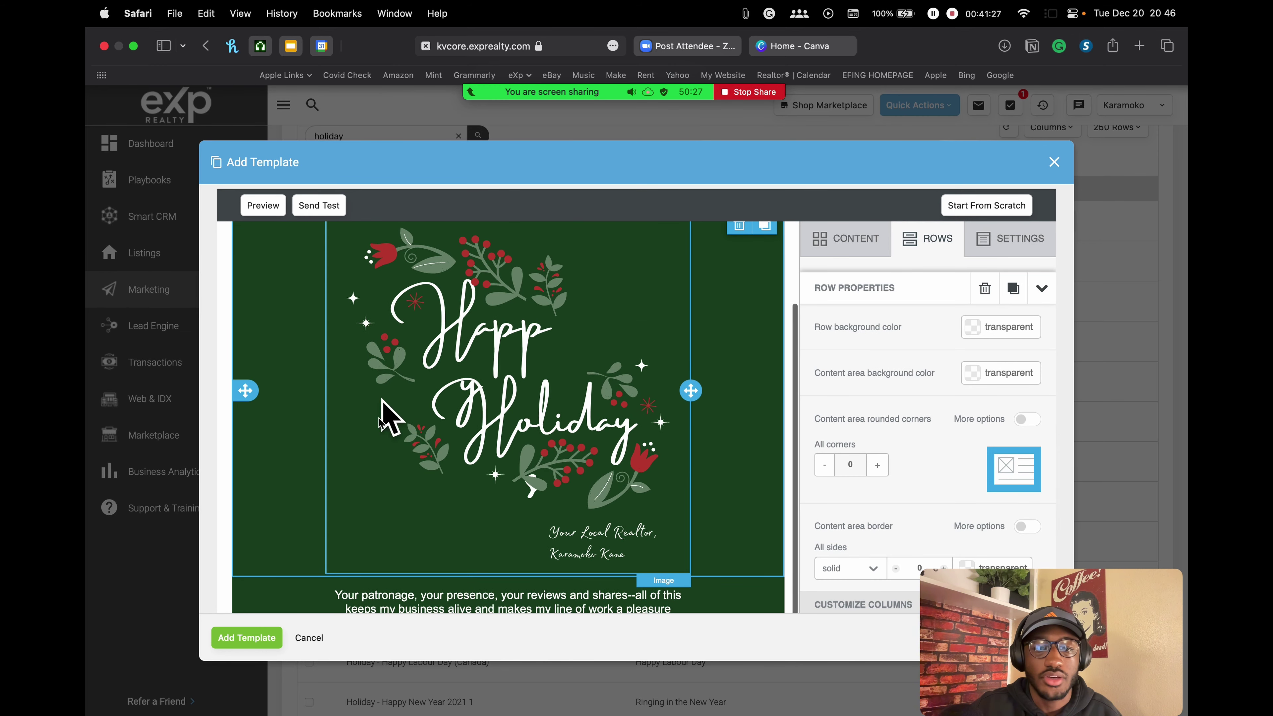
scroll(386, 432, "down", 3)
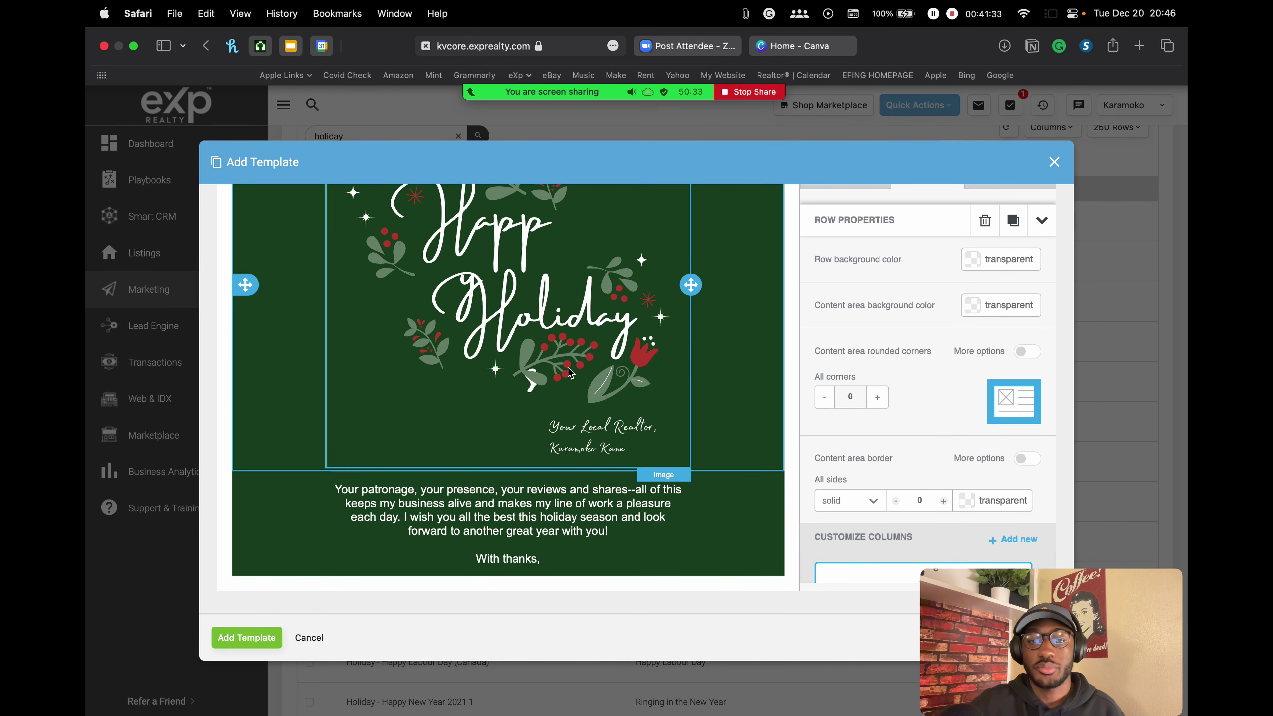
scroll(618, 417, "up", 3)
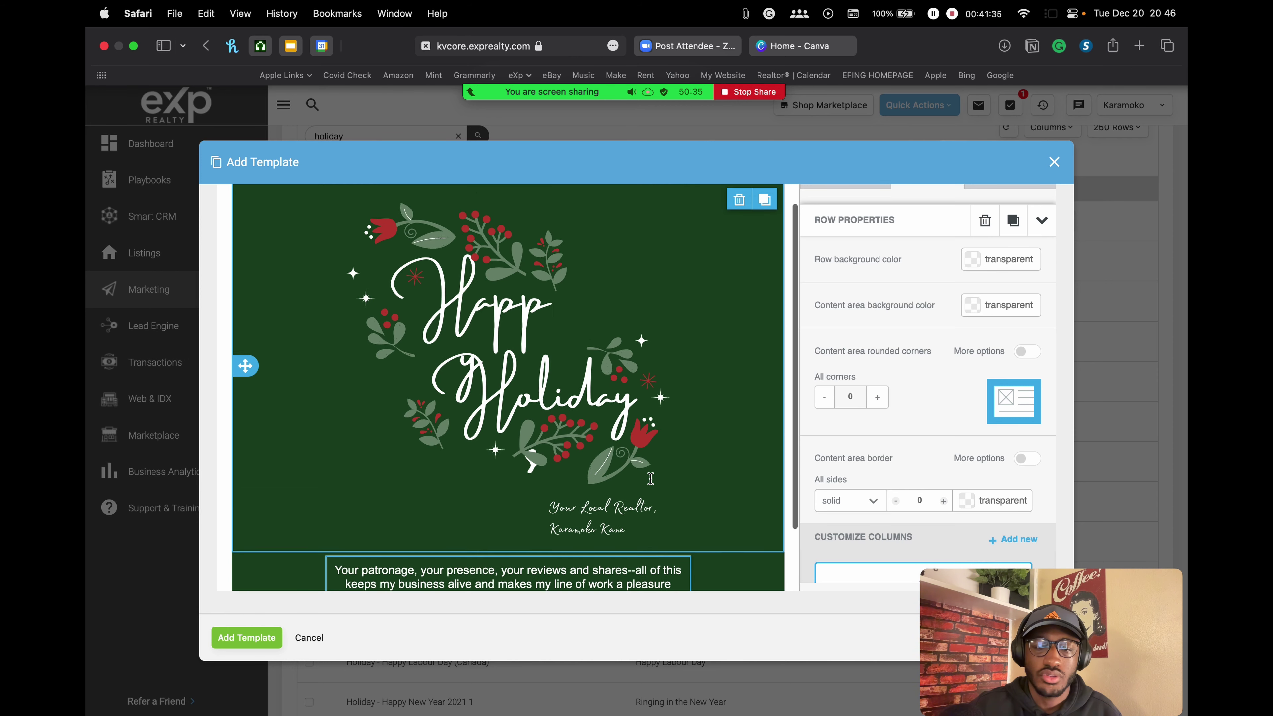
scroll(535, 436, "down", 3)
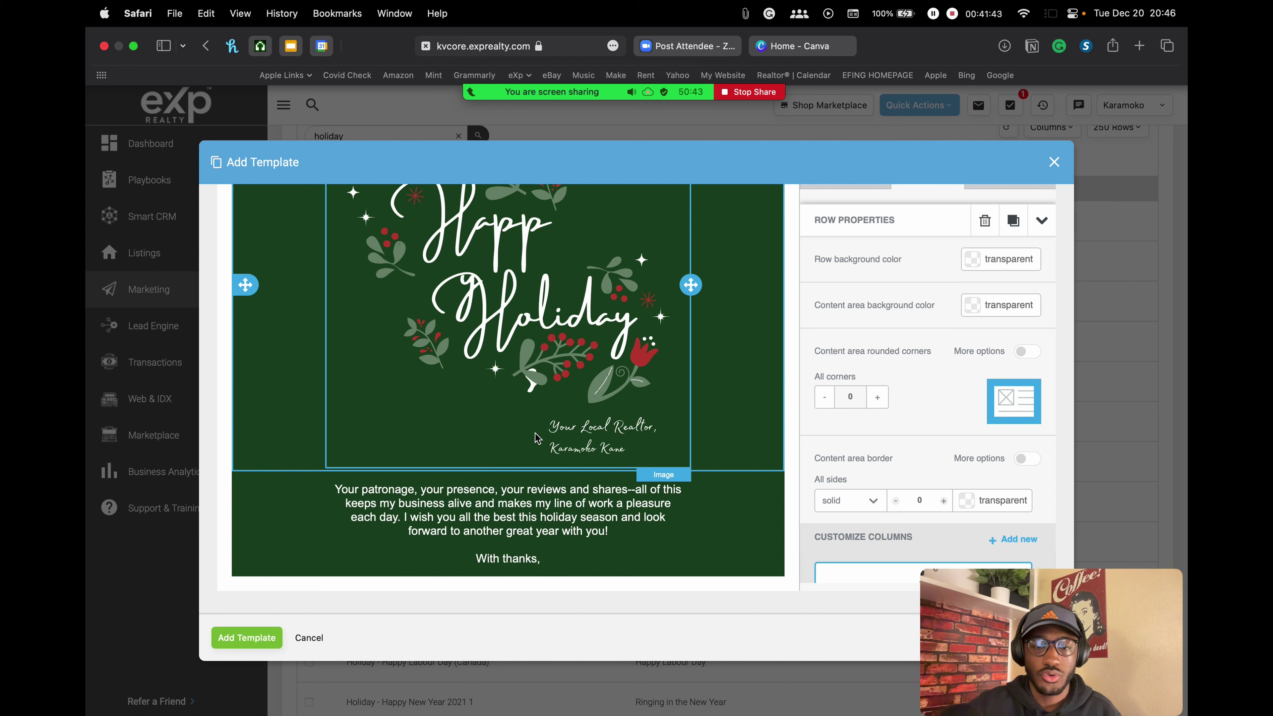
scroll(528, 345, "up", 1)
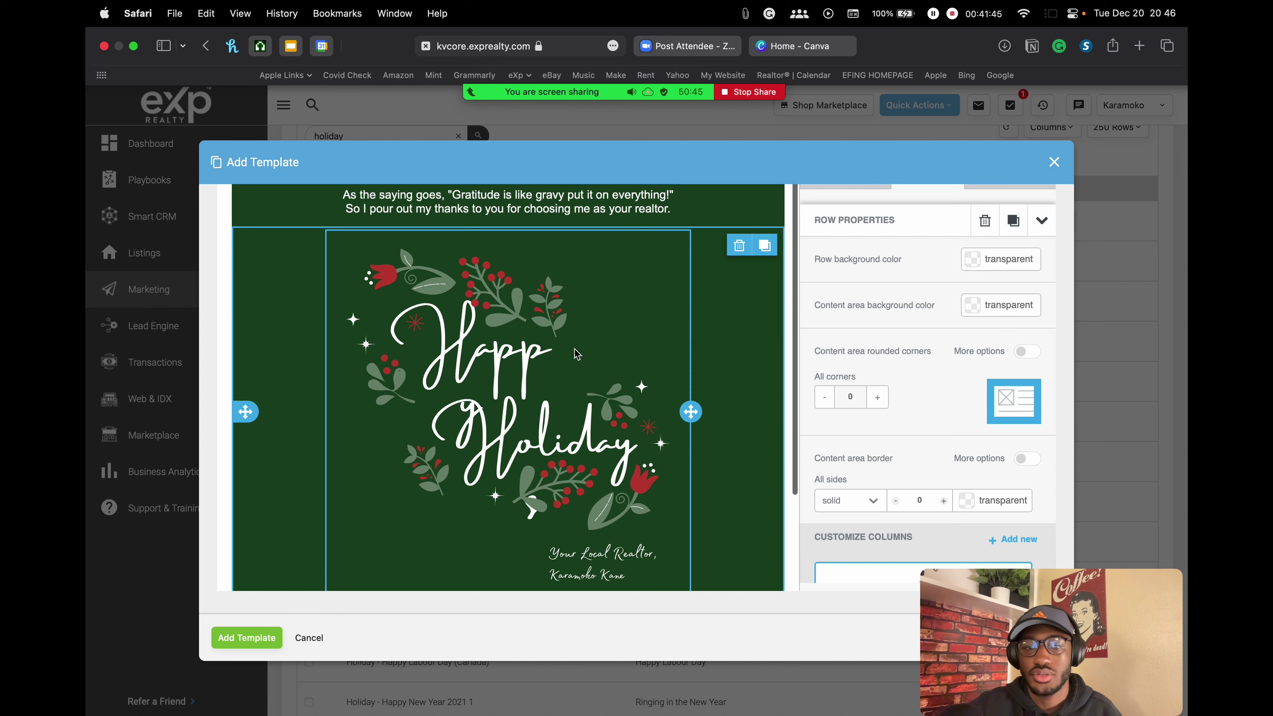
scroll(610, 496, "down", 2)
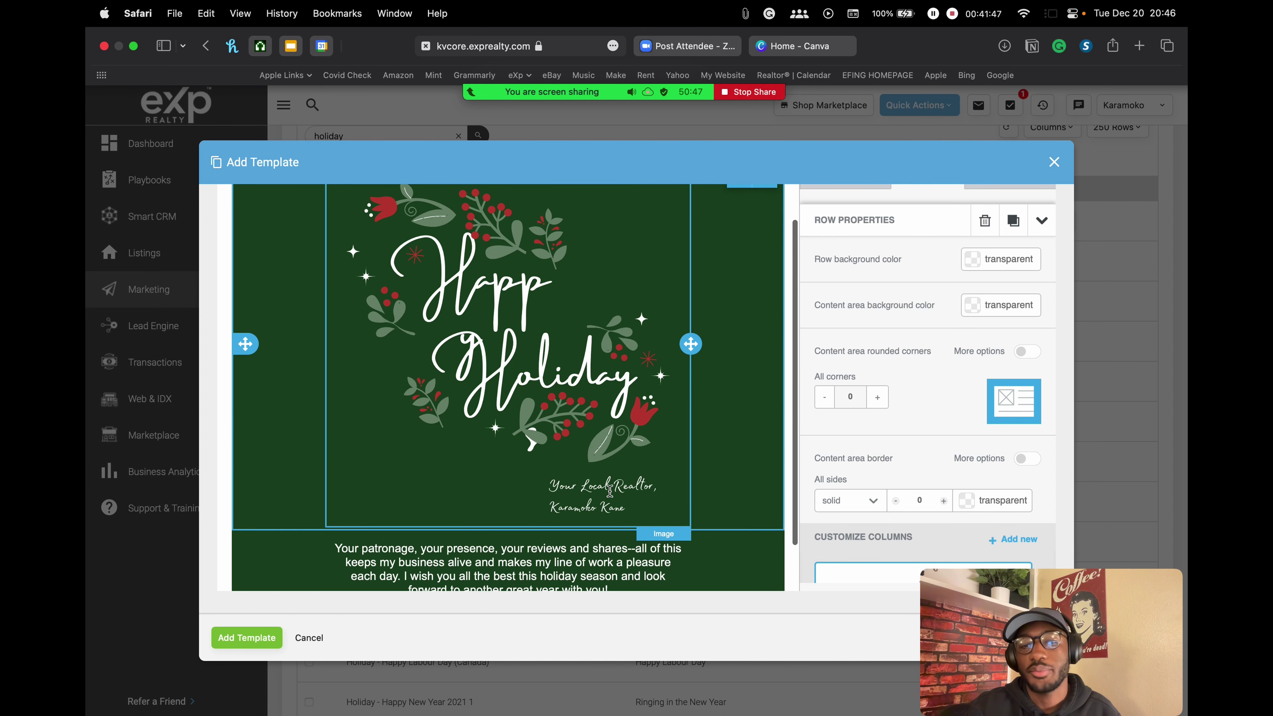
left_click(547, 293)
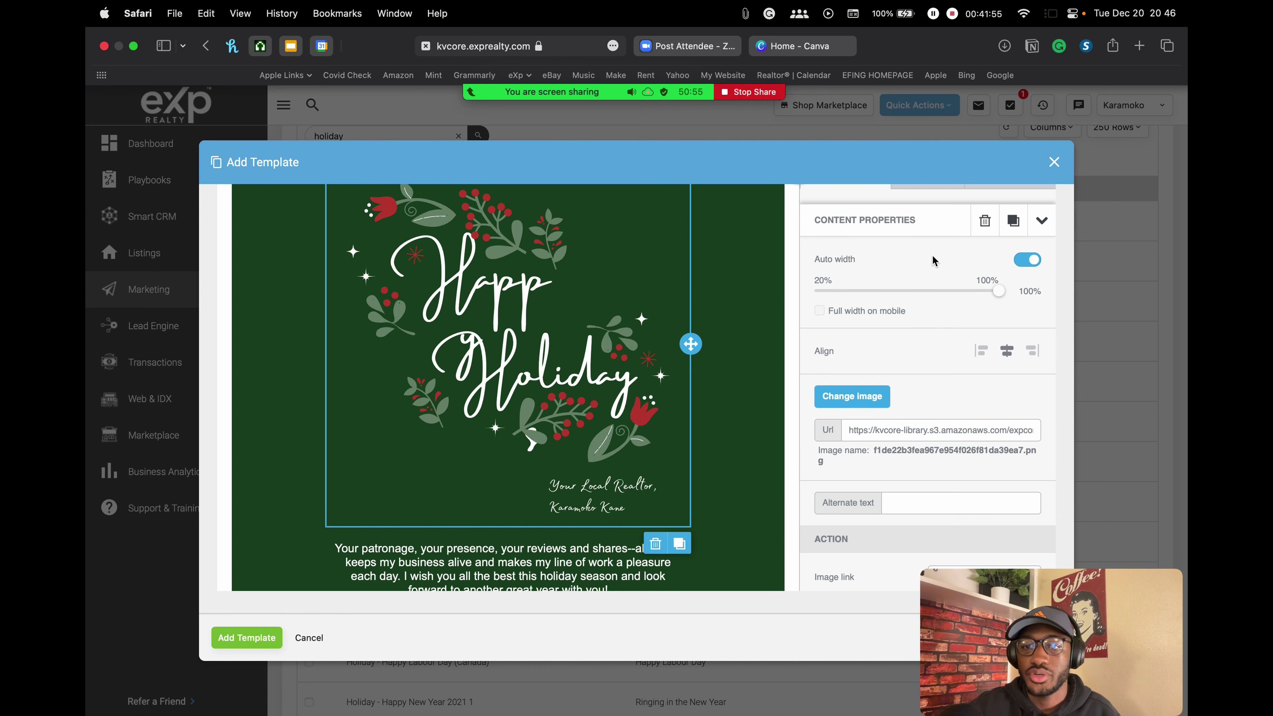
scroll(940, 266, "up", 2)
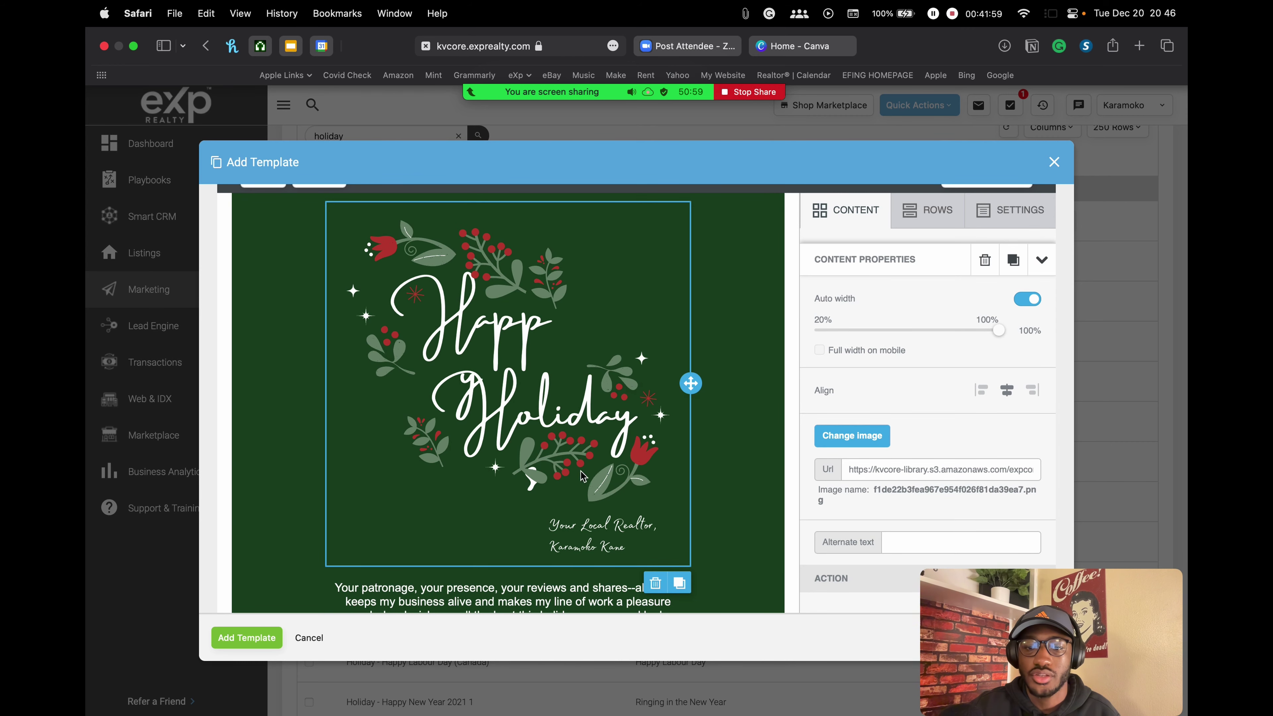
left_click(484, 587)
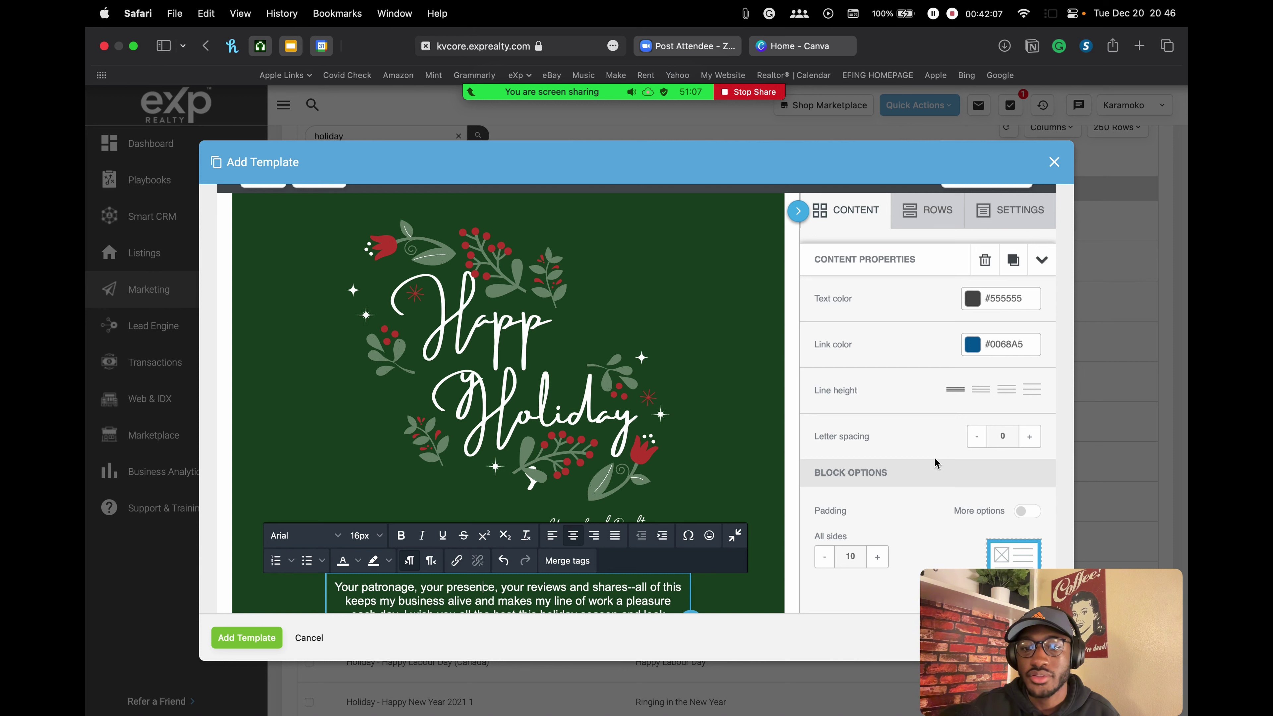
Step: Turn off automatic width for the Happy Holidays image and reduce its width to 55%
left_click(585, 269)
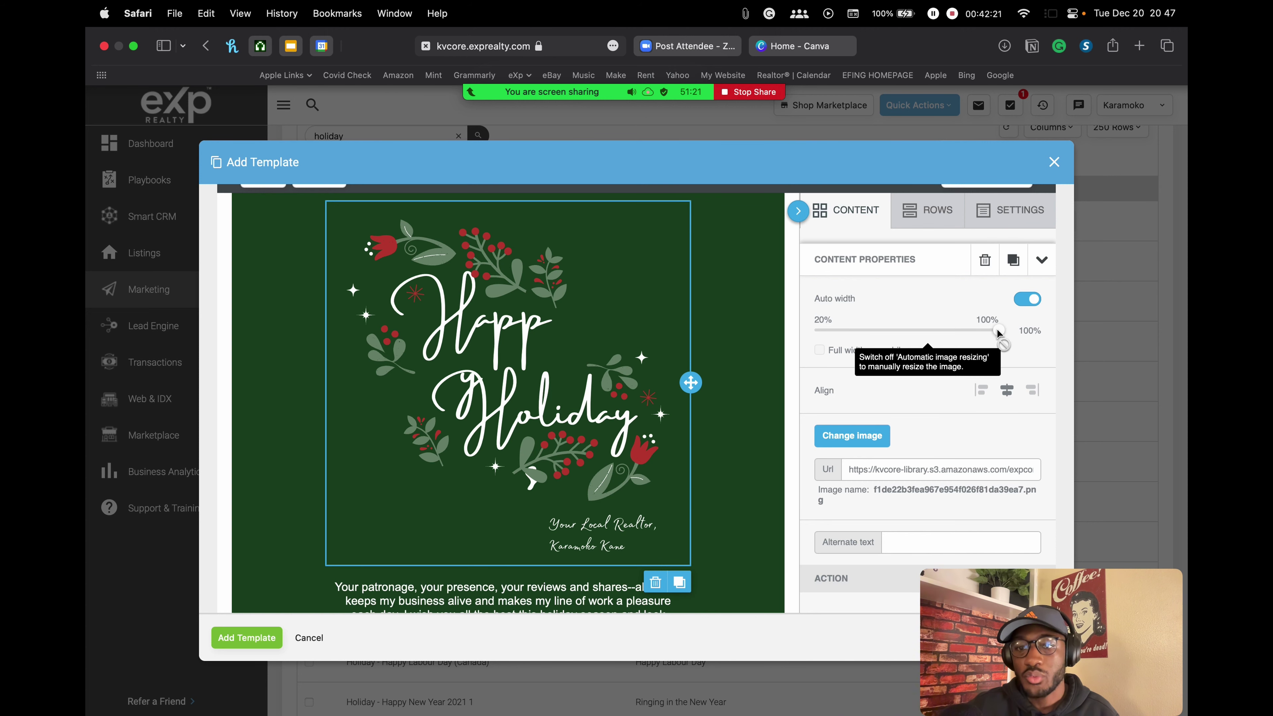
left_click(1026, 301)
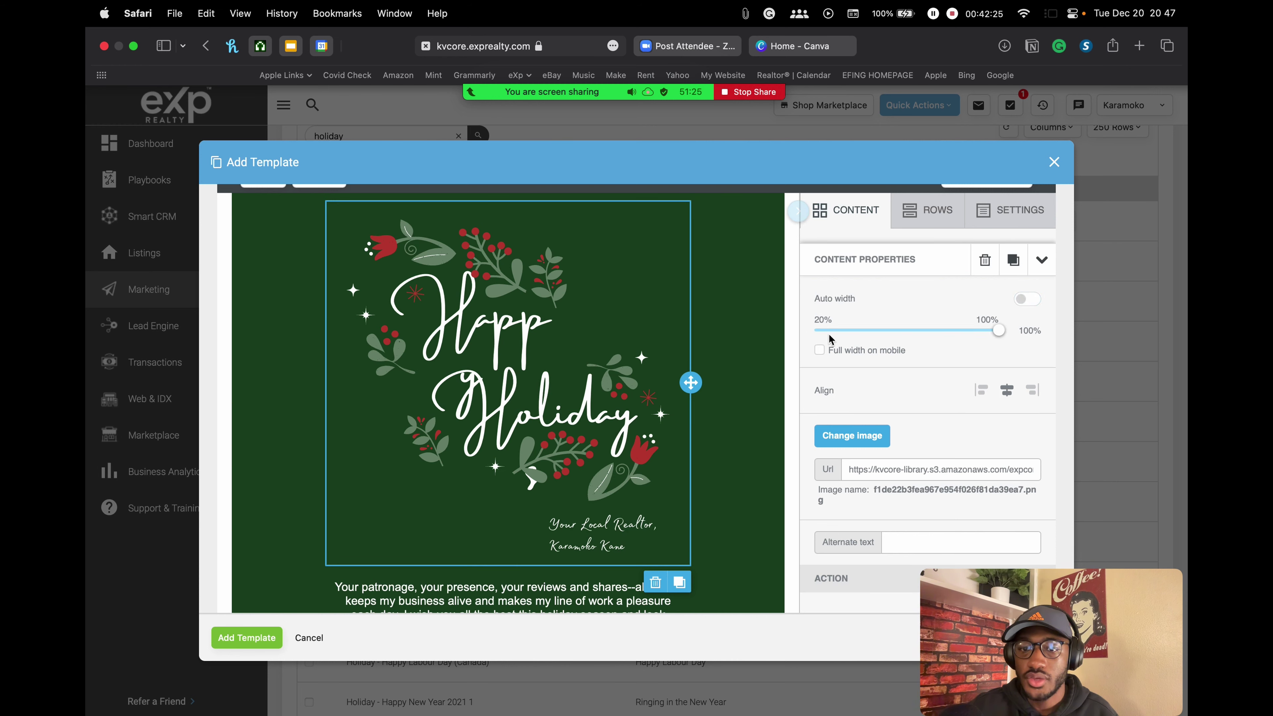
left_click_drag(996, 332, 895, 331)
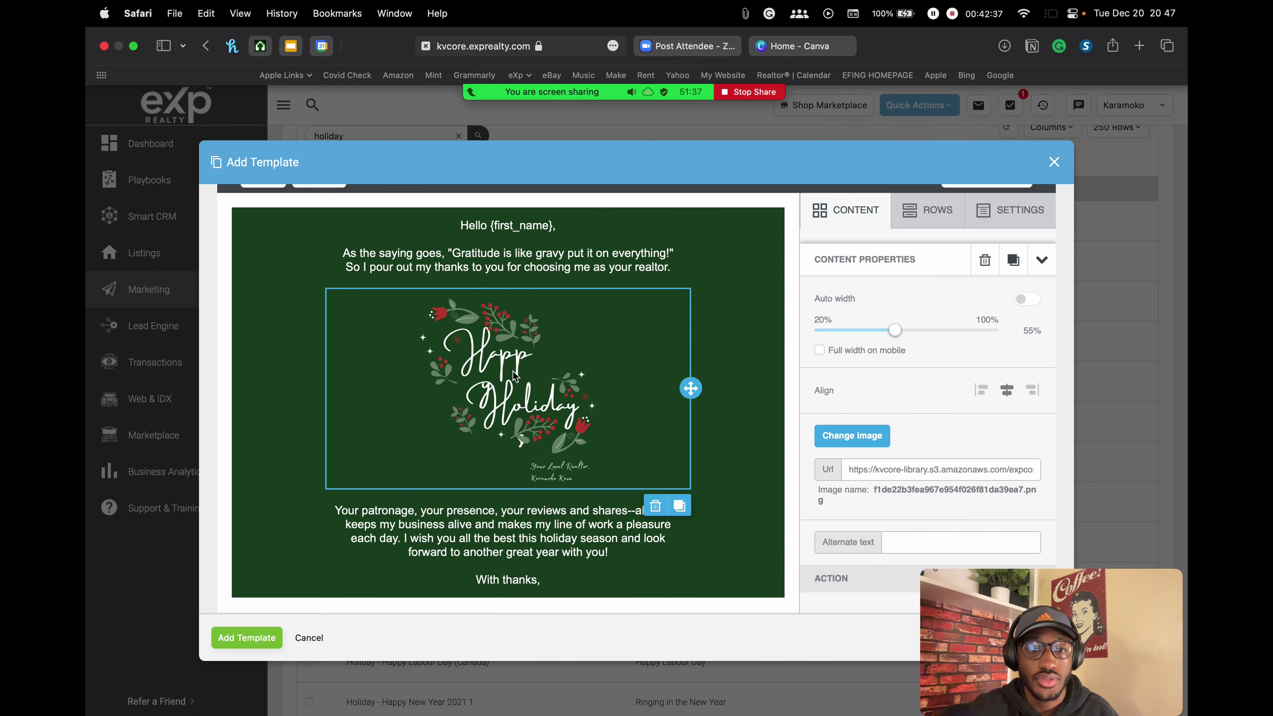
scroll(514, 376, "up", 3)
scroll(514, 376, "down", 3)
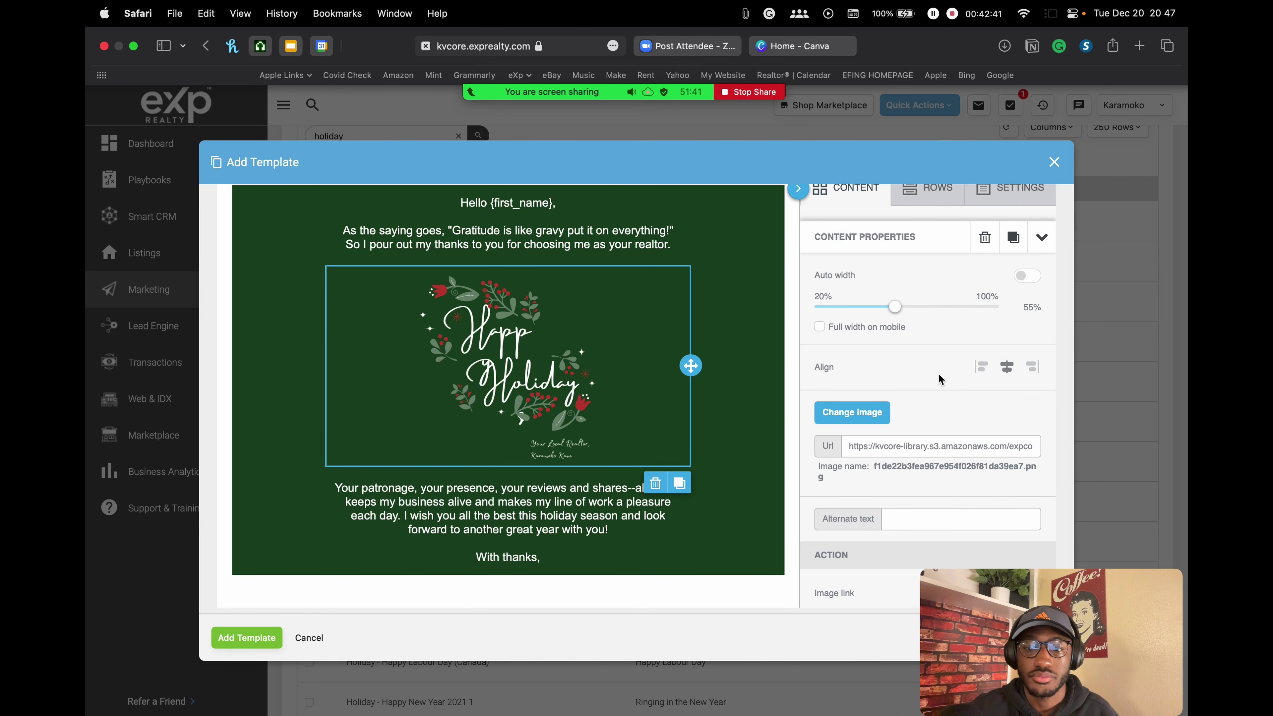
Step: Add an empty single-column row below the closing "With thanks," text
scroll(940, 392, "down", 3)
scroll(560, 486, "down", 1)
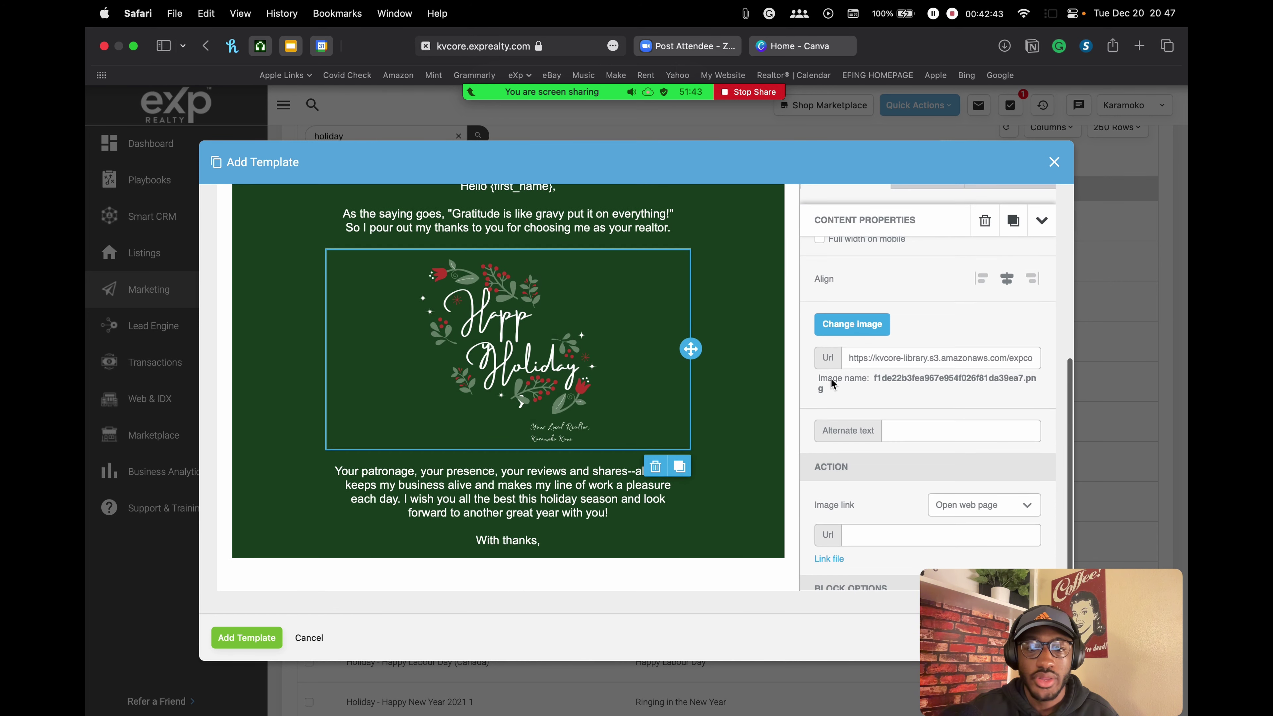
scroll(898, 323, "up", 6)
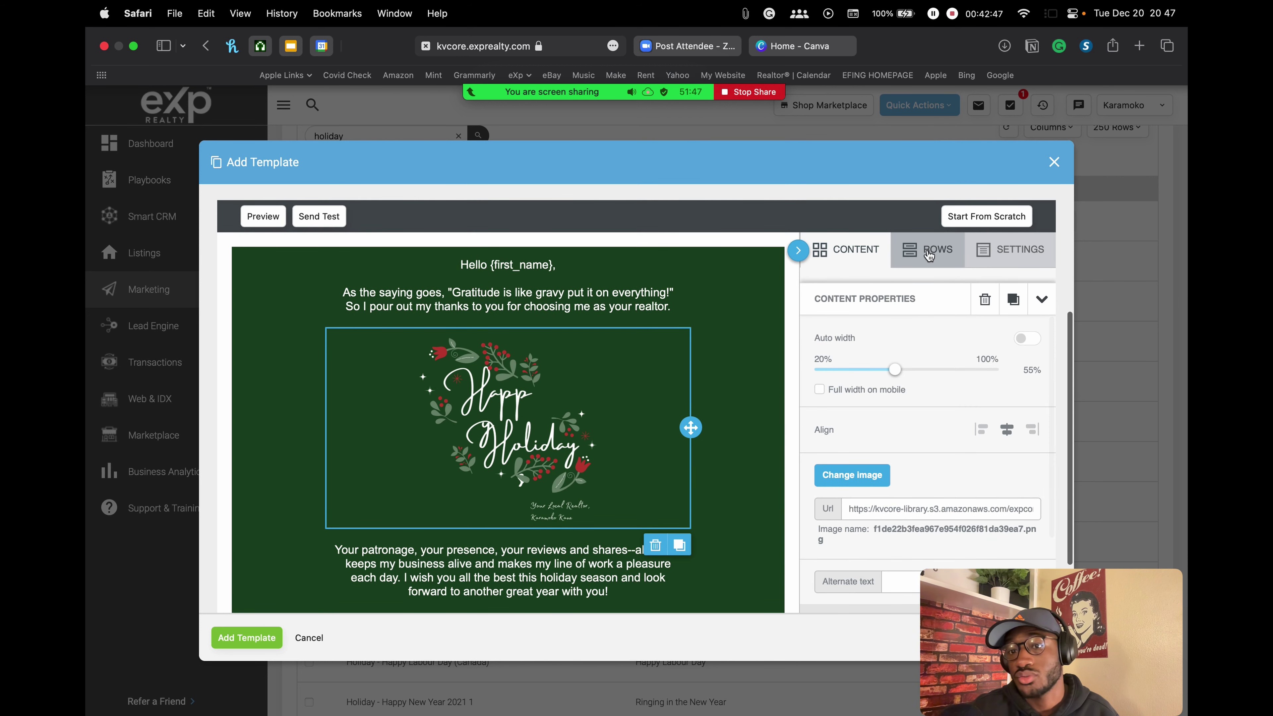
left_click(928, 249)
scroll(721, 258, "down", 3)
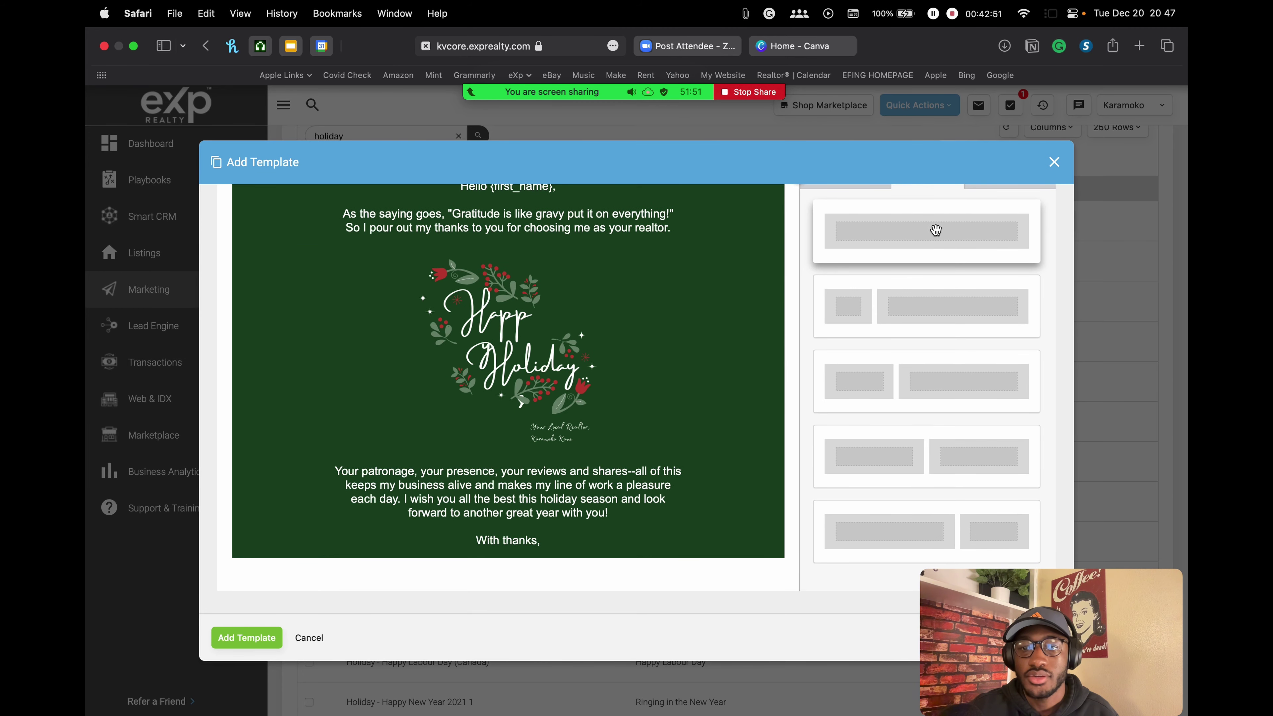
left_click_drag(935, 229, 536, 547)
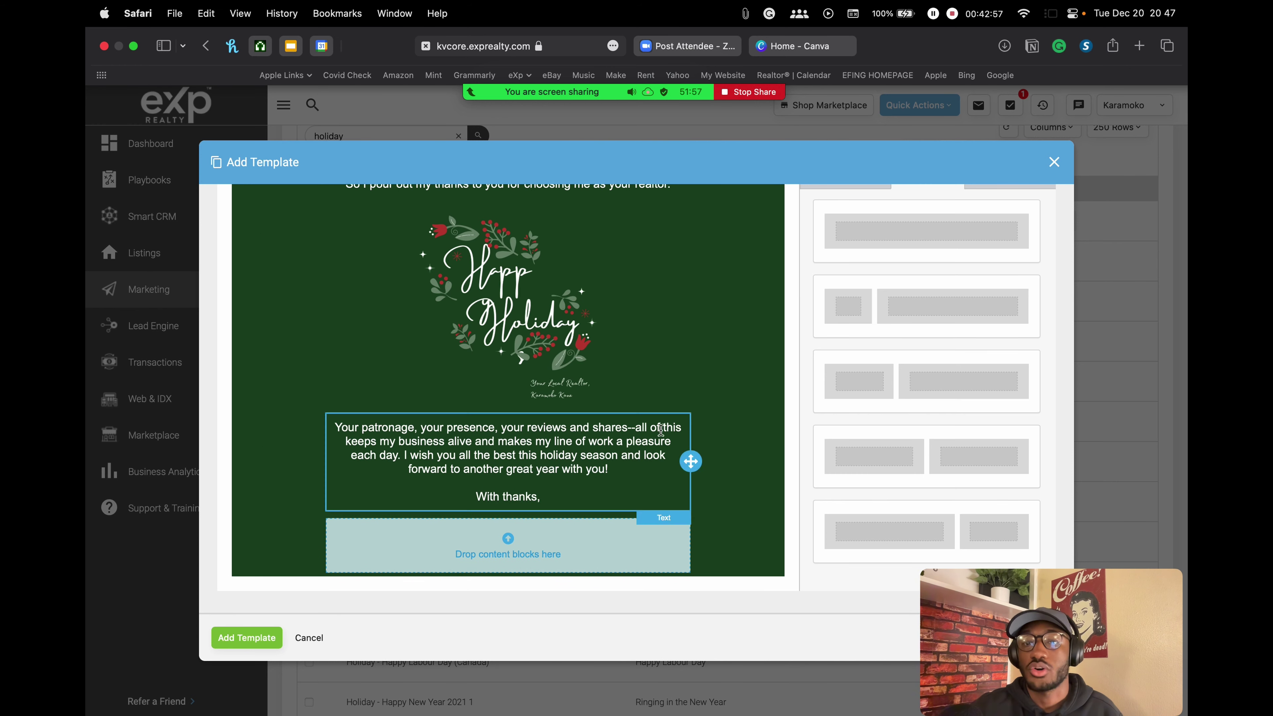
Step: Place a button content block in the empty row at the end of the email
scroll(923, 285, "up", 2)
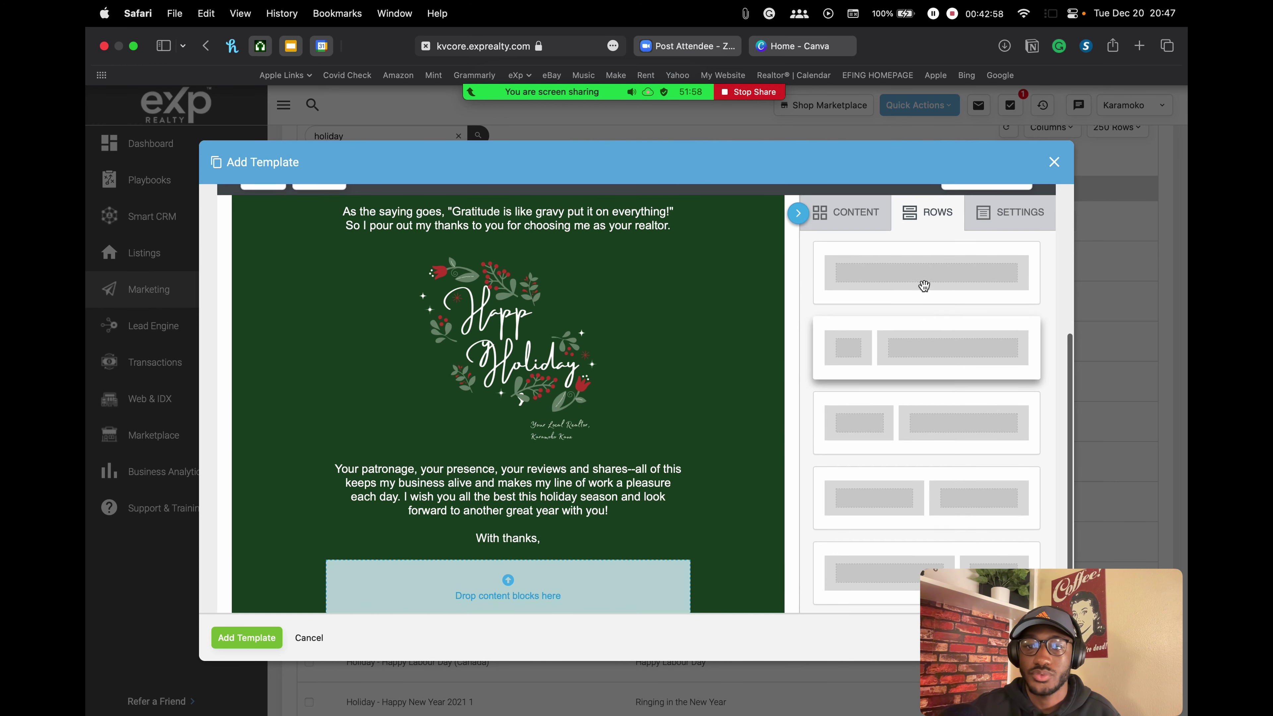
left_click(857, 213)
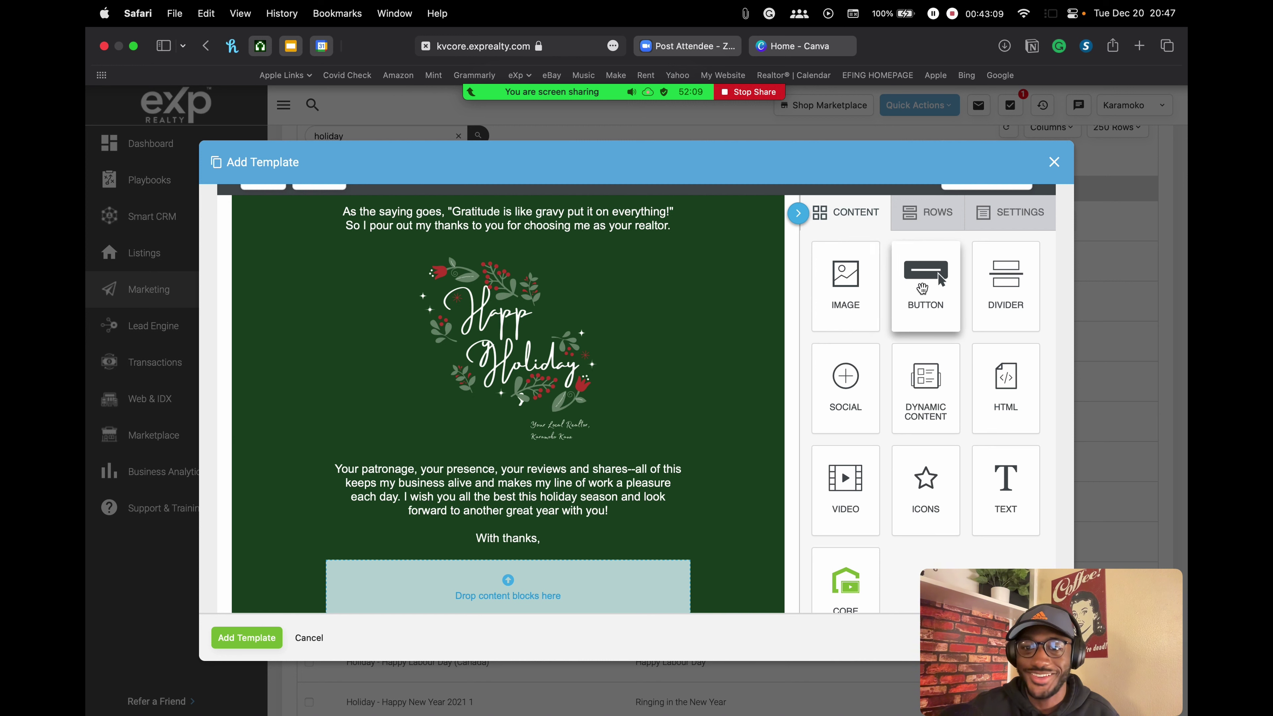
scroll(930, 287, "down", 1)
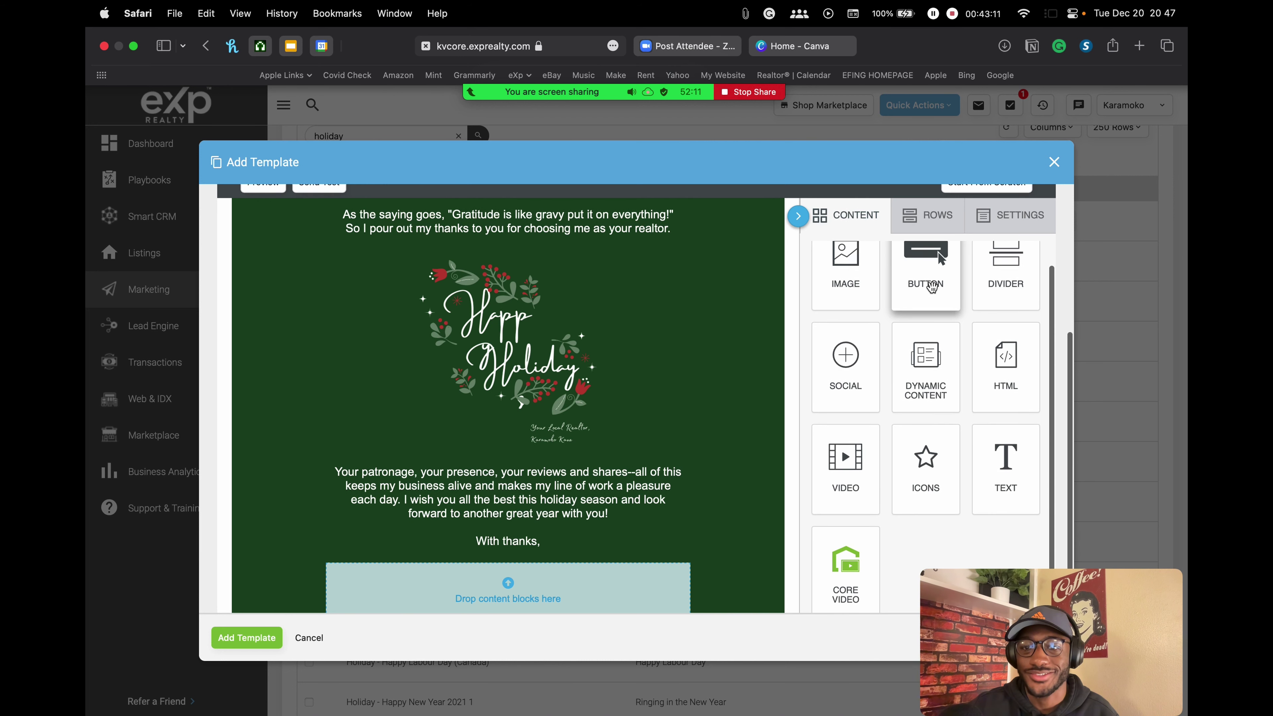
scroll(931, 286, "up", 1)
left_click_drag(927, 301, 507, 587)
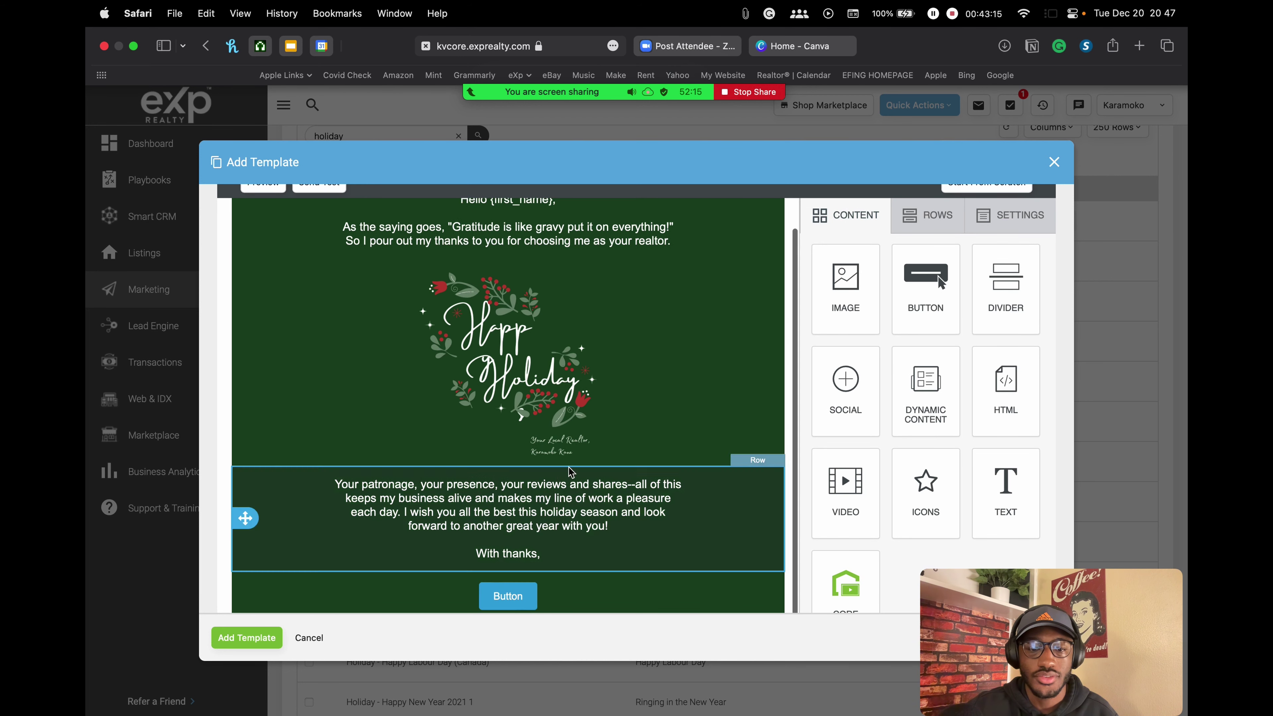
scroll(569, 471, "down", 1)
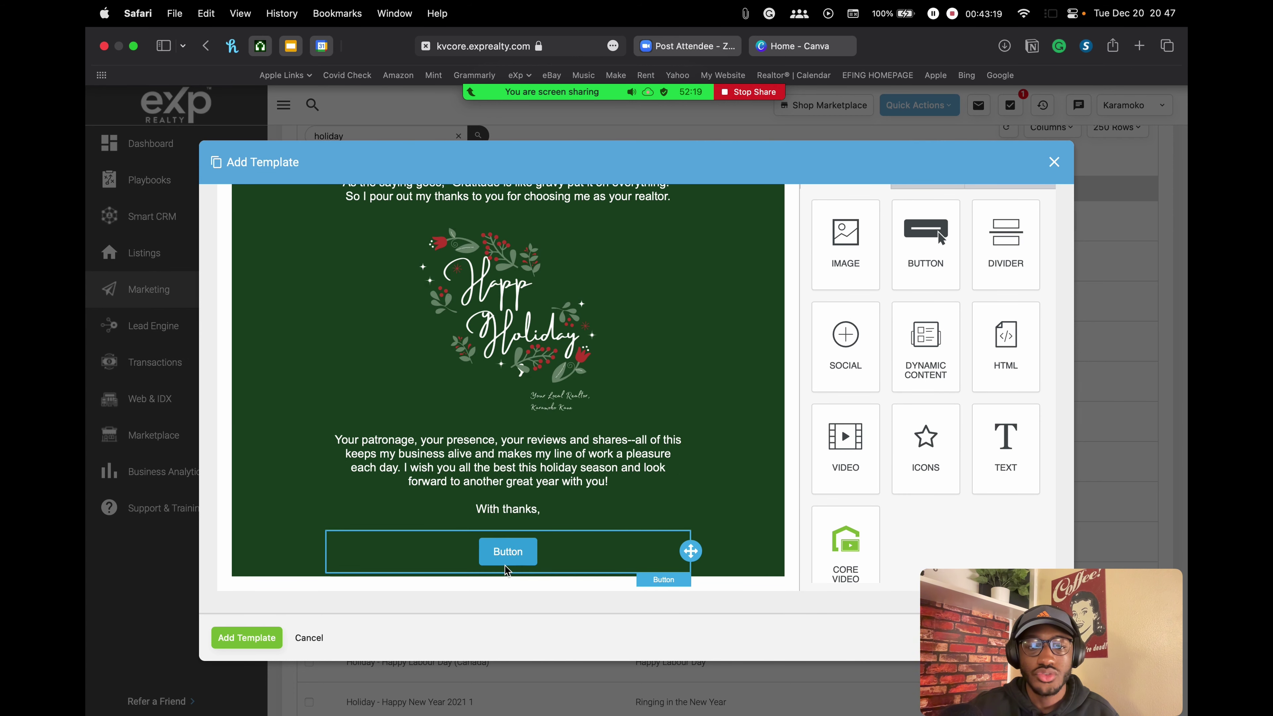
Step: Replace the new button's label with "Find Out How Much Equity You've Built This Year!"
left_click(521, 552)
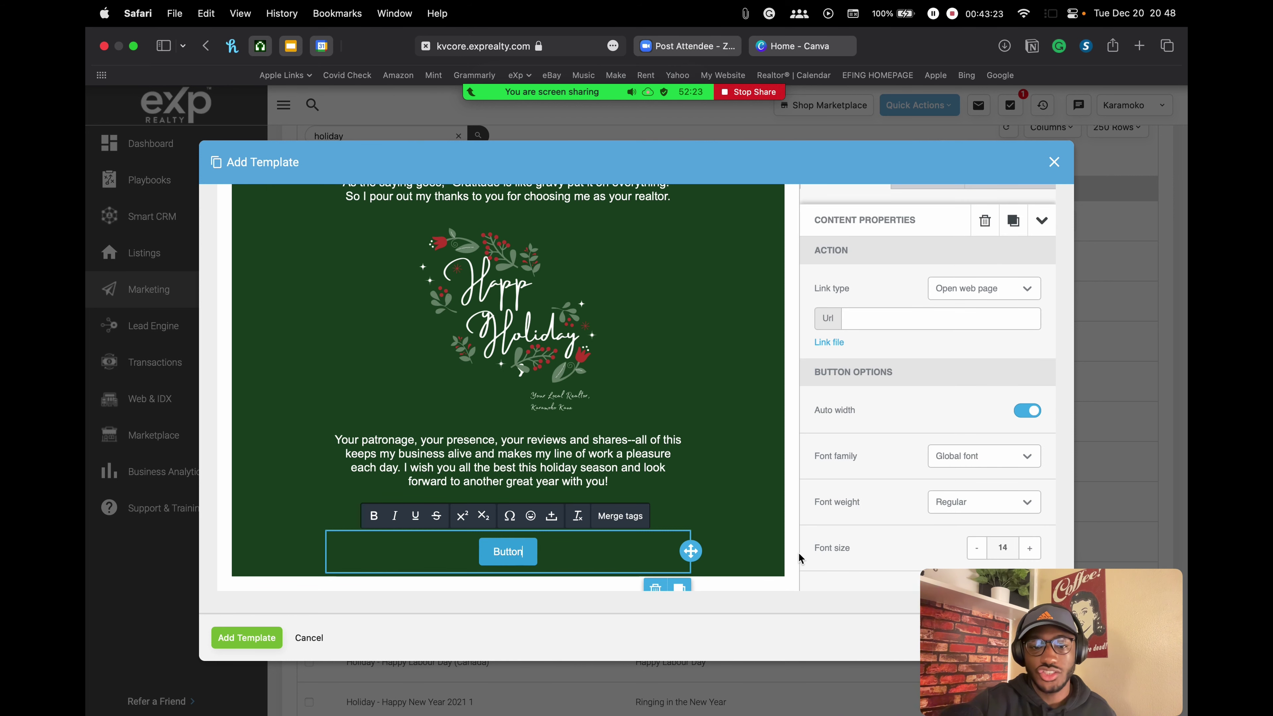
key("BackSpace")
key("BackSpace")
key("BackSpace")
key("BackSpace")
key("BackSpace")
key("BackSpace")
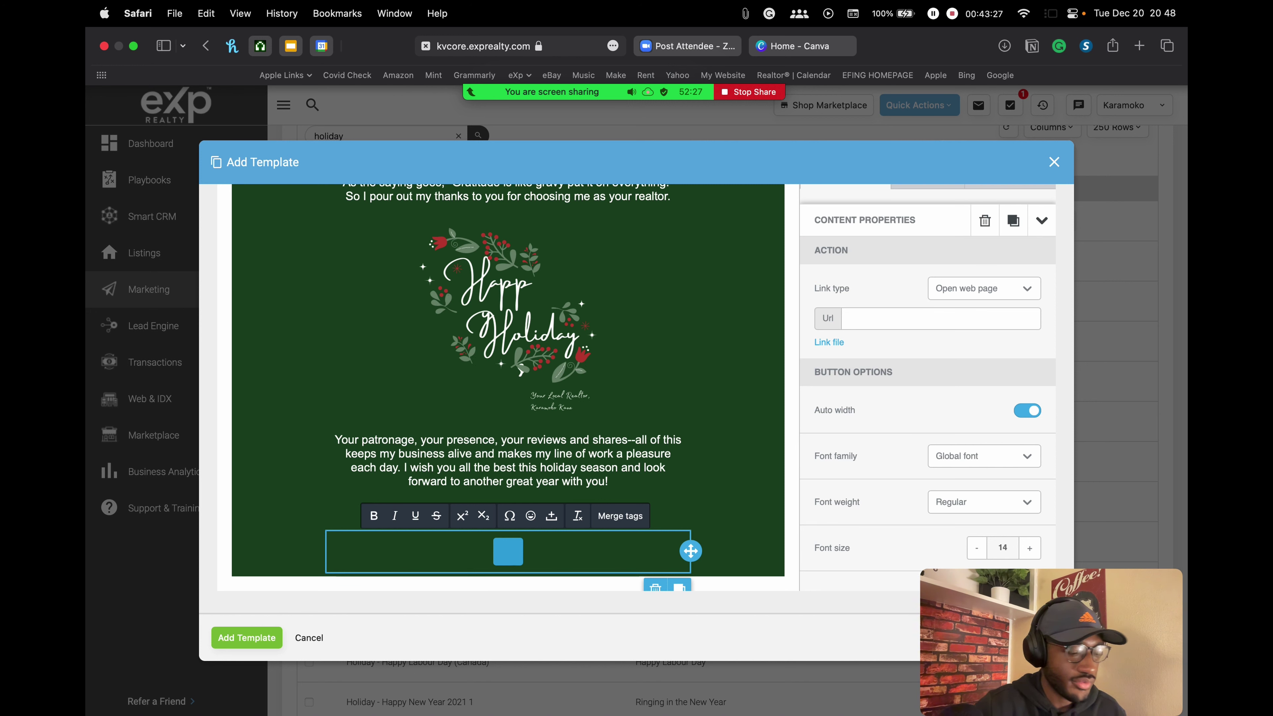
type("Find Out")
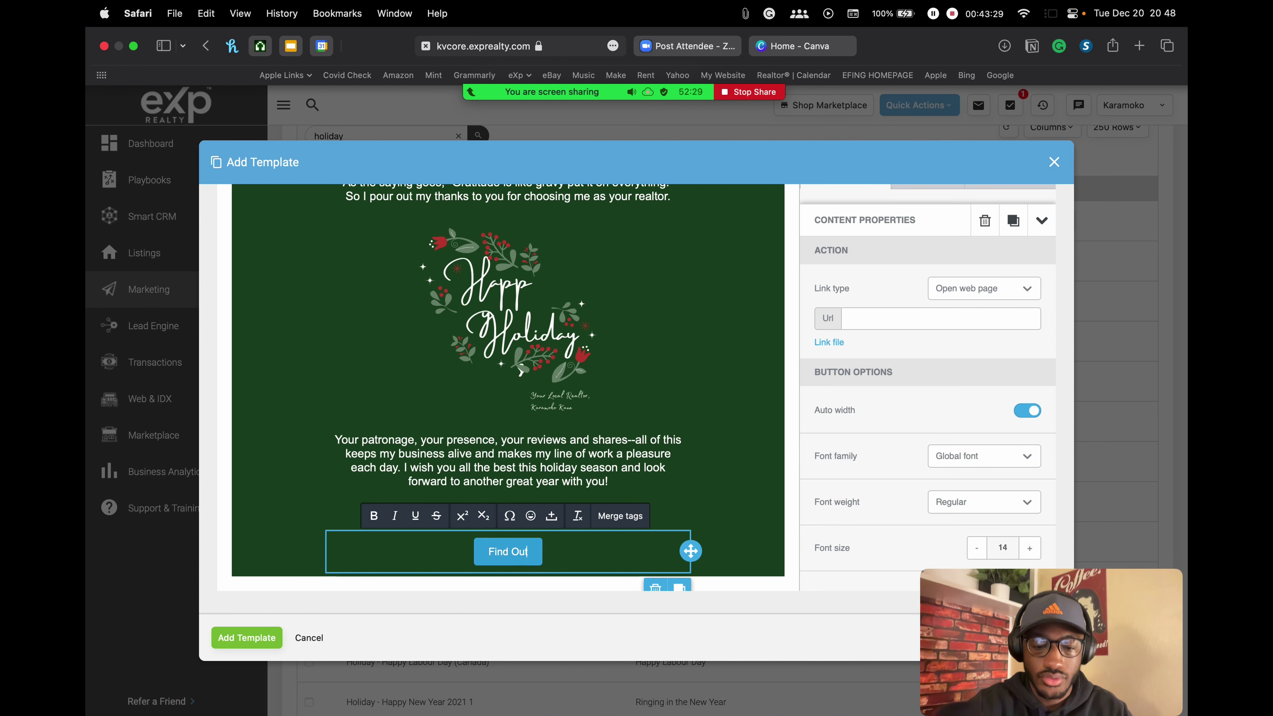
type(" Ho")
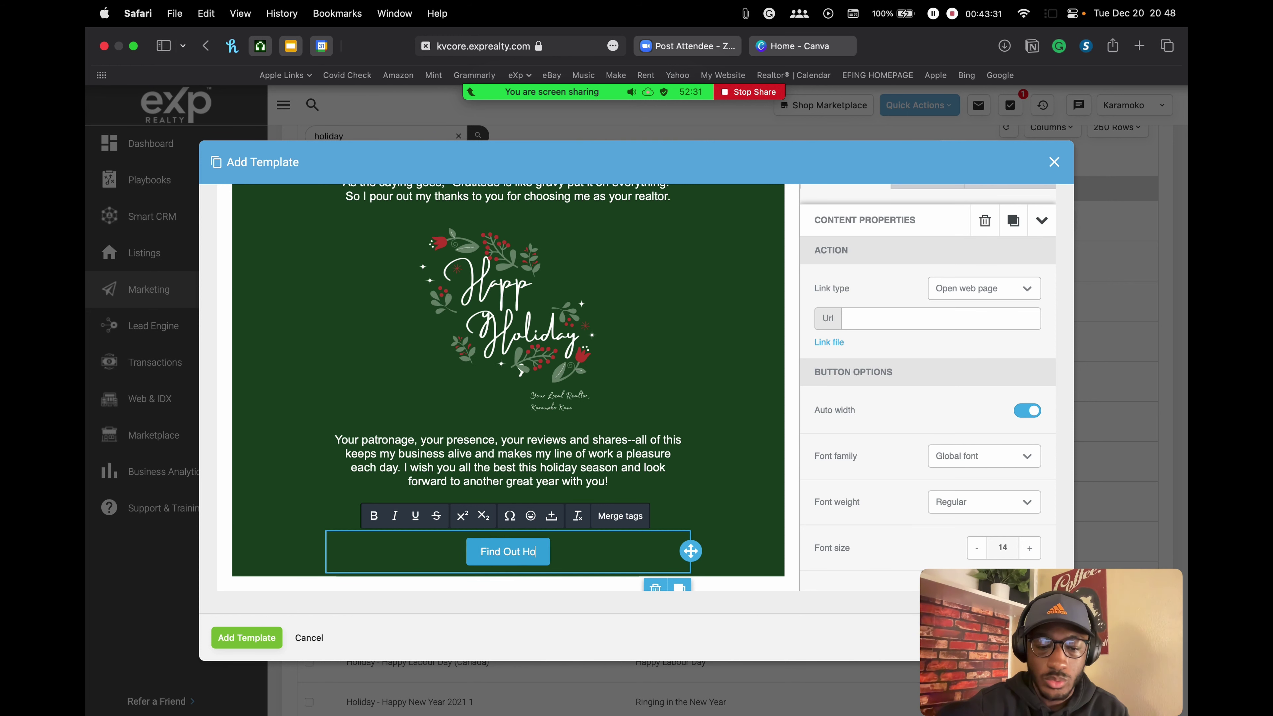
type("w Much Equity You")
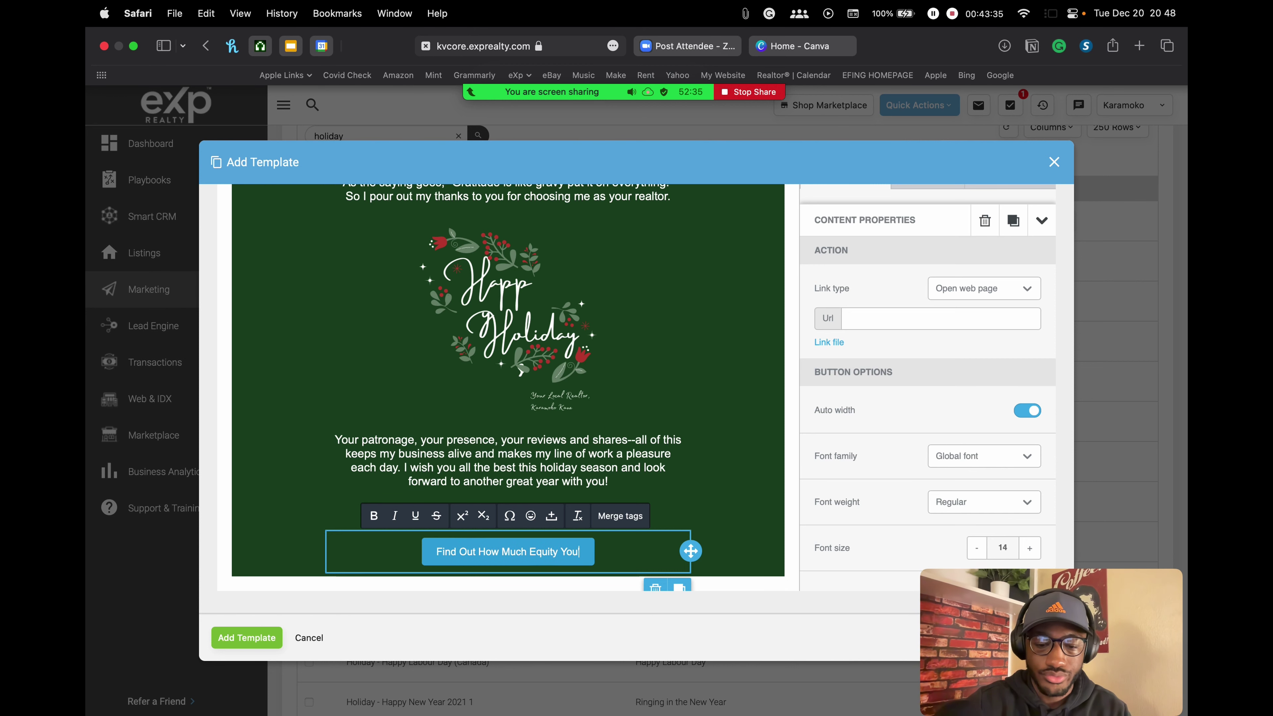
type("'ve")
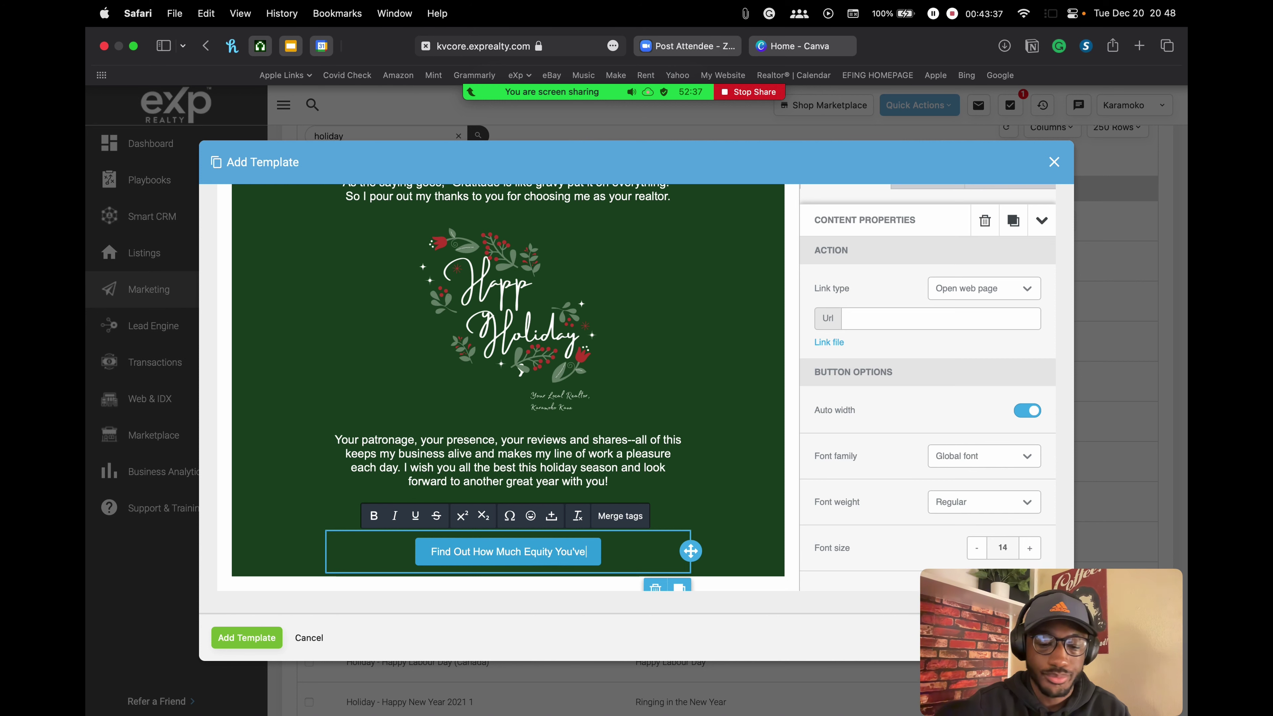
type(" Buil")
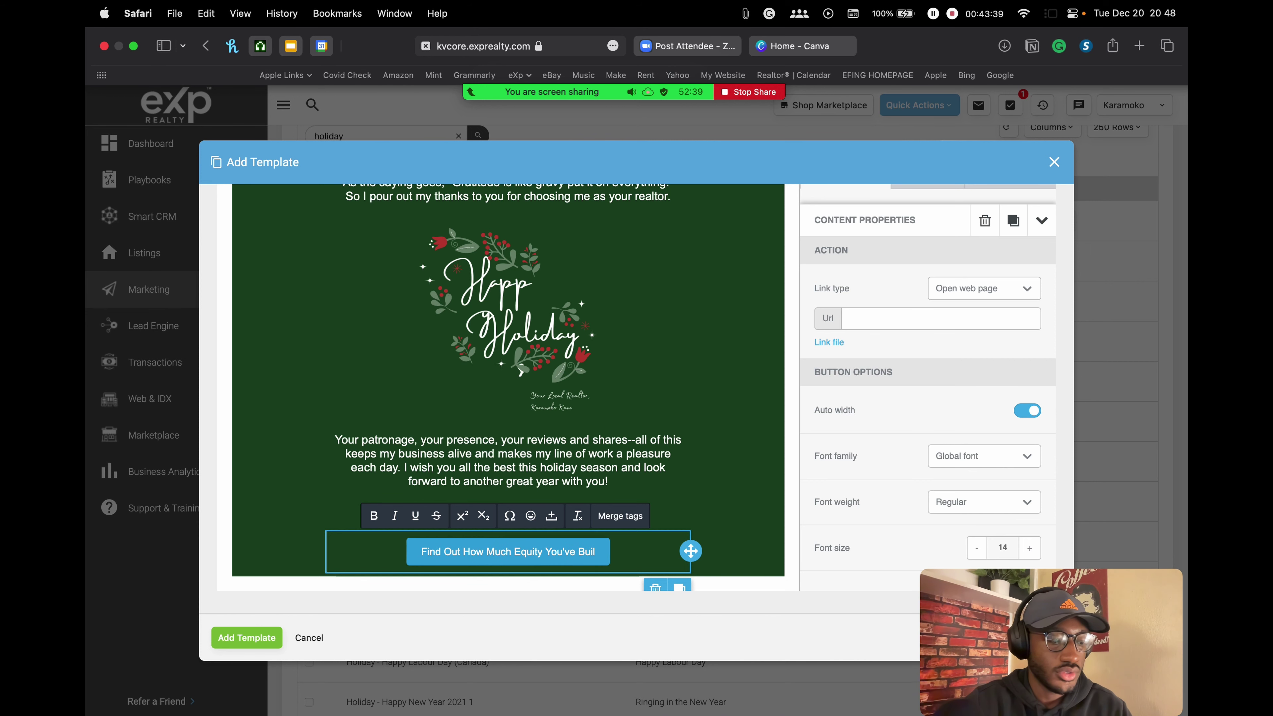
type("t This Ye")
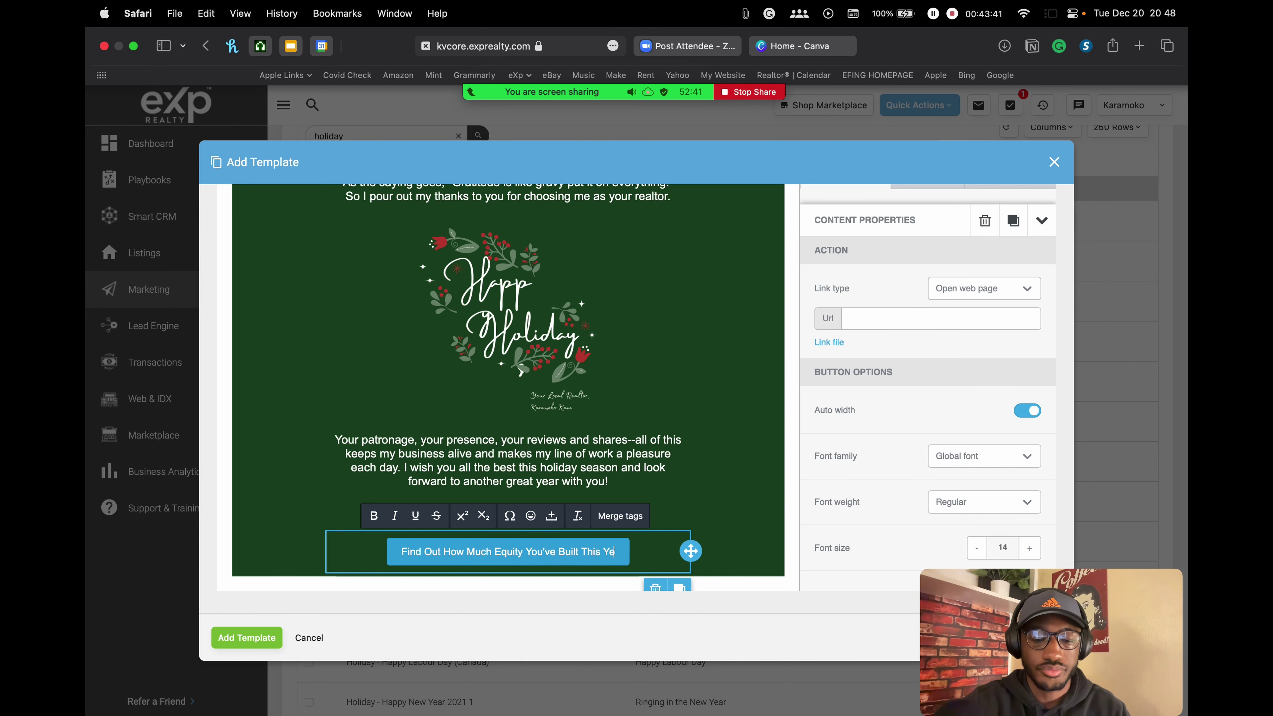
type("ar!")
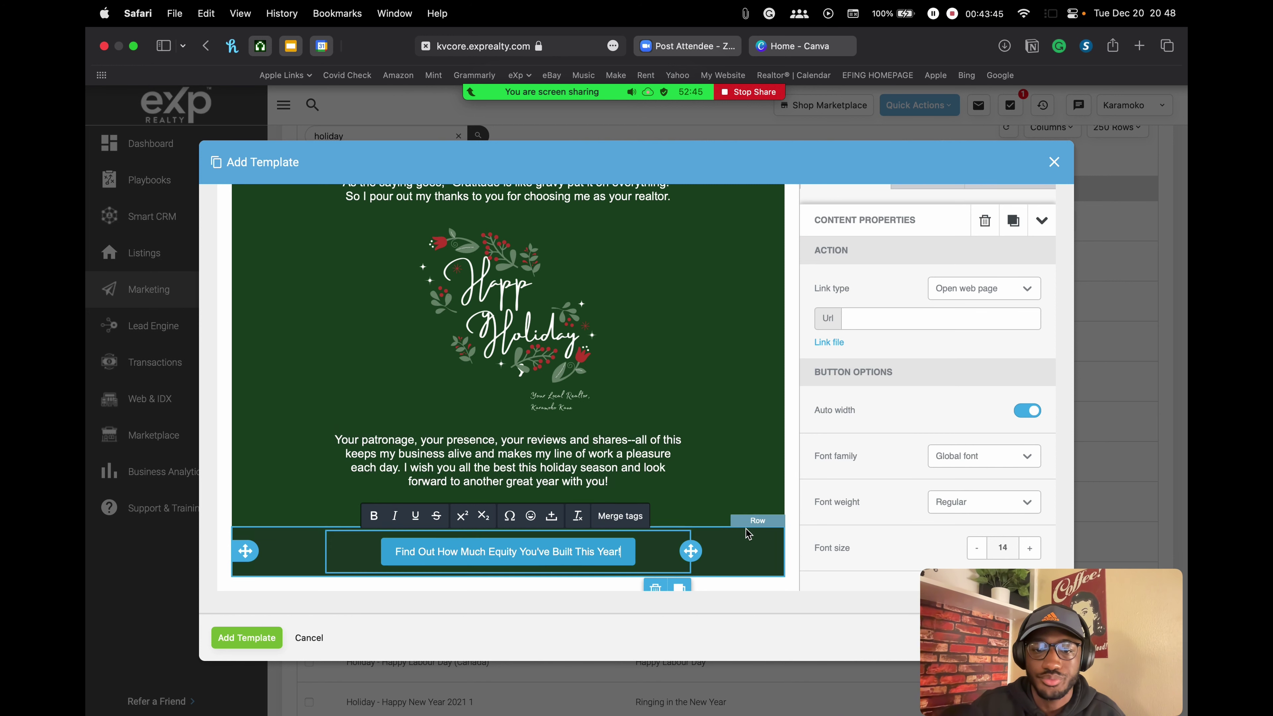
left_click(722, 548)
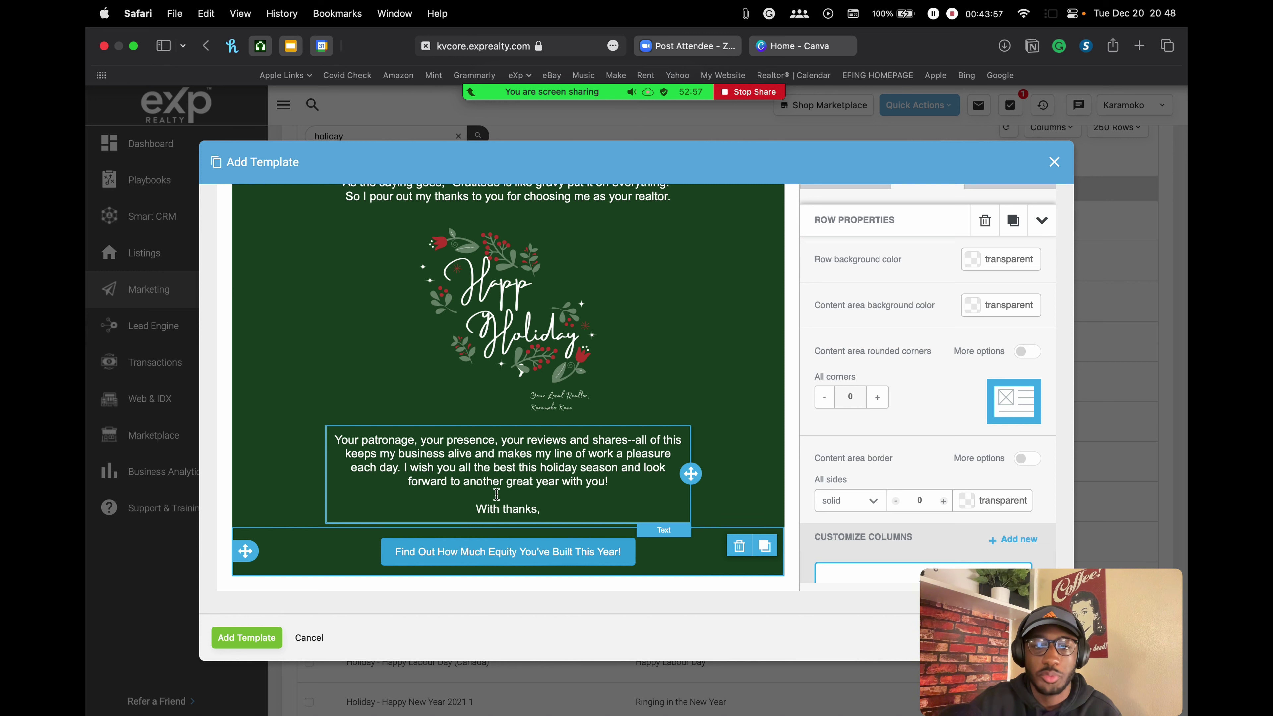
left_click(582, 551)
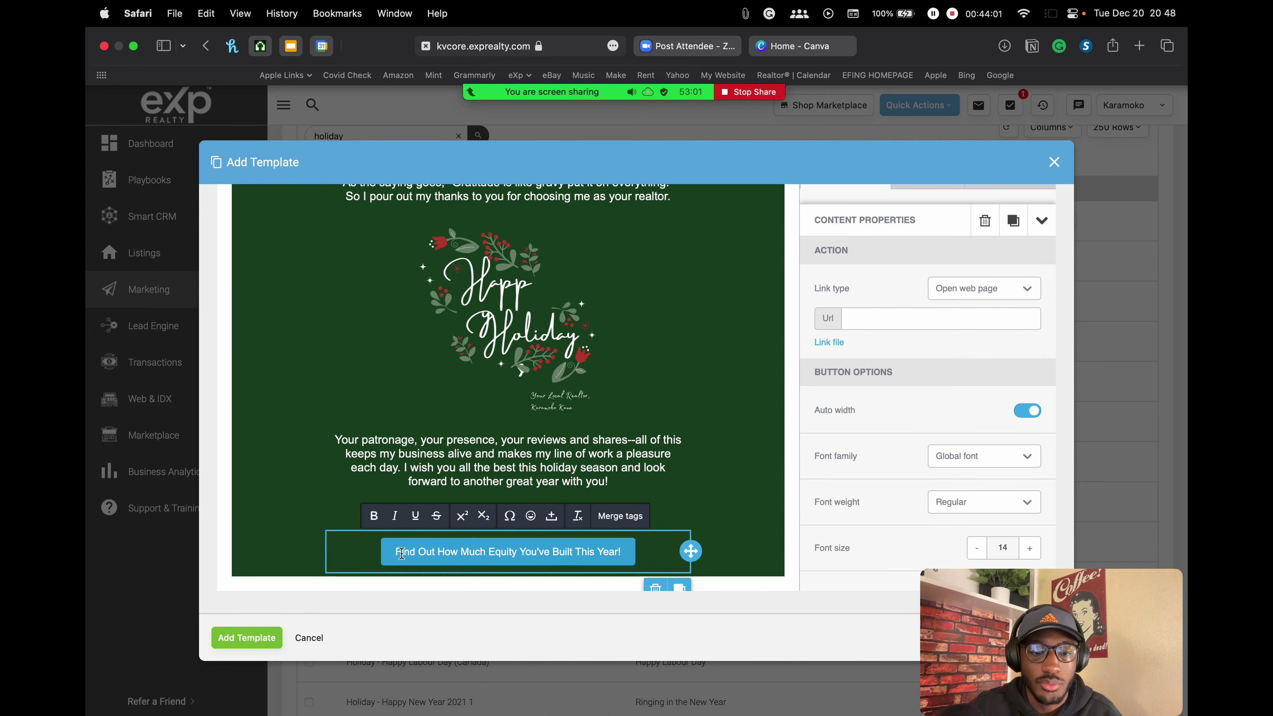
Step: Make the label of the equity button at the end of the email bold
left_click_drag(397, 552, 635, 551)
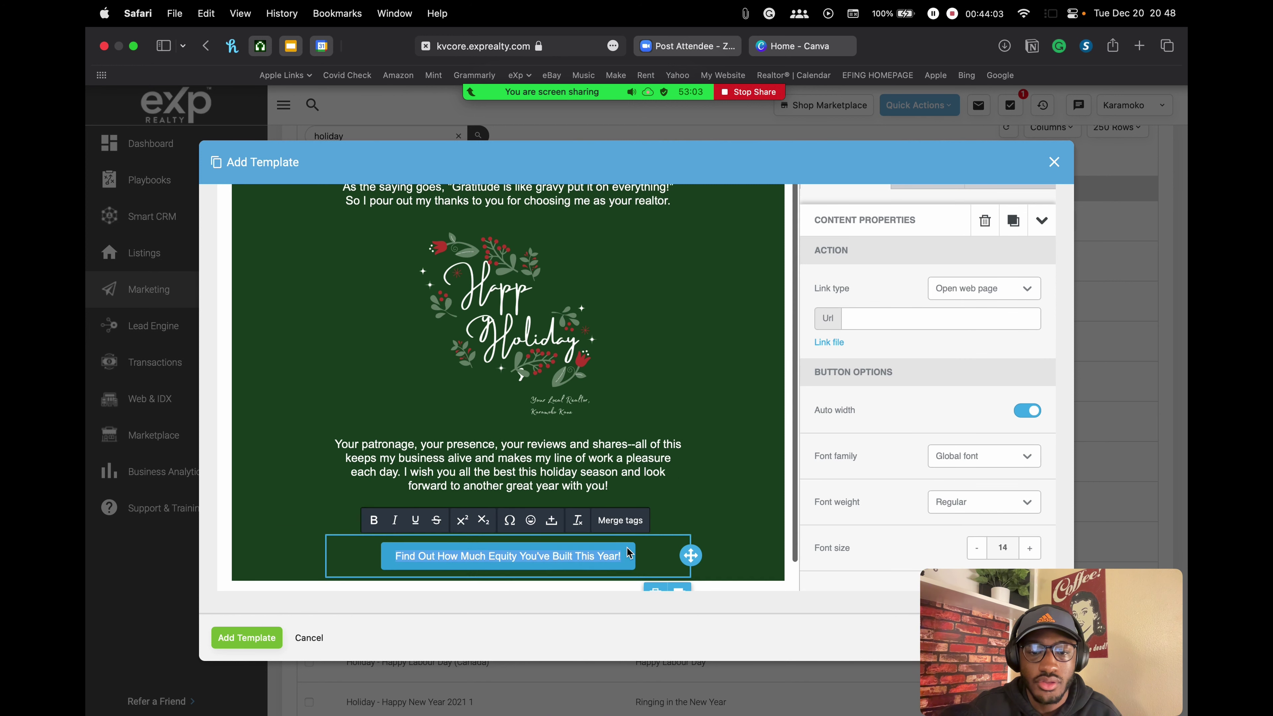
left_click(374, 521)
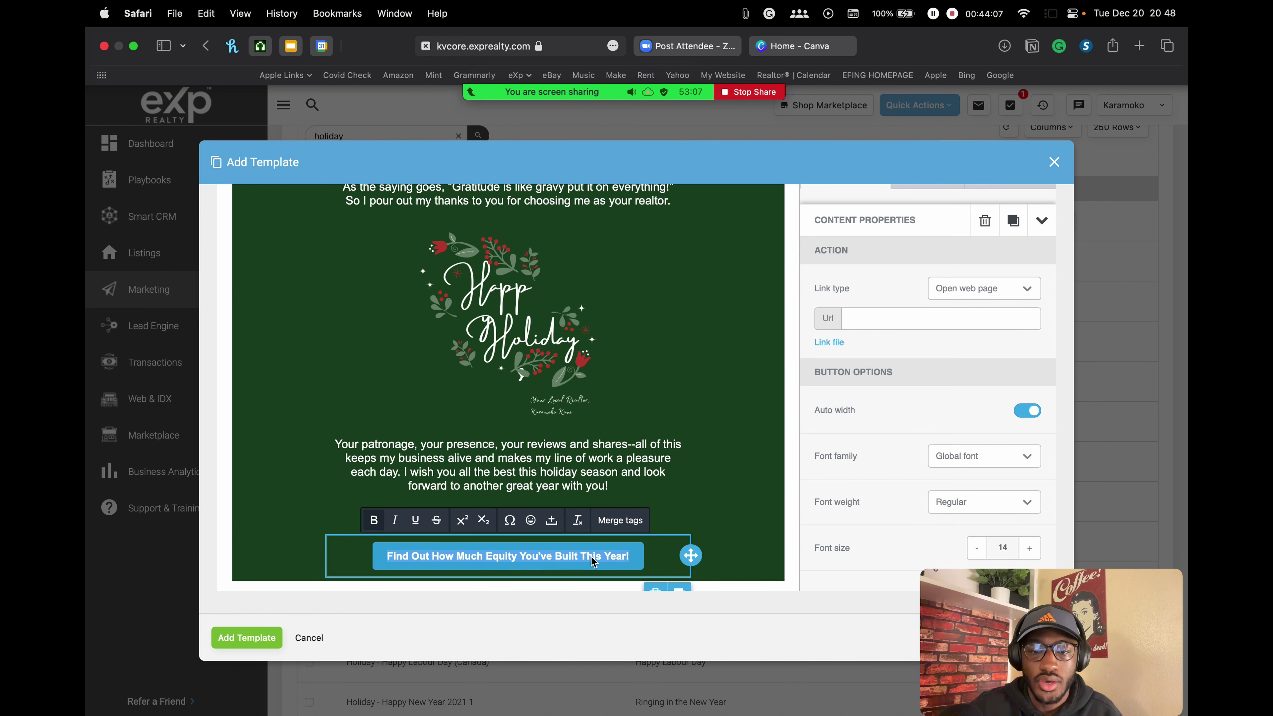
scroll(869, 285, "up", 3)
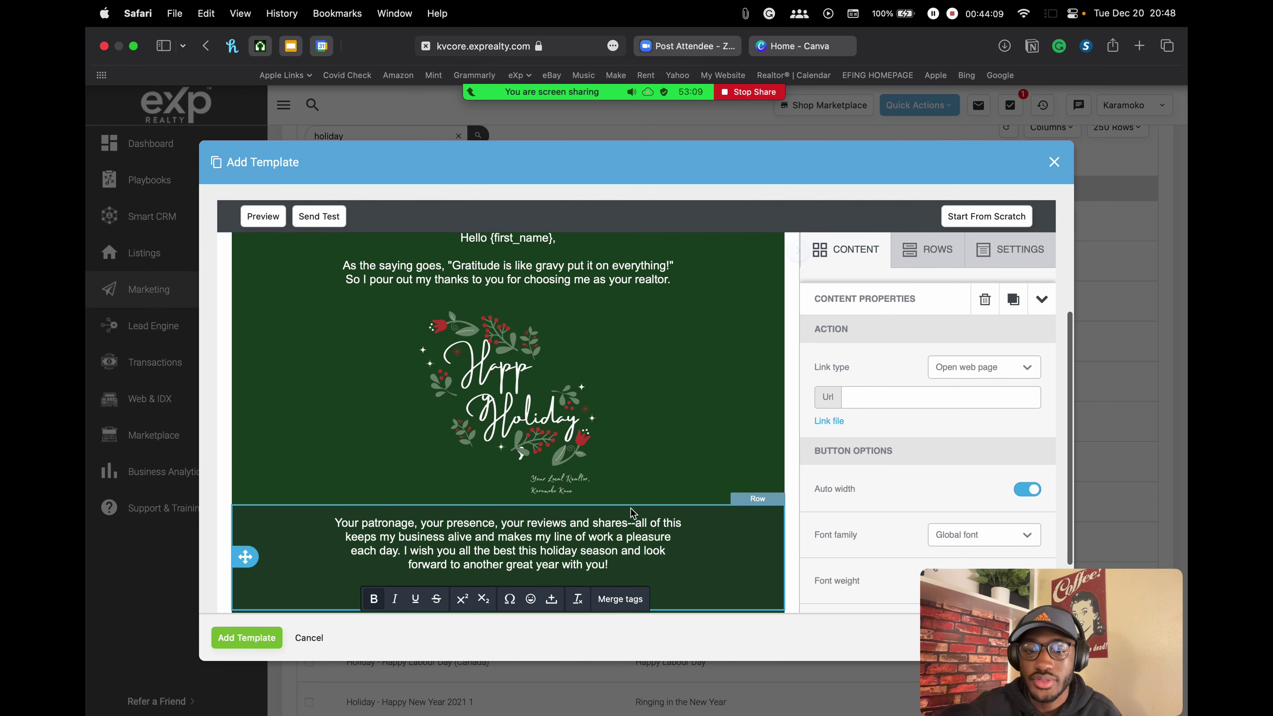
scroll(632, 513, "down", 4)
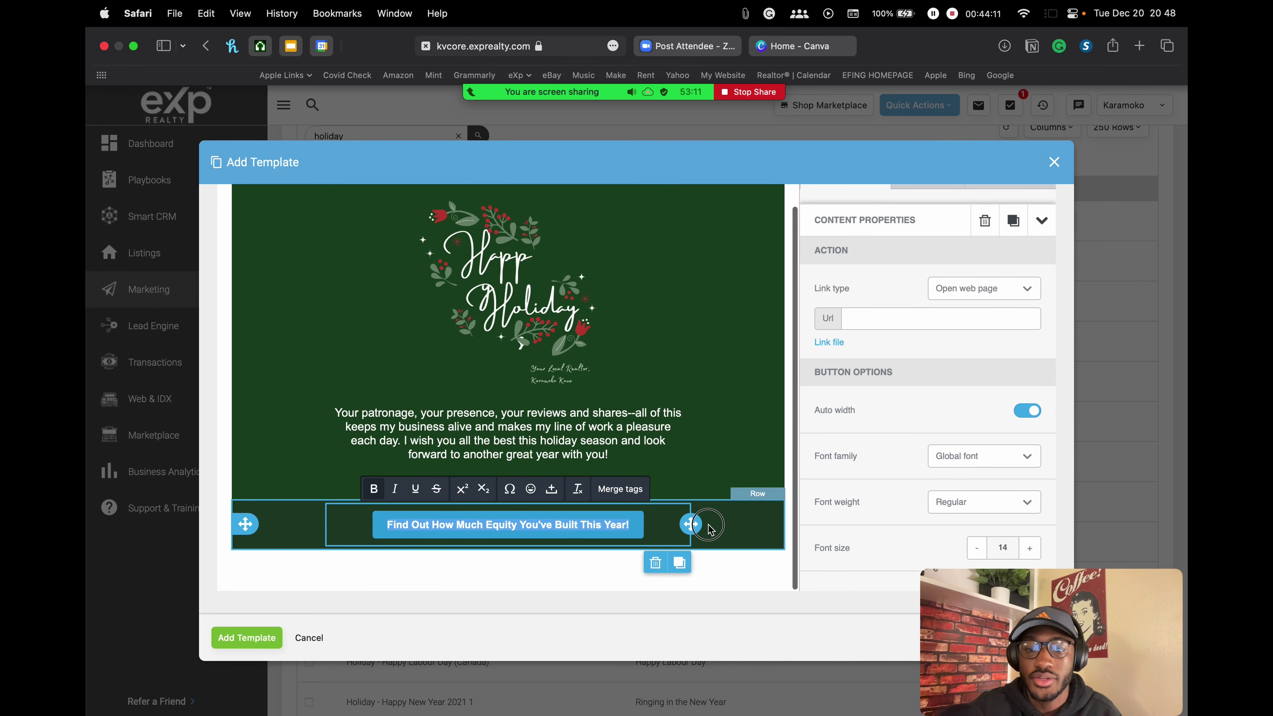
left_click(708, 524)
left_click(648, 548)
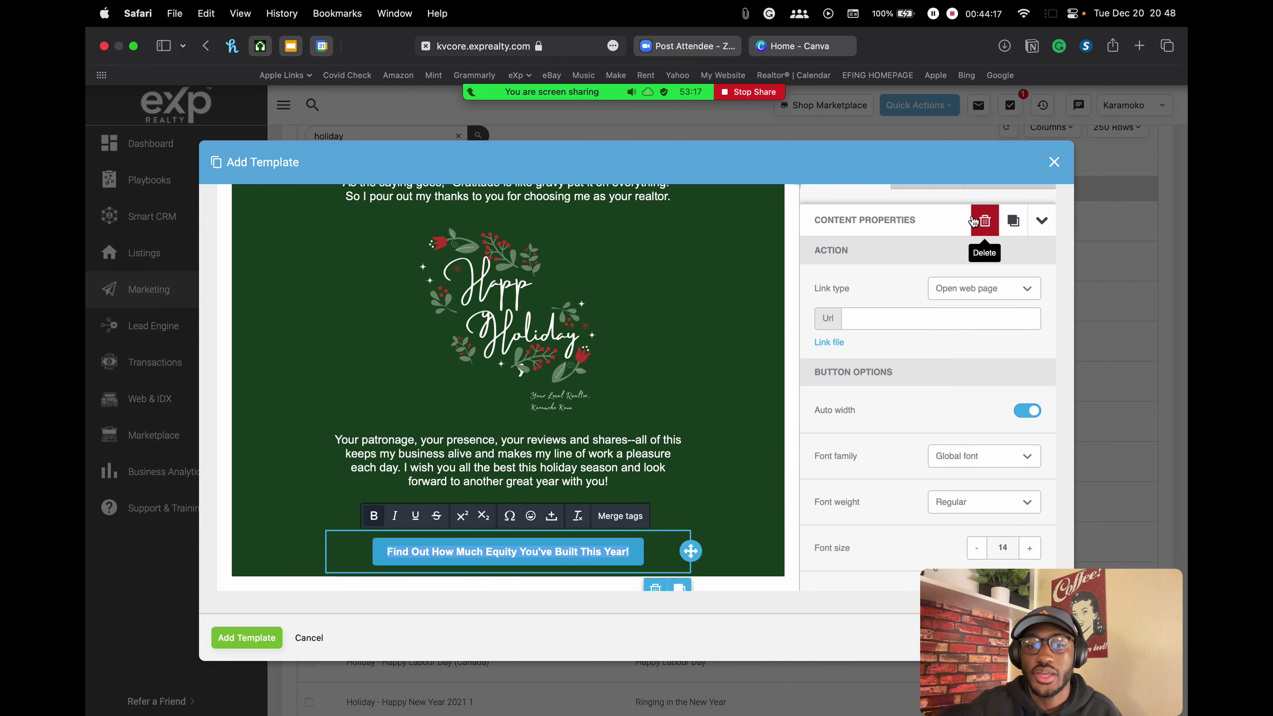
scroll(917, 314, "up", 3)
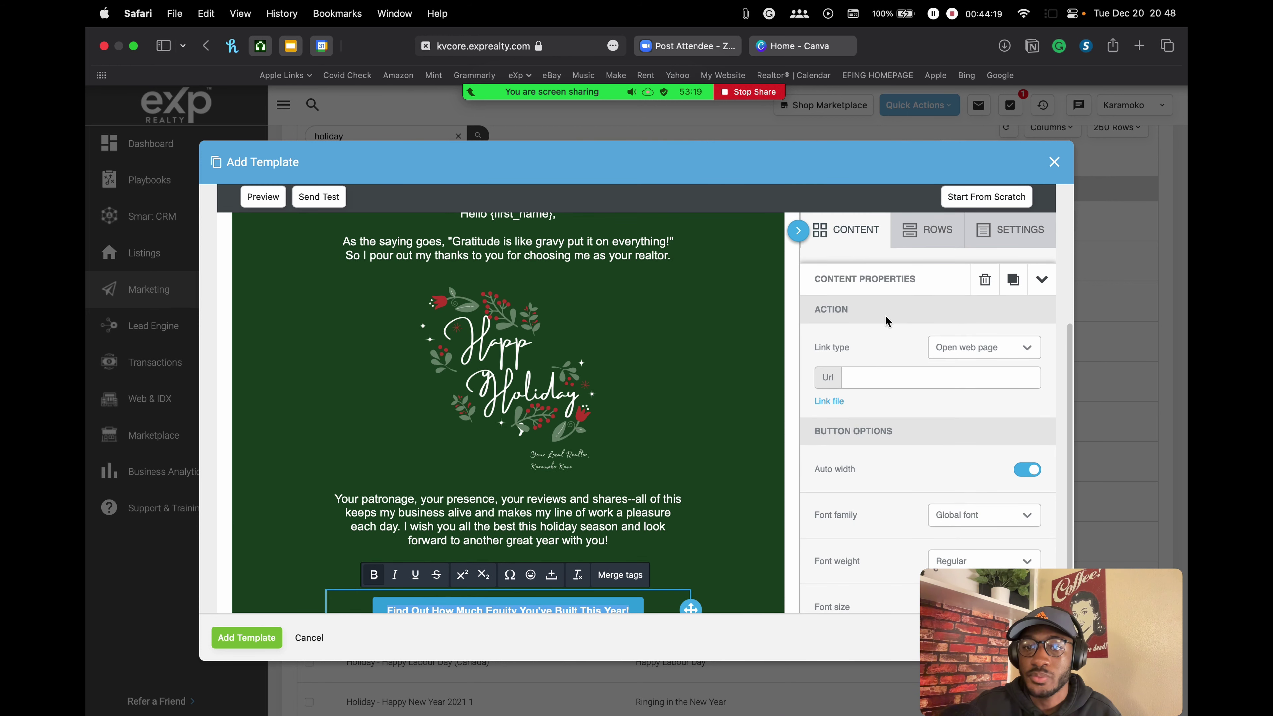
scroll(887, 321, "down", 3)
scroll(670, 427, "down", 1)
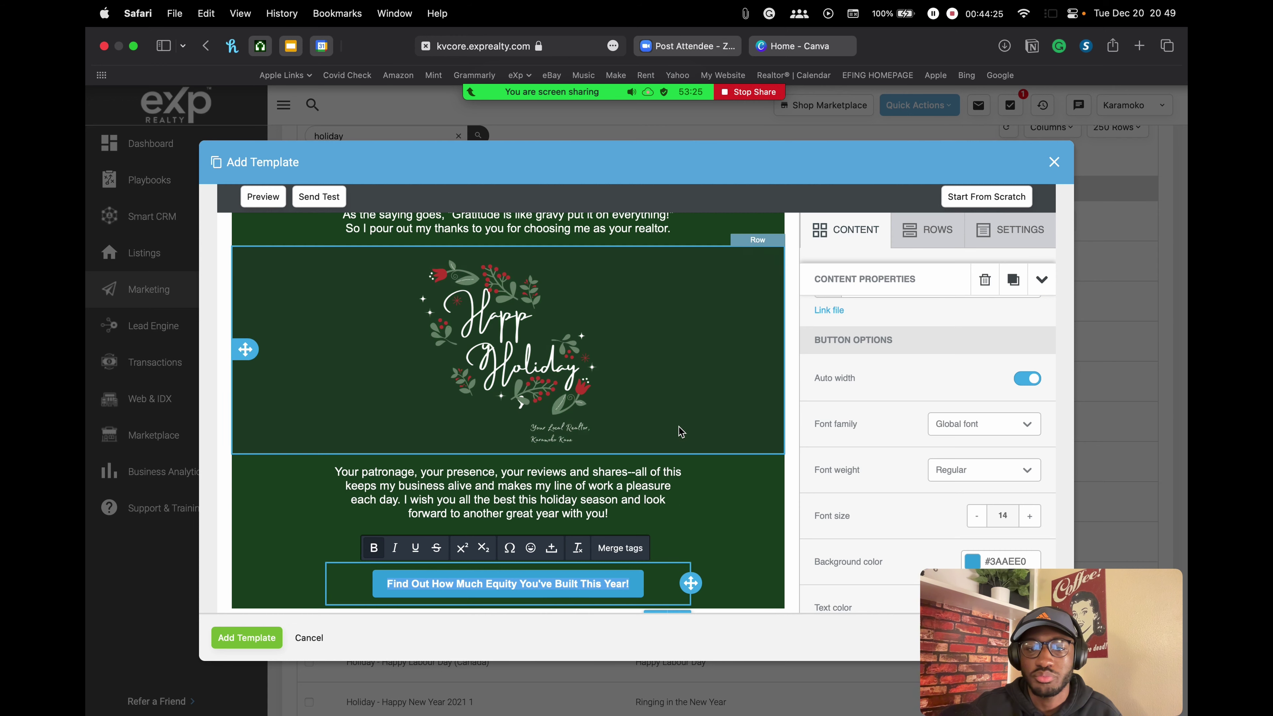
scroll(737, 439, "down", 1)
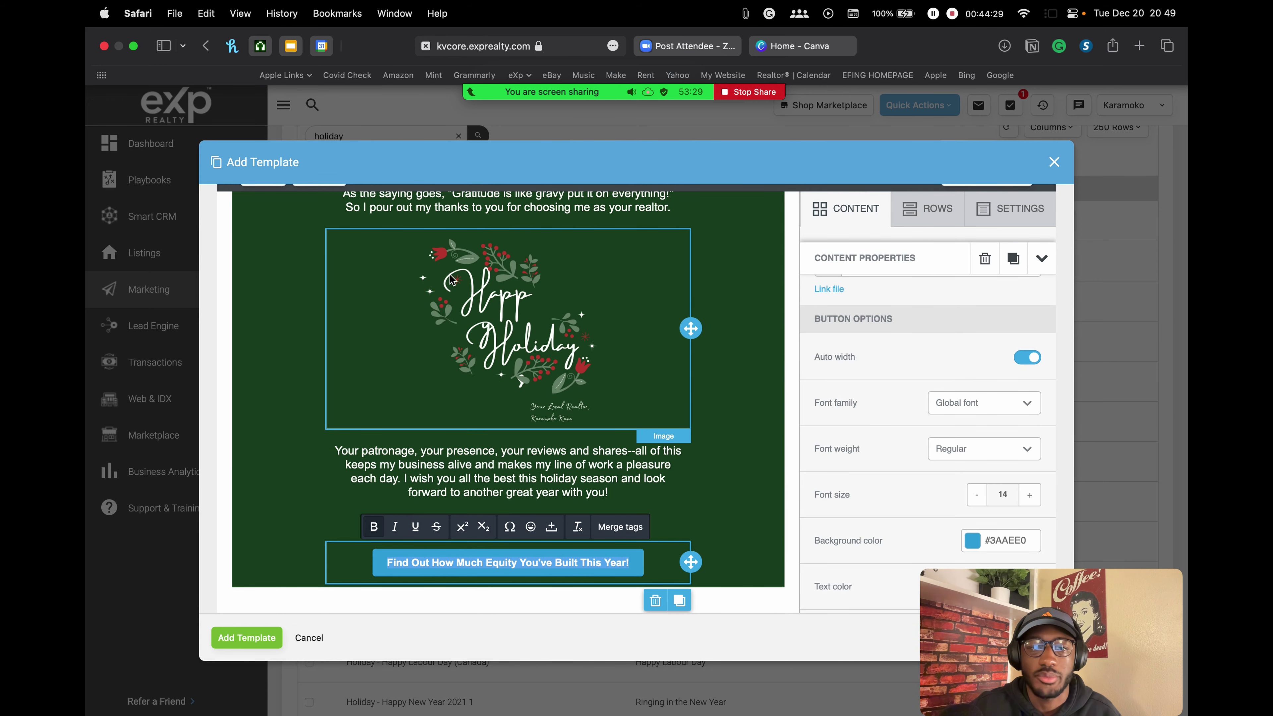
scroll(886, 372, "down", 3)
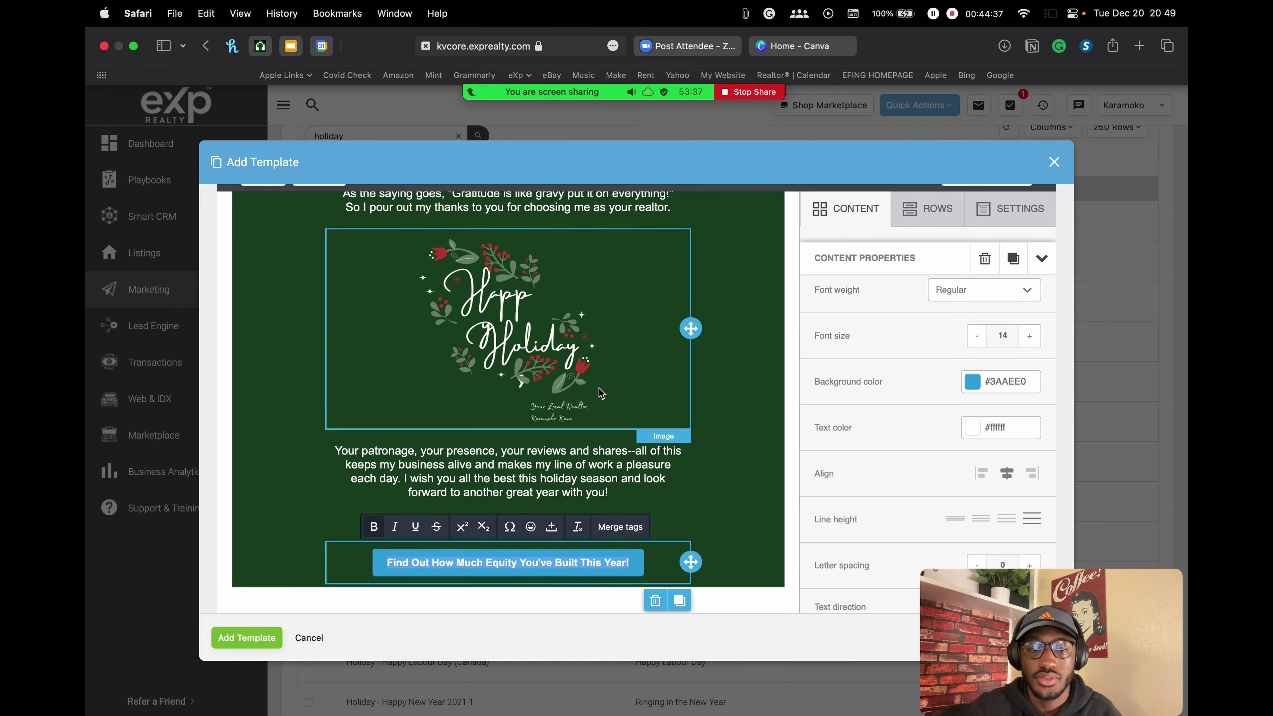
left_click(482, 450)
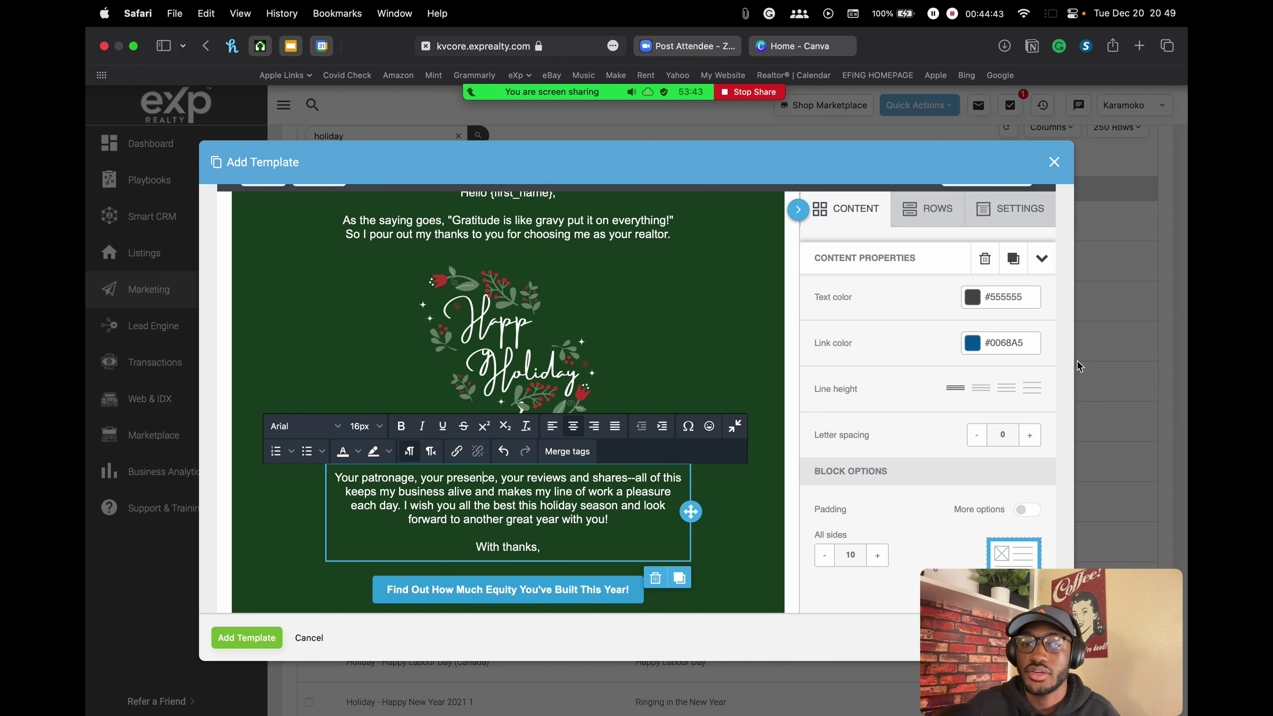
Step: Change the equity button's background color to the dark red #c03434
left_click(657, 585)
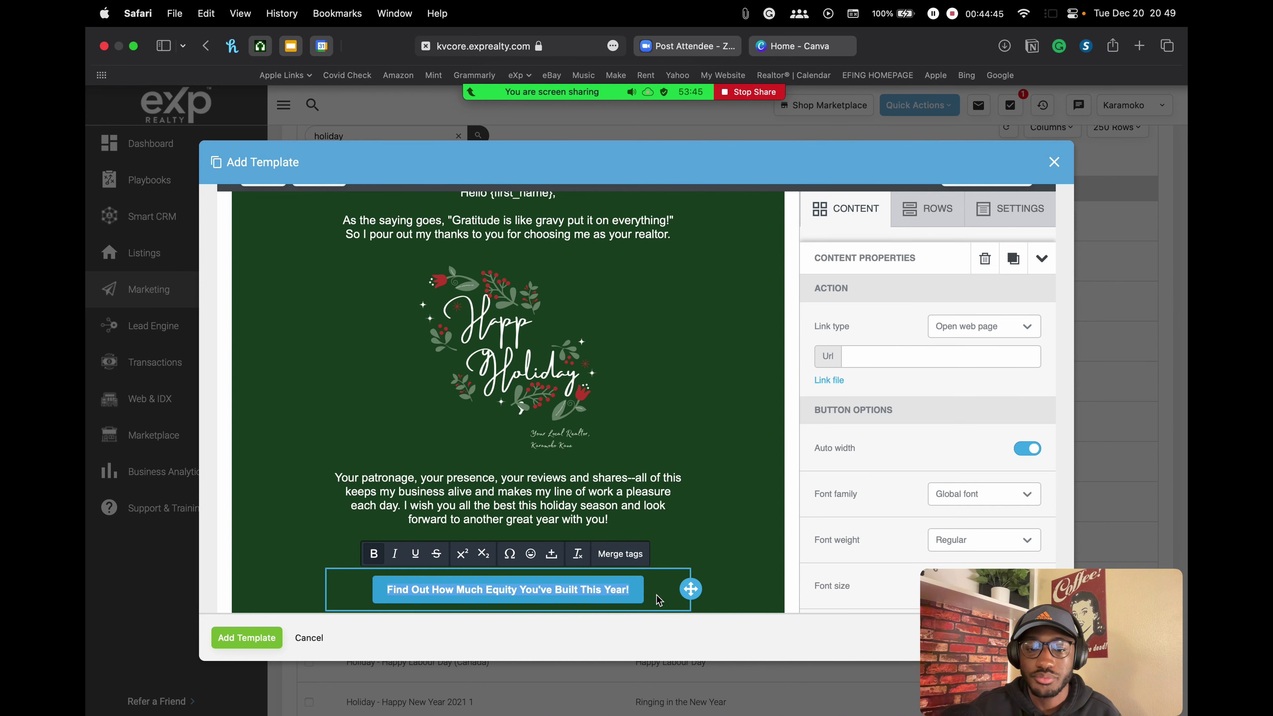
scroll(935, 401, "down", 3)
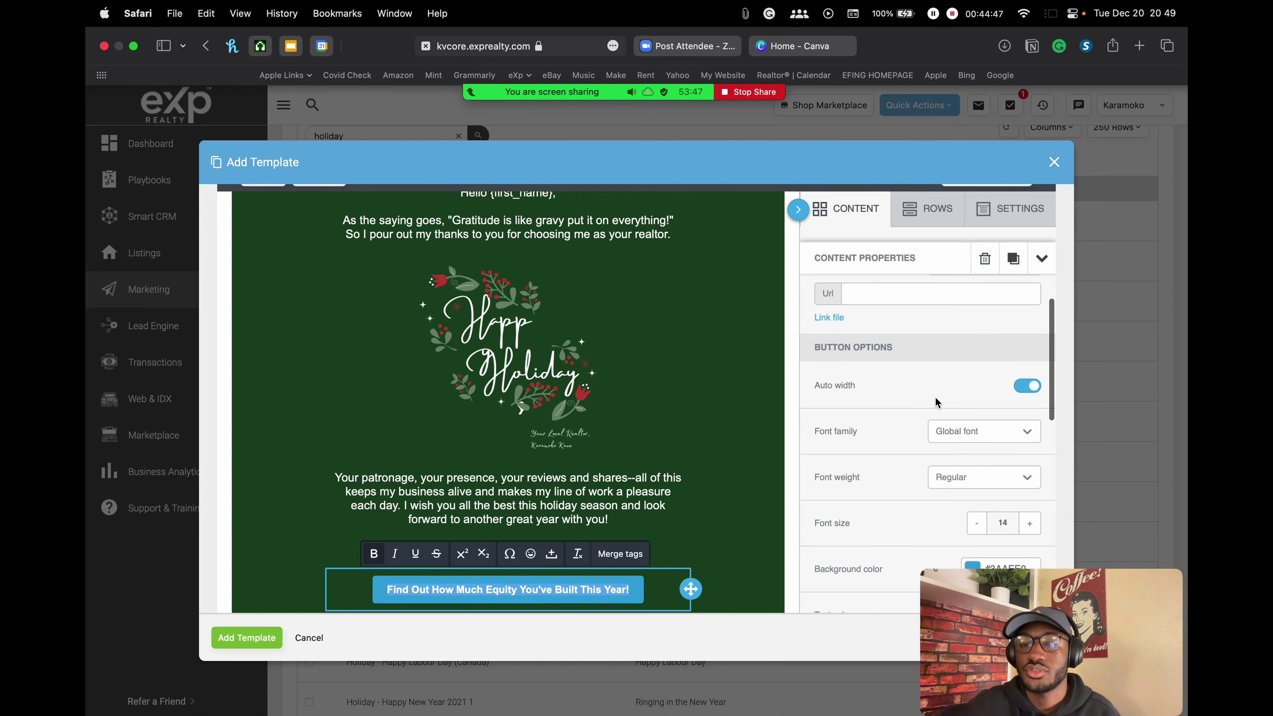
scroll(935, 401, "down", 5)
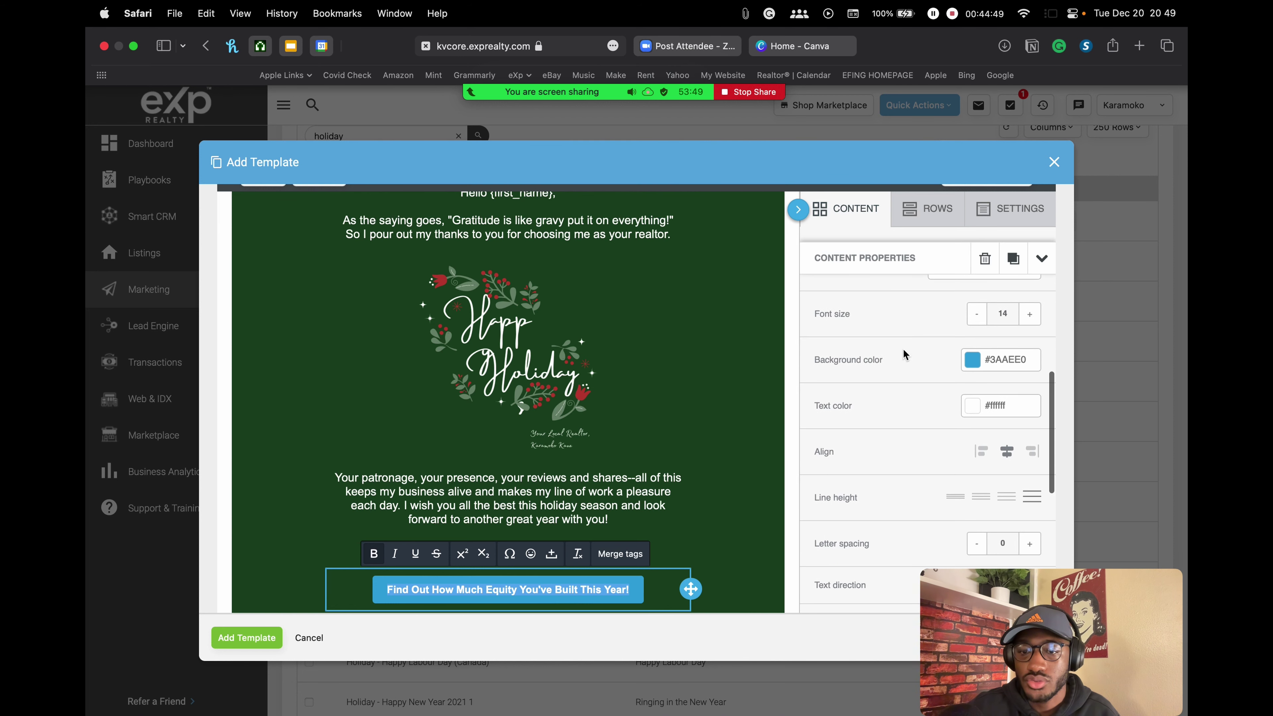
left_click(840, 361)
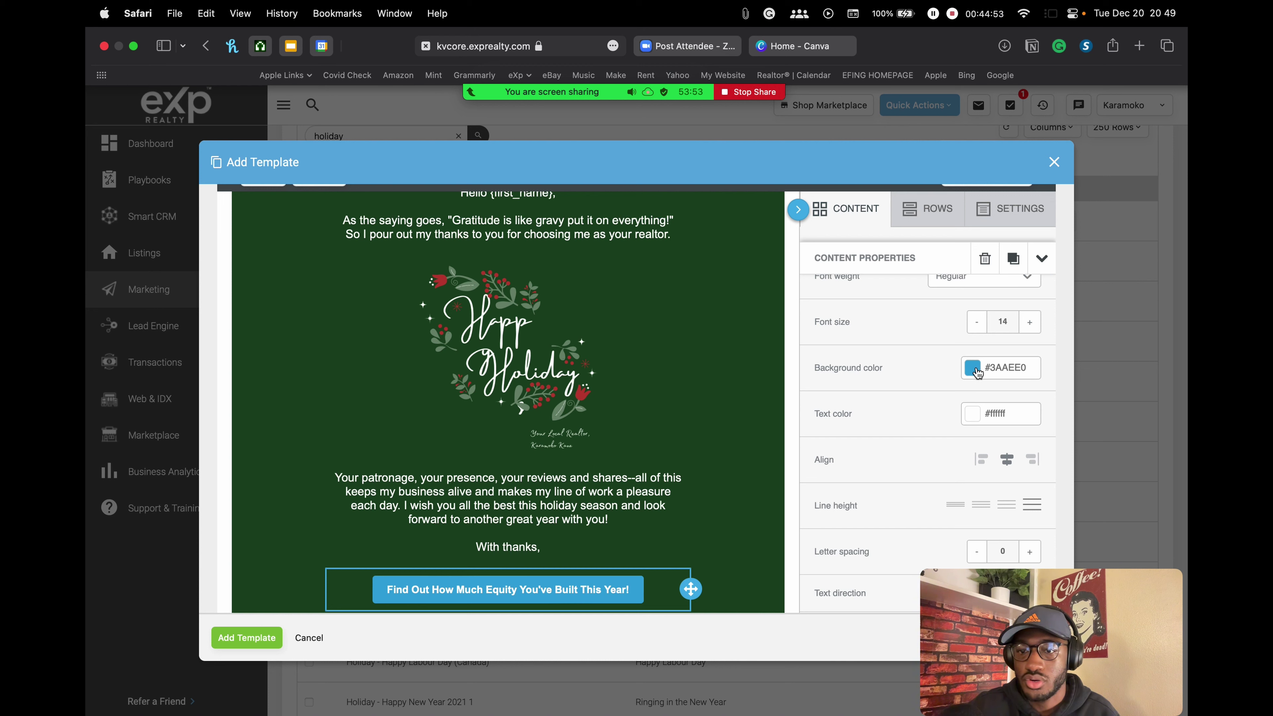
left_click(972, 368)
mouse_move(926, 393)
left_mouse_down()
mouse_move(848, 411)
mouse_move(861, 425)
mouse_move(842, 373)
mouse_move(924, 434)
mouse_move(854, 441)
mouse_move(849, 399)
mouse_move(907, 405)
mouse_move(914, 388)
left_mouse_up()
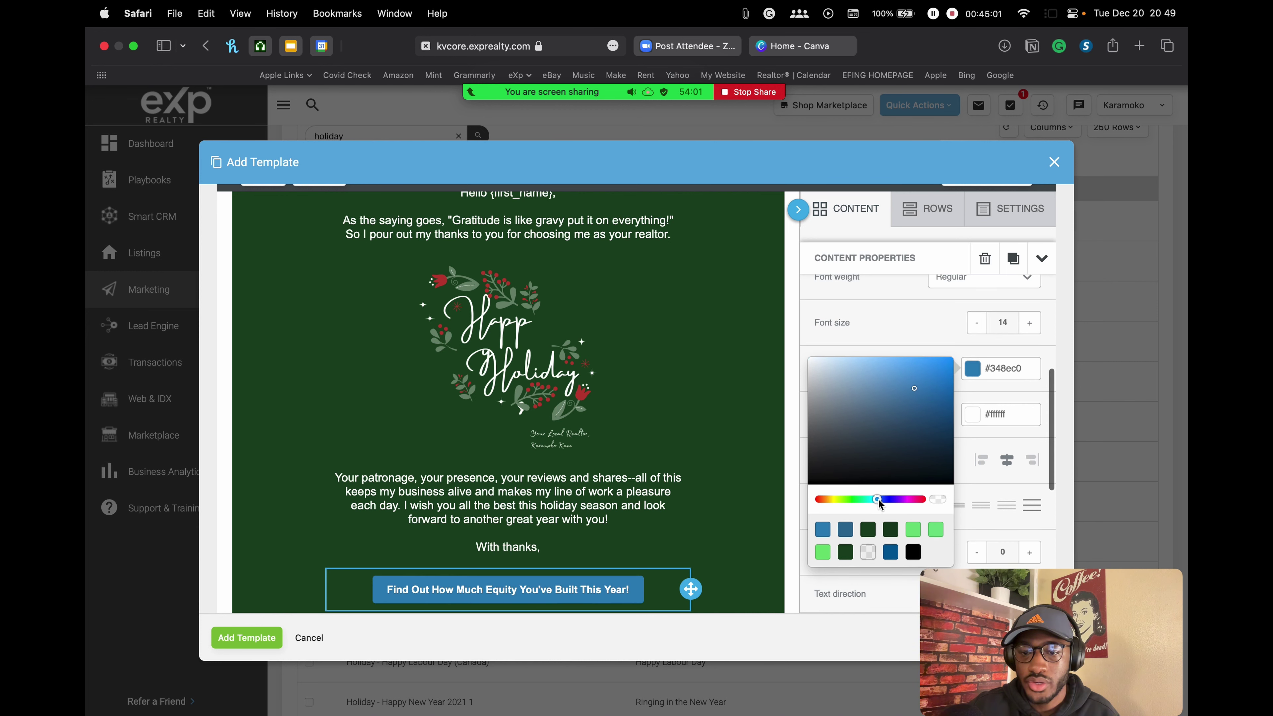
mouse_move(878, 499)
left_mouse_down()
mouse_move(804, 496)
mouse_move(880, 498)
left_mouse_up()
left_click_drag(942, 496, 813, 496)
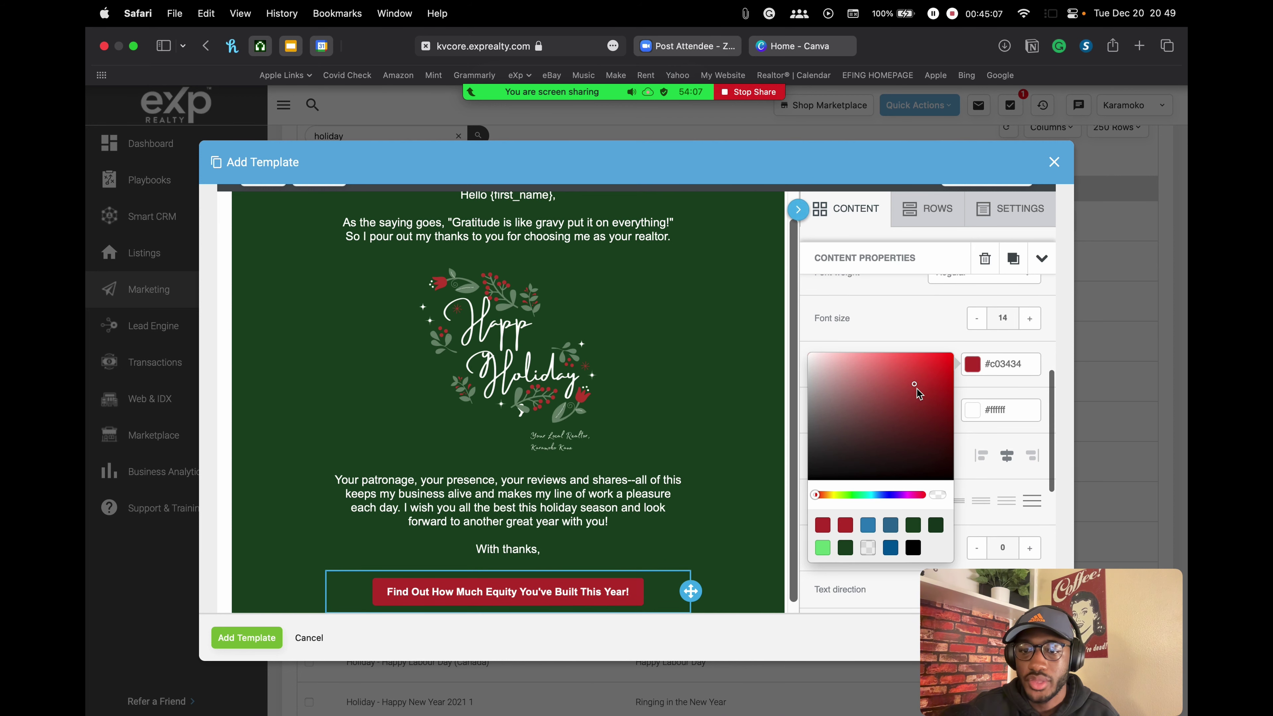
Step: Brighten the equity button's red background to #f03737
mouse_move(915, 382)
left_mouse_down()
mouse_move(911, 426)
mouse_move(920, 355)
left_mouse_up()
scroll(731, 300, "down", 1)
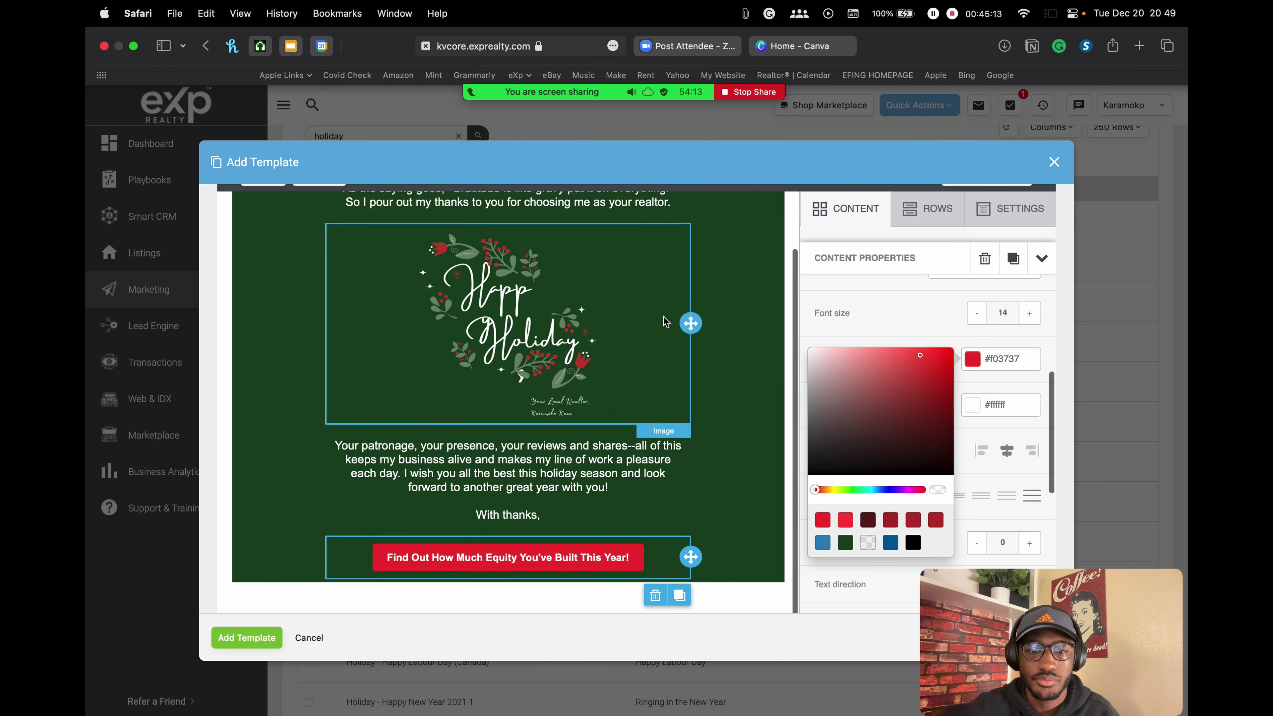
left_click(931, 315)
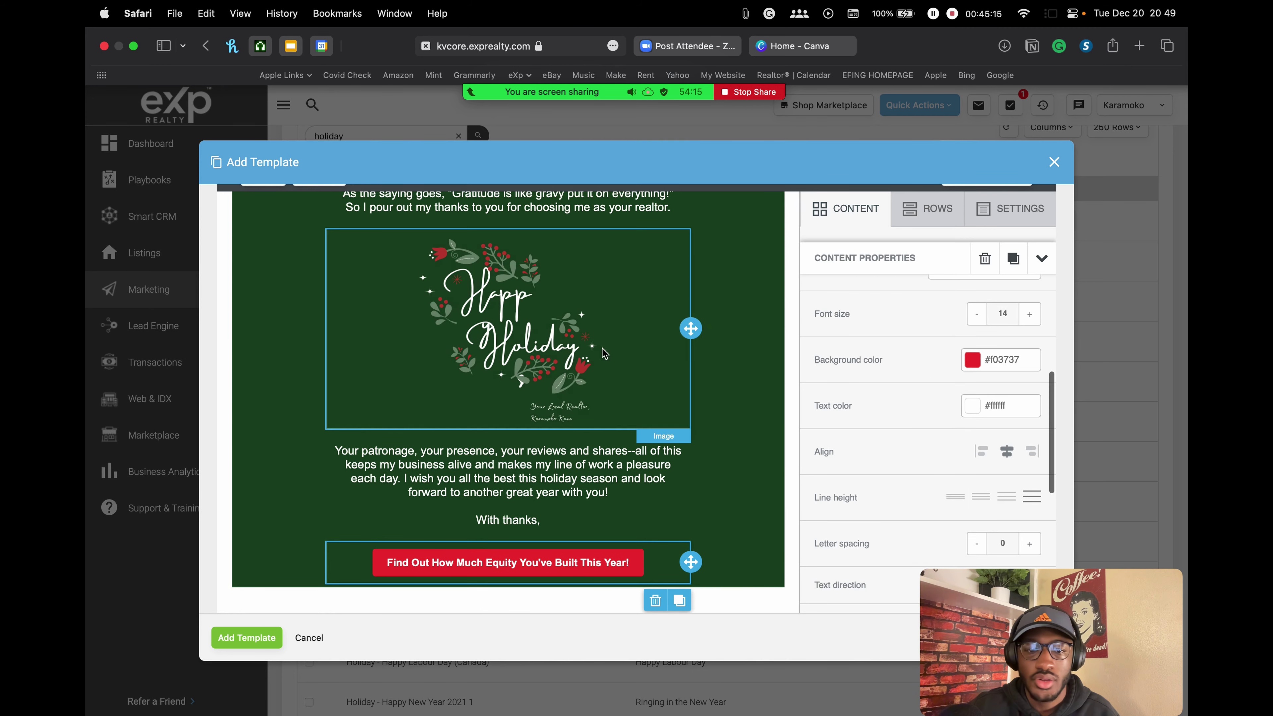
scroll(901, 381, "down", 1)
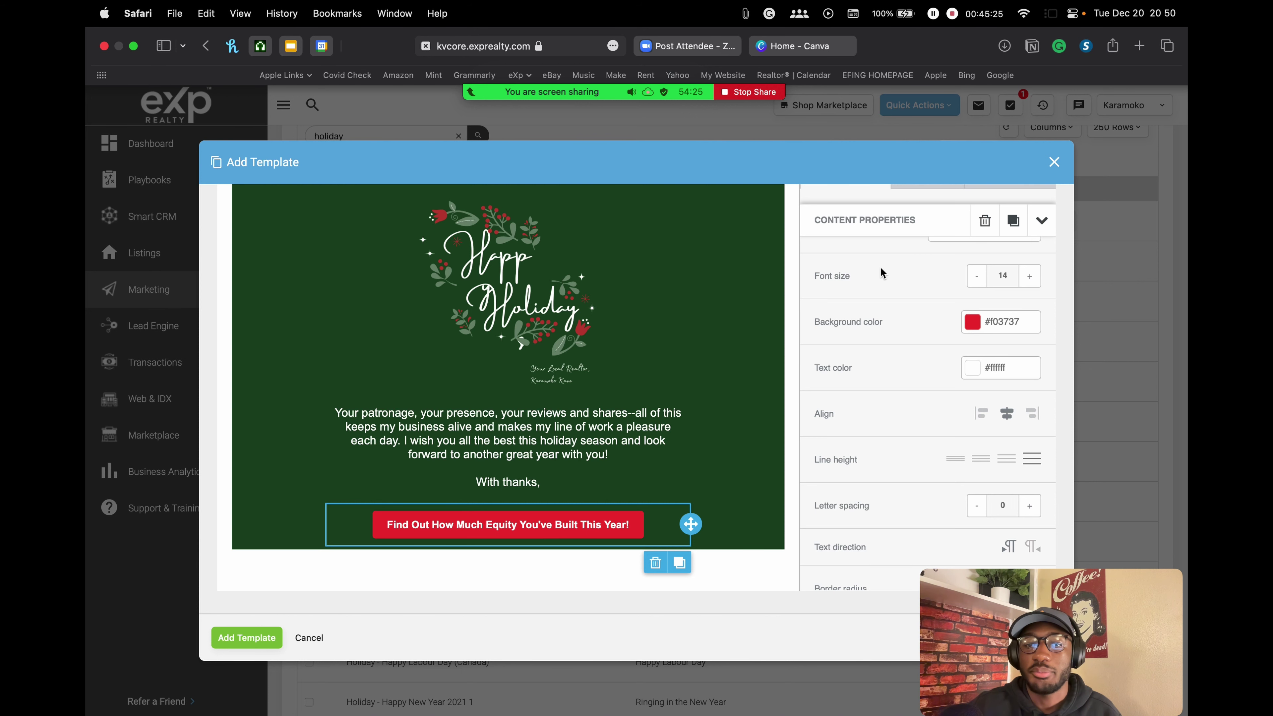
Step: Select the equity button and open its web page URL for editing
left_click(733, 525)
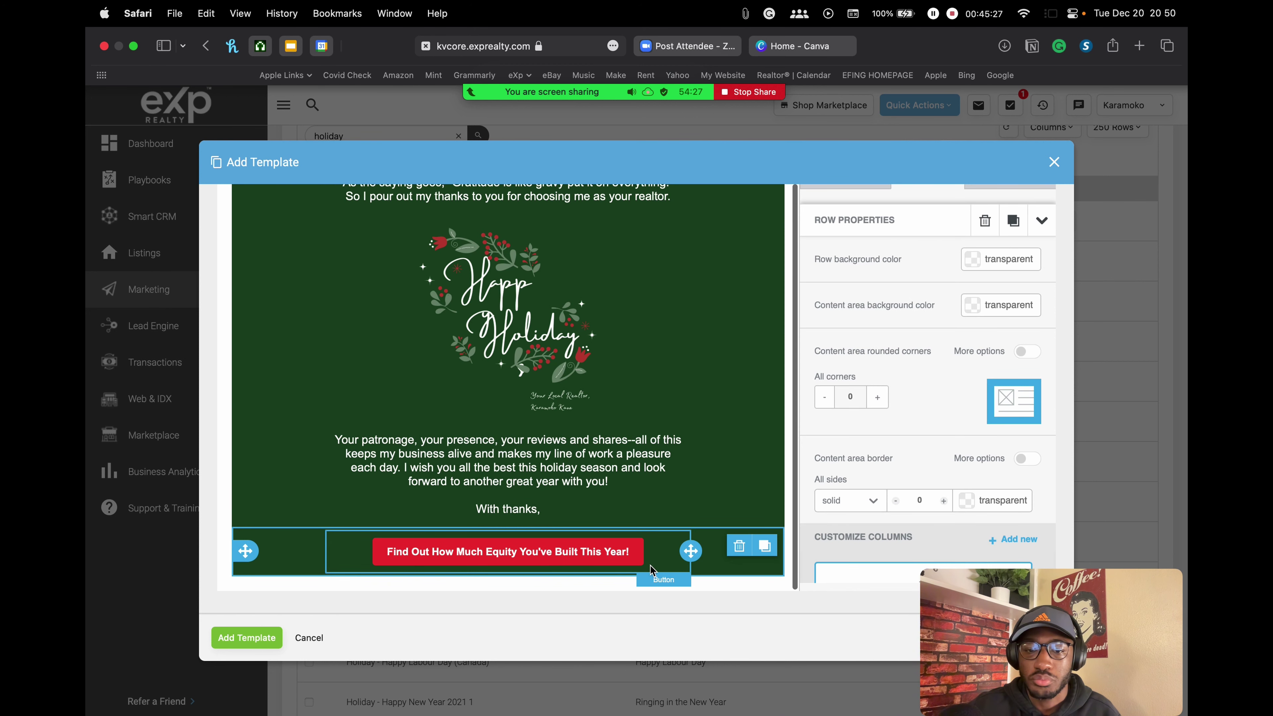
left_click(663, 546)
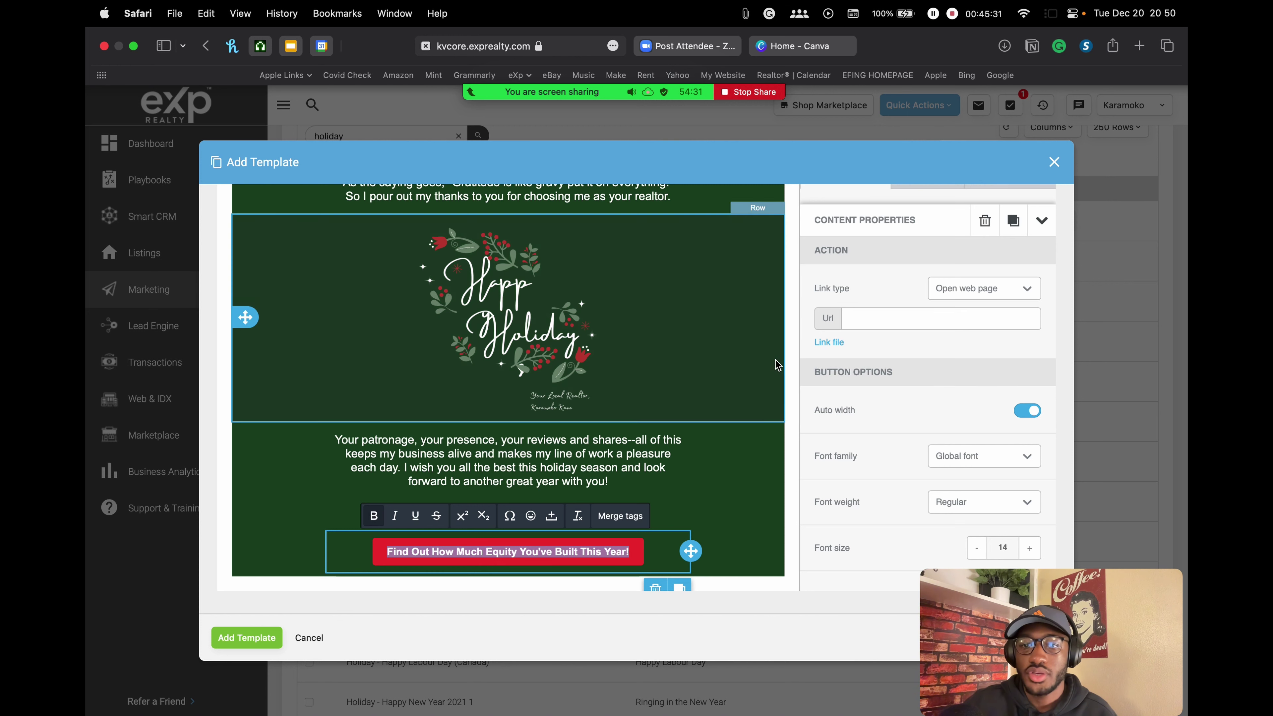
left_click(876, 314)
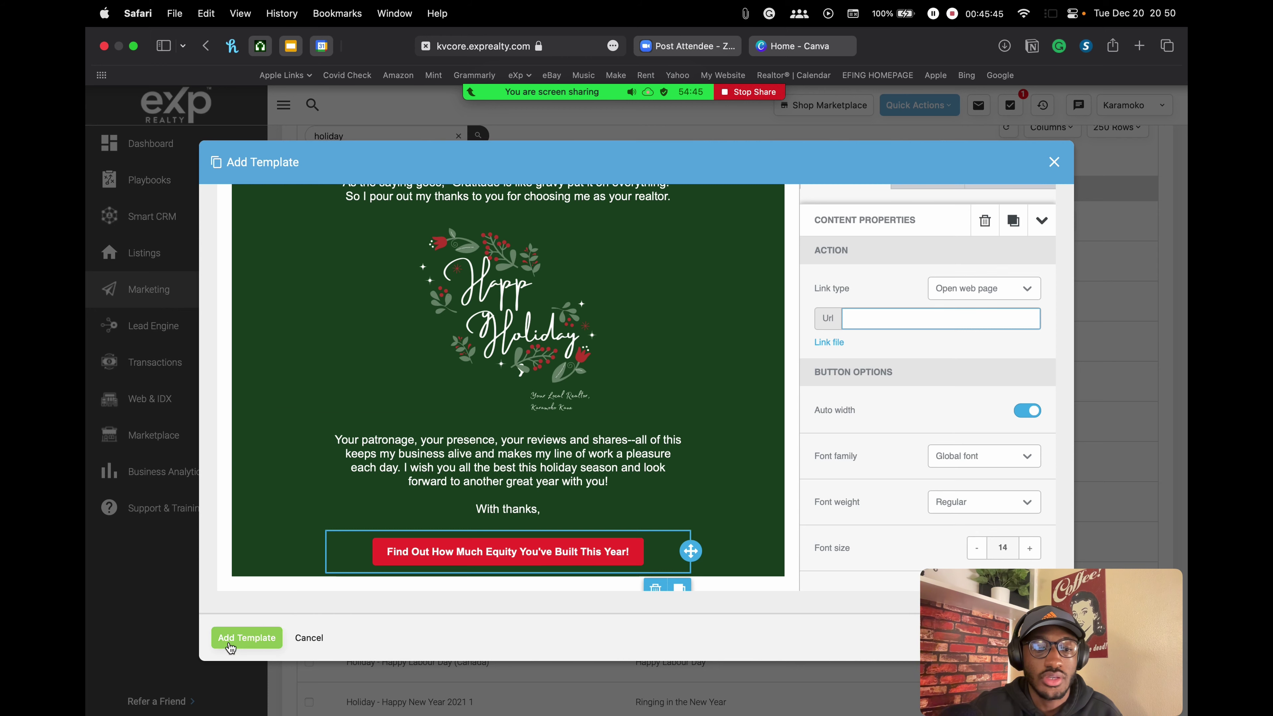
Step: Rename the template Happy Holiday 5 and add it to the saved templates
scroll(445, 332, "up", 1)
scroll(445, 331, "up", 9)
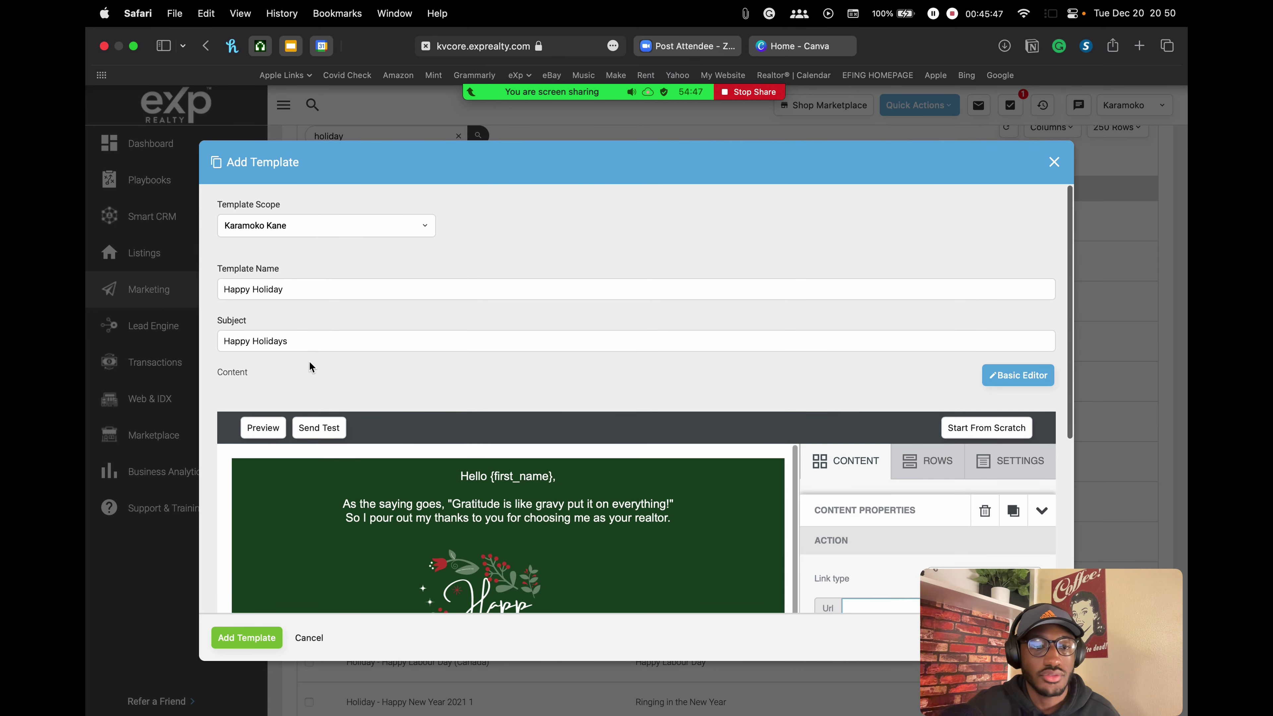
left_click(331, 285)
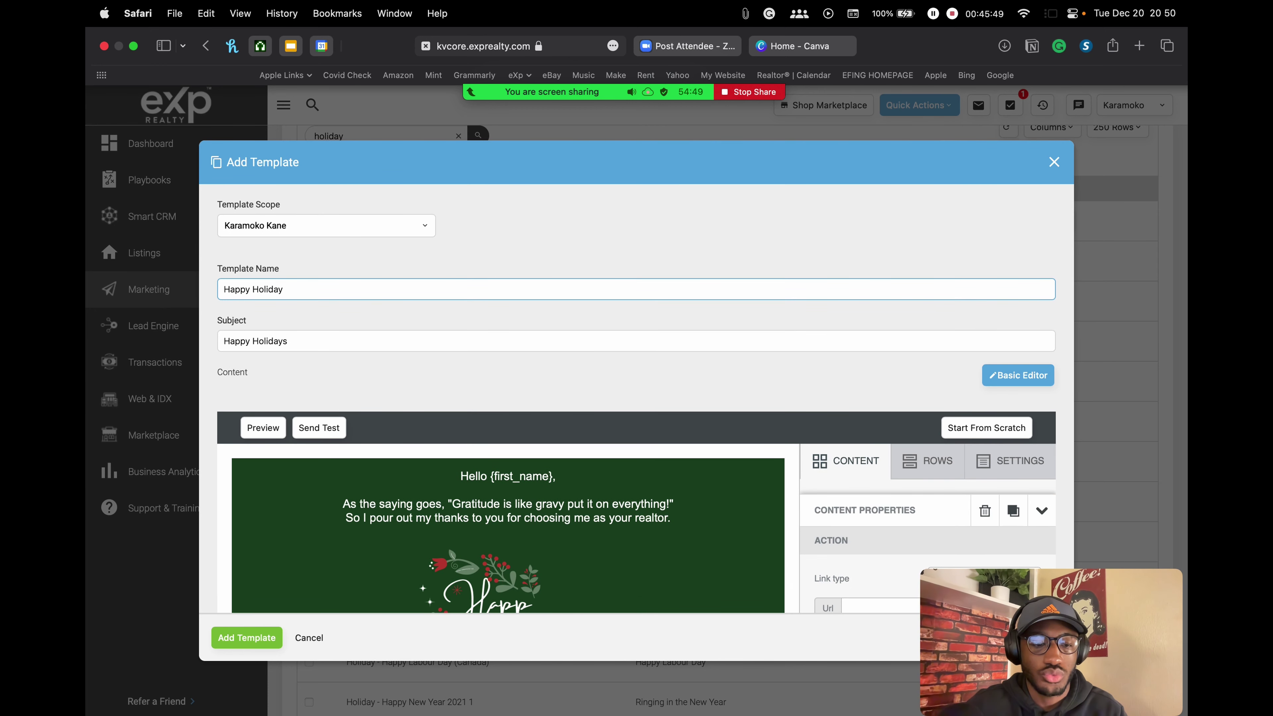
type("2")
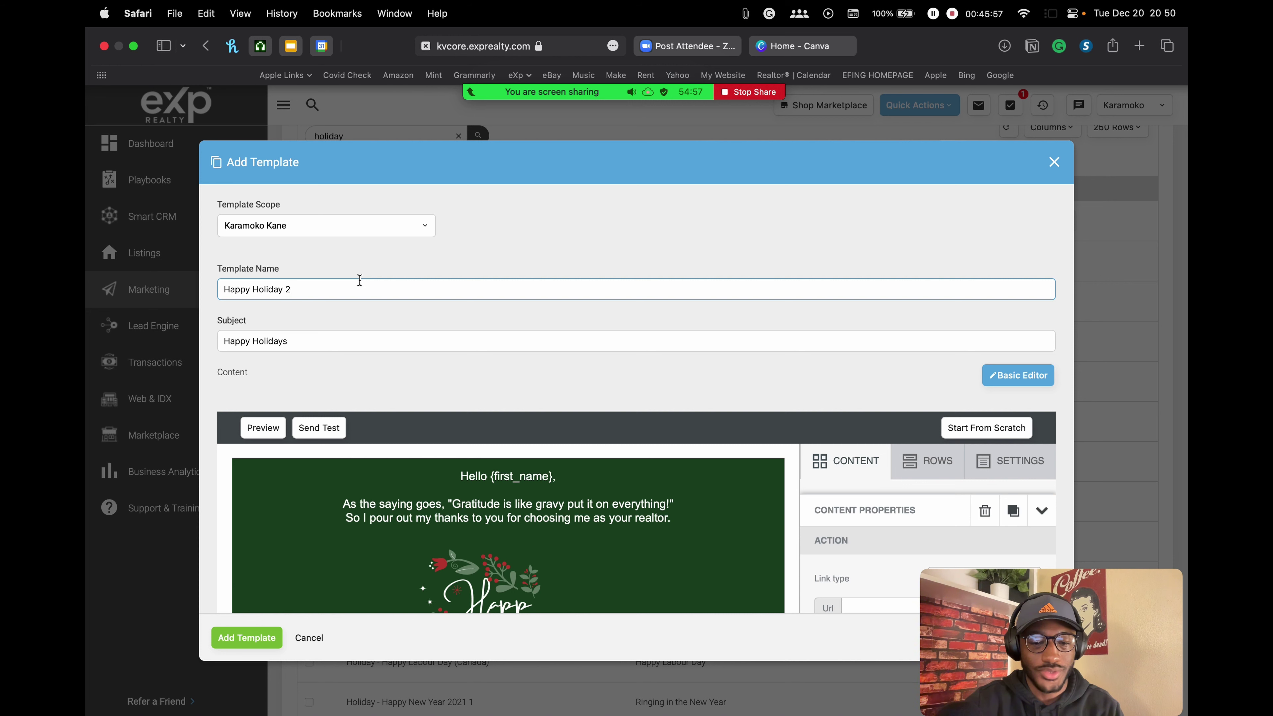
key("BackSpace")
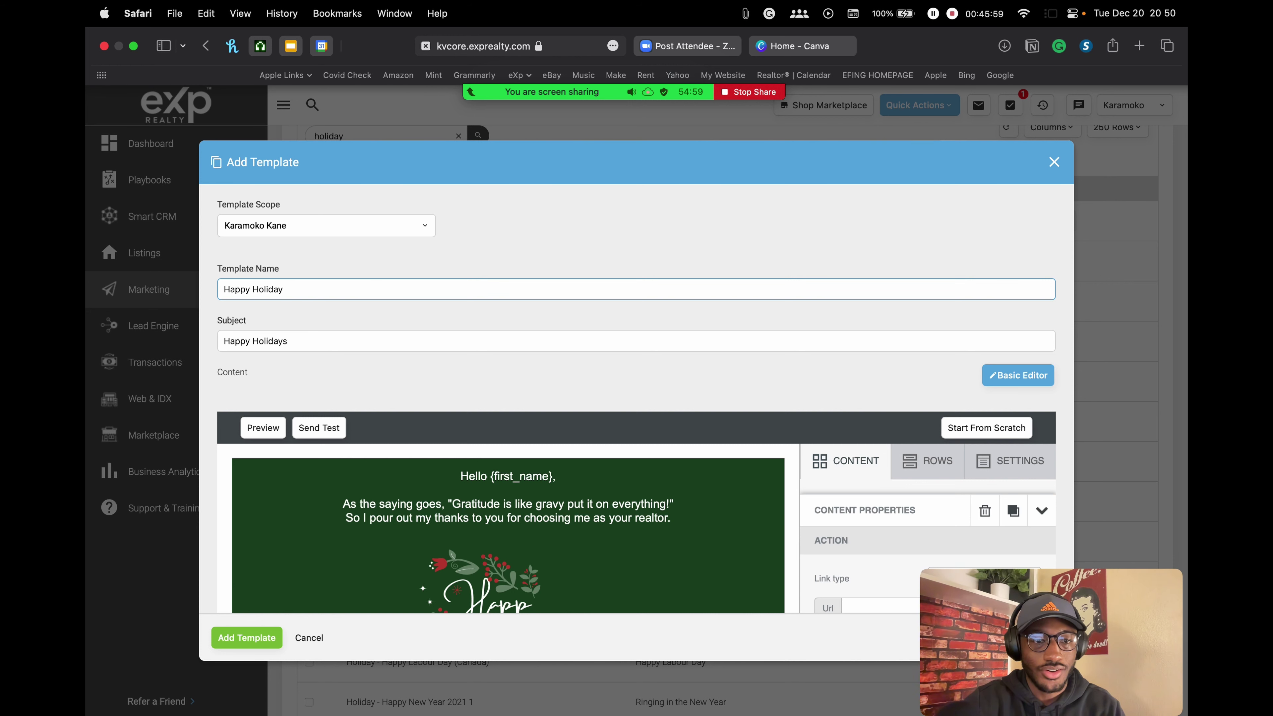
type("5")
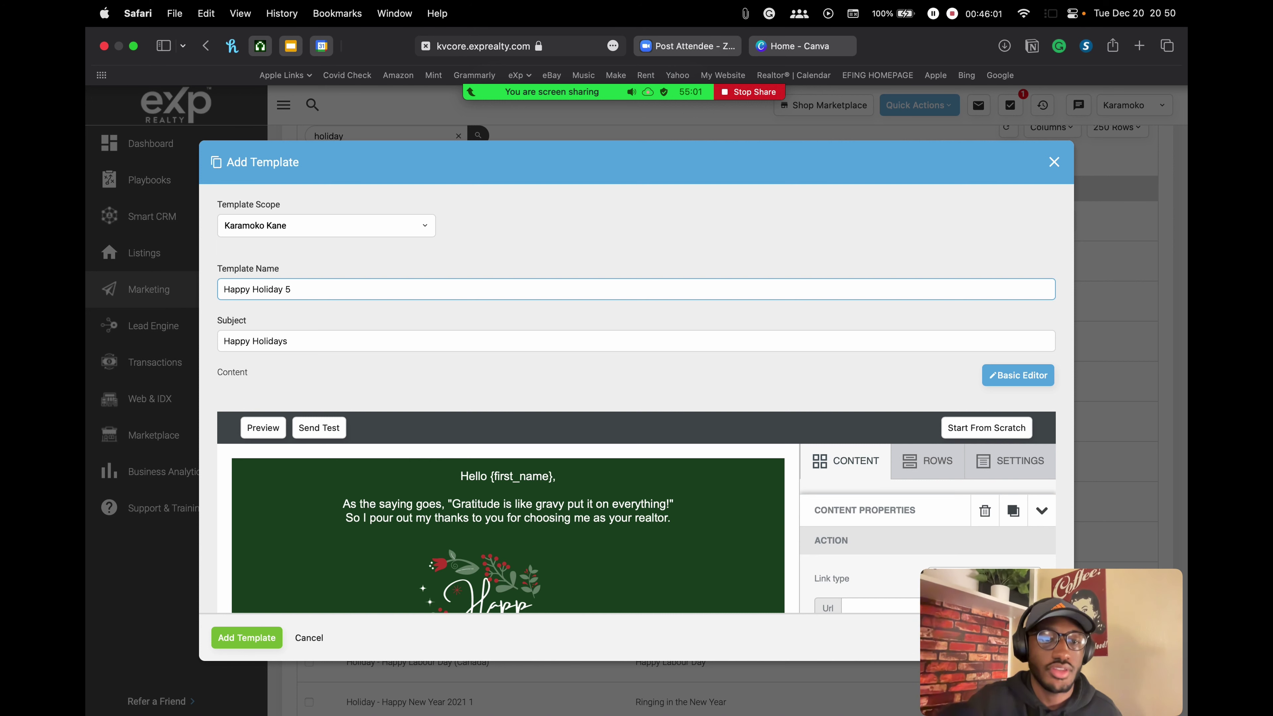
scroll(352, 312, "down", 10)
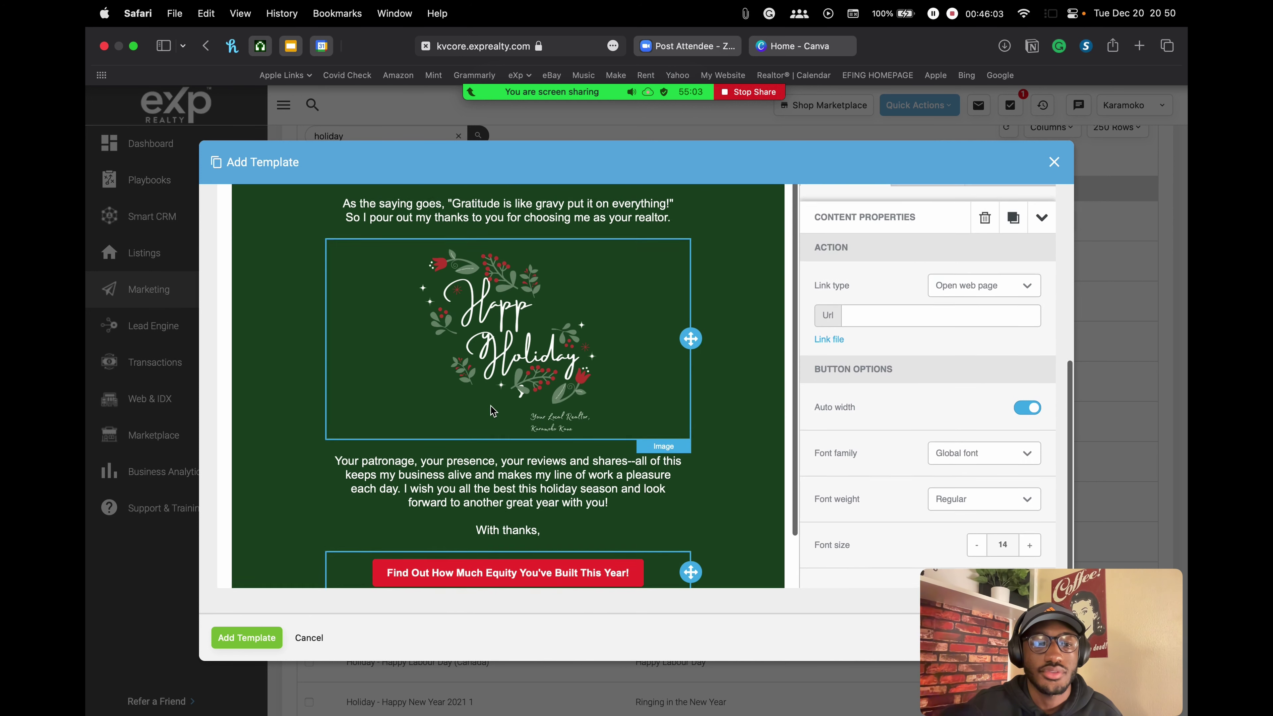
left_click(265, 627)
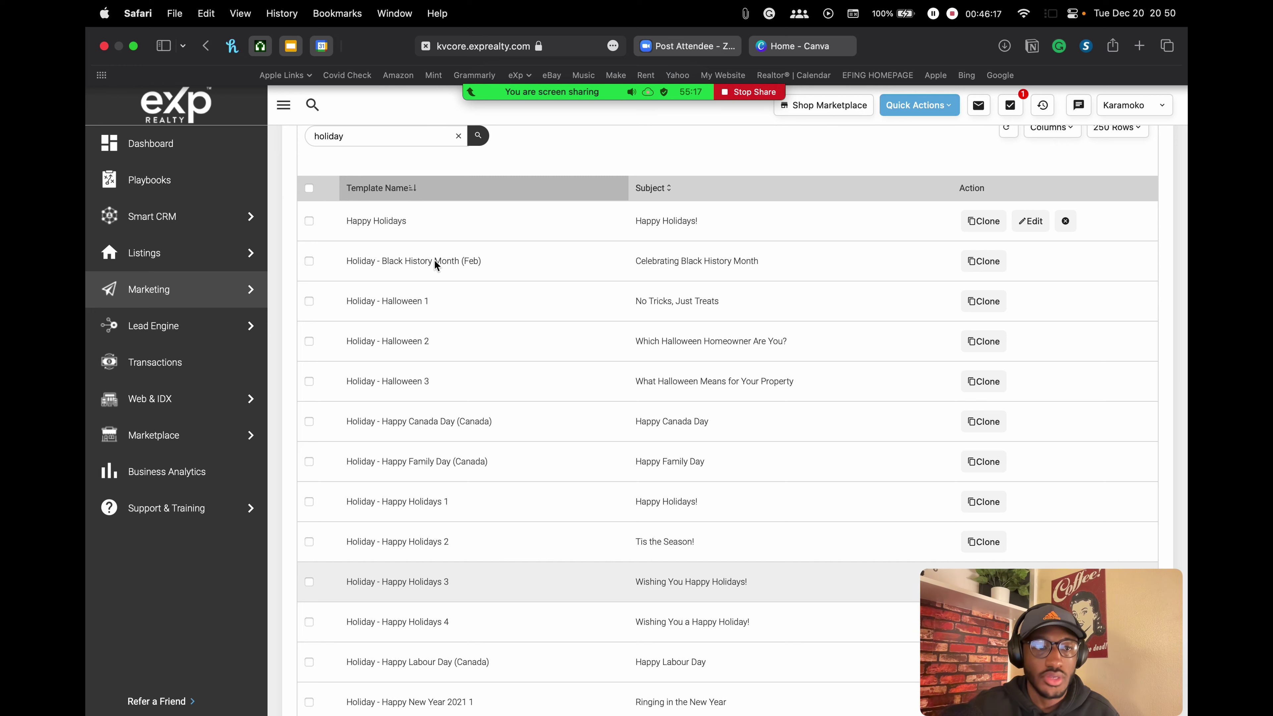
Step: Open the Gather Your Sphere playbook and view its play for importing sphere contacts
left_click(144, 182)
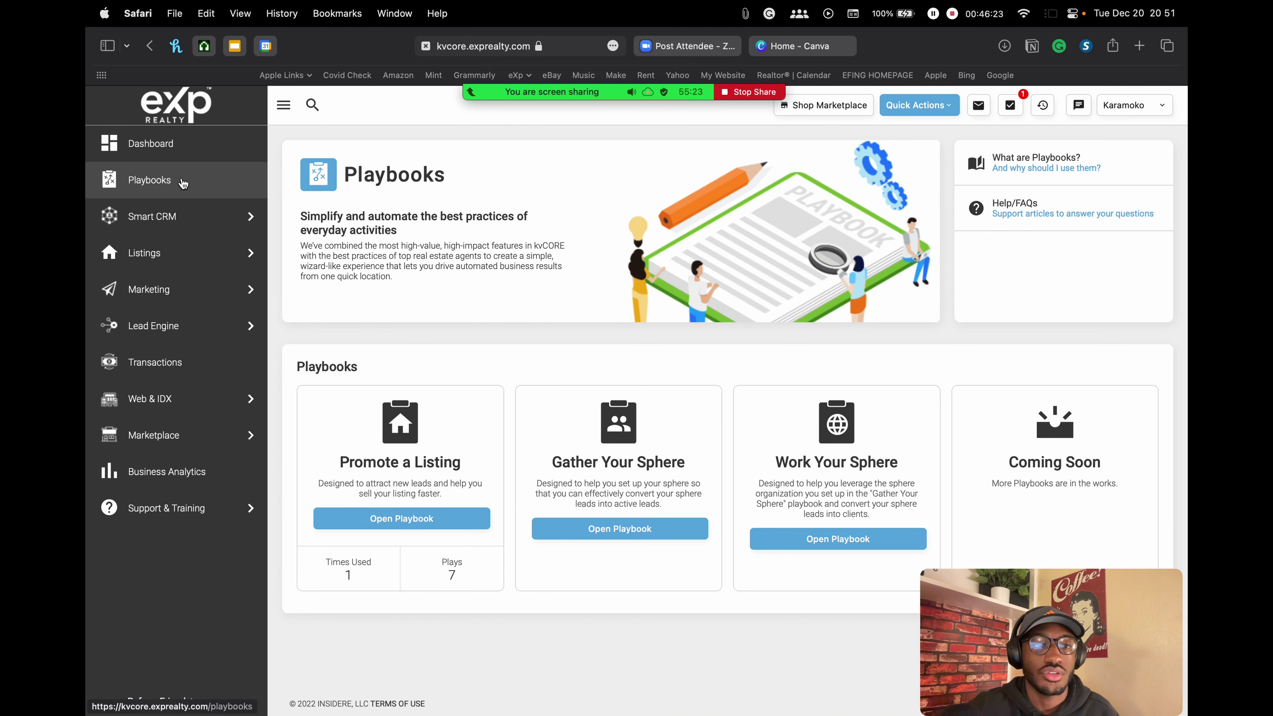
left_click(283, 106)
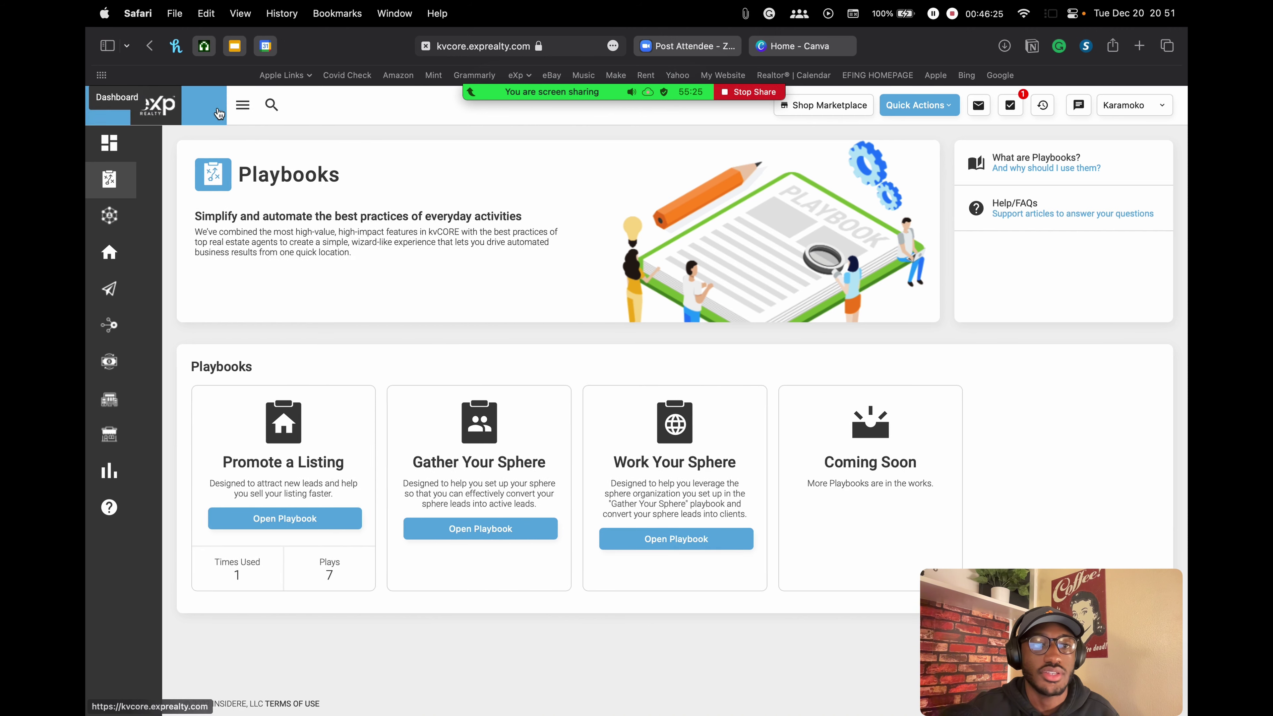
left_click(152, 107)
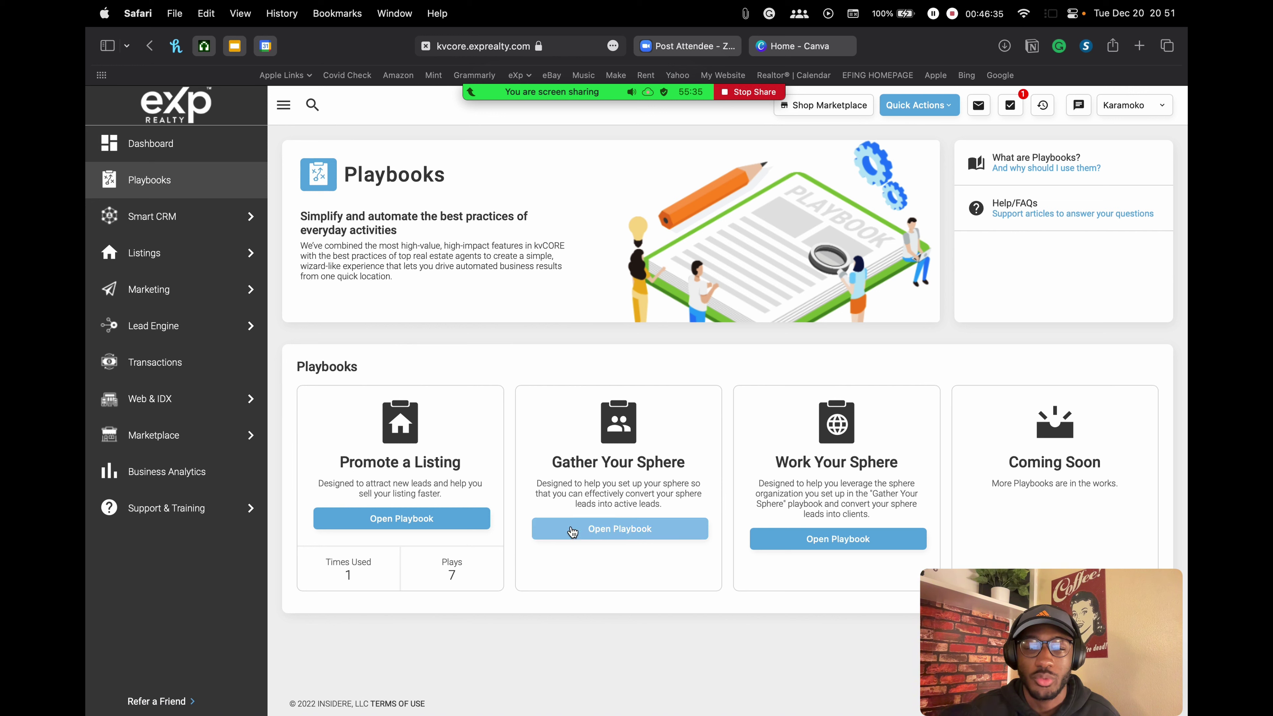
left_click(624, 538)
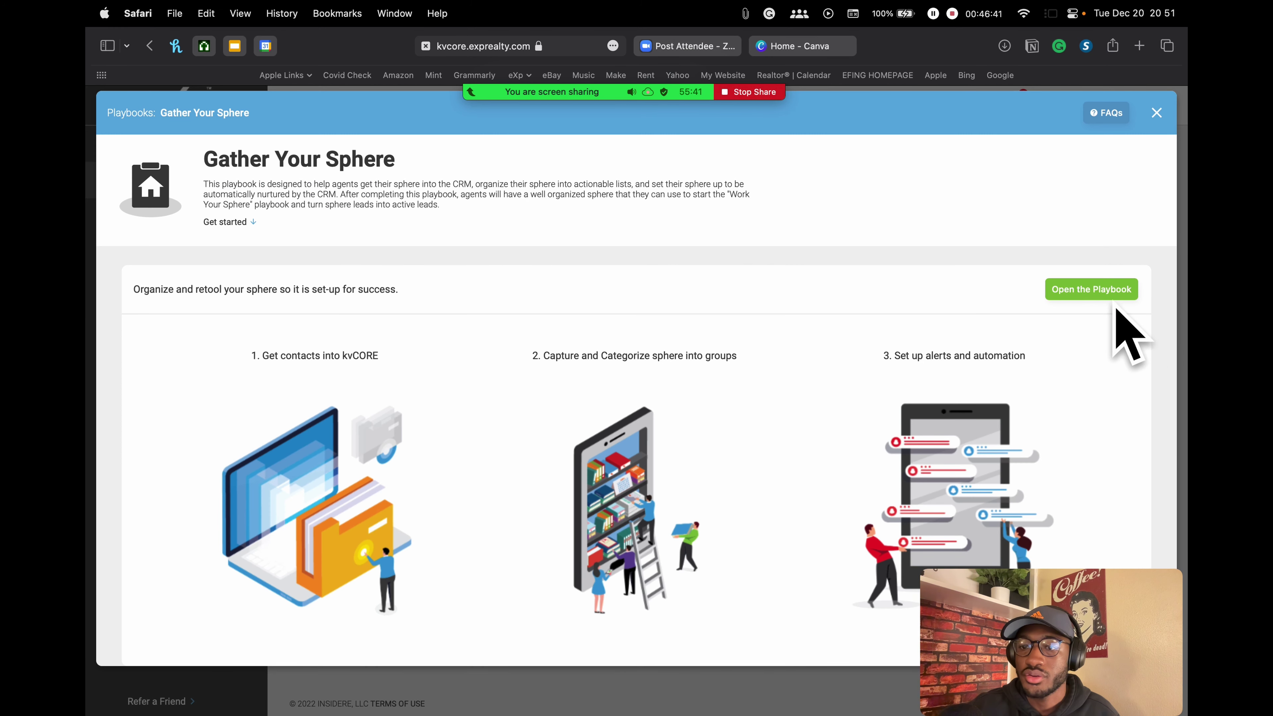
left_click(1095, 291)
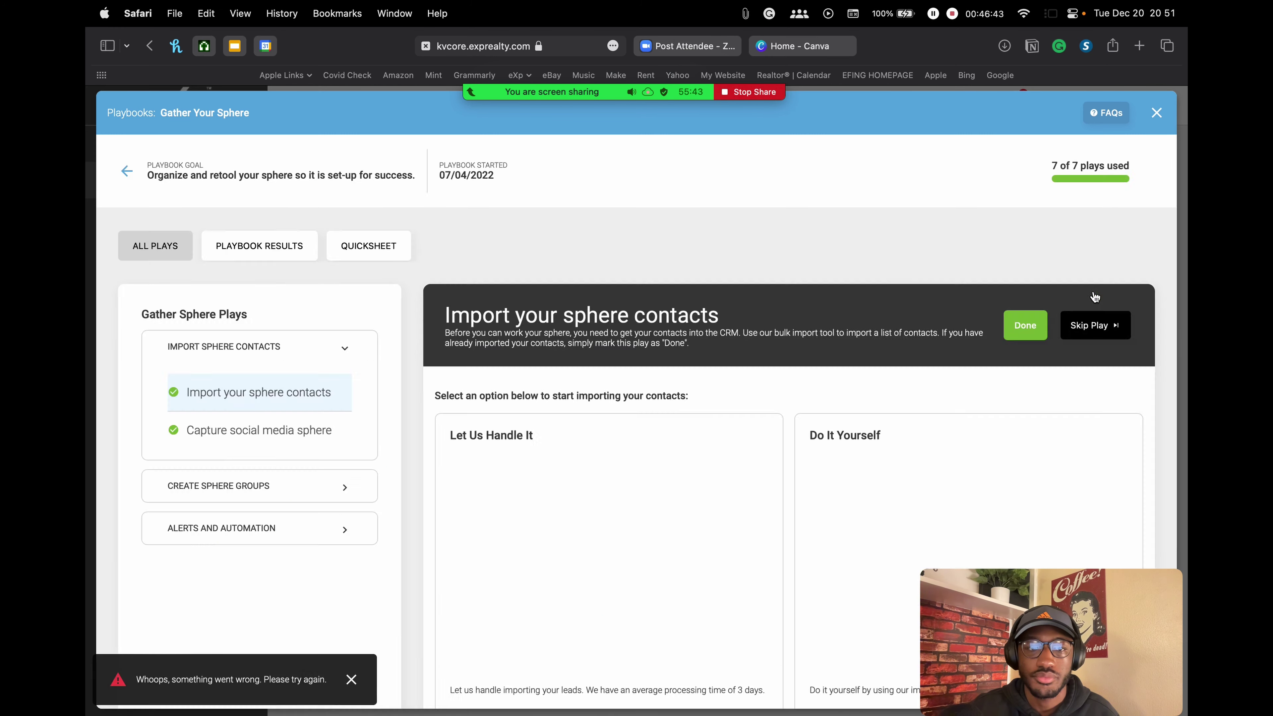
scroll(453, 258, "down", 2)
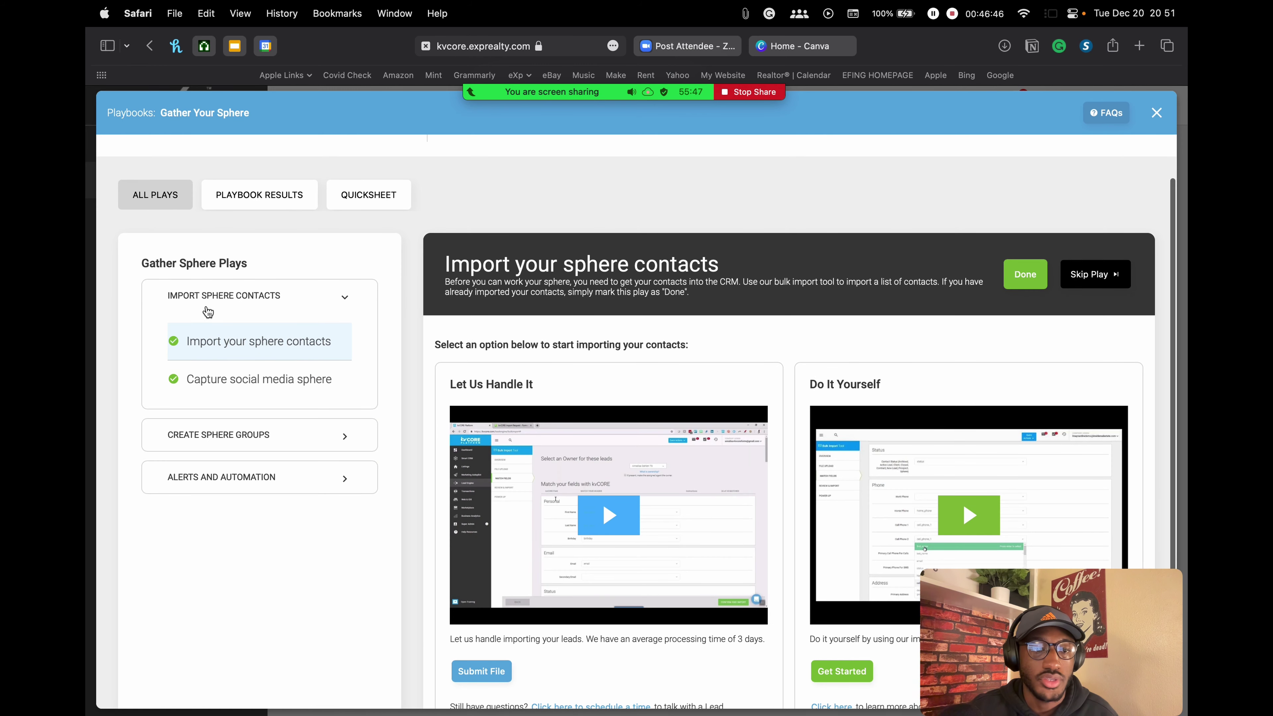
Step: Open the Capture social media sphere play within the Import Sphere Contacts group
left_click(223, 296)
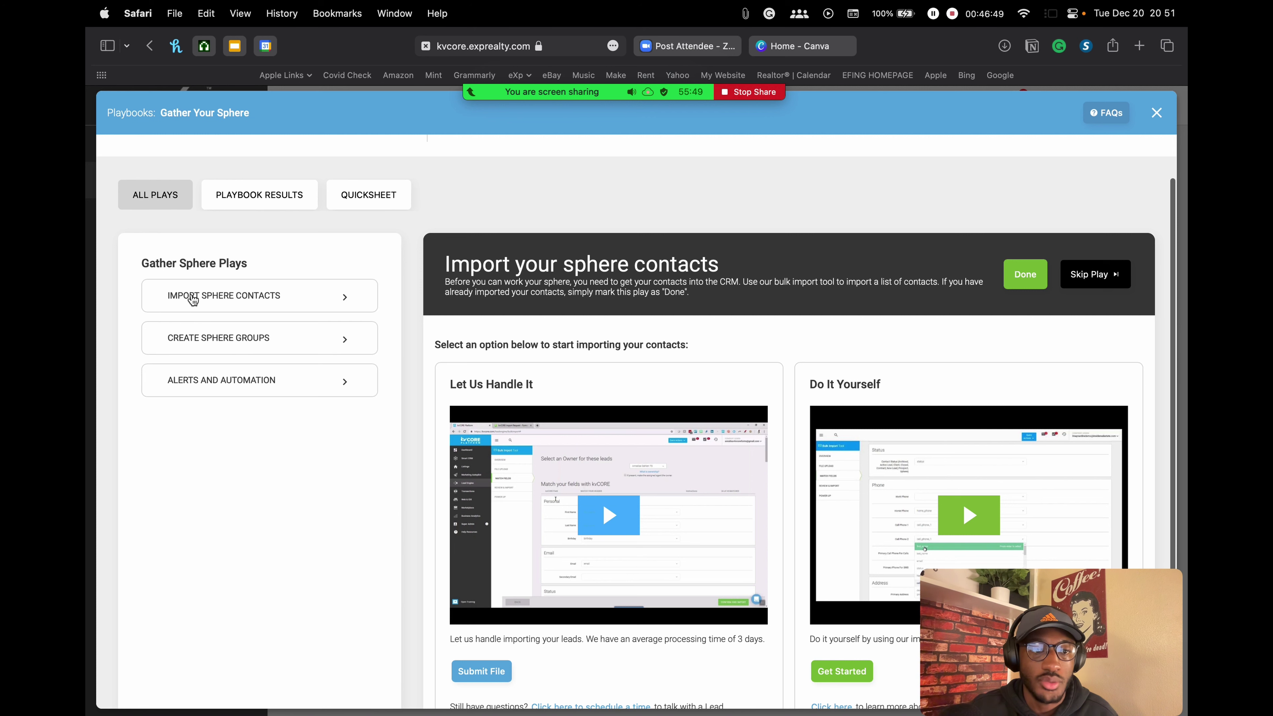
left_click(301, 298)
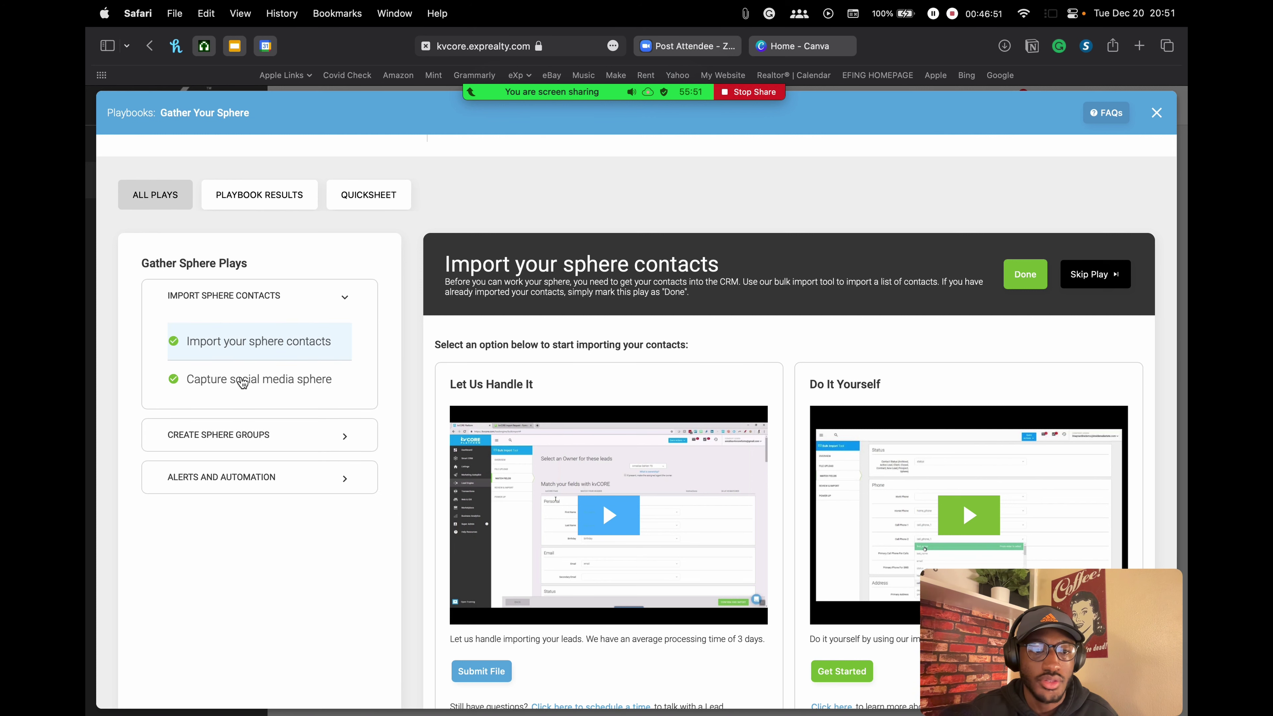
left_click(202, 380)
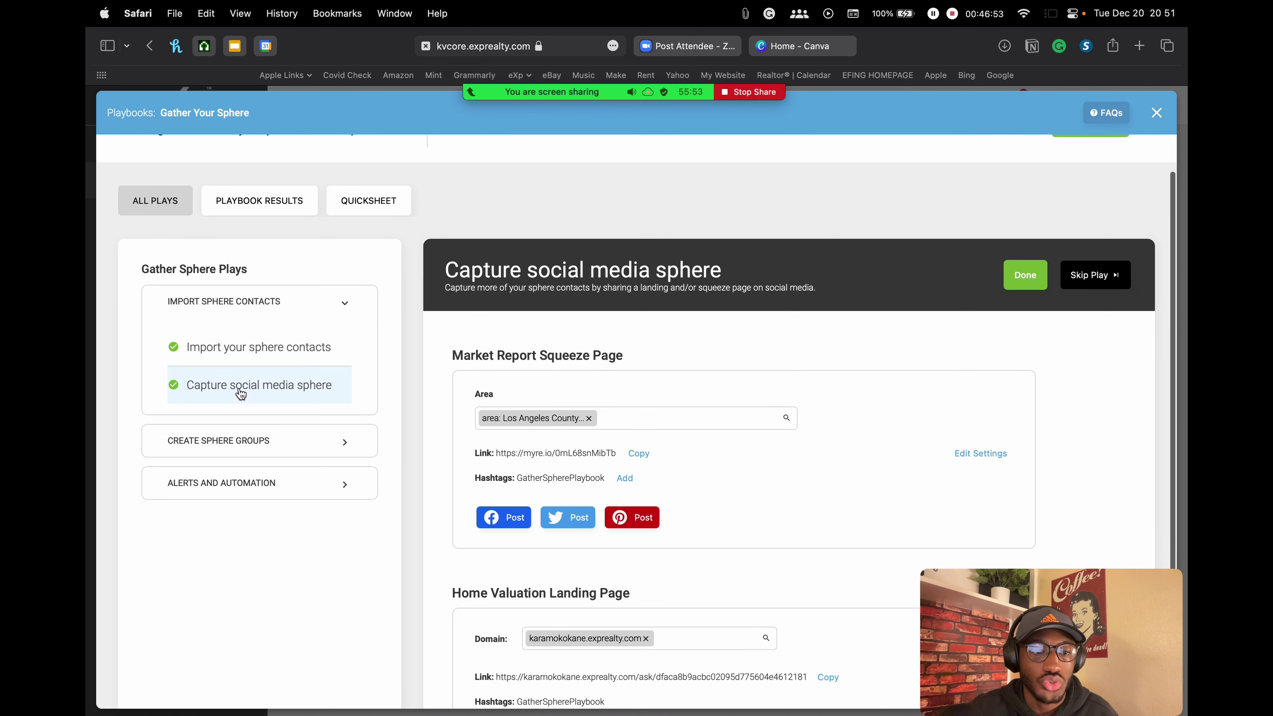
scroll(729, 251, "down", 3)
scroll(728, 246, "down", 2)
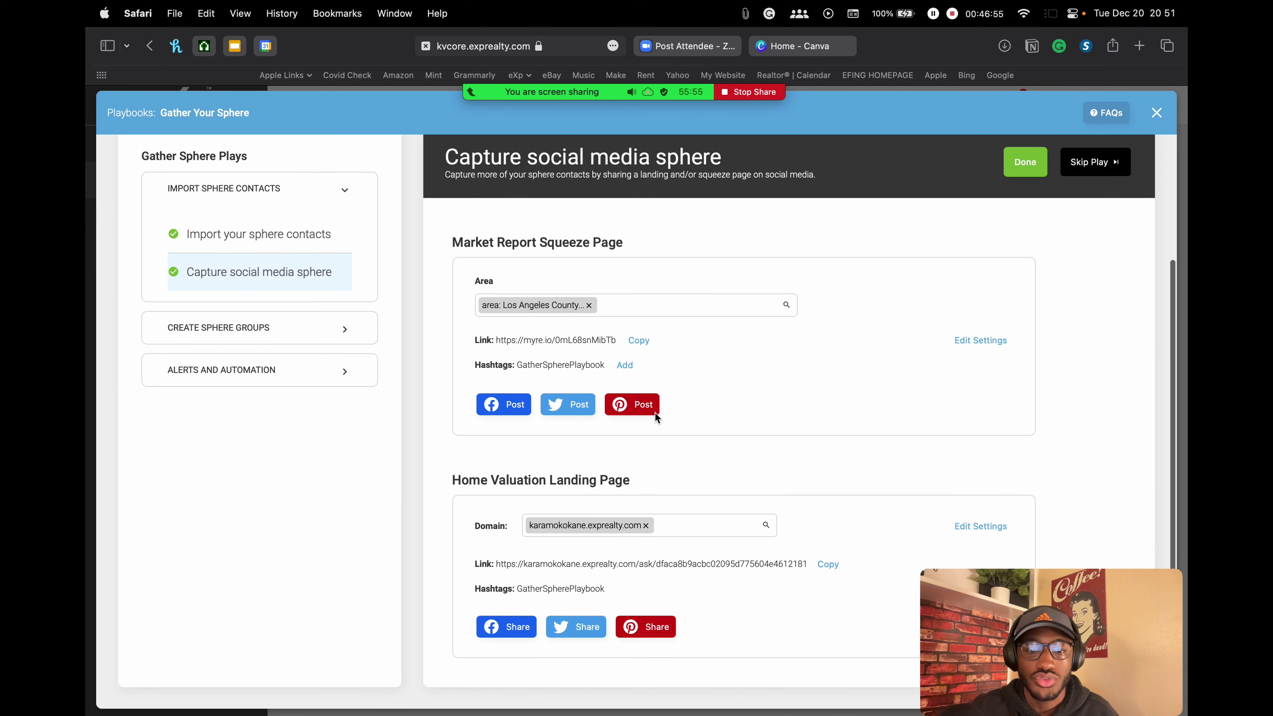
Step: Copy the Home Valuation Landing Page link to the clipboard
left_click_drag(459, 478, 688, 485)
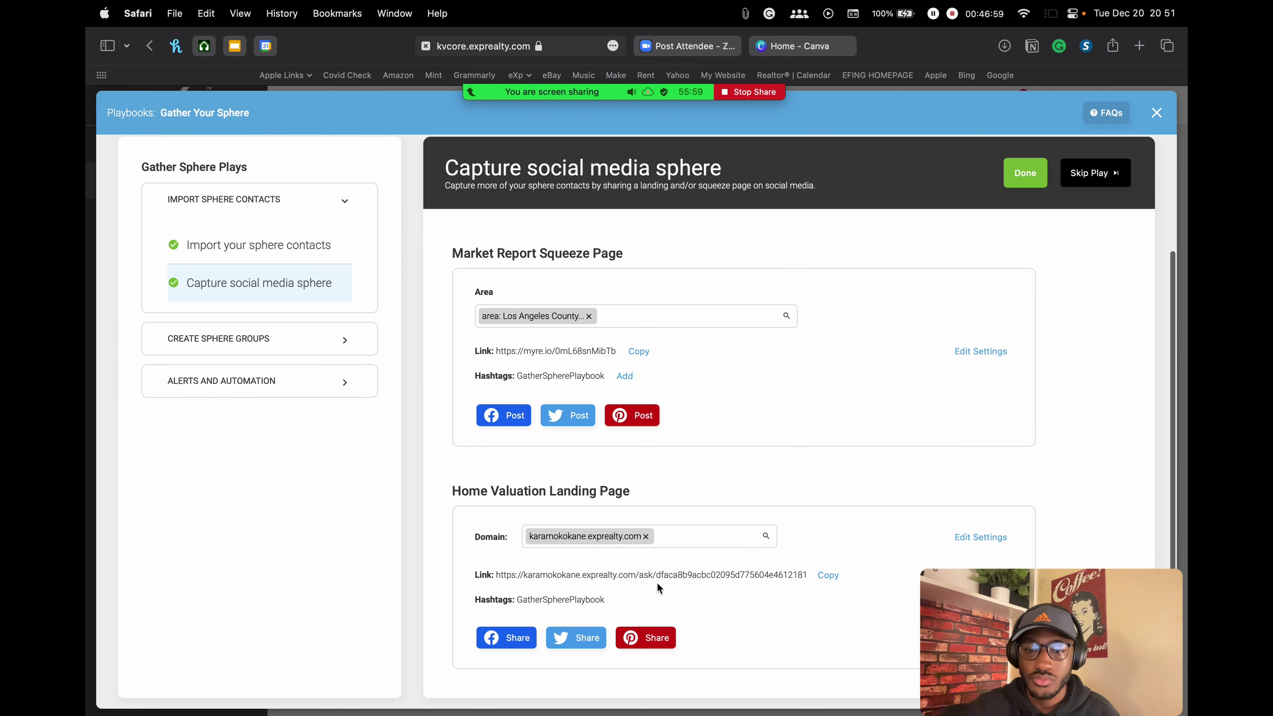
left_click_drag(491, 576, 802, 576)
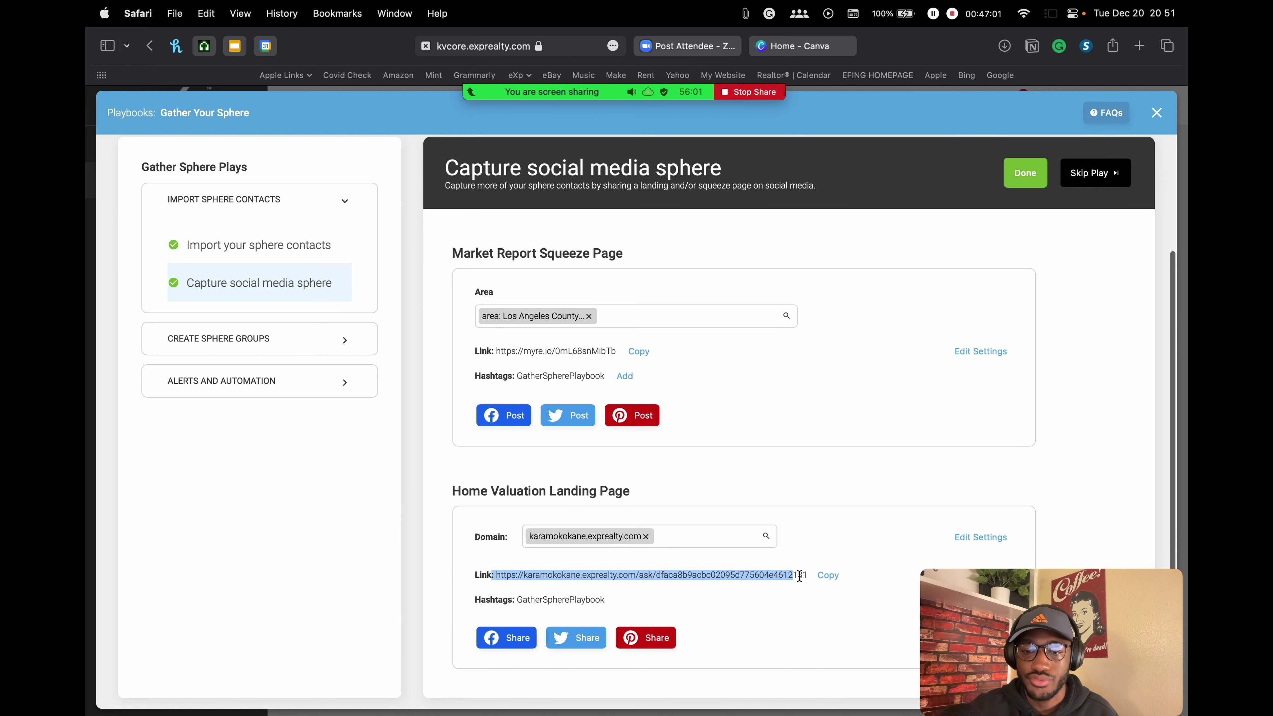
left_click(806, 578)
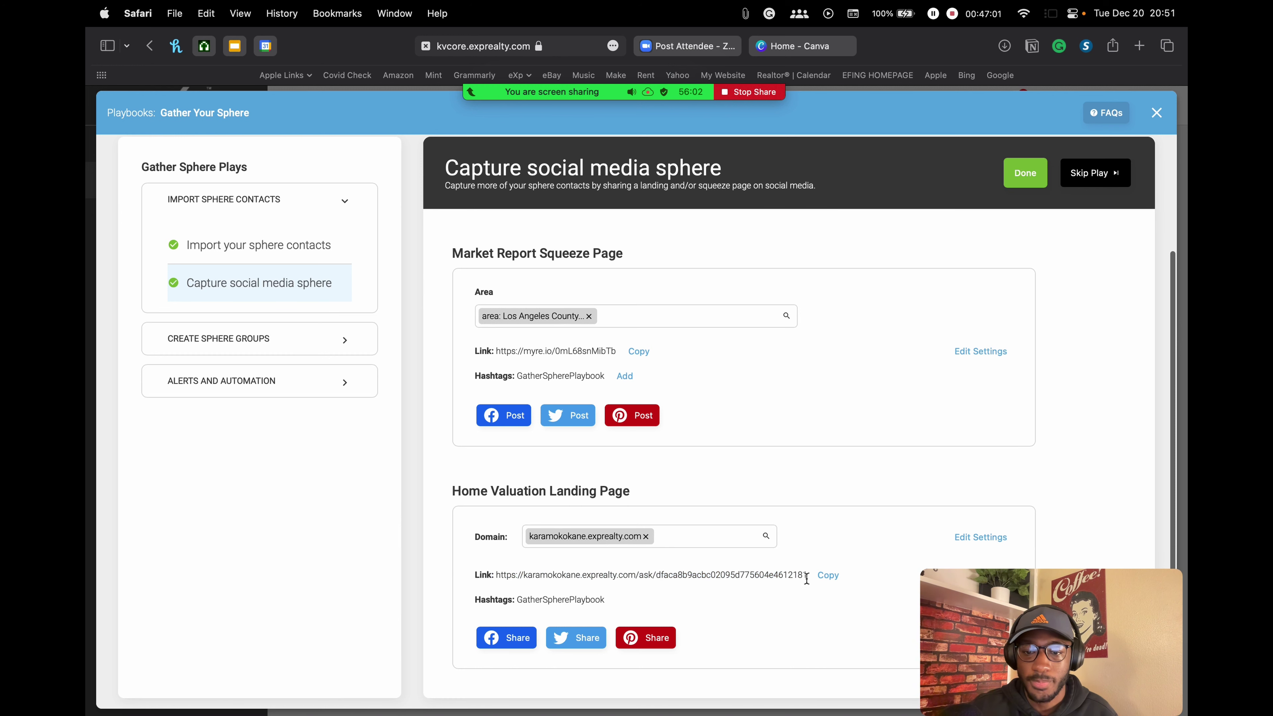
left_click(828, 576)
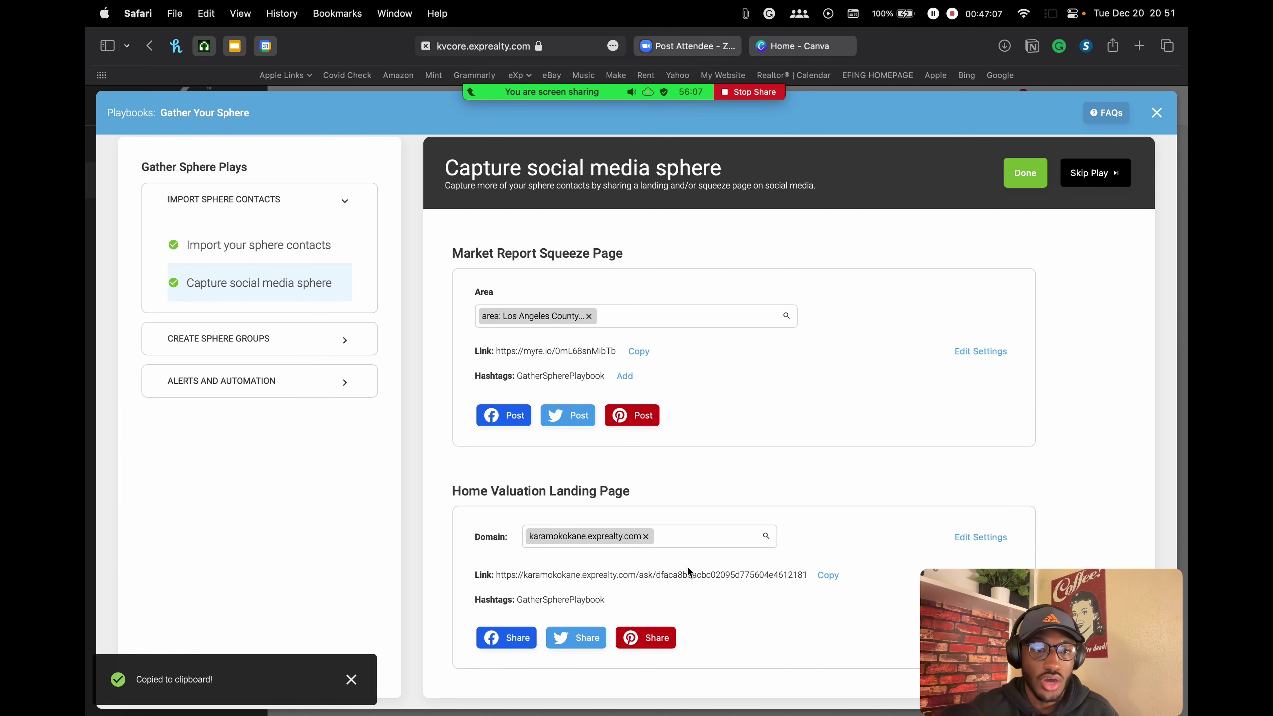
Step: Close the playbook and open the email templates list in the marketing Smart Campaigns
left_click(1155, 114)
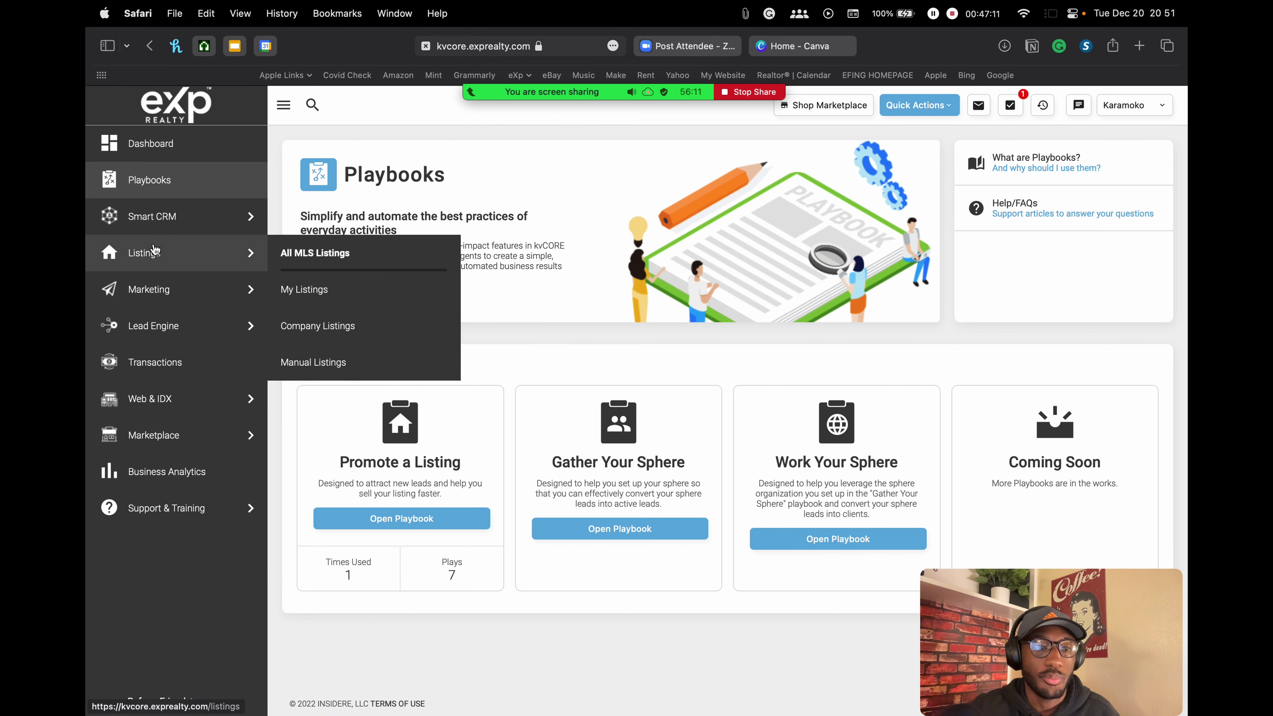
left_click(170, 293)
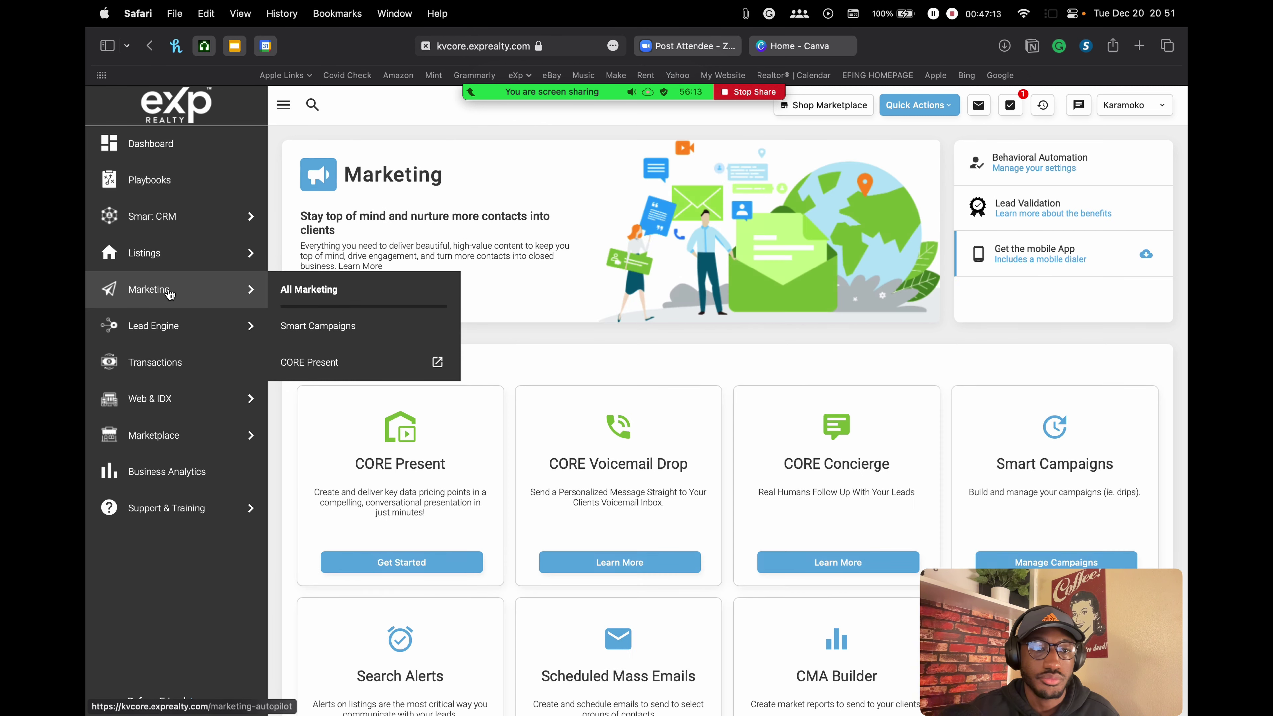
scroll(812, 293, "down", 5)
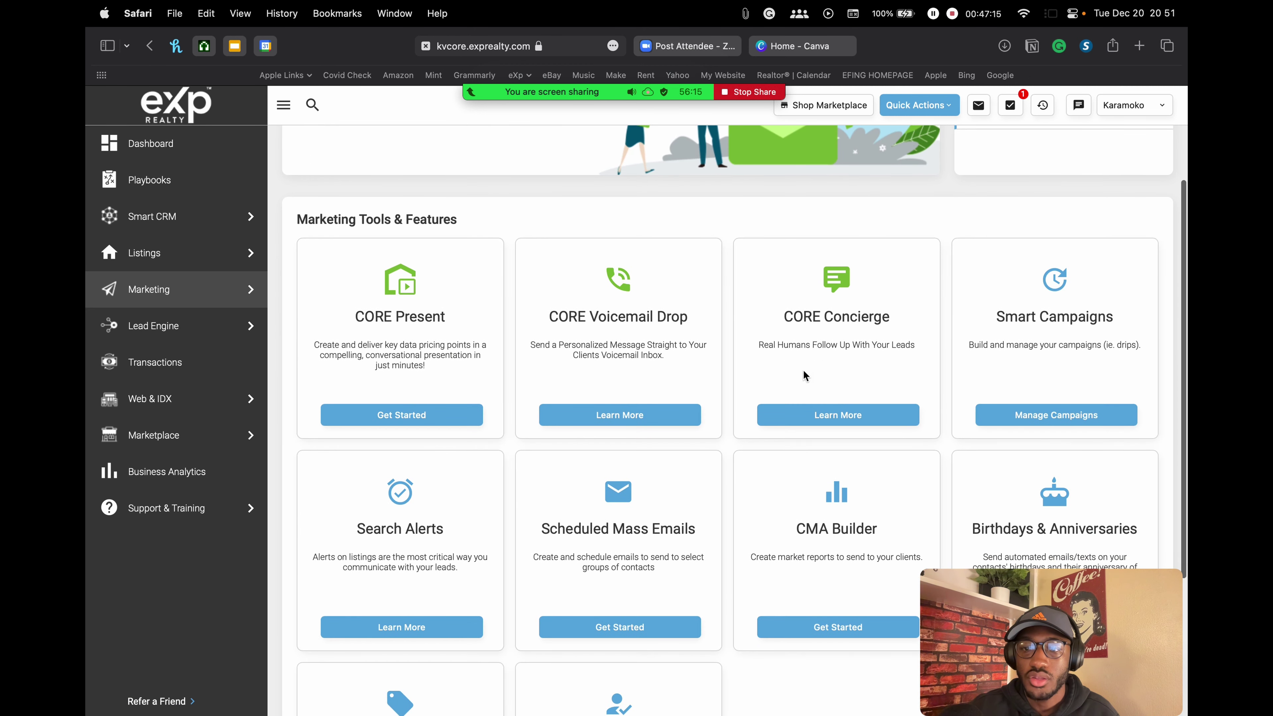
left_click(1034, 415)
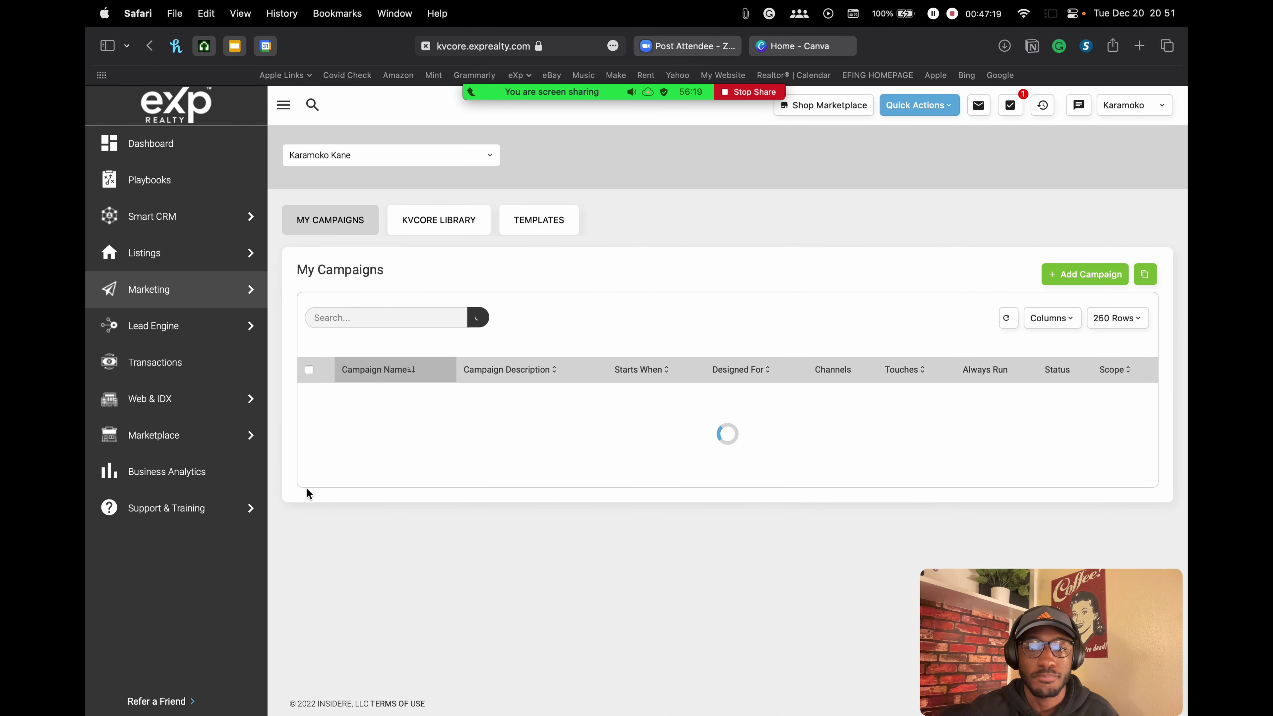
left_click(547, 227)
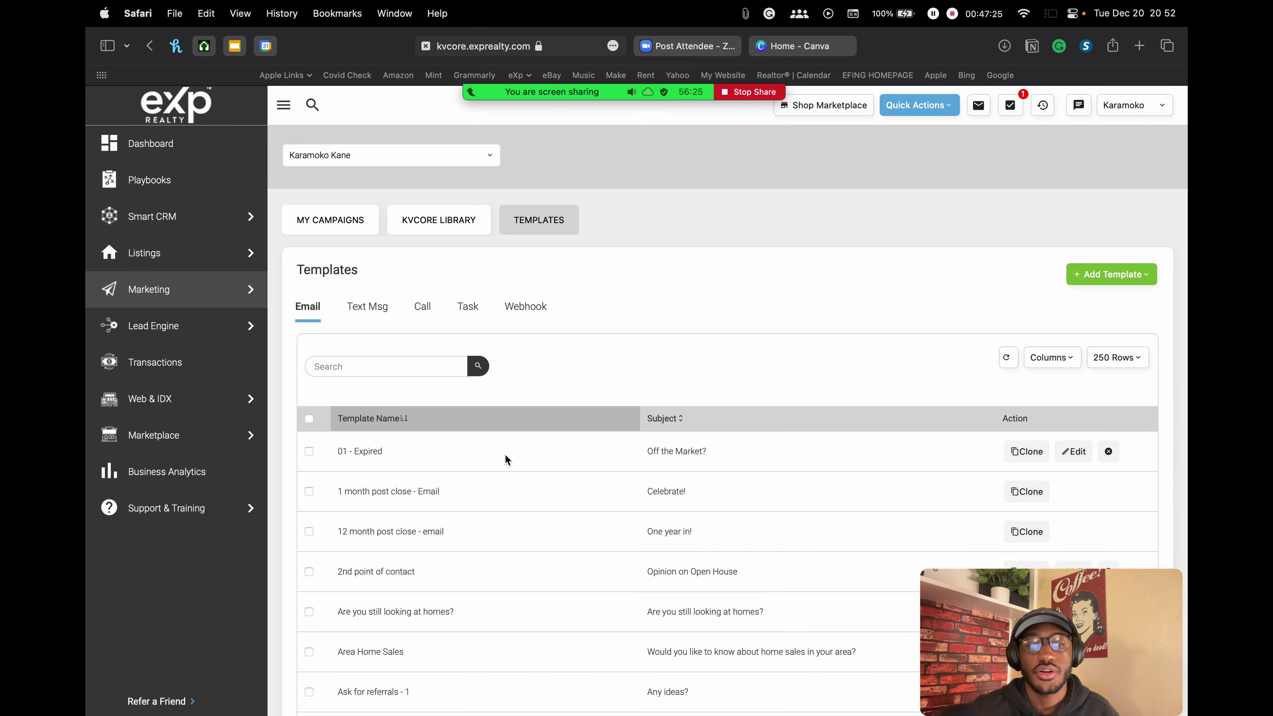
Step: Search the email templates for "happy holiday" and open the Happy Holiday 5 template for editing
left_click(389, 366)
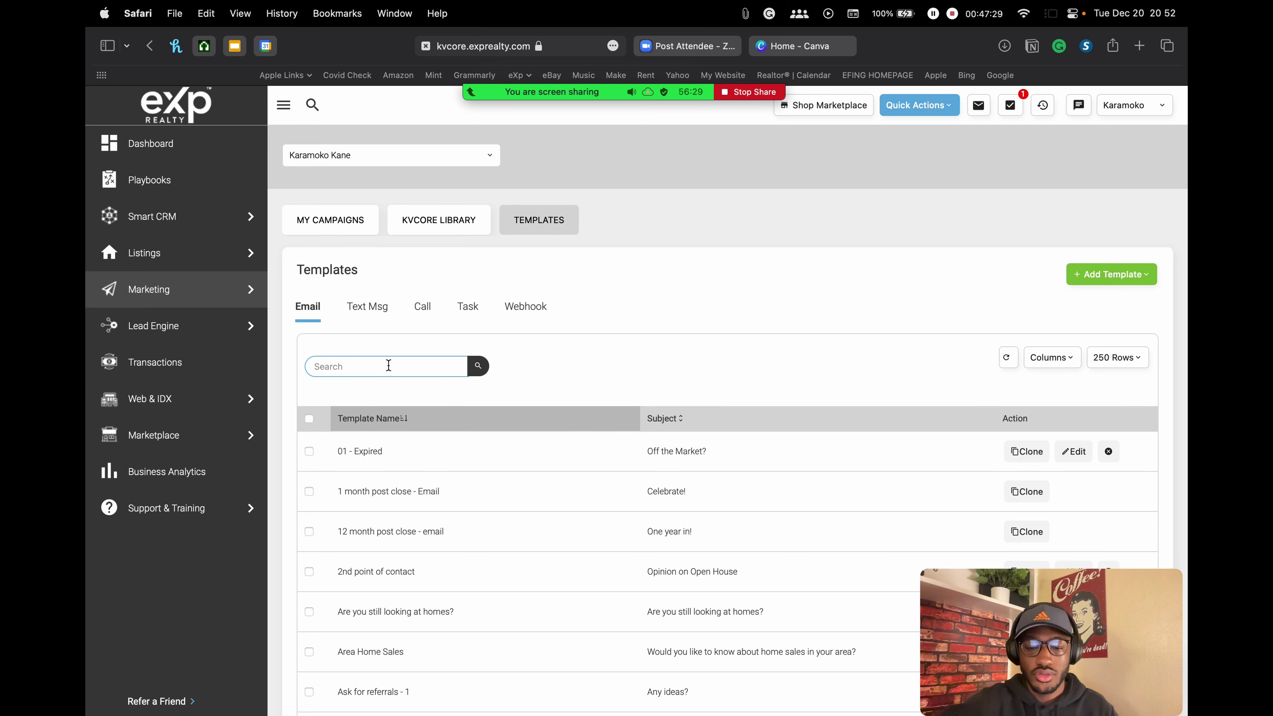
type("happy ho")
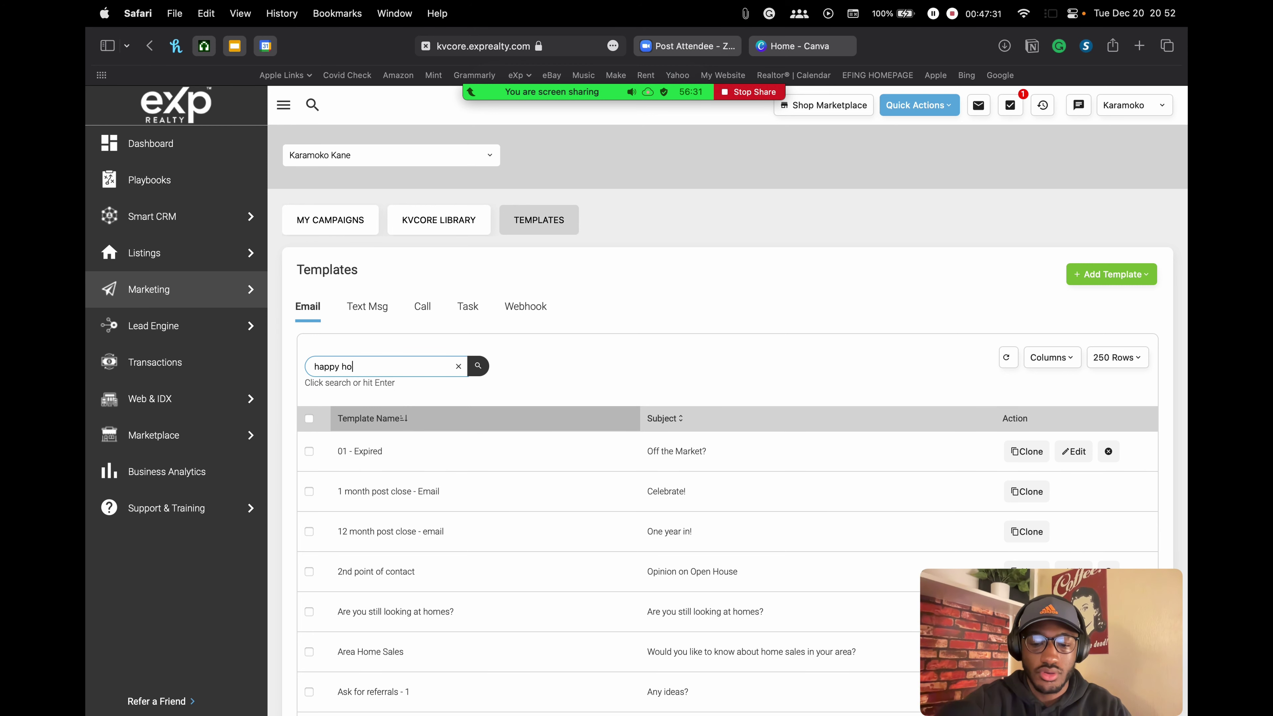
type("liday")
key("Return")
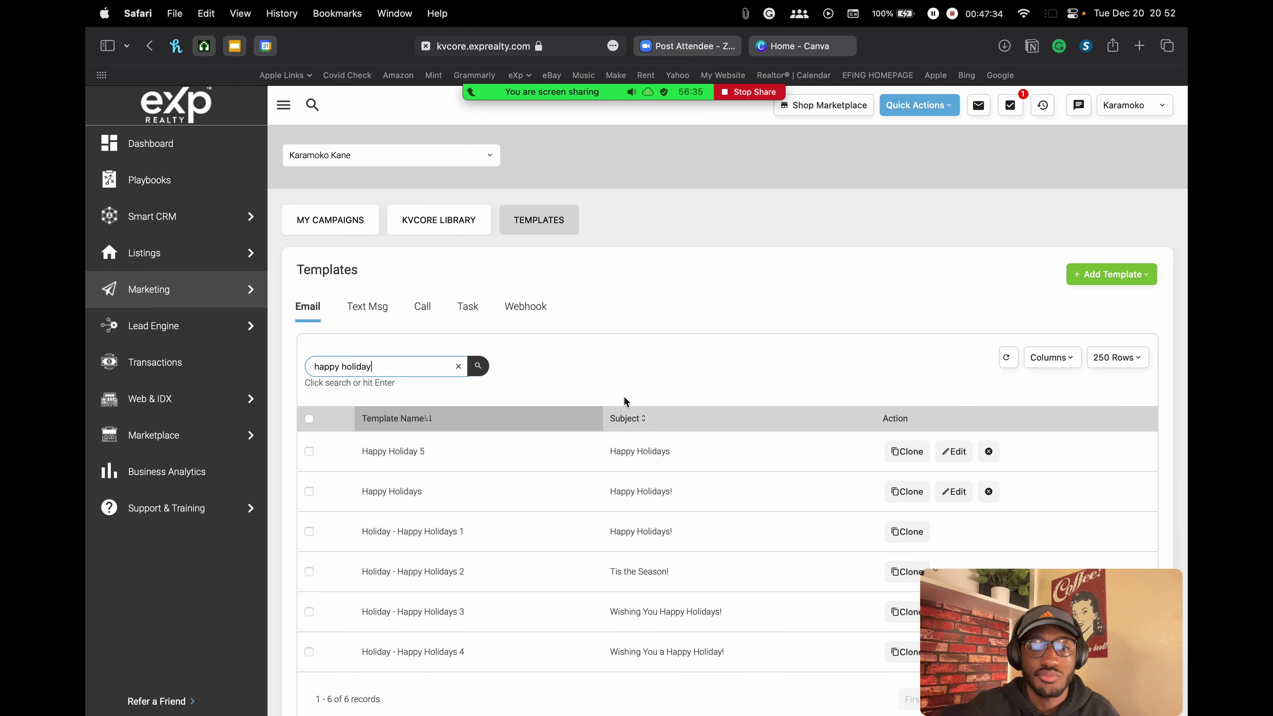
scroll(355, 426, "down", 1)
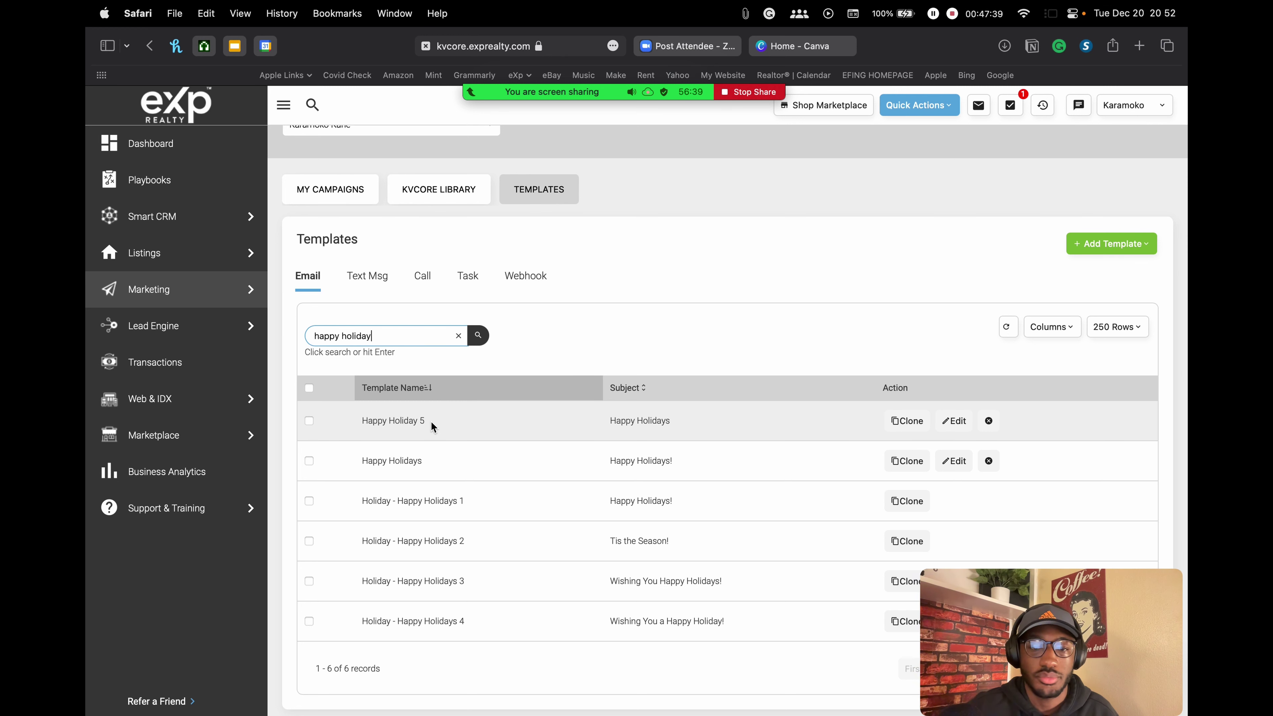
left_click(957, 423)
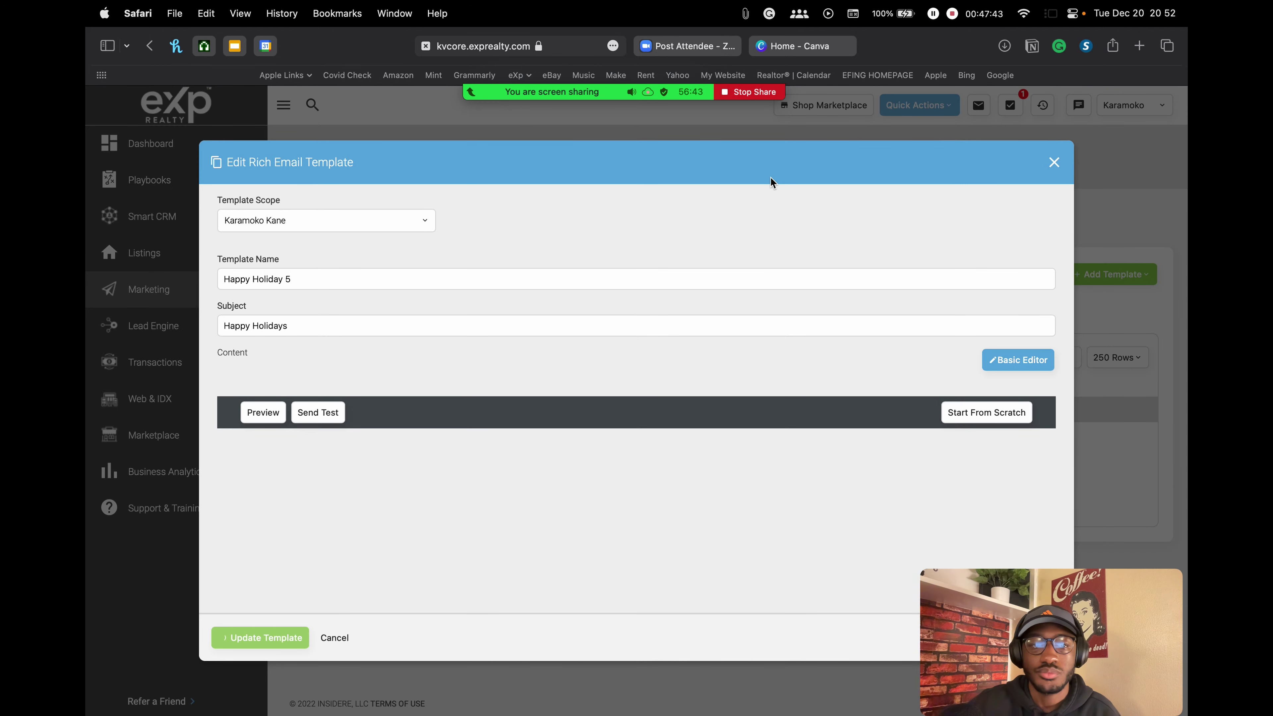
Step: Select the "Find Out How Much Equity You've Built This Year!" button and paste the copied home valuation link as its web page URL
scroll(766, 271, "down", 3)
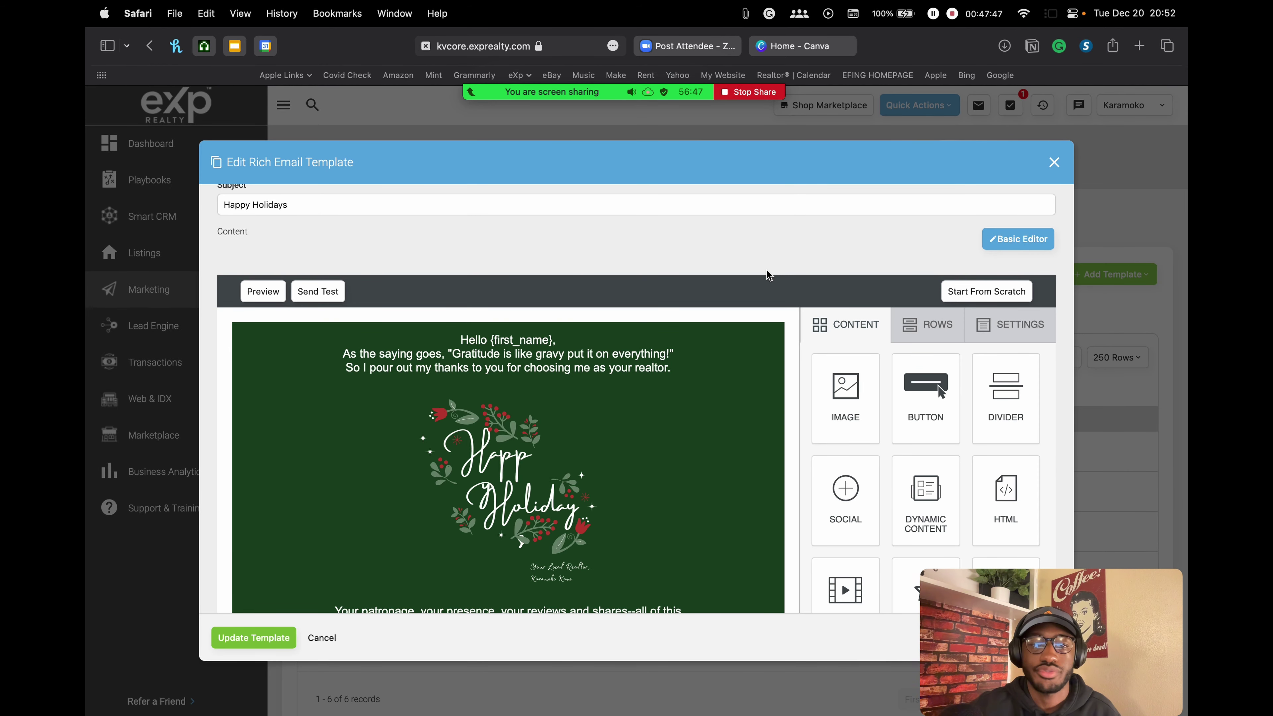
scroll(768, 275, "down", 5)
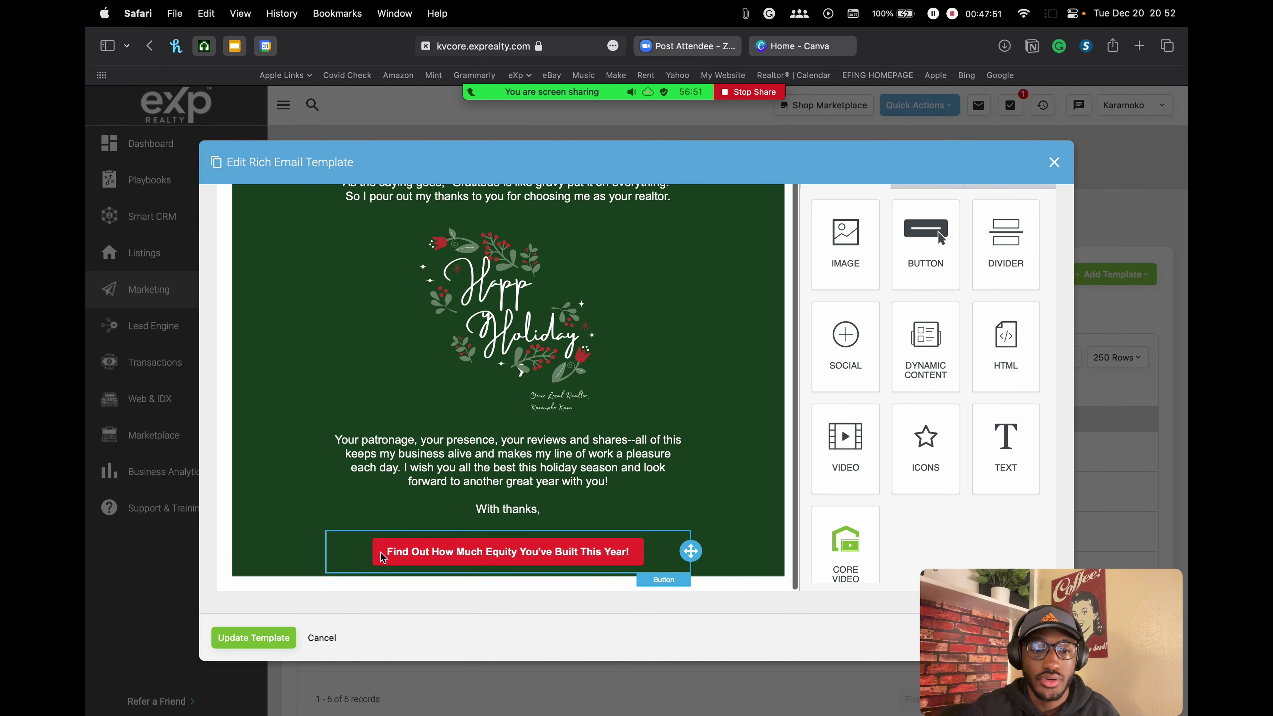
left_click(380, 552)
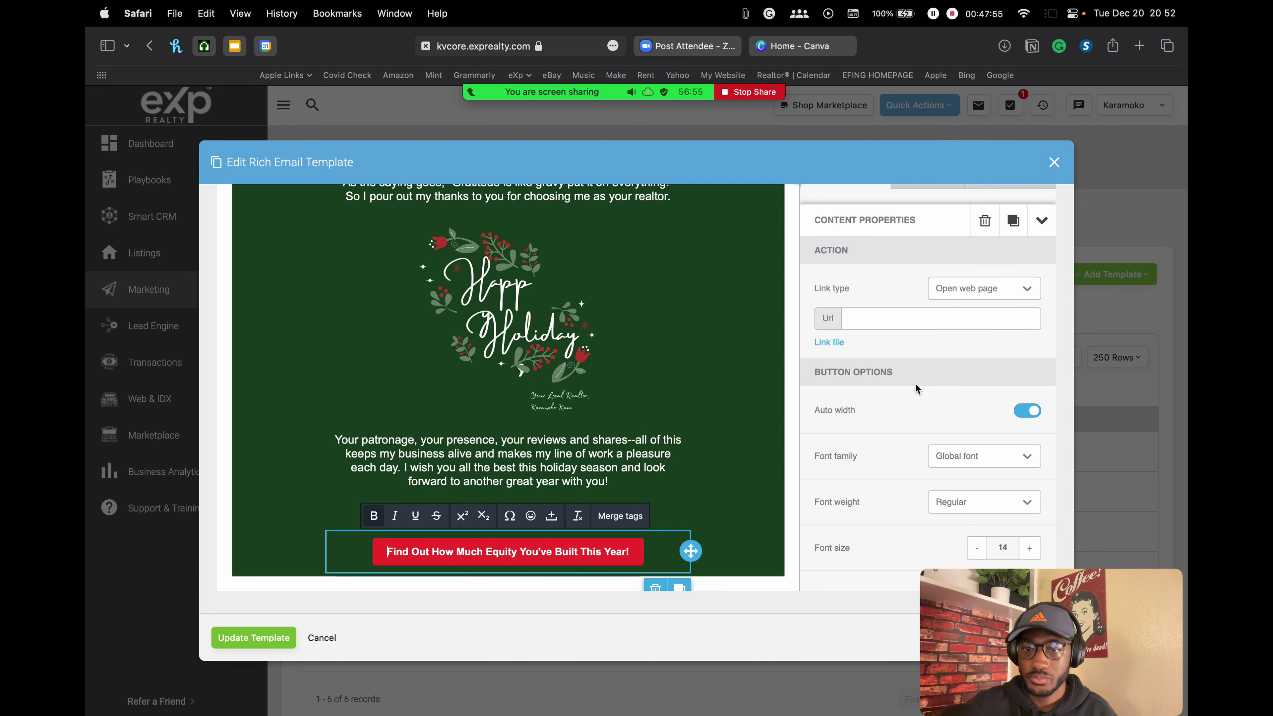
left_click(850, 317)
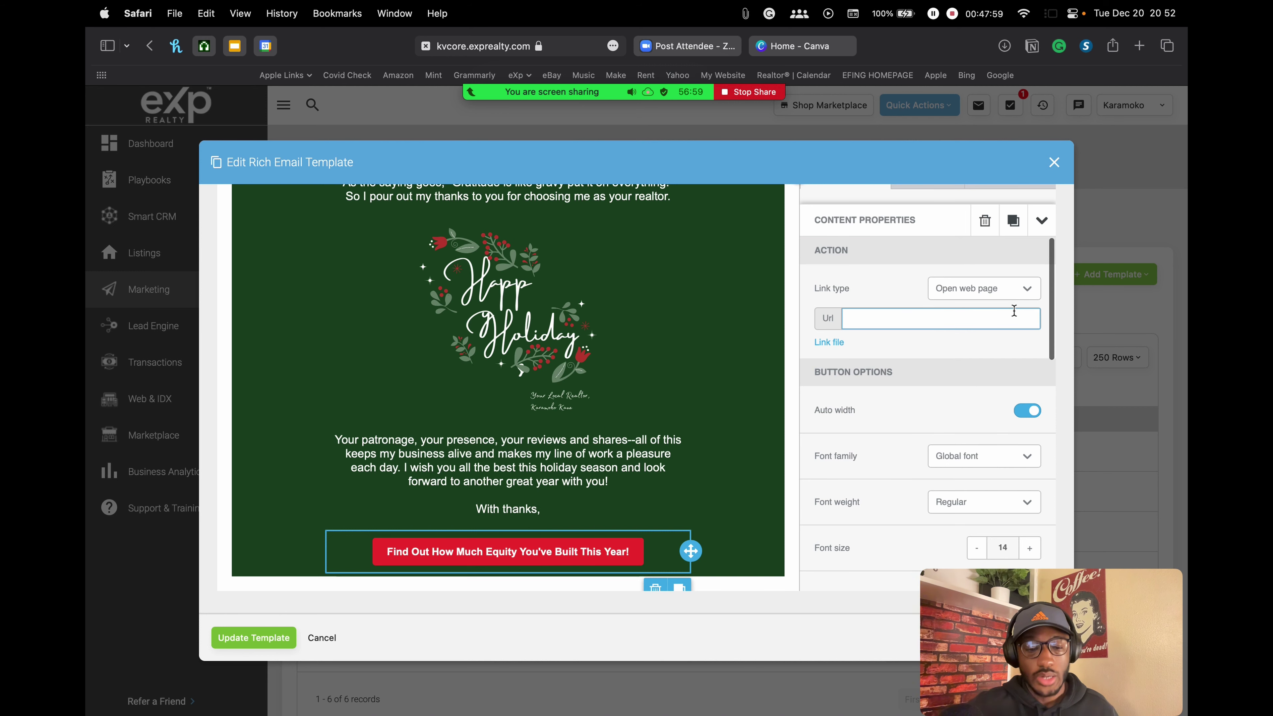
key("cmd+v")
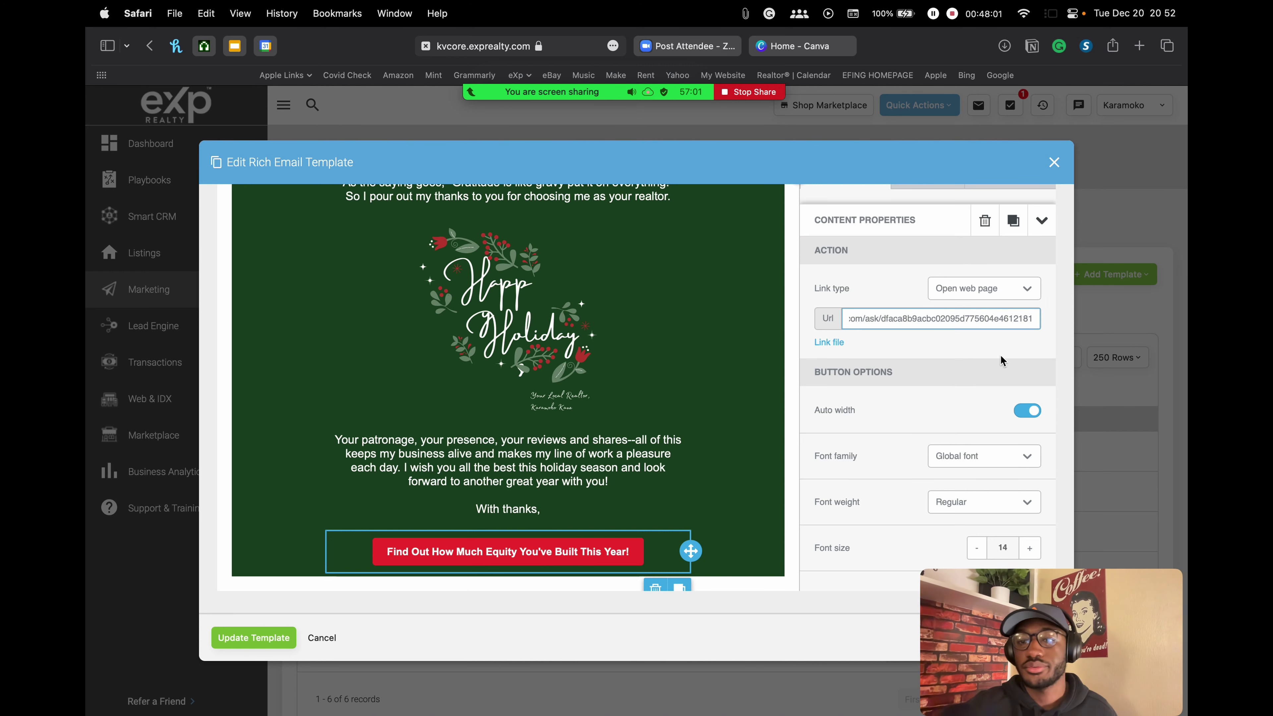
left_click(1008, 349)
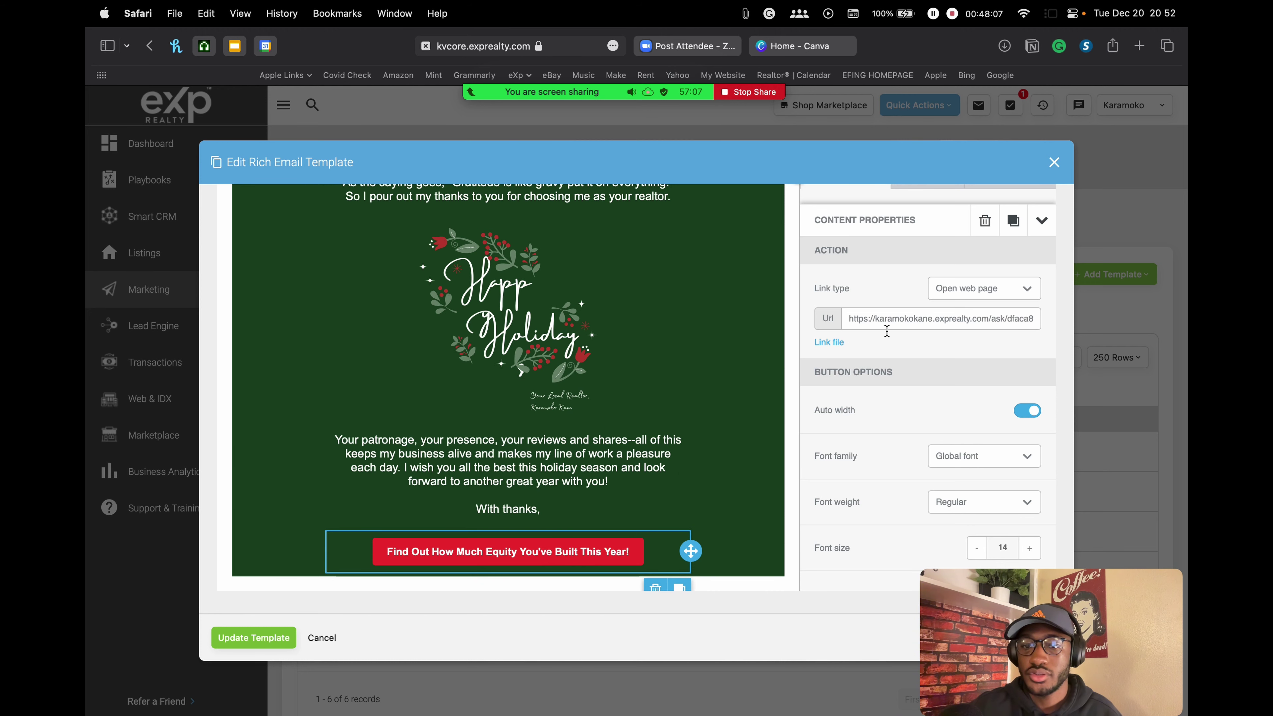
Step: Review the holiday email's layout from the greeting and holiday image down to the linked equity button
scroll(736, 354, "down", 1)
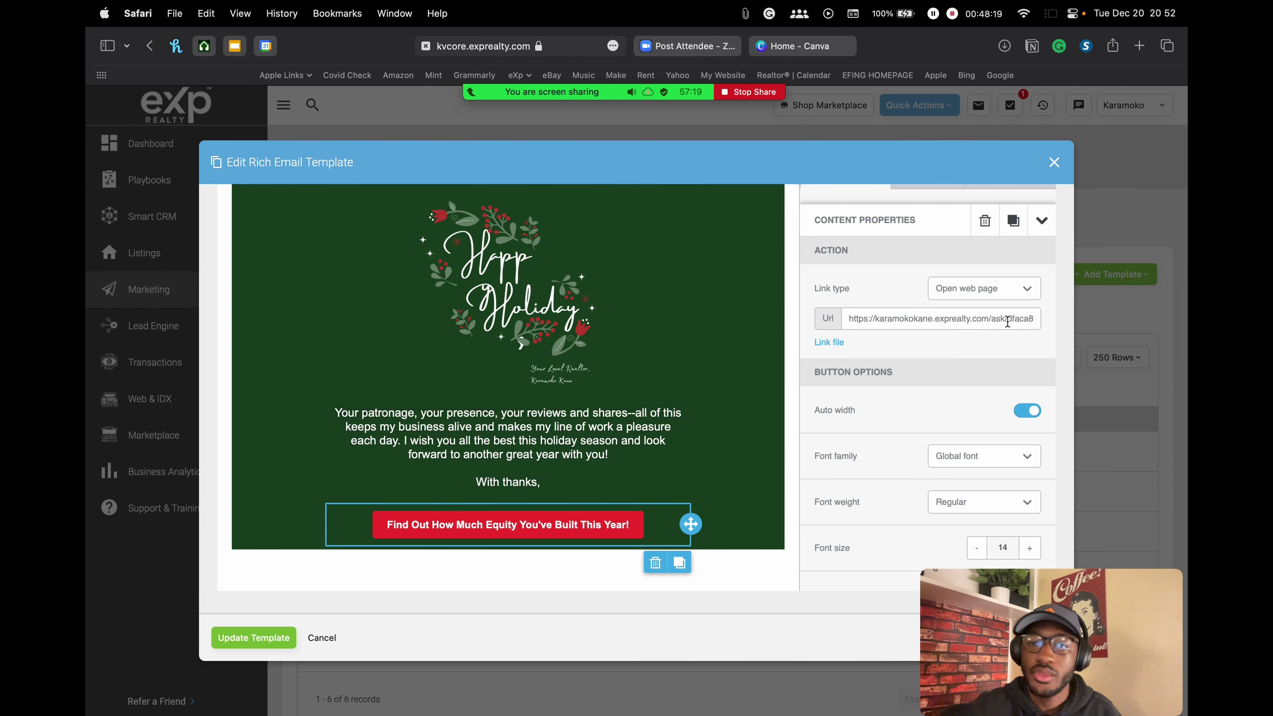
scroll(880, 373, "down", 1)
scroll(877, 375, "up", 1)
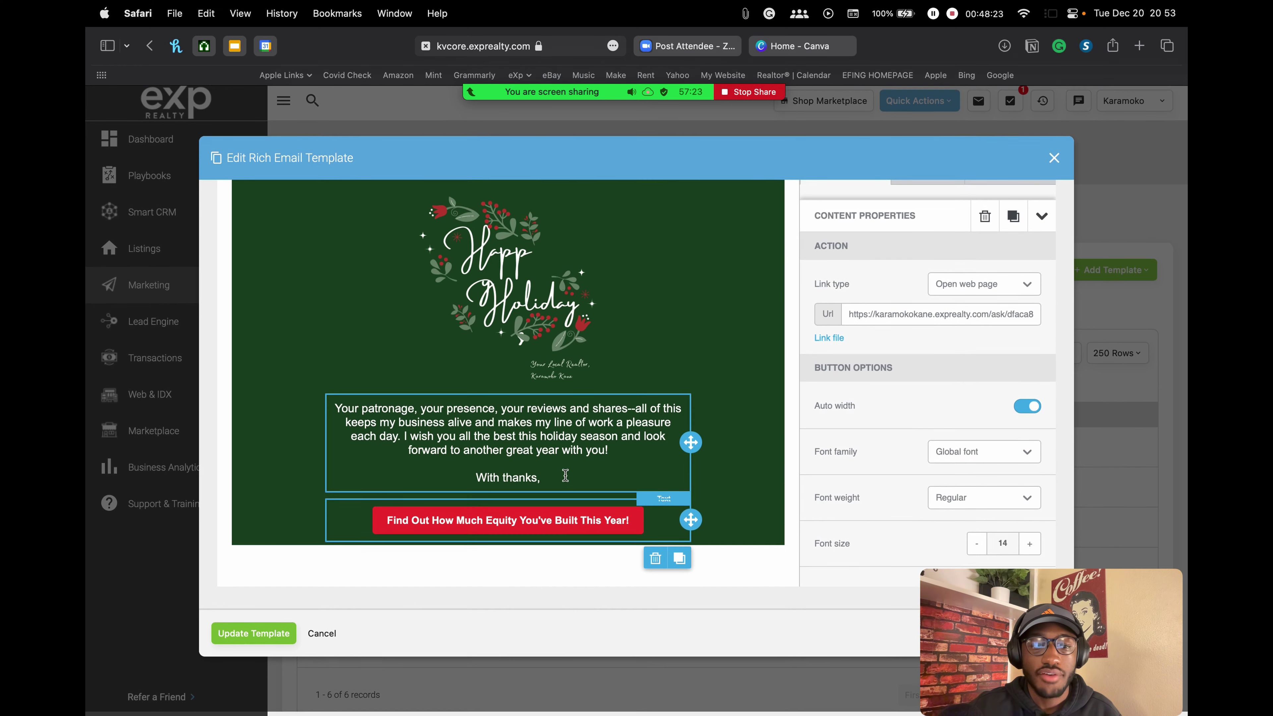
scroll(652, 466, "up", 10)
scroll(735, 393, "down", 2)
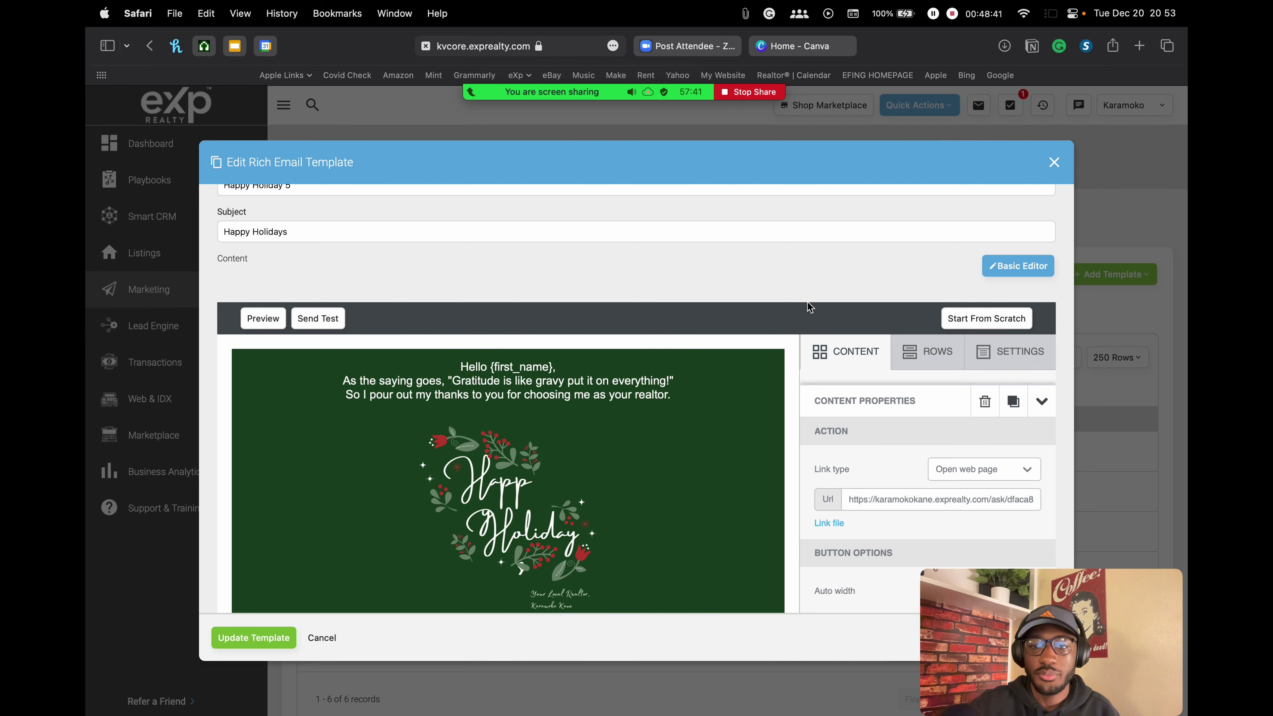
scroll(775, 459, "down", 5)
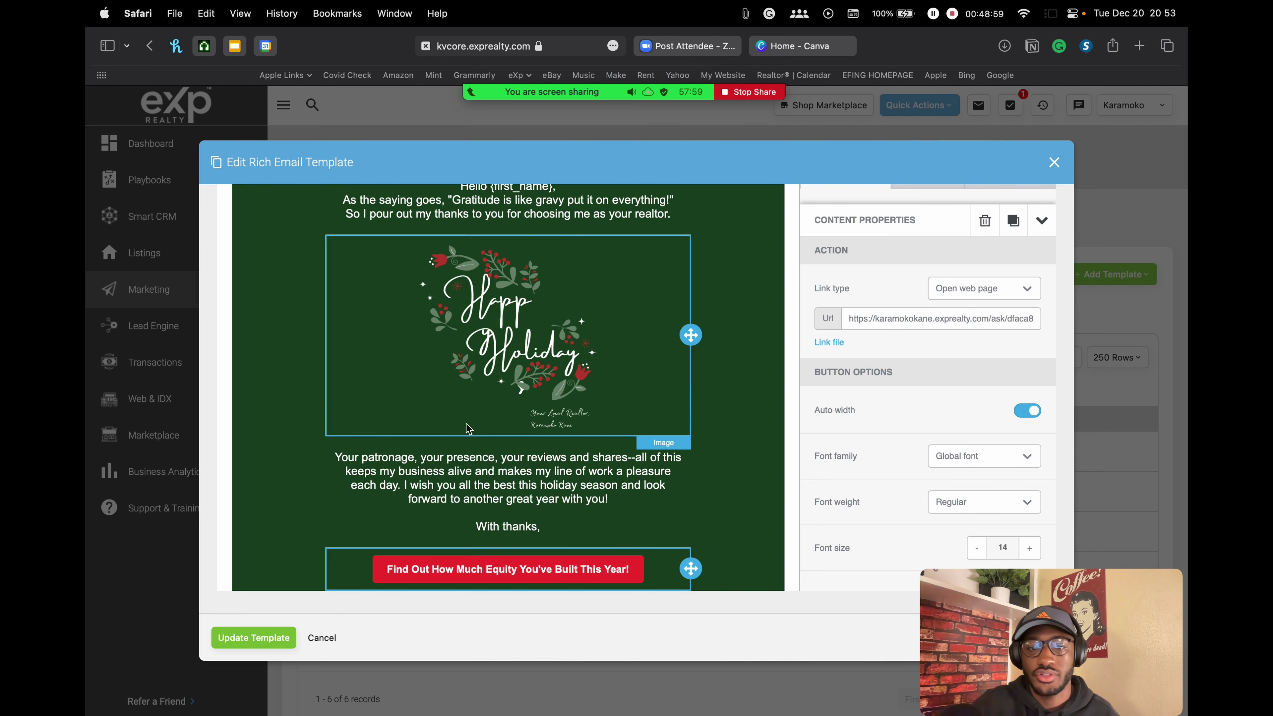
scroll(647, 421, "up", 2)
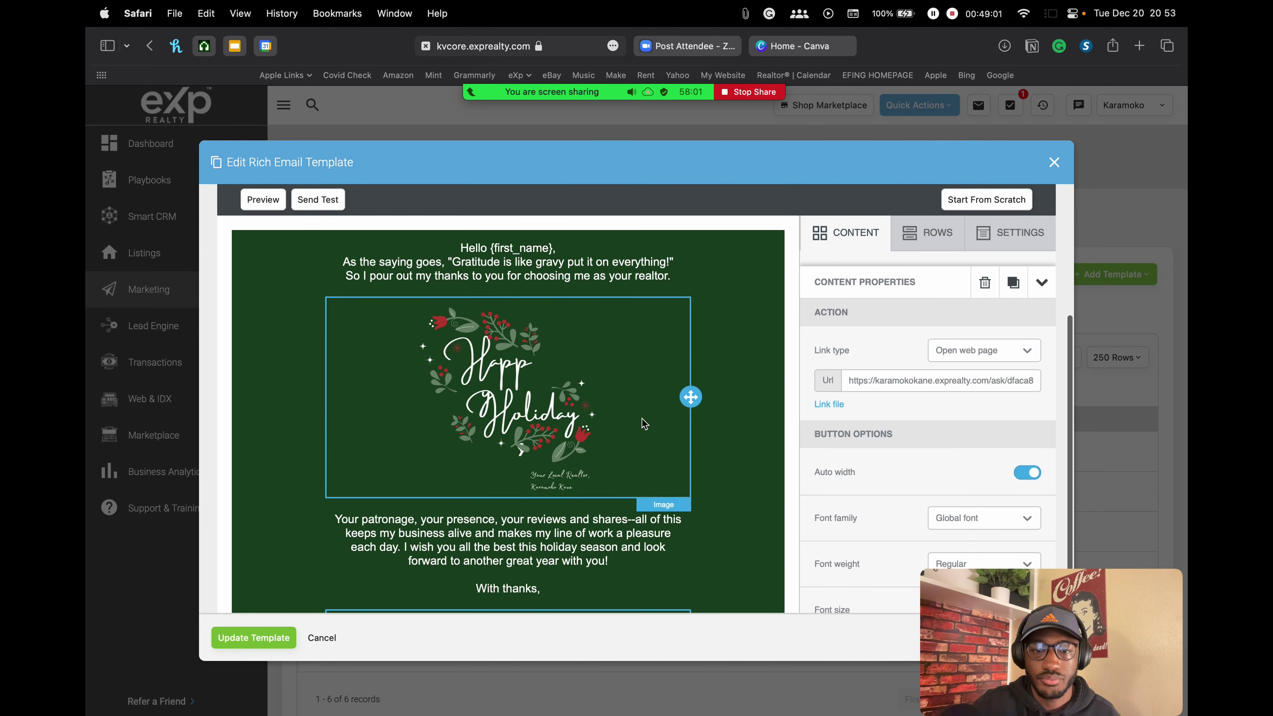
scroll(644, 418, "down", 4)
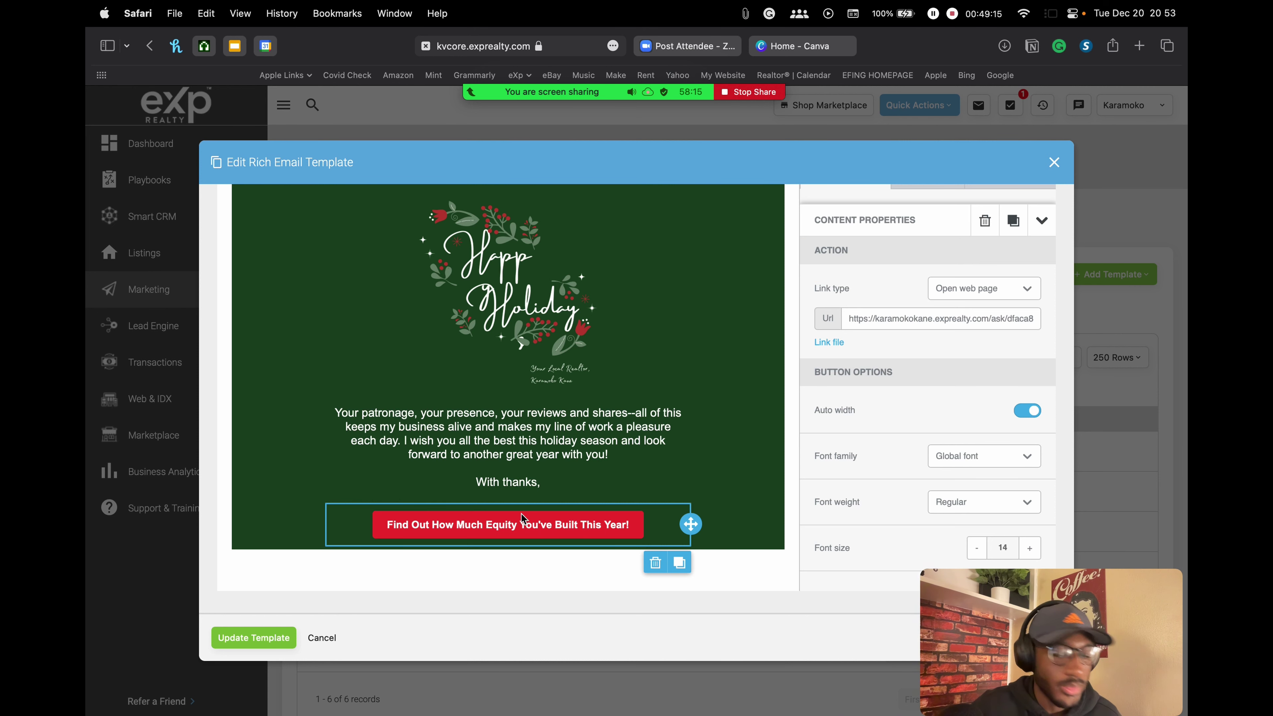
scroll(882, 266, "up", 4)
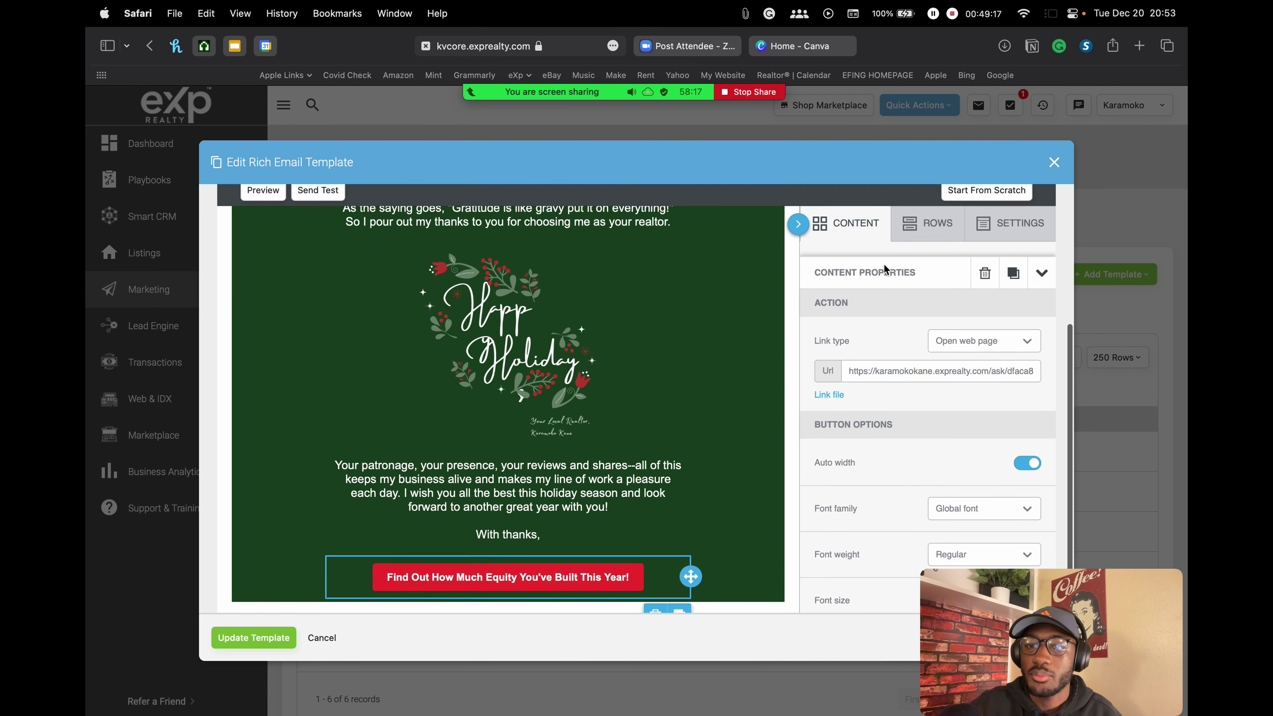
scroll(673, 488, "down", 4)
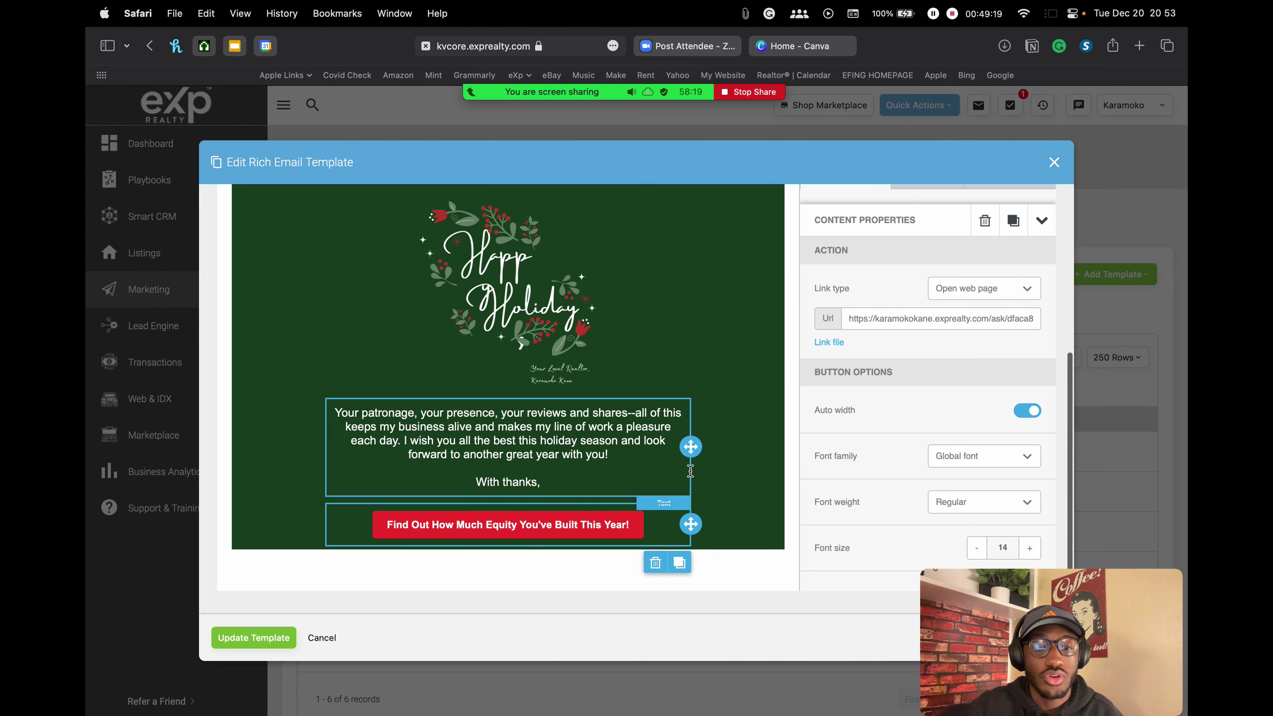
scroll(932, 251, "up", 3)
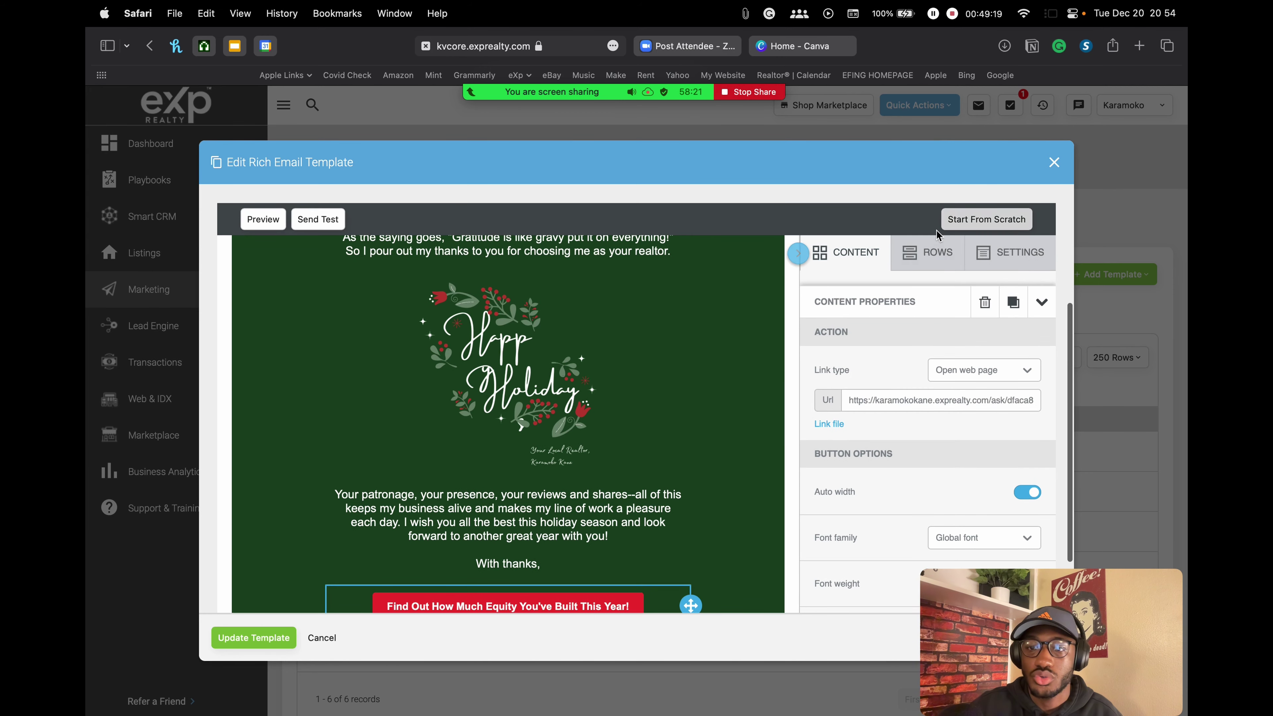
Step: Add an empty single-column row directly beneath the equity button in the email
left_click(929, 252)
scroll(873, 257, "down", 2)
mouse_move(873, 257)
left_mouse_down()
mouse_move(919, 243)
mouse_move(889, 301)
mouse_move(563, 572)
left_mouse_up()
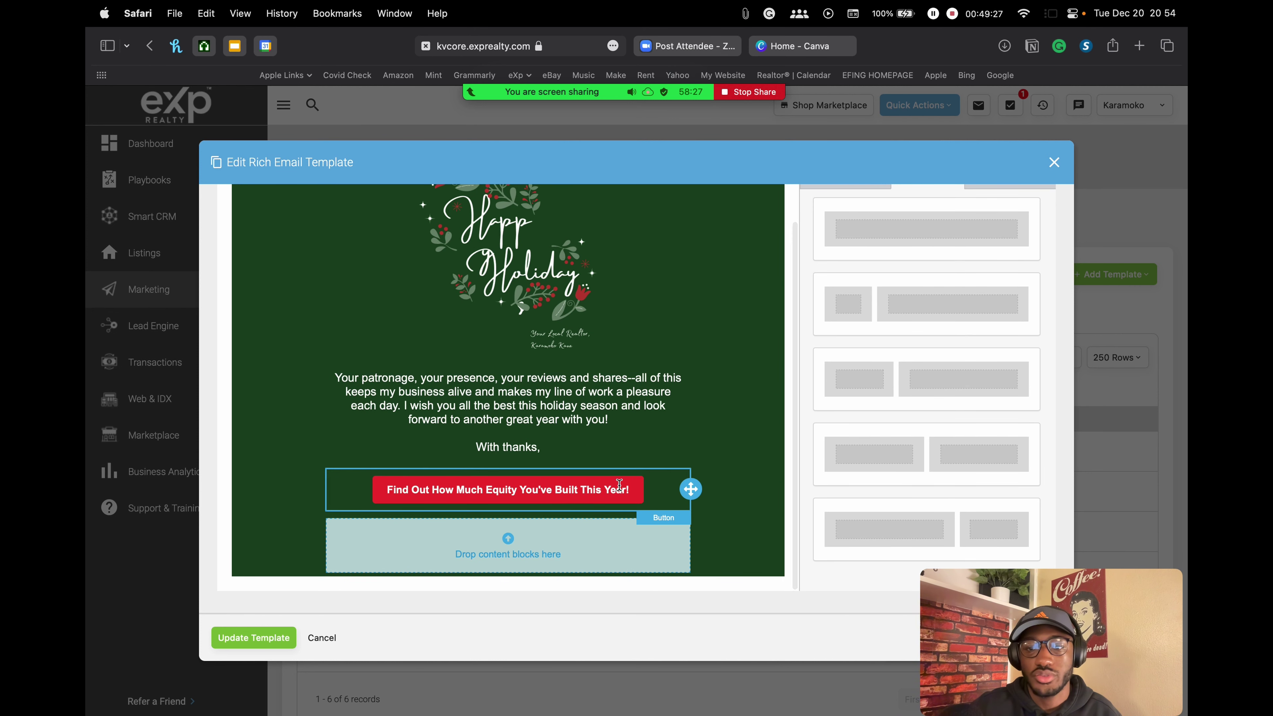
scroll(912, 315, "up", 2)
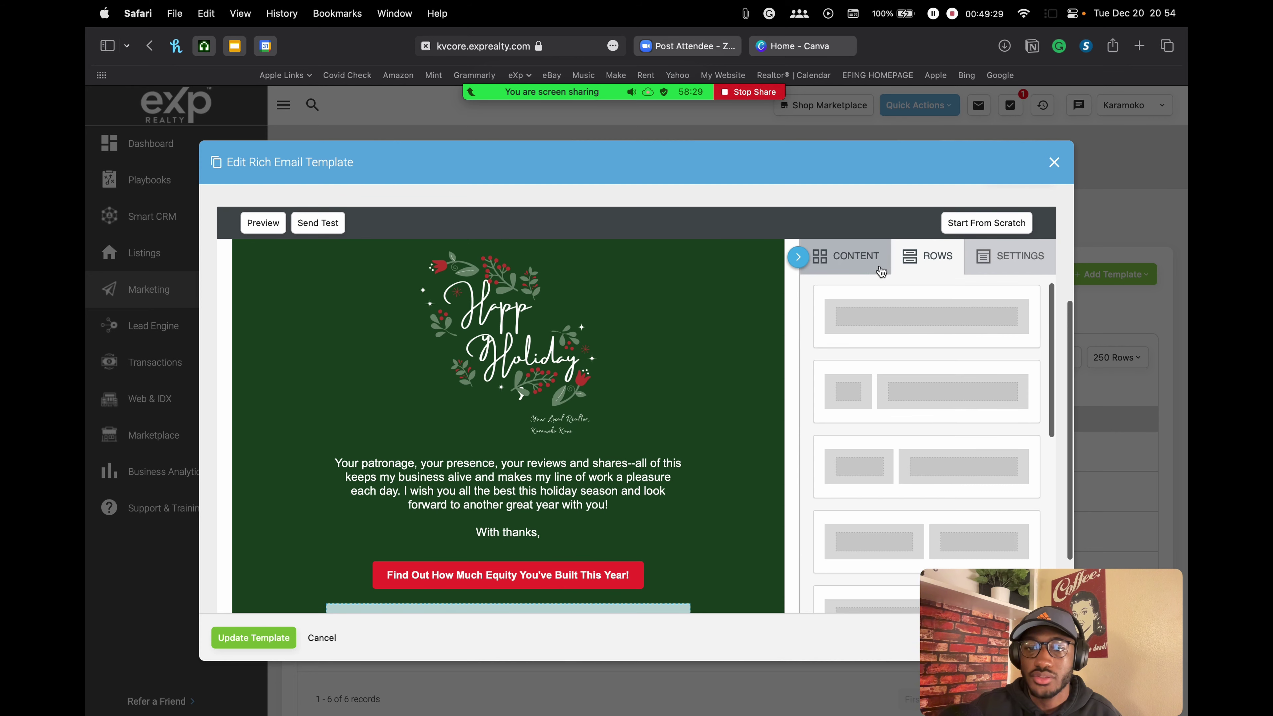
Step: Place a Text content block in the empty row beneath the equity button
left_click(846, 237)
scroll(443, 455, "down", 2)
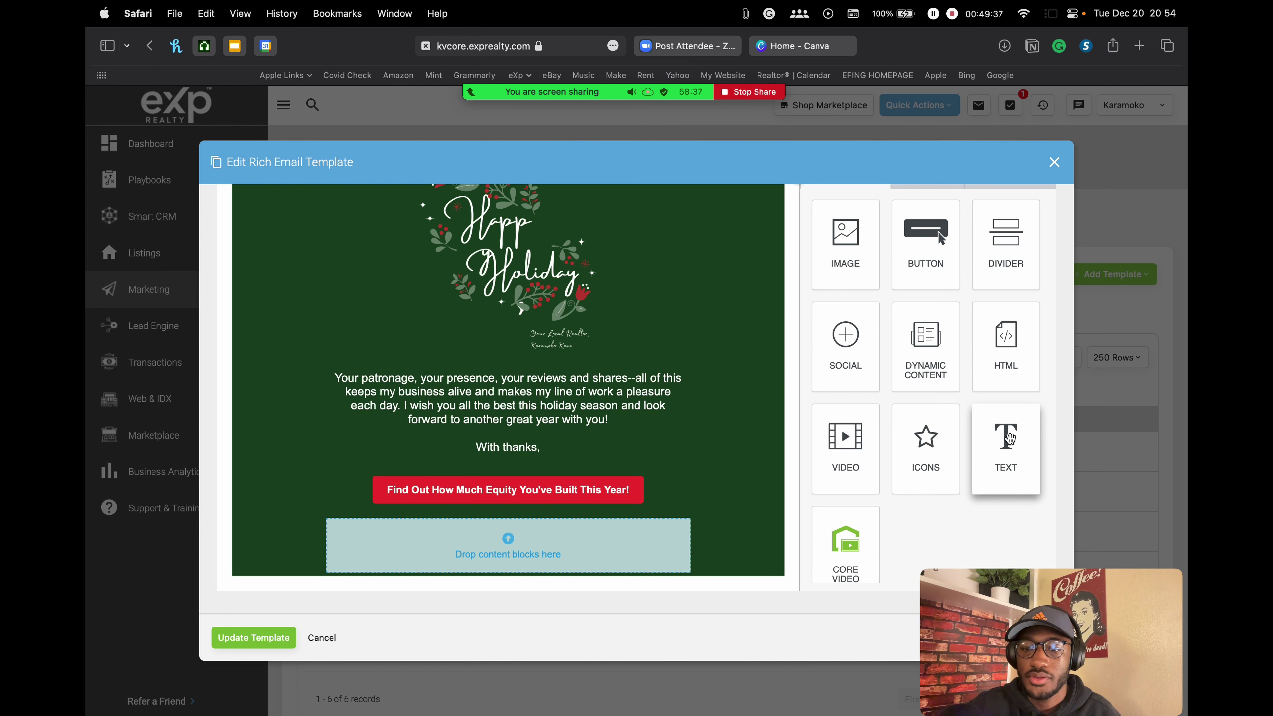
left_click_drag(1011, 437, 490, 544)
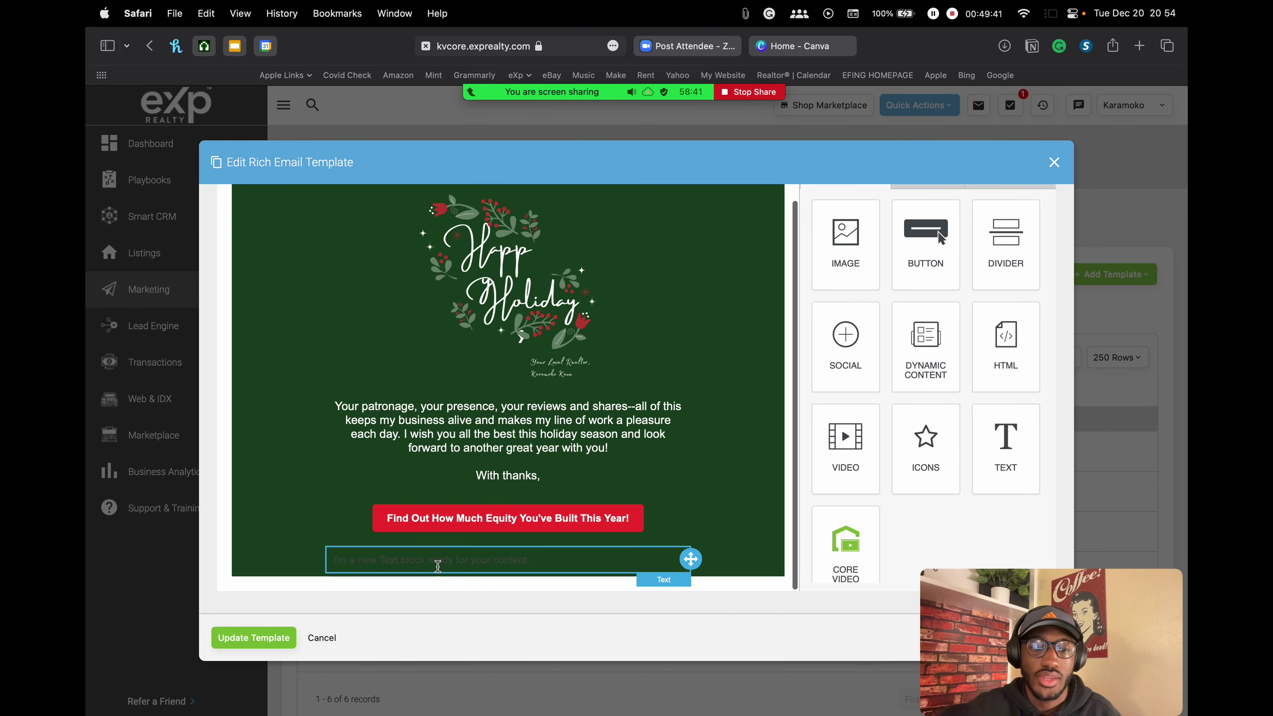
Step: Replace the new text block's placeholder with the agent's email signature, including contact details, site references and the legal disclaimer
left_click(437, 565)
left_click(496, 562)
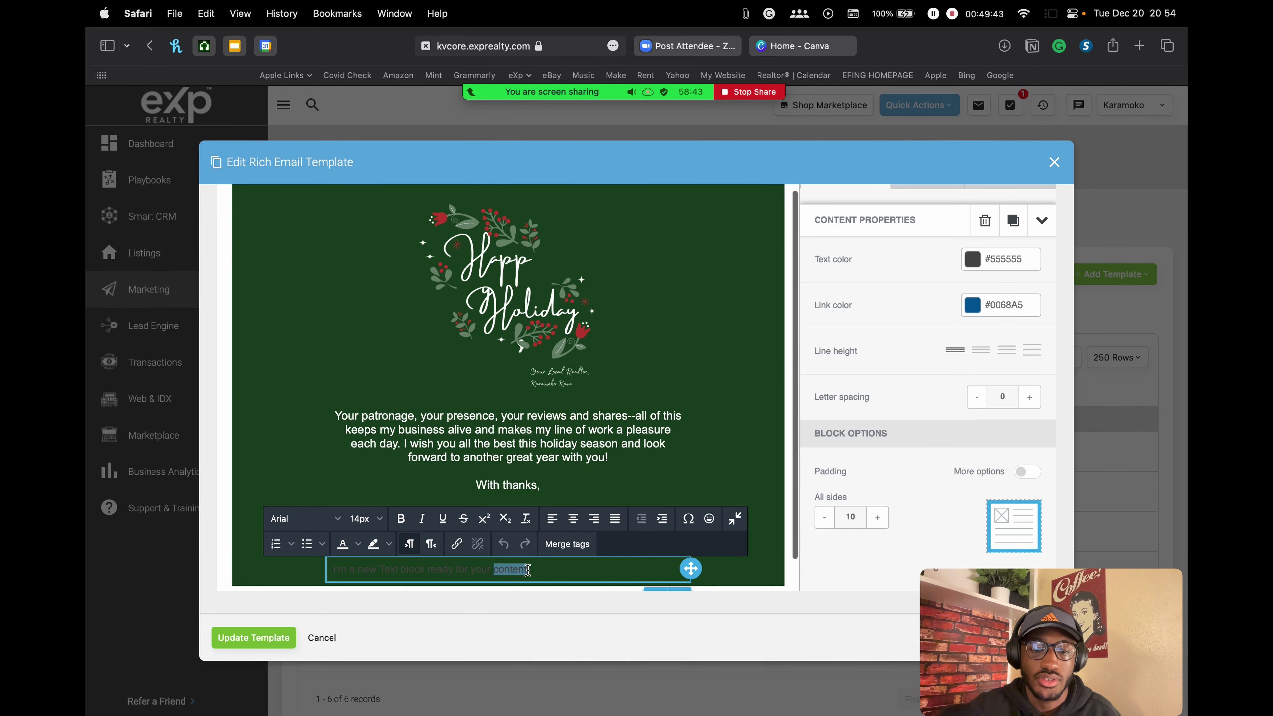
left_click(545, 569)
type("Karamoko Kane Real Estate Agent at eXp Realty")
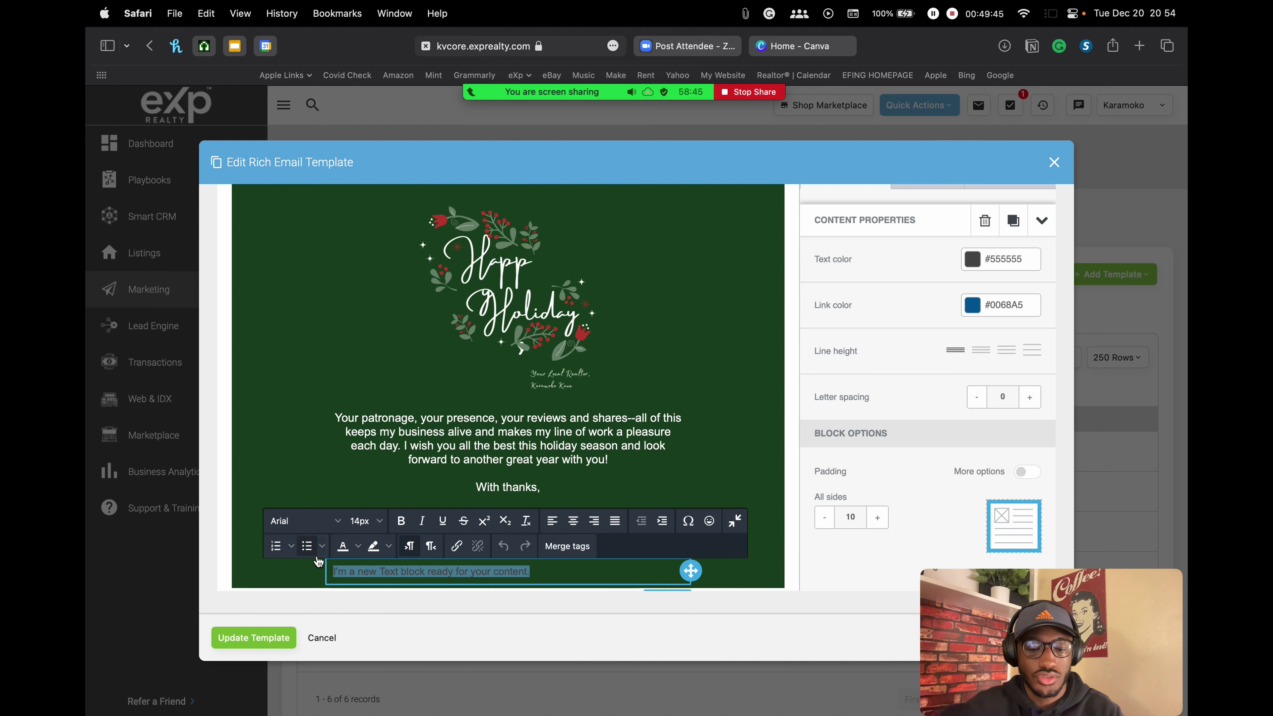
scroll(490, 457, "down", 4)
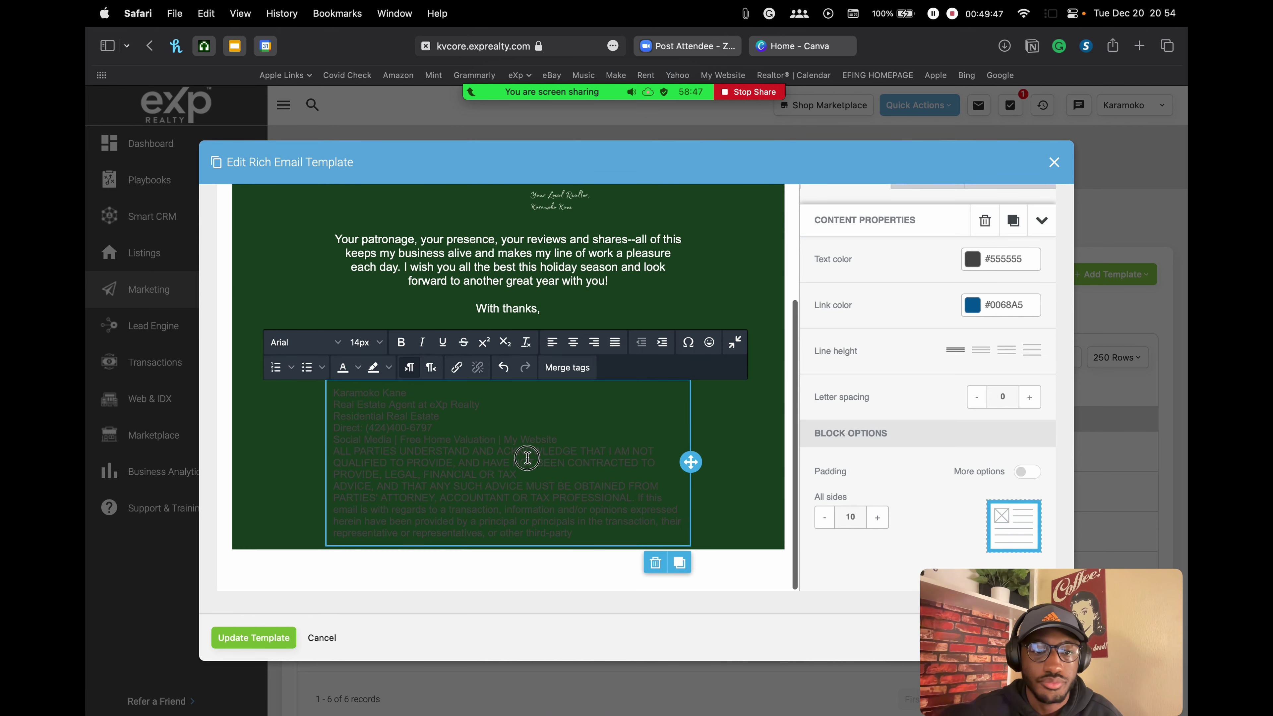
Step: Change the colour of the entire signature and disclaimer text to white
mouse_move(338, 394)
left_mouse_down()
mouse_move(671, 451)
mouse_move(679, 521)
mouse_move(647, 533)
left_mouse_up()
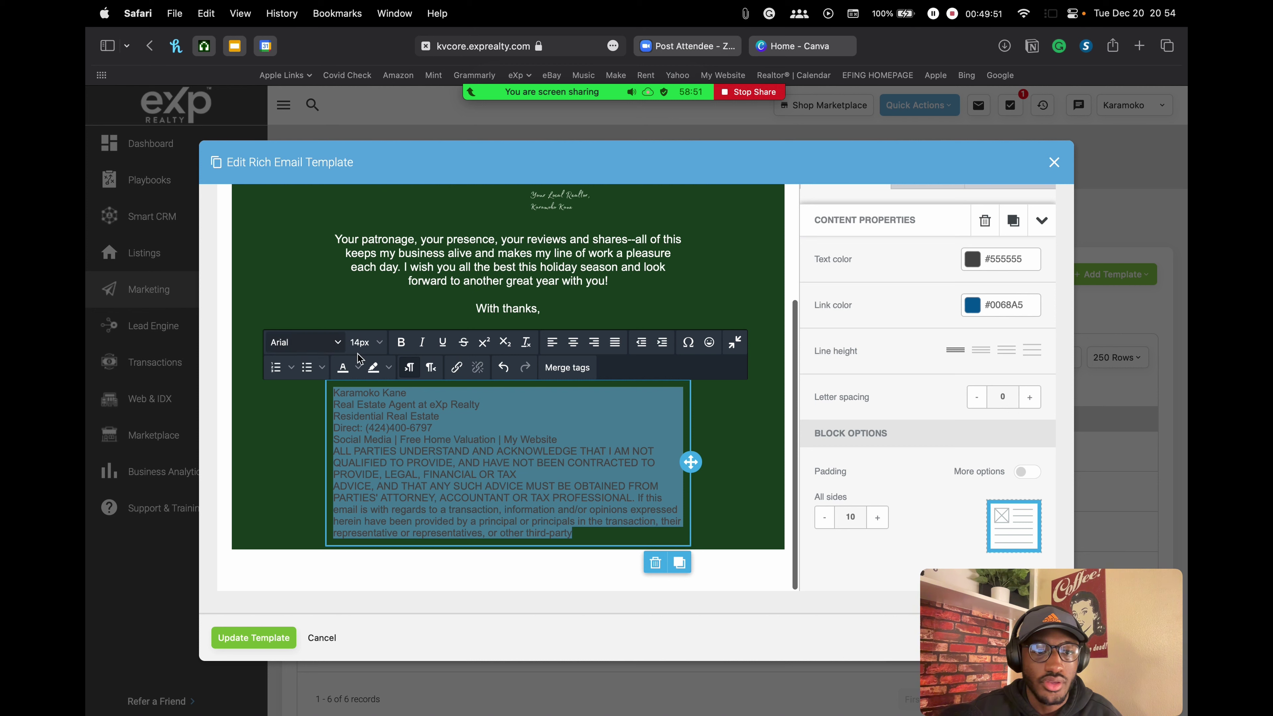
left_click(358, 366)
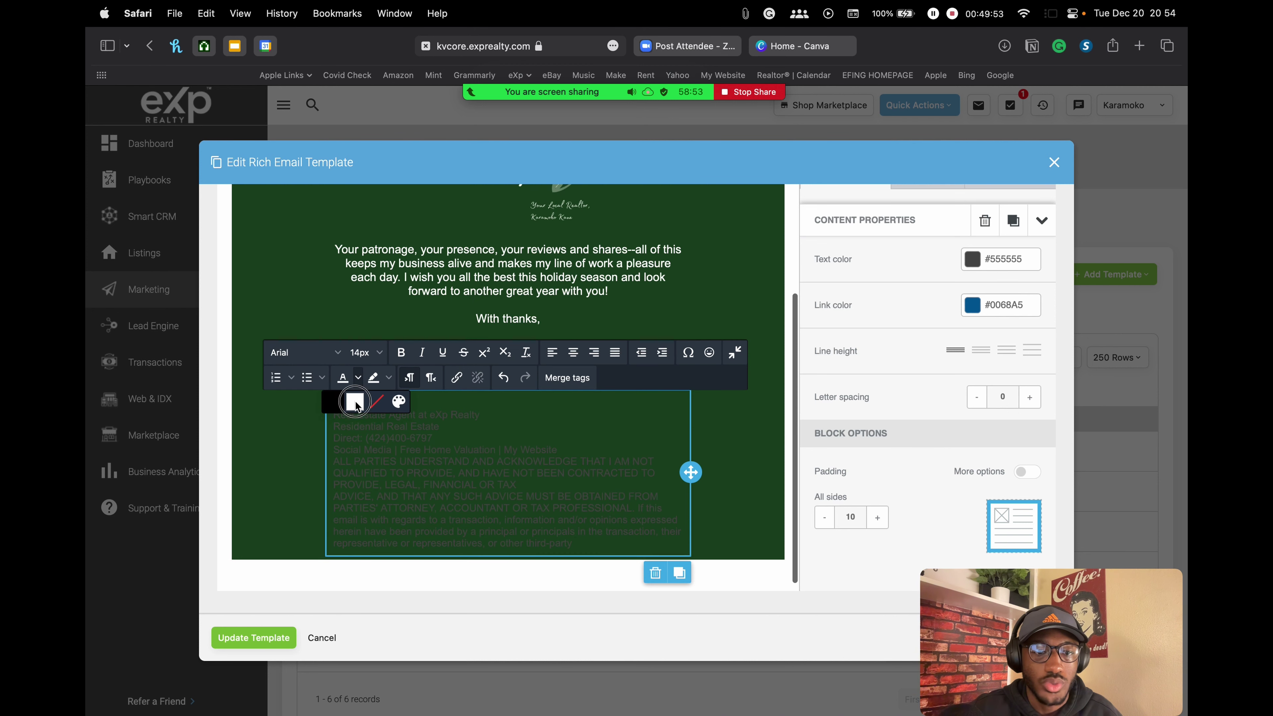
left_click(354, 401)
Step: Set the font size of the entire signature and disclaimer text to 11px
left_click(368, 353)
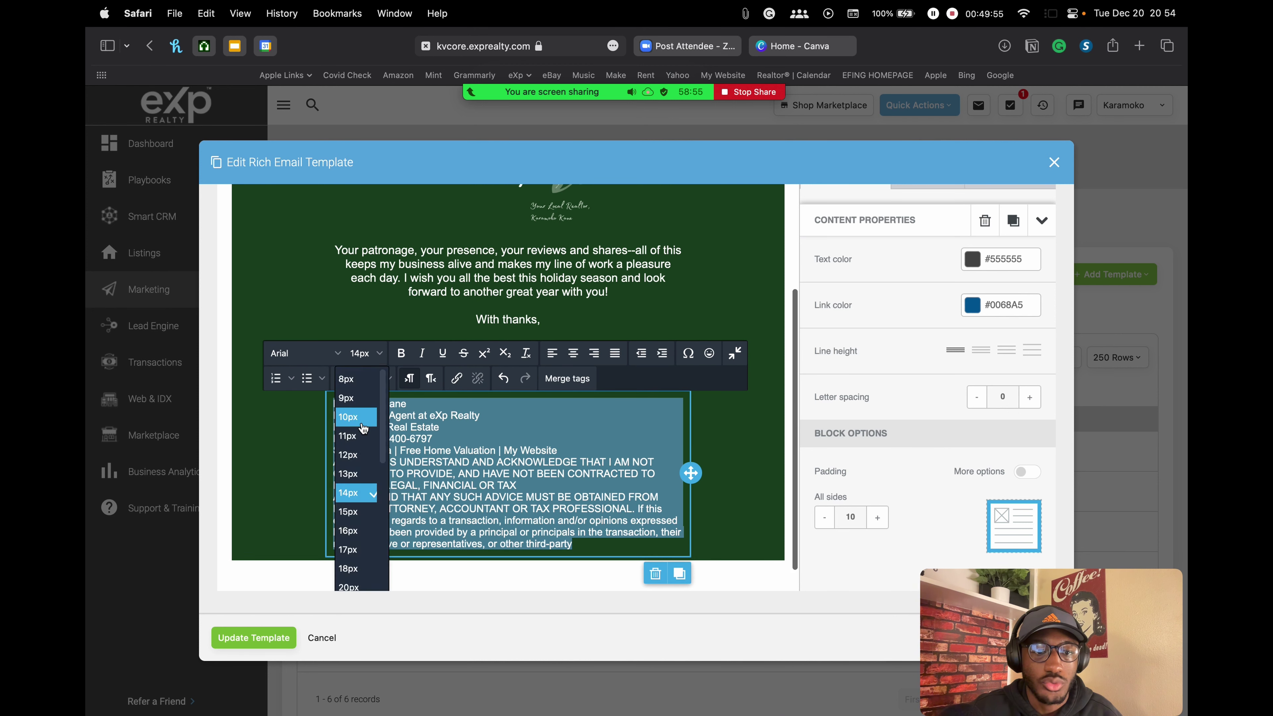
left_click(357, 454)
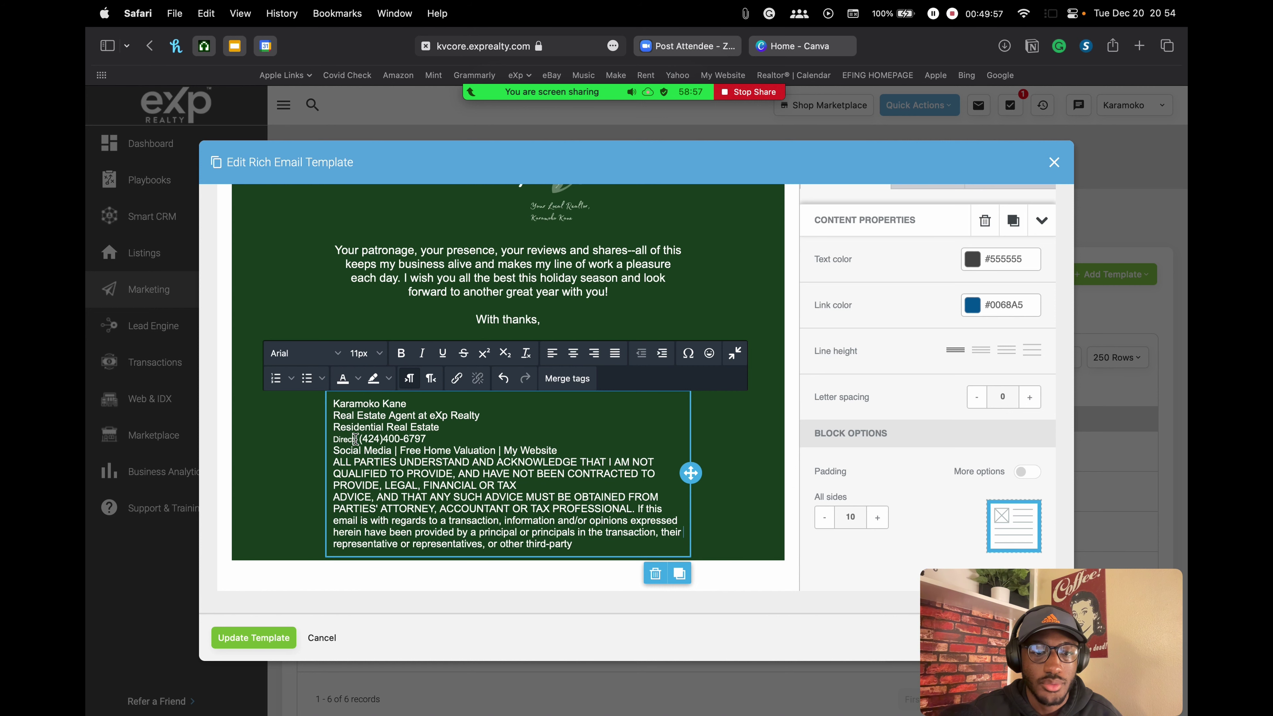
left_click_drag(333, 403, 609, 555)
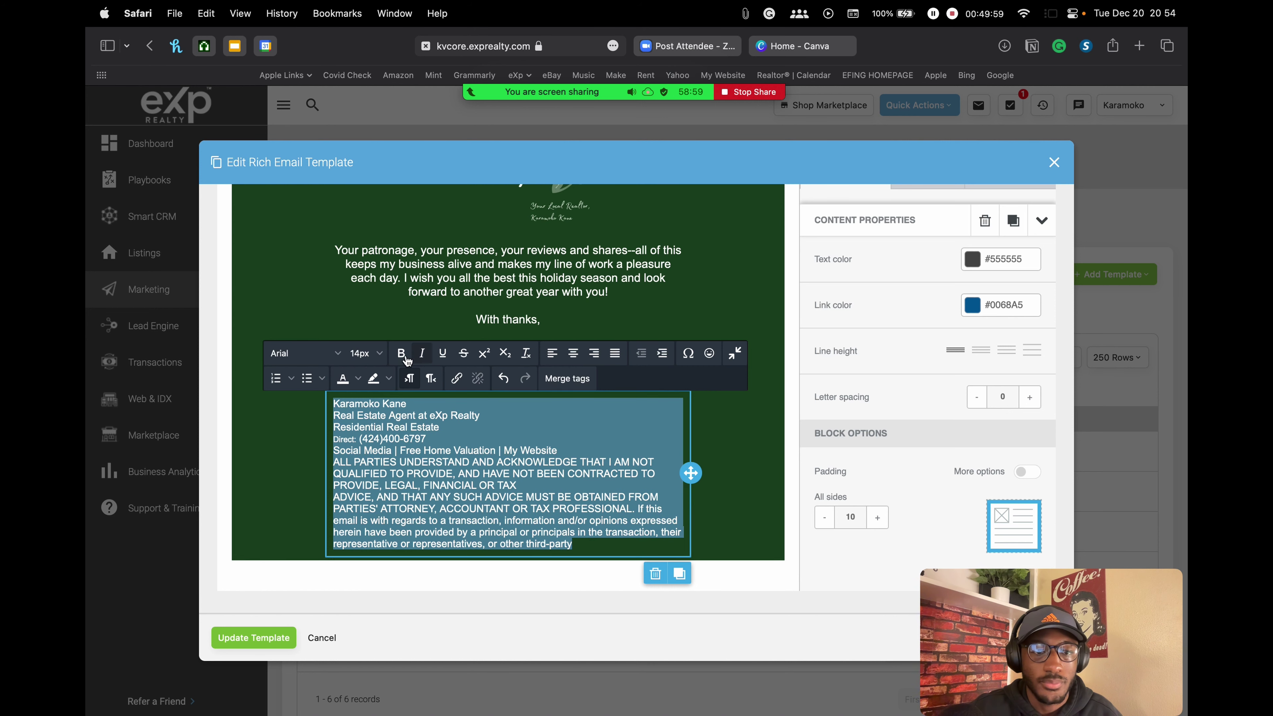
left_click(375, 357)
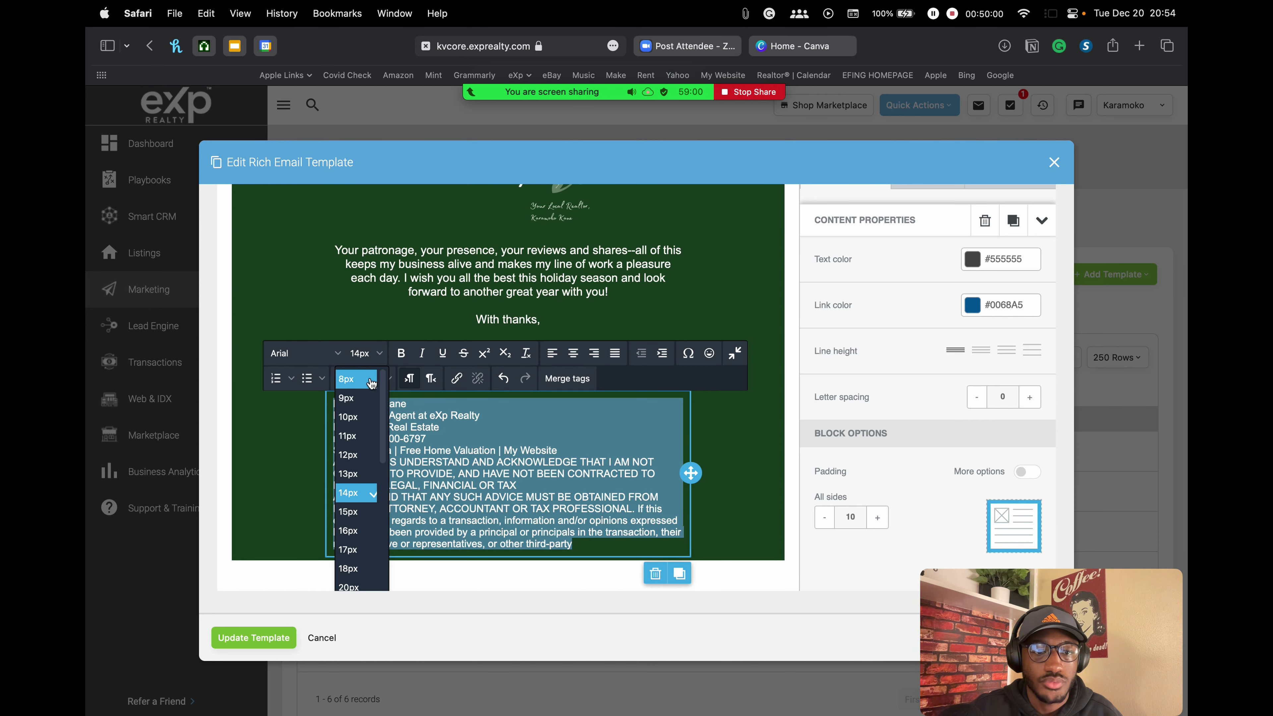
left_click(350, 435)
Step: Try to raise the signature block's font size to 12px
left_click(366, 389)
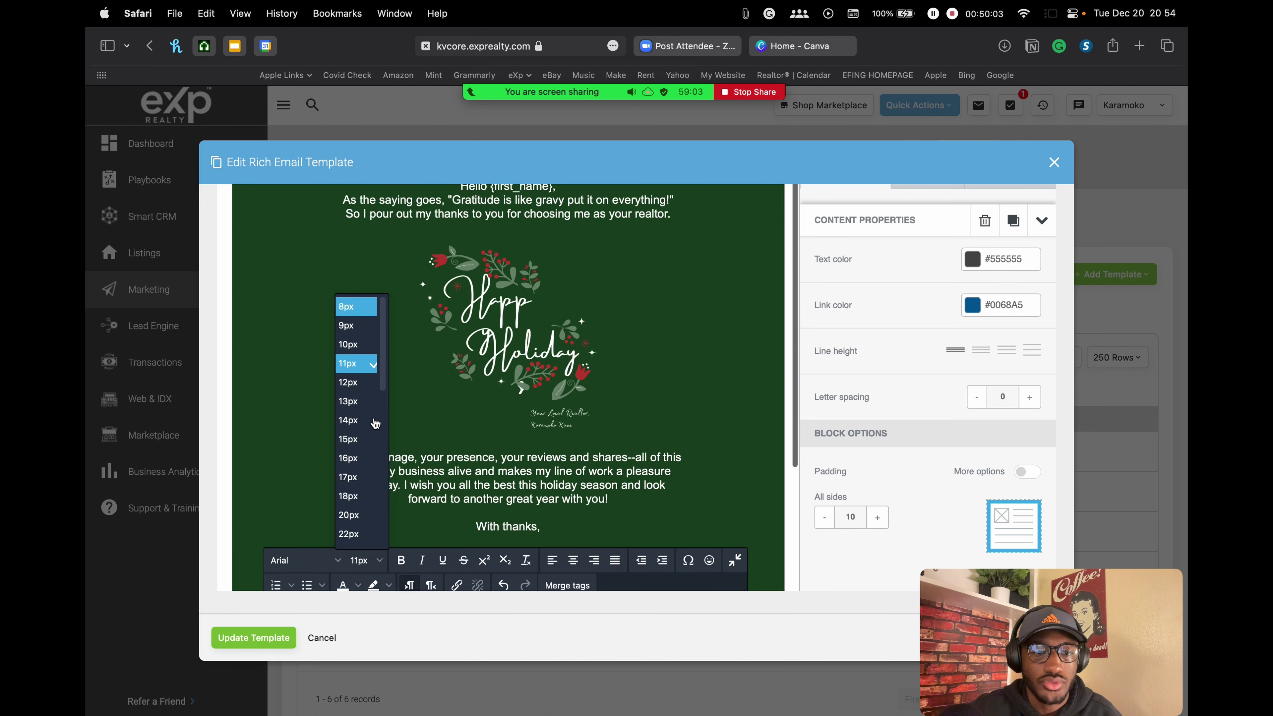
left_click(378, 392)
scroll(386, 393, "down", 4)
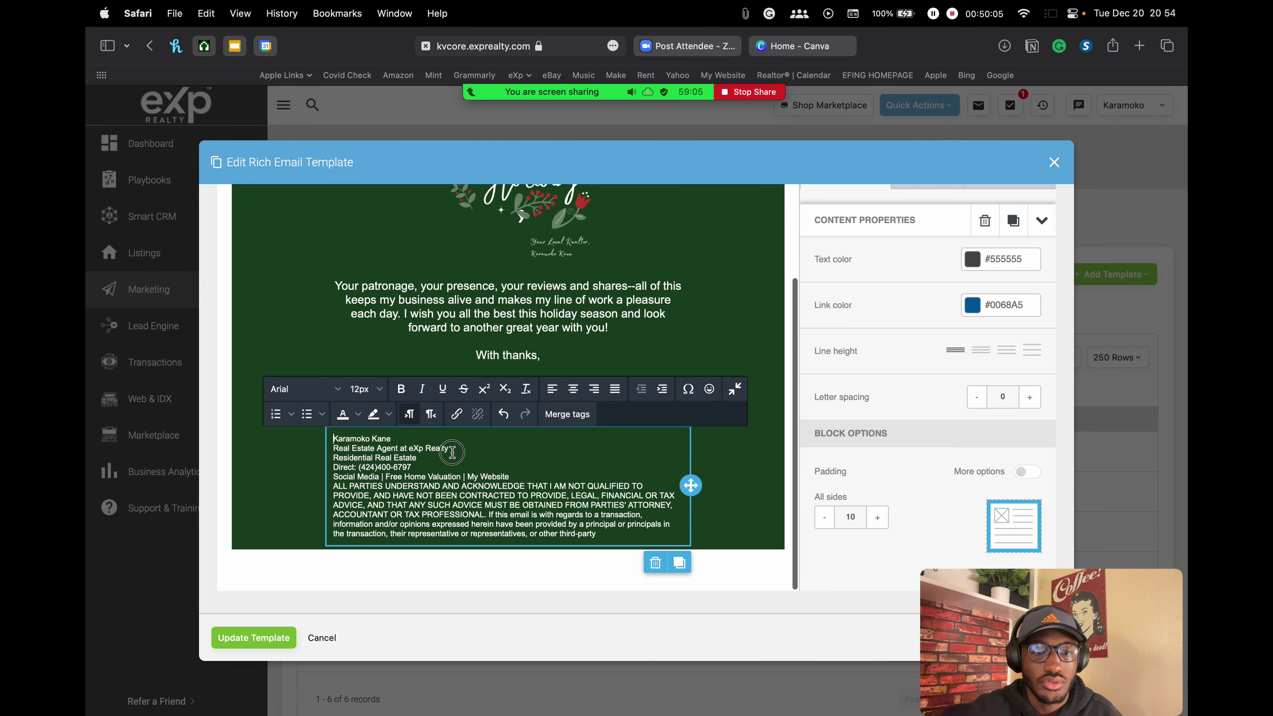
left_click(342, 439)
left_click_drag(342, 439, 600, 533)
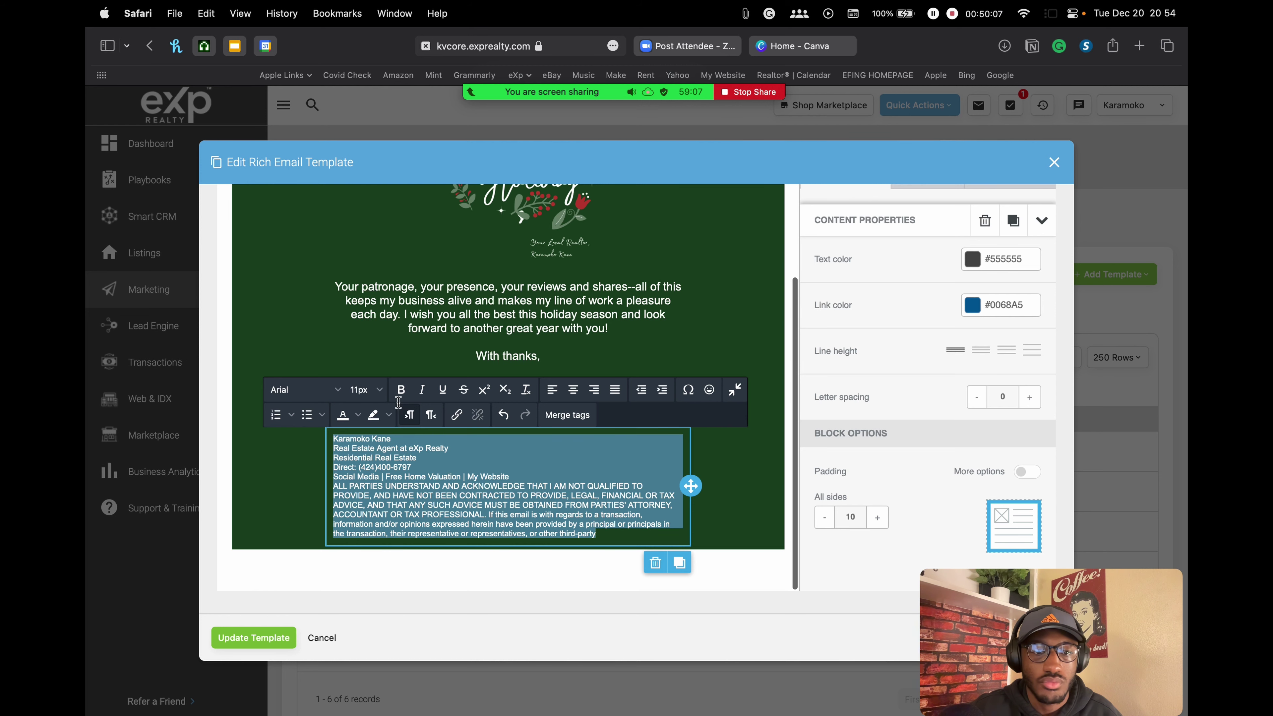
left_click(366, 389)
left_click(366, 383)
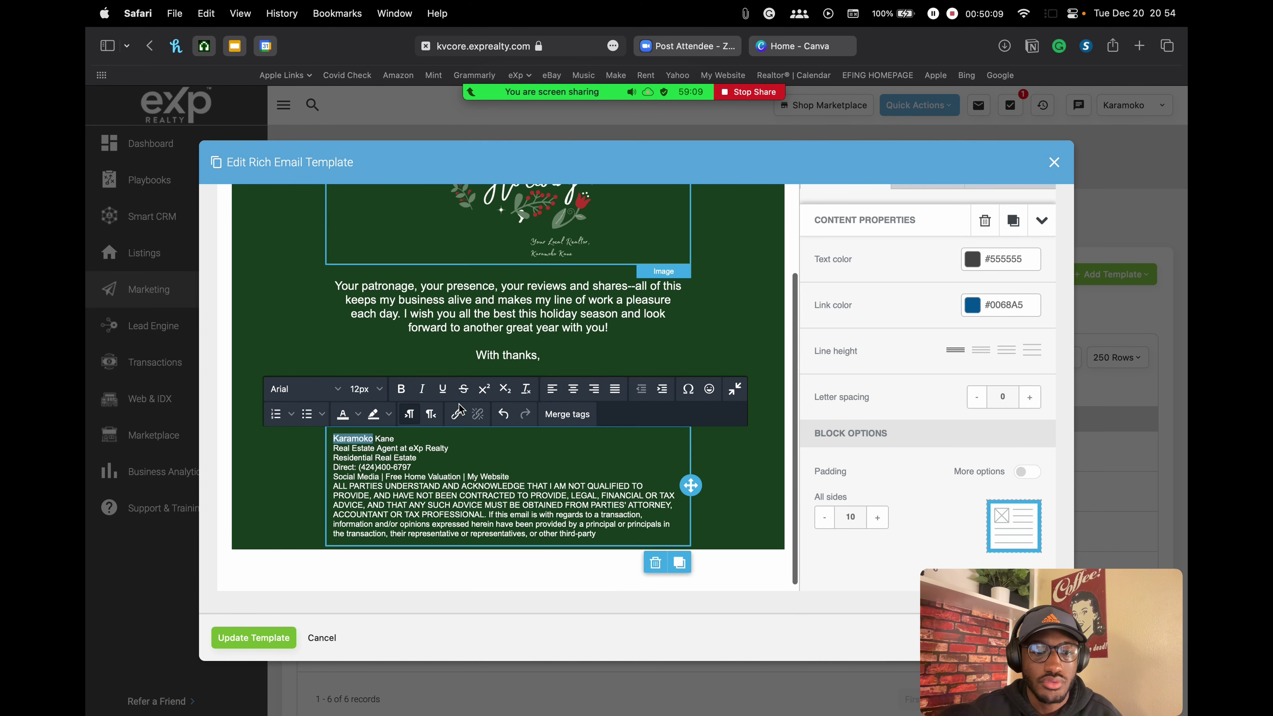
Step: Recolour the entire signature and disclaimer text light gray with the custom colour #cccccc
left_click(582, 498)
mouse_move(600, 534)
left_mouse_down()
mouse_move(381, 481)
mouse_move(328, 444)
left_mouse_up()
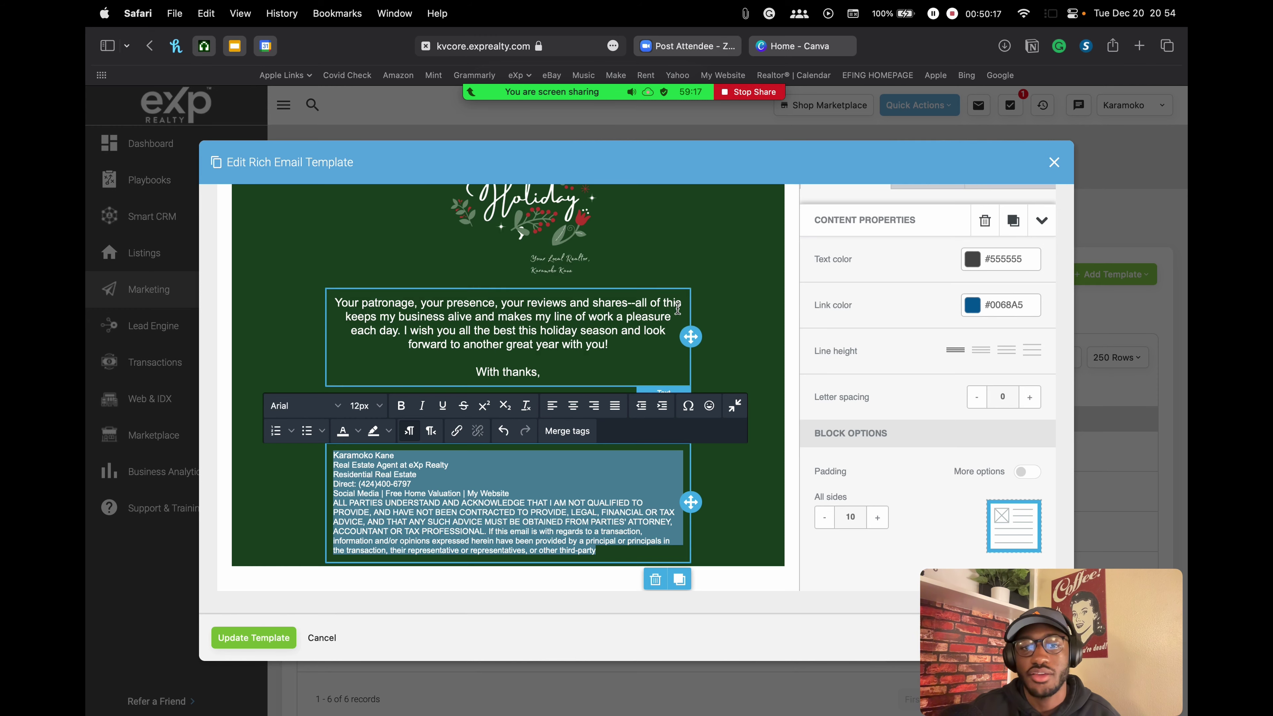
scroll(589, 235, "up", 5)
scroll(589, 236, "down", 5)
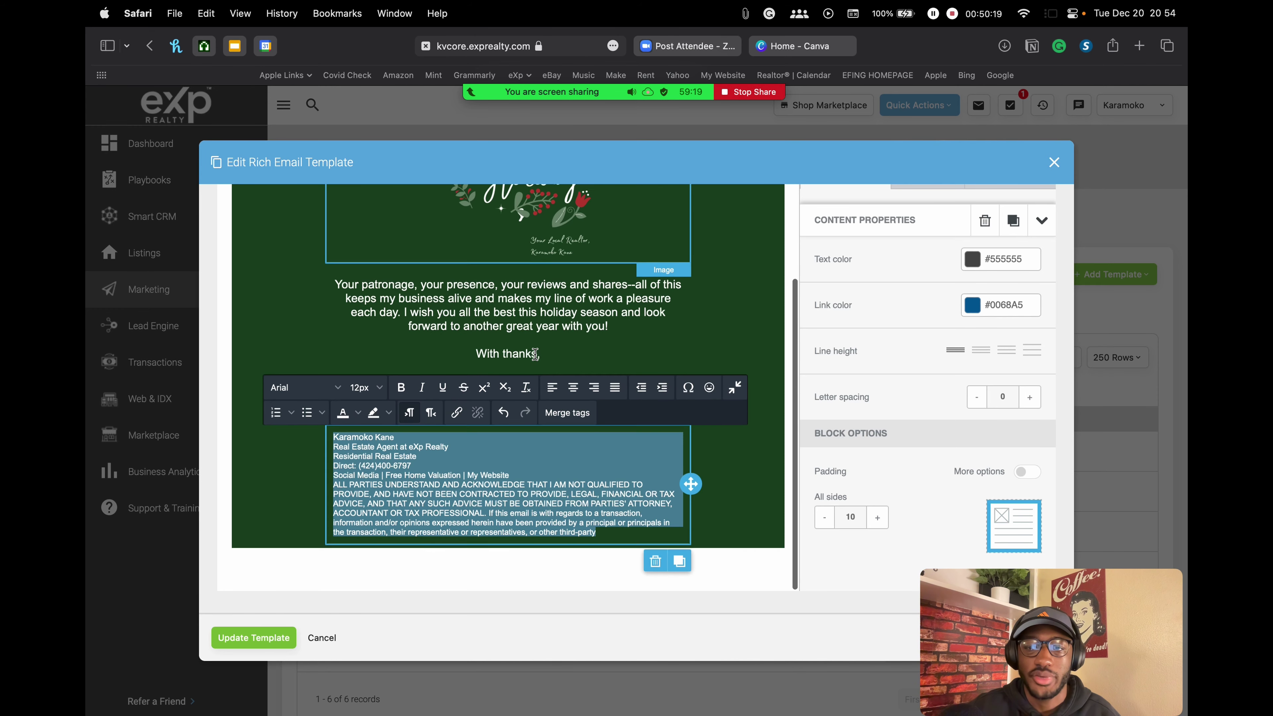
left_click(357, 414)
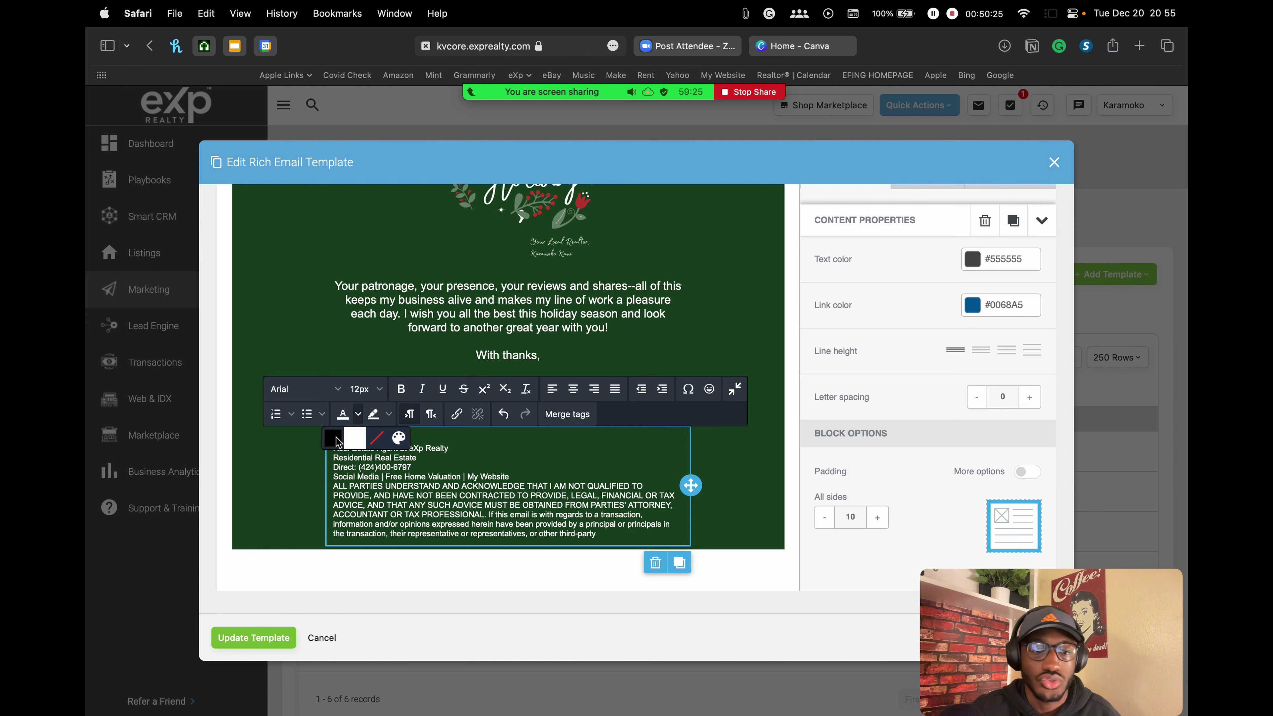
left_click(399, 441)
mouse_move(528, 333)
left_mouse_down()
mouse_move(572, 329)
mouse_move(498, 314)
mouse_move(474, 351)
mouse_move(476, 289)
mouse_move(473, 315)
left_mouse_up()
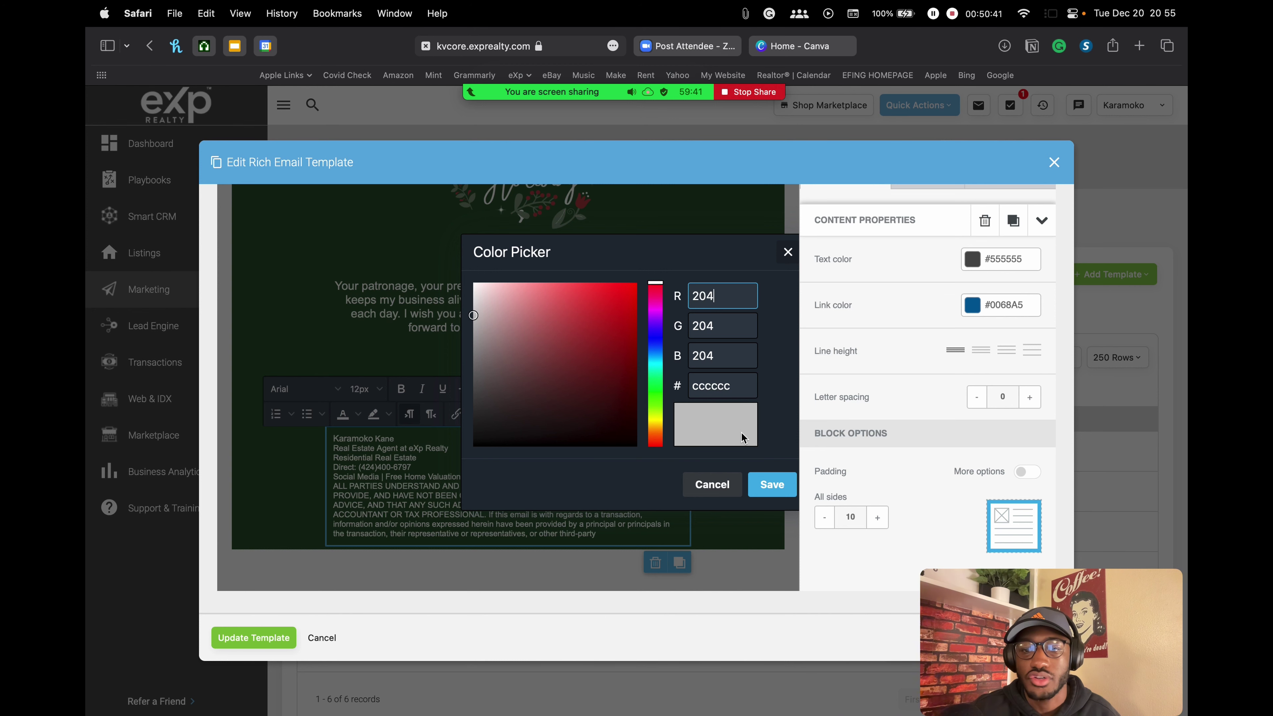
left_click(772, 485)
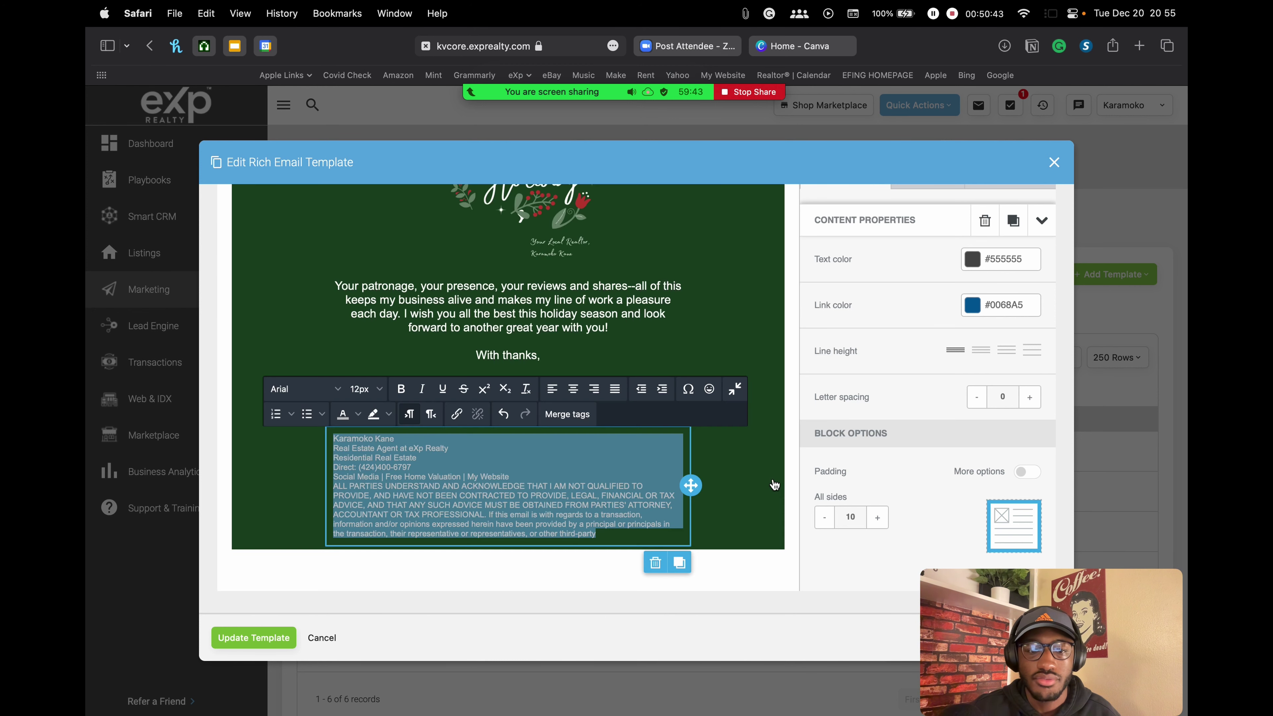
left_click(627, 480)
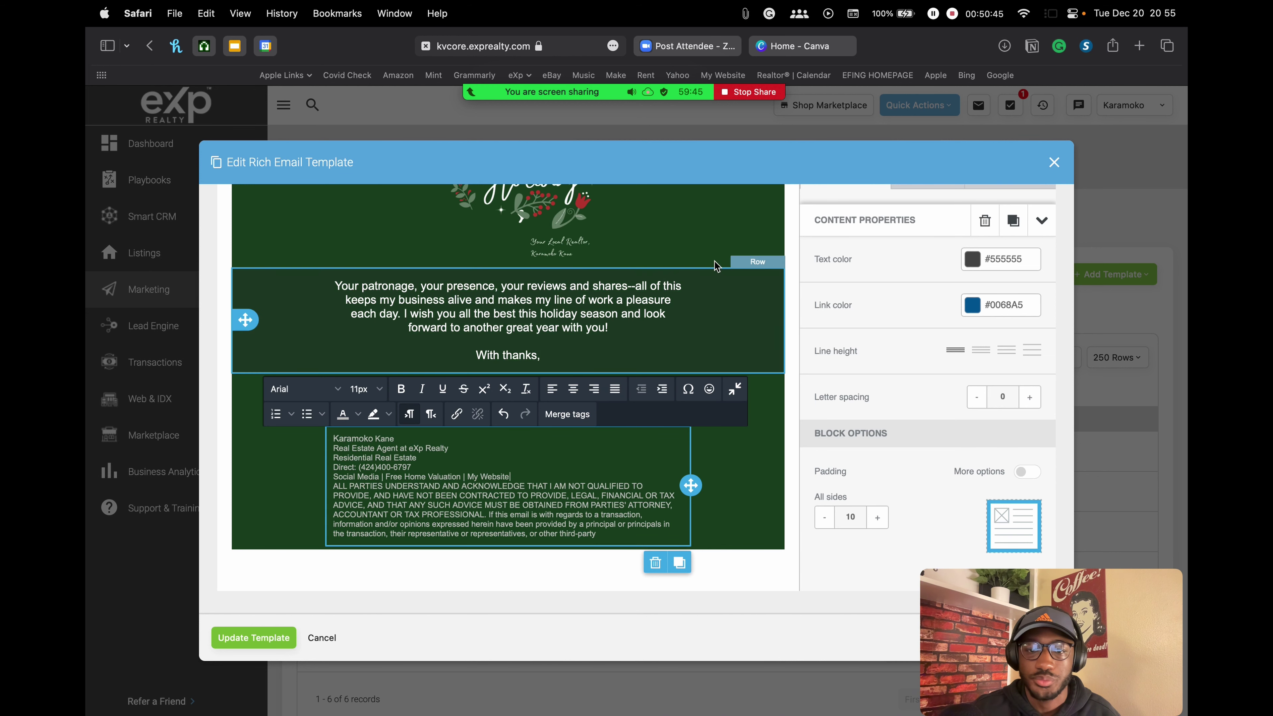
Step: Insert an empty single-column row between the equity button and the signature text
left_click(672, 319)
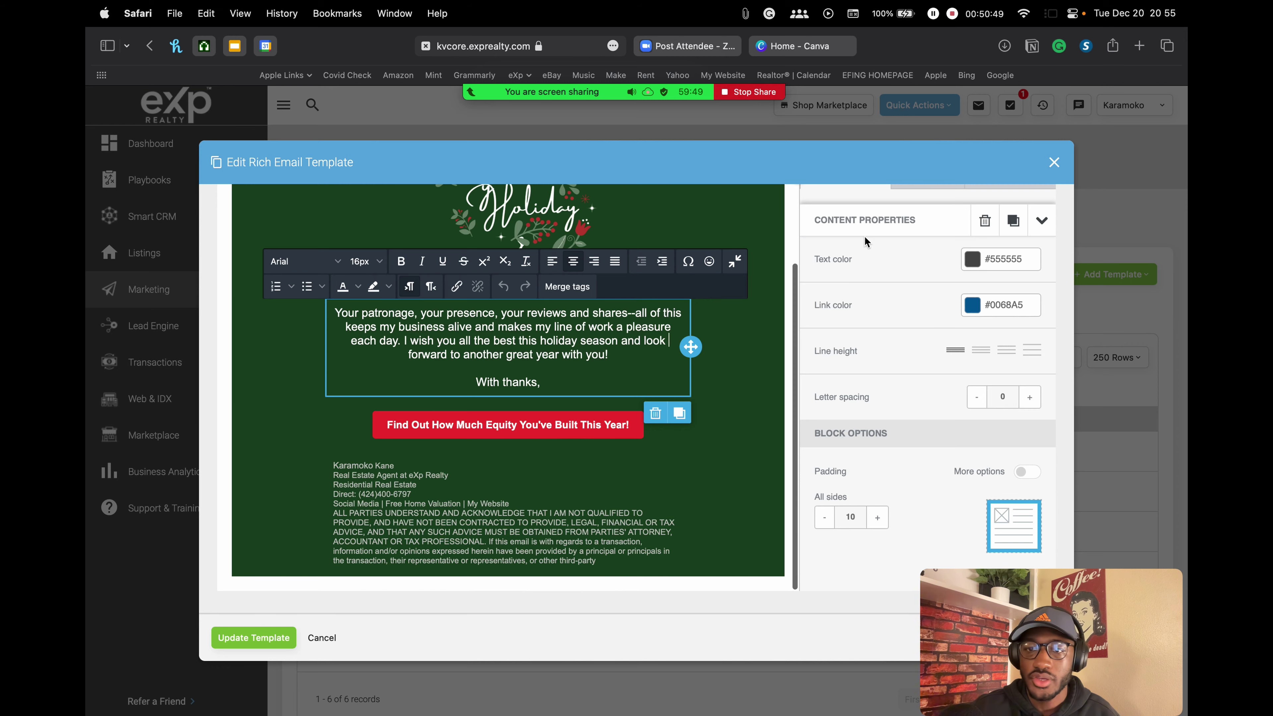
scroll(877, 351, "up", 2)
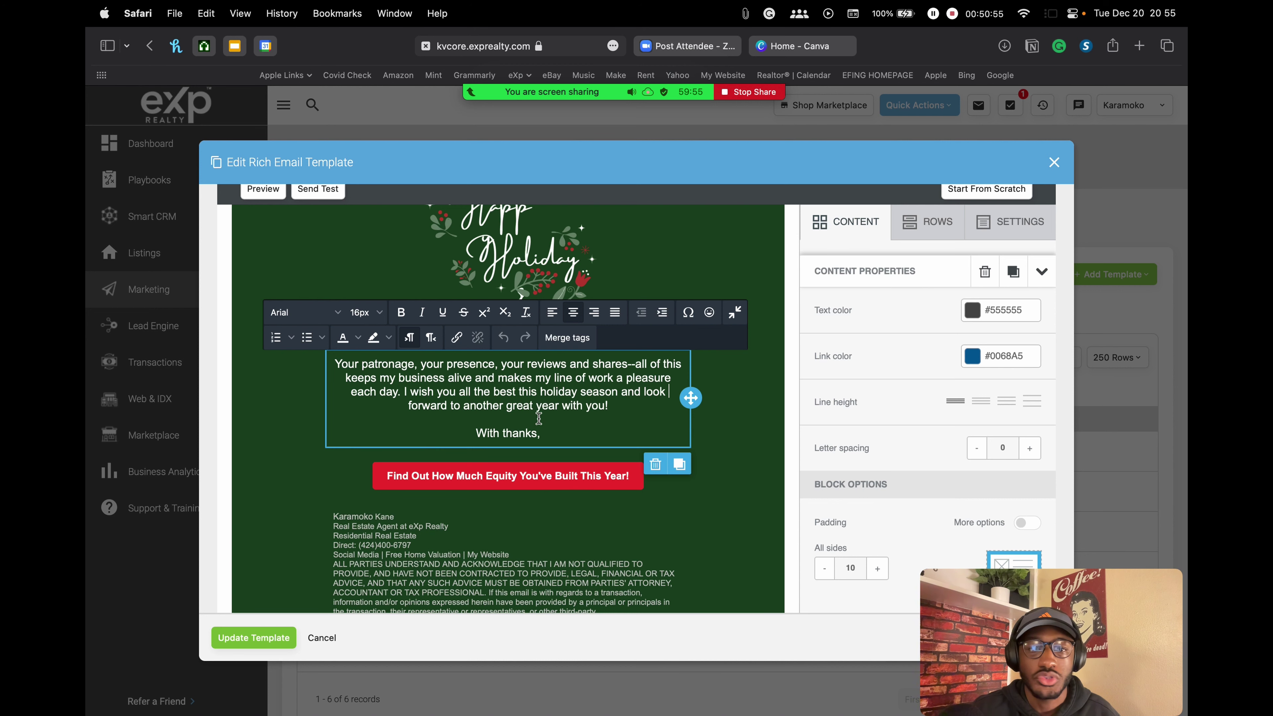
left_click(915, 233)
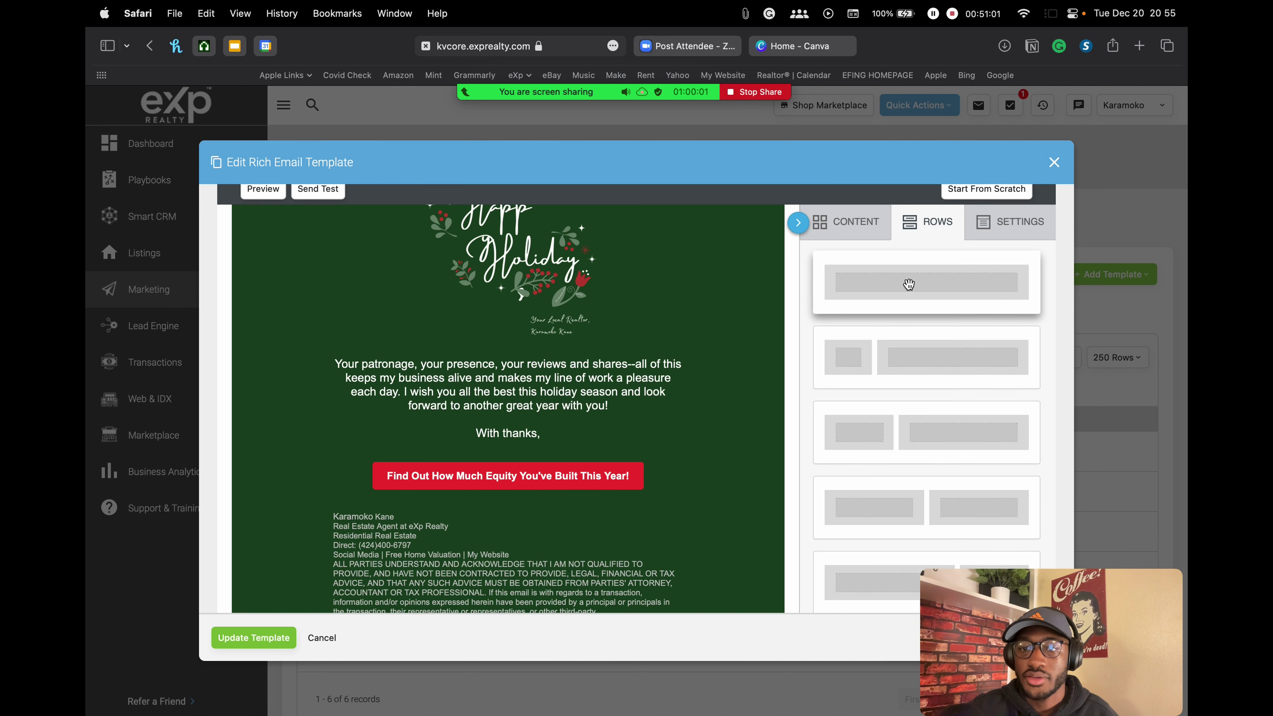
scroll(651, 351, "down", 2)
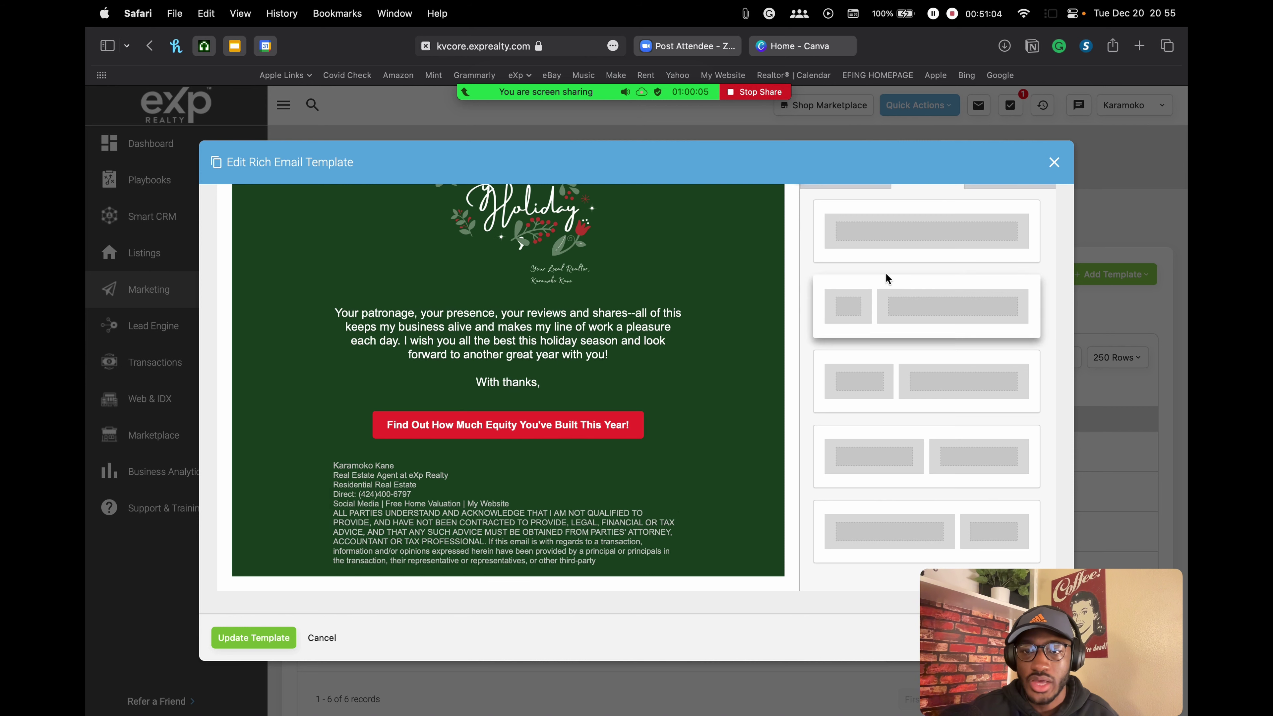
left_click_drag(942, 239, 499, 452)
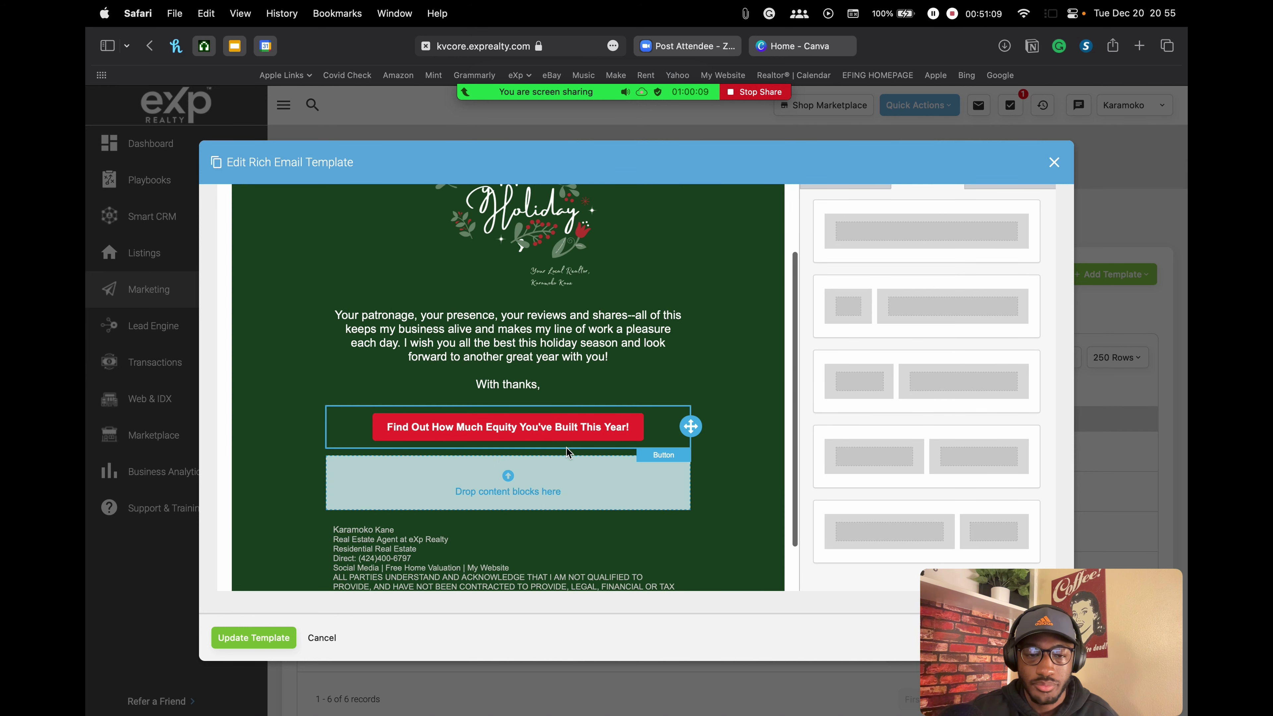
scroll(780, 312, "down", 3)
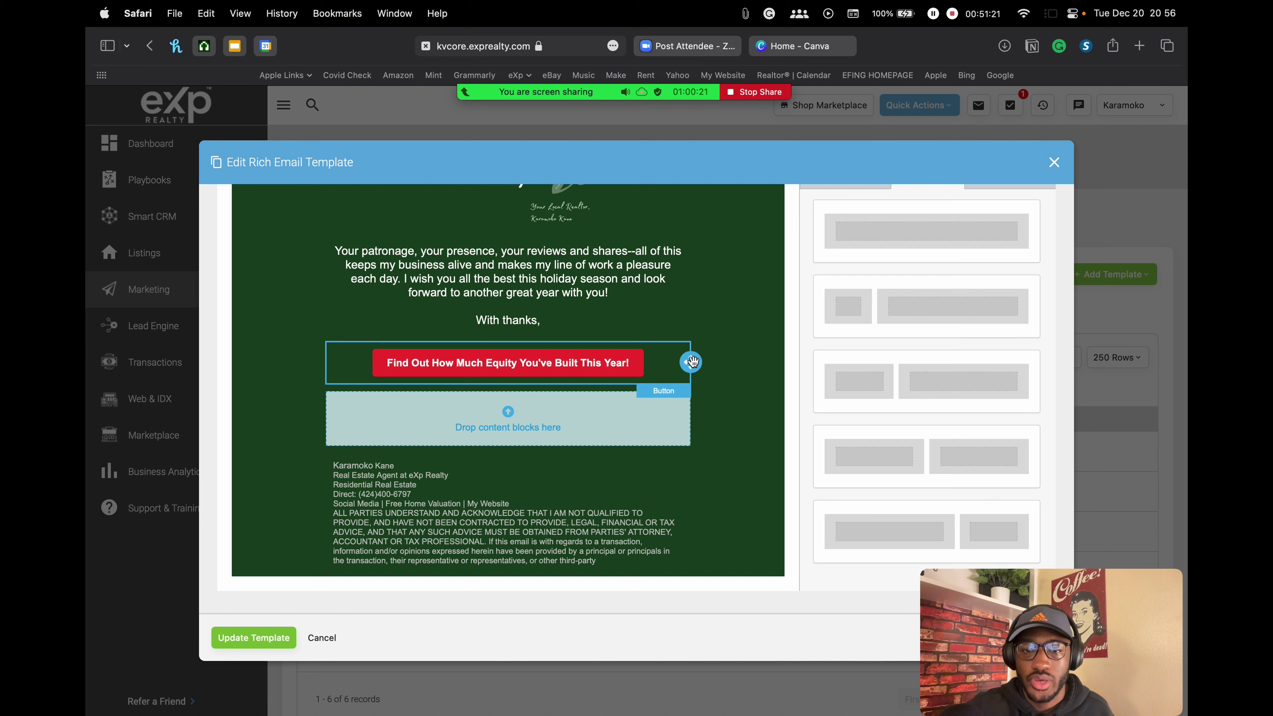
mouse_move(690, 362)
left_mouse_down()
mouse_move(687, 438)
mouse_move(687, 350)
left_mouse_up()
Step: Place a Social content block in the empty row above the signature
scroll(591, 426, "up", 3)
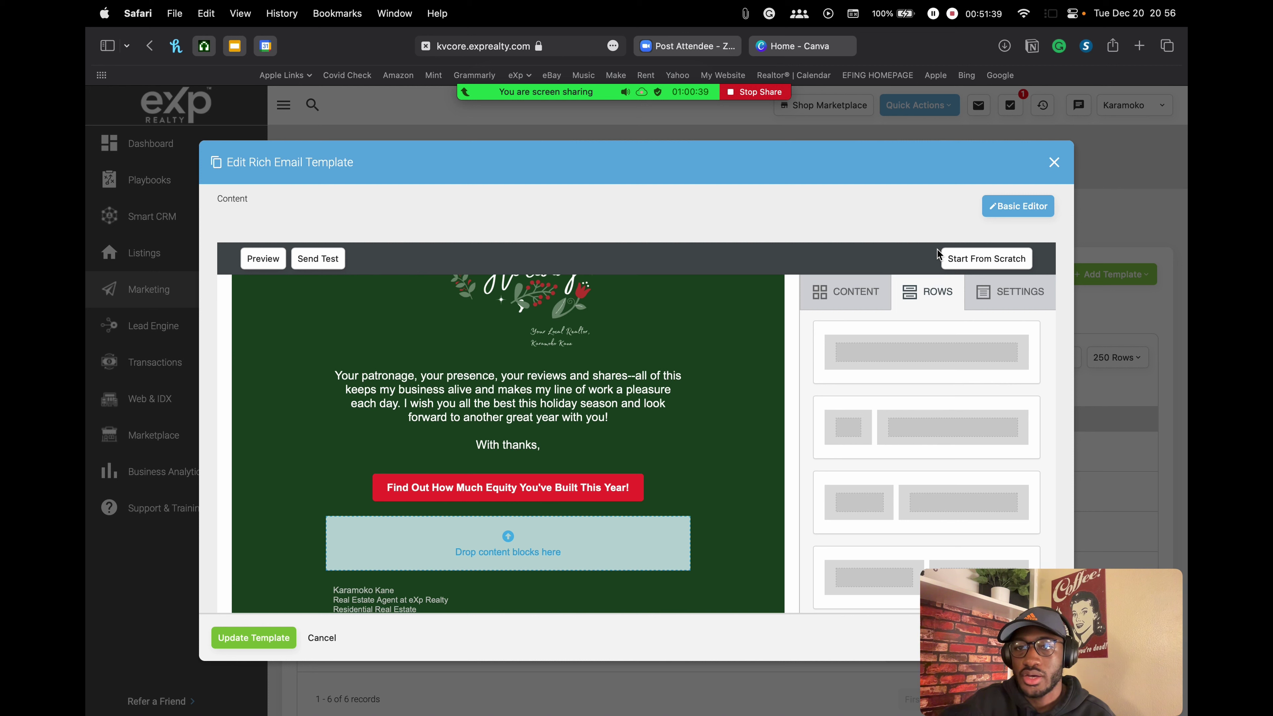
left_click(849, 298)
scroll(851, 301, "down", 3)
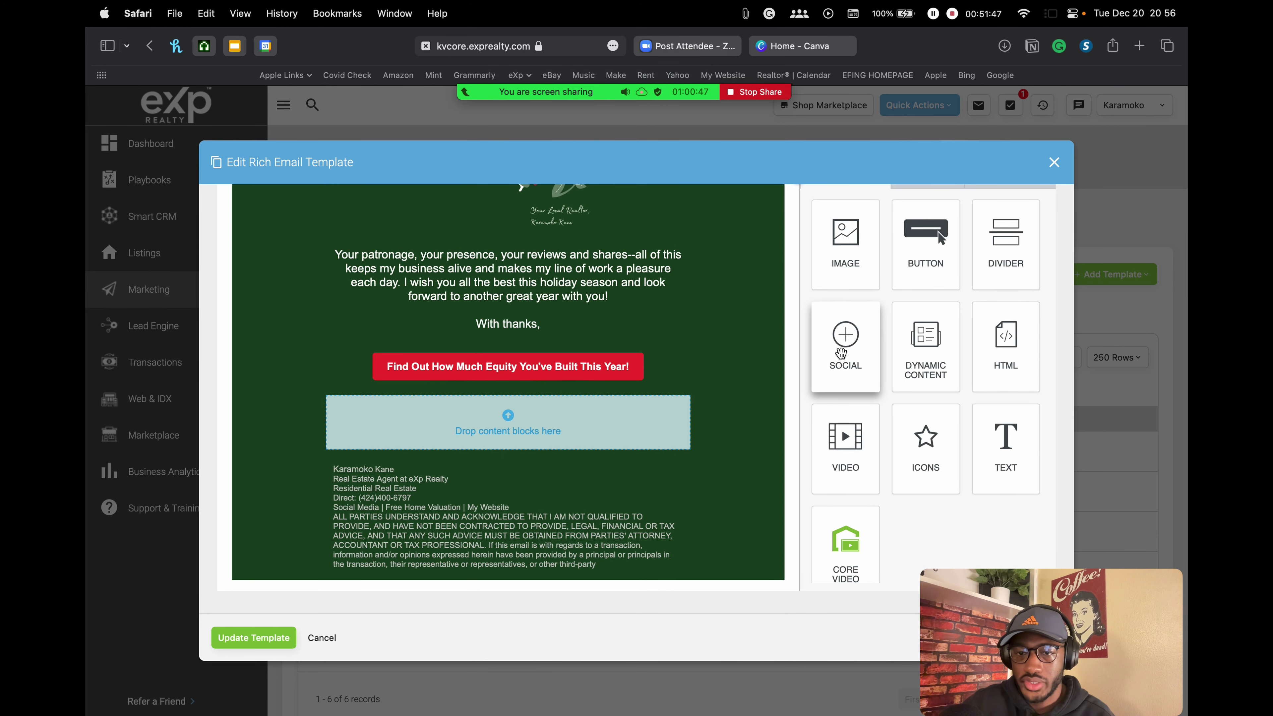
left_click_drag(846, 334, 483, 418)
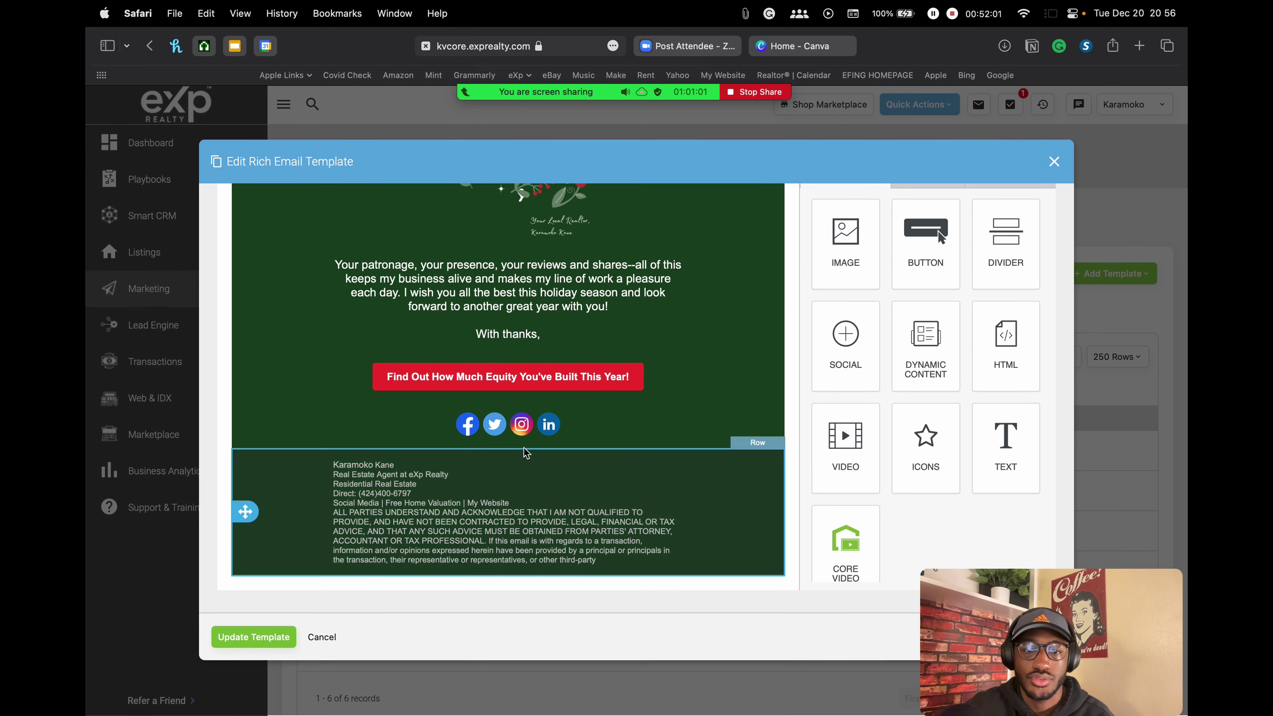
Step: Insert a blank line between "Hello {first_name}," and the gratitude quote in the email's opening text
scroll(575, 438, "up", 4)
scroll(576, 438, "up", 8)
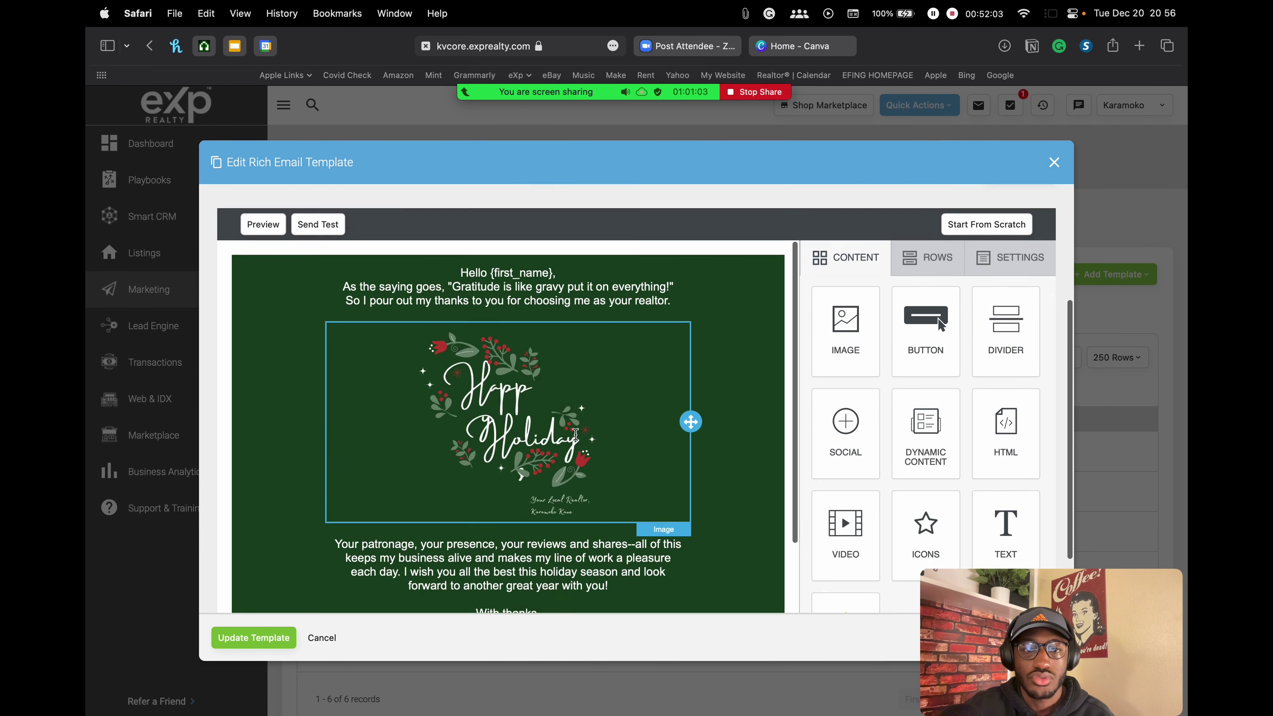
left_click(570, 336)
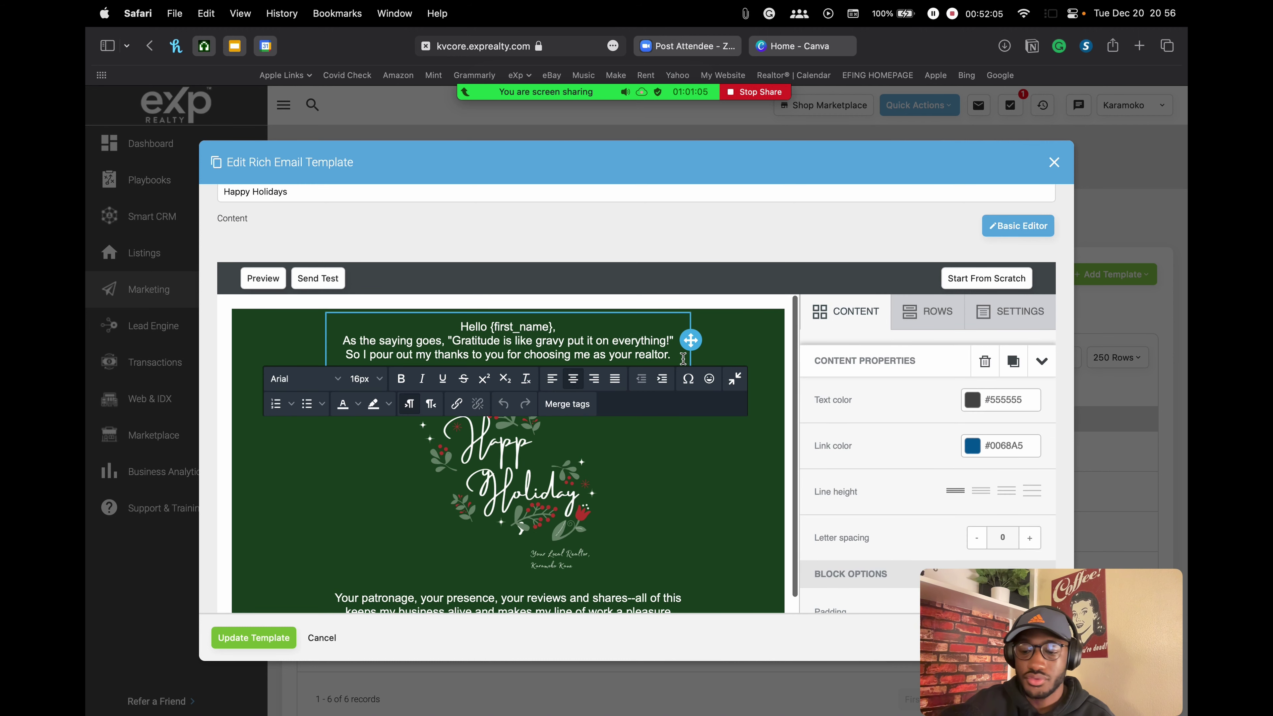
key("Return")
scroll(483, 374, "up", 3)
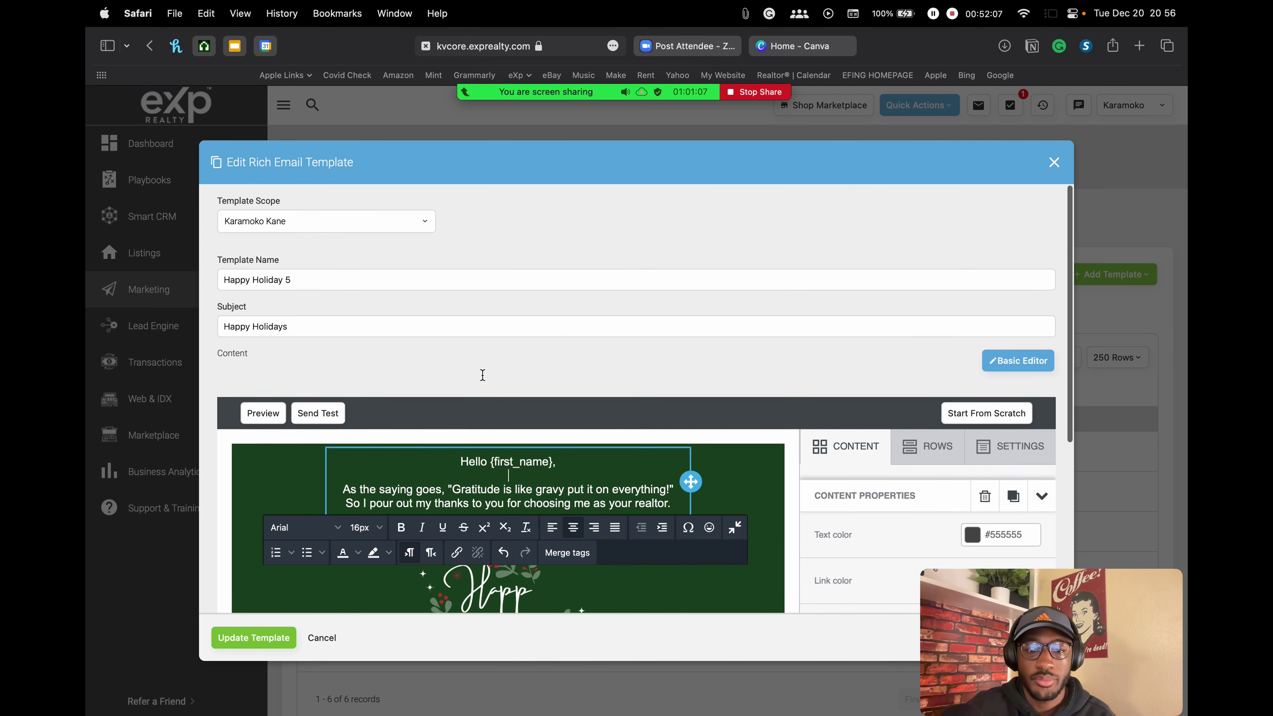
scroll(483, 375, "down", 3)
left_click(634, 474)
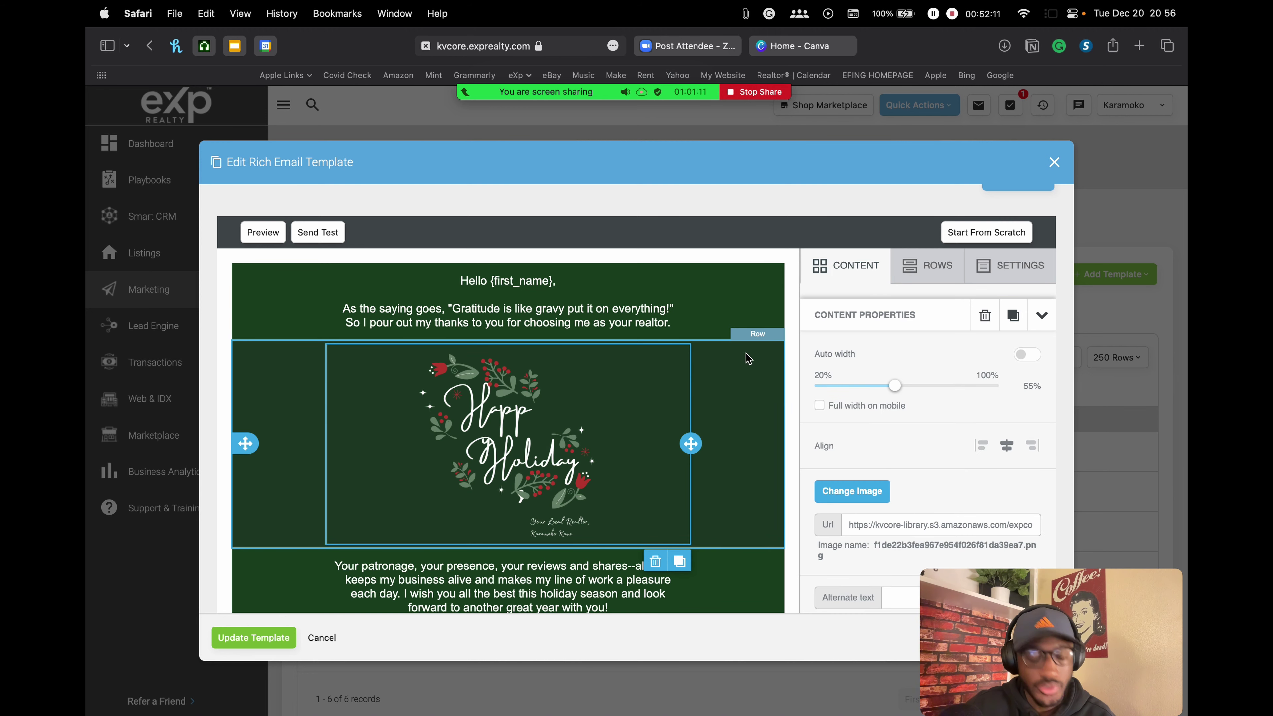
scroll(748, 359, "down", 4)
scroll(652, 397, "up", 2)
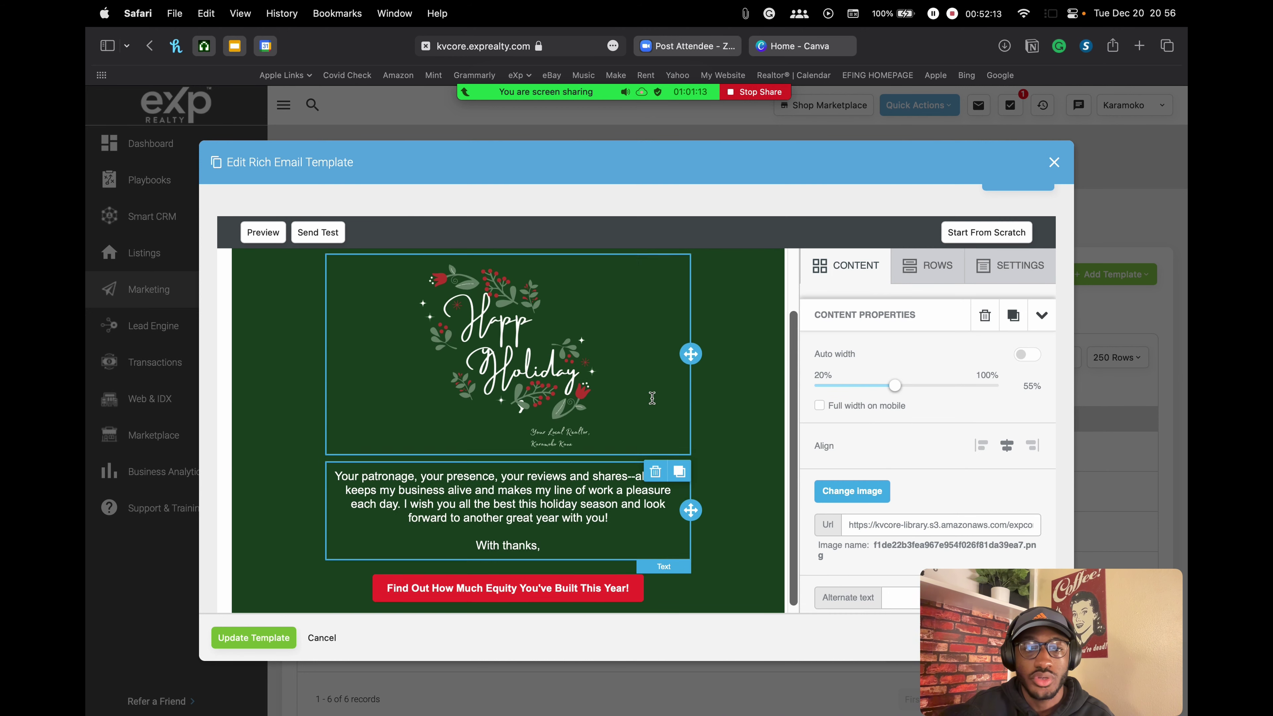
Step: Preview the holiday email in desktop view and review it from the greeting down to the disclaimer
scroll(652, 397, "up", 5)
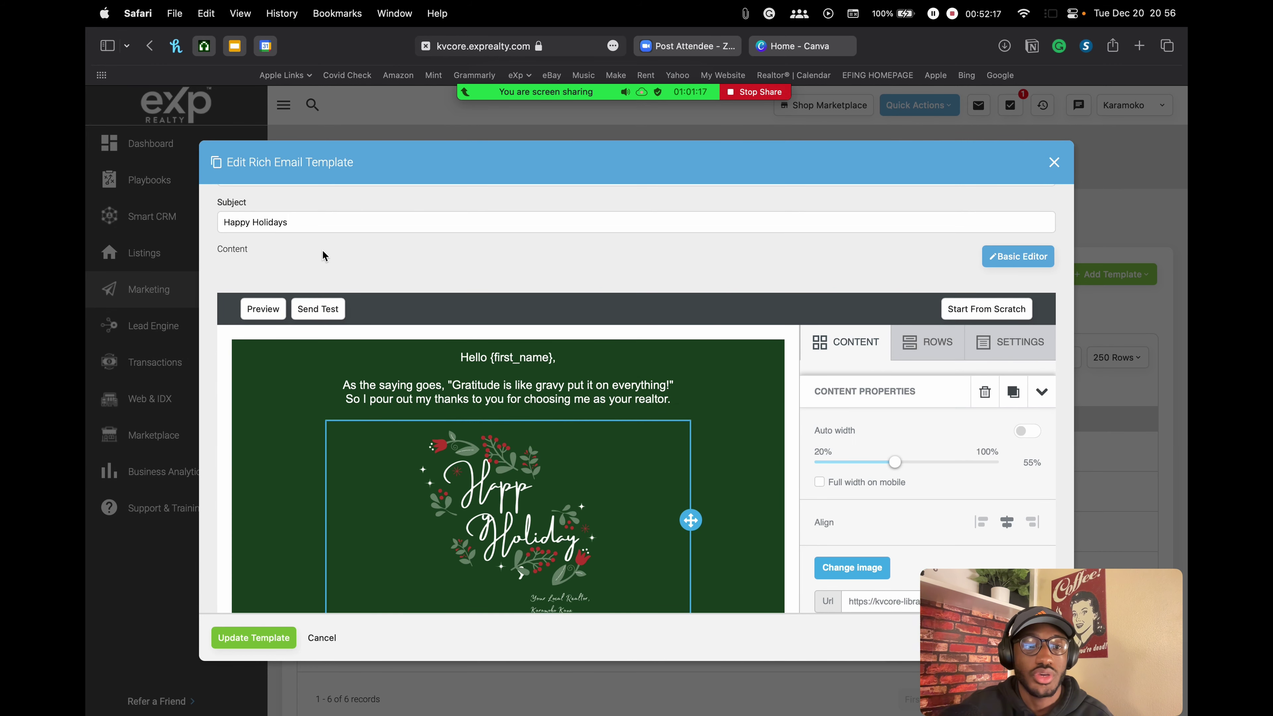
left_click(262, 309)
scroll(624, 223, "down", 3)
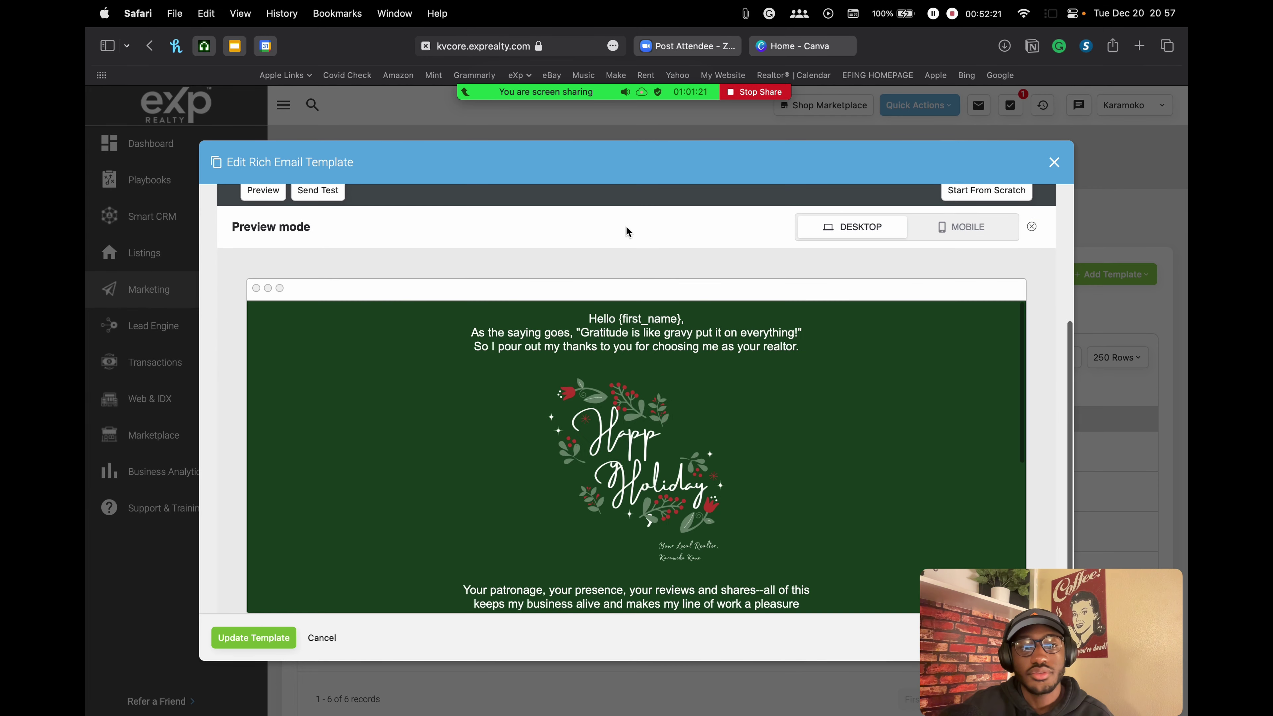
scroll(626, 225, "down", 2)
scroll(637, 387, "down", 6)
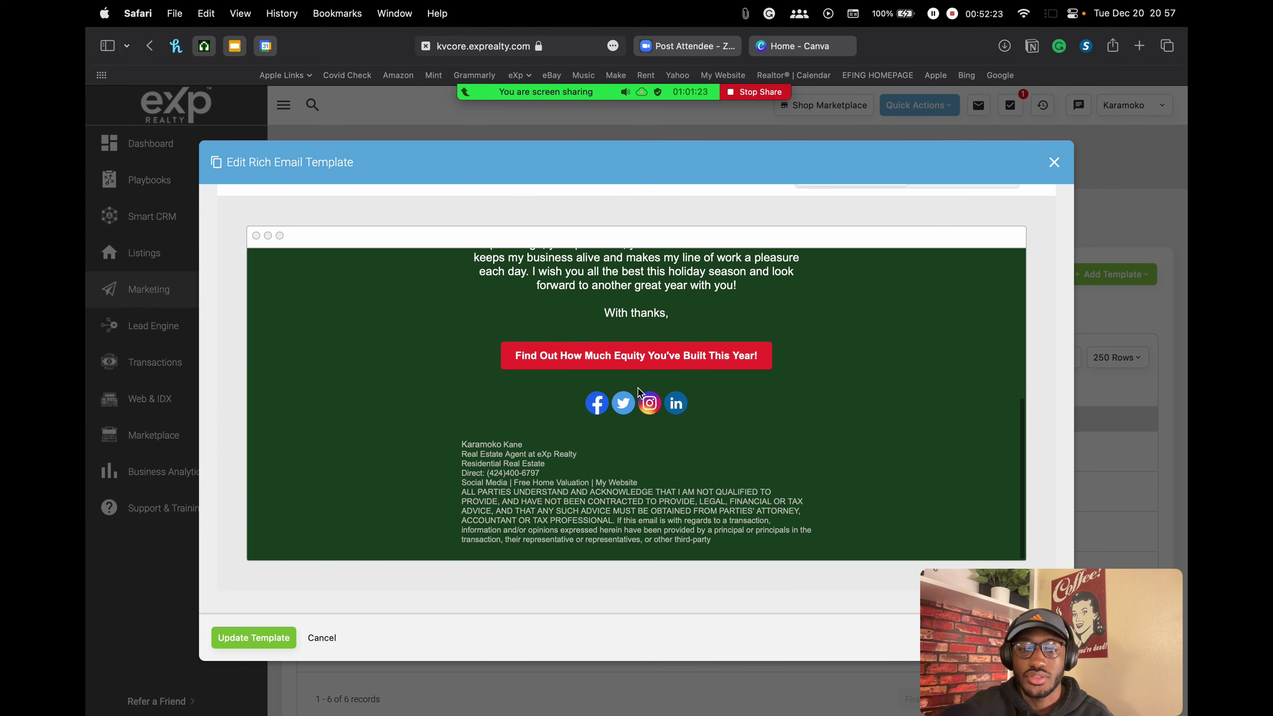
scroll(637, 387, "up", 10)
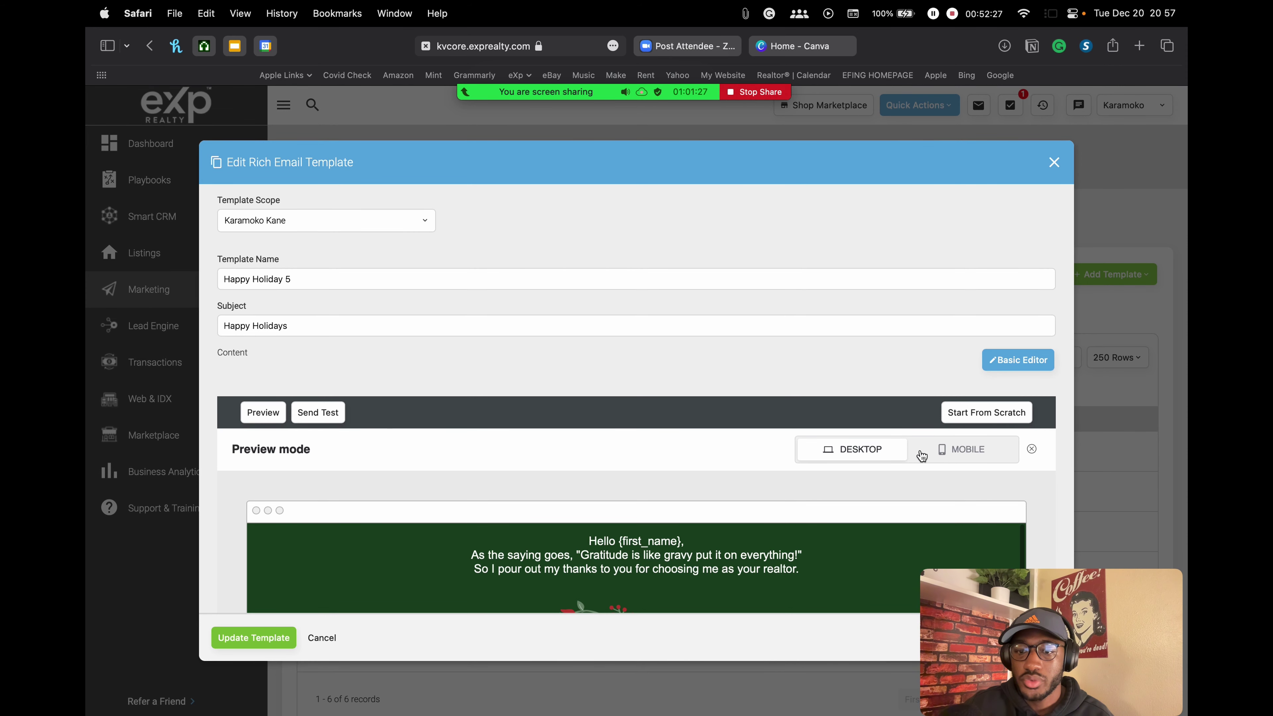
Step: Switch the preview to mobile view and check the whole email's layout on a phone screen
left_click(966, 451)
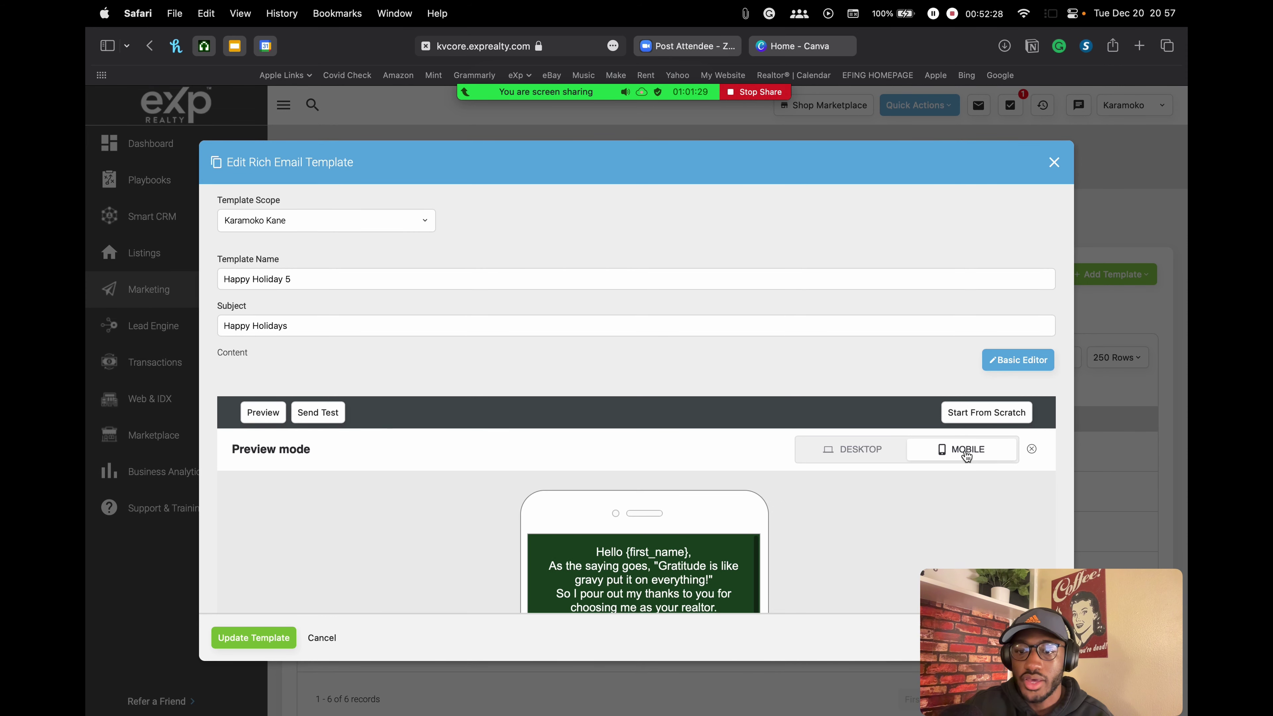
scroll(802, 348, "down", 5)
scroll(696, 381, "down", 10)
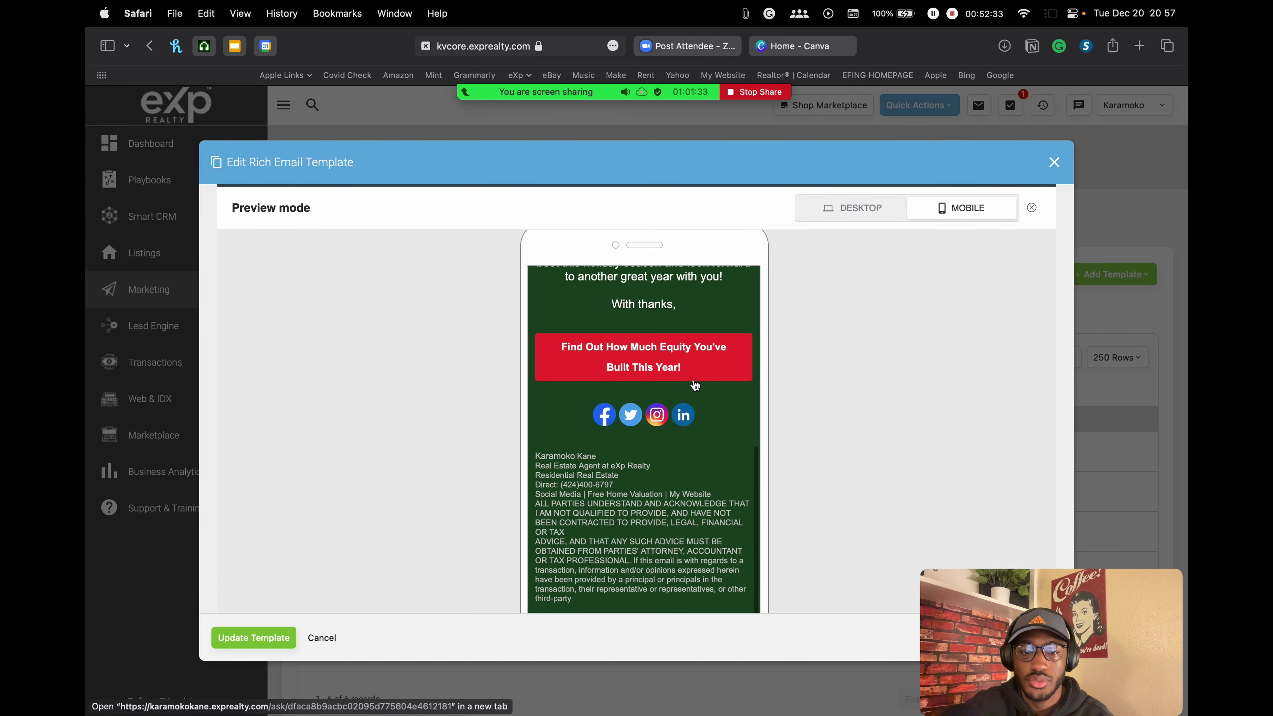
scroll(693, 383, "up", 8)
scroll(694, 382, "down", 4)
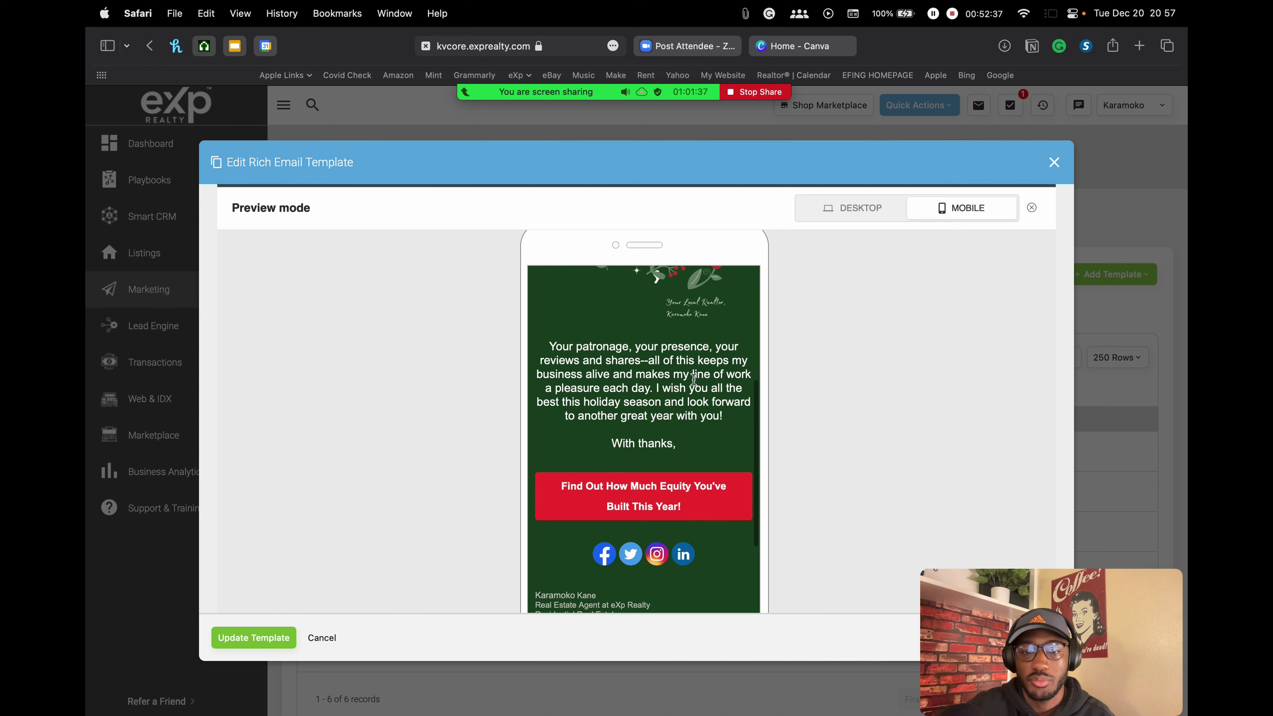
scroll(711, 443, "up", 10)
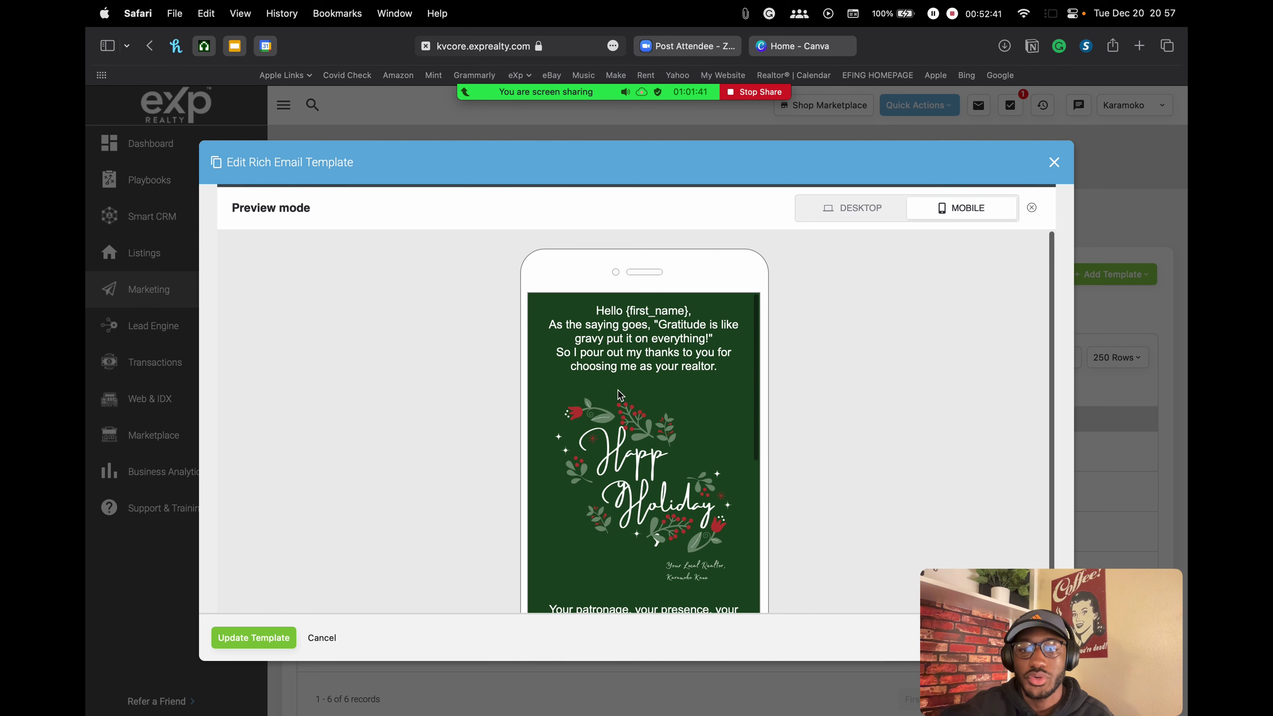
scroll(618, 391, "down", 10)
scroll(852, 278, "up", 5)
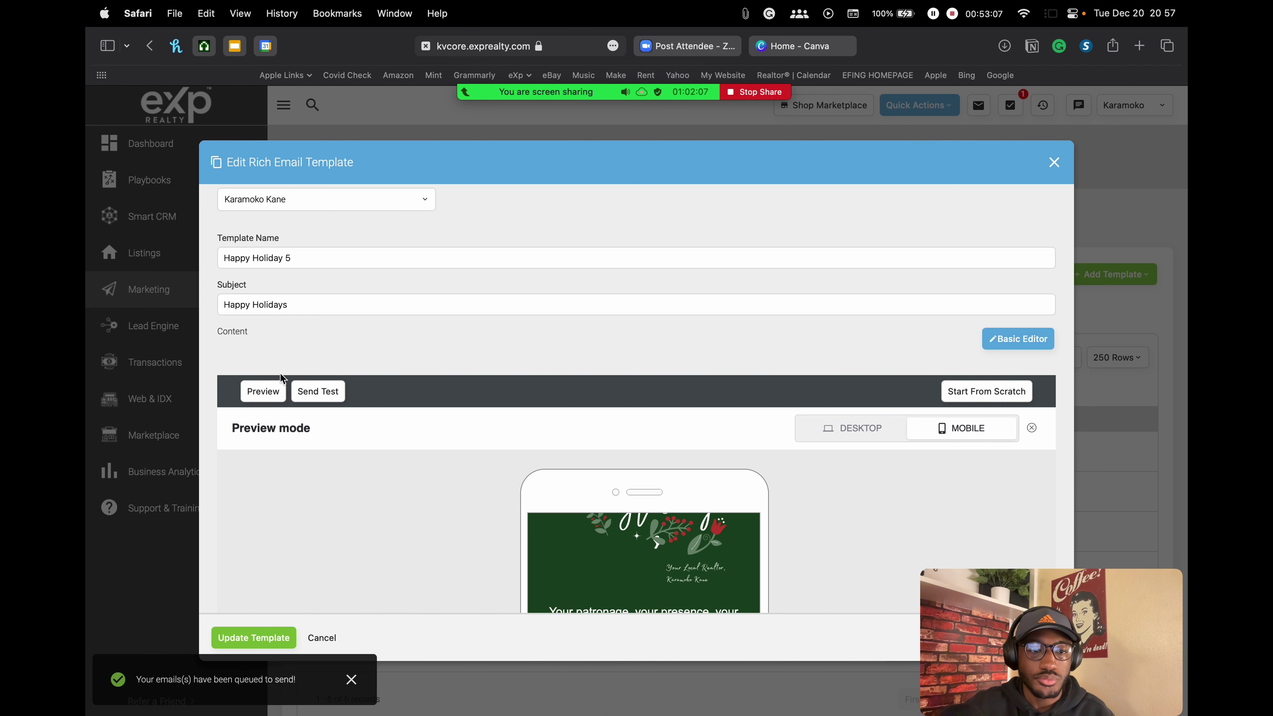
Step: Exit the preview and save the updated Happy Holiday 5 template
left_click(262, 391)
scroll(611, 349, "down", 4)
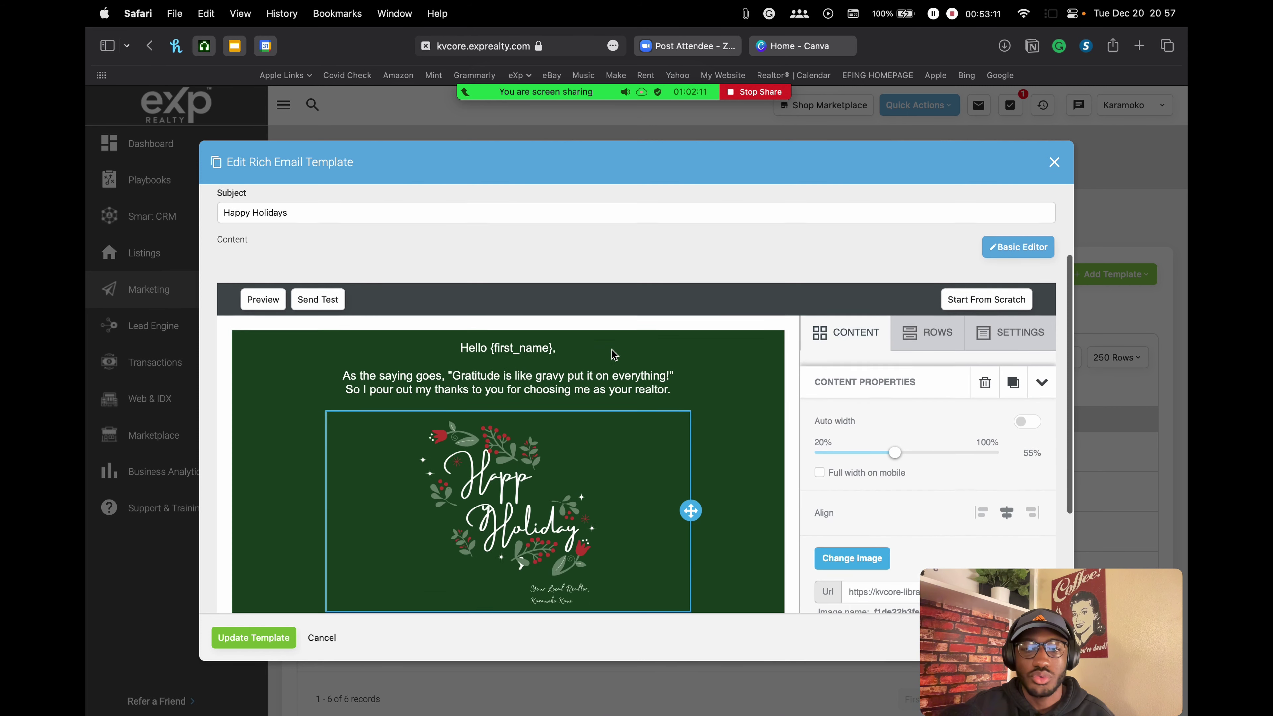
scroll(865, 400, "down", 2)
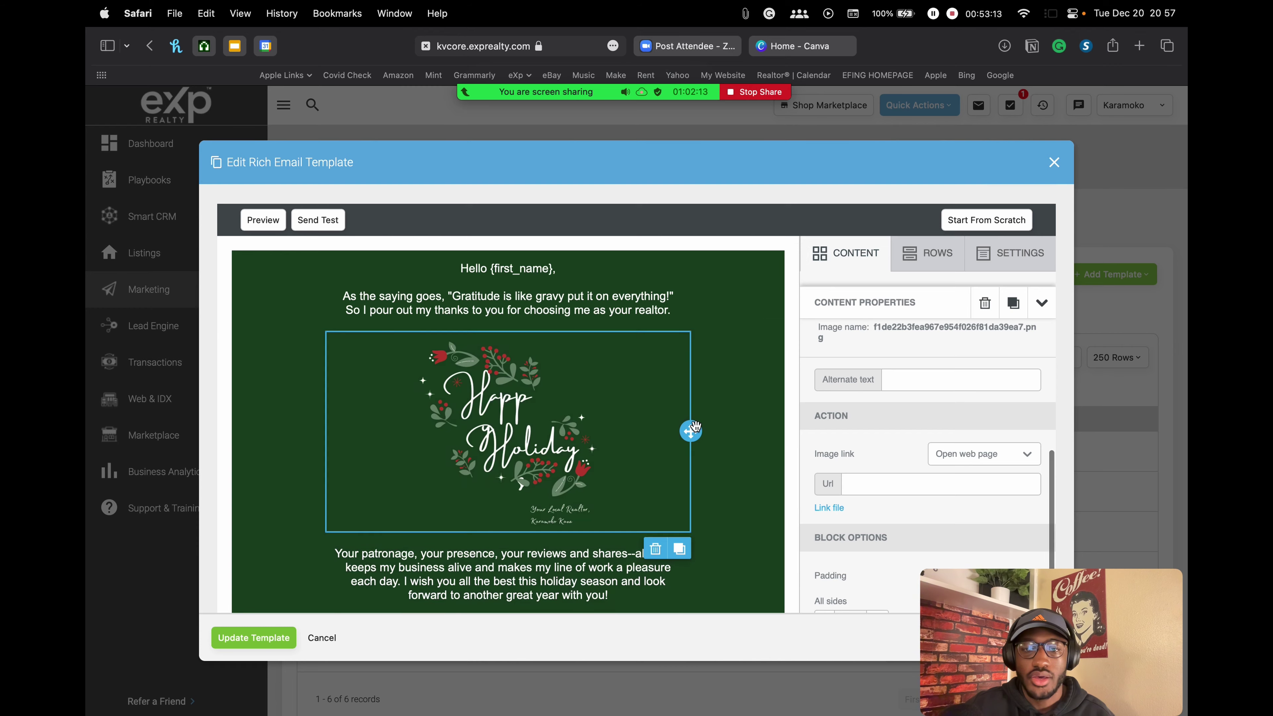
scroll(762, 331, "up", 3)
scroll(762, 330, "down", 5)
scroll(767, 310, "down", 5)
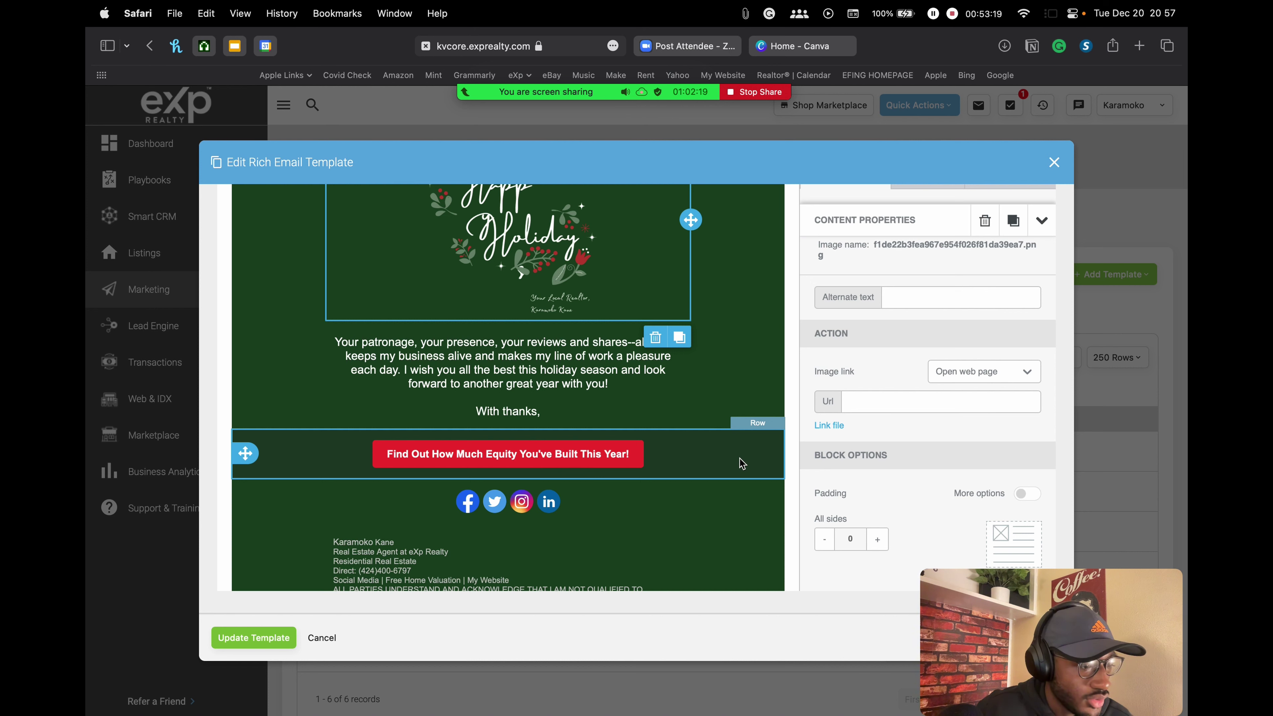
scroll(756, 416, "up", 5)
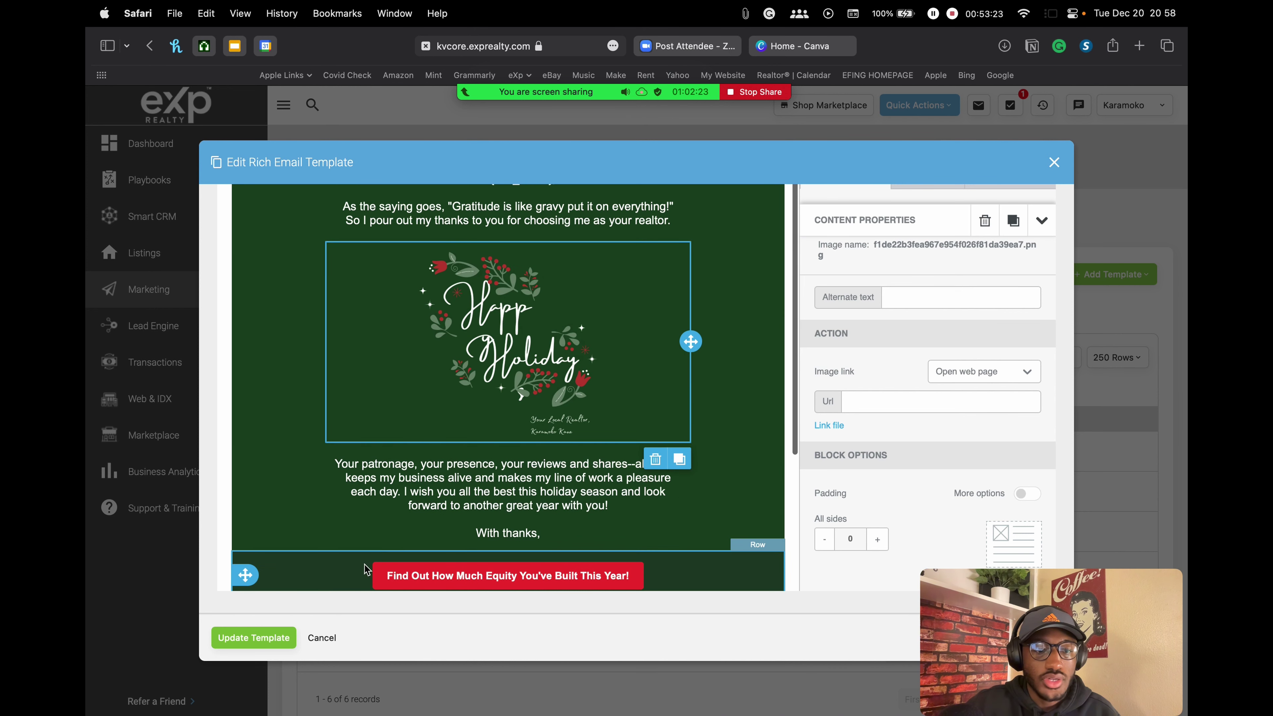
left_click(266, 638)
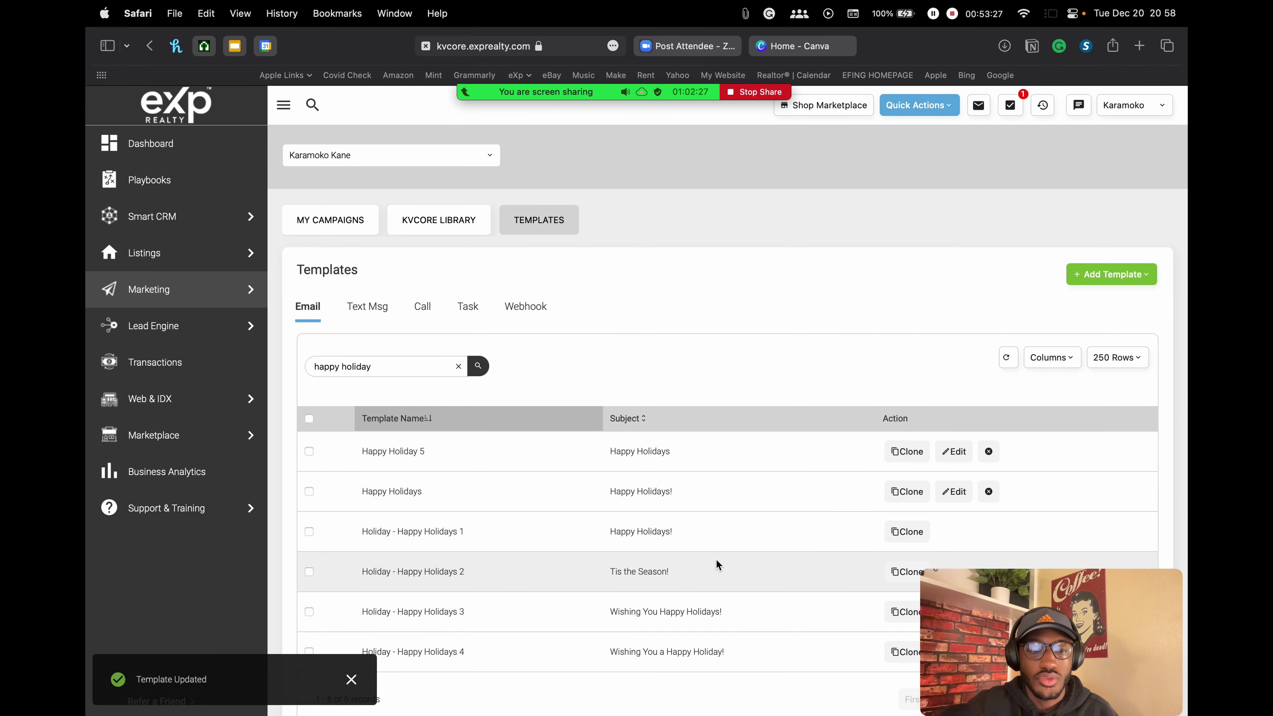
left_click_drag(367, 449, 414, 452)
left_click(451, 442)
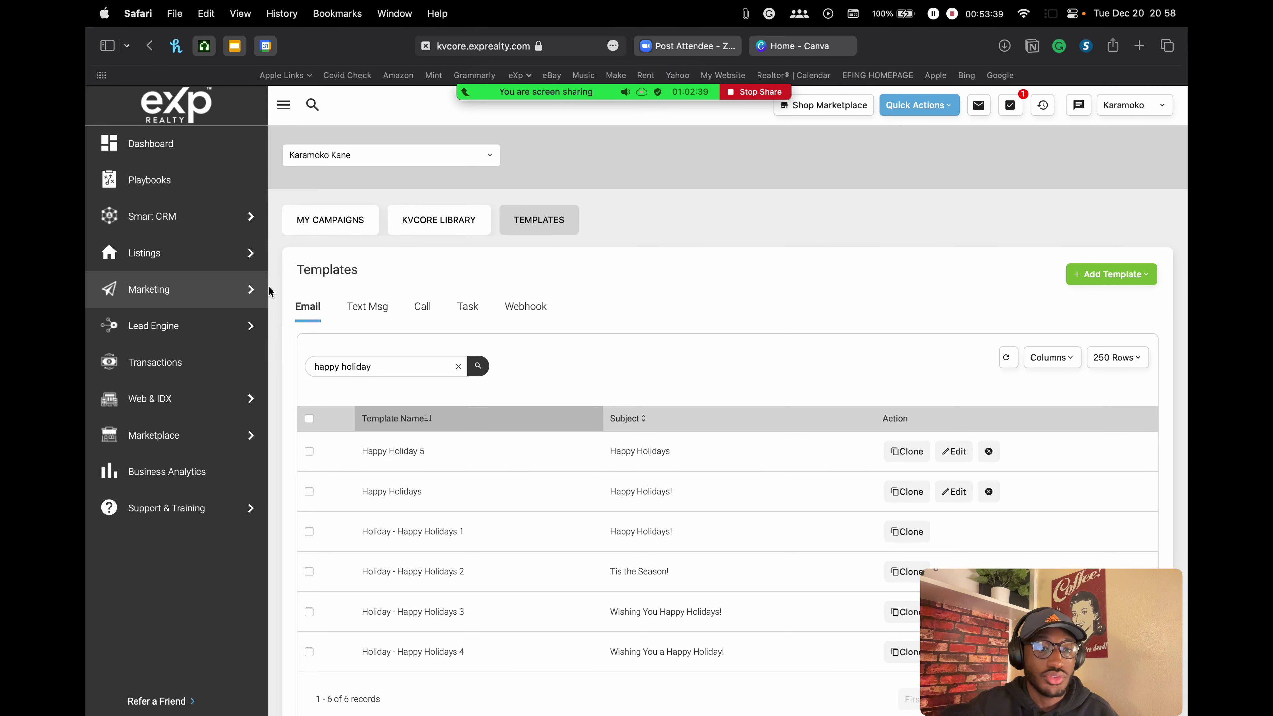
Step: Go to the Scheduled Mass Emails tool in the Marketing area and start scheduling a new email
left_click(167, 290)
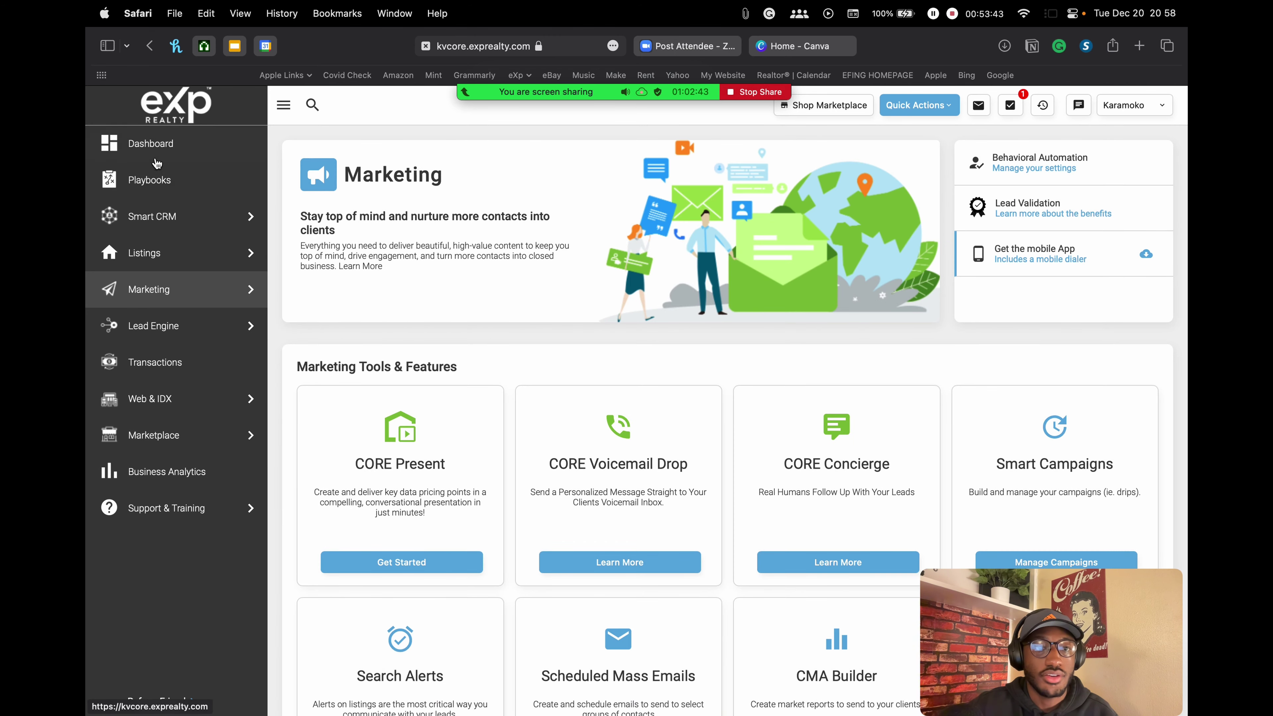
left_click(284, 108)
left_click(158, 106)
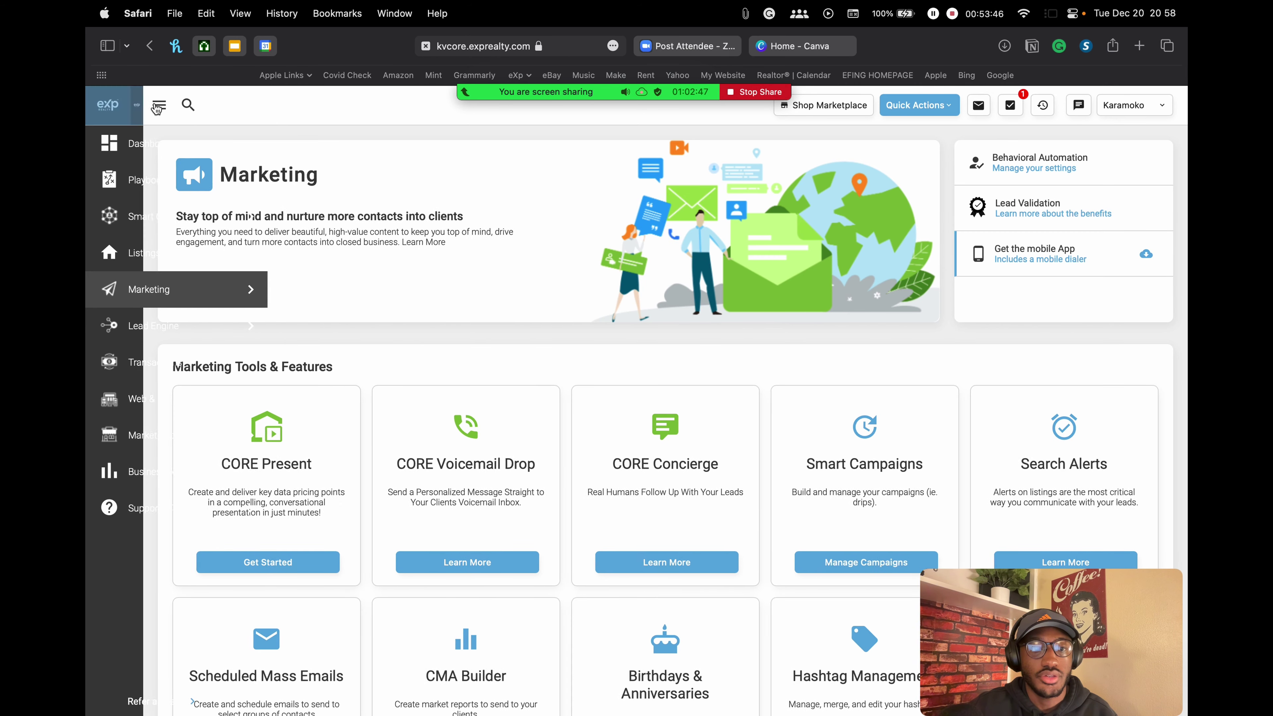
mouse_move(150, 295)
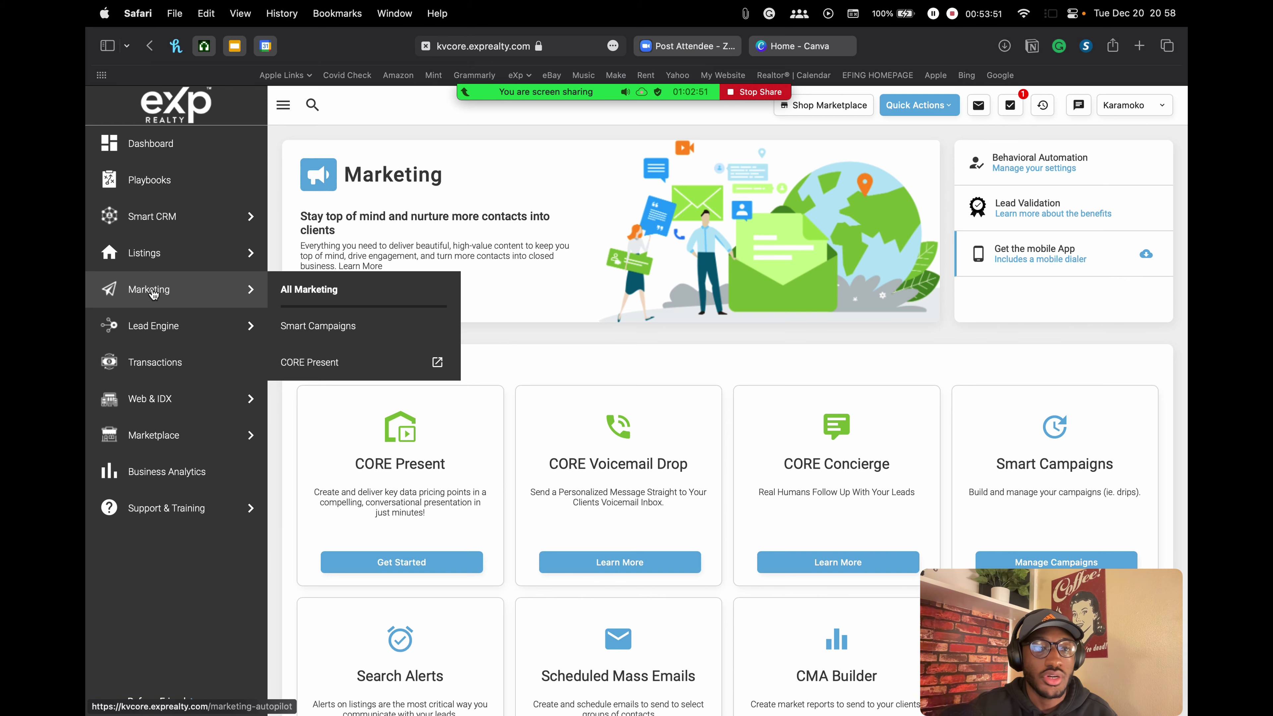
left_click(321, 295)
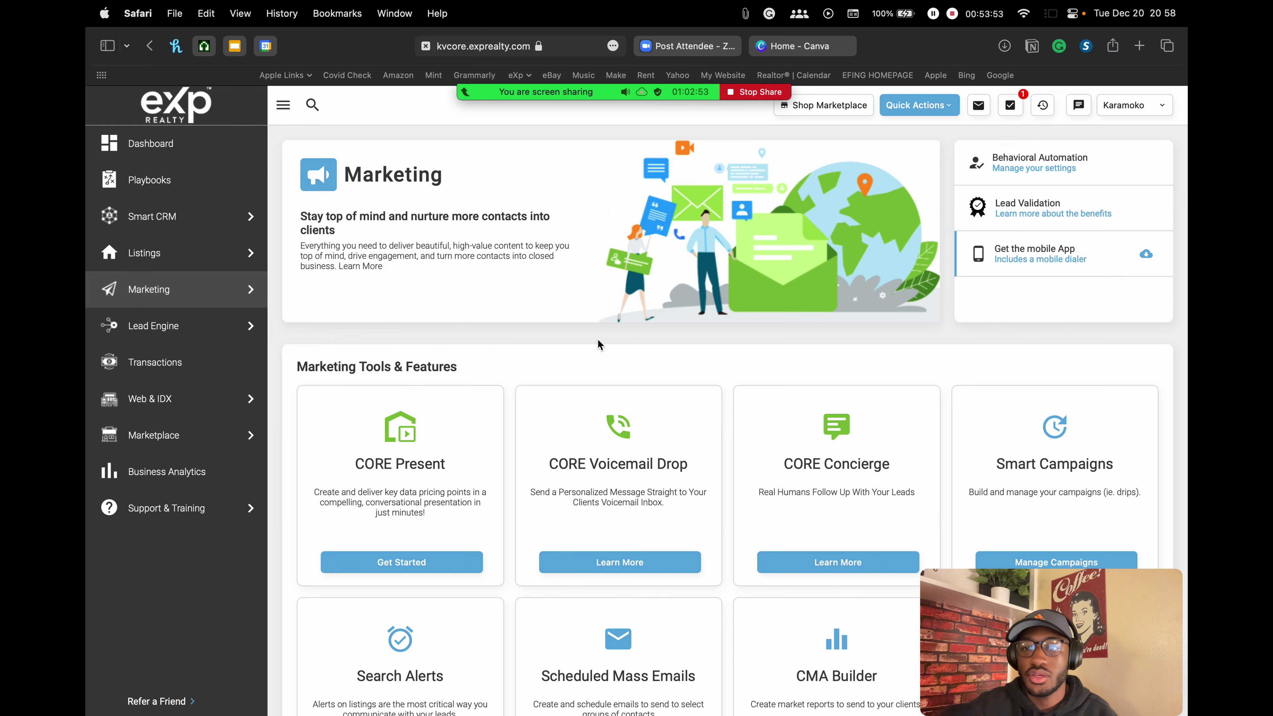
scroll(837, 285, "down", 5)
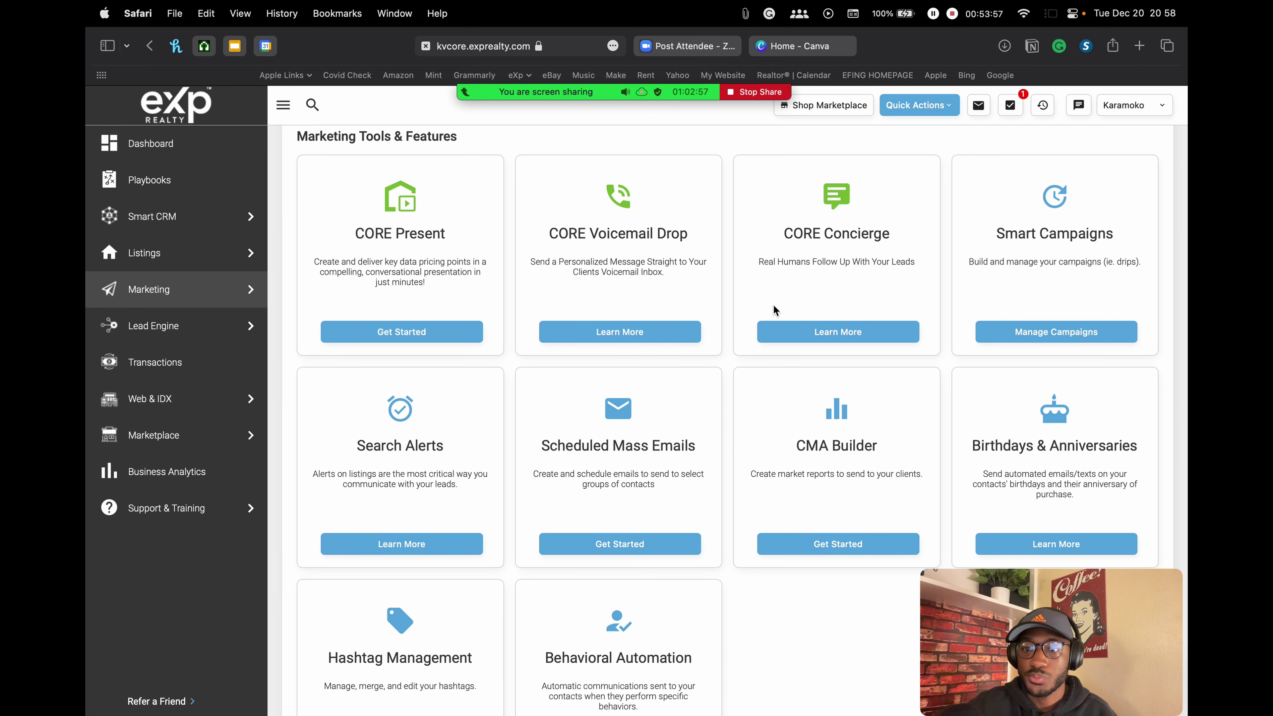
scroll(1097, 233, "up", 1)
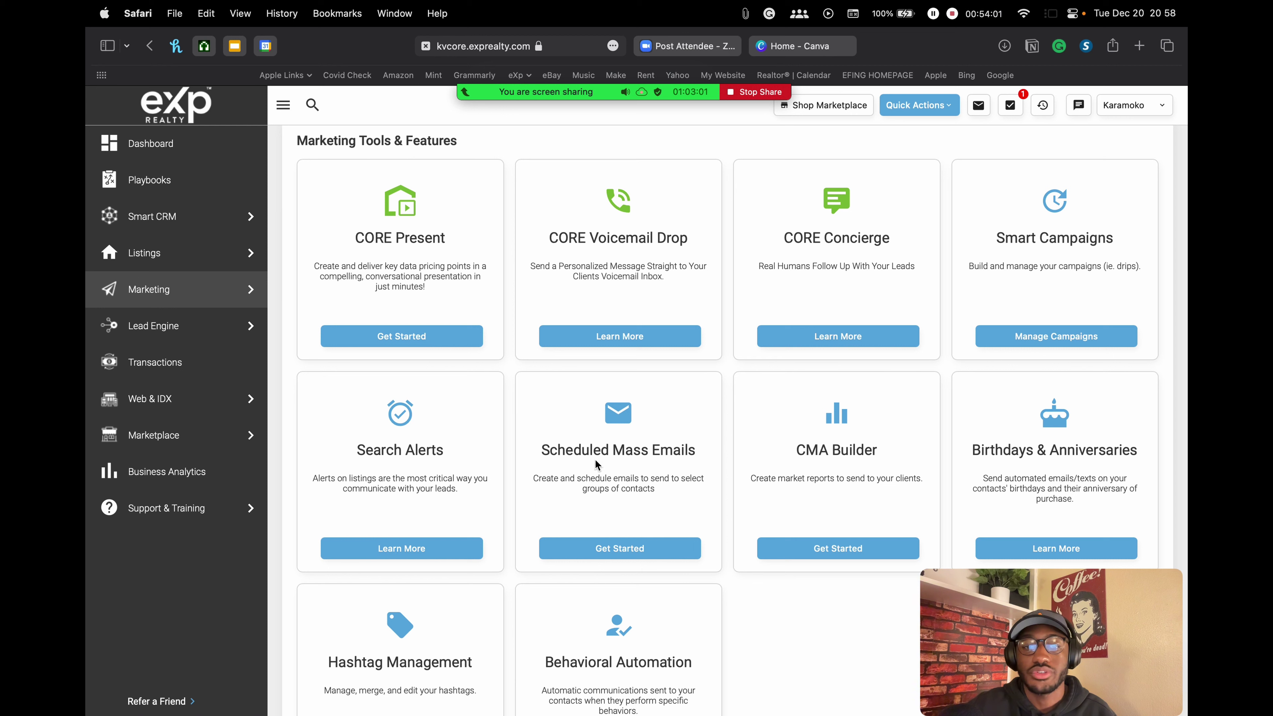
left_click(622, 552)
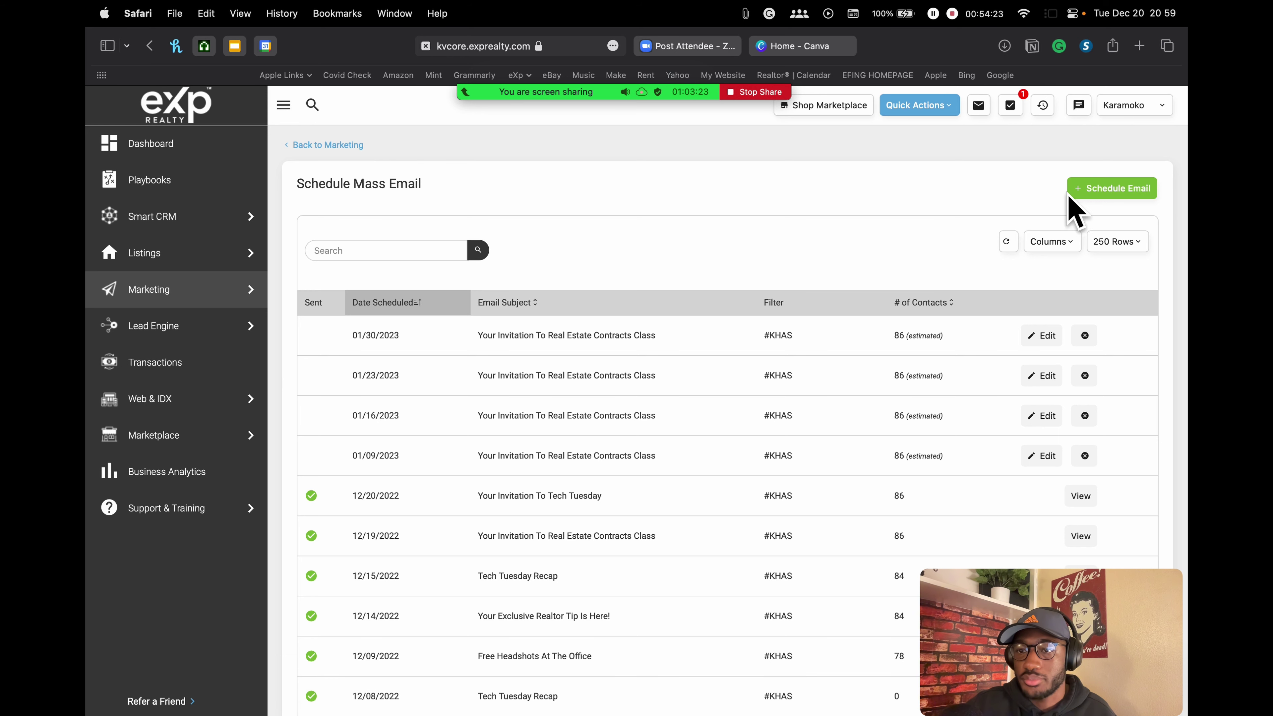
left_click(1112, 188)
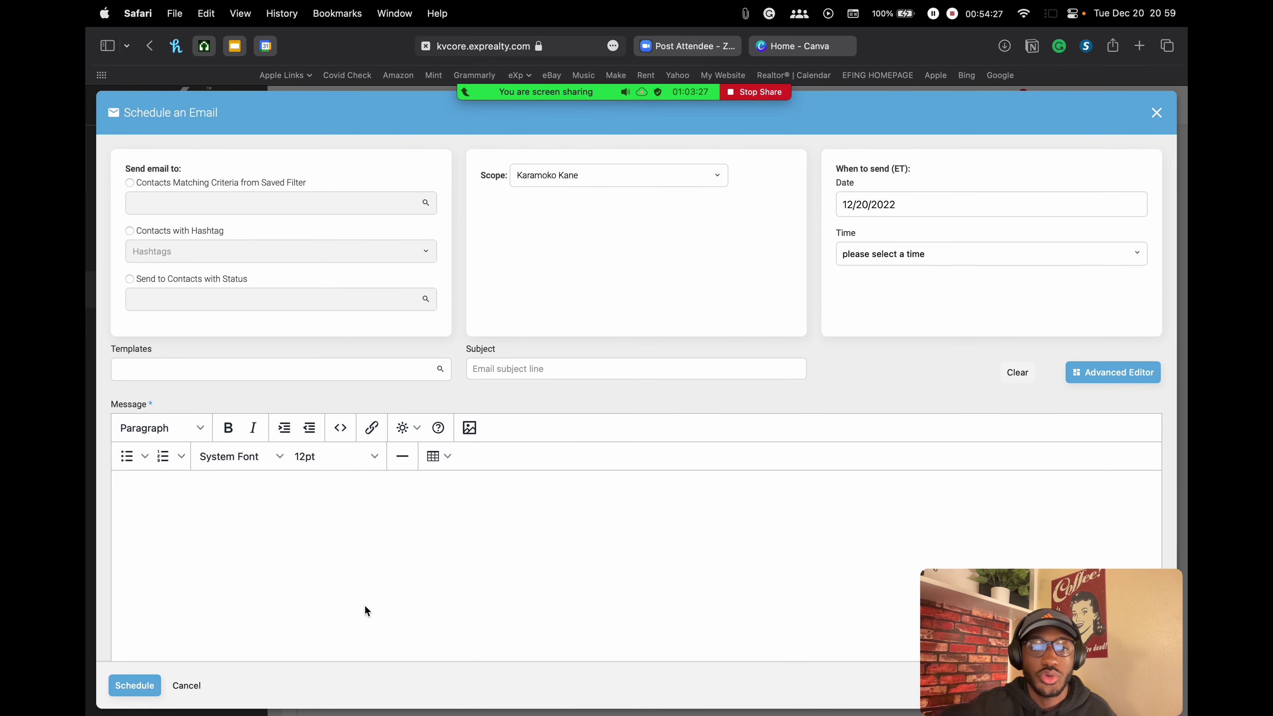
left_click(544, 505)
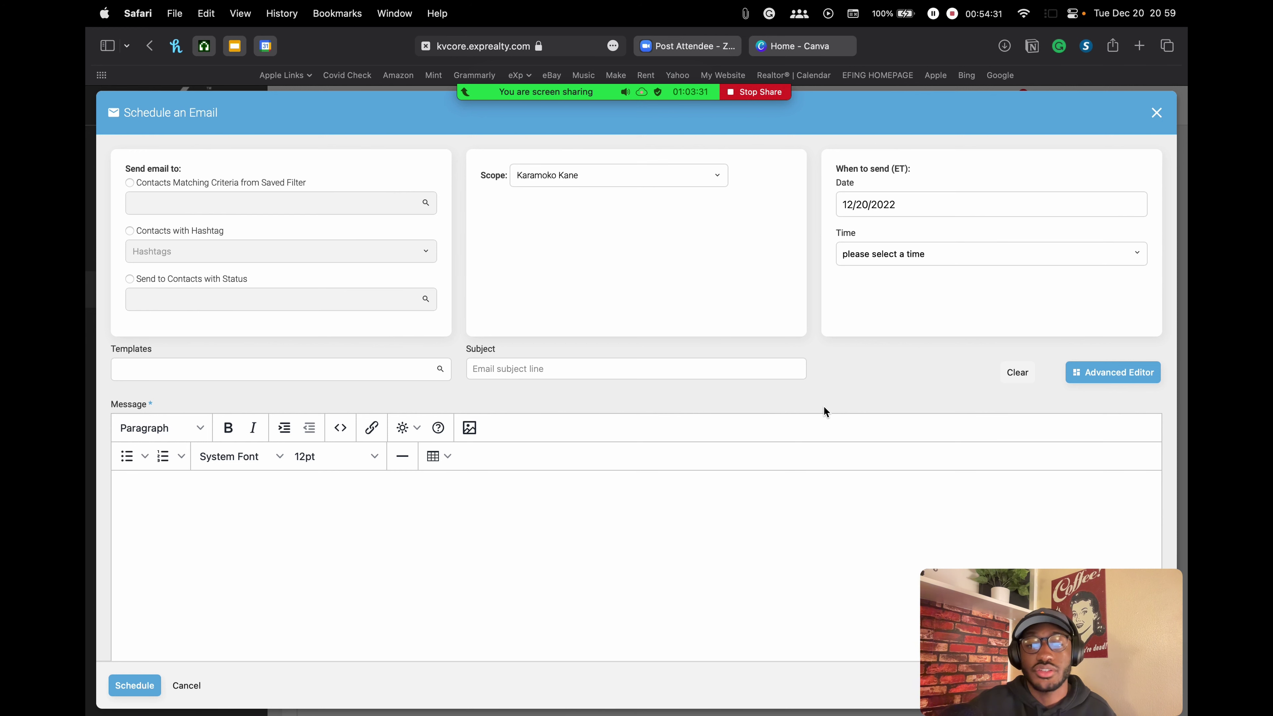
type("kevjnekvnervm")
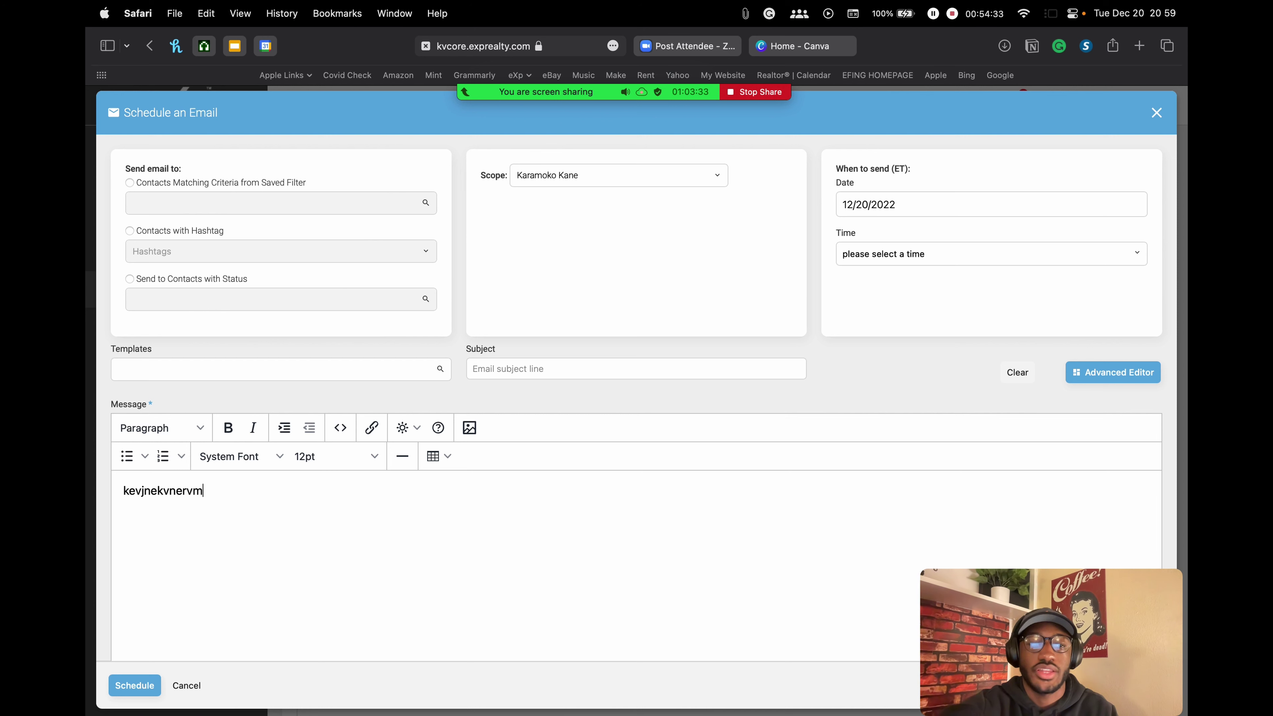
key("alt+BackSpace")
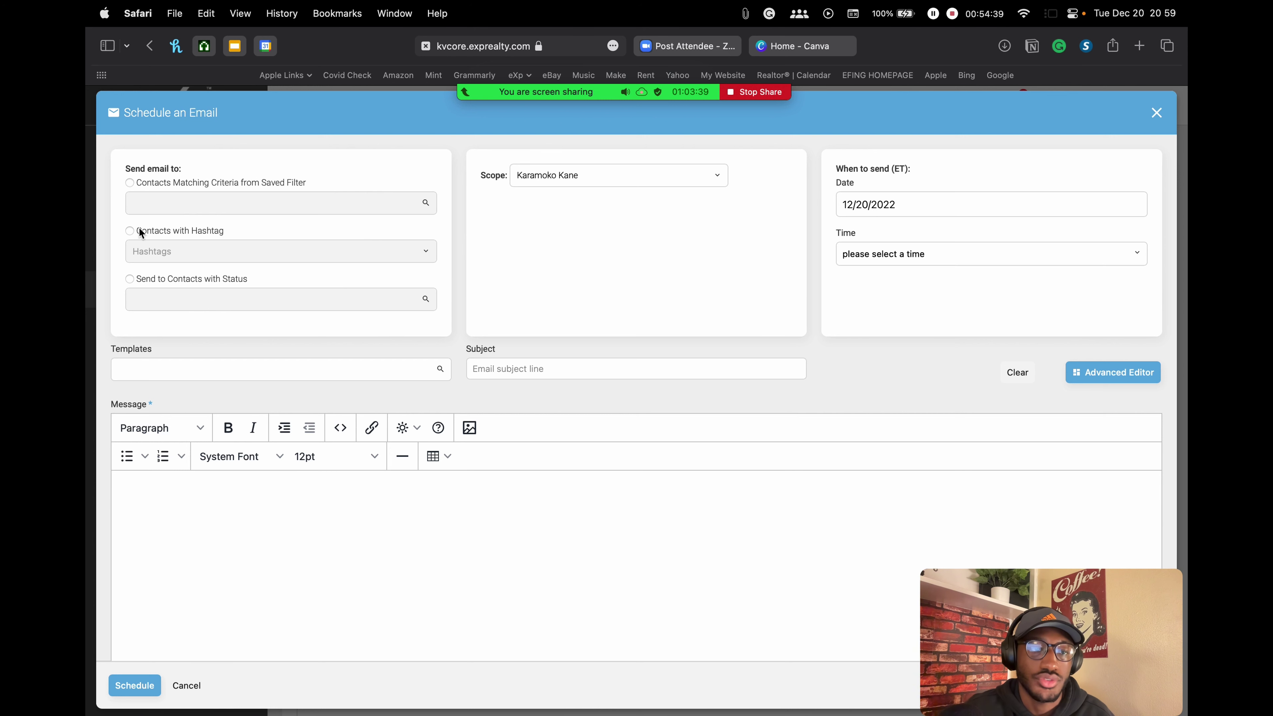
Step: Look over the hashtag and contact-status options for choosing the email's recipients
left_click(125, 228)
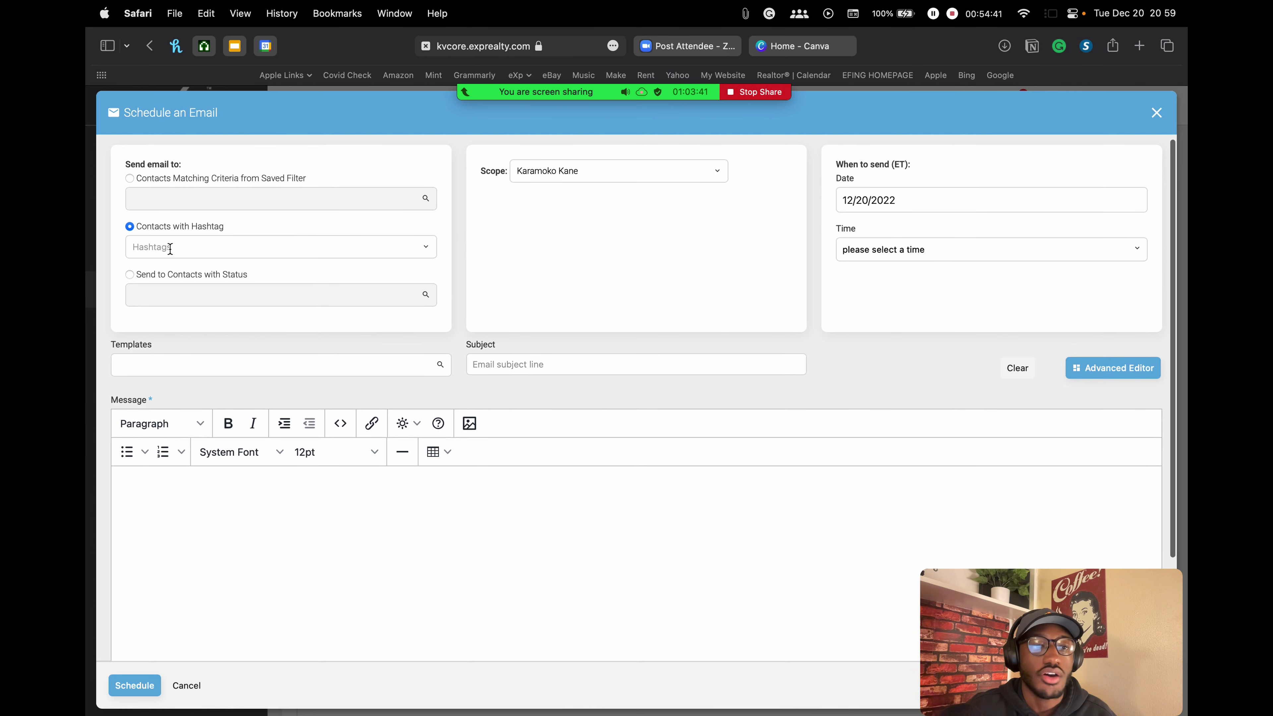
left_click(183, 245)
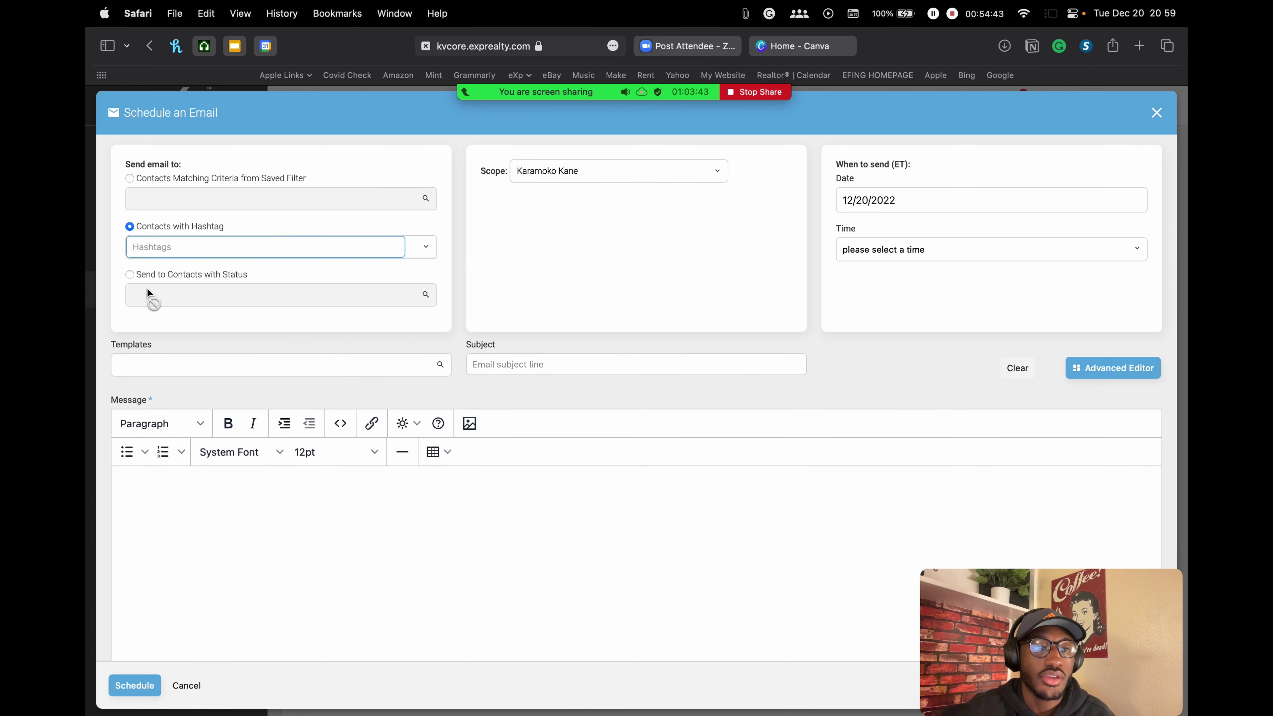
left_click(129, 275)
left_click(196, 292)
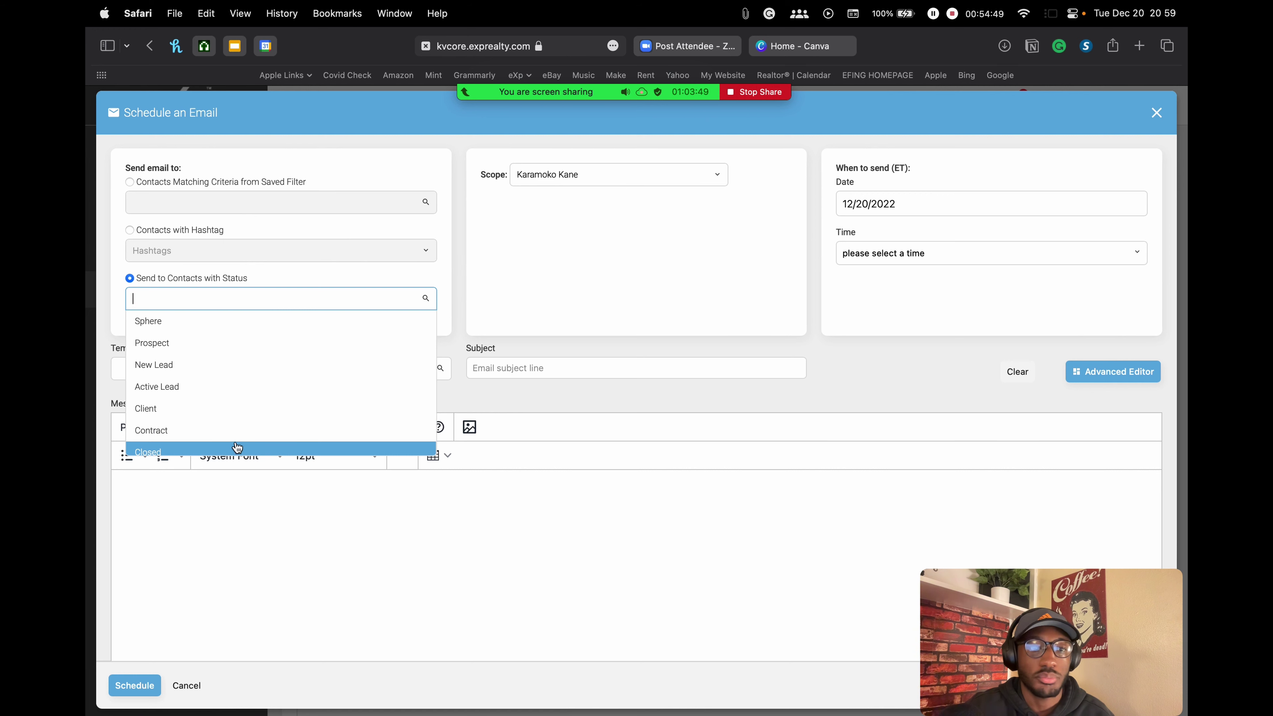
left_click(184, 169)
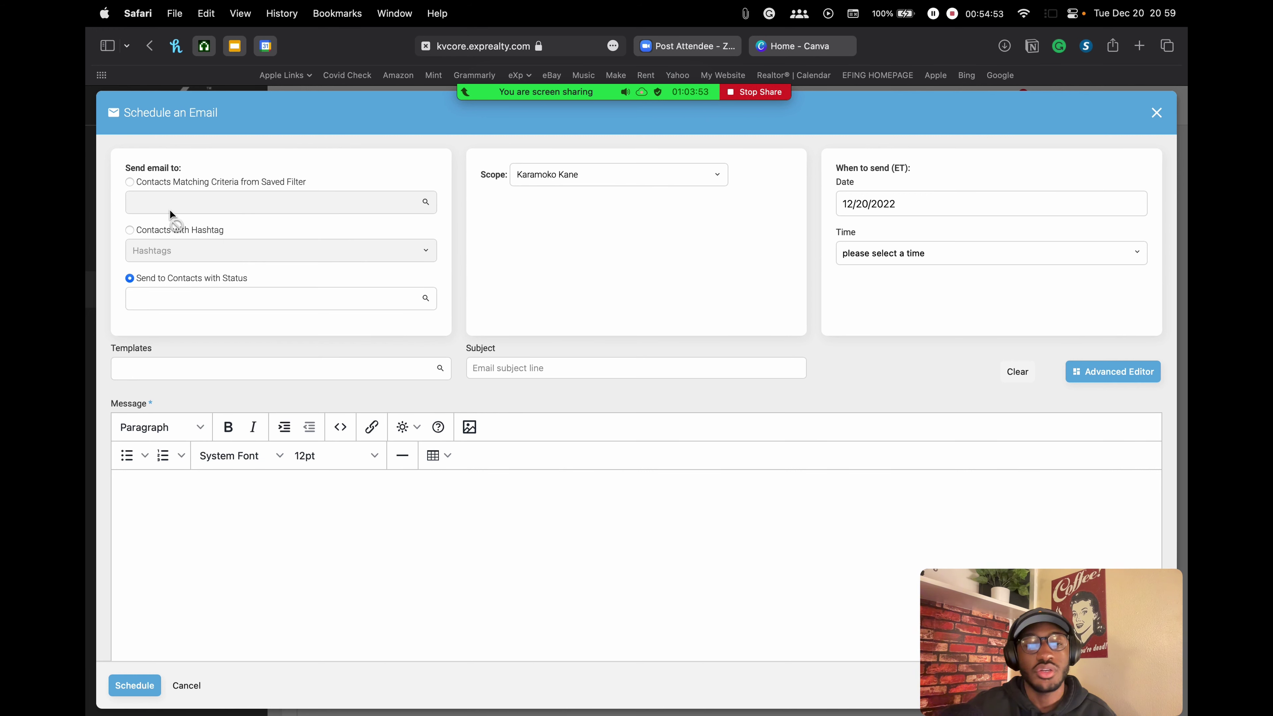
Step: Address the scheduled email to contacts with the hashtag "test"
left_click(131, 230)
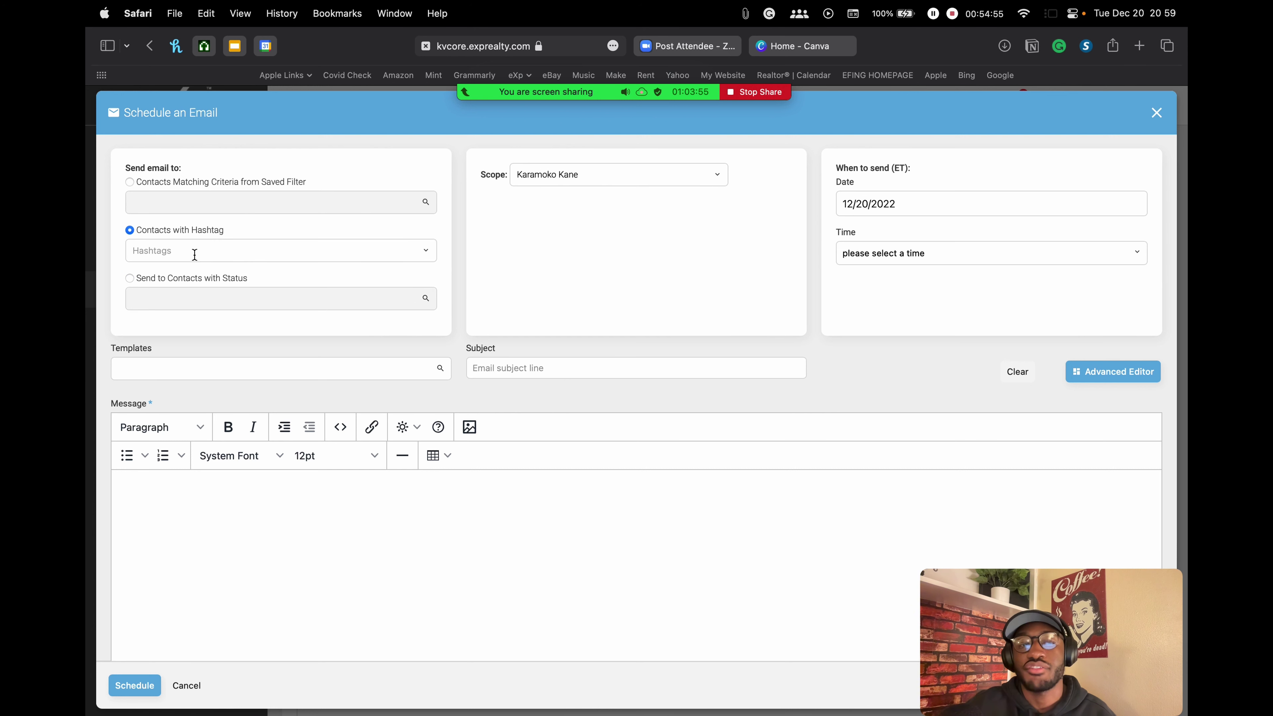
left_click(205, 252)
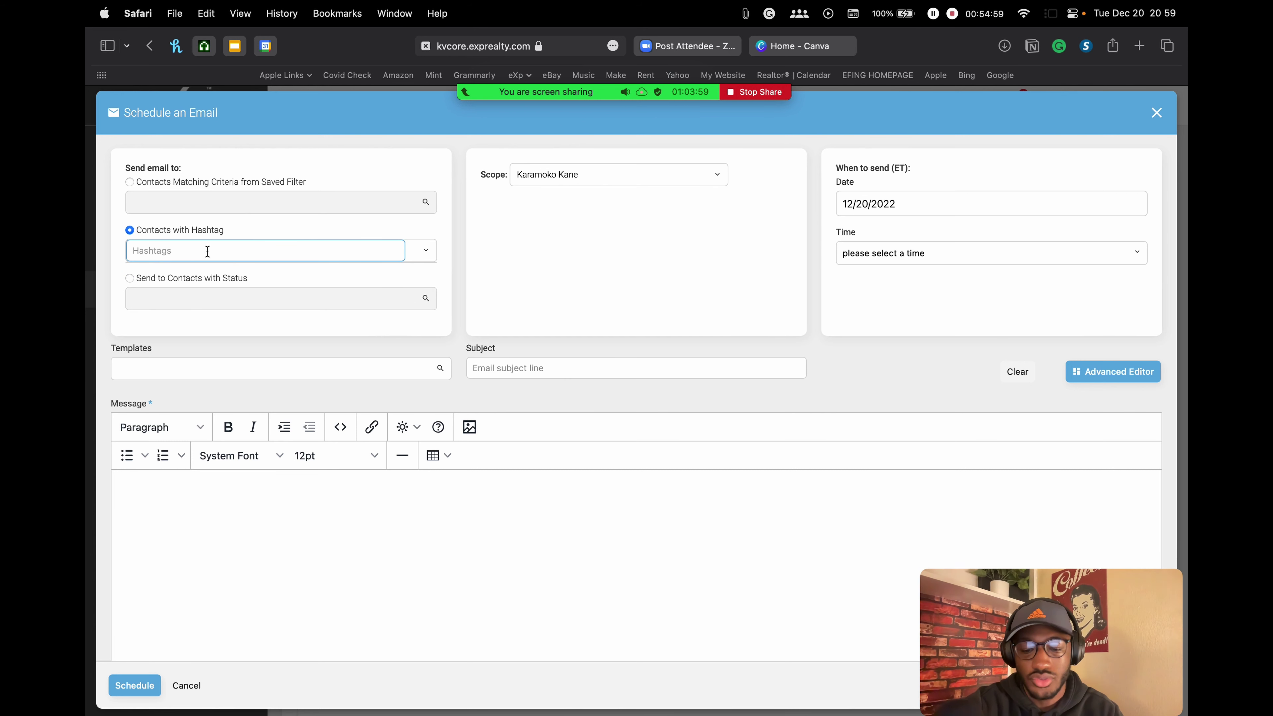
type("test")
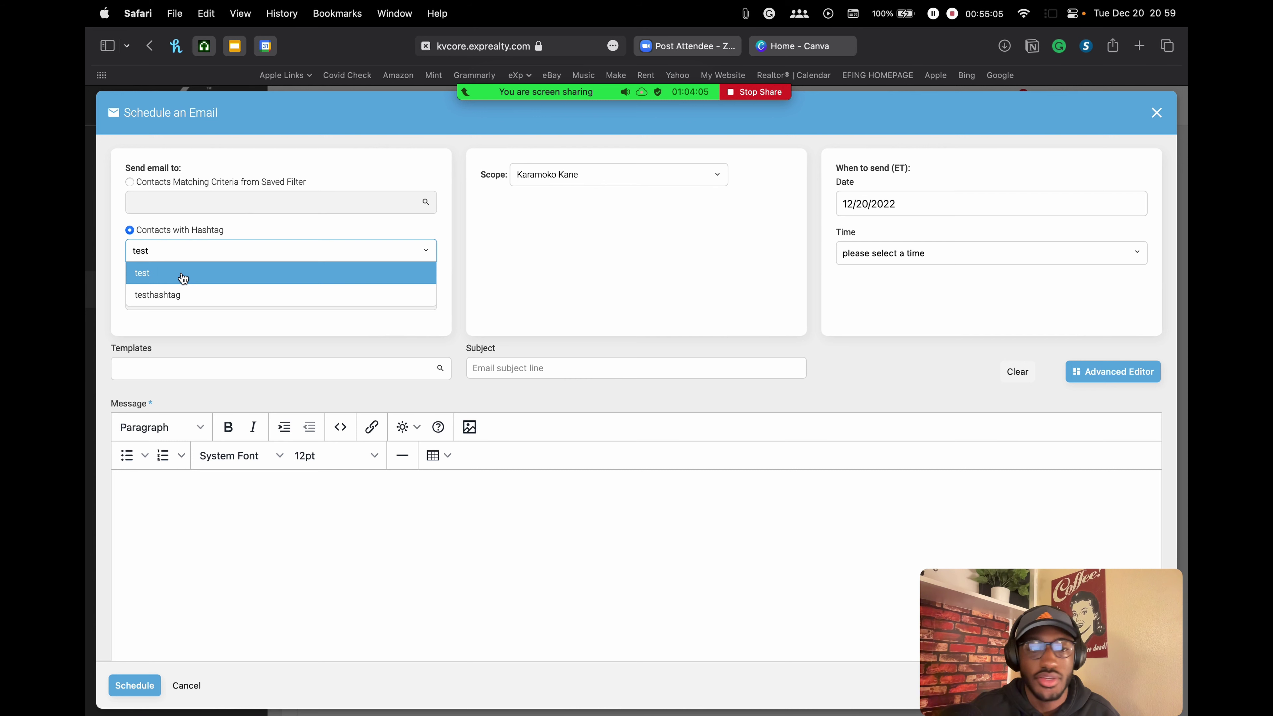
left_click(160, 274)
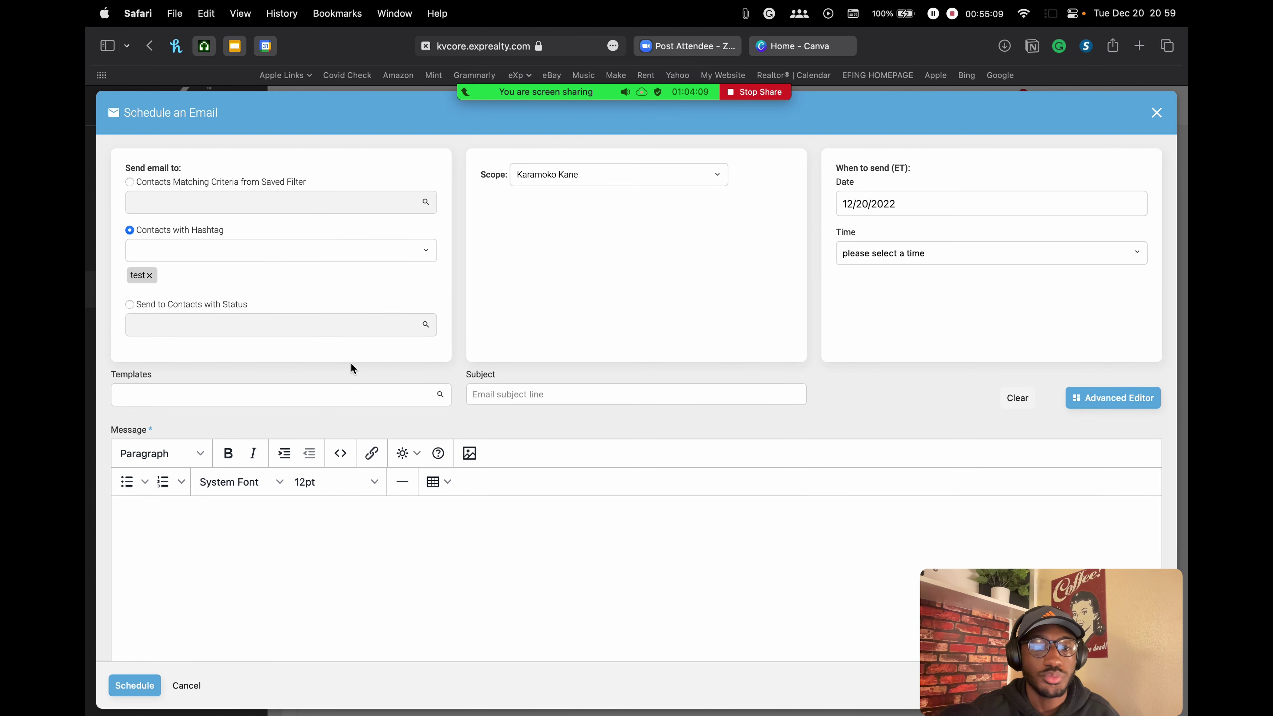
scroll(350, 369, "down", 3)
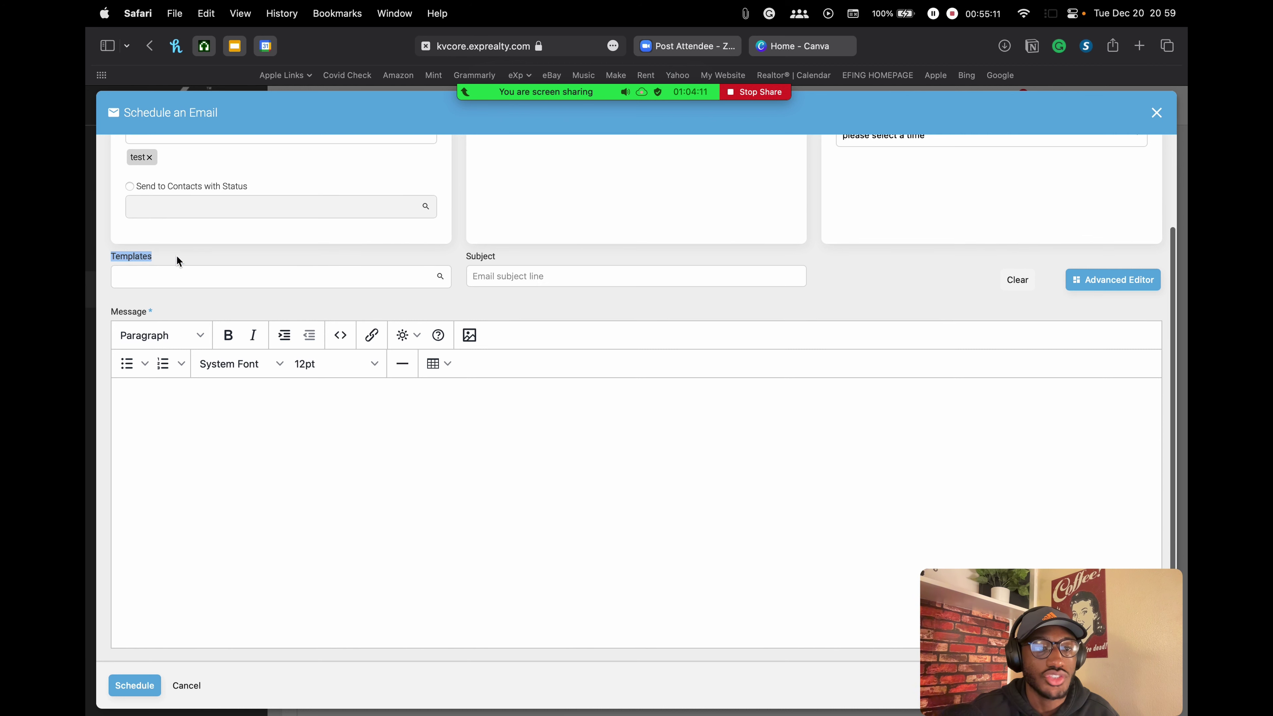
Step: Load the Happy Holiday 5 template into the email and review its message, {first_name} greeting and subject line
left_click(205, 269)
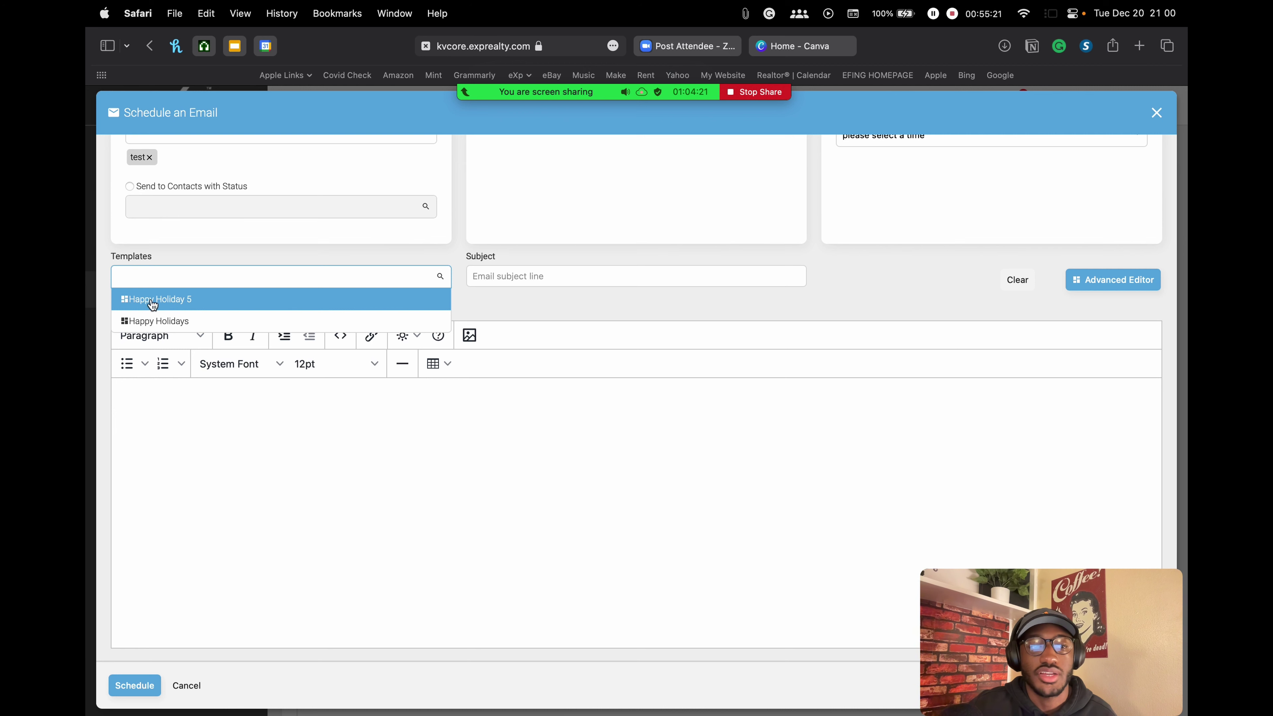
left_click(192, 301)
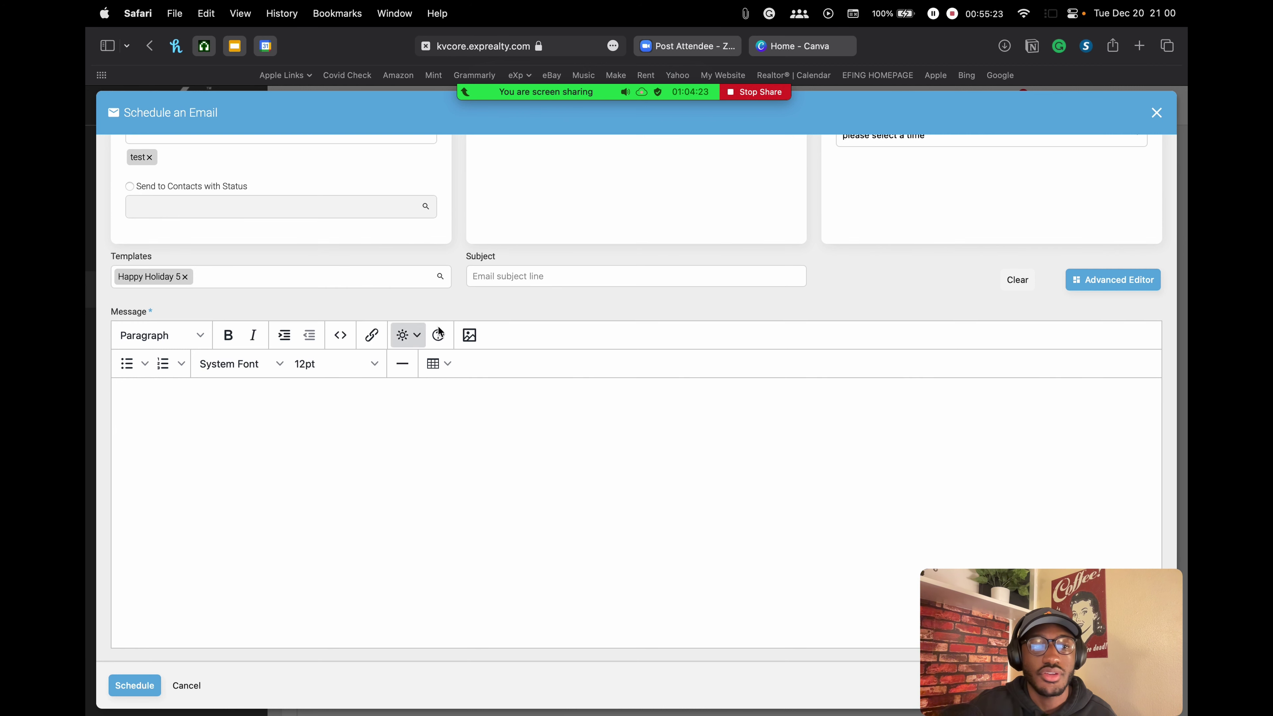
scroll(743, 295, "down", 3)
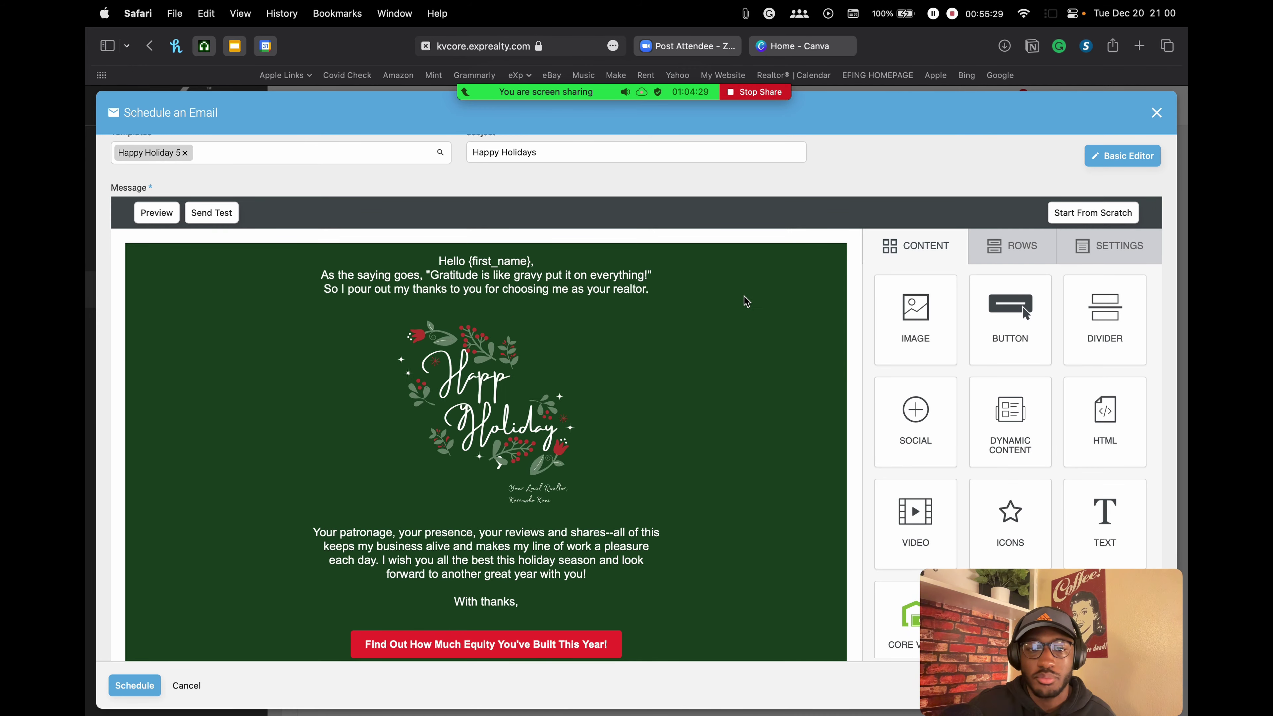
scroll(613, 396, "down", 6)
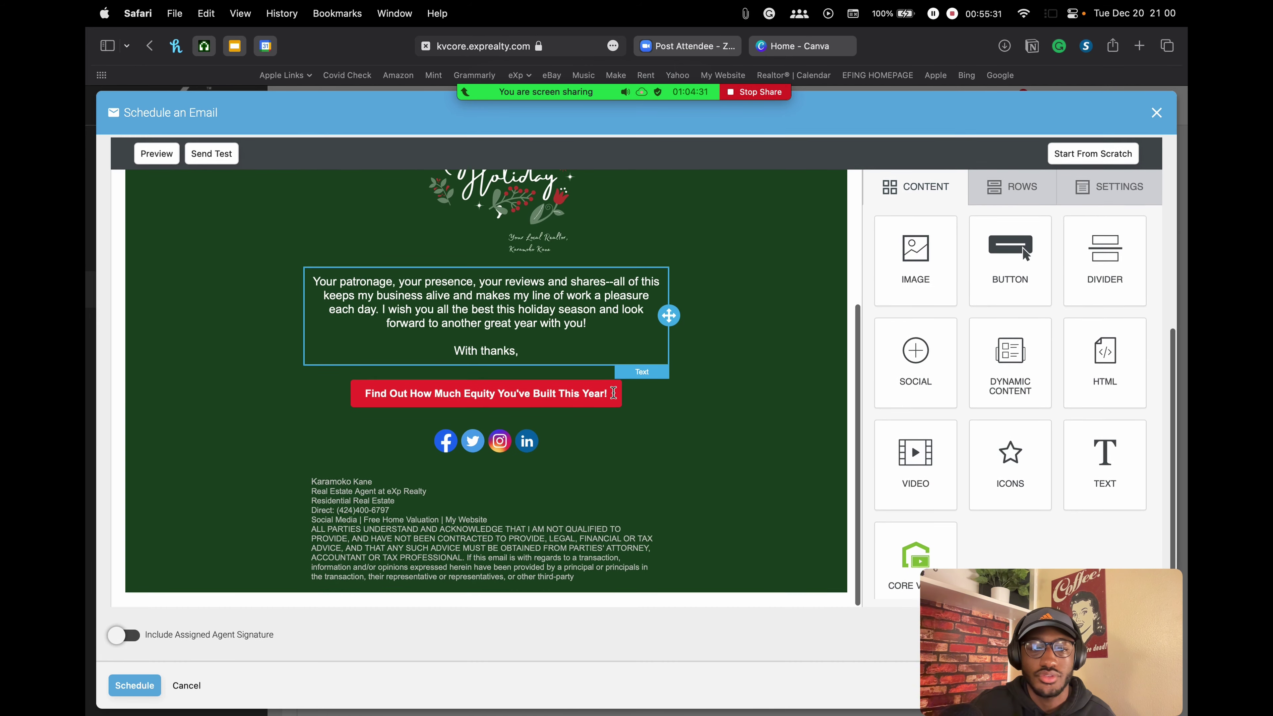
scroll(616, 397, "up", 5)
scroll(616, 397, "up", 3)
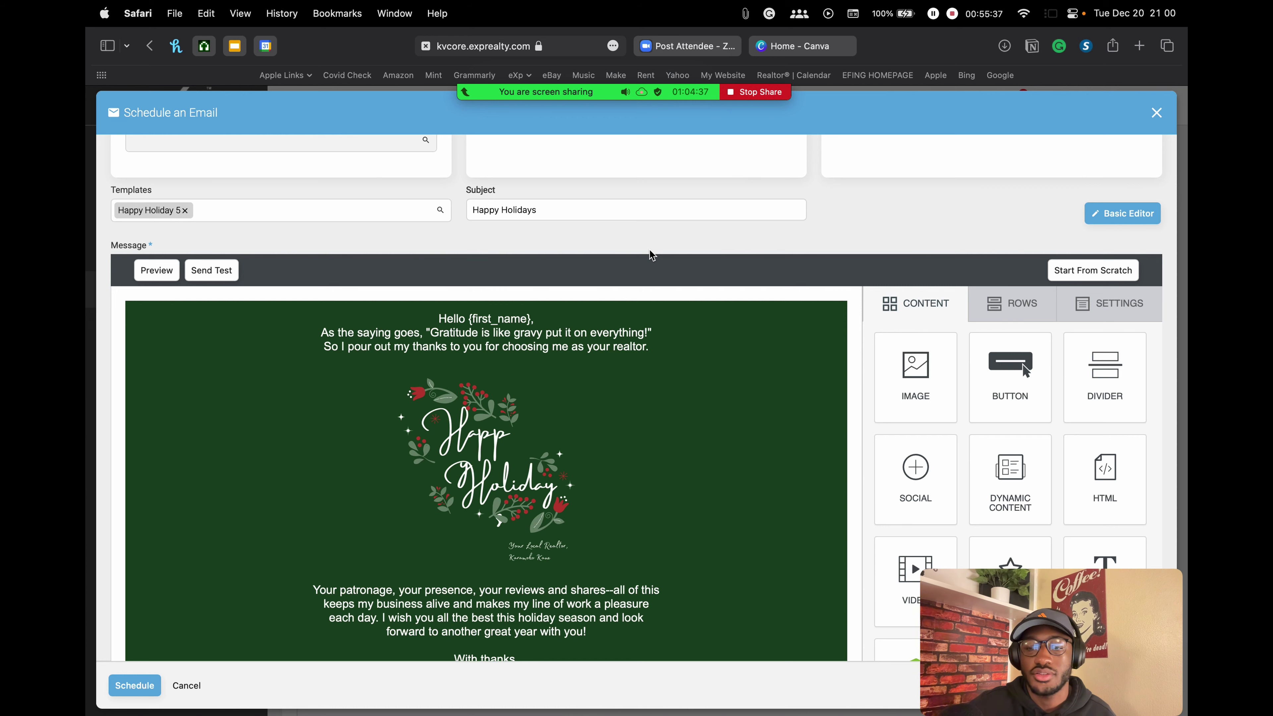
scroll(892, 159, "up", 4)
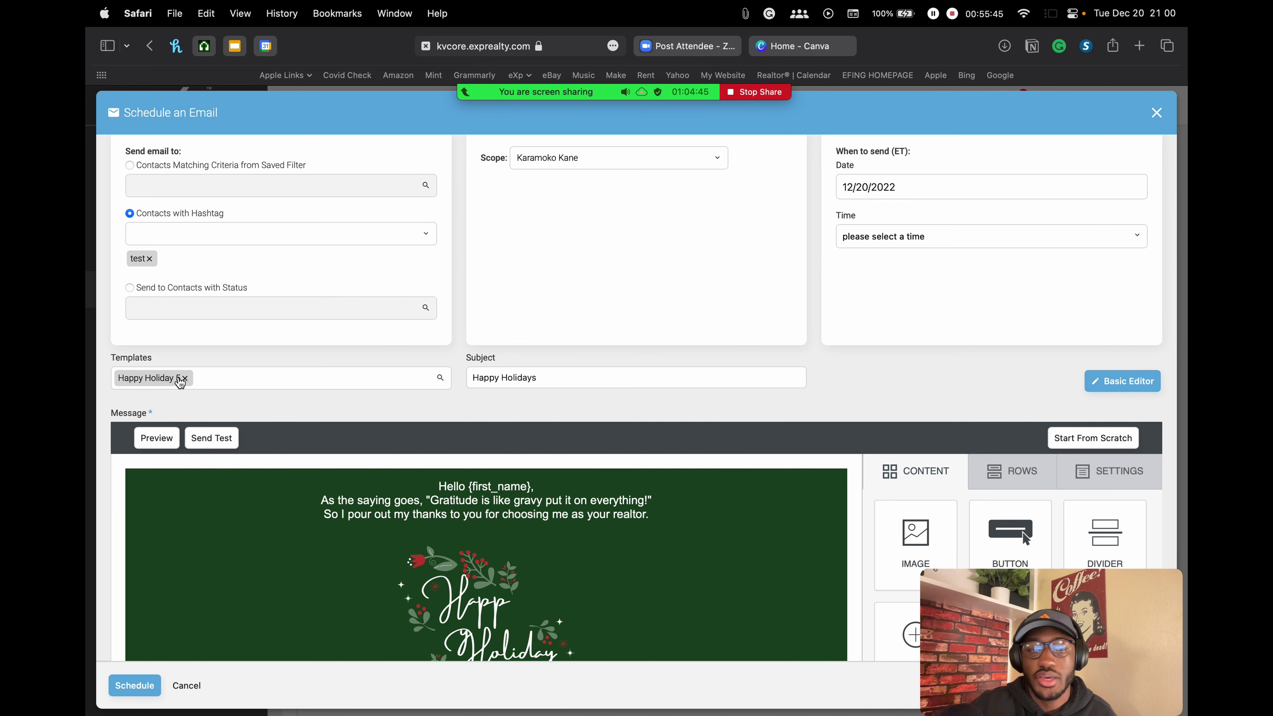
scroll(527, 369, "down", 4)
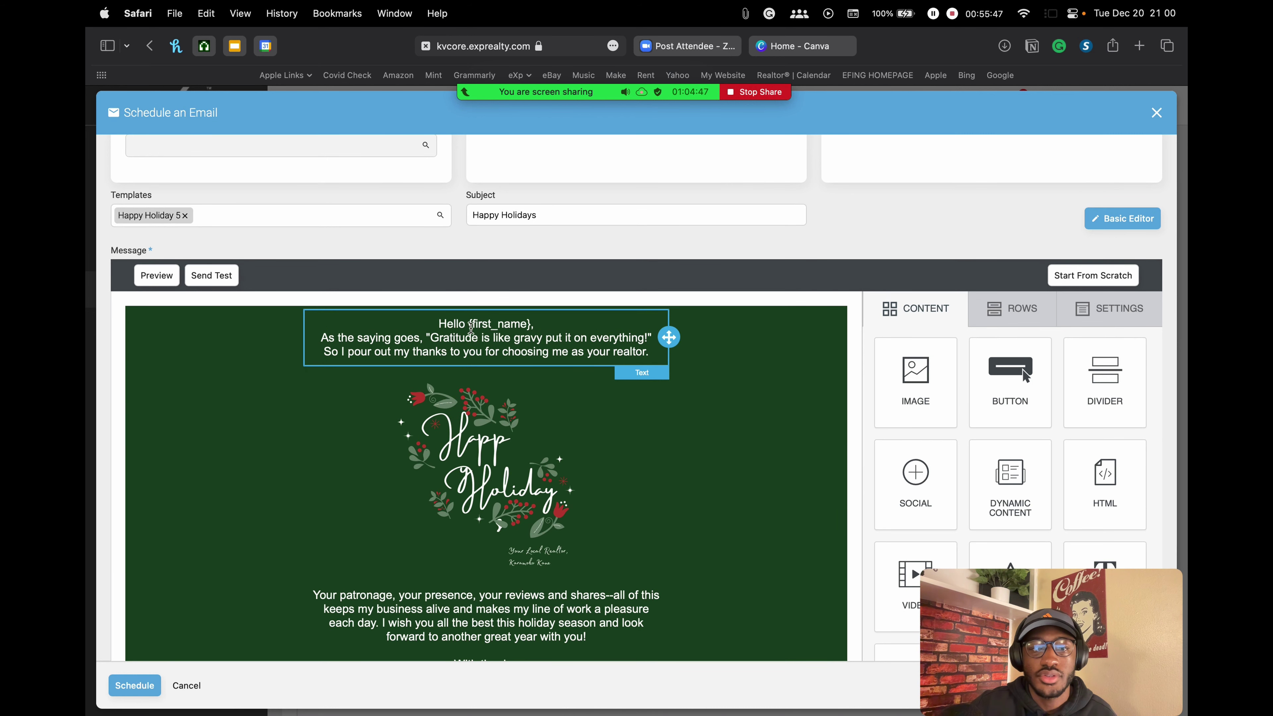
left_click_drag(470, 325, 531, 323)
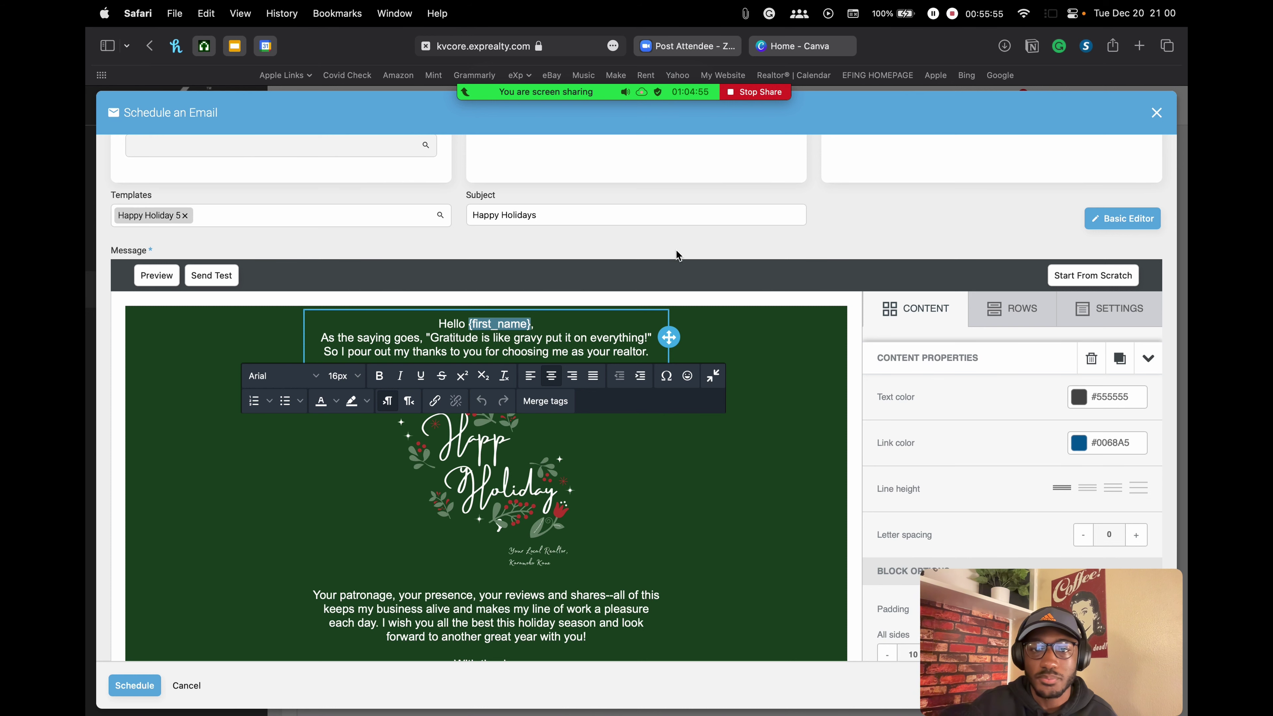
scroll(788, 266, "up", 4)
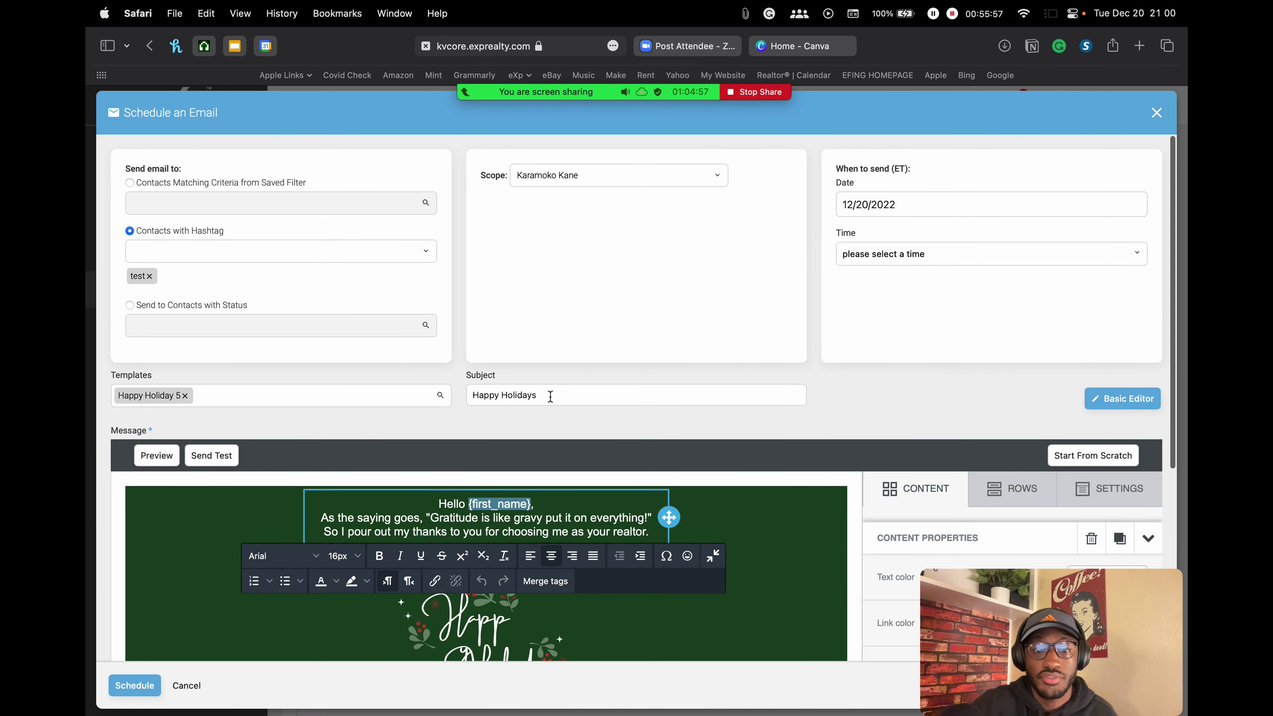
left_click(551, 396)
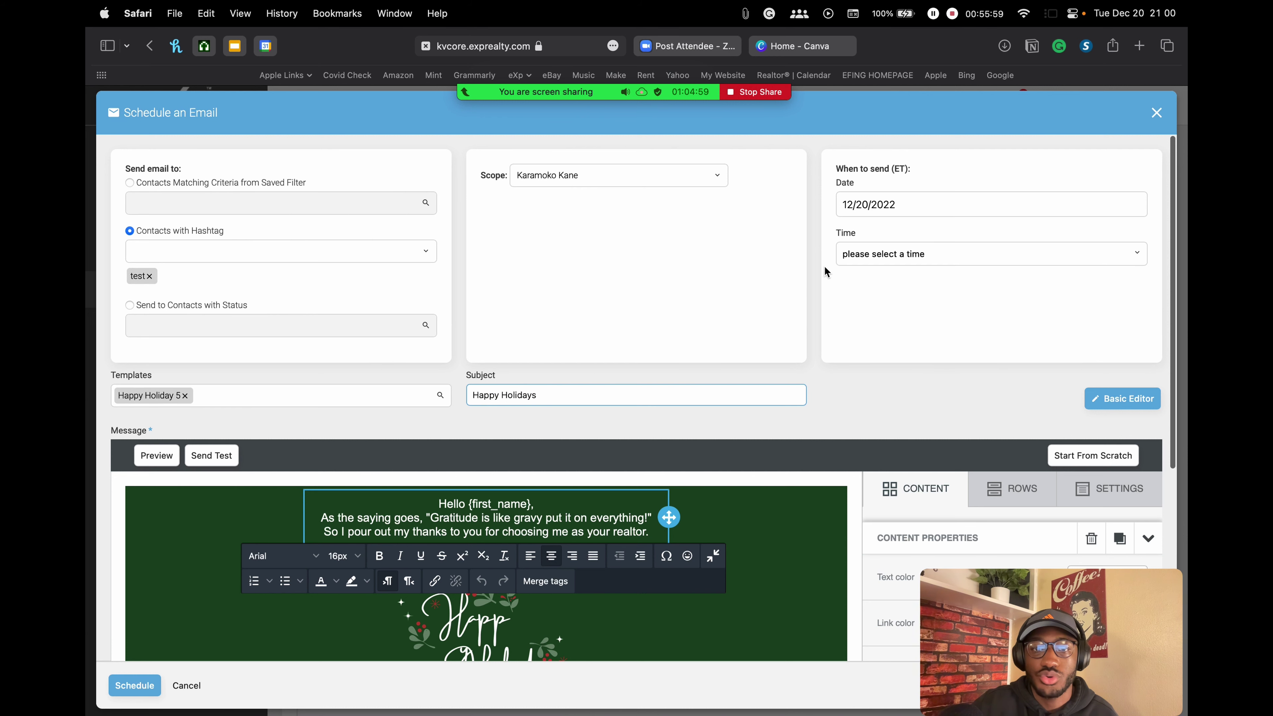
Step: Set the email's send date to 12/24/2022
left_click(830, 234)
scroll(888, 299, "down", 1)
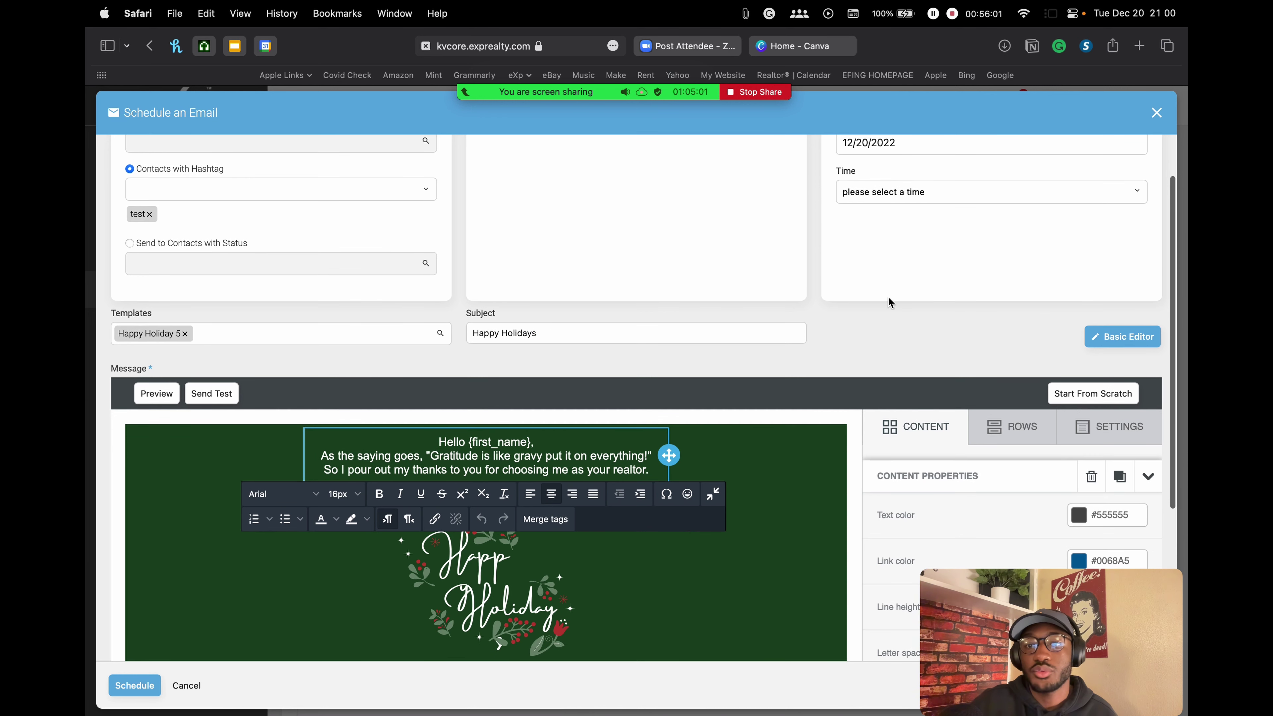
scroll(887, 298, "up", 1)
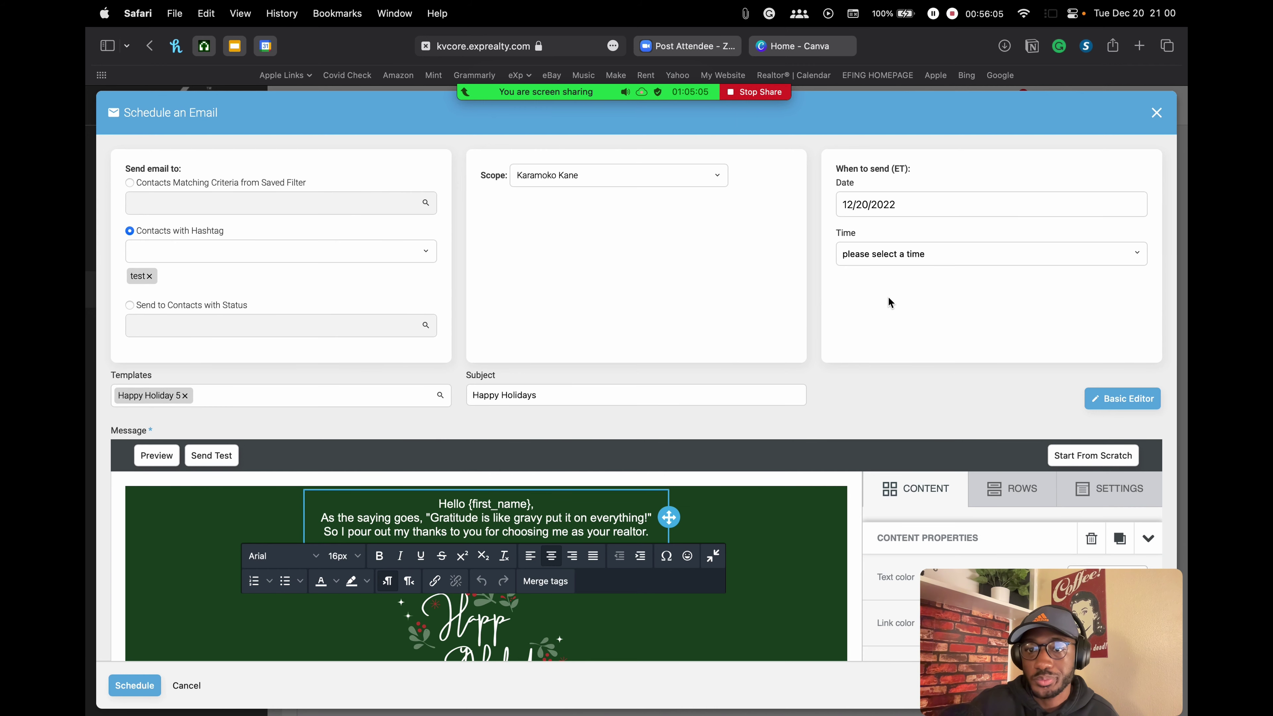
left_click(899, 203)
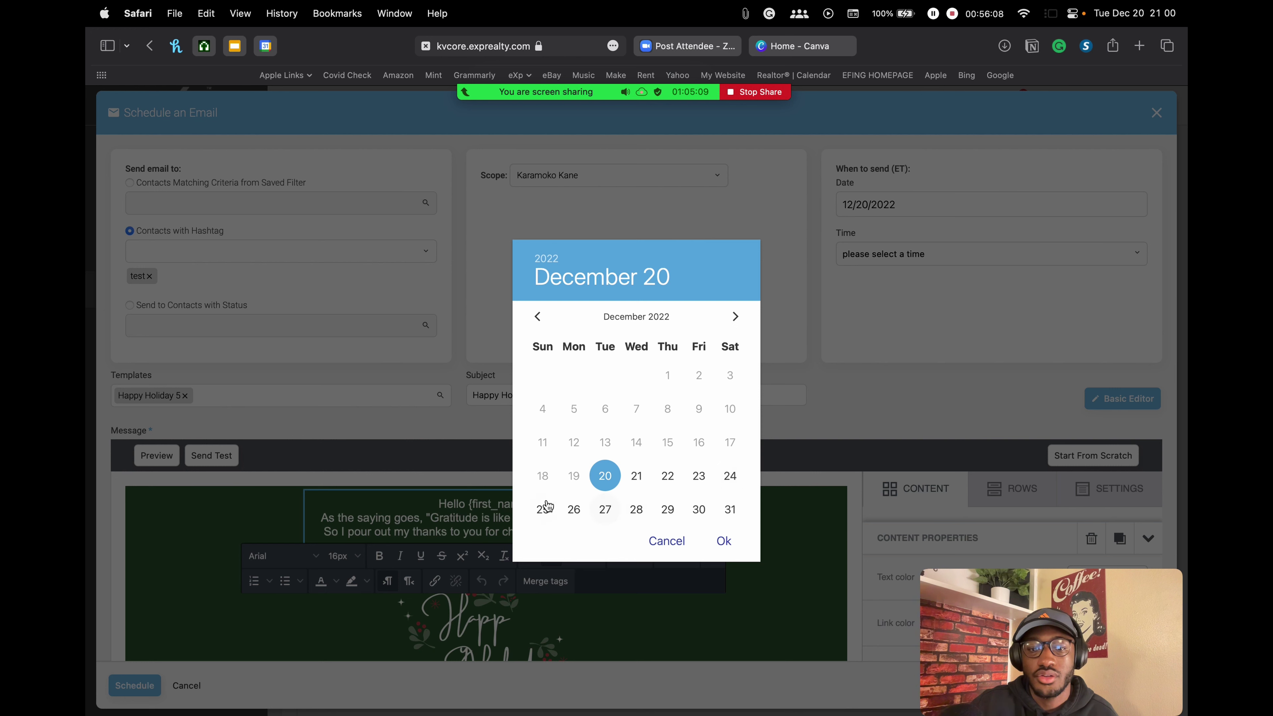
left_click(730, 477)
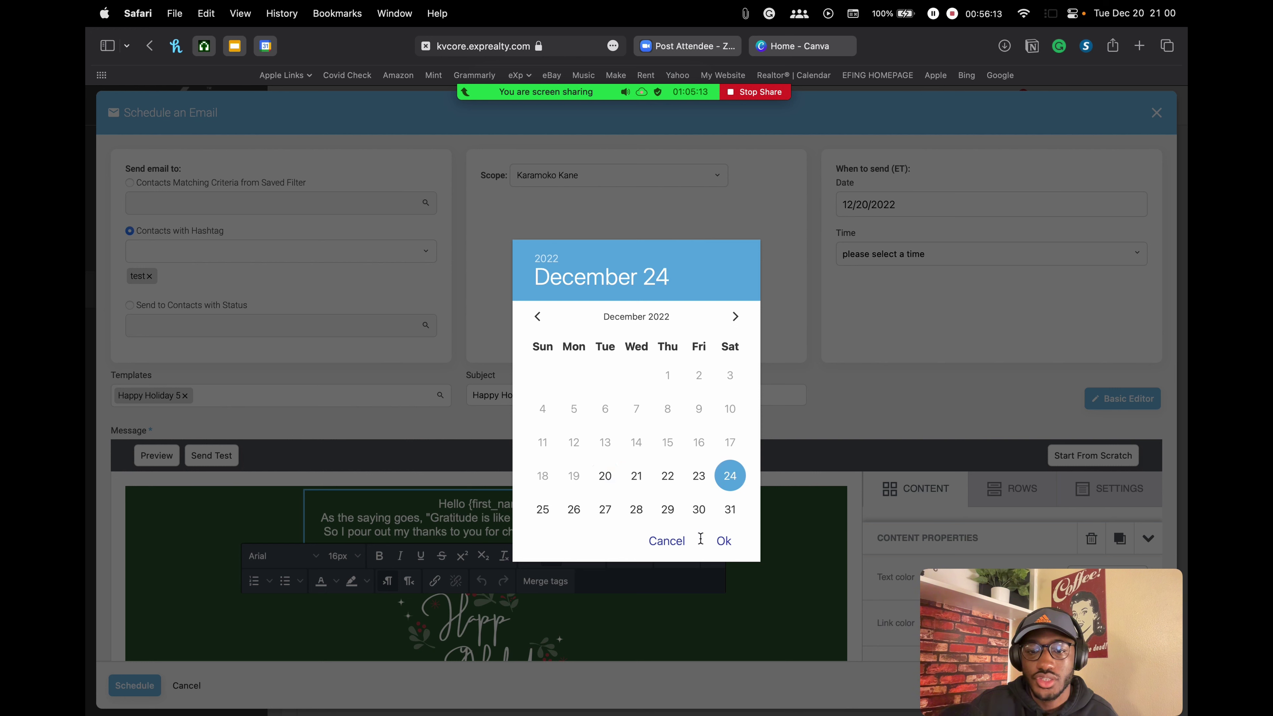
left_click(724, 541)
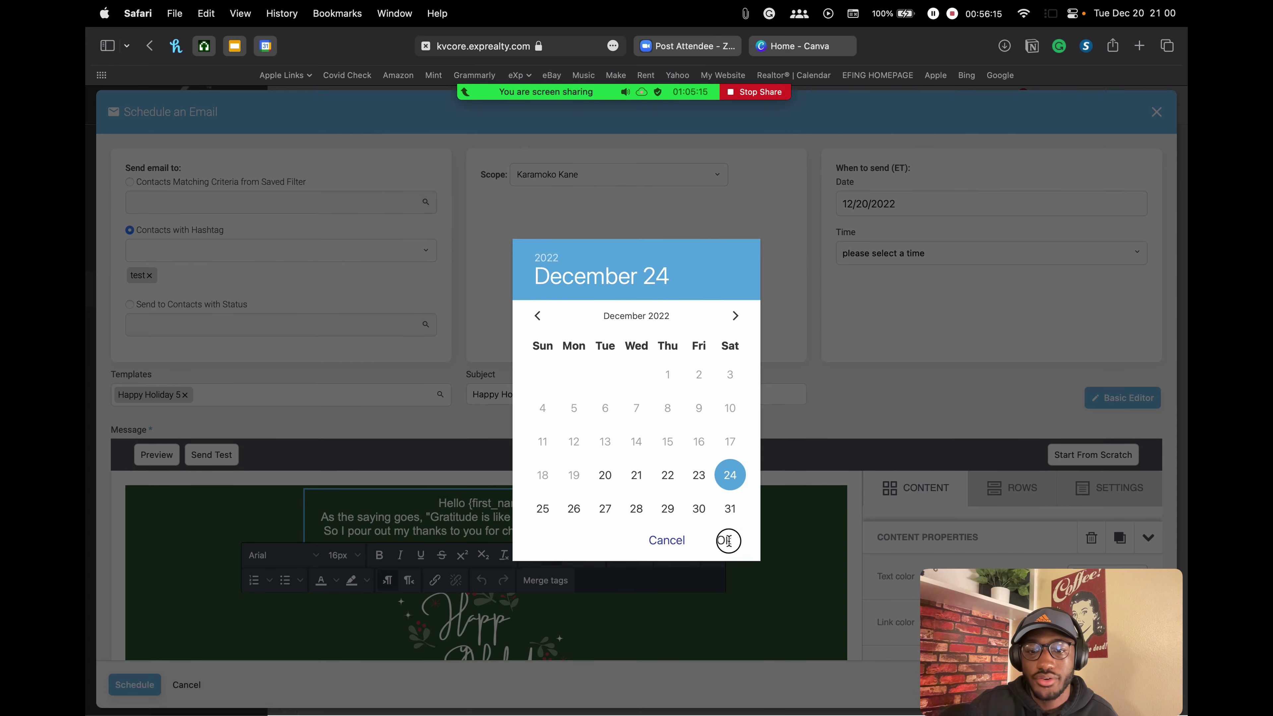
Step: Look over the available send times and check which time zone the schedule uses
left_click(868, 249)
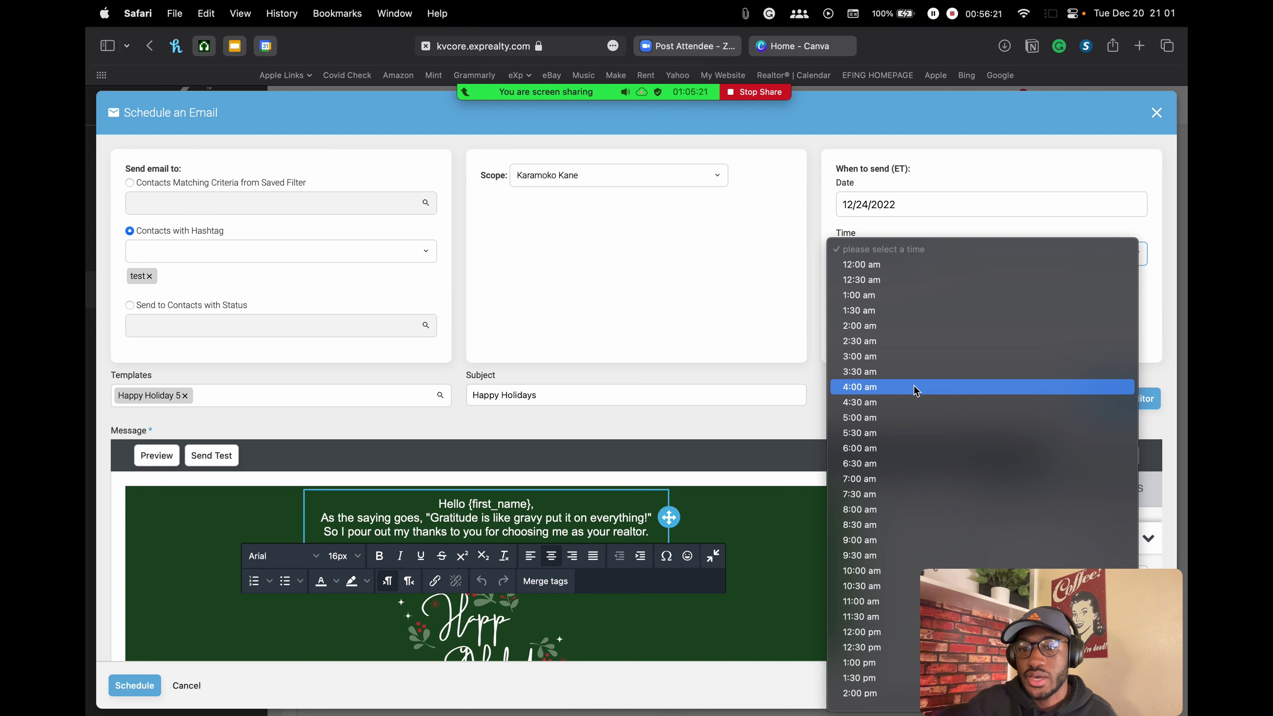
left_click(874, 229)
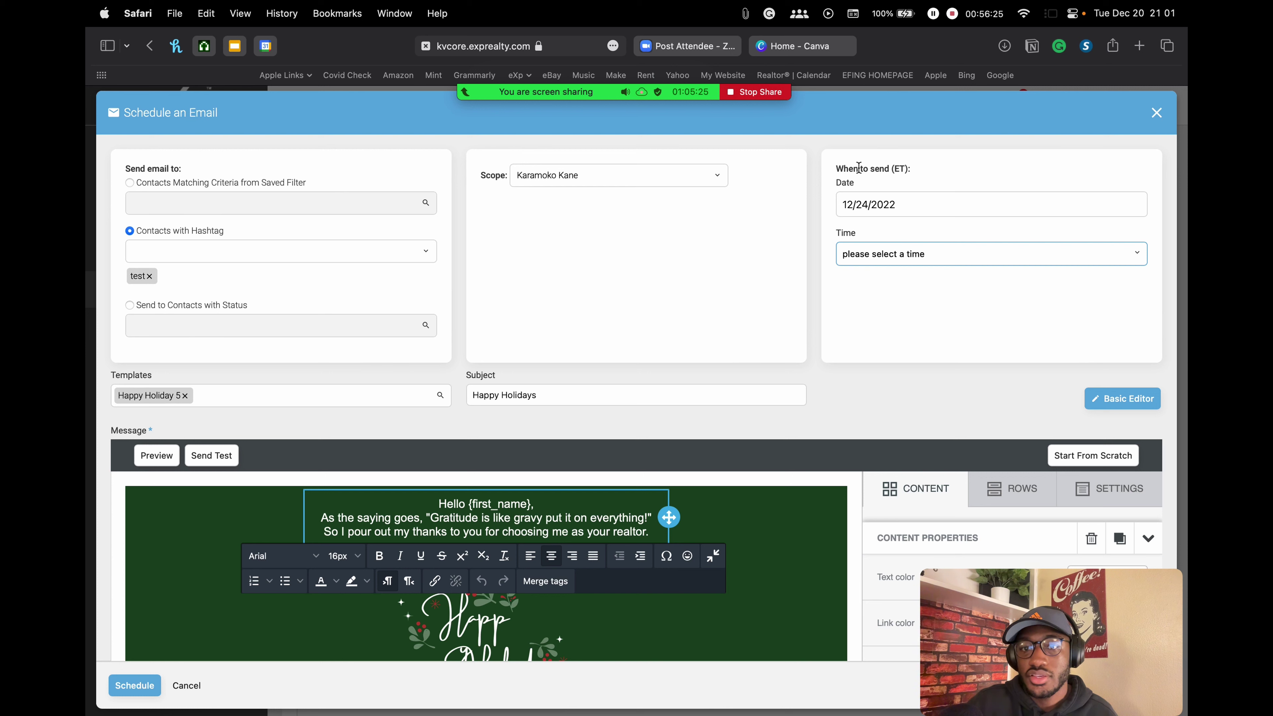
left_click(890, 171)
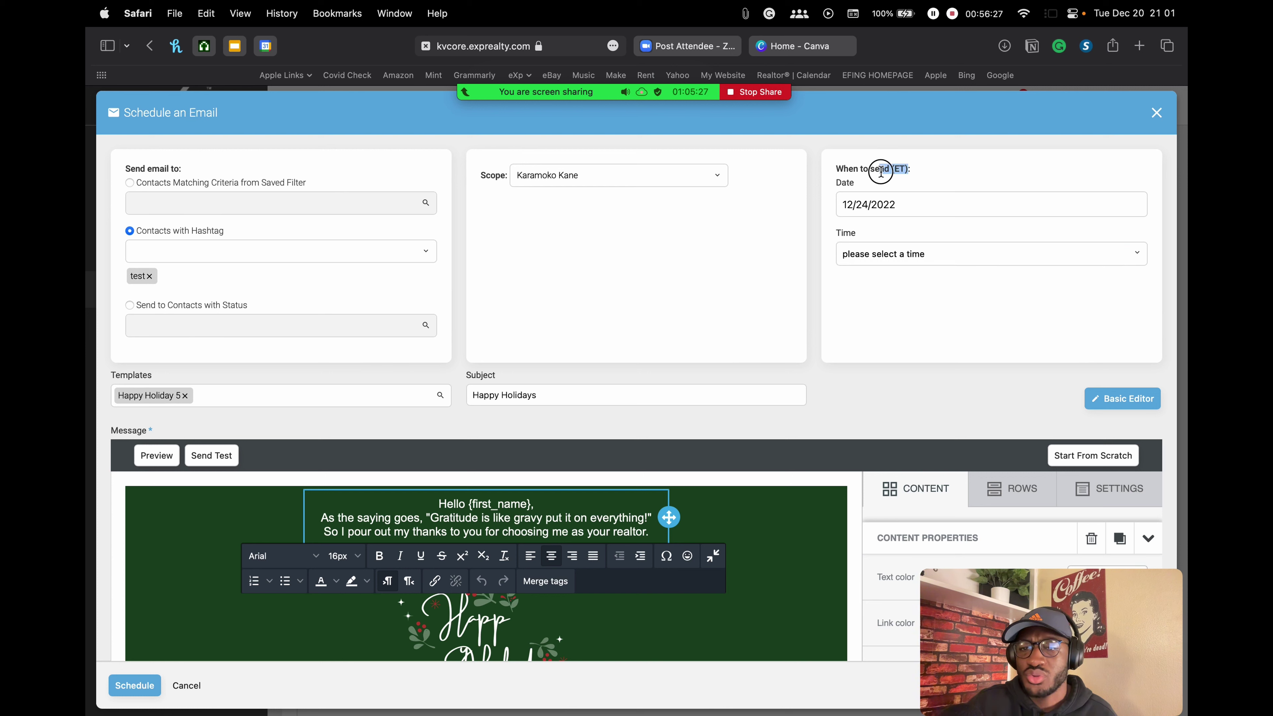
left_click(980, 174)
left_click(905, 172)
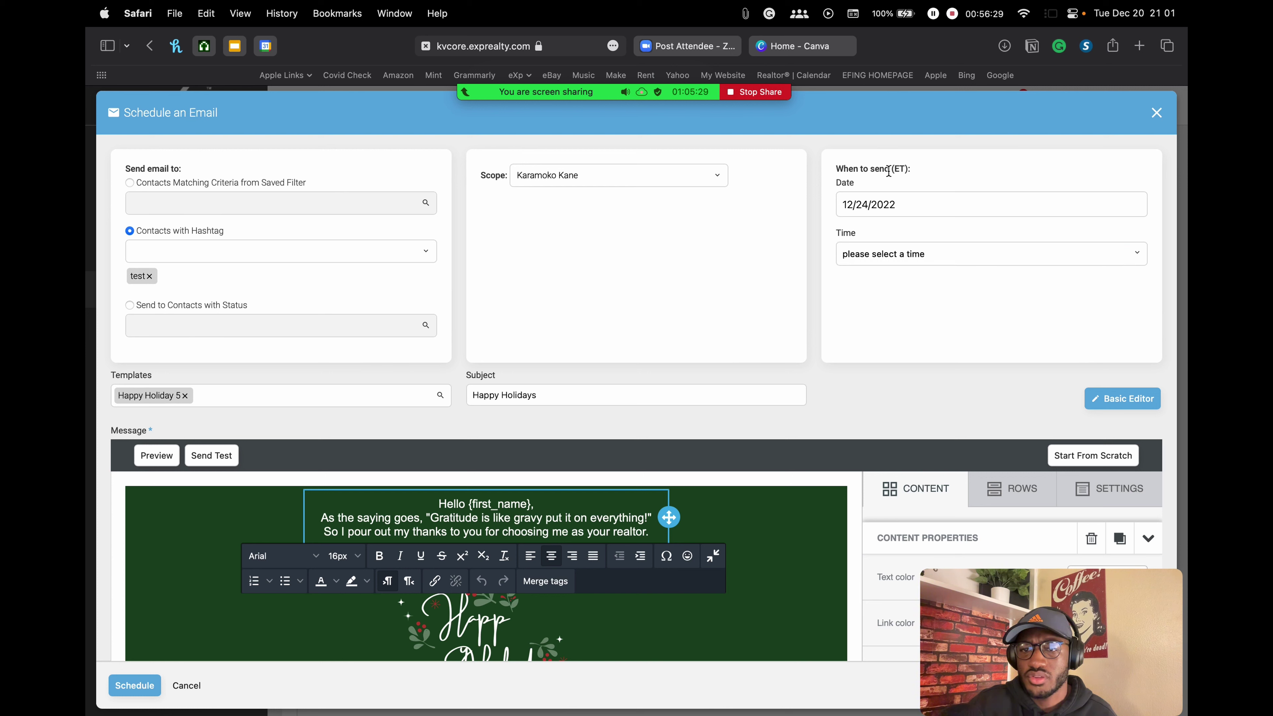
double_click(905, 169)
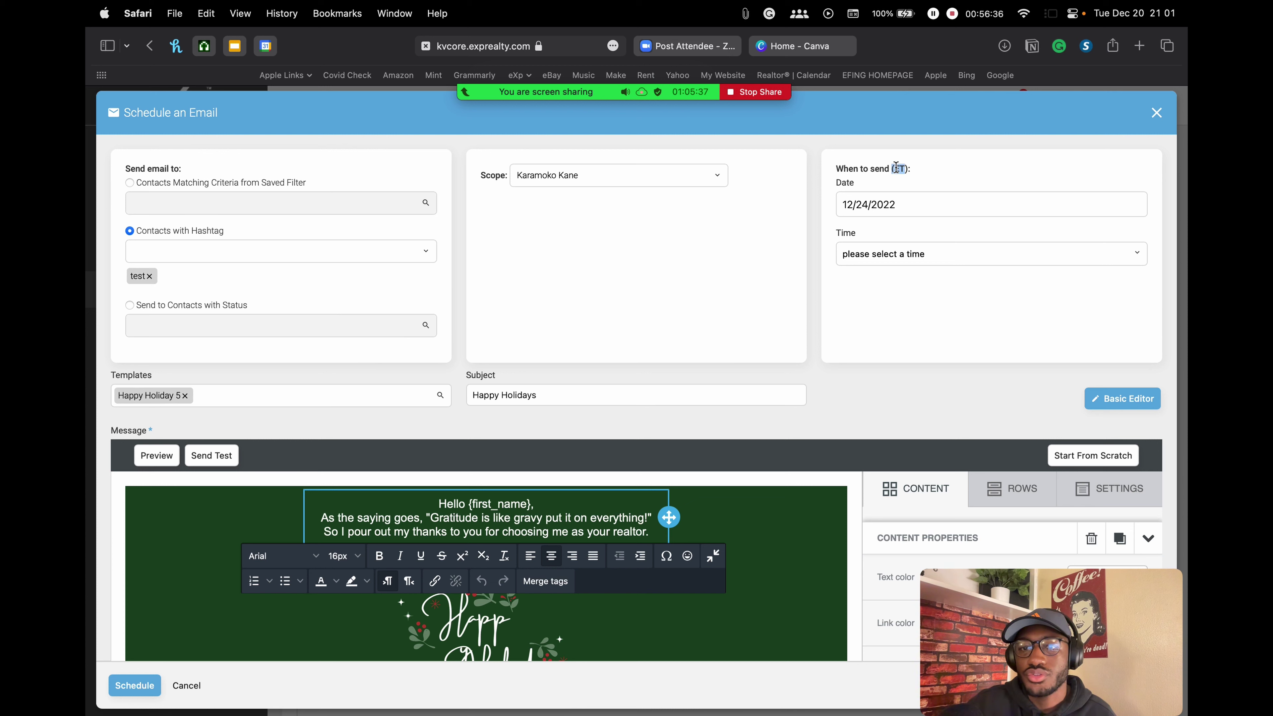
left_click(877, 171)
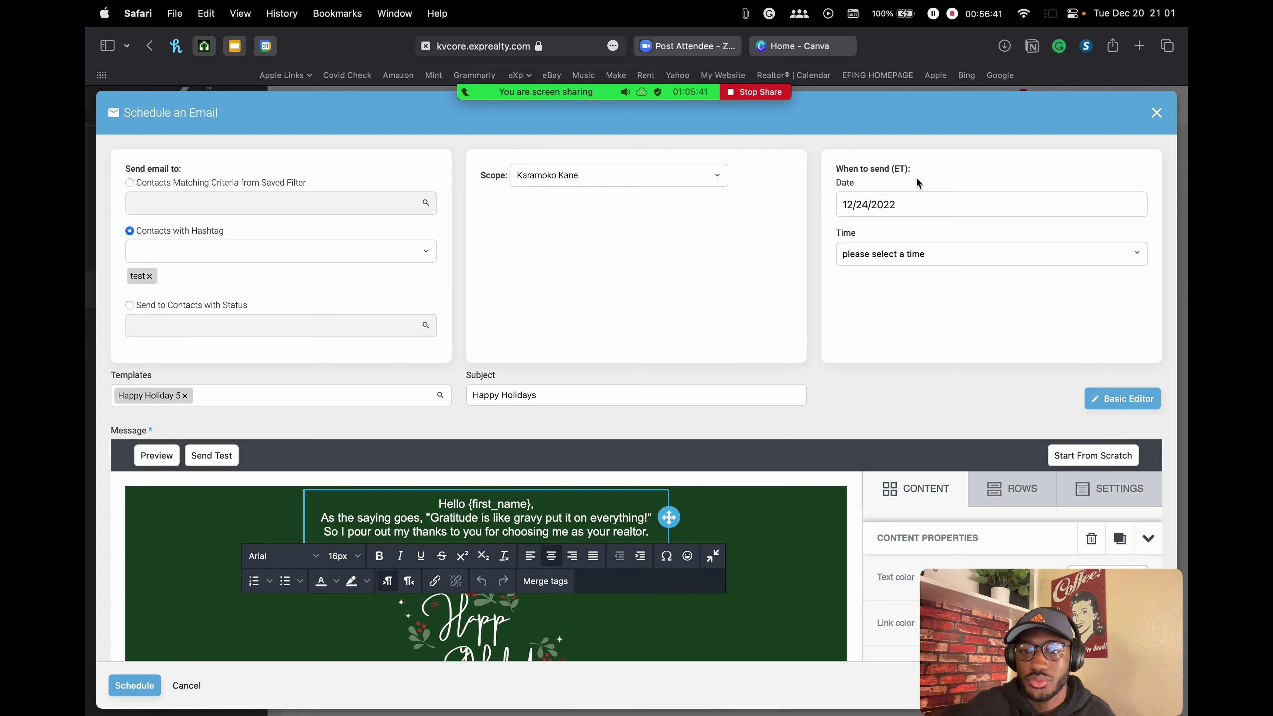
Step: Set the email's send time to 12:00 pm
left_click(880, 254)
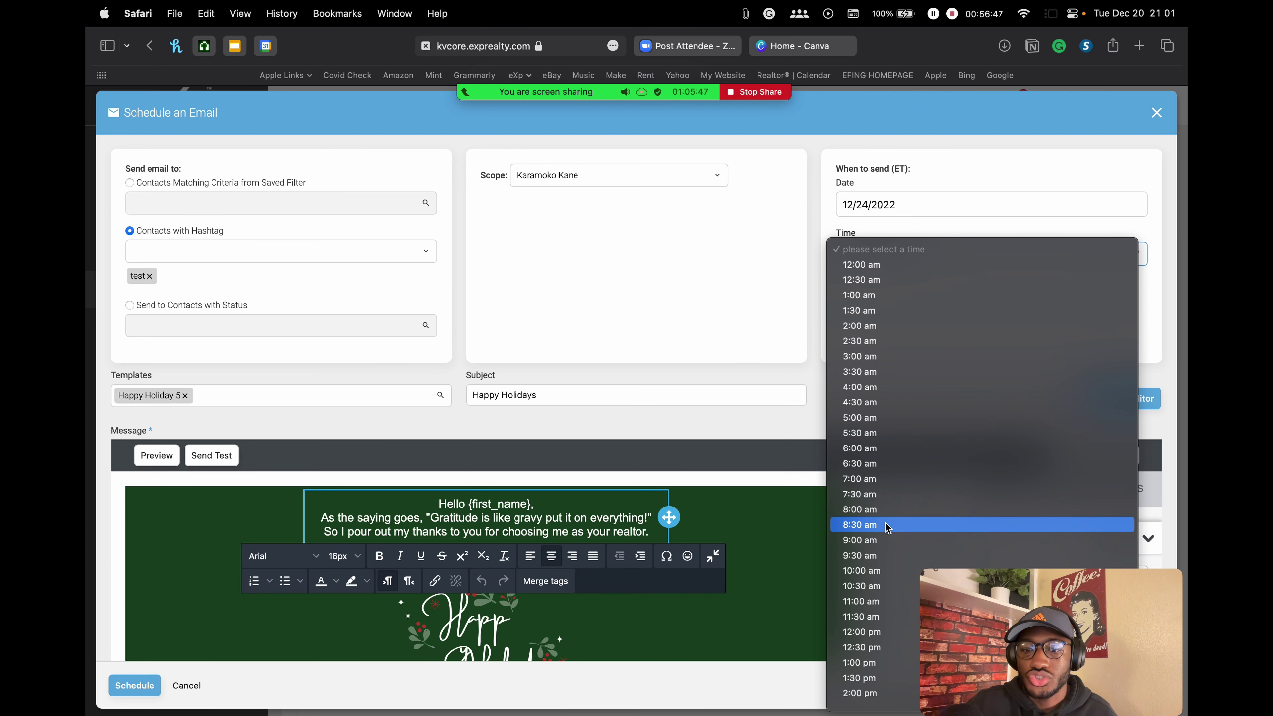
scroll(887, 519, "down", 1)
scroll(887, 518, "down", 3)
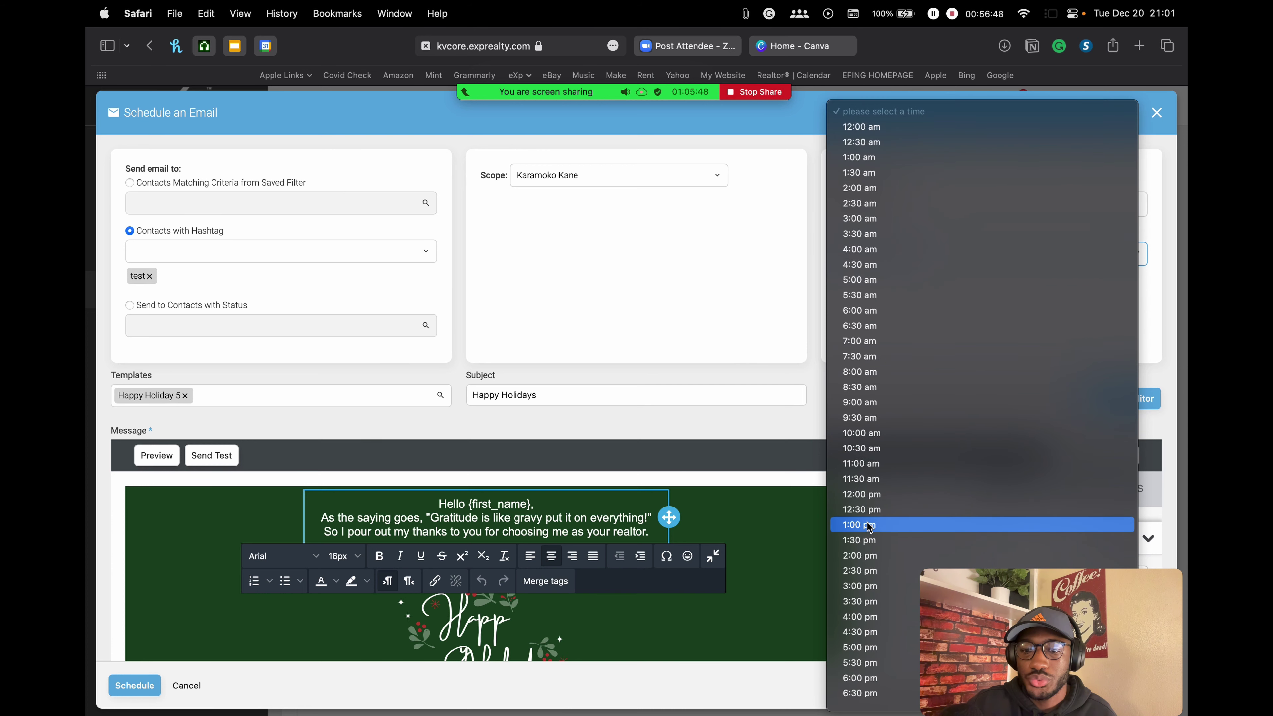
left_click(882, 496)
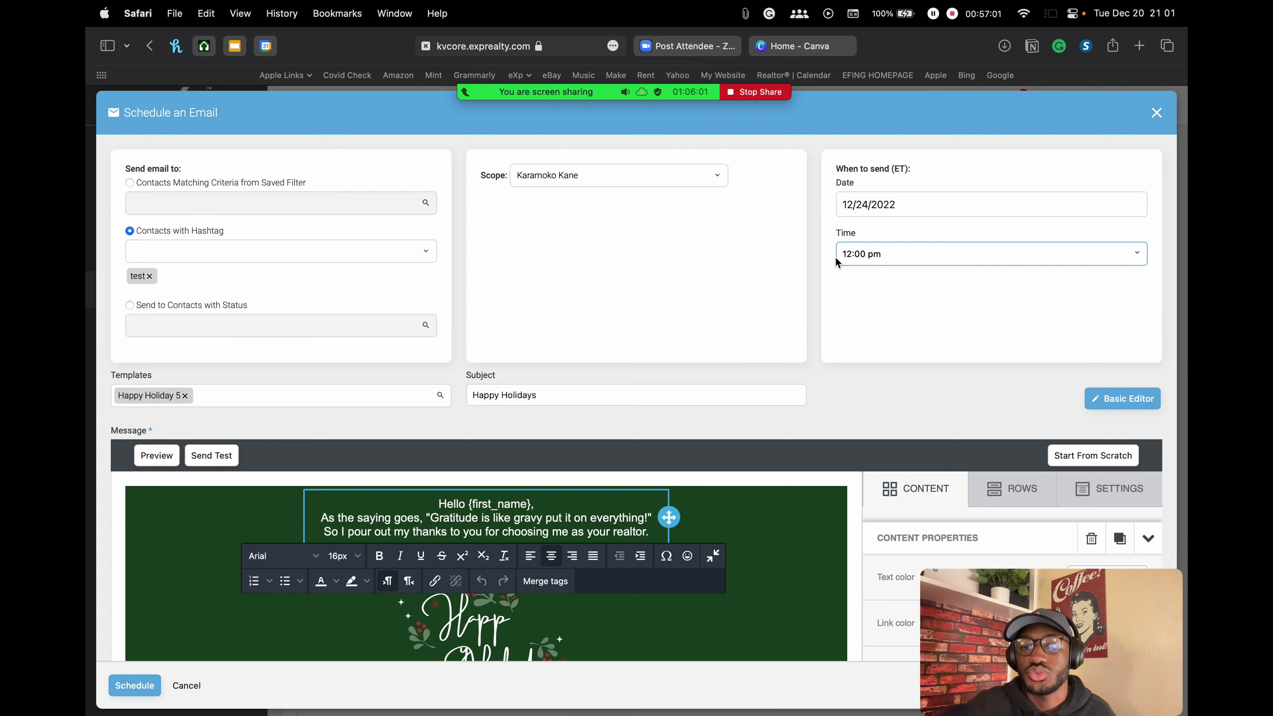
double_click(899, 169)
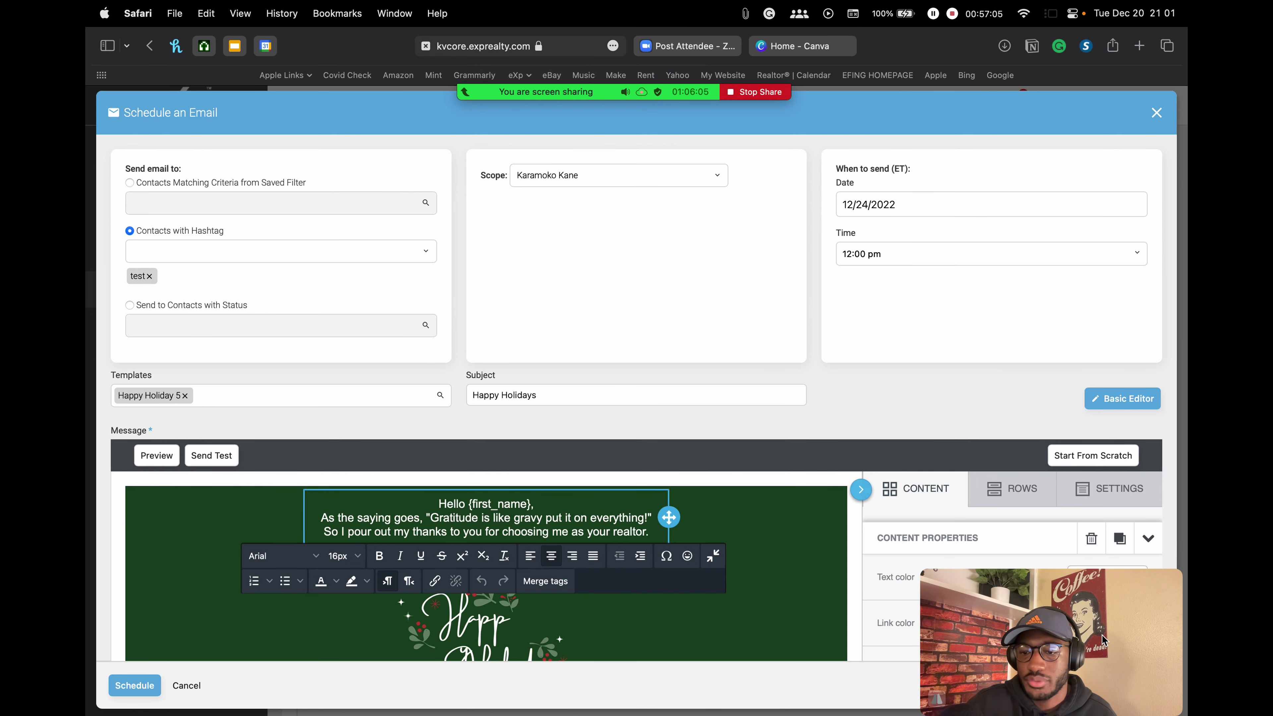
left_click_drag(1101, 635, 384, 257)
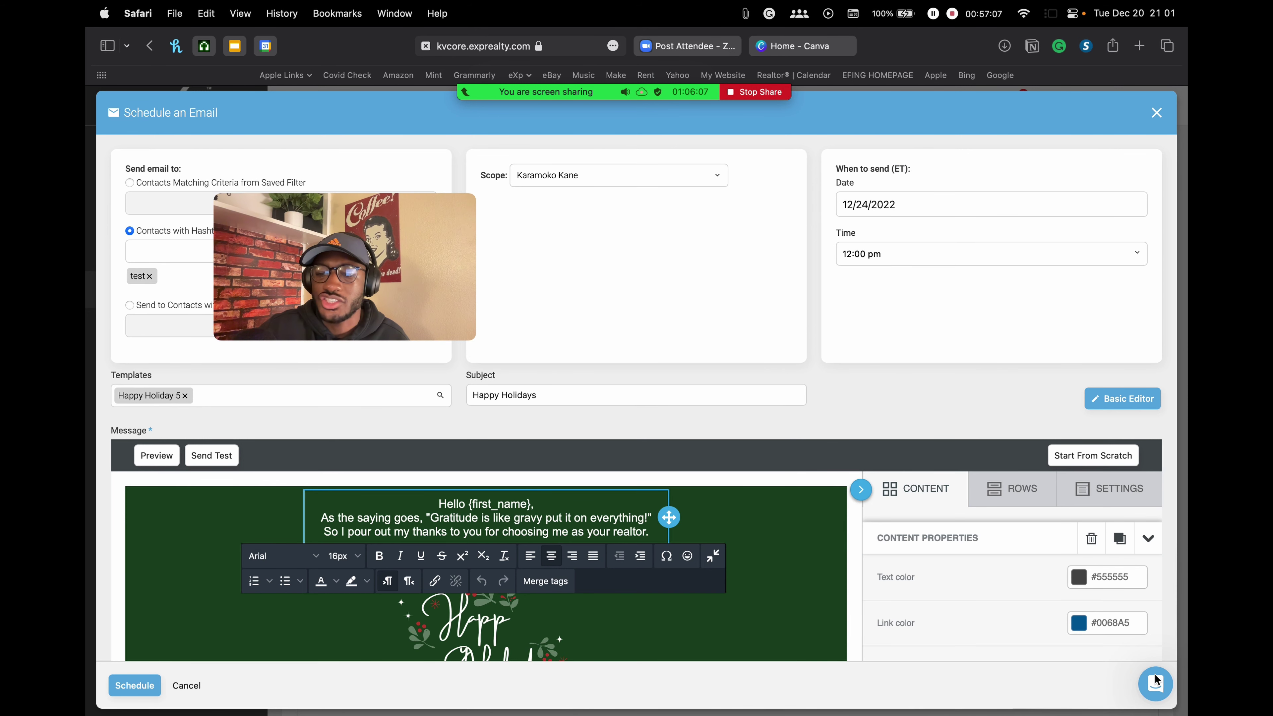
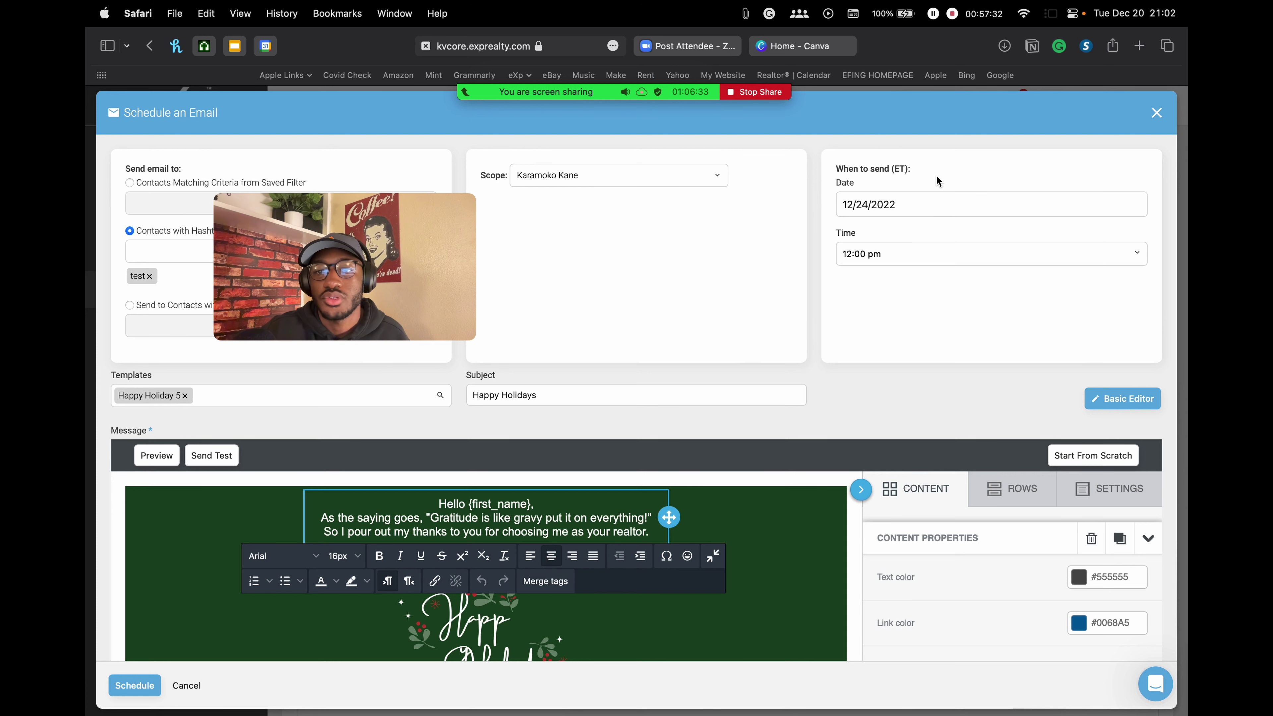
Step: Set the email's send time to 4:00 pm
left_click(889, 253)
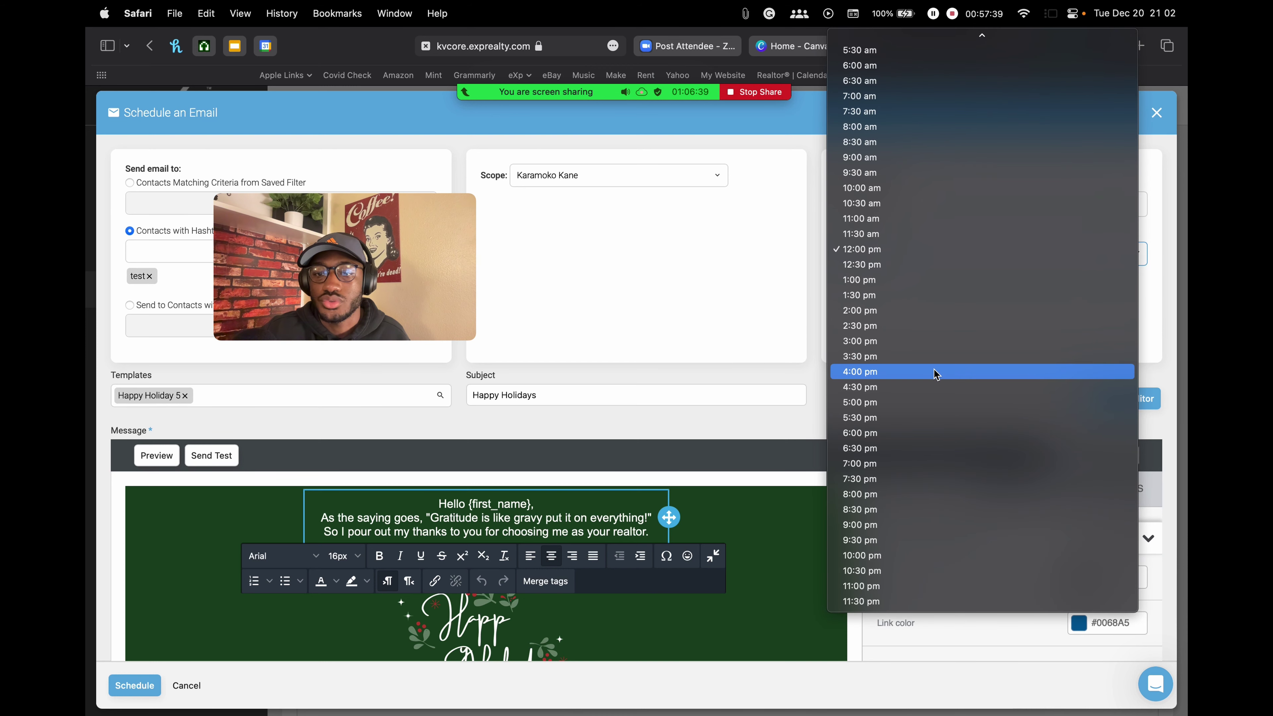
left_click(934, 368)
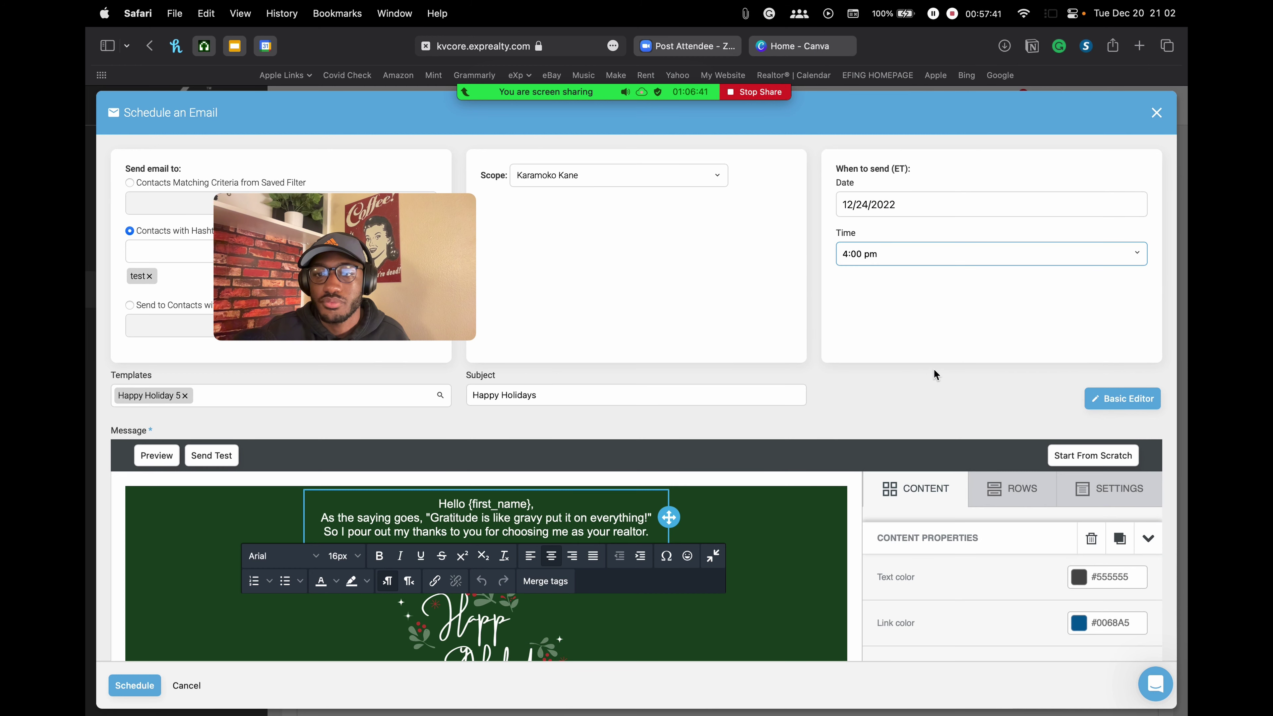
left_click_drag(415, 270, 514, 235)
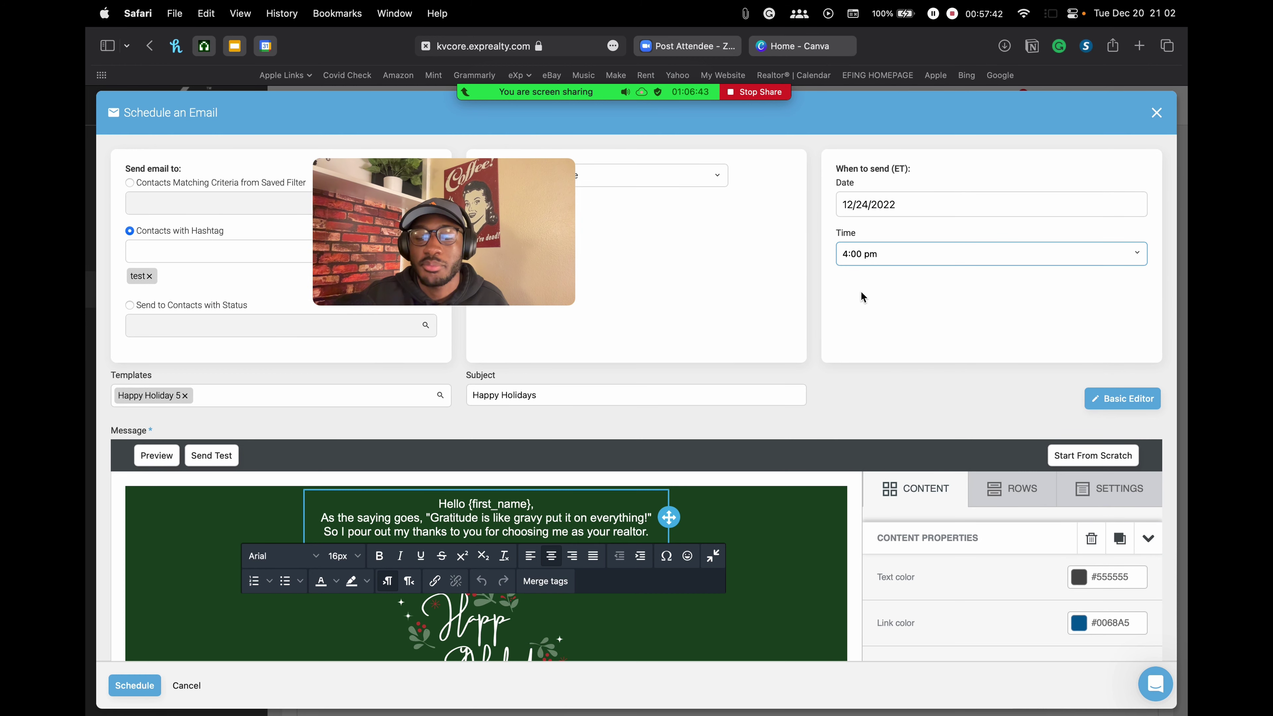
mouse_move(574, 101)
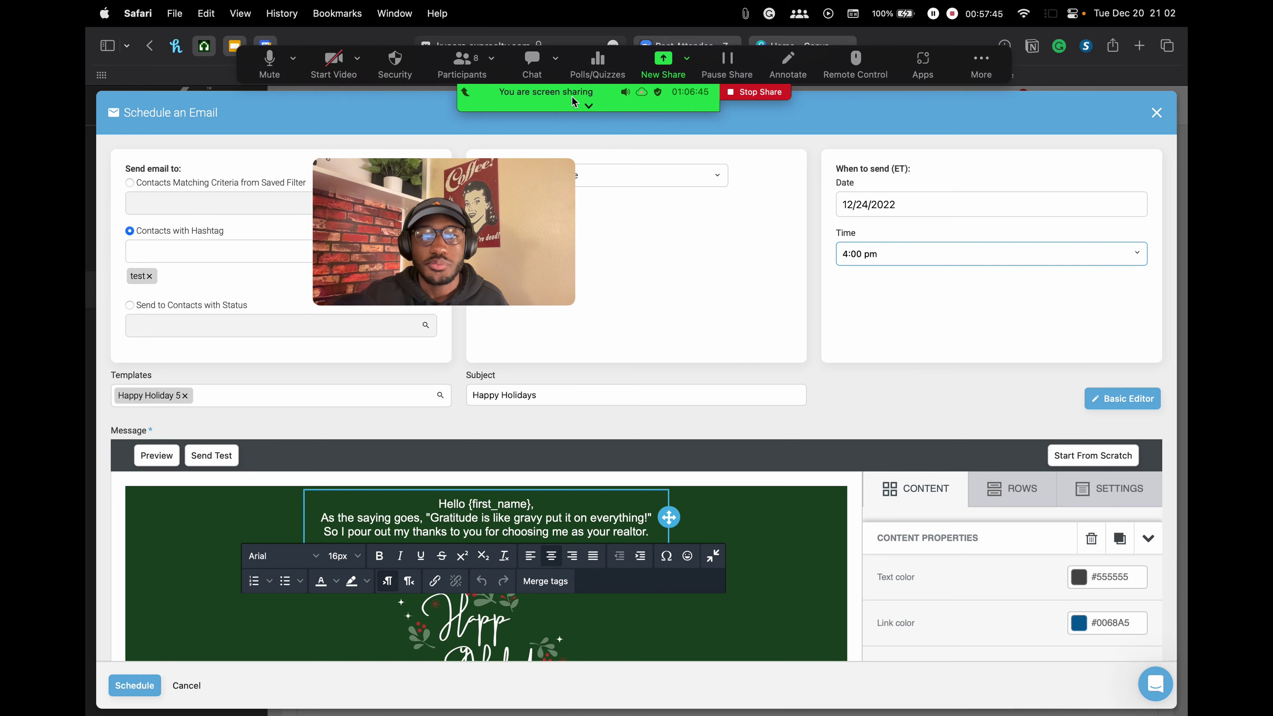
Step: Check the rest of the holiday message and schedule the mass email
scroll(710, 284, "down", 10)
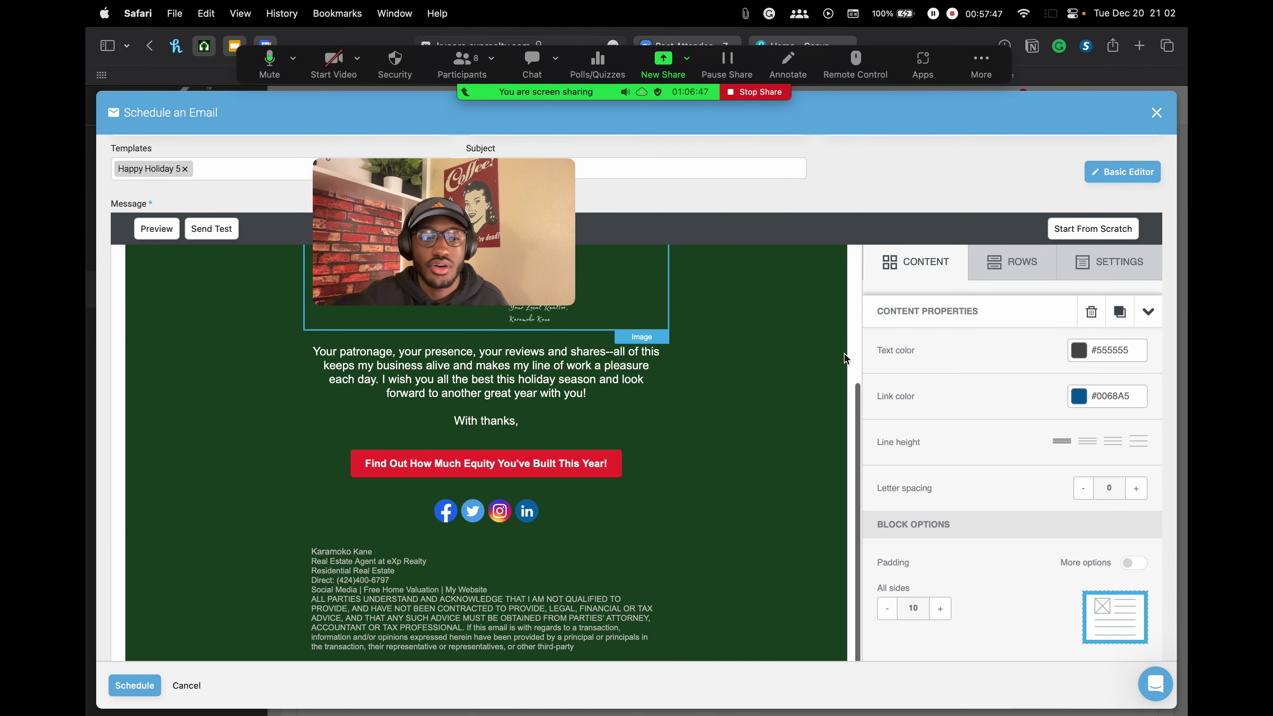
left_click(135, 686)
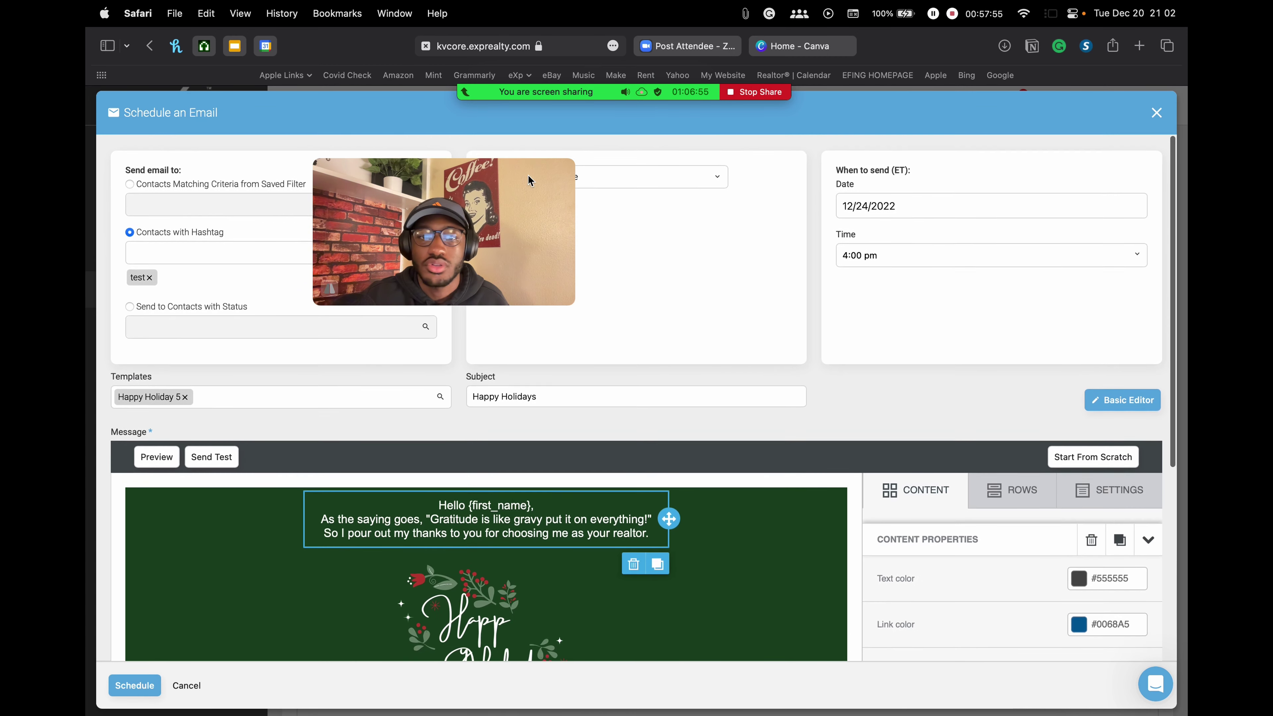
left_click_drag(528, 180, 974, 176)
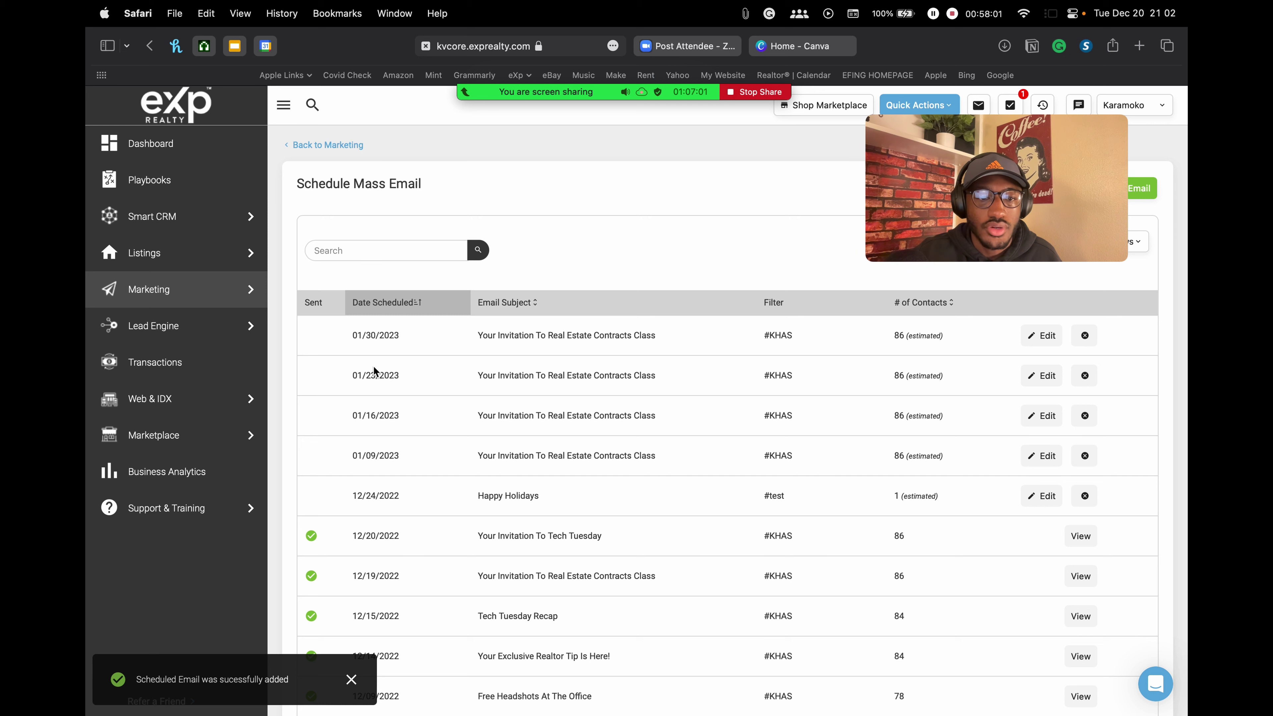
left_click_drag(989, 188, 704, 568)
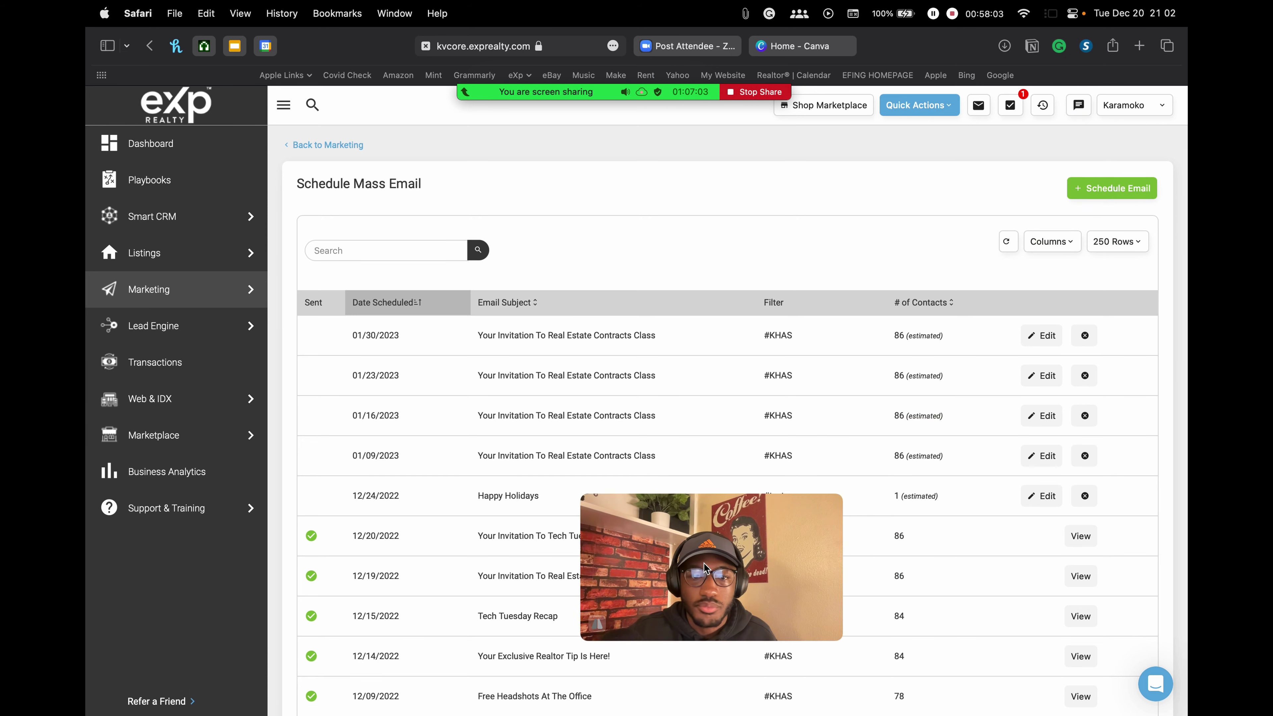
Step: Check the scheduled date, subject and hashtag filter of the Happy Holidays entry in the mass email list
scroll(742, 330, "down", 3)
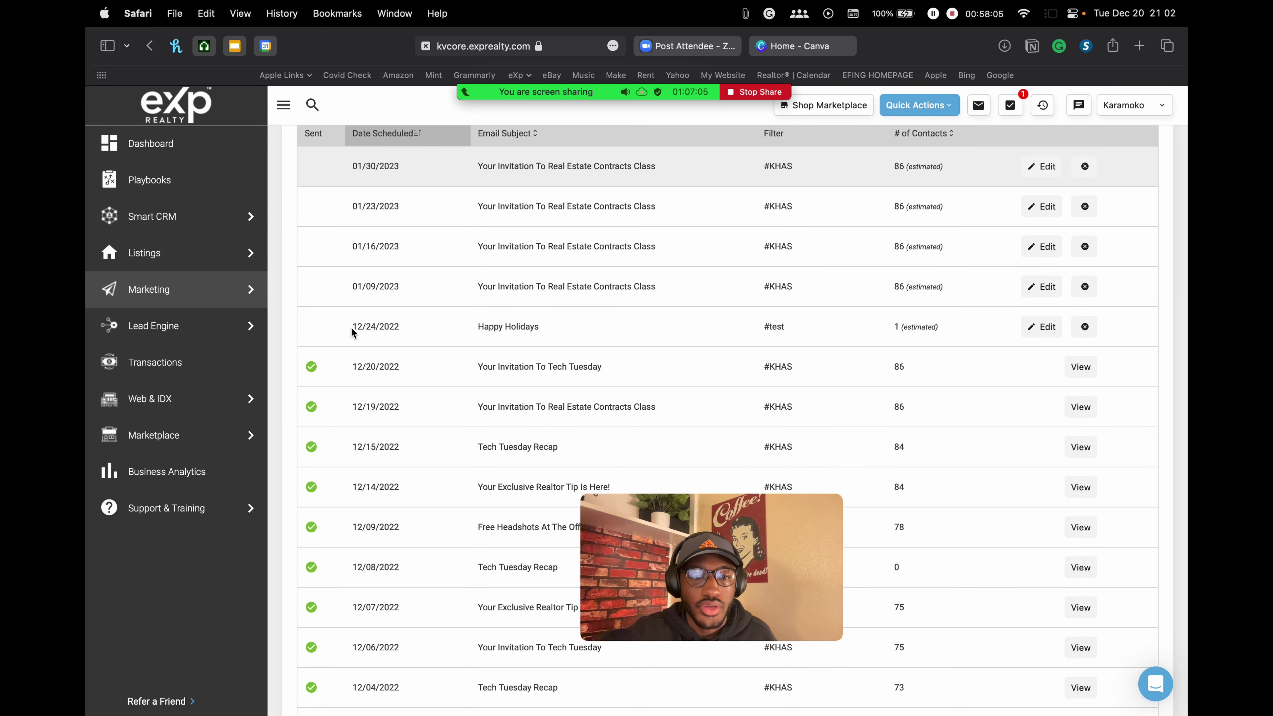
left_click_drag(352, 330, 401, 327)
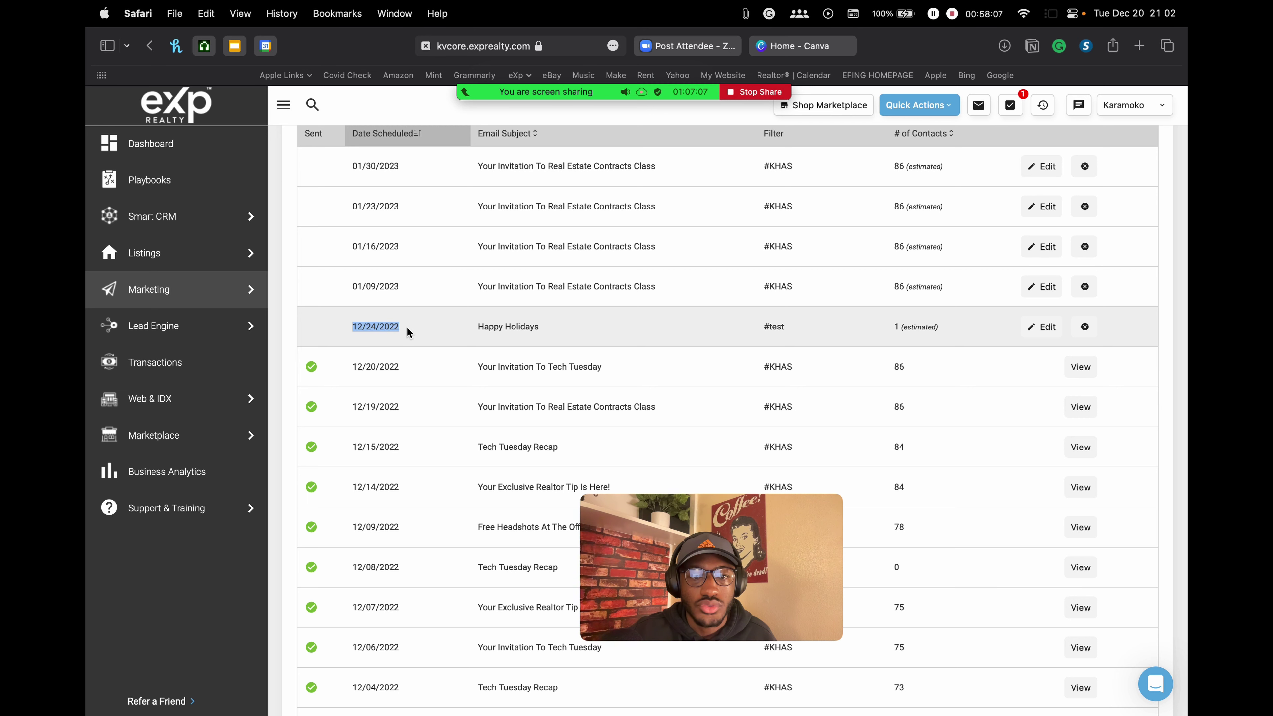
left_click(476, 326)
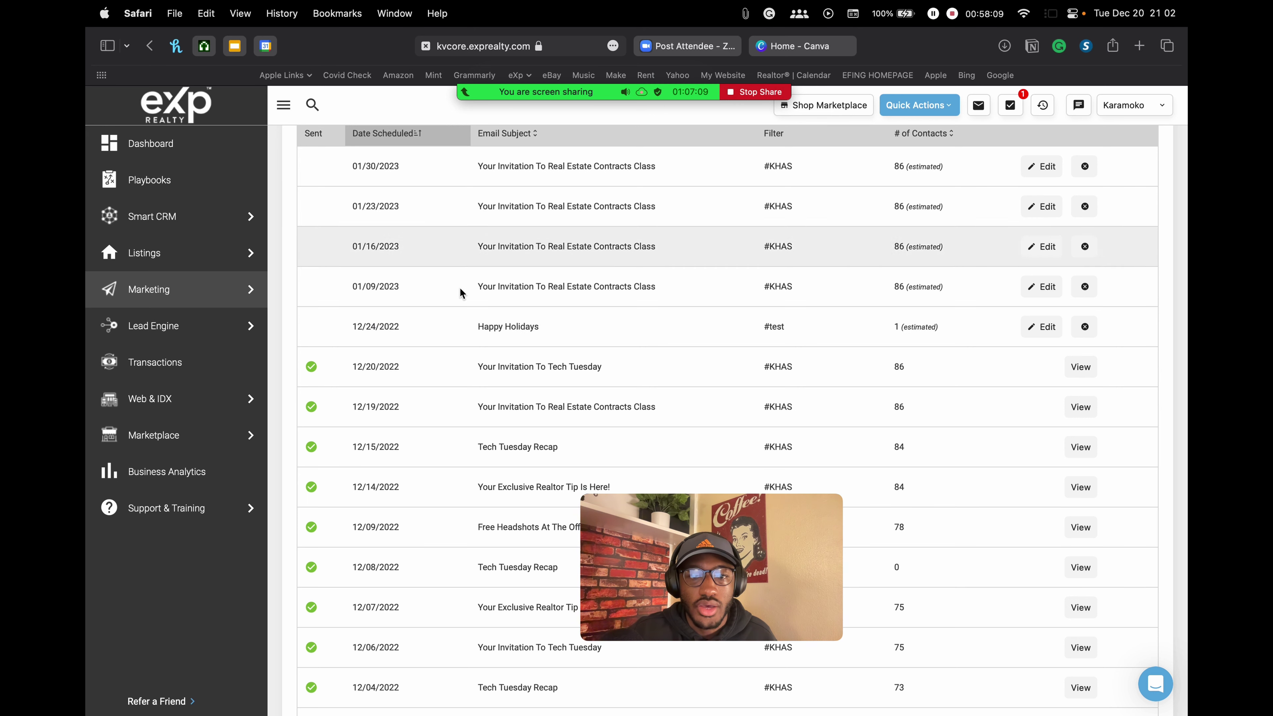
triple_click(487, 325)
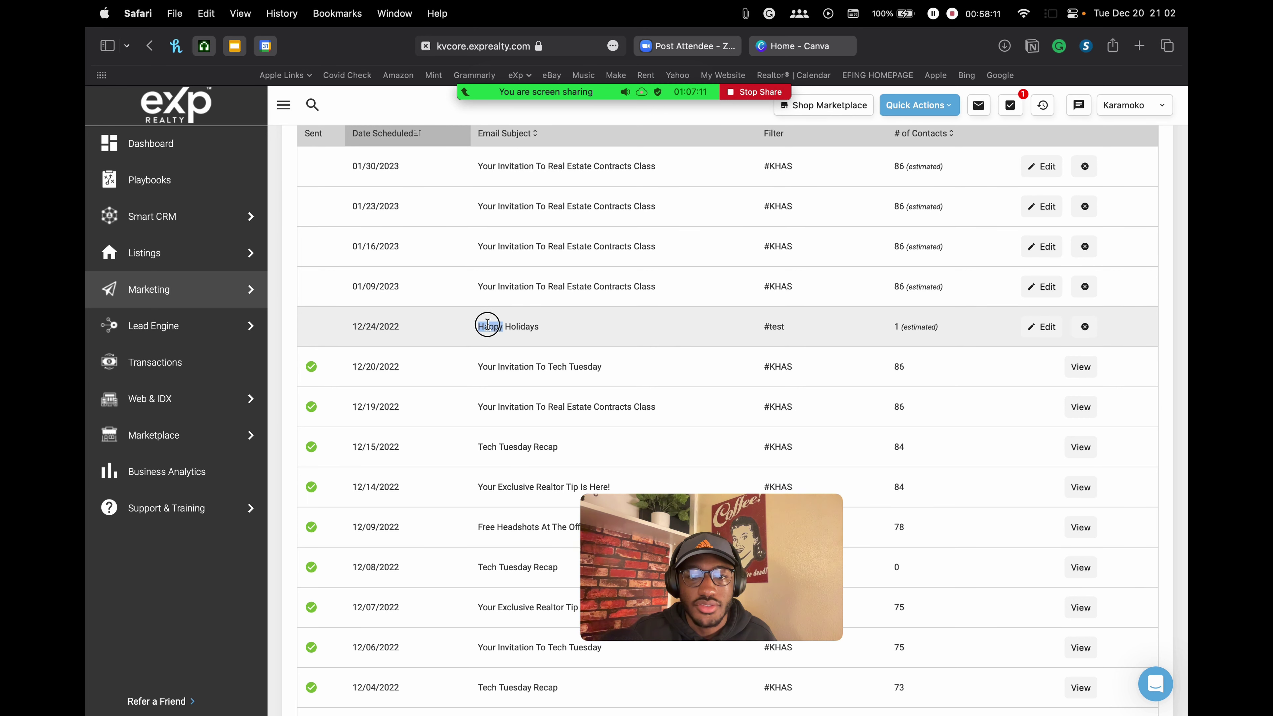
scroll(804, 321, "up", 1)
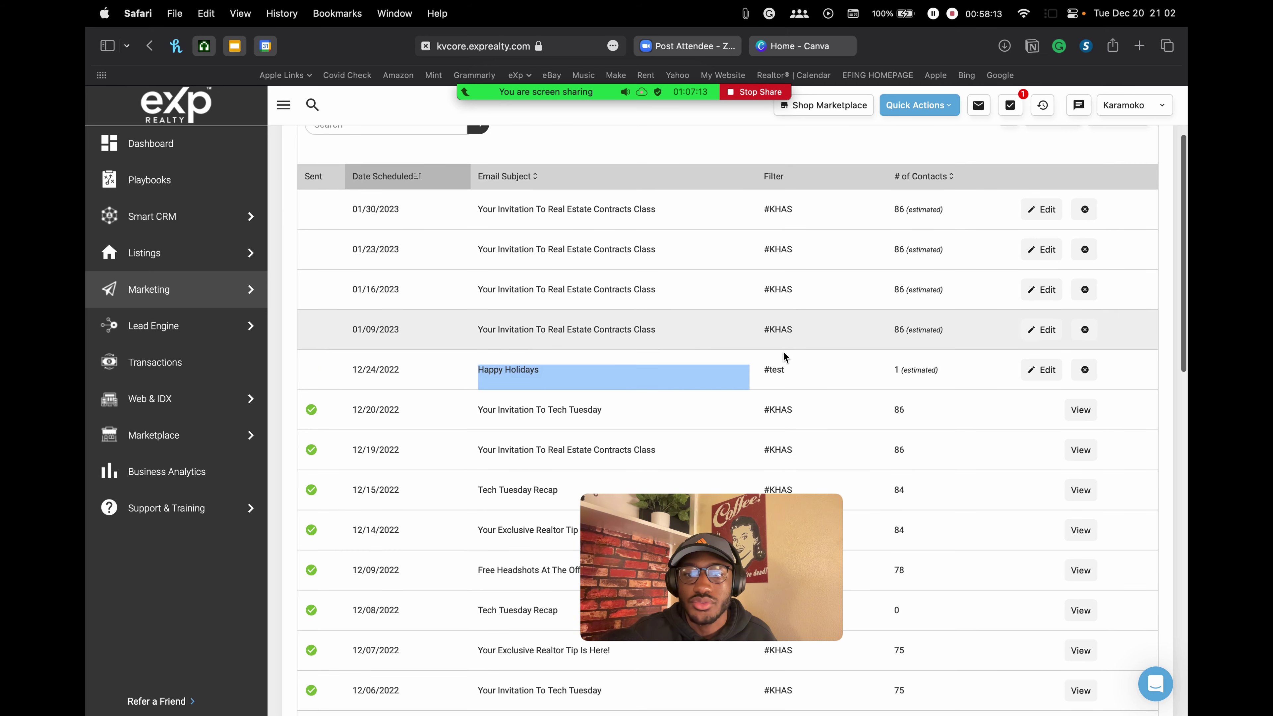
double_click(773, 371)
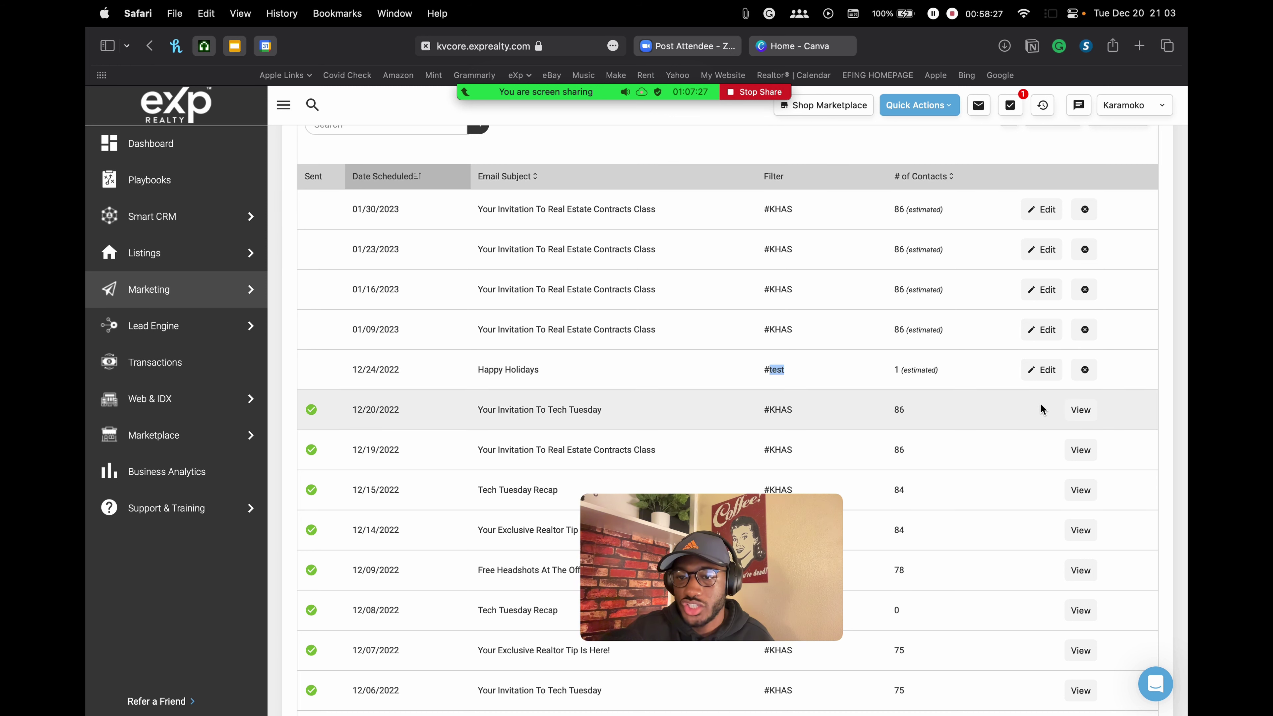
scroll(1084, 377, "down", 1)
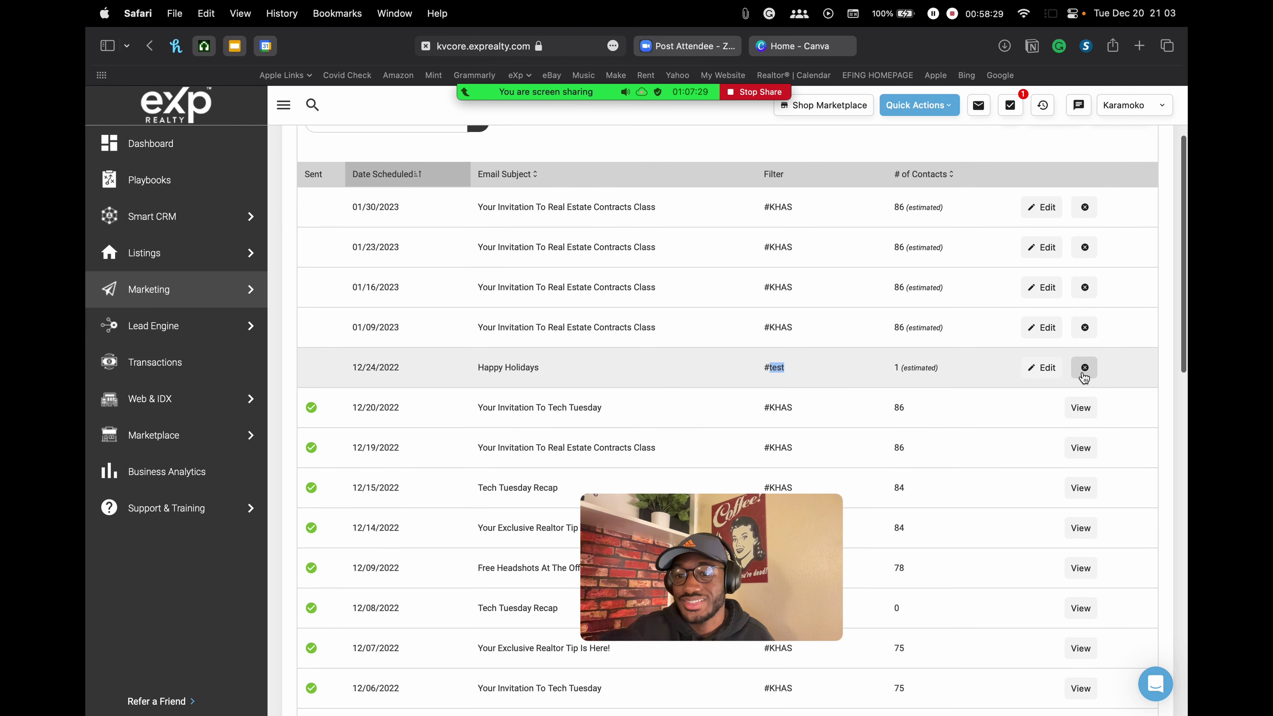
Step: Open the scheduled Happy Holidays email for editing and insert filler text after "gravy" in the greeting's gratitude line
left_click(1044, 370)
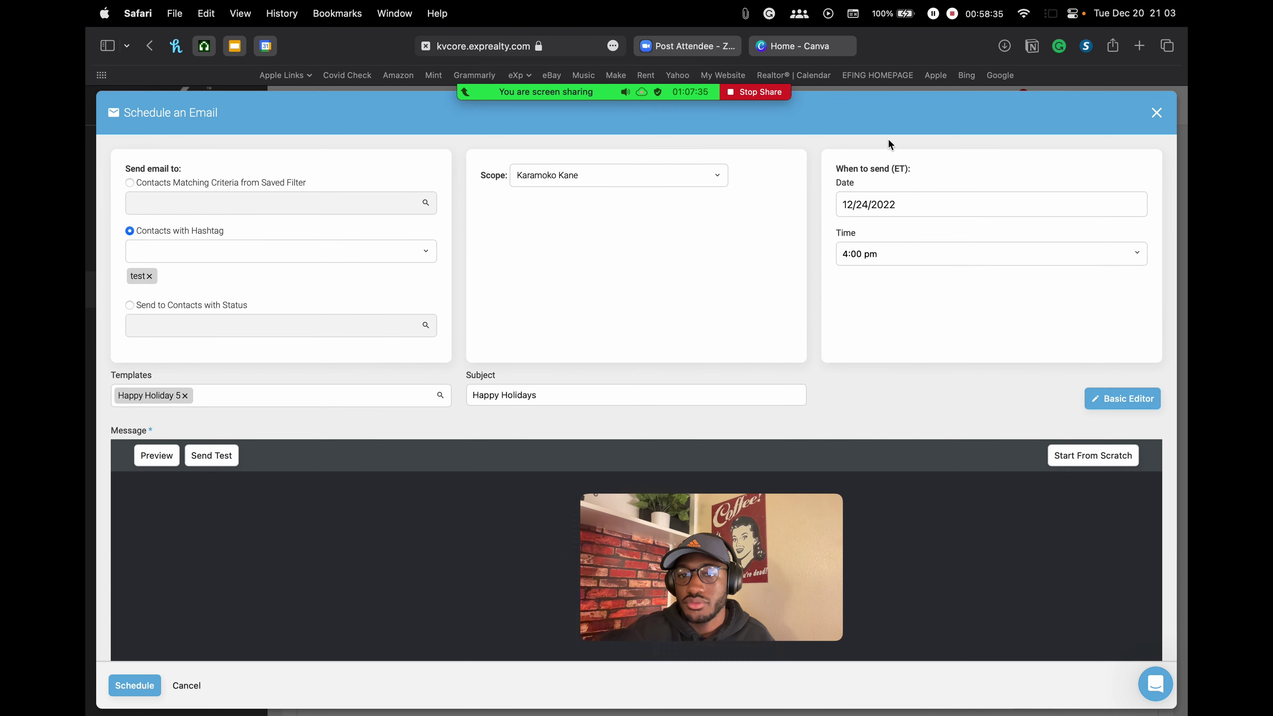
scroll(720, 235, "down", 6)
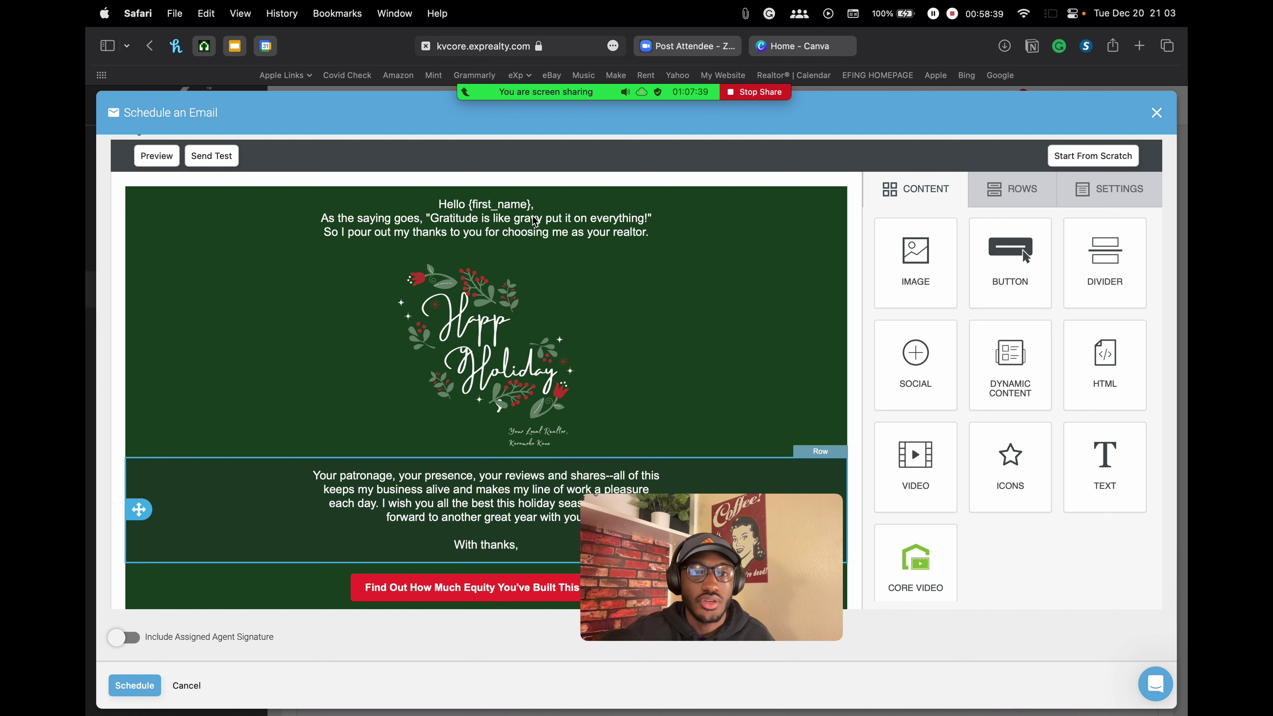
left_click(537, 219)
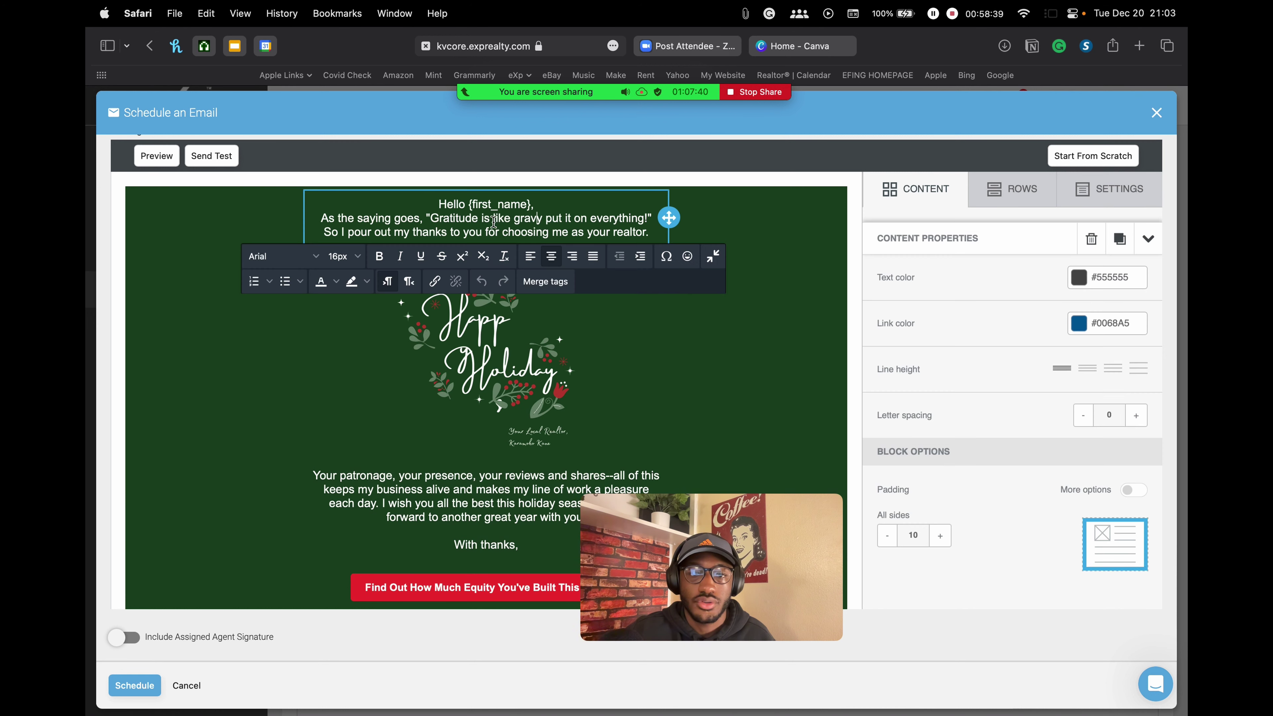
left_click(554, 218)
type("idv nedirnbkeb")
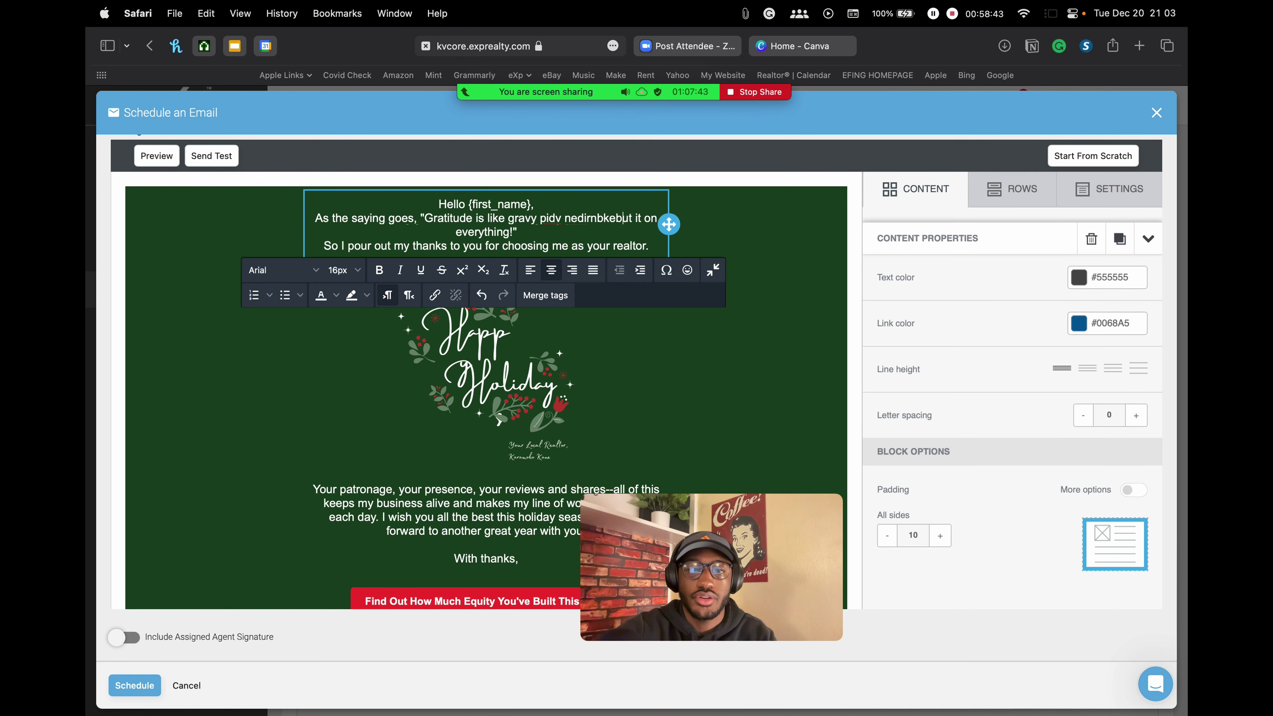
type(" ee")
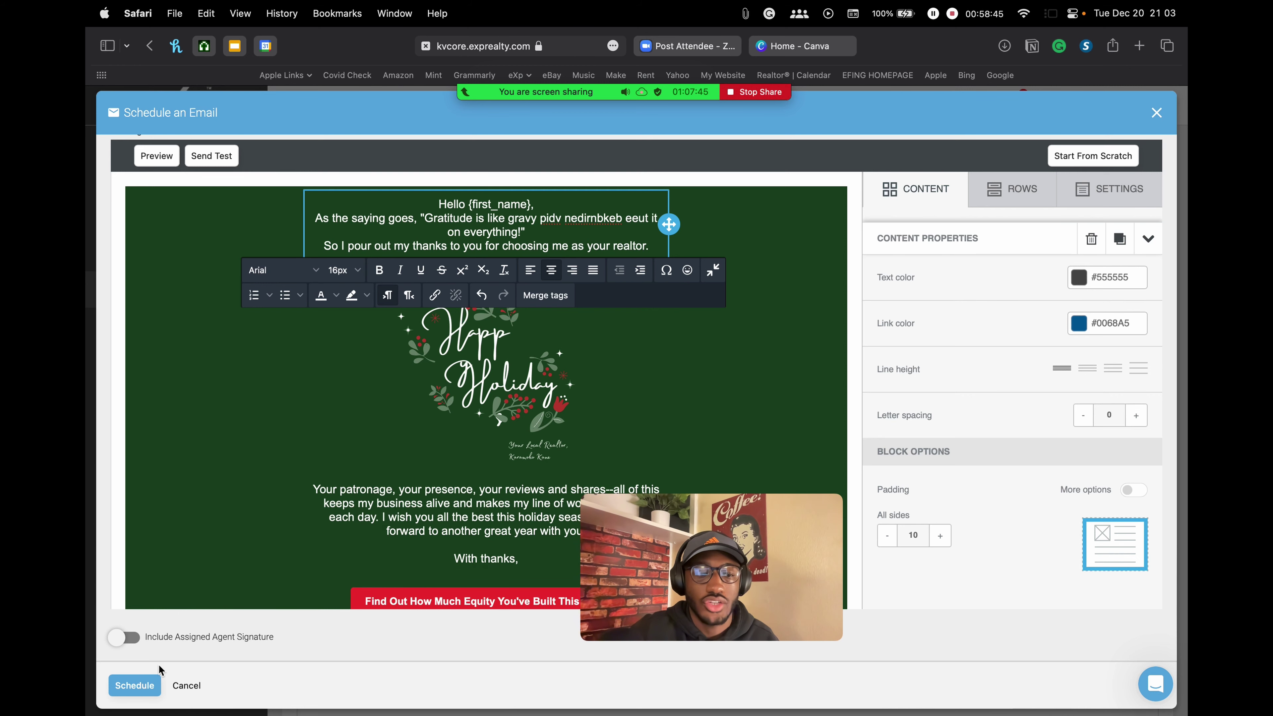
Step: Review the signature block at the end of the message and turn on Include Assigned Agent Signature
scroll(307, 473, "down", 3)
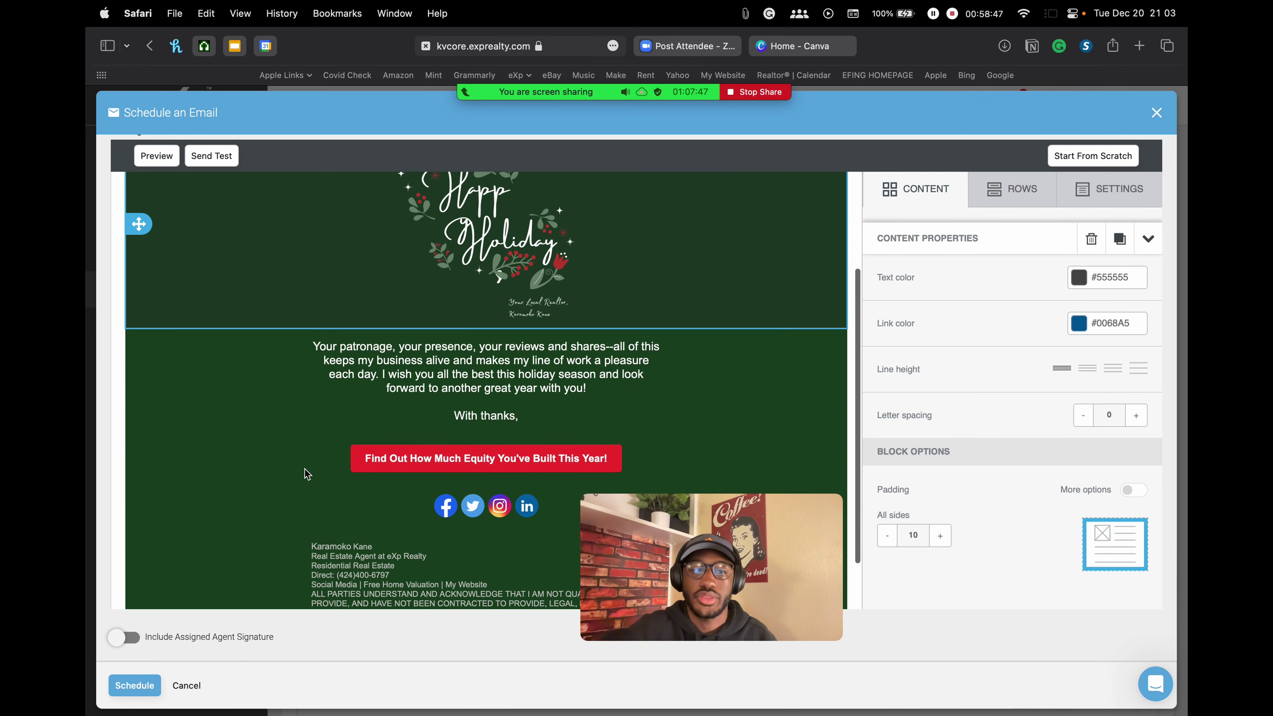
scroll(306, 473, "down", 1)
left_click(359, 510)
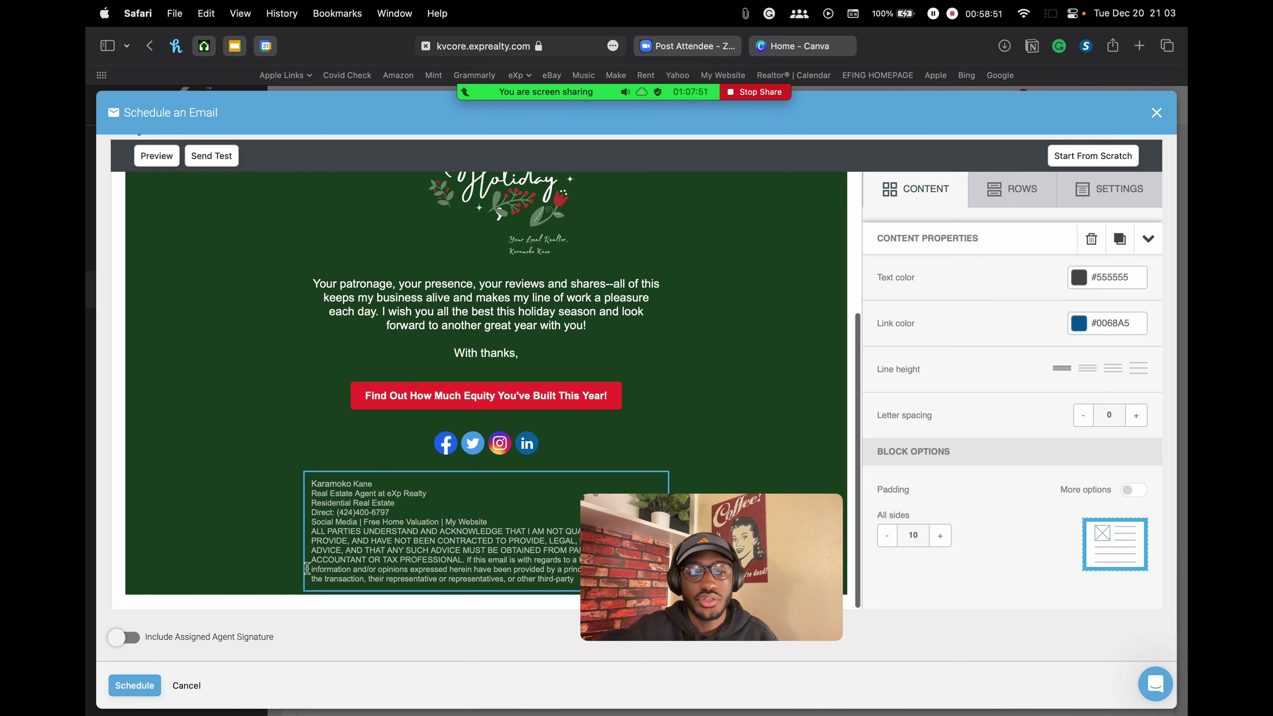
mouse_move(585, 597)
left_mouse_down()
mouse_move(713, 486)
mouse_move(791, 361)
left_mouse_up()
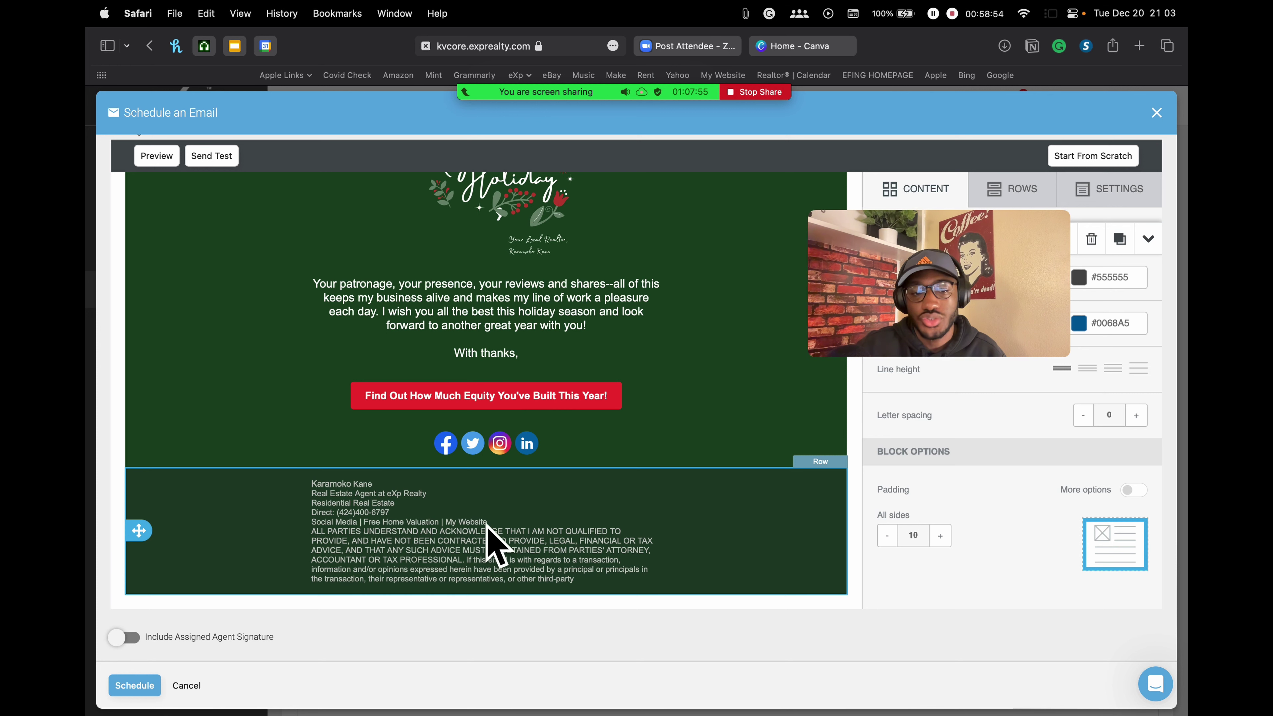
left_click(126, 637)
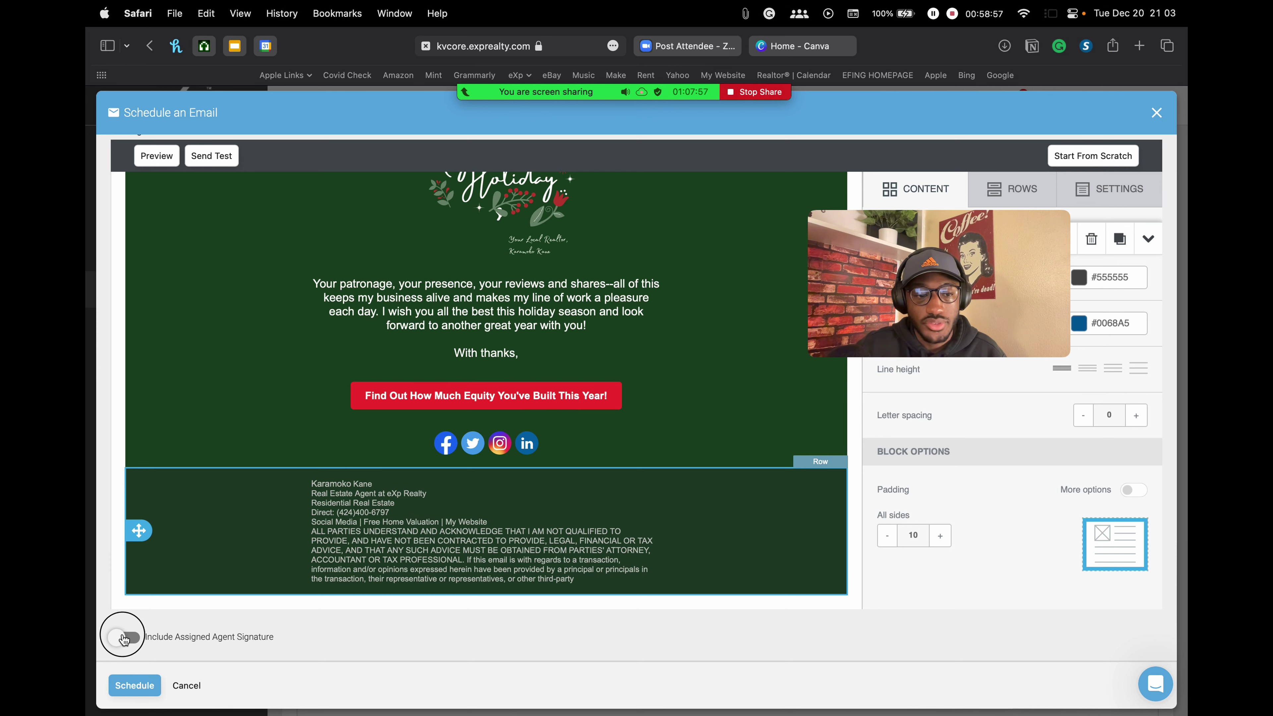
left_click_drag(157, 635, 287, 637)
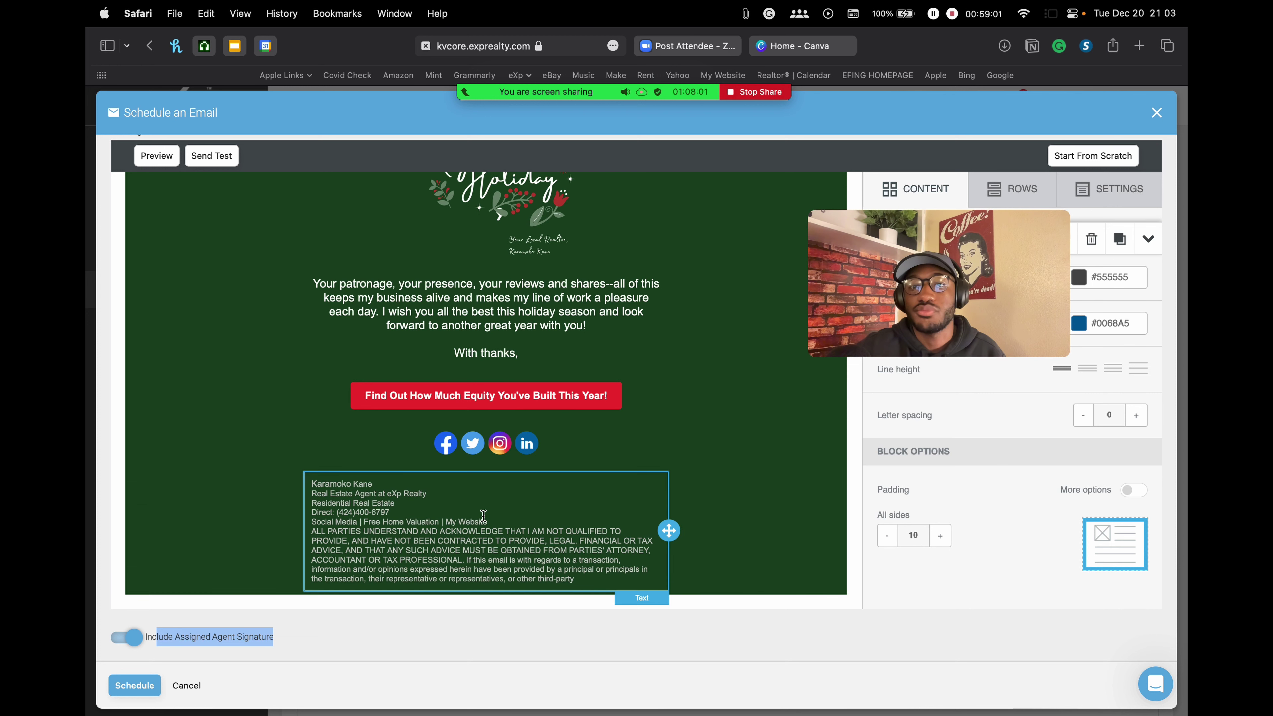
left_click(295, 652)
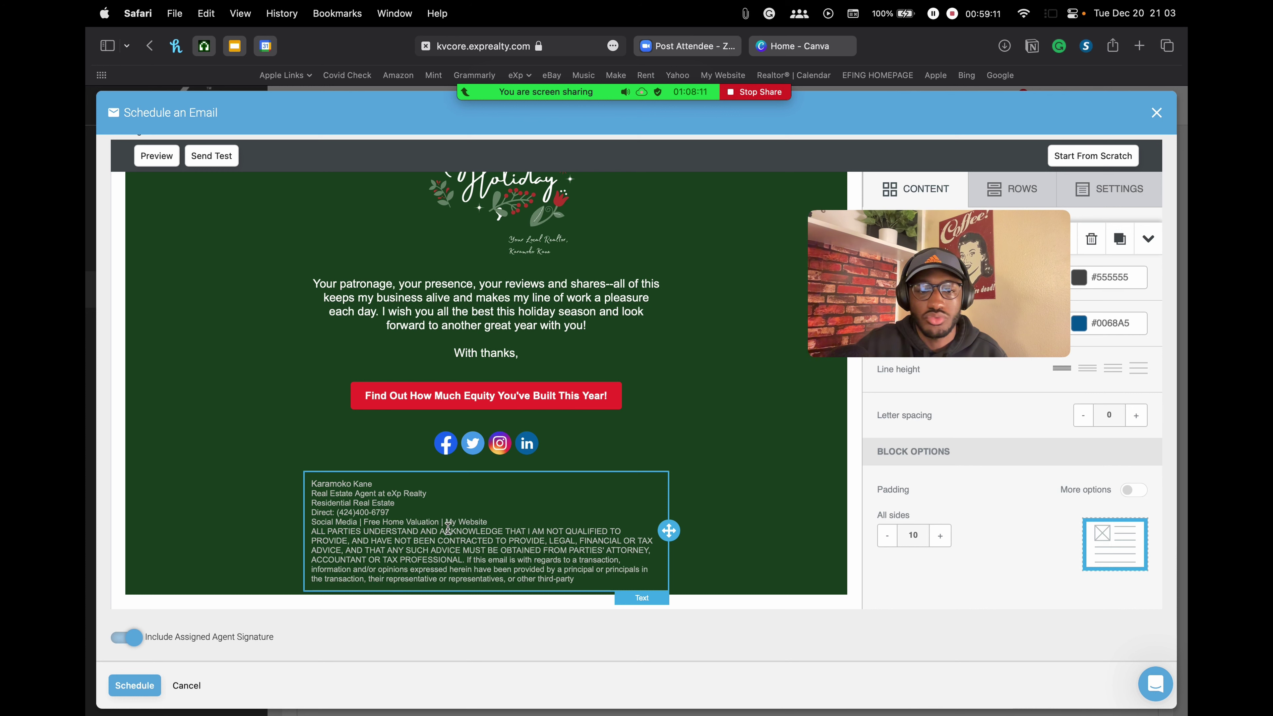
Step: Turn off Include Assigned Agent Signature and discard the unsaved changes to the scheduled email
left_click(129, 638)
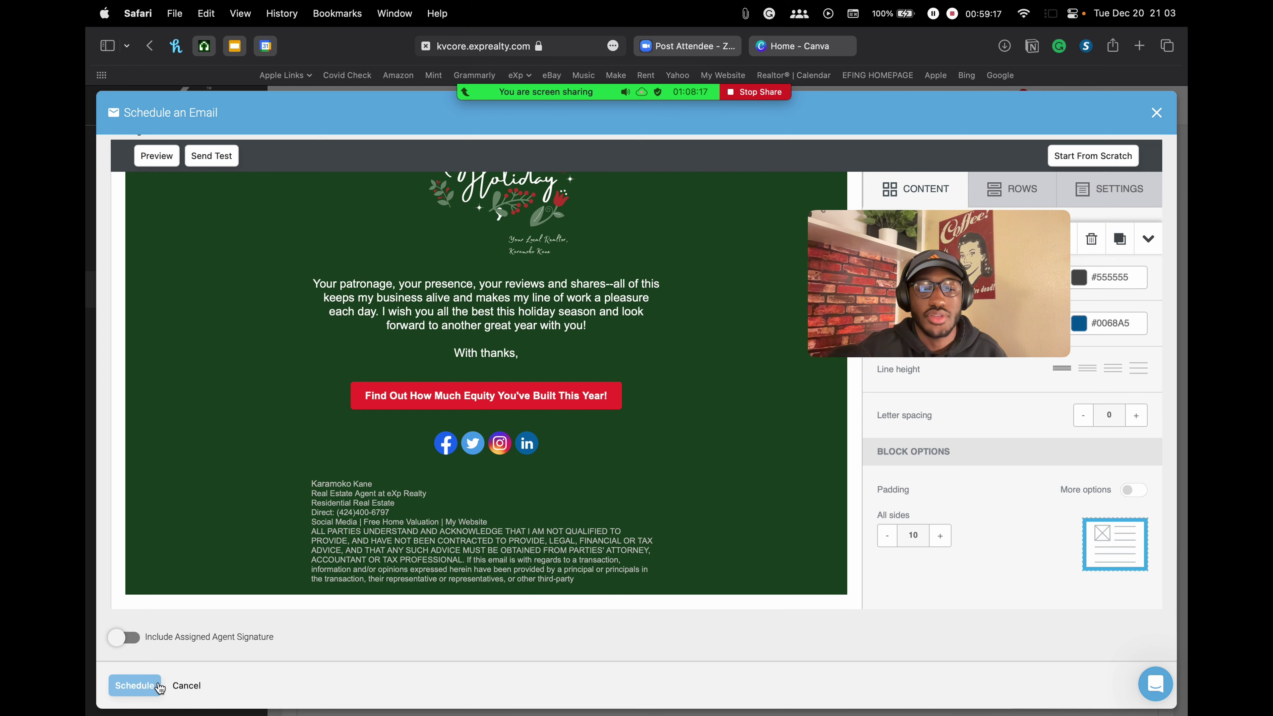
left_click(187, 685)
left_click(596, 369)
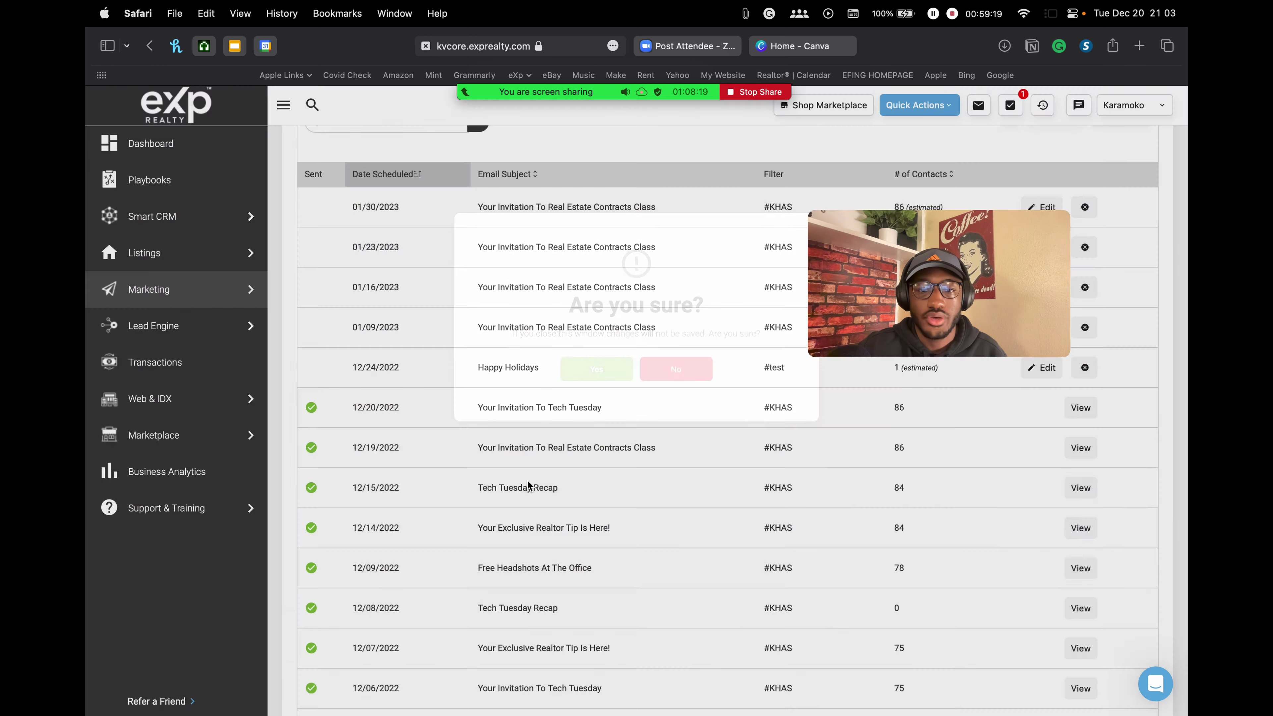
left_click_drag(899, 279, 520, 247)
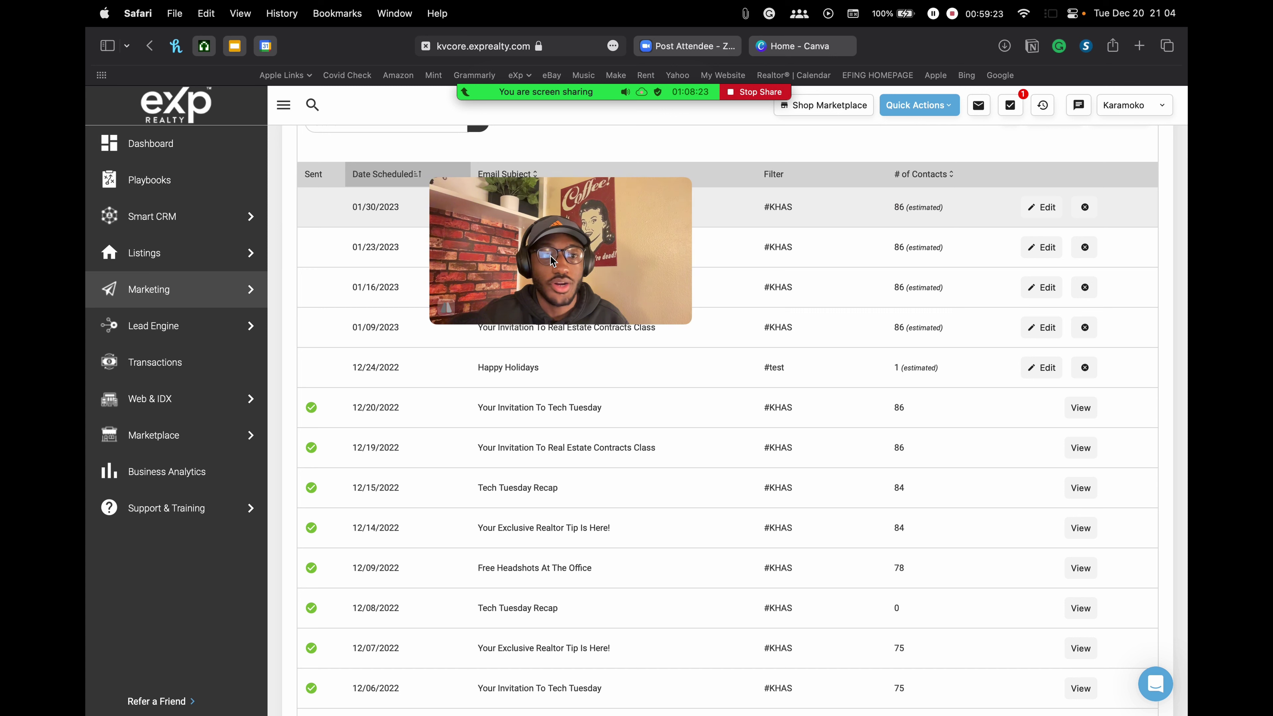
left_click_drag(549, 254, 479, 260)
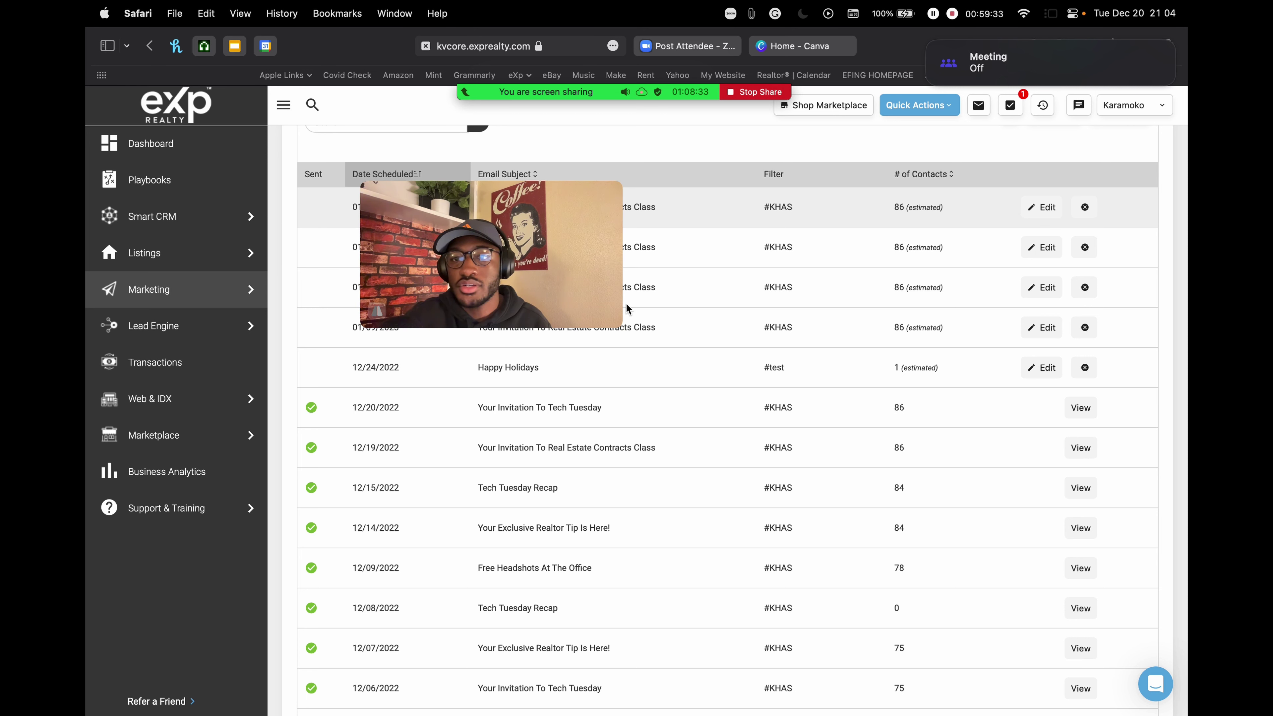
mouse_move(493, 94)
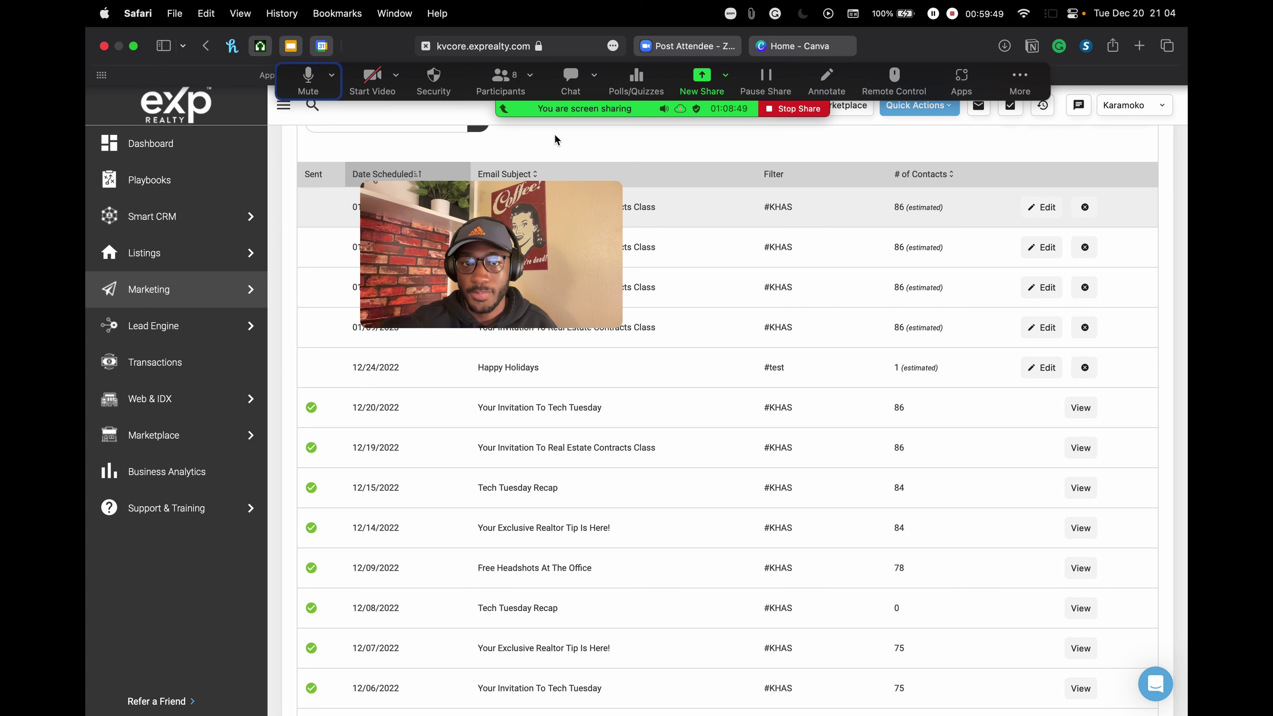
key("ctrl+Right")
key("ctrl+Left")
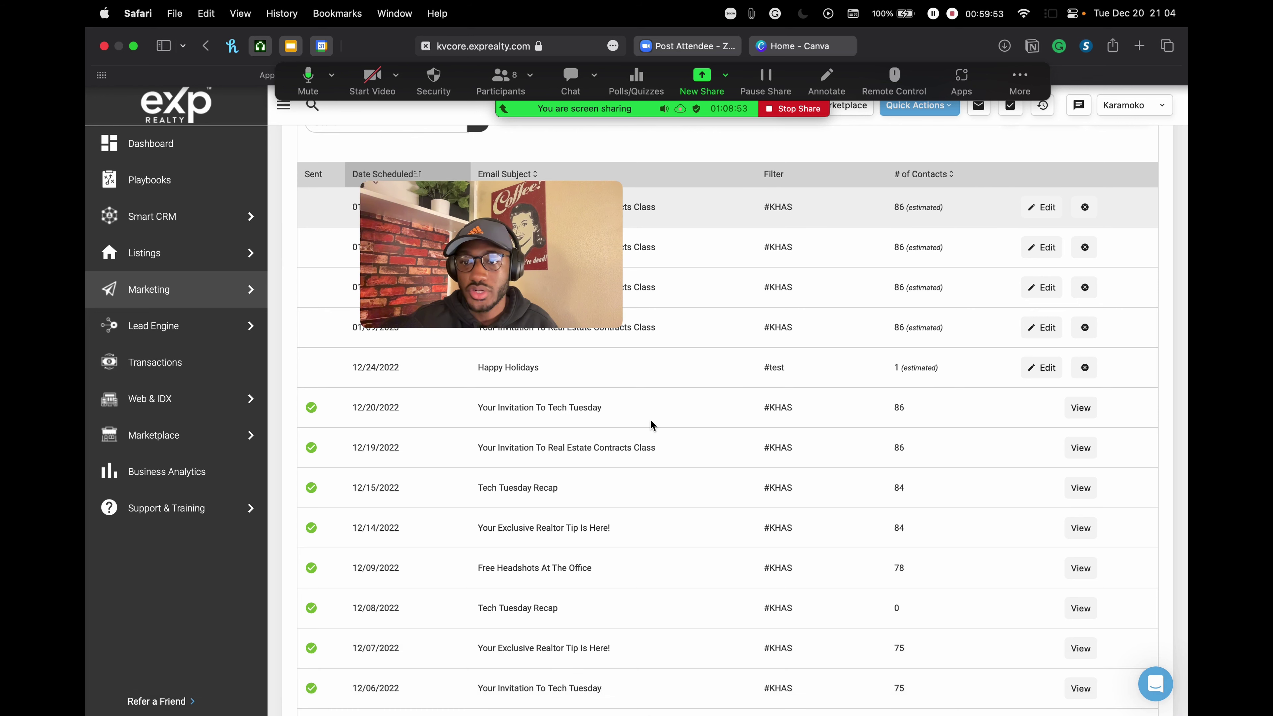
mouse_move(642, 713)
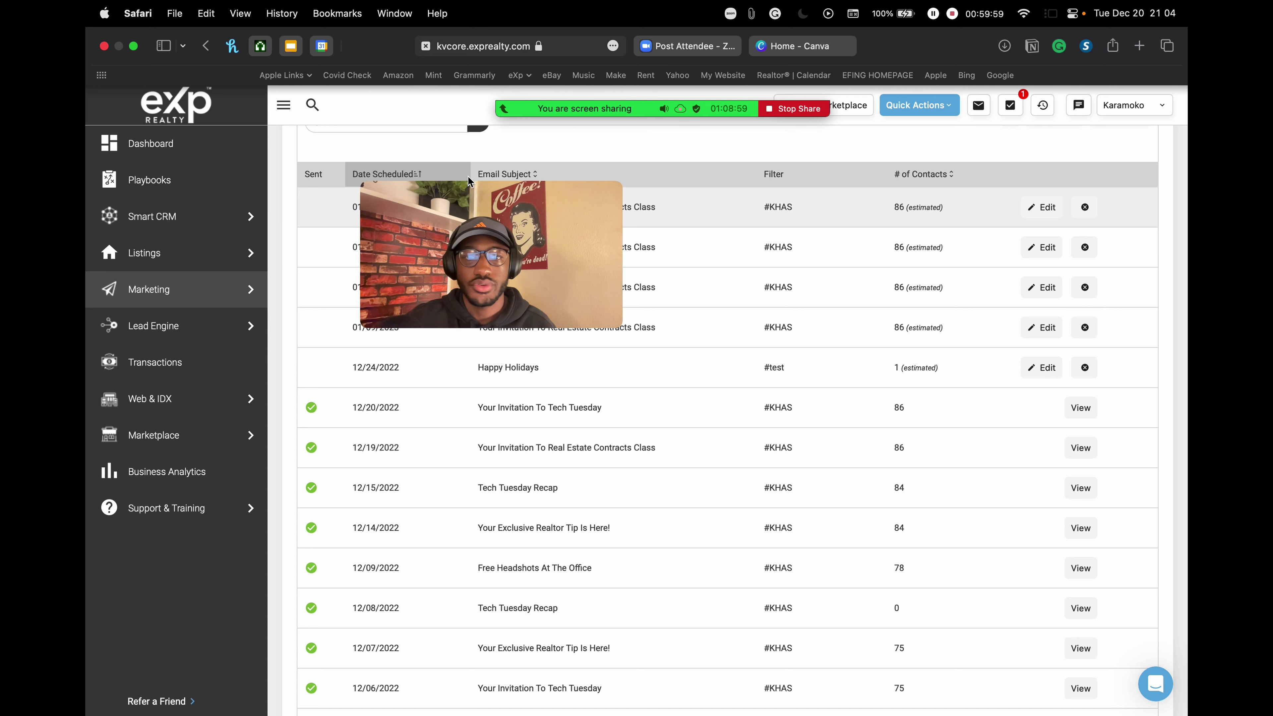
mouse_move(660, 90)
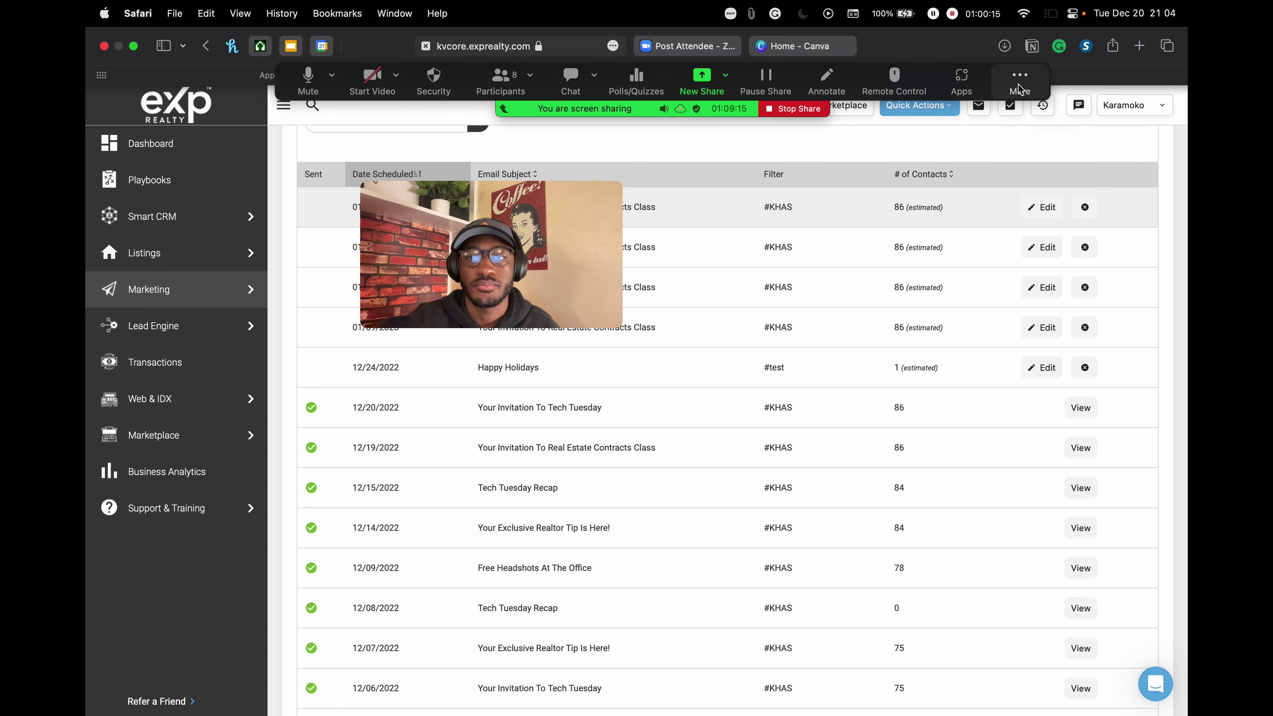
left_click_drag(1018, 88, 936, 53)
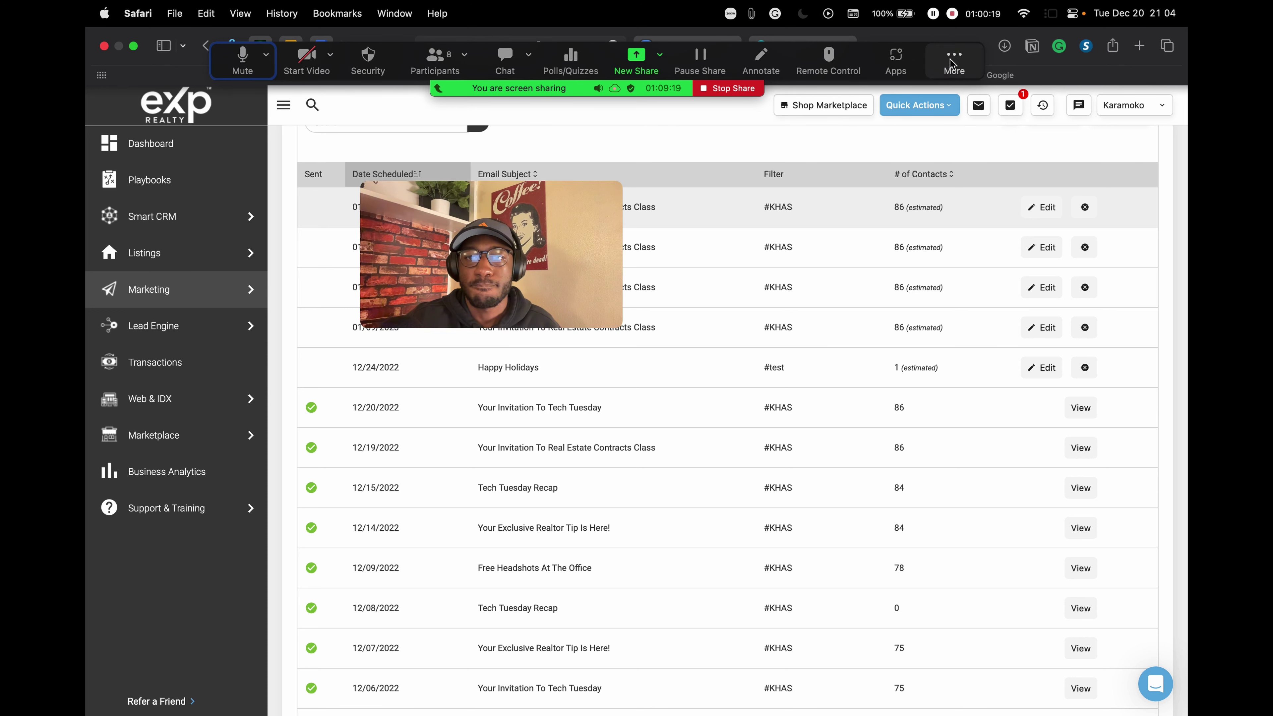
left_click_drag(949, 63, 921, 61)
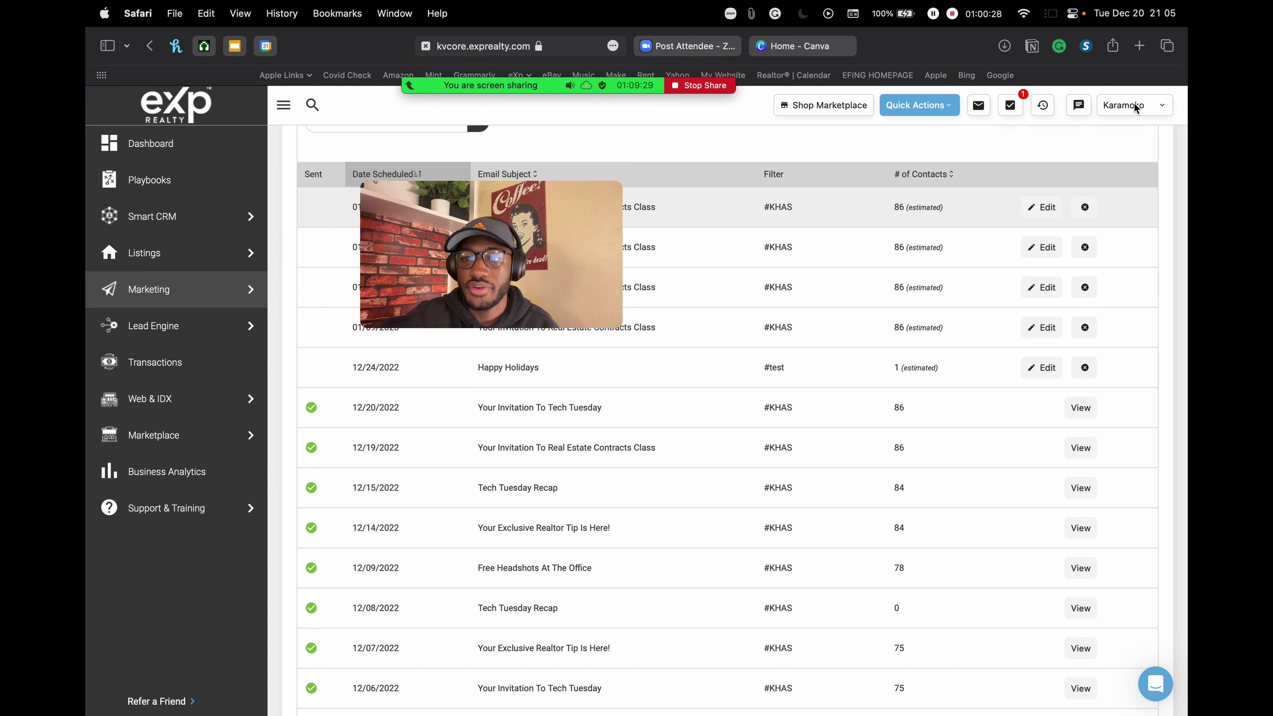
Step: Open the account's own agent profile and put it in edit mode
left_click(1094, 125)
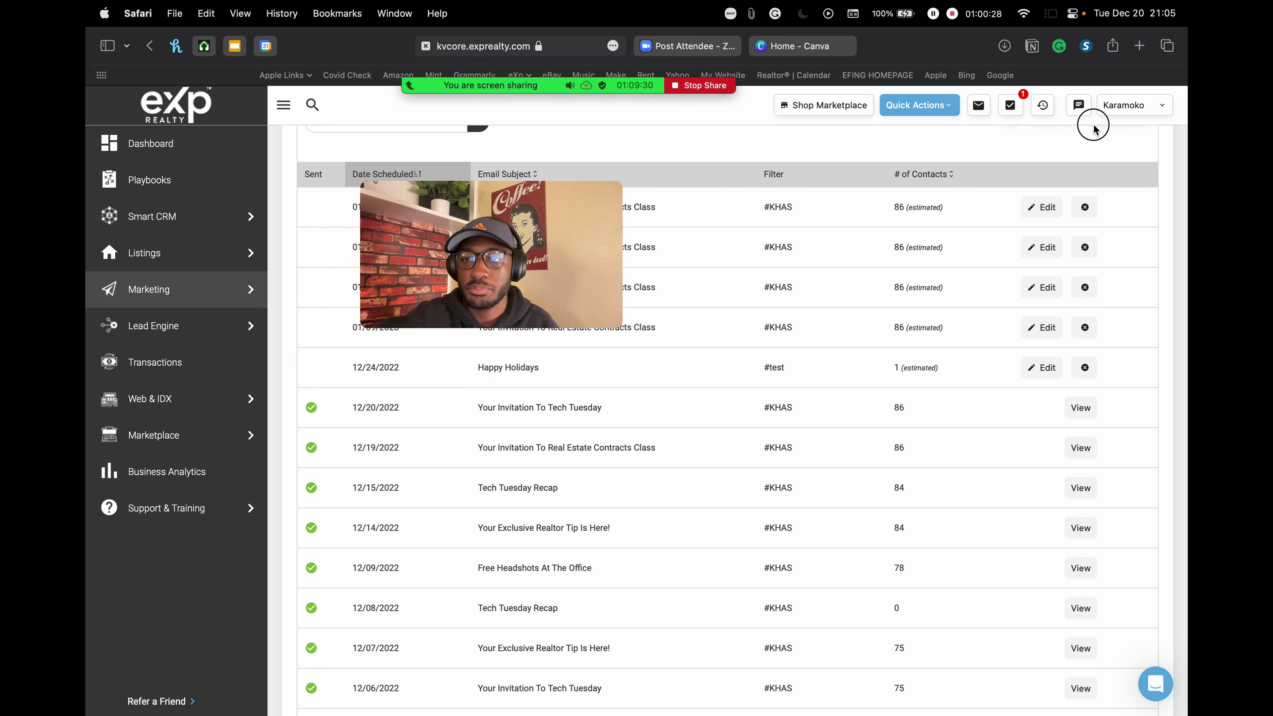
left_click(1128, 109)
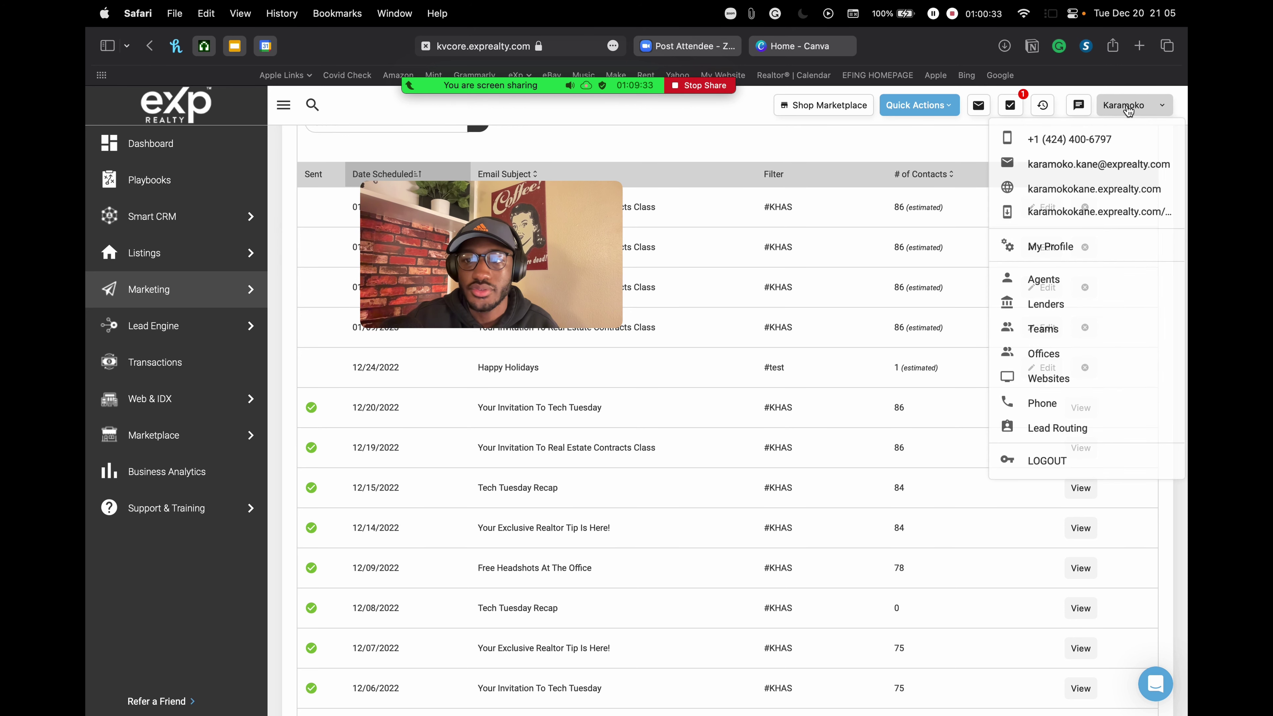
left_click(1061, 249)
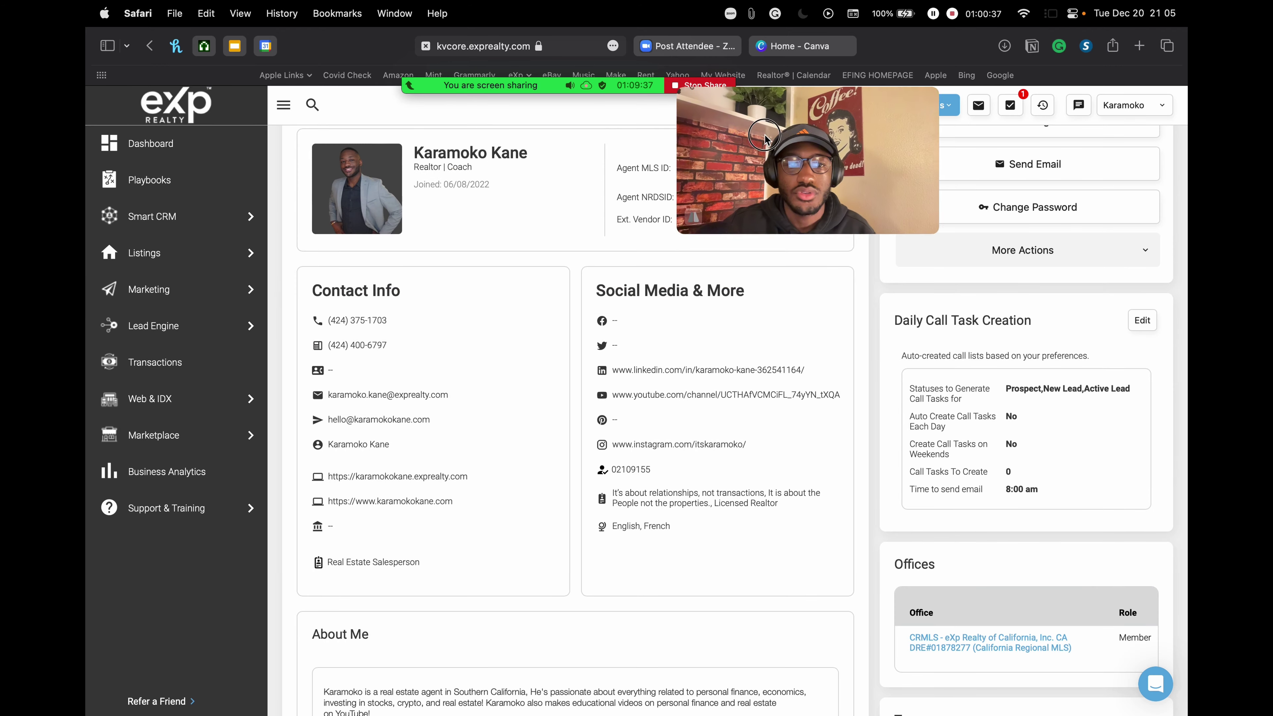
left_click_drag(764, 139, 1043, 636)
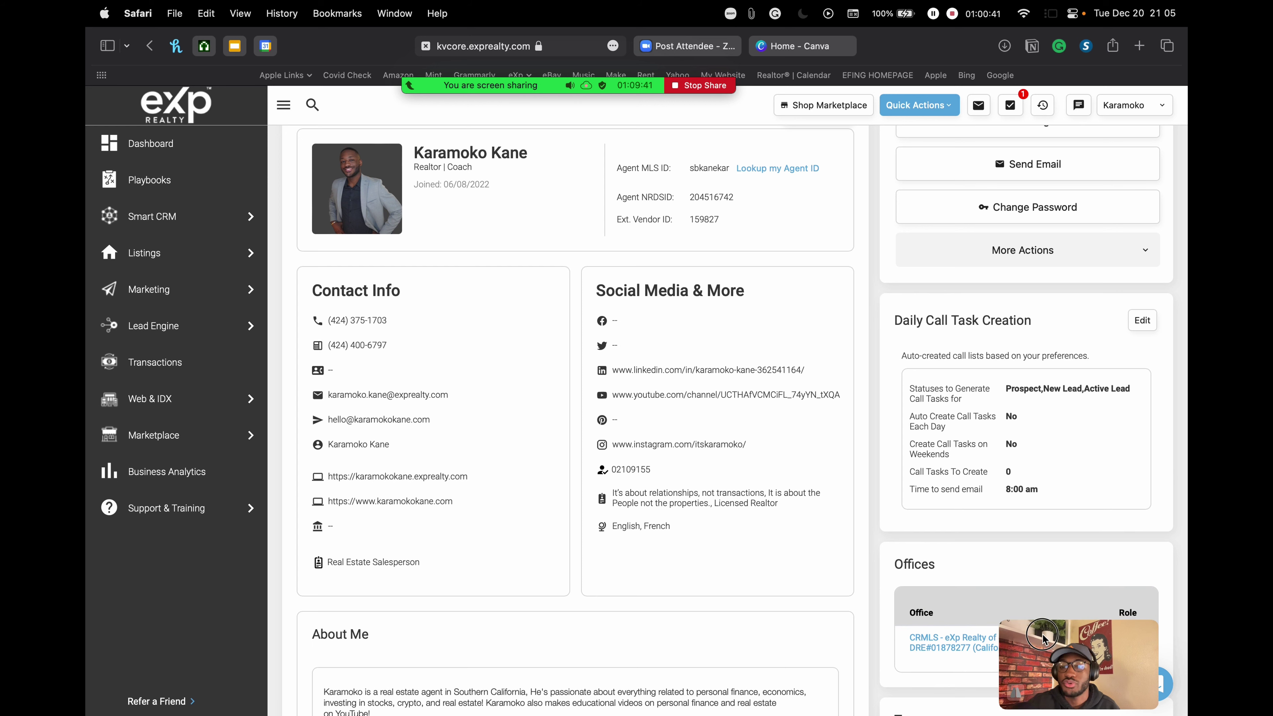
scroll(788, 316, "up", 3)
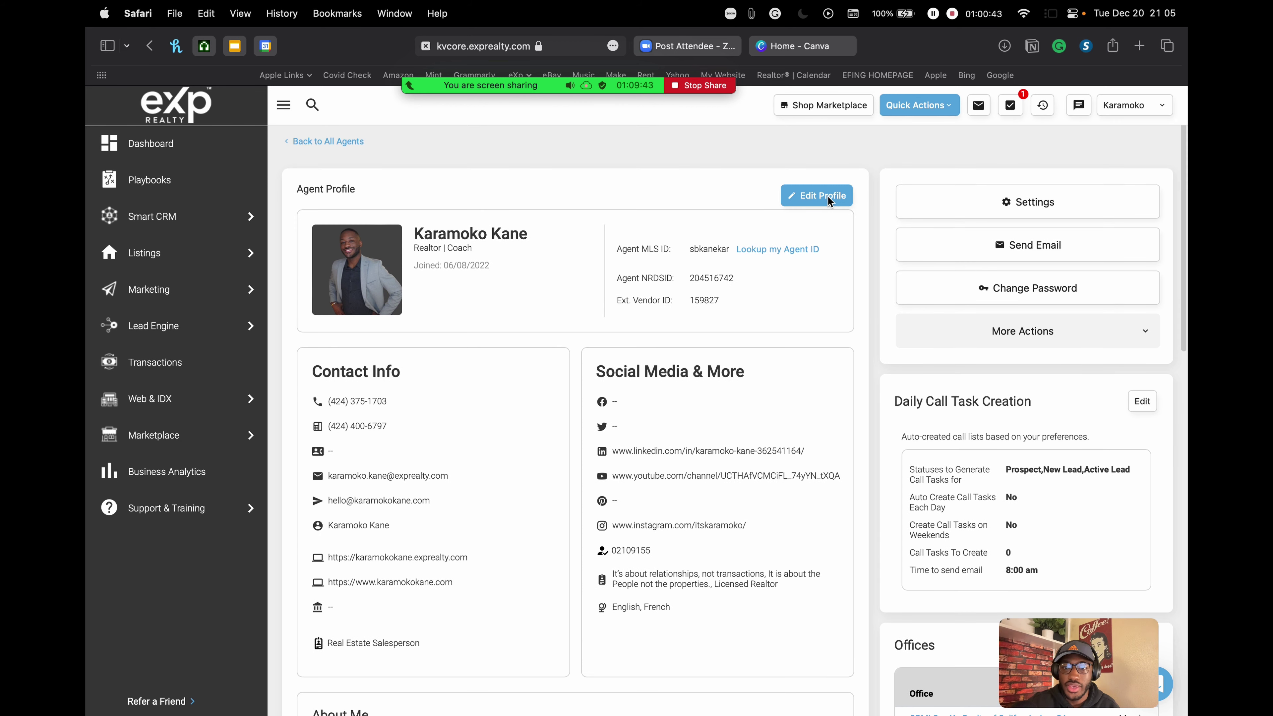
left_click(827, 196)
Step: Examine the Social Media & More fields of the agent profile
scroll(592, 323, "down", 3)
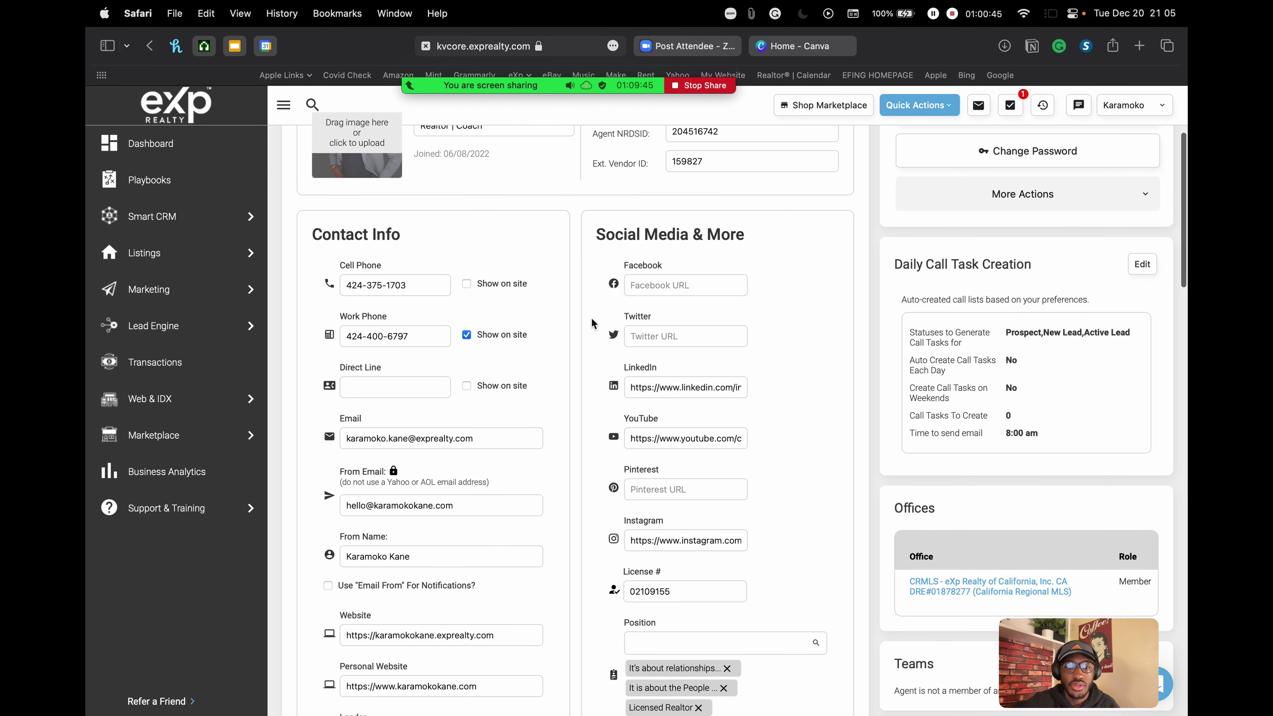
scroll(642, 276, "down", 1)
left_click_drag(600, 219, 748, 214)
left_click(748, 213)
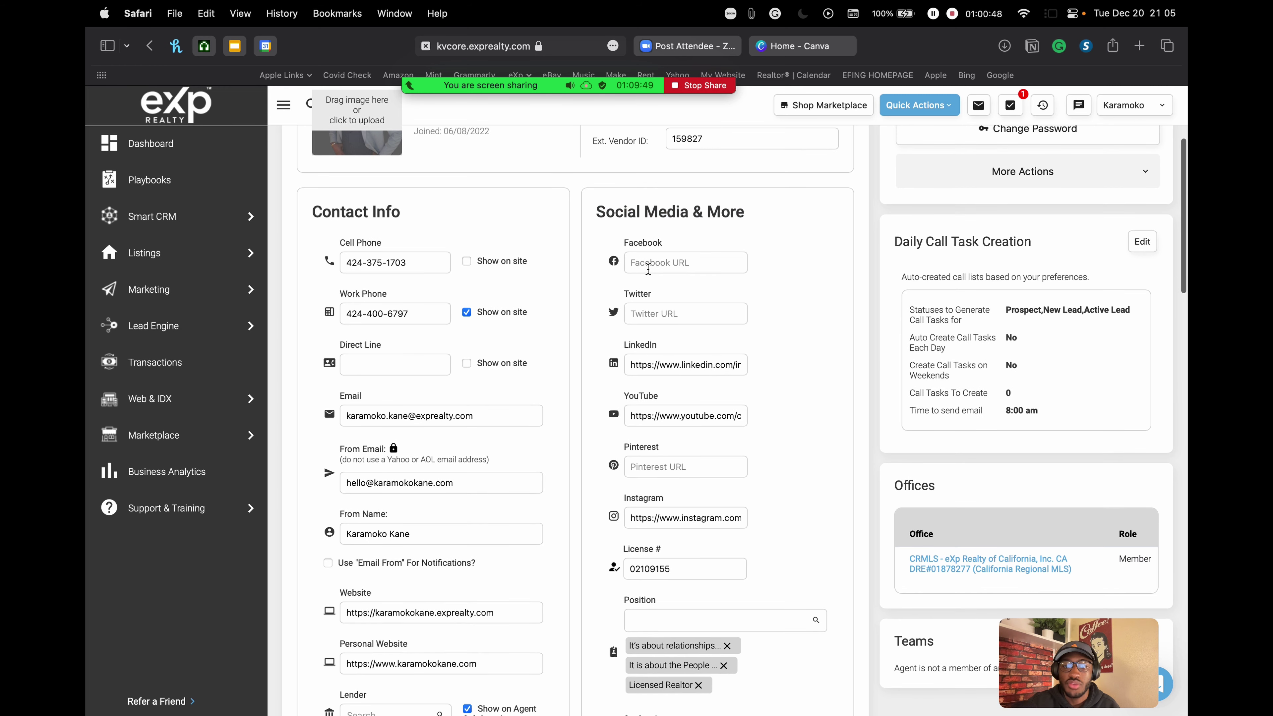
Step: Go through the Facebook, Twitter, LinkedIn, YouTube, Pinterest and Instagram URL fields and the other editable entries of the agent profile
left_click(645, 269)
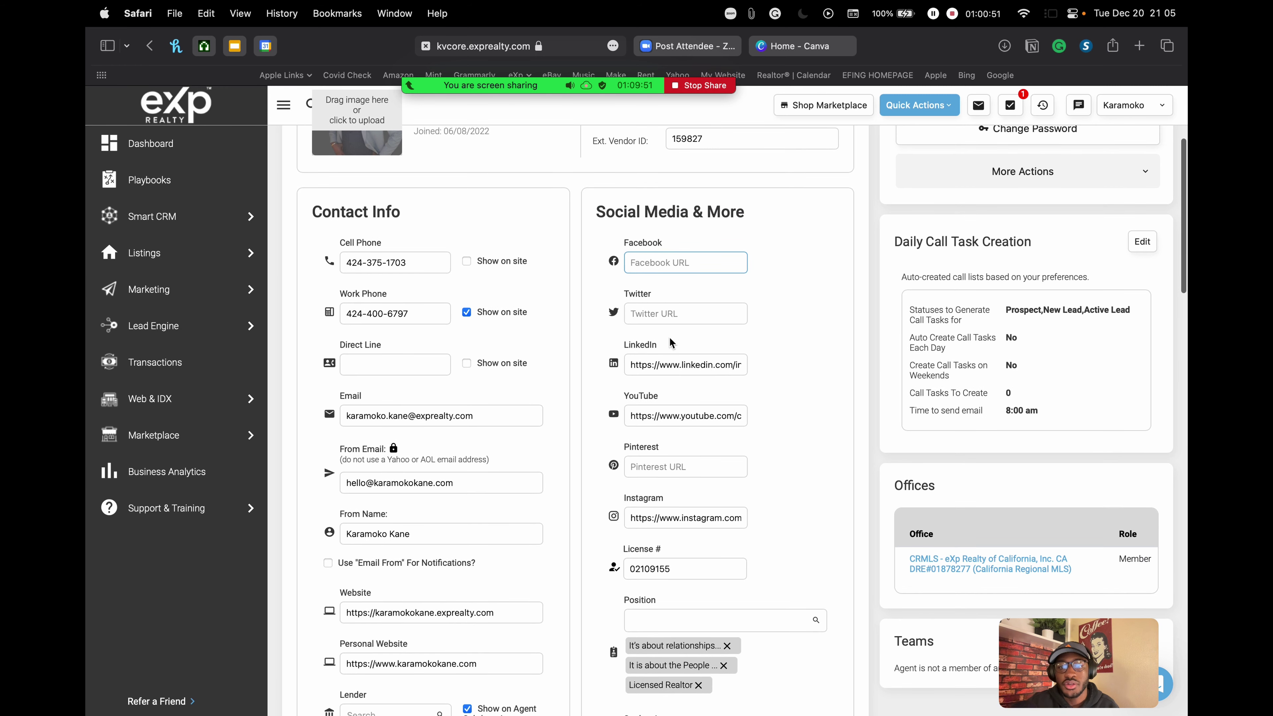
key("Tab")
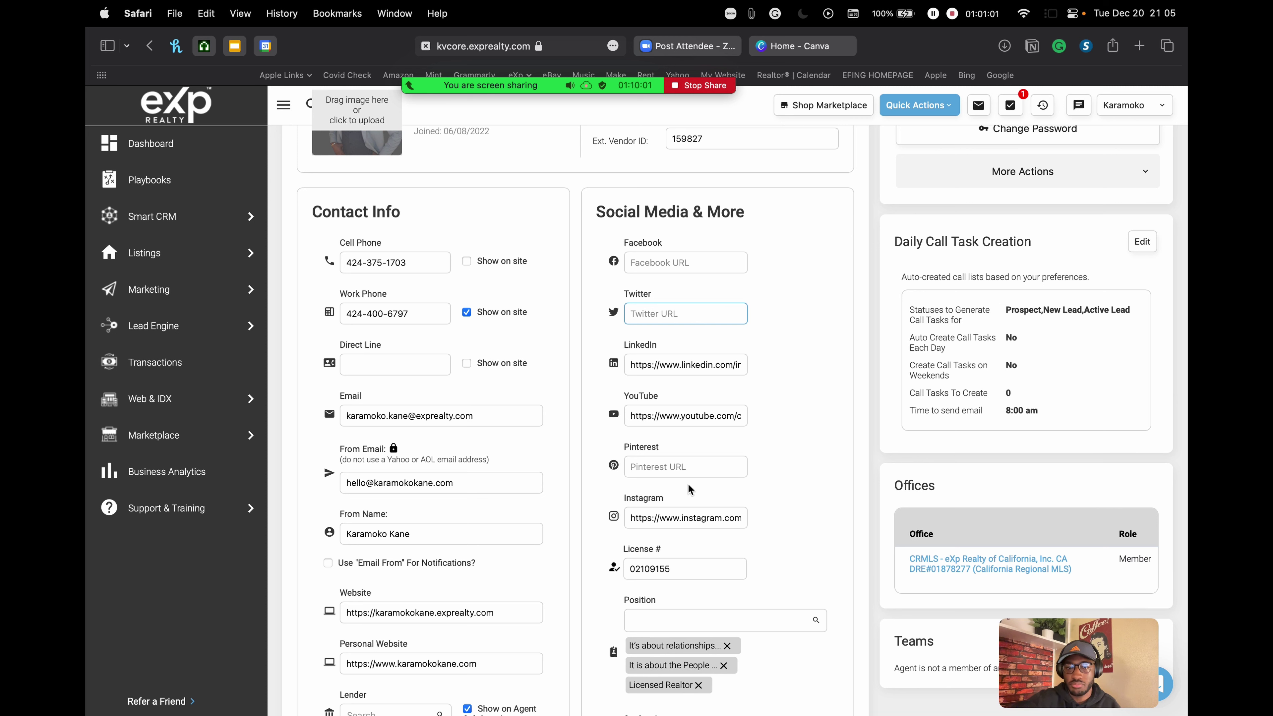
scroll(862, 491, "down", 3)
scroll(857, 467, "up", 3)
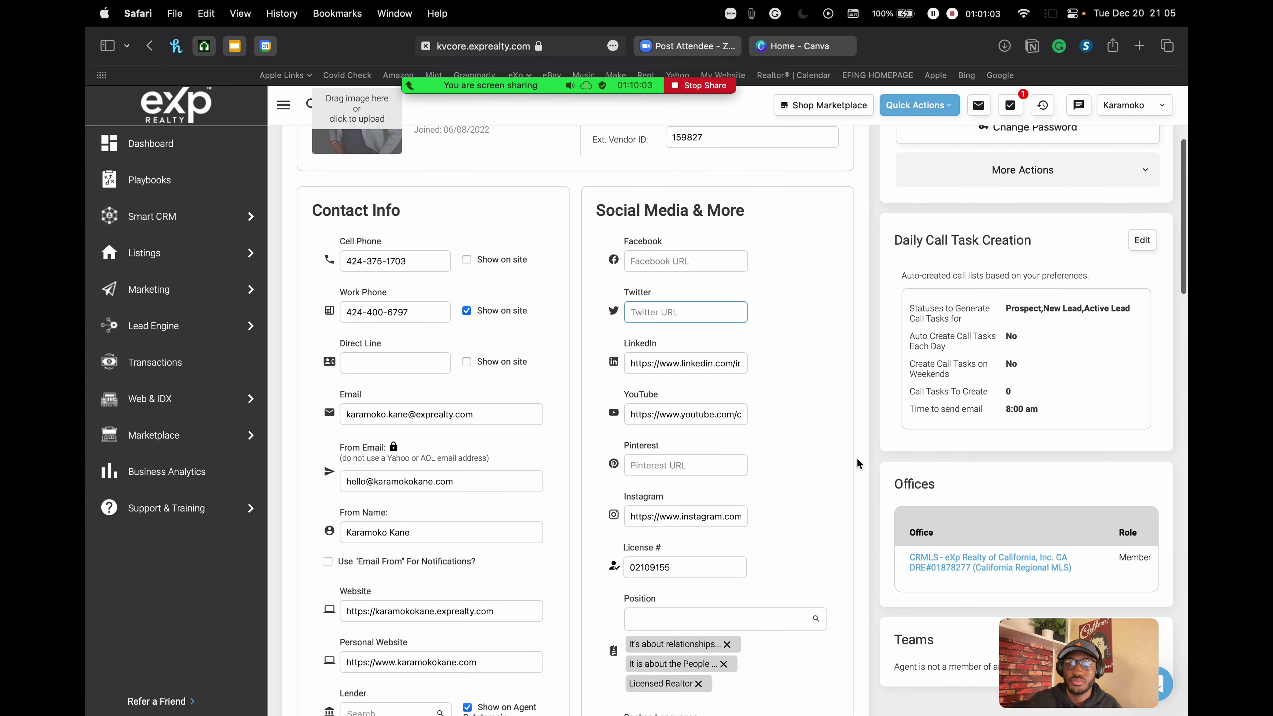
scroll(858, 464, "up", 2)
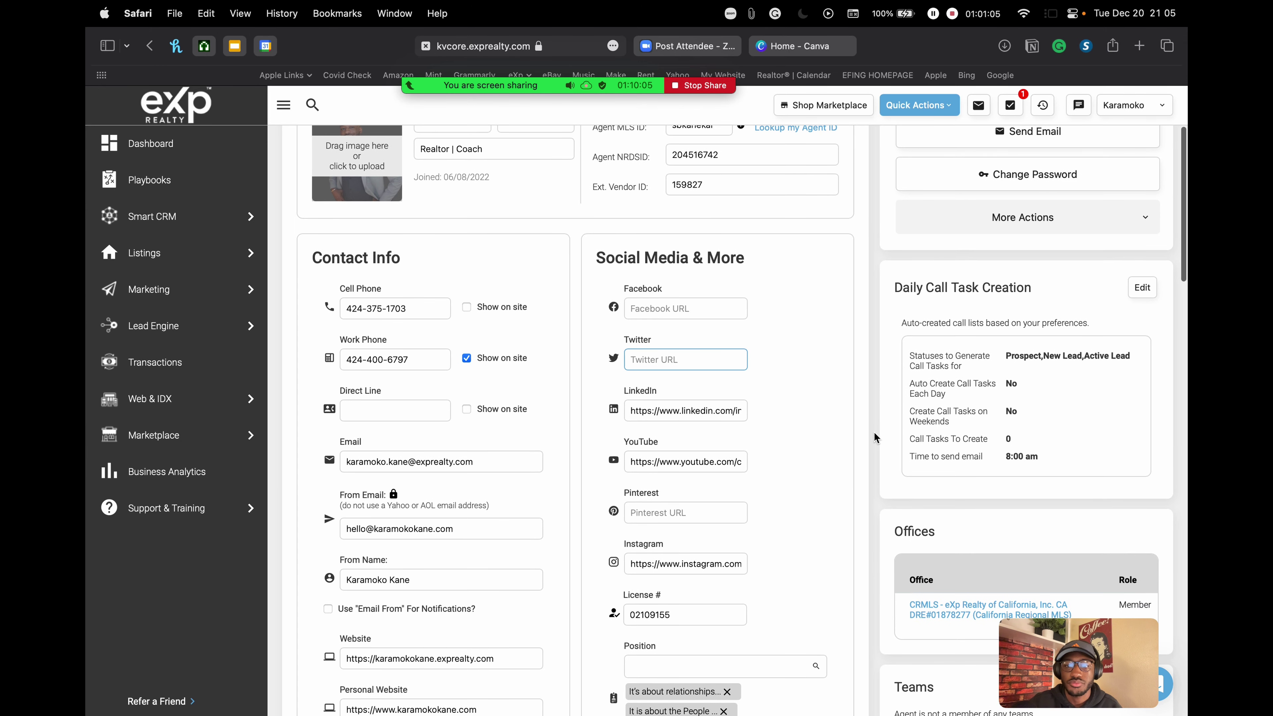
scroll(875, 438, "down", 3)
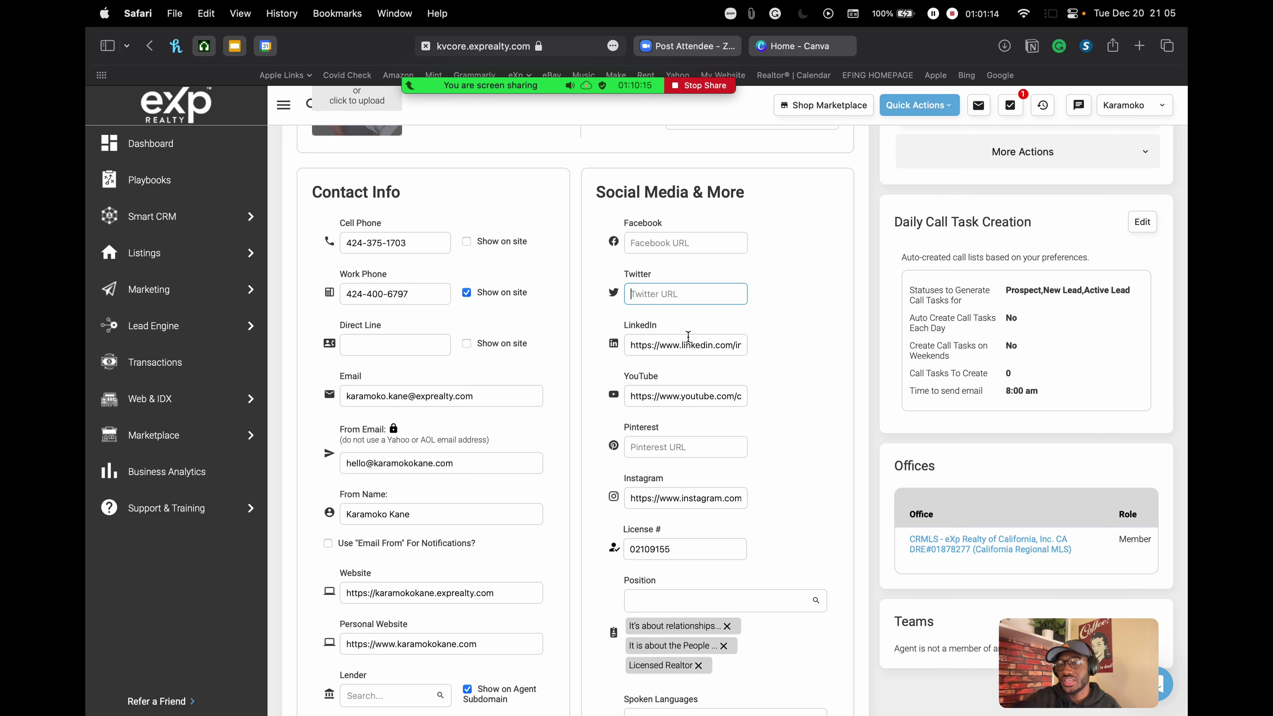
left_click(769, 315)
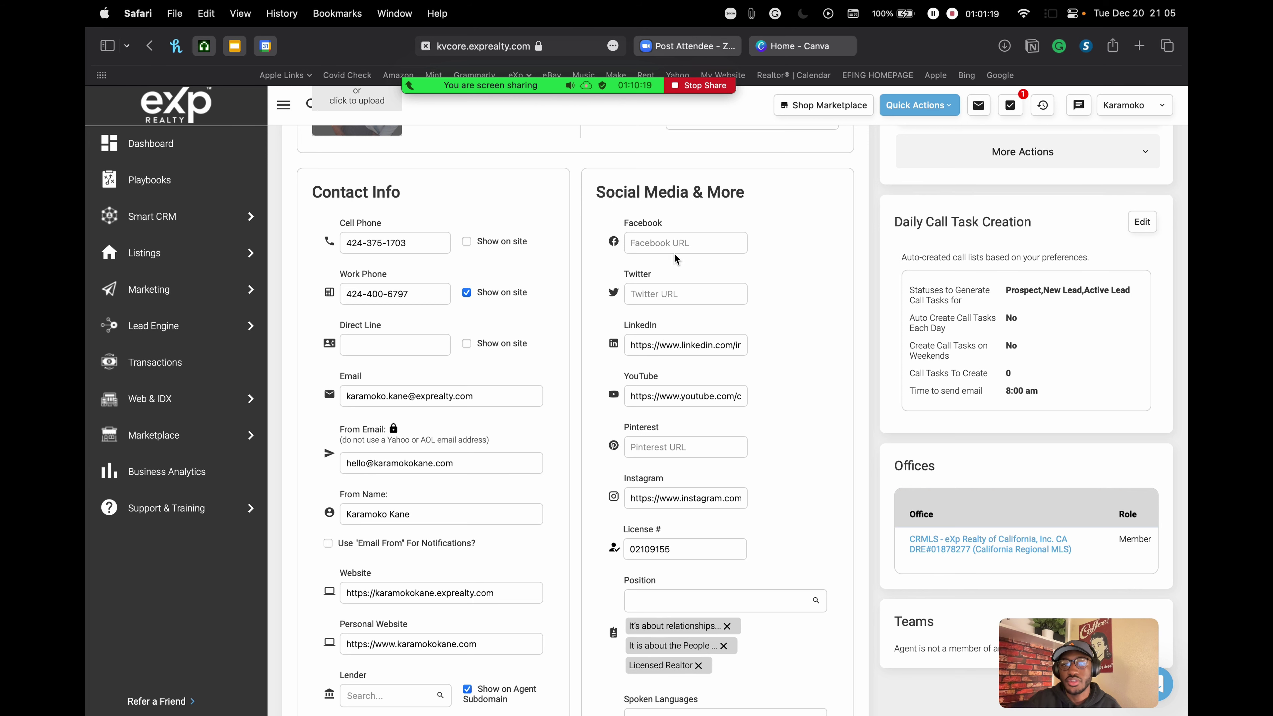
left_click(661, 244)
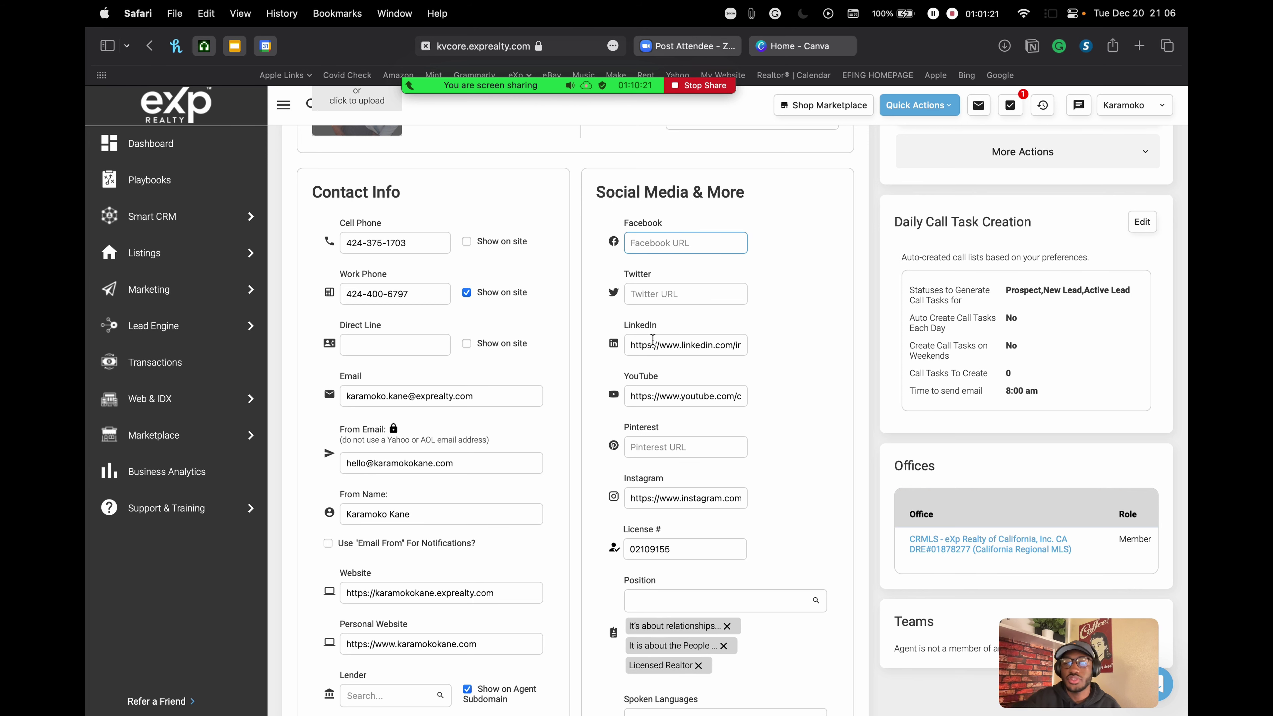
scroll(837, 264, "down", 5)
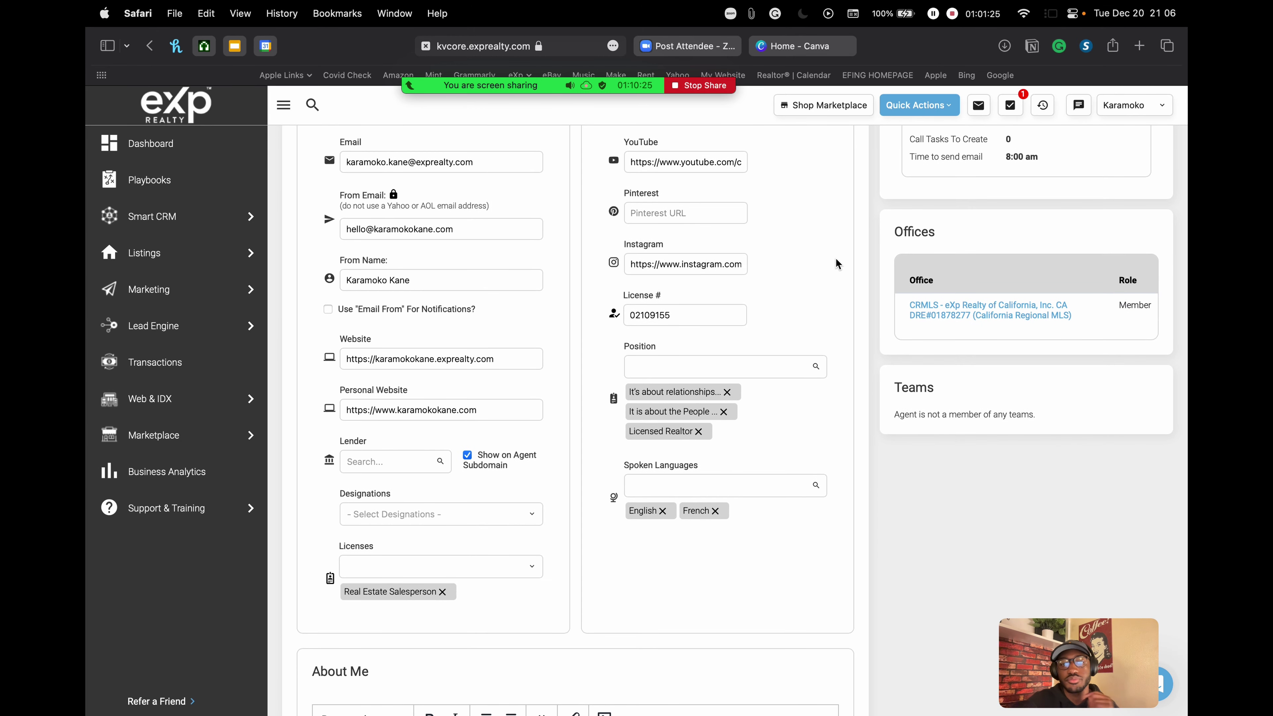
scroll(837, 264, "up", 3)
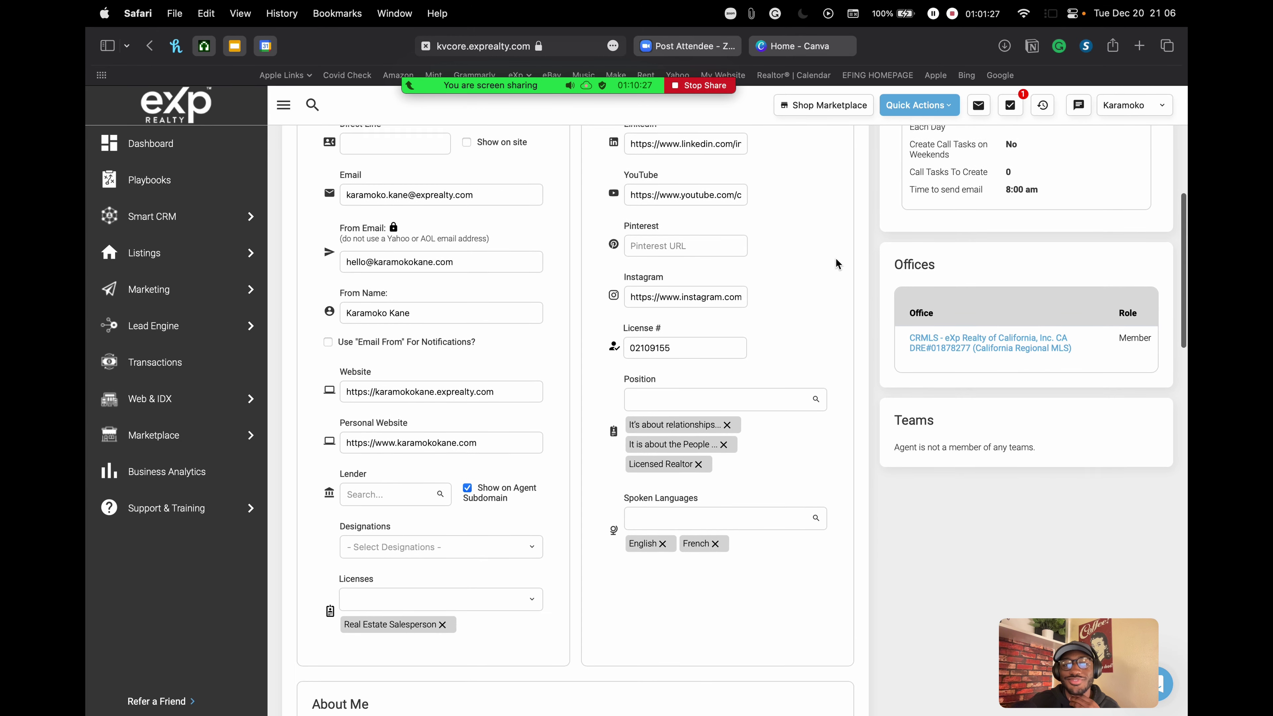
scroll(802, 292, "up", 2)
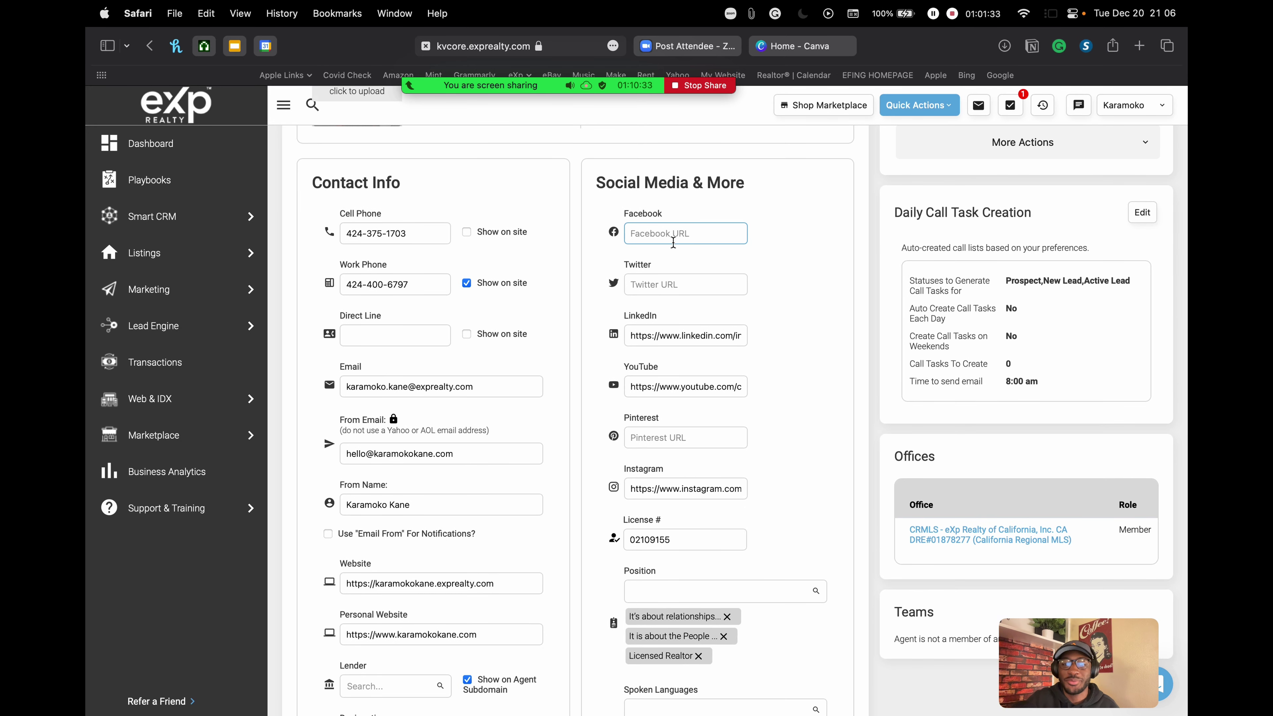
scroll(690, 316, "up", 2)
scroll(795, 421, "down", 5)
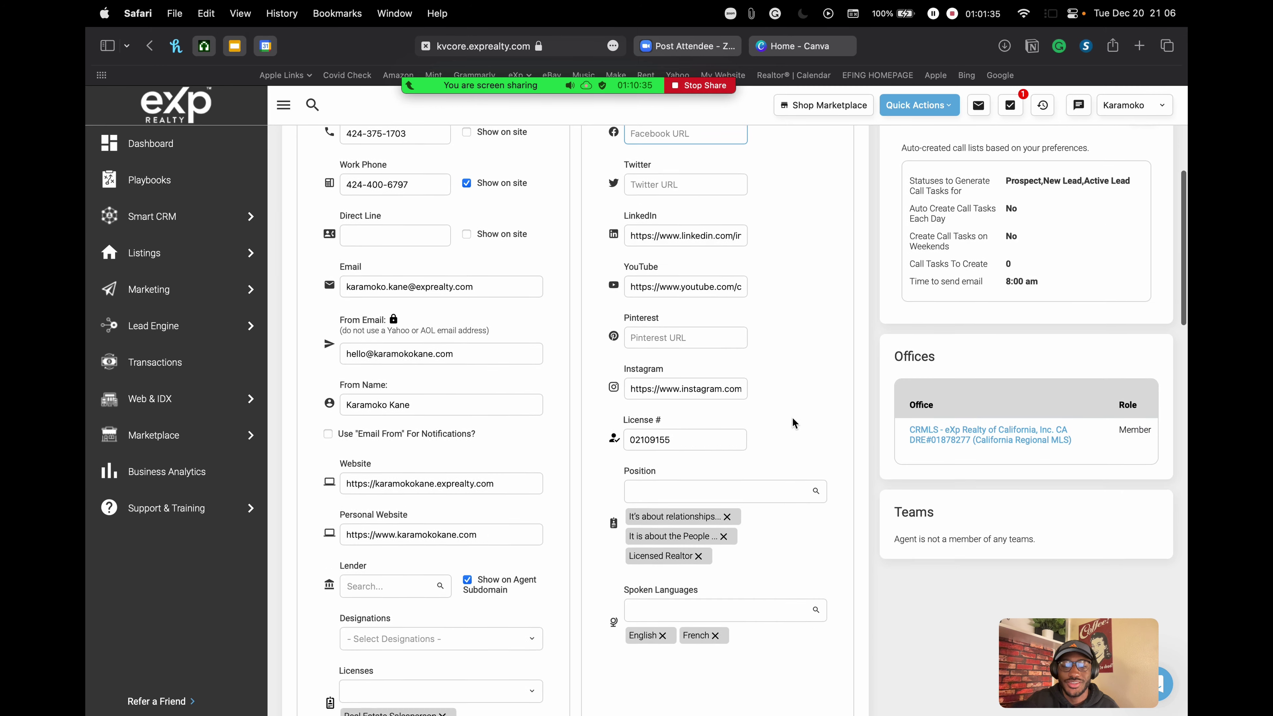
Step: Cancel editing the agent profile without saving and return to the kvCORE dashboard
scroll(794, 424, "up", 6)
scroll(794, 423, "up", 4)
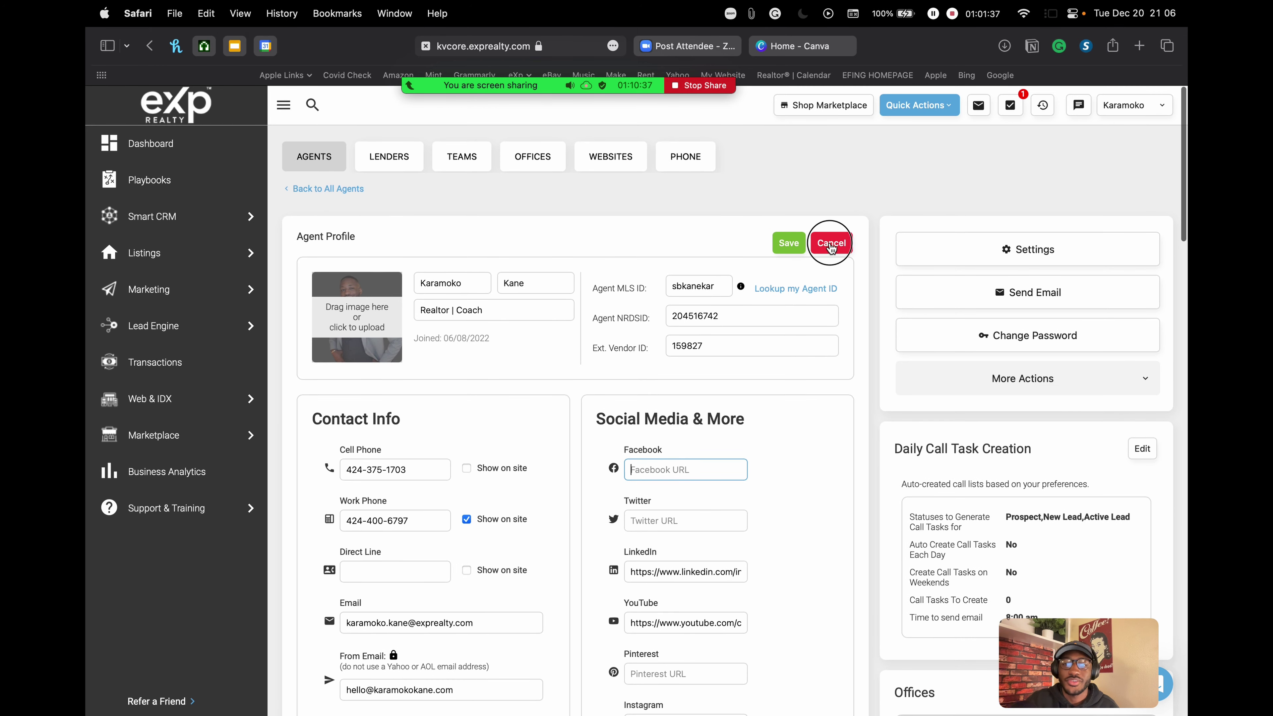
left_click(832, 244)
scroll(675, 360, "down", 3)
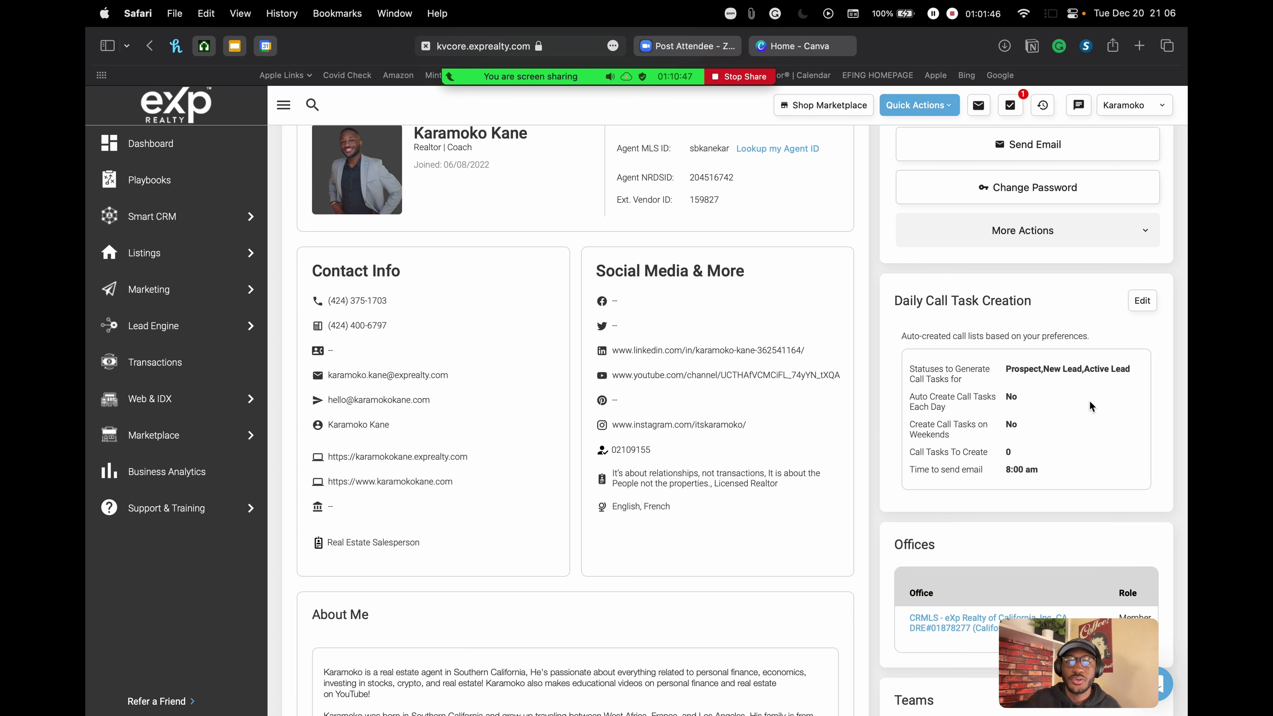
mouse_move(630, 75)
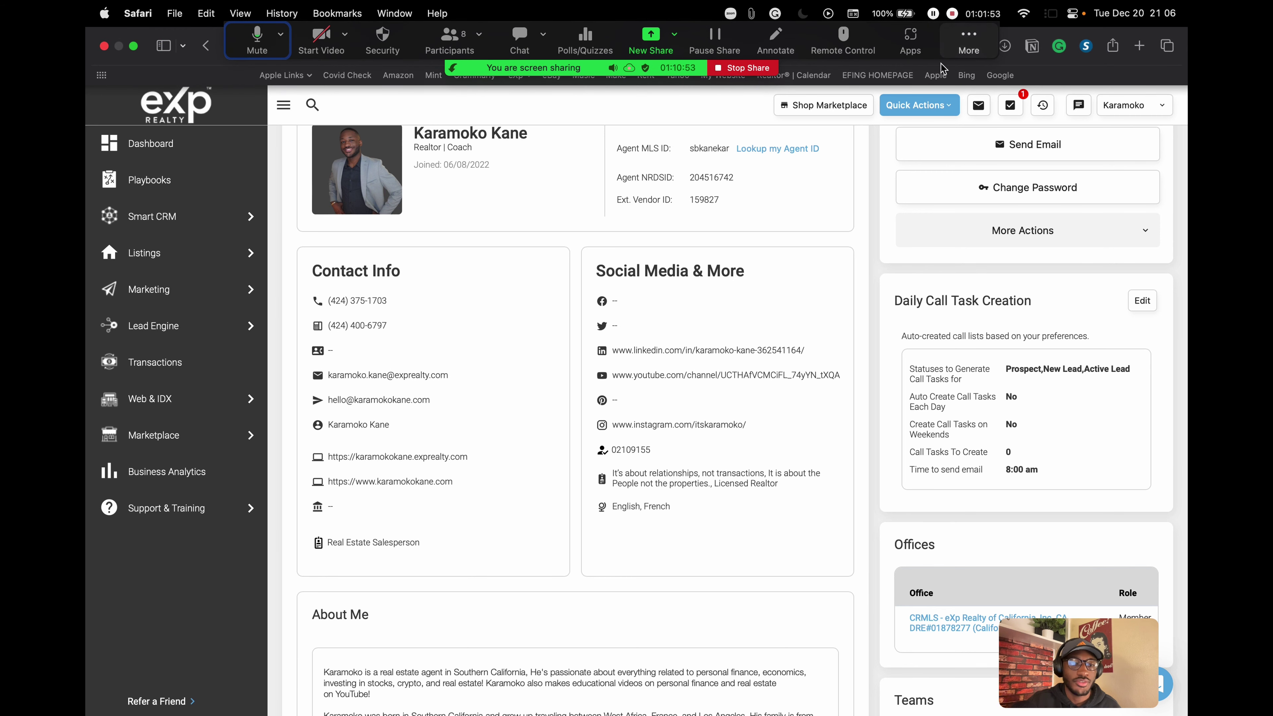
scroll(651, 248, "up", 3)
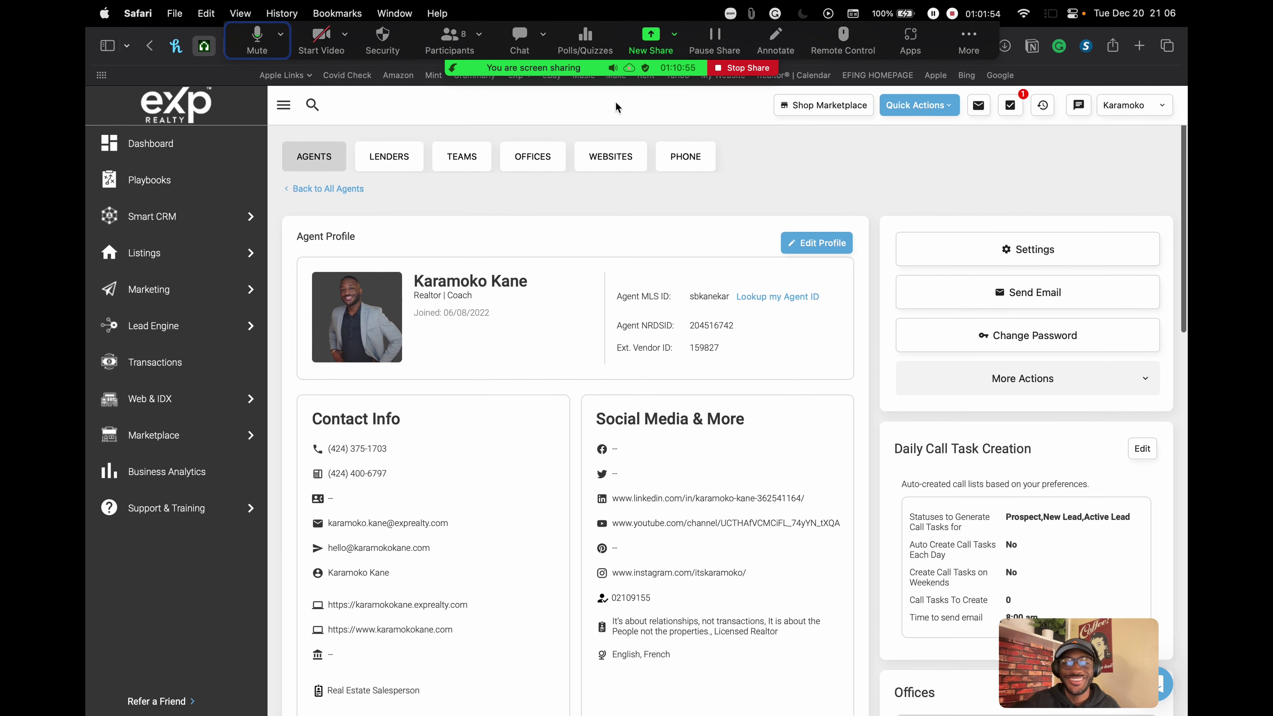
left_click(153, 120)
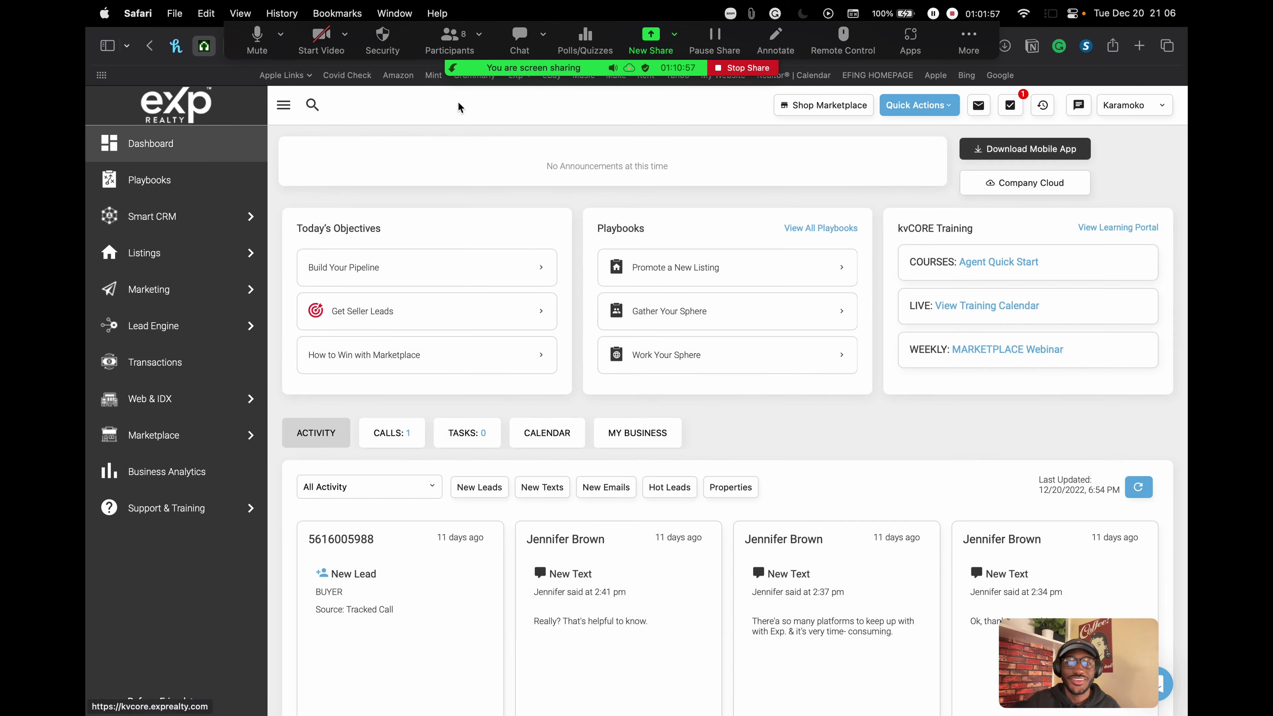
Step: Open the Zoom meeting's participants list, look through the attendees and move the list's window clear of the meeting controls
mouse_move(643, 52)
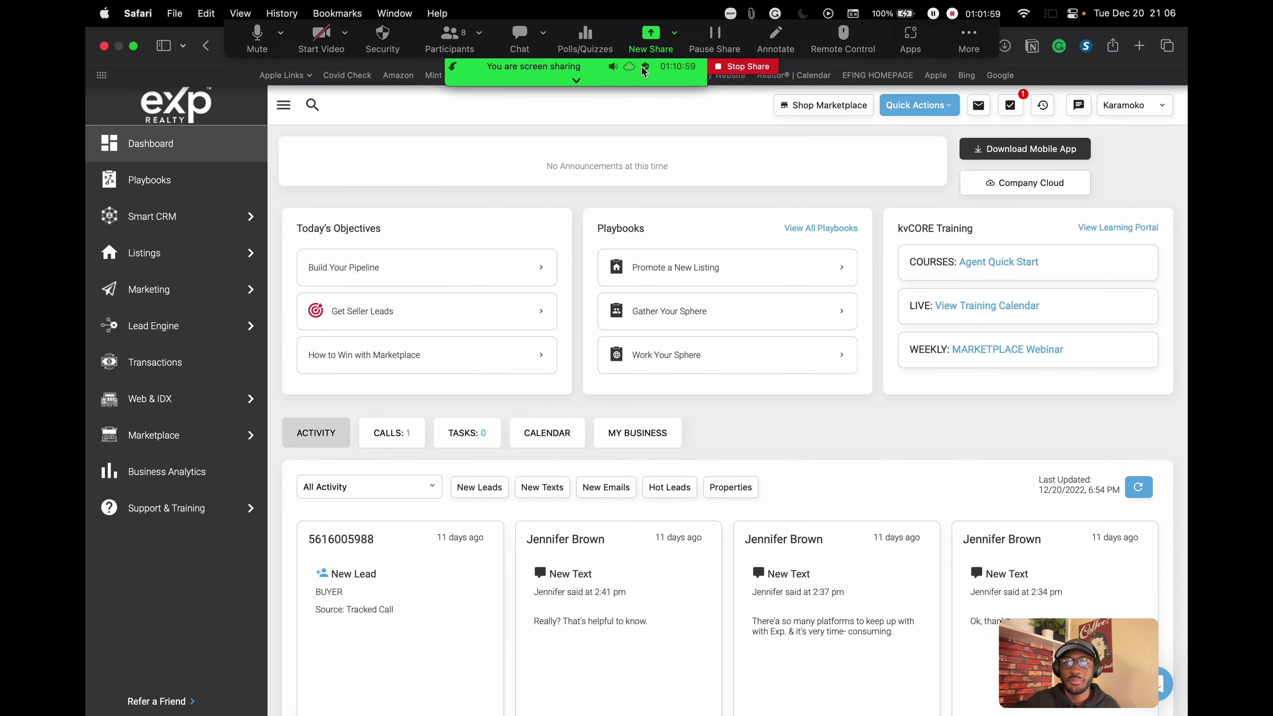
left_click(451, 54)
scroll(877, 311, "down", 3)
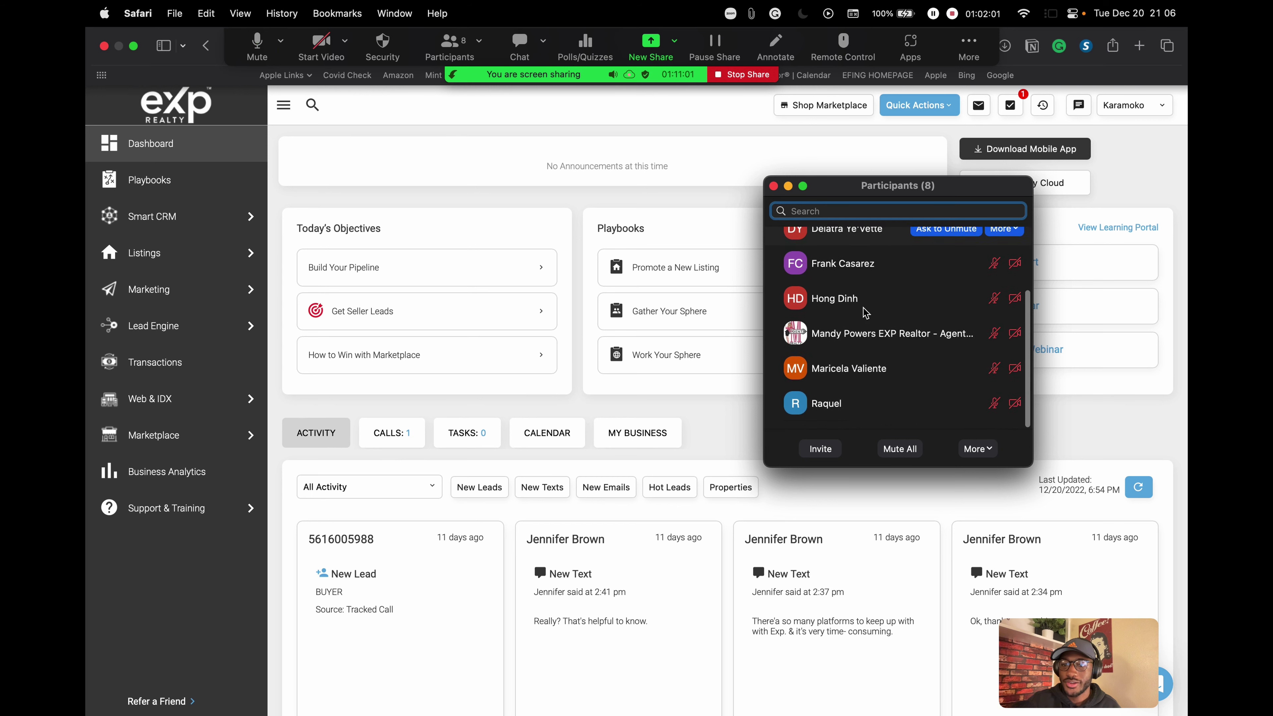
scroll(877, 311, "up", 3)
scroll(820, 249, "up", 1)
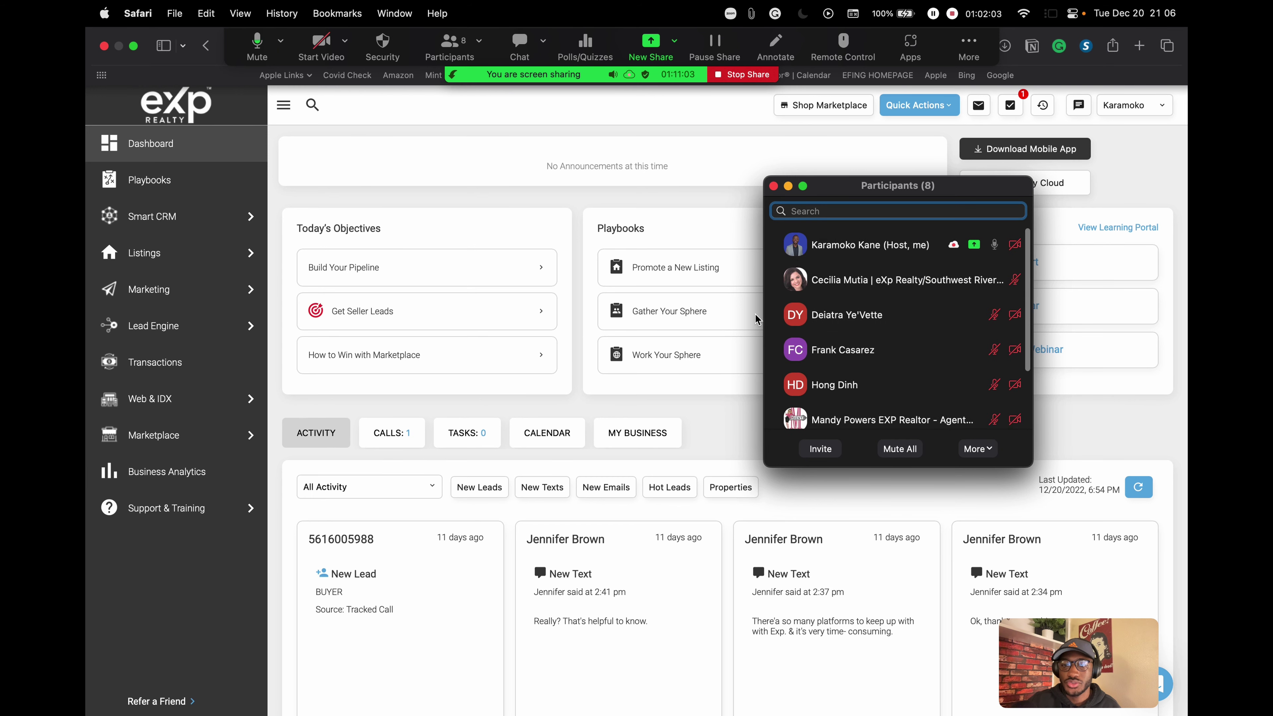
left_click_drag(948, 193, 480, 124)
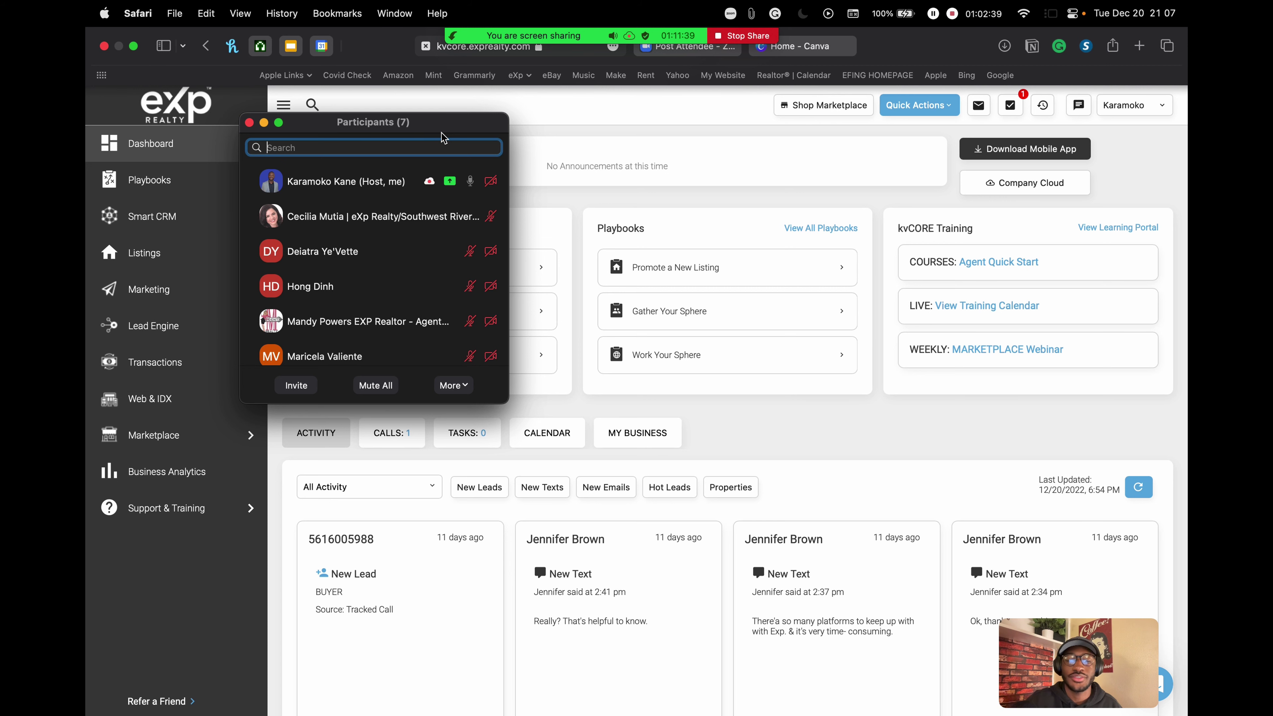
left_click_drag(365, 129, 634, 112)
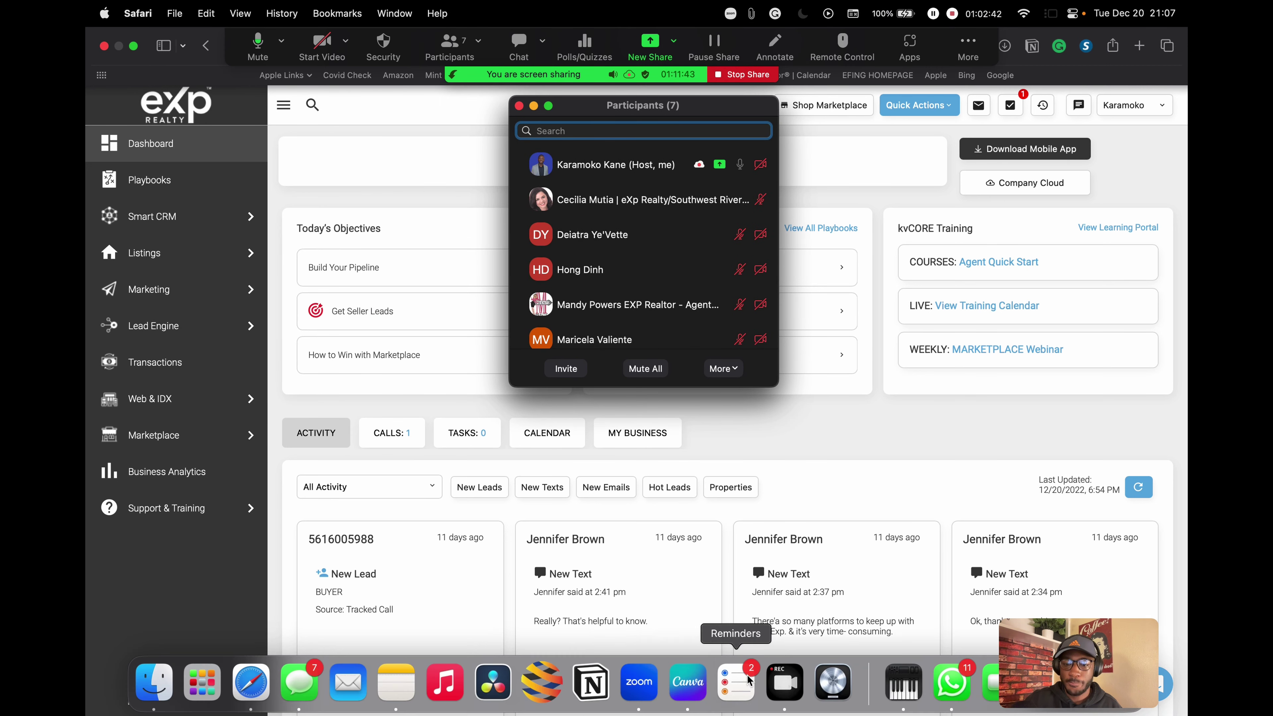
Step: Switch to Canva, present the TTP16 deck full screen from the "Let's build A Linktree Together!" slide and advance to the "ask me a question" slide
left_click(690, 683)
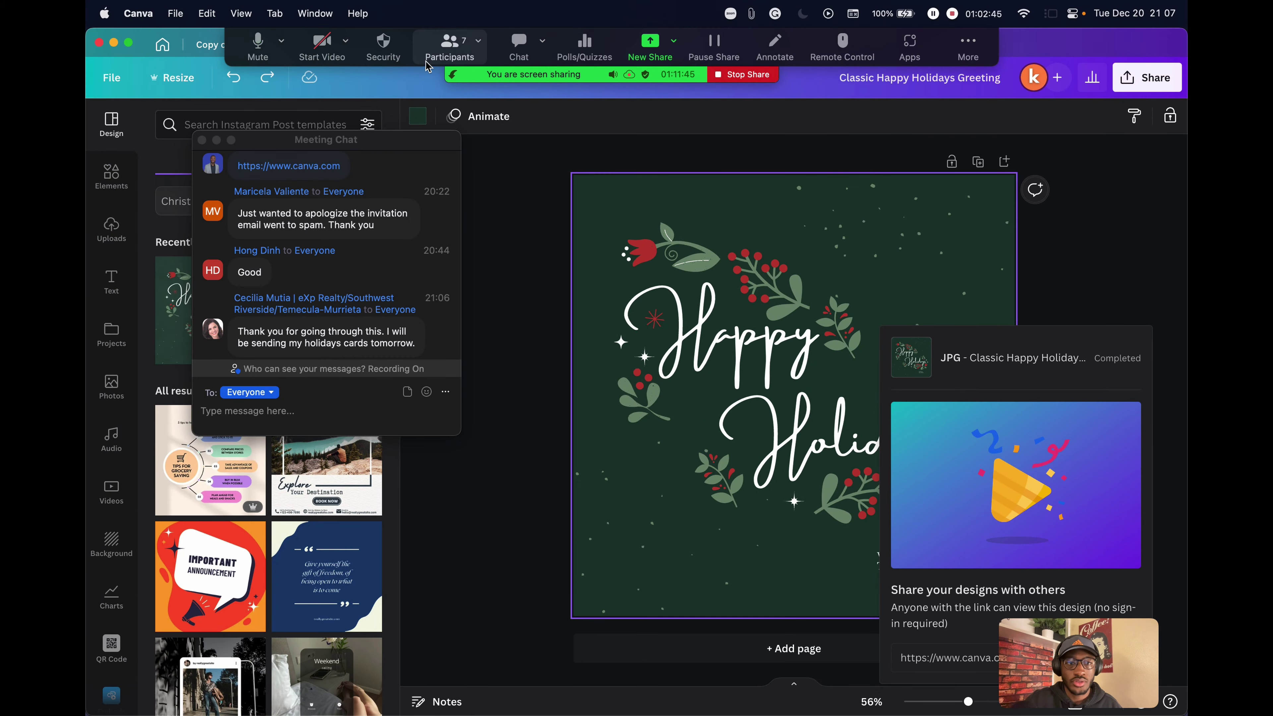
left_click_drag(982, 41, 967, 283)
left_click(474, 50)
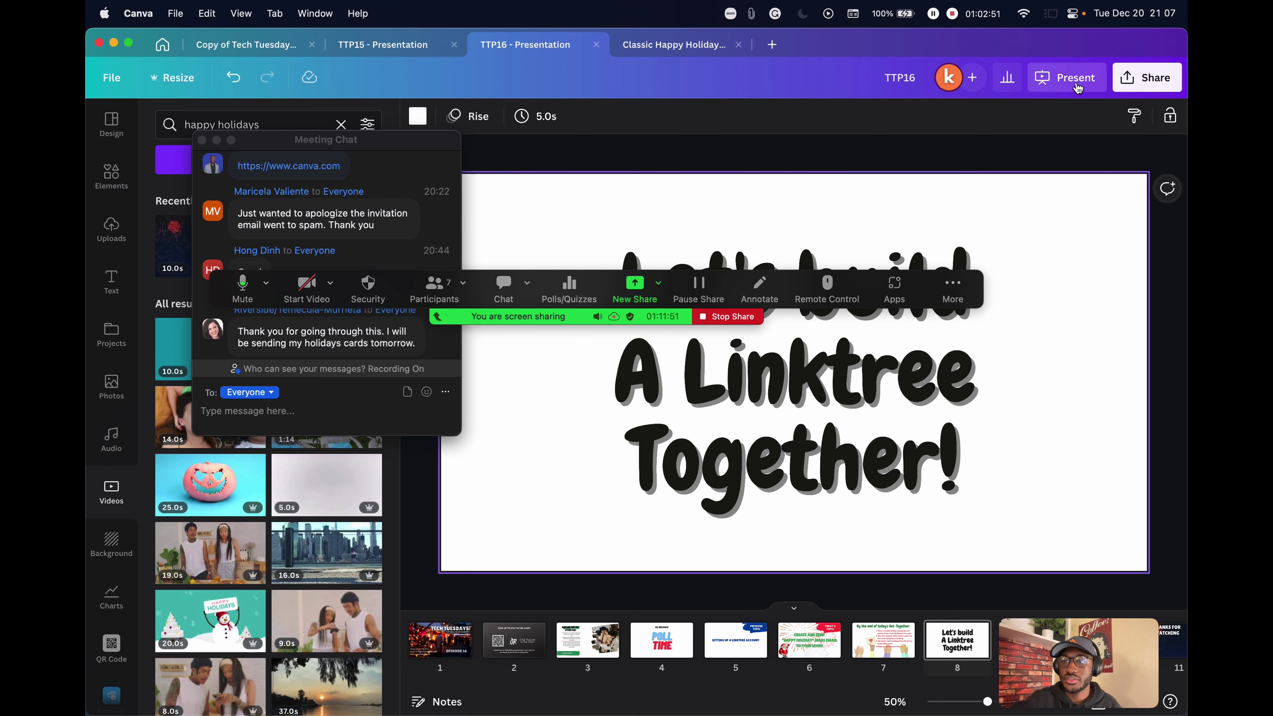
left_click(1066, 78)
left_click(1001, 220)
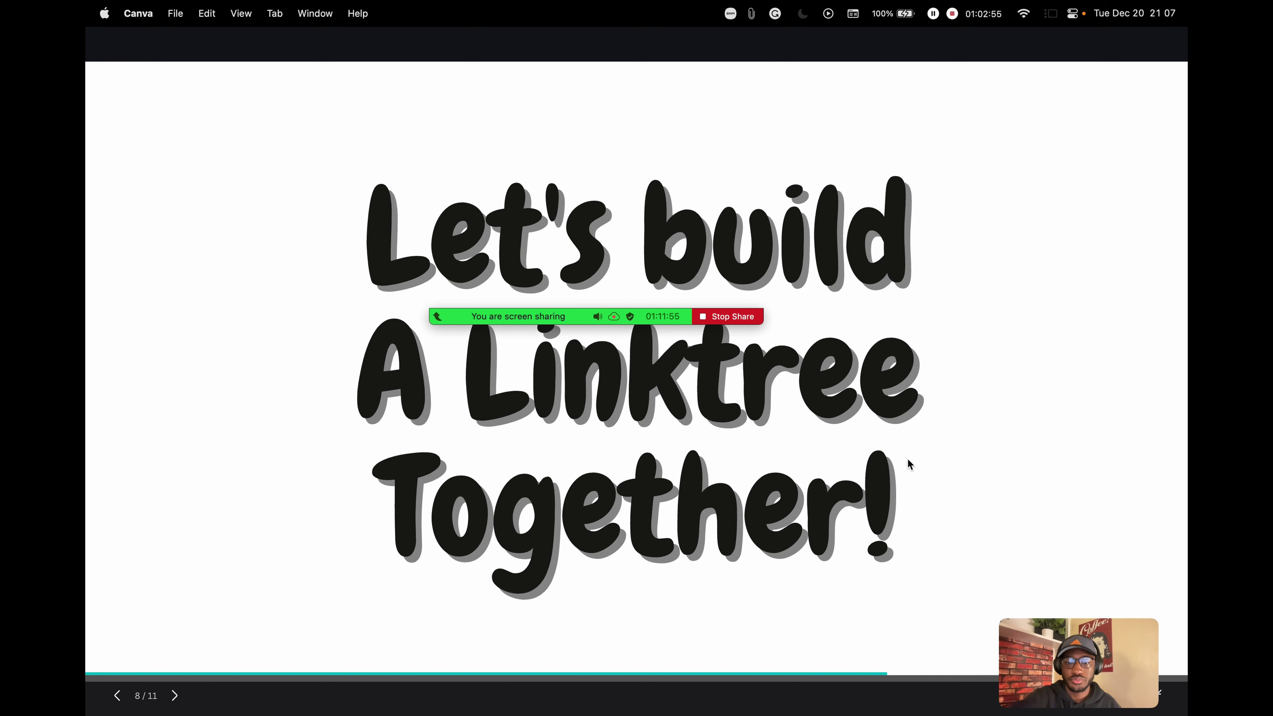
left_click(1122, 265)
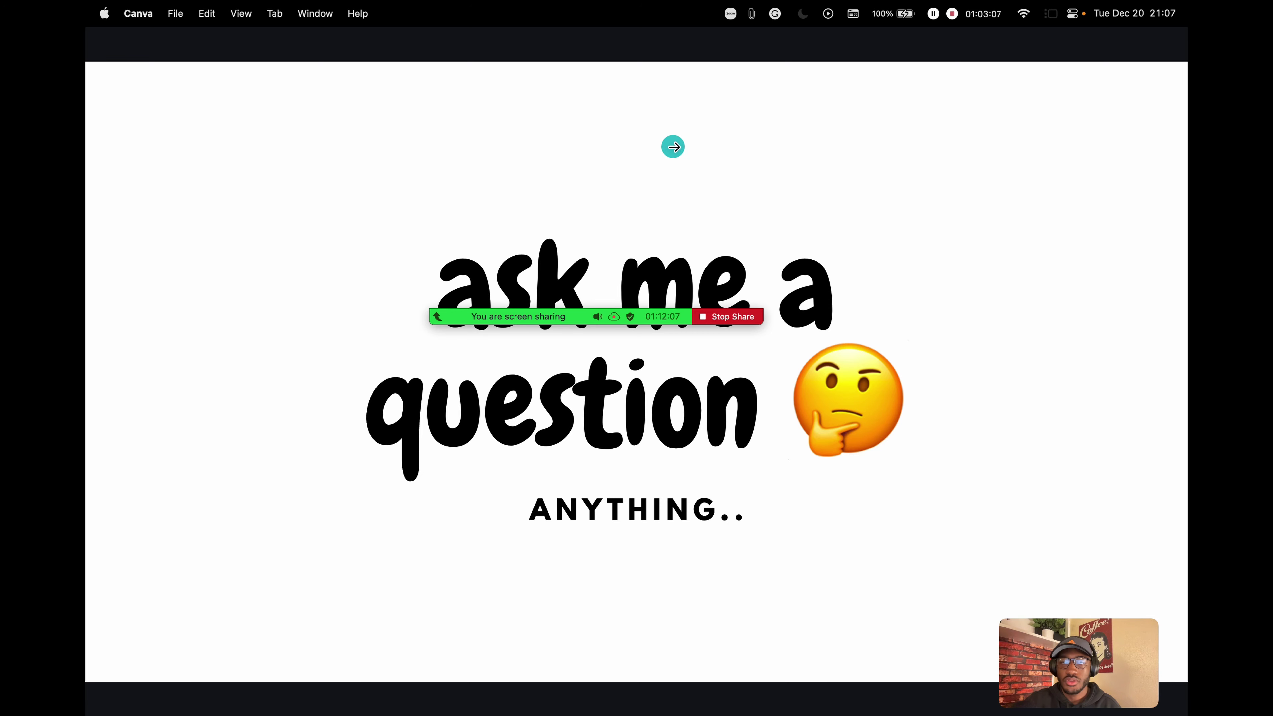
Step: Switch back to Safari and open the account's own agent profile in kvCORE
key("ctrl+Left")
key("ctrl+Right")
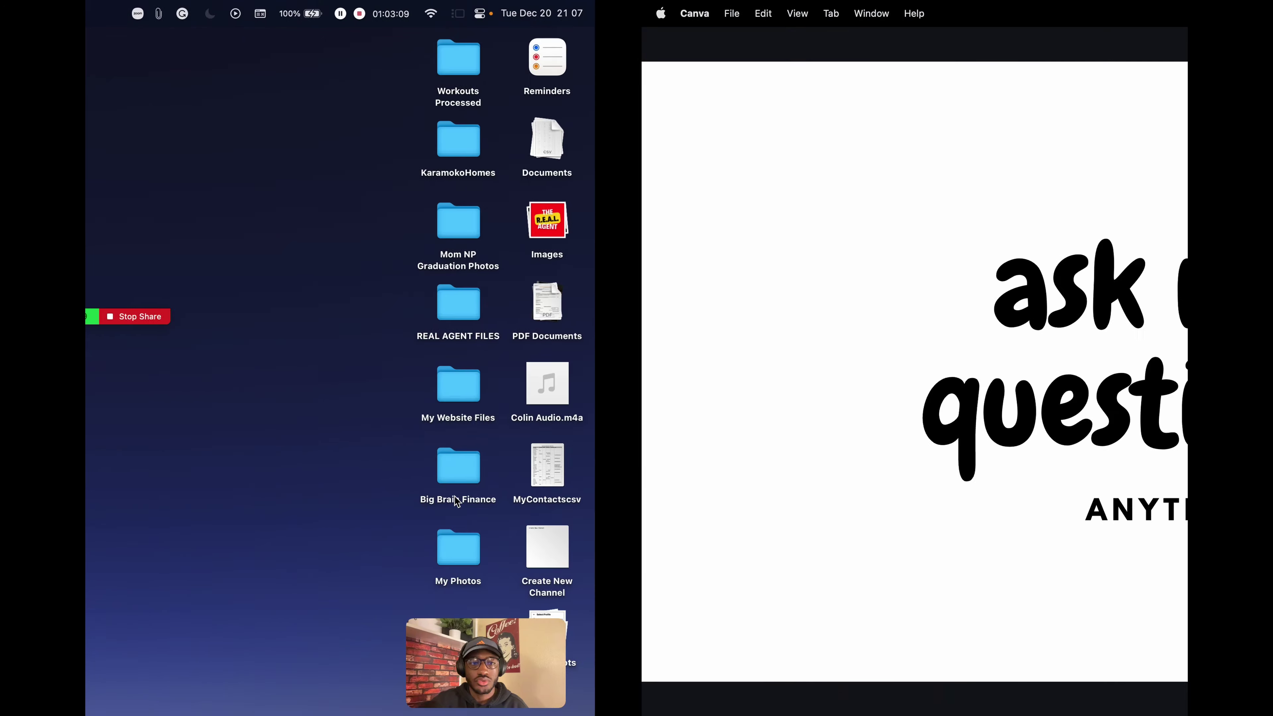
mouse_move(454, 714)
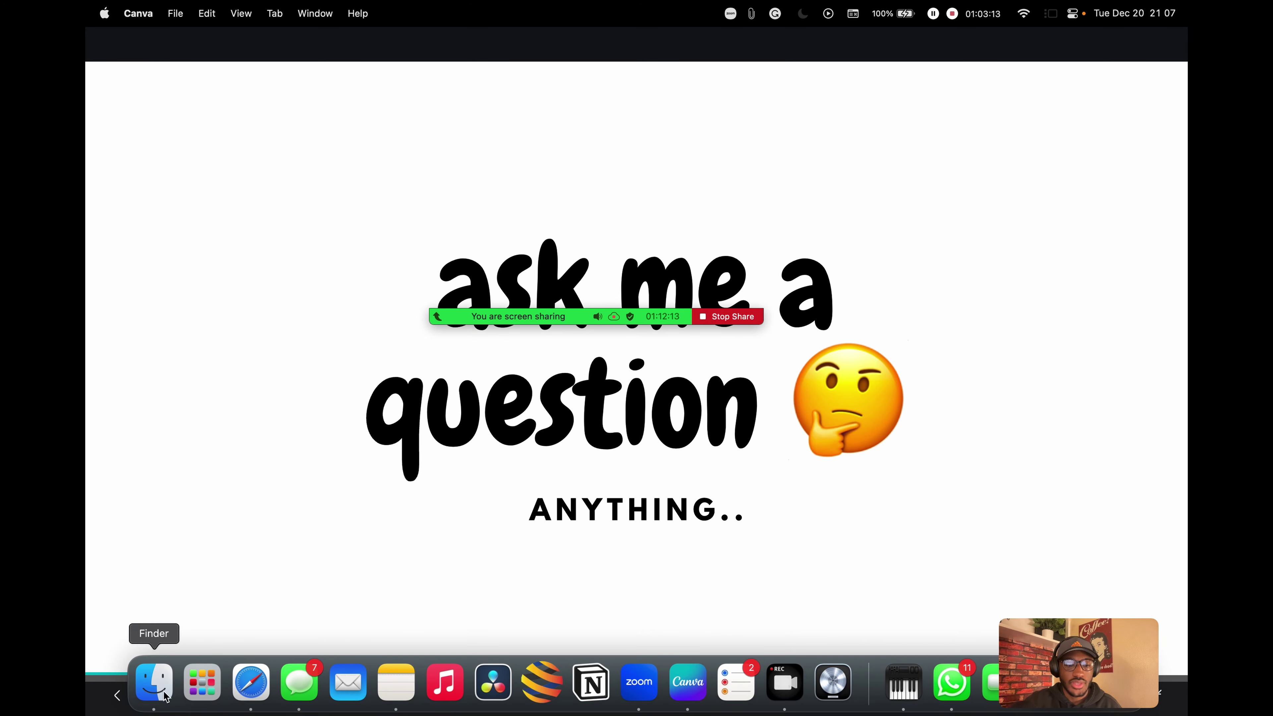
left_click(250, 683)
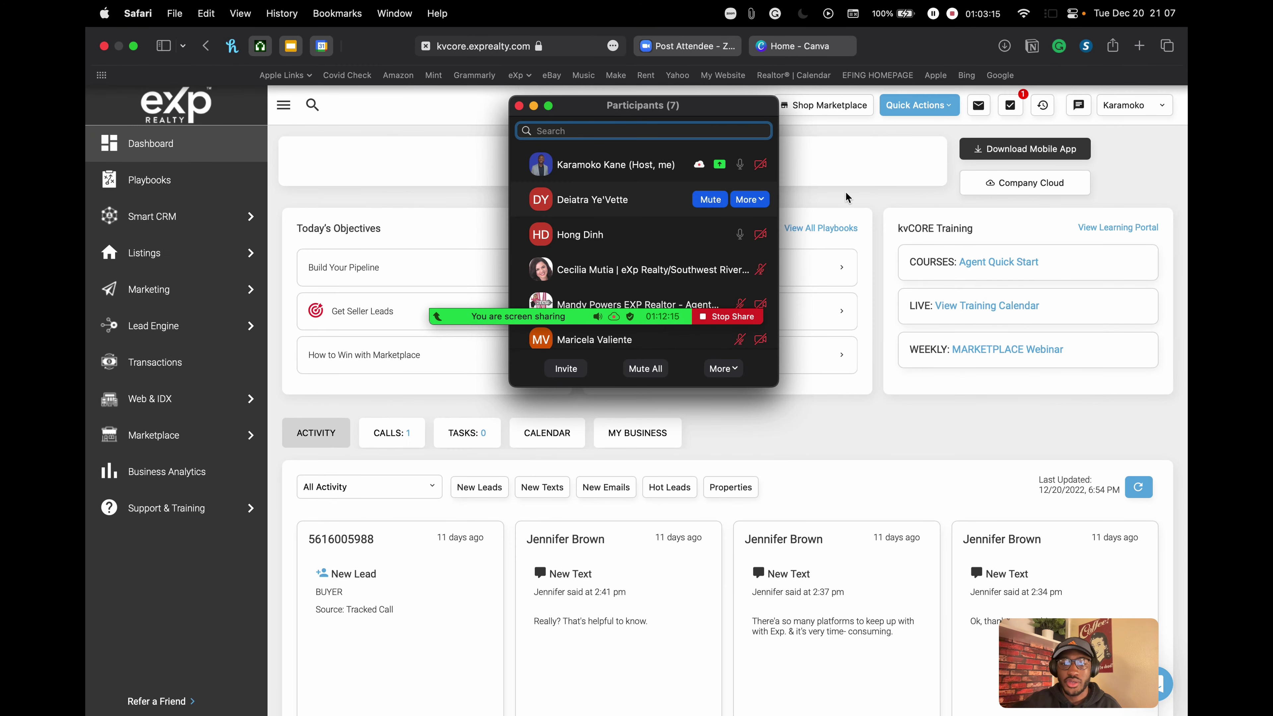
left_click(1132, 104)
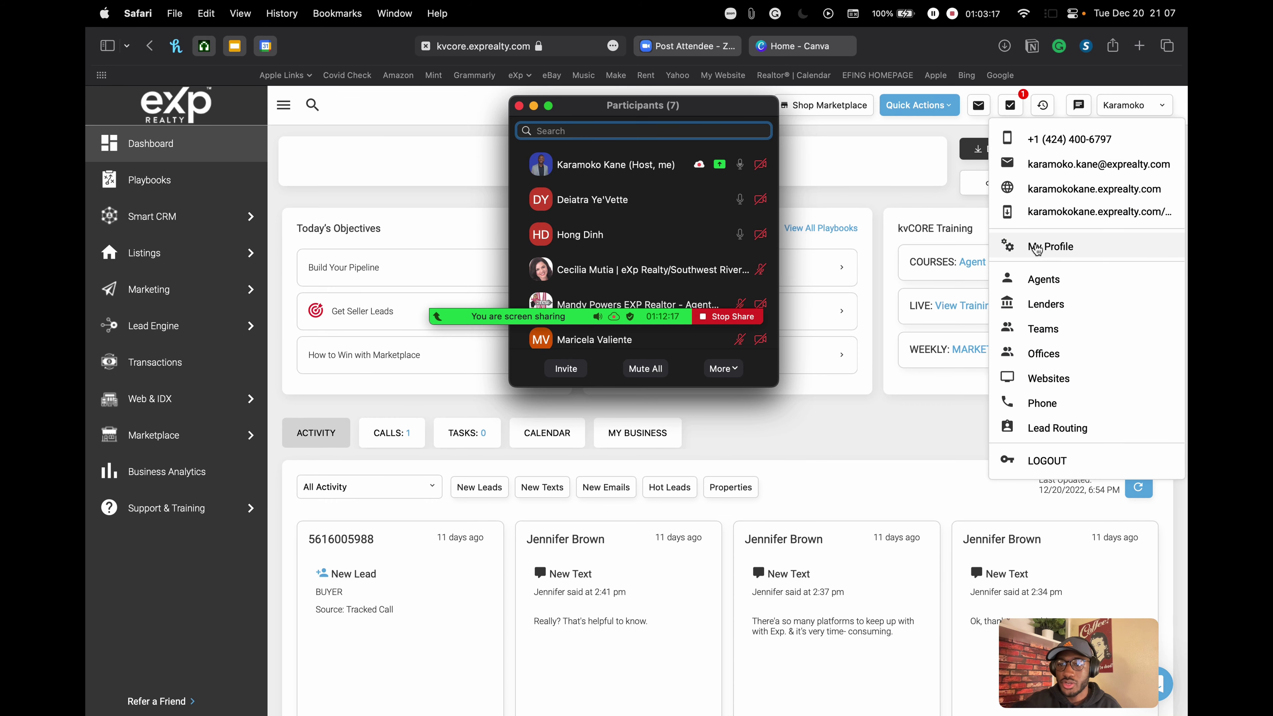
left_click(1050, 246)
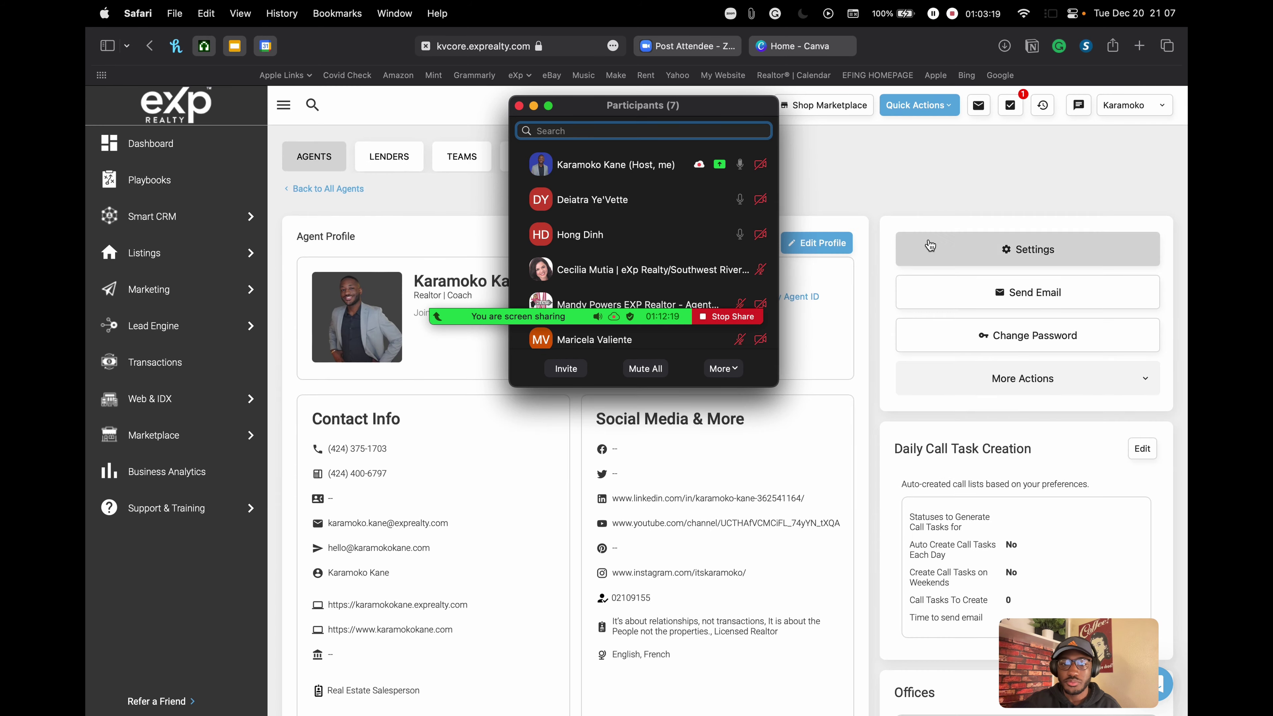
Step: Open the Social Media link in the profile's Signature section to view its Linktree page, and close that page
scroll(891, 320, "down", 5)
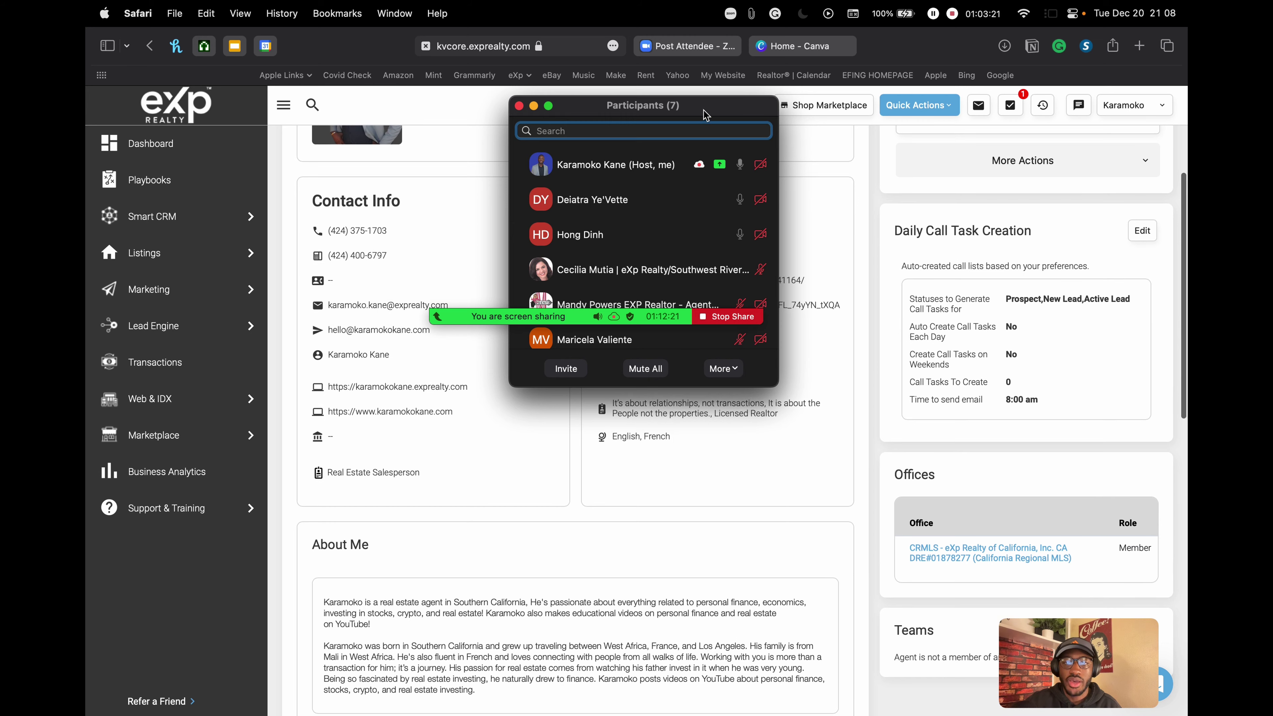
left_click_drag(704, 114, 152, 553)
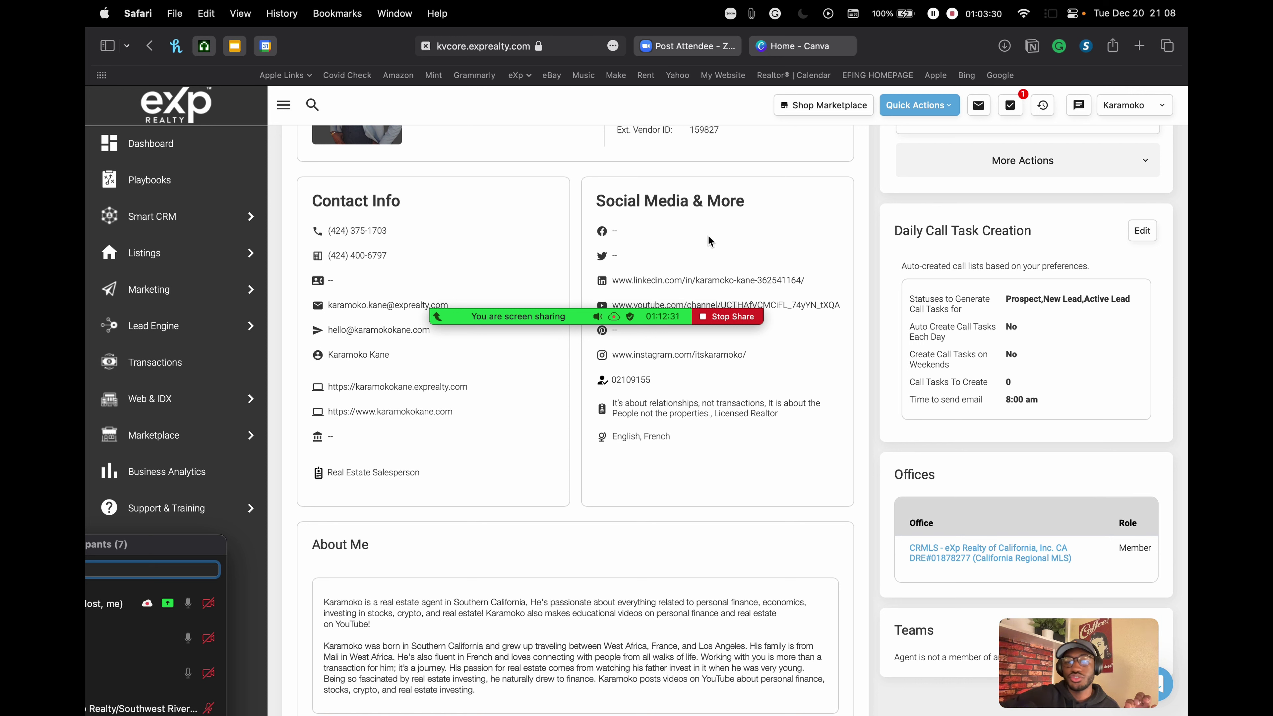
scroll(708, 236, "down", 10)
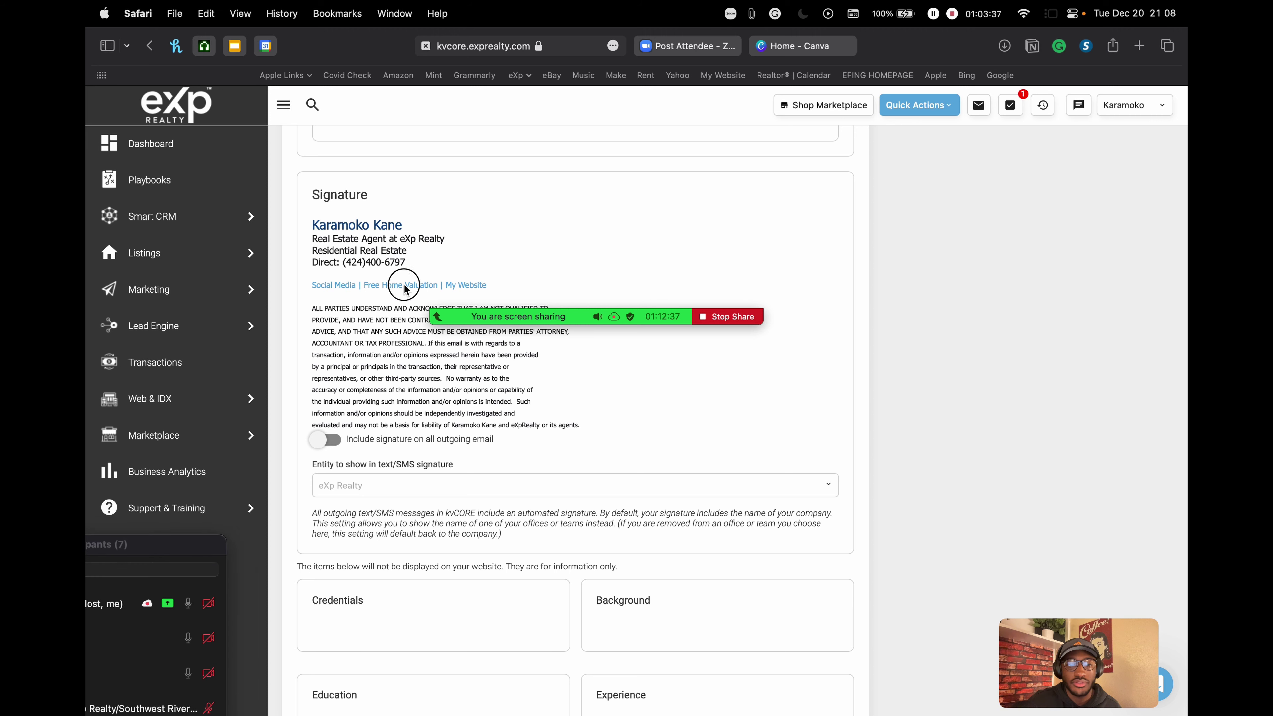
left_click(377, 290)
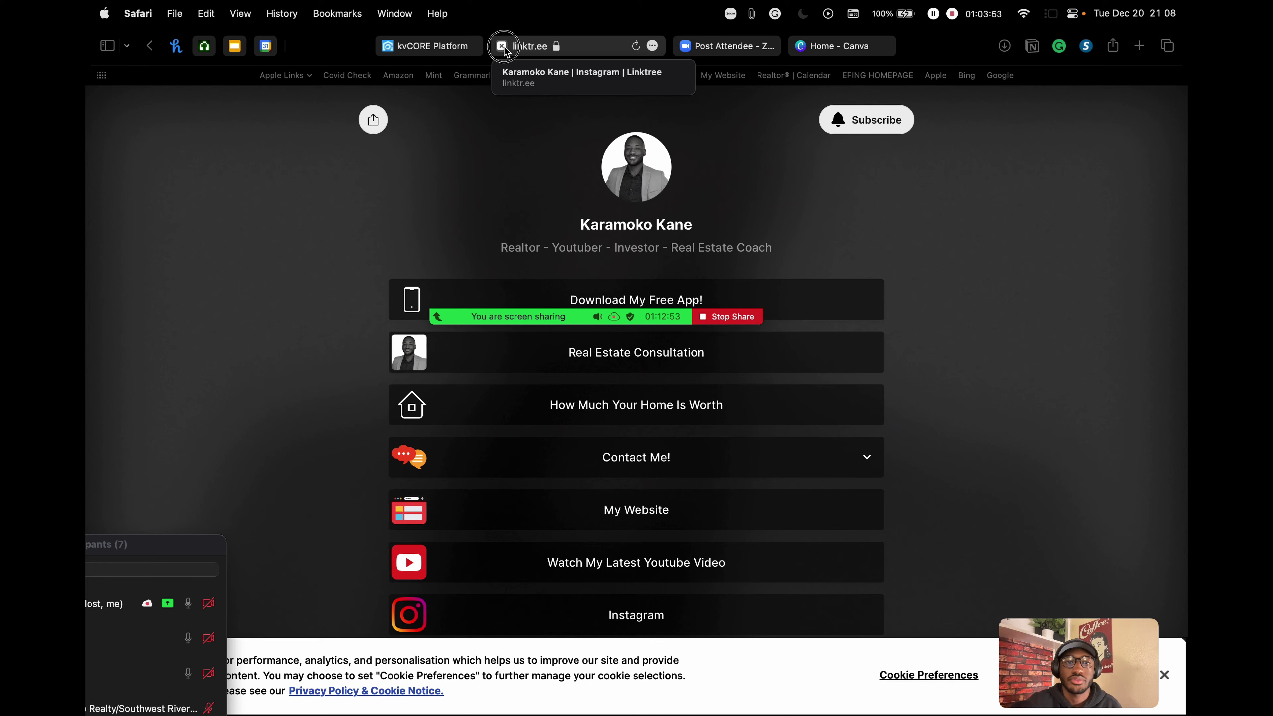
left_click(502, 46)
scroll(960, 291, "up", 15)
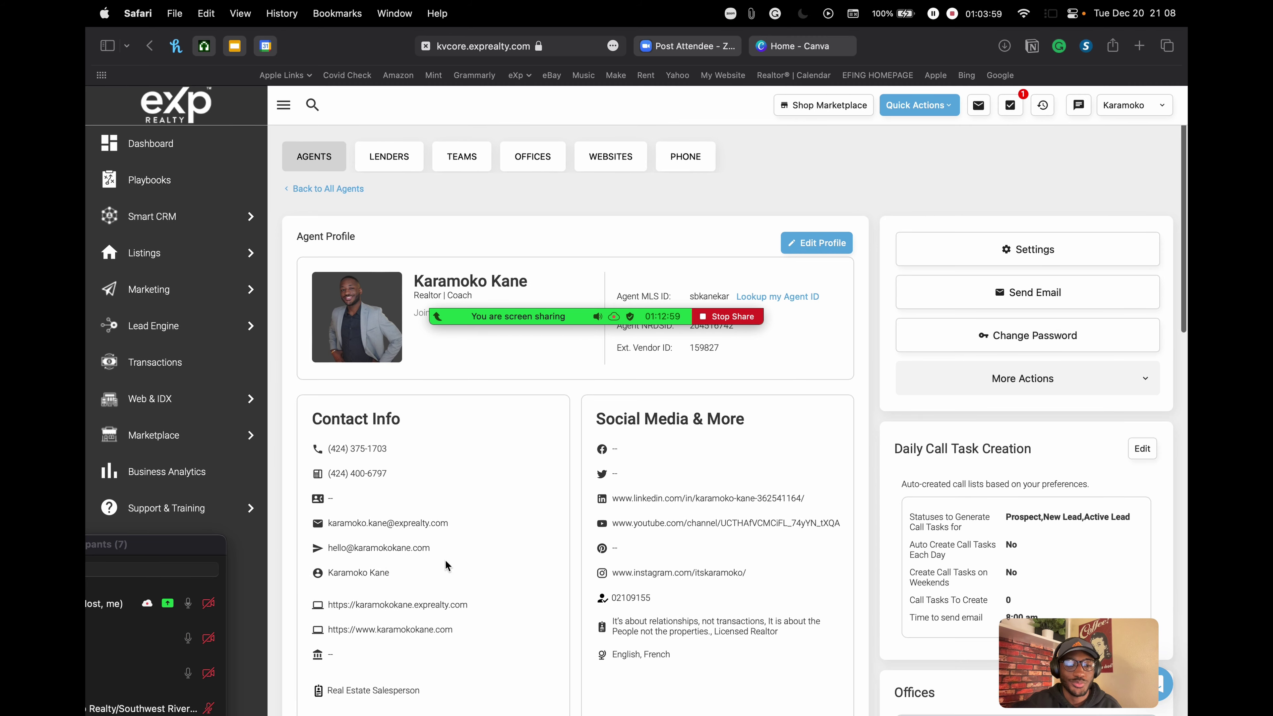
Step: Move the Zoom participants window away from the profile details and switch back to Canva's "ask me a question" slide
left_click_drag(178, 556, 341, 262)
key("ctrl+Right")
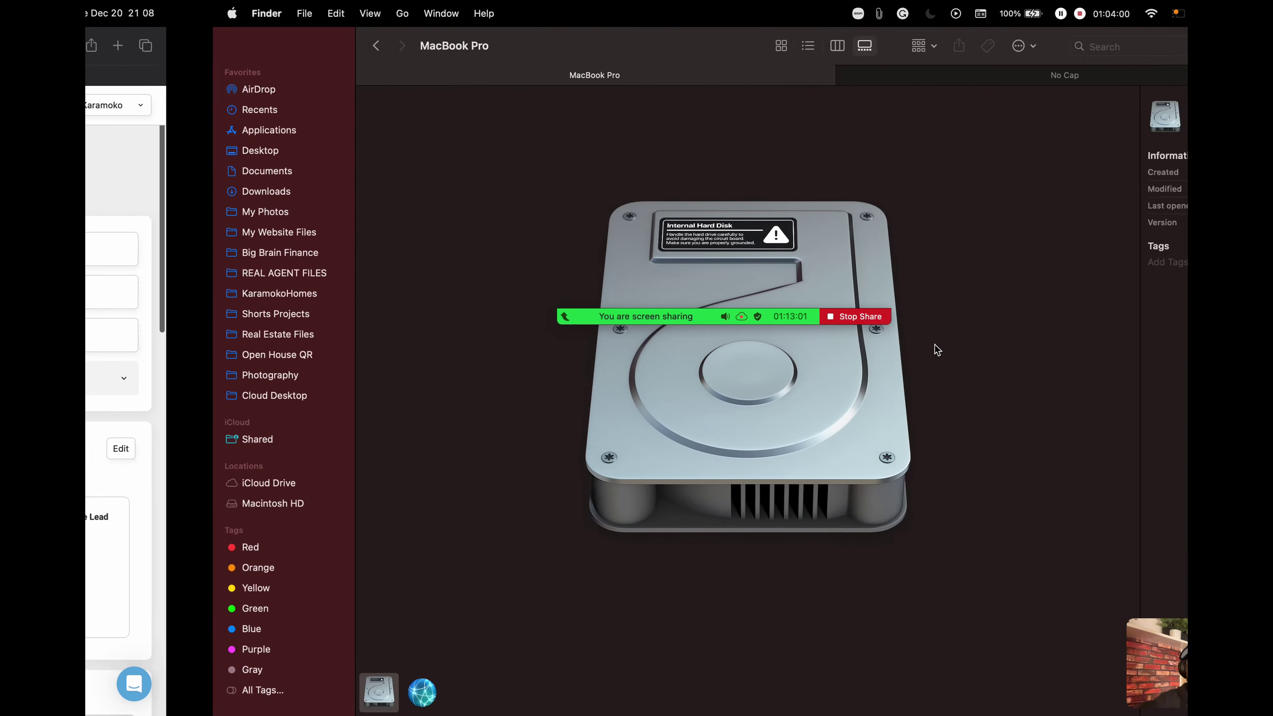
key("ctrl+Left")
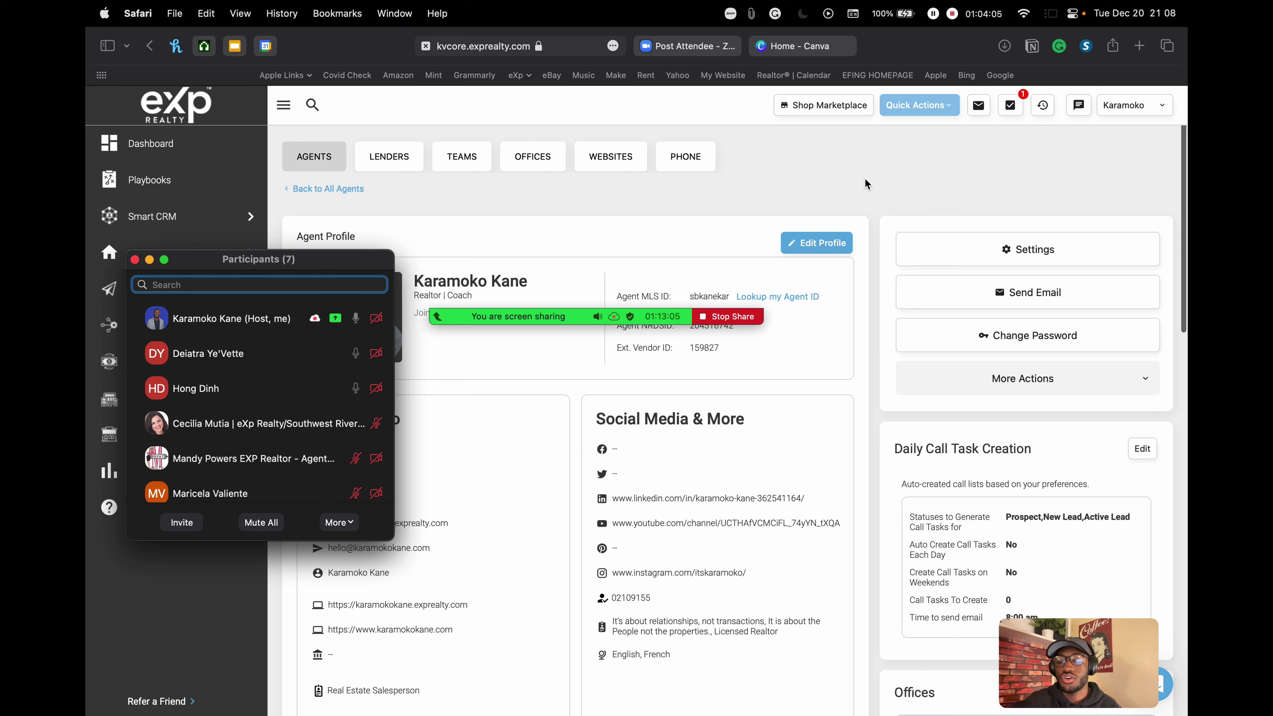
mouse_move(592, 687)
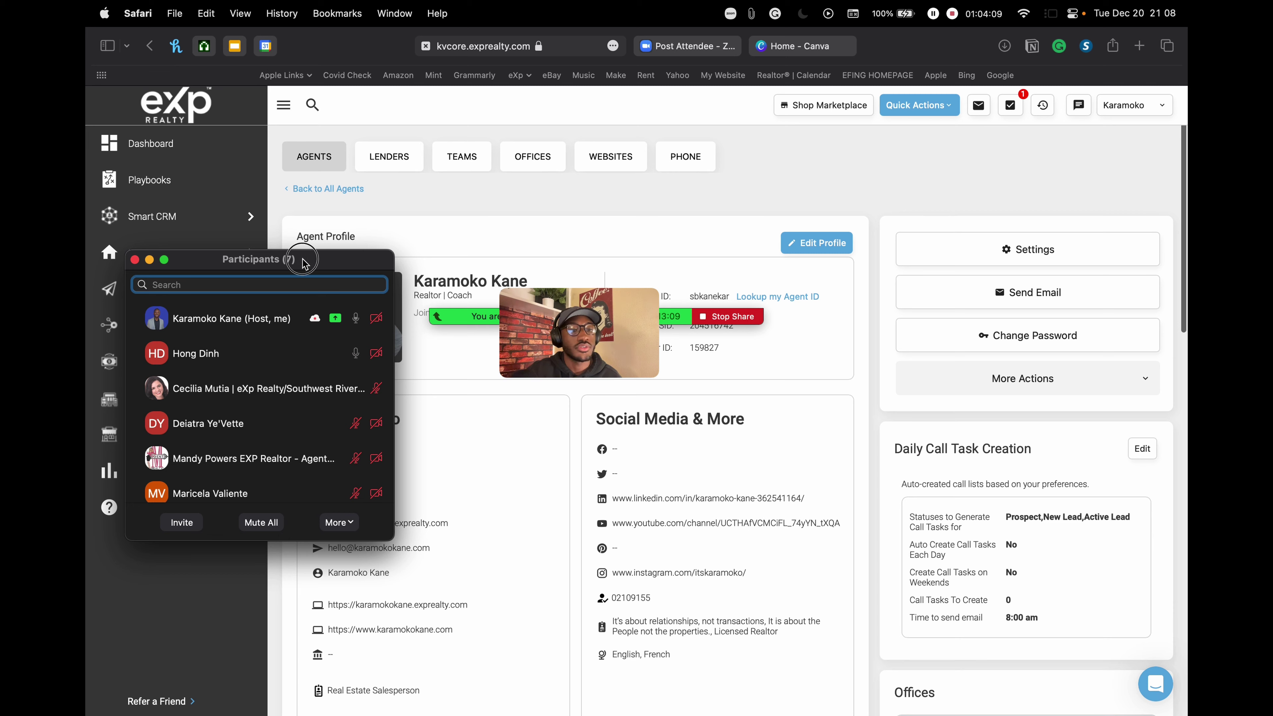
left_click_drag(309, 259, 297, 84)
mouse_move(543, 712)
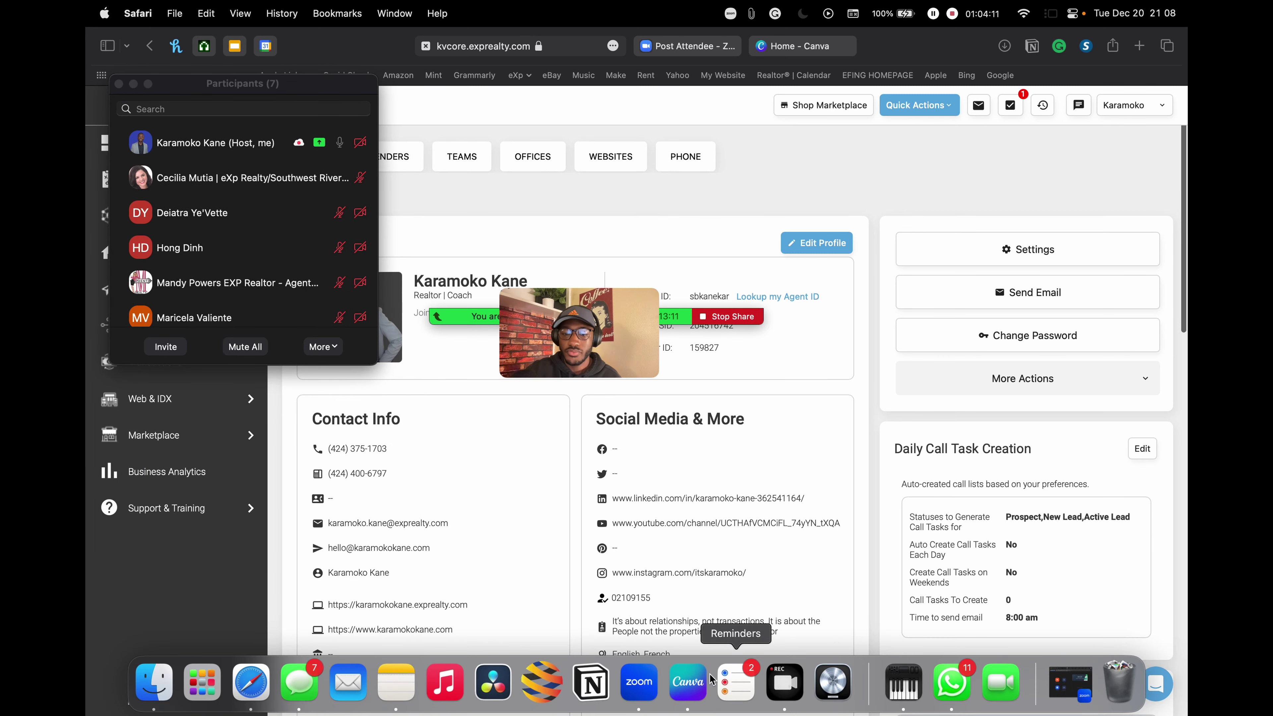
left_click(688, 681)
left_click_drag(584, 334, 188, 115)
mouse_move(921, 301)
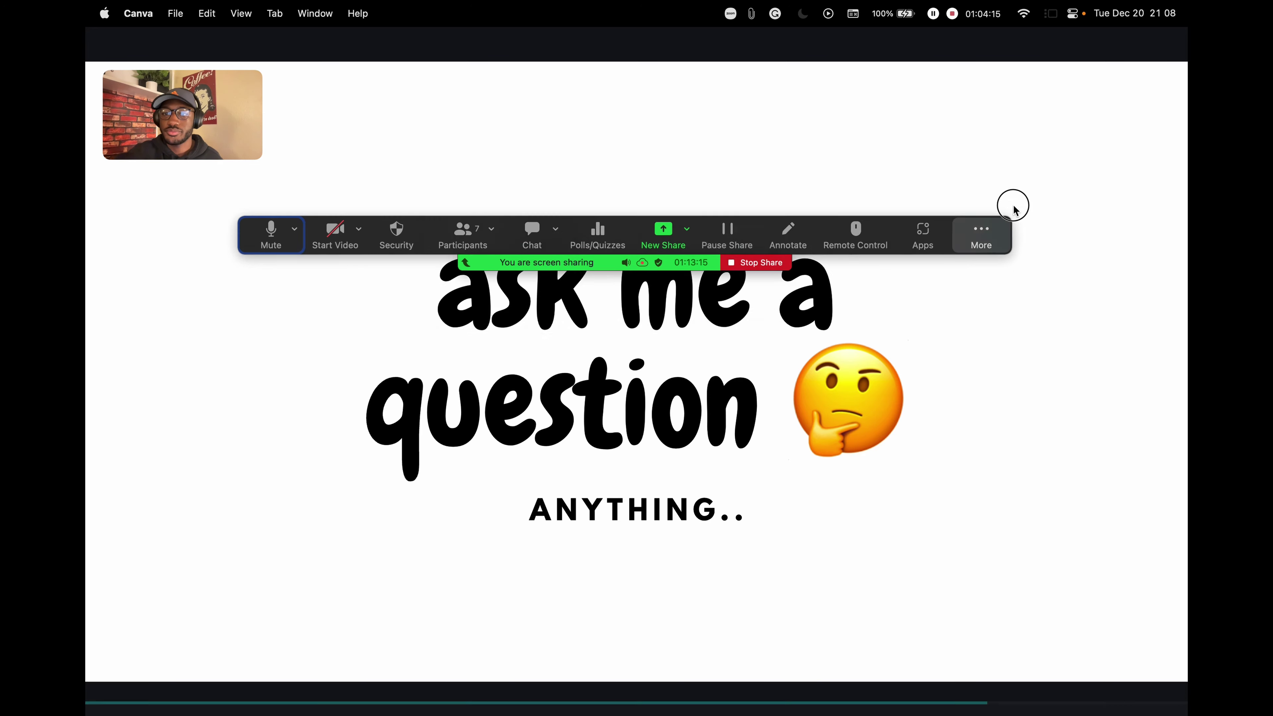